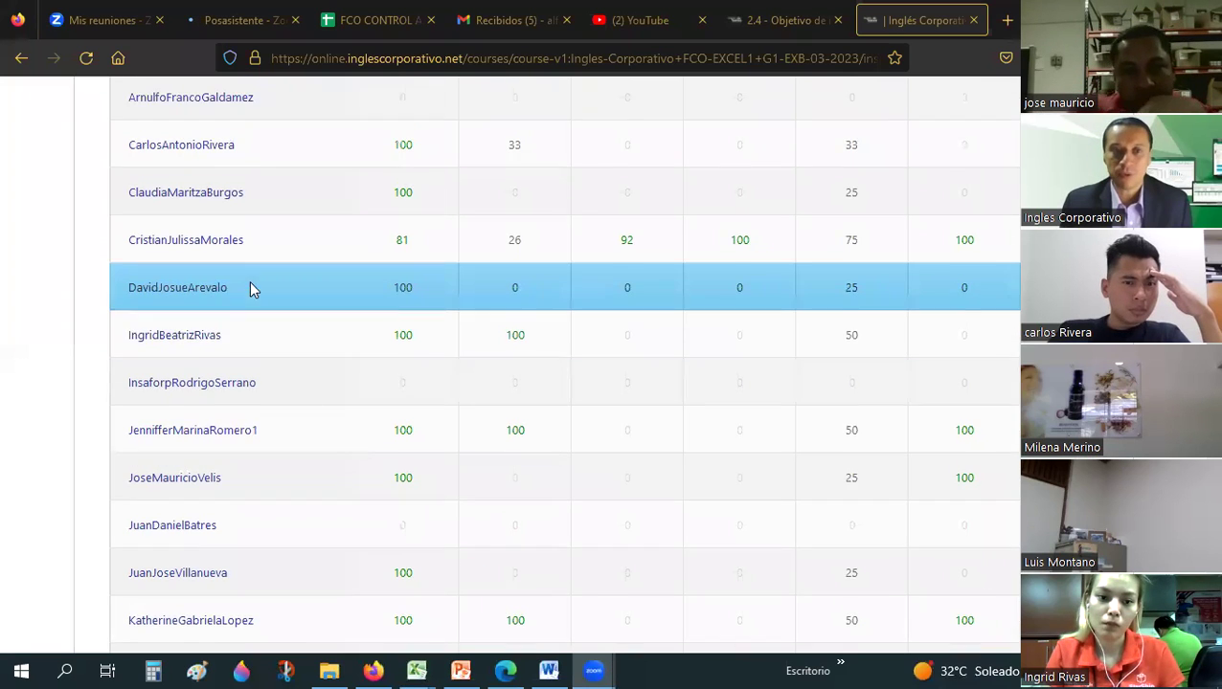
Scroll through the Inglés Corporativo gradebook, then switch to the FCO CONTROL spreadsheet.
{"action": "scroll", "coordinate": [250, 286], "scroll_direction": "up", "scroll_amount": 3}
{"action": "scroll", "coordinate": [251, 286], "scroll_direction": "down", "scroll_amount": 1}
{"action": "scroll", "coordinate": [251, 287], "scroll_direction": "down", "scroll_amount": 1}
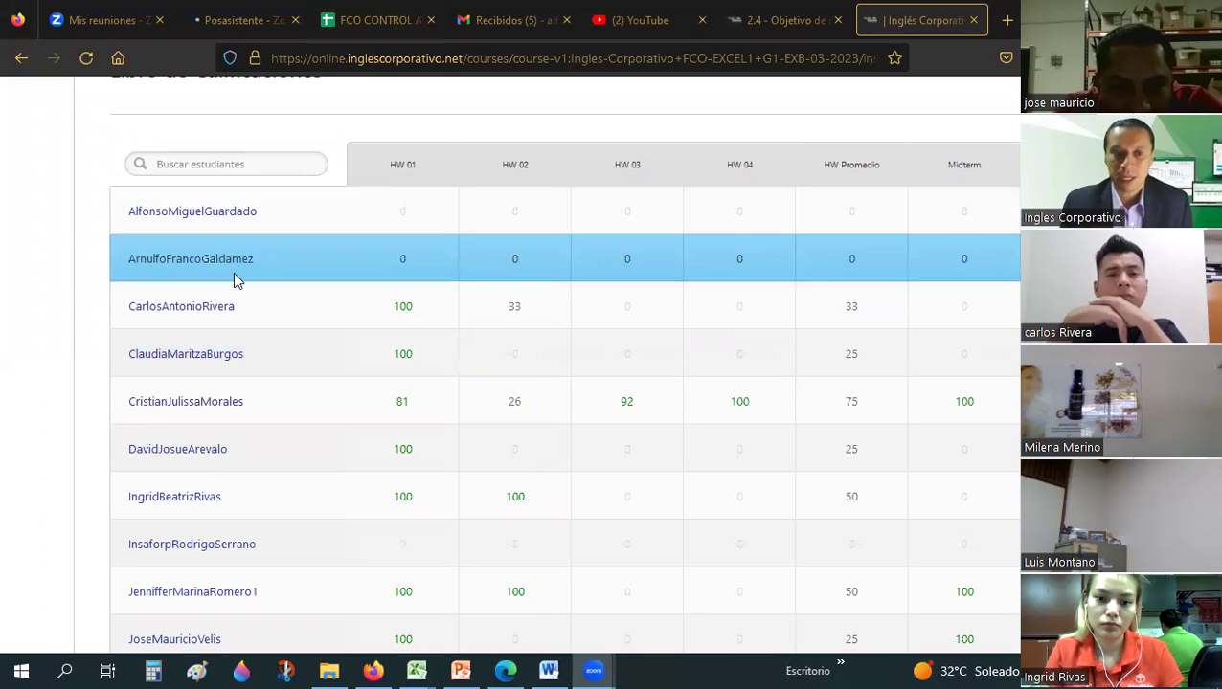
{"action": "left_click", "coordinate": [388, 20]}
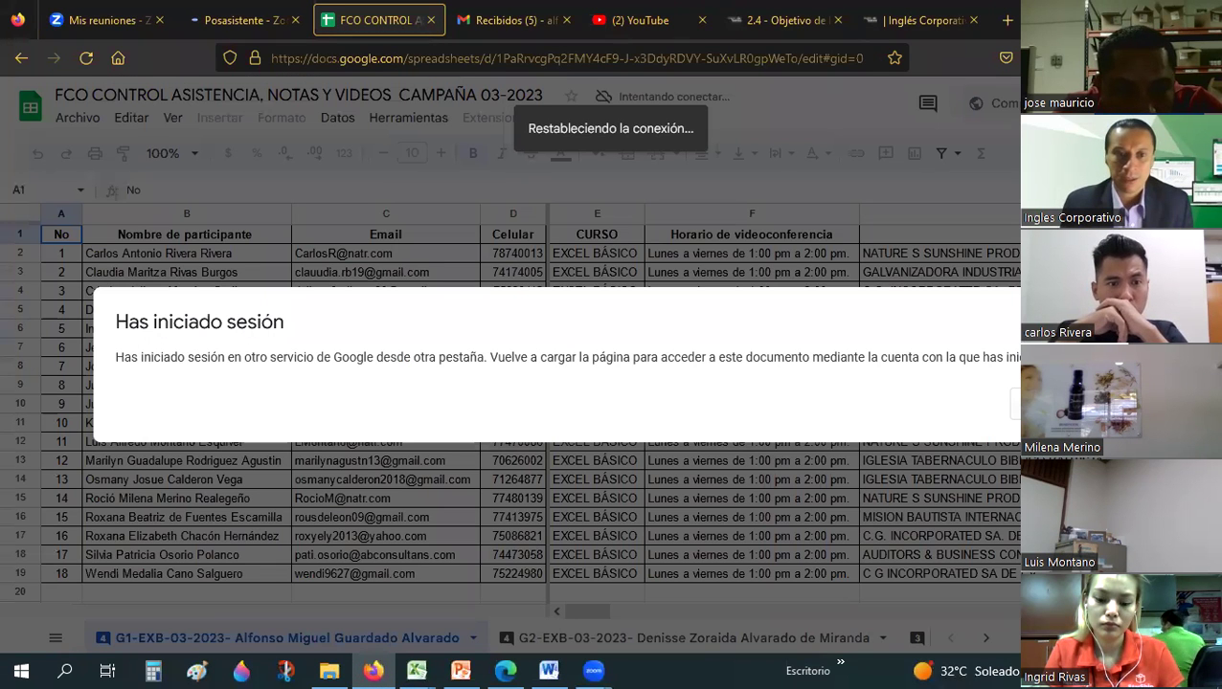
Reload the FCO CONTROL spreadsheet to clear the sign-in notice, glancing at the Zoom and email tabs.
{"action": "key", "text": "F5"}
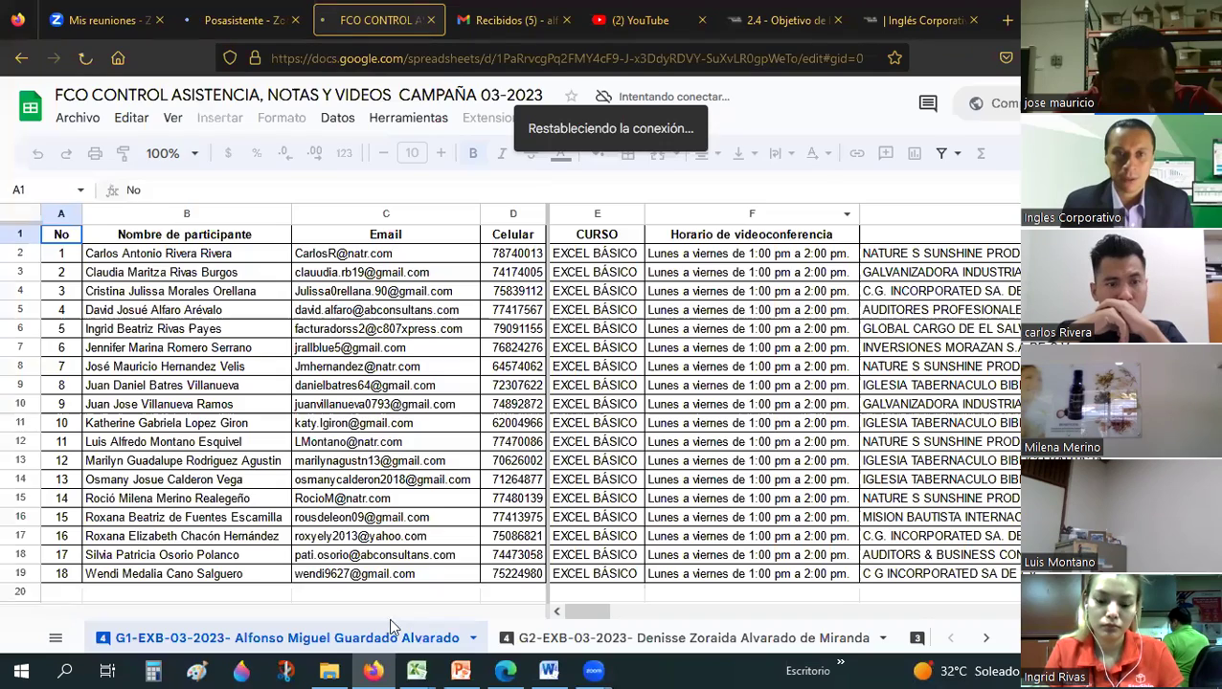
{"action": "left_click", "coordinate": [373, 670]}
{"action": "key", "text": "alt+Tab"}
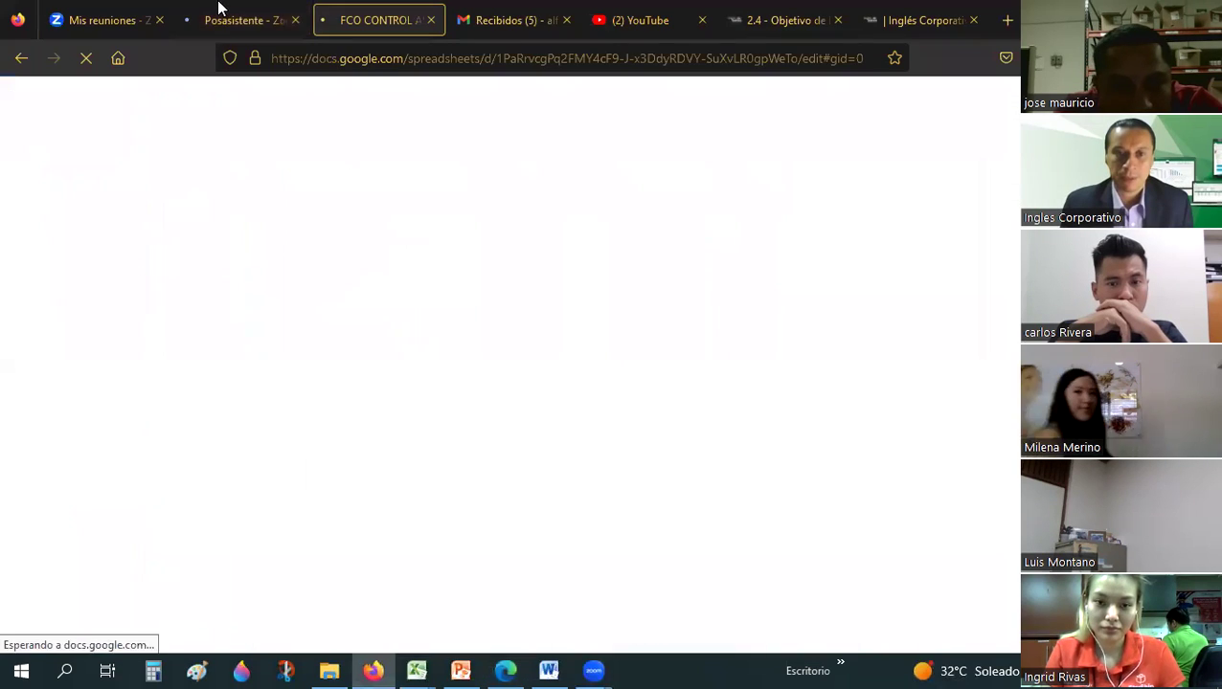
{"action": "left_click", "coordinate": [225, 12]}
{"action": "left_click", "coordinate": [534, 11]}
{"action": "left_click", "coordinate": [359, 13]}
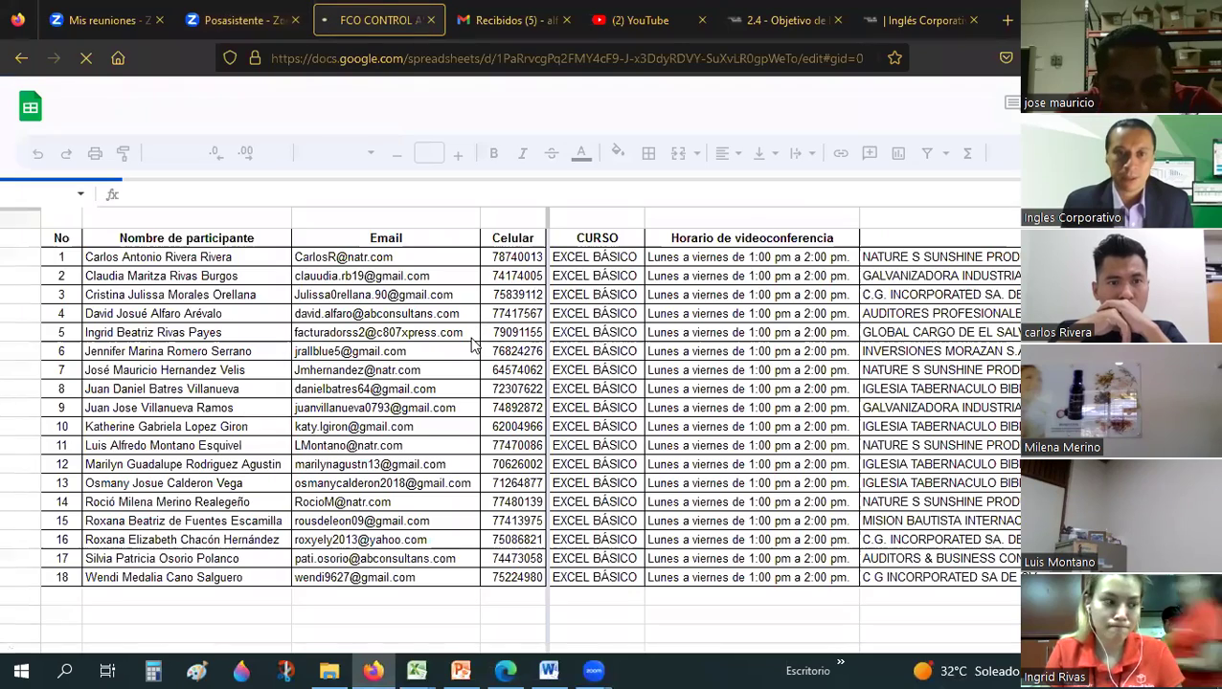
Scroll the attendance spreadsheet and go back to the Inglés Corporativo gradebook.
{"action": "scroll", "coordinate": [472, 344], "scroll_direction": "down", "scroll_amount": 2}
{"action": "scroll", "coordinate": [472, 344], "scroll_direction": "up", "scroll_amount": 1}
{"action": "scroll", "coordinate": [472, 344], "scroll_direction": "up", "scroll_amount": 1}
{"action": "left_click", "coordinate": [884, 12]}
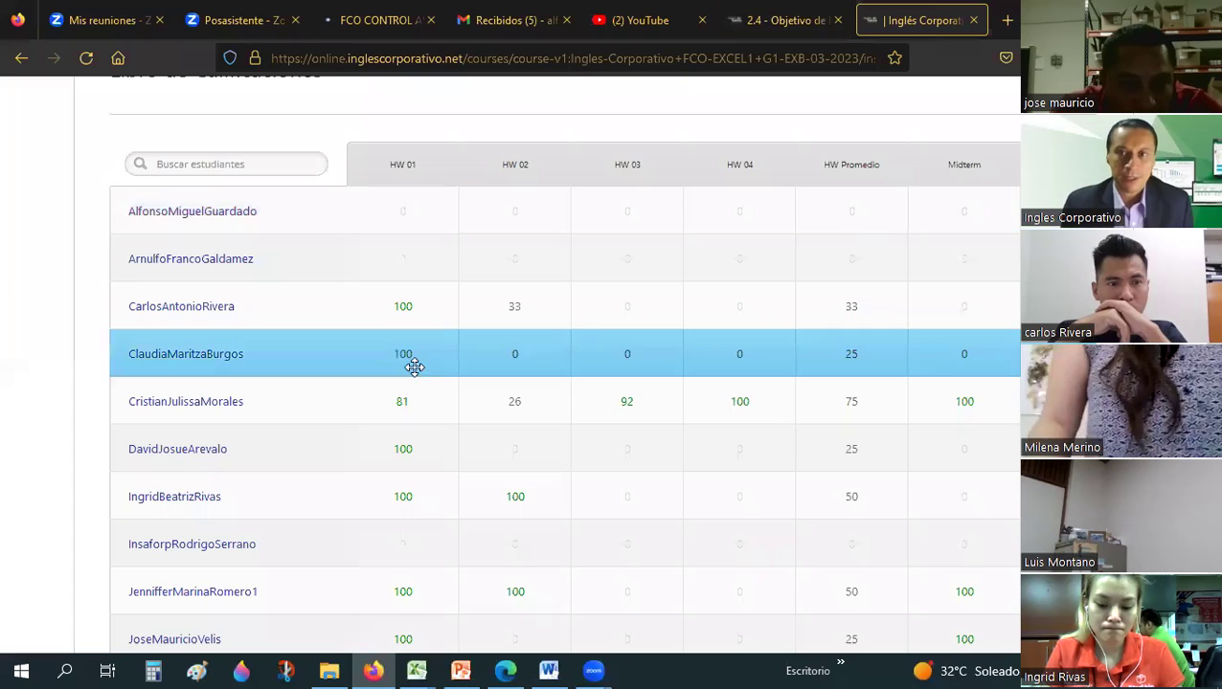
Briefly check the FCO CONTROL spreadsheet, then return to the gradebook's grades table.
{"action": "scroll", "coordinate": [436, 379], "scroll_direction": "down", "scroll_amount": 2}
{"action": "scroll", "coordinate": [436, 379], "scroll_direction": "down", "scroll_amount": 2}
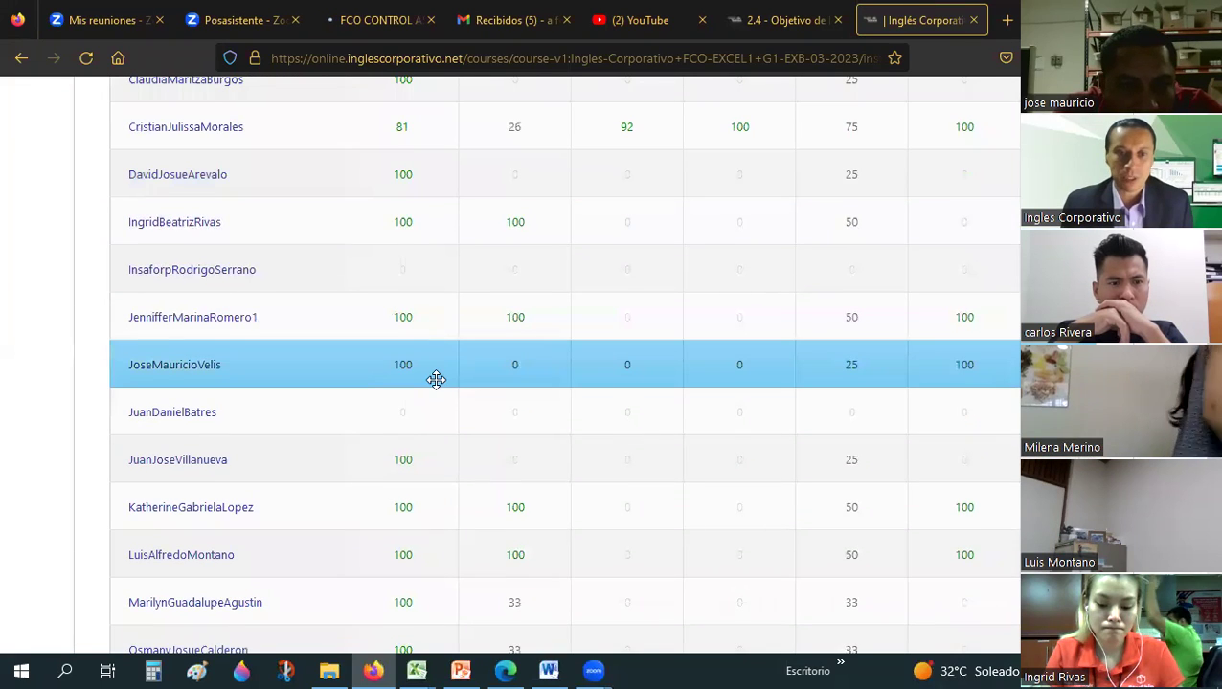
{"action": "left_click", "coordinate": [373, 11]}
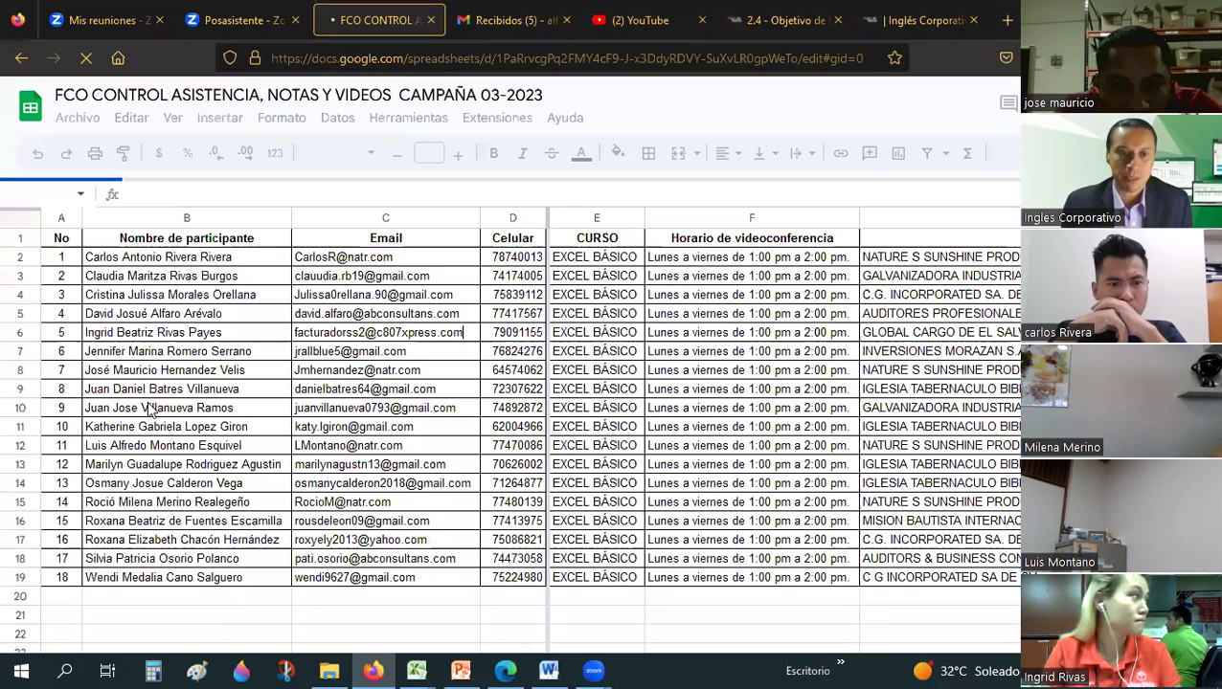
{"action": "left_click", "coordinate": [914, 19]}
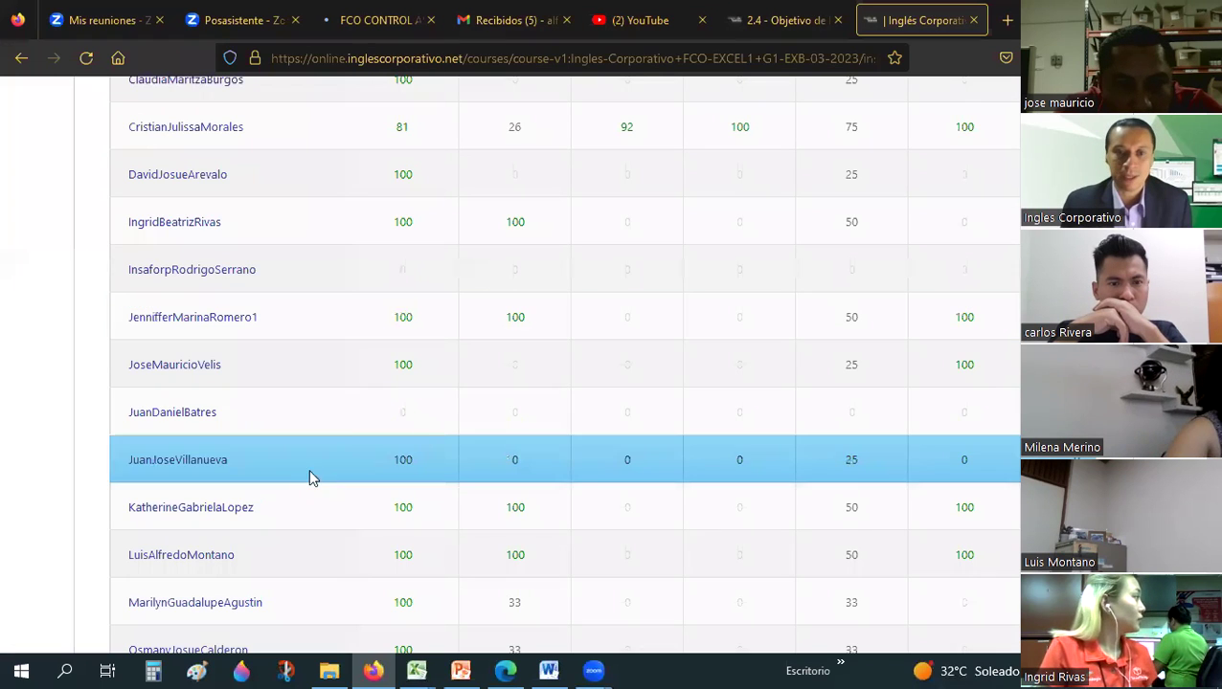
View the second page of student grades, then return to the first page.
{"action": "scroll", "coordinate": [409, 403], "scroll_direction": "down", "scroll_amount": 2}
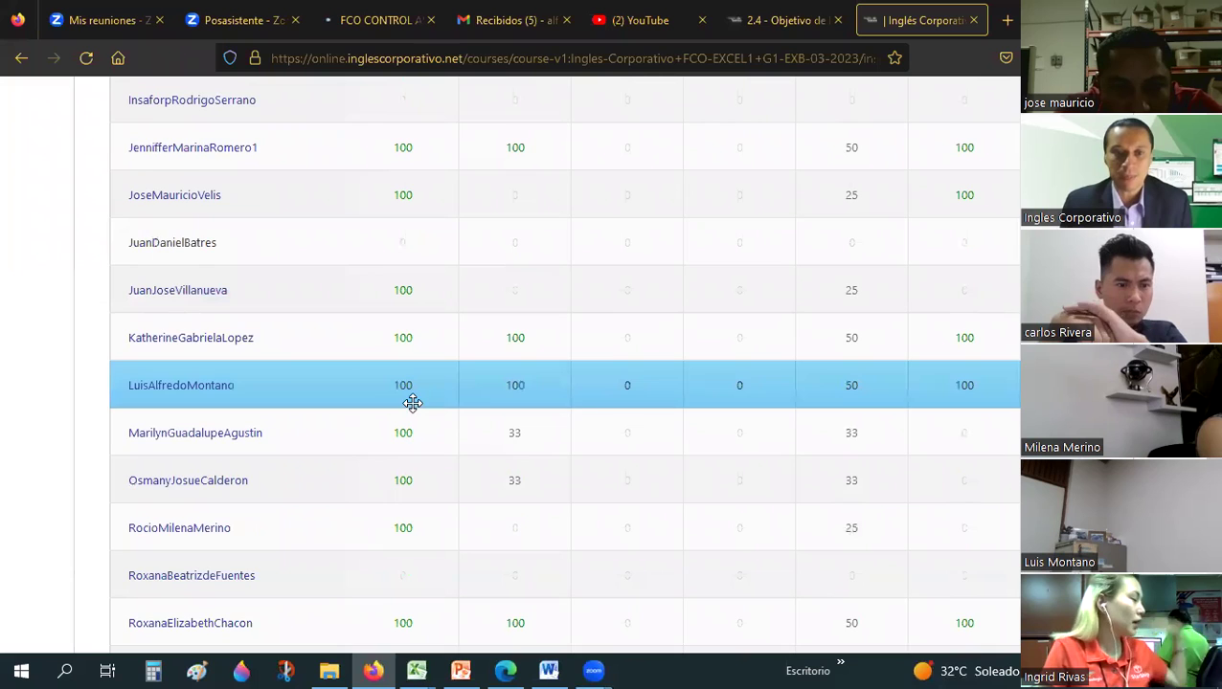
{"action": "scroll", "coordinate": [413, 403], "scroll_direction": "down", "scroll_amount": 1}
{"action": "scroll", "coordinate": [431, 410], "scroll_direction": "down", "scroll_amount": 1}
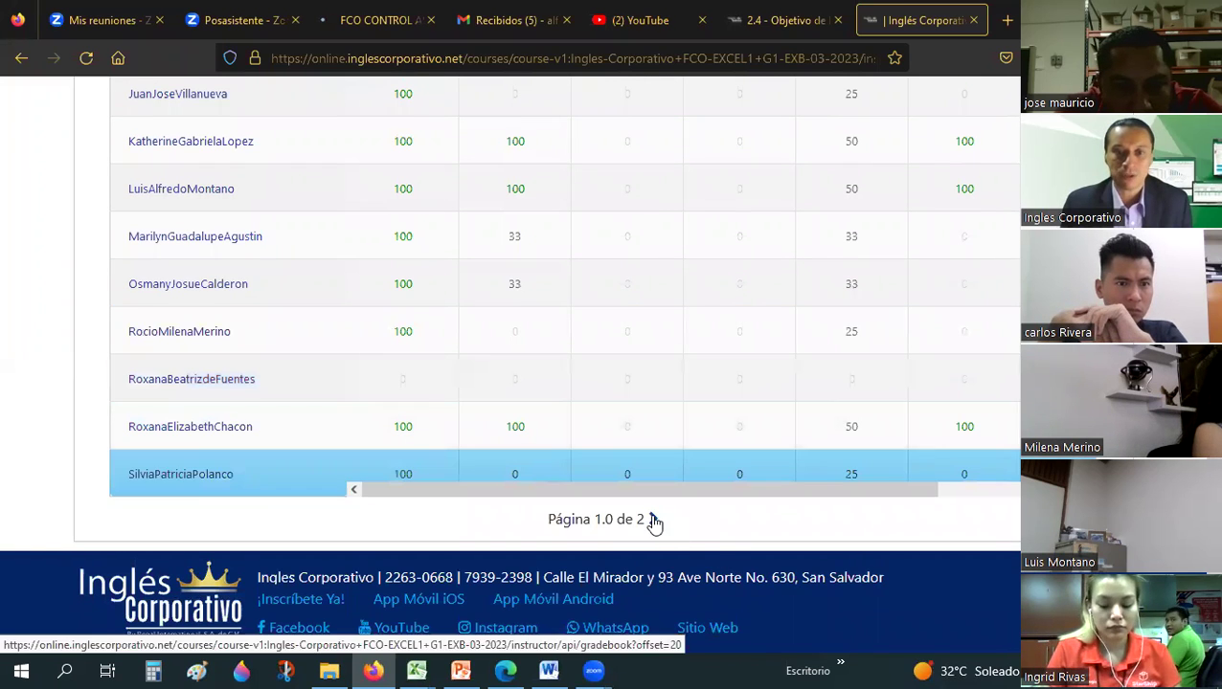
{"action": "left_click", "coordinate": [653, 520]}
{"action": "scroll", "coordinate": [328, 354], "scroll_direction": "up", "scroll_amount": 3}
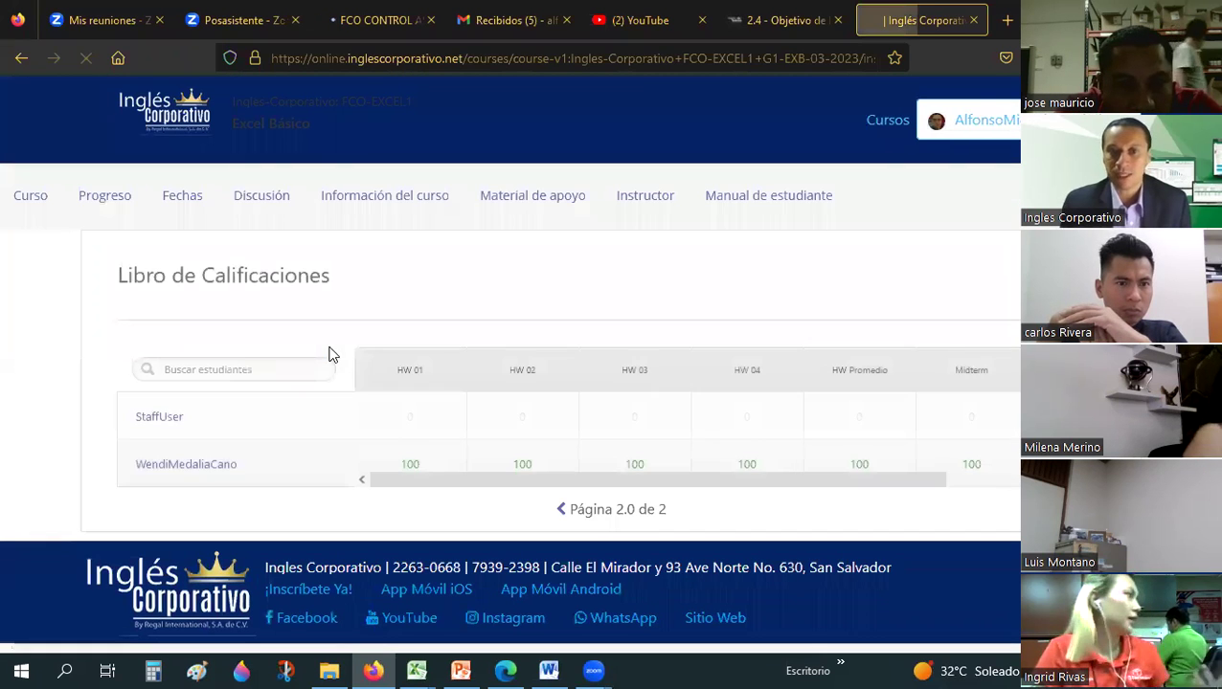
{"action": "left_click", "coordinate": [562, 520]}
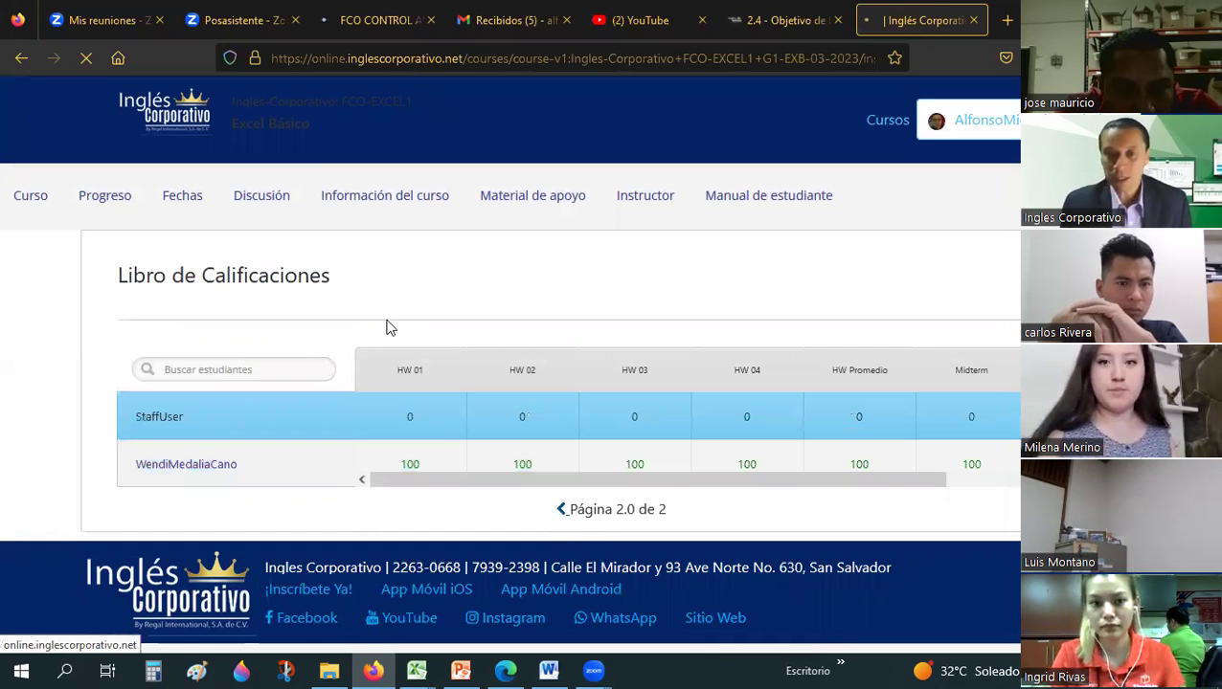
Review the first page's student rows, then switch to the FCO CONTROL spreadsheet with Ctrl+3.
{"action": "scroll", "coordinate": [388, 320], "scroll_direction": "down", "scroll_amount": 3}
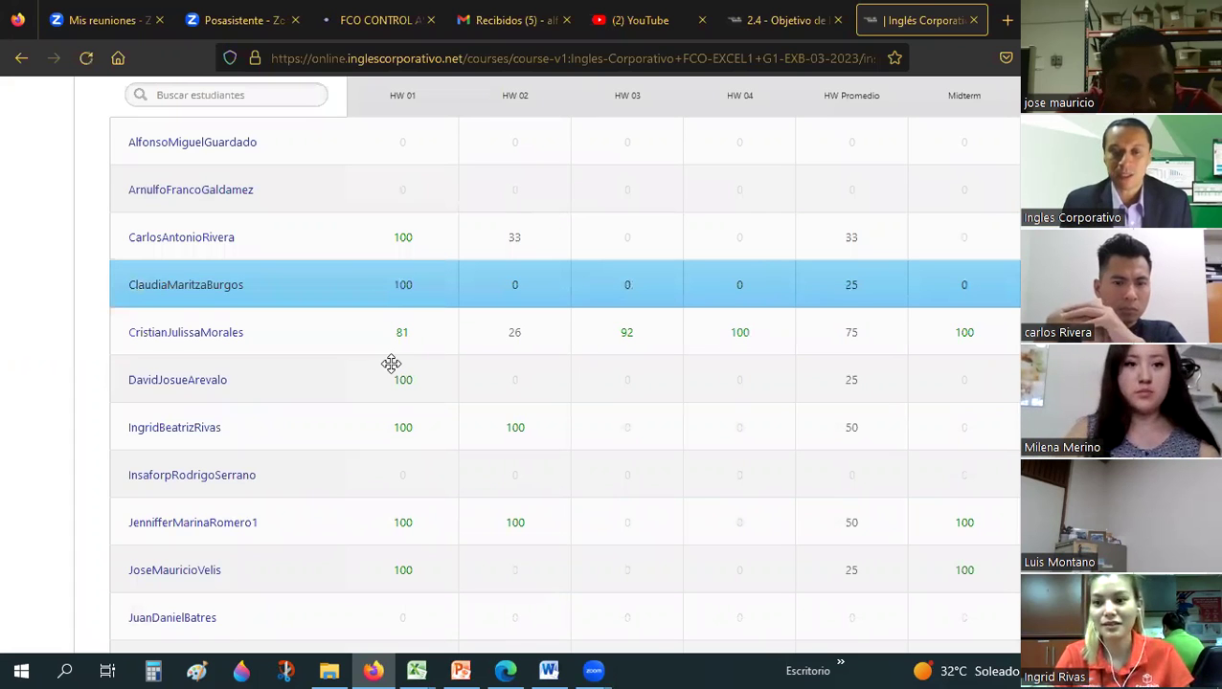
{"action": "scroll", "coordinate": [390, 363], "scroll_direction": "down", "scroll_amount": 1}
{"action": "scroll", "coordinate": [391, 363], "scroll_direction": "down", "scroll_amount": 4}
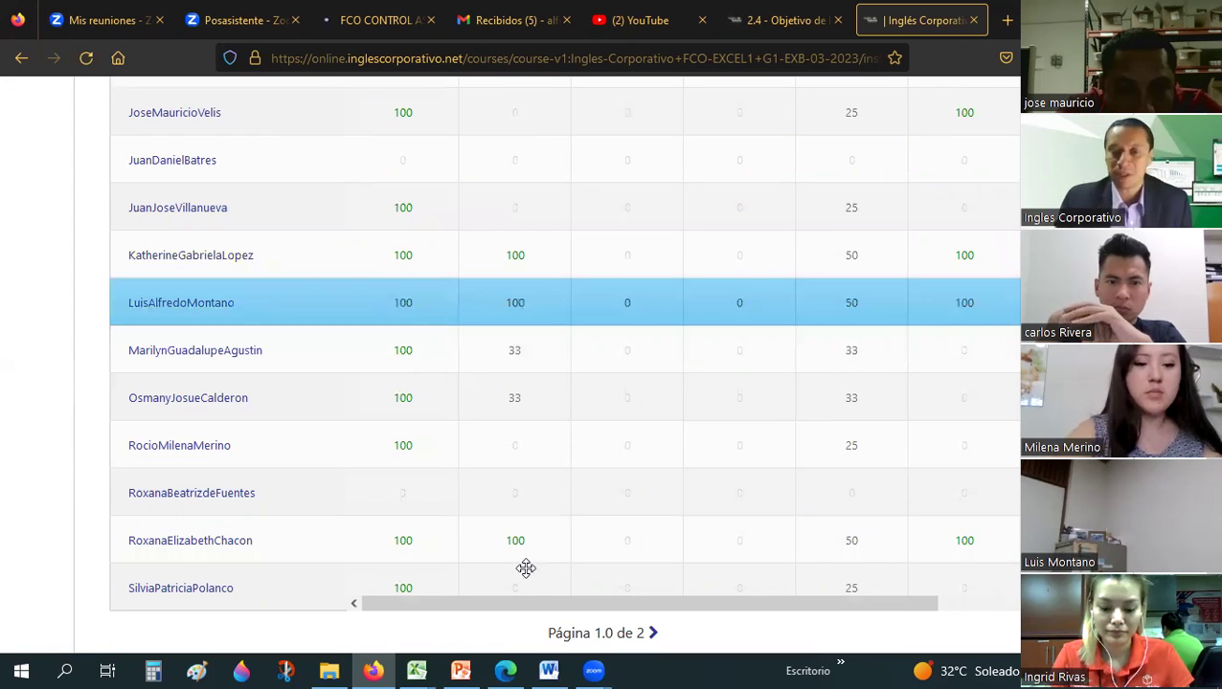
{"action": "mouse_move", "coordinate": [514, 398]}
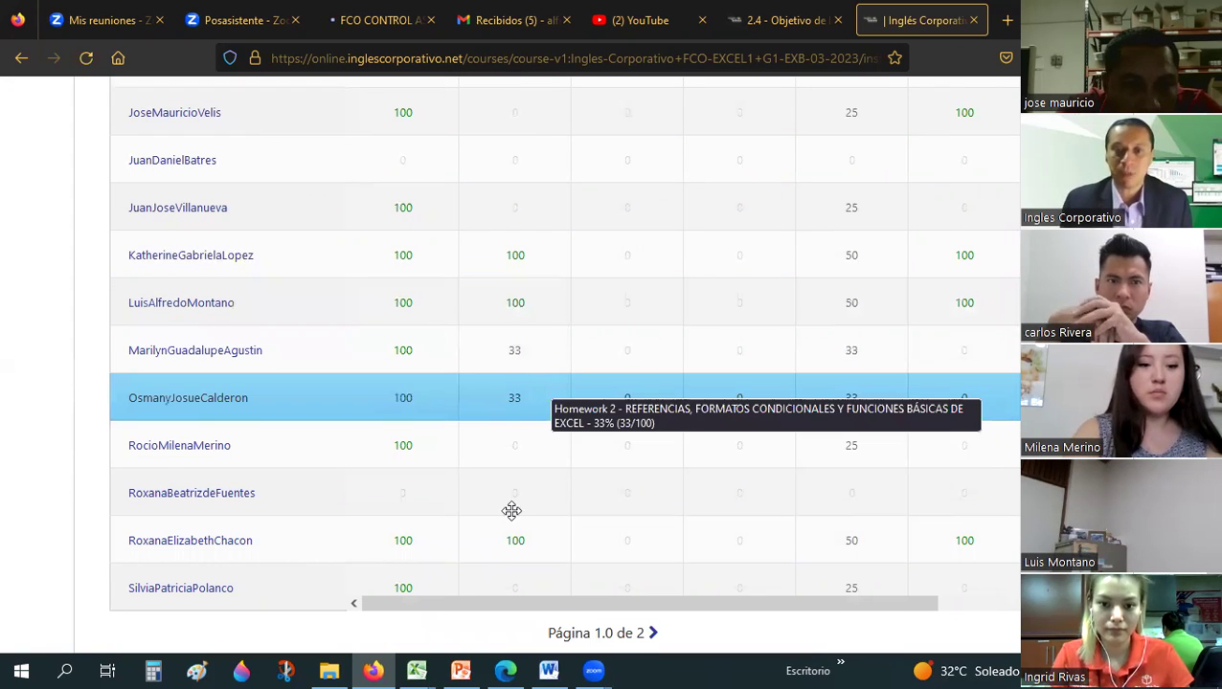
{"action": "scroll", "coordinate": [512, 423], "scroll_direction": "up", "scroll_amount": 3}
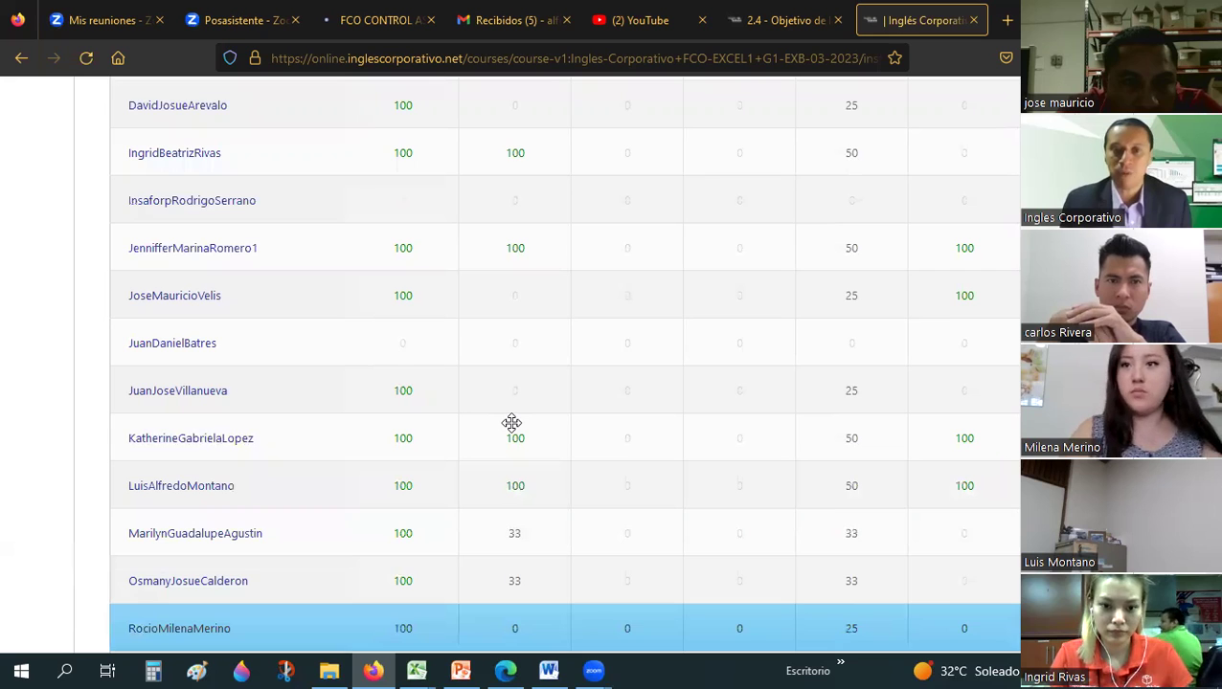
{"action": "scroll", "coordinate": [511, 423], "scroll_direction": "up", "scroll_amount": 4}
{"action": "scroll", "coordinate": [511, 422], "scroll_direction": "up", "scroll_amount": 2}
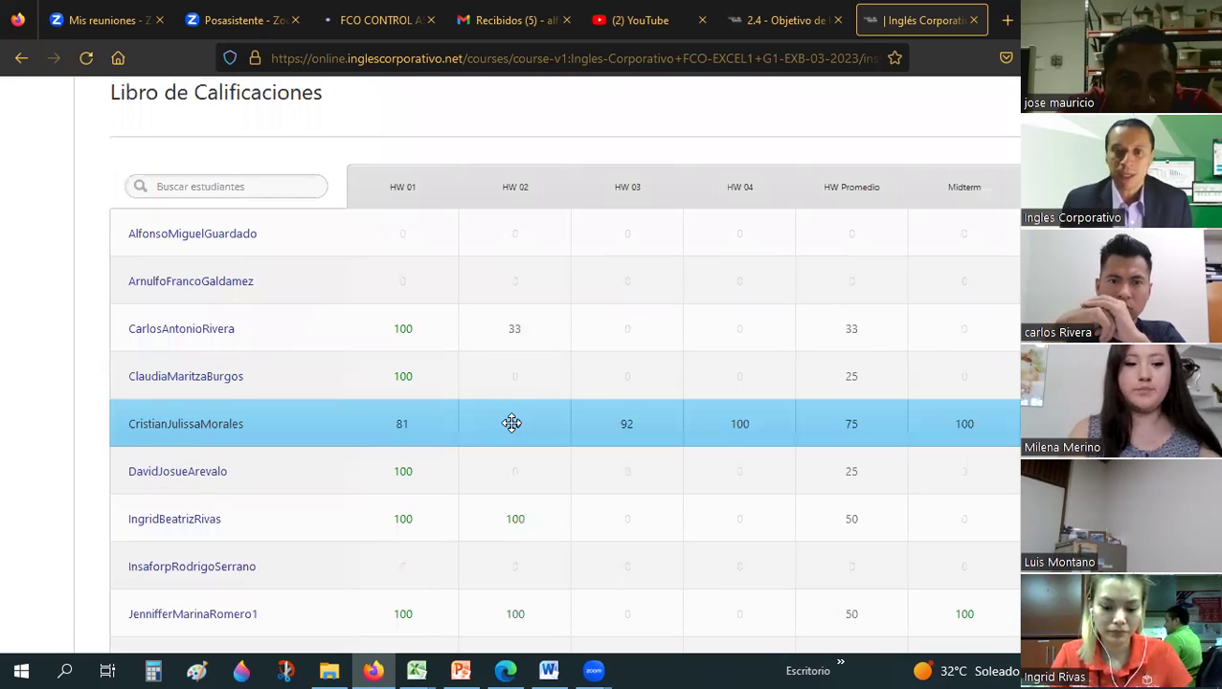
{"action": "scroll", "coordinate": [512, 422], "scroll_direction": "down", "scroll_amount": 2}
{"action": "scroll", "coordinate": [512, 422], "scroll_direction": "down", "scroll_amount": 3}
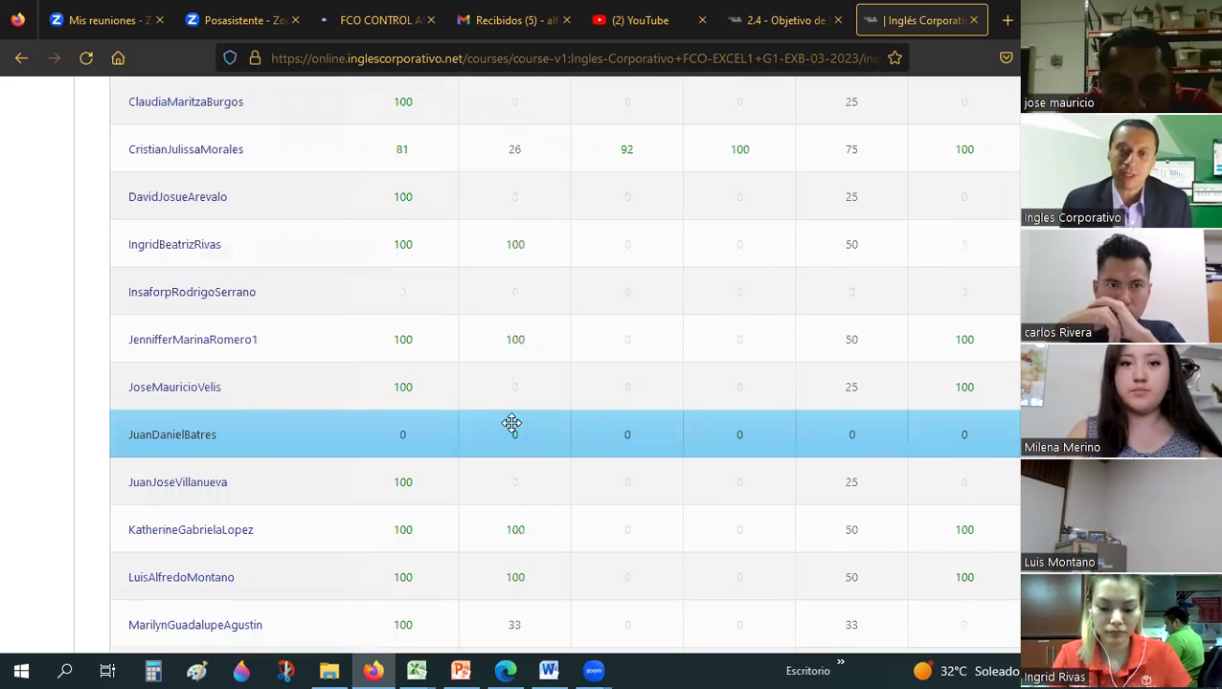
{"action": "scroll", "coordinate": [511, 422], "scroll_direction": "down", "scroll_amount": 3}
{"action": "scroll", "coordinate": [512, 423], "scroll_direction": "down", "scroll_amount": 2}
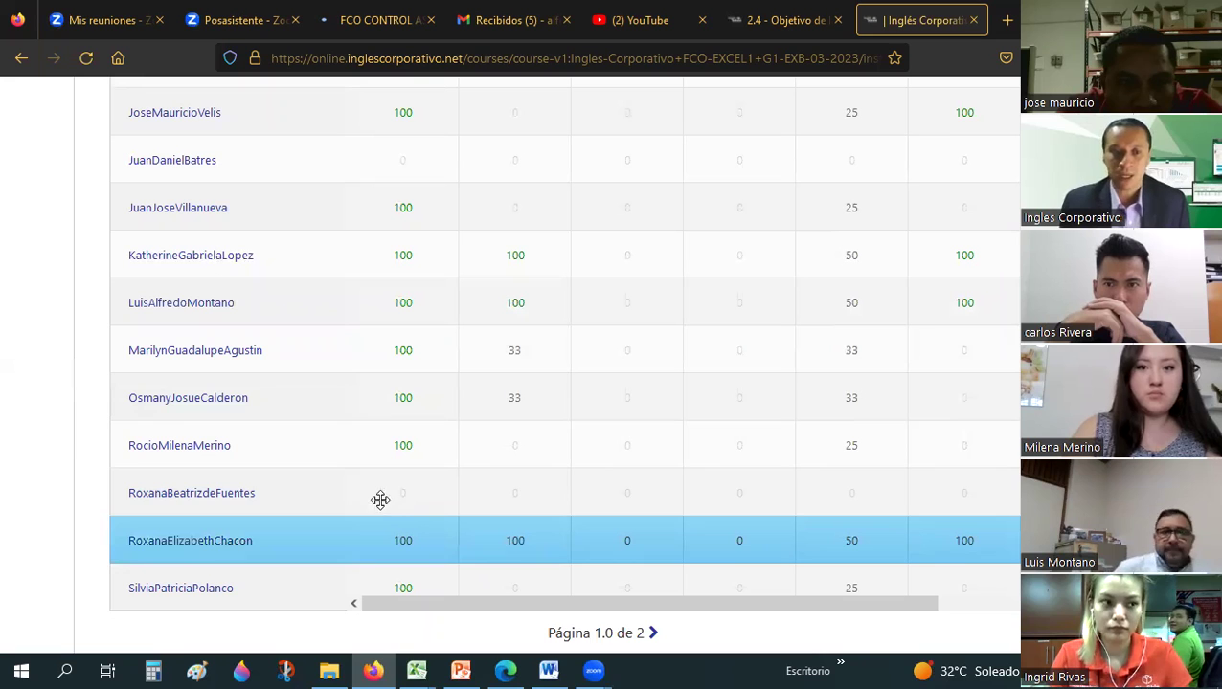
{"action": "scroll", "coordinate": [390, 440], "scroll_direction": "up", "scroll_amount": 2}
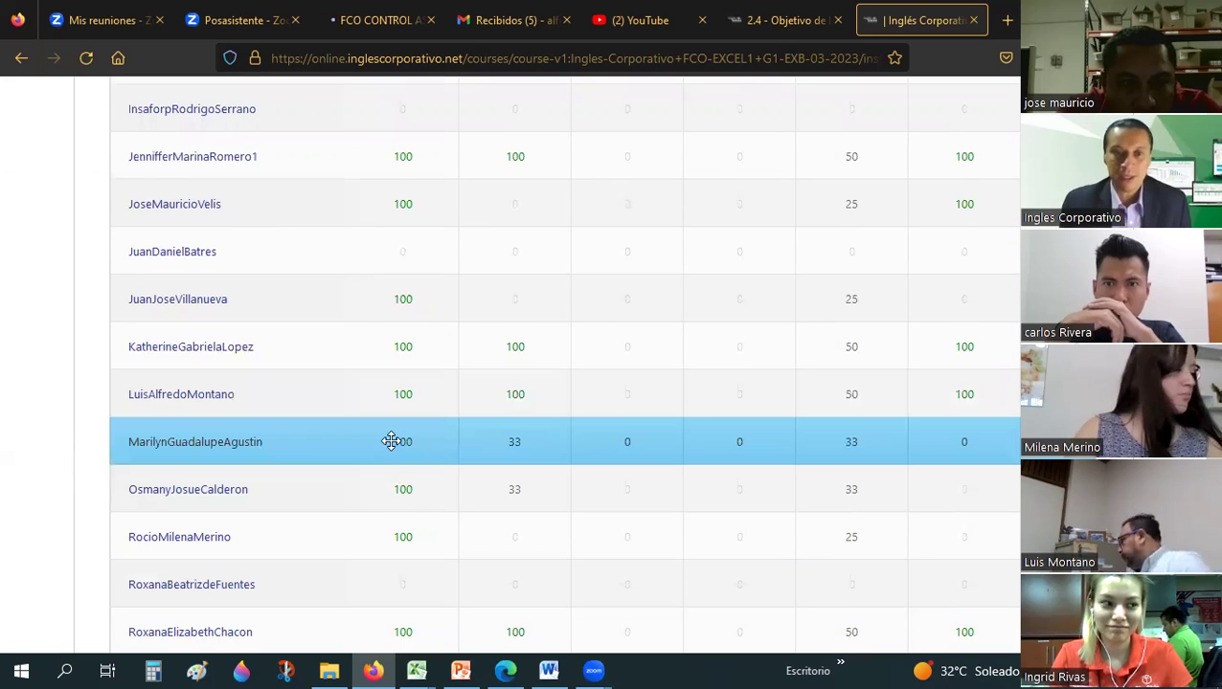
{"action": "scroll", "coordinate": [390, 440], "scroll_direction": "up", "scroll_amount": 4}
{"action": "scroll", "coordinate": [391, 437], "scroll_direction": "up", "scroll_amount": 2}
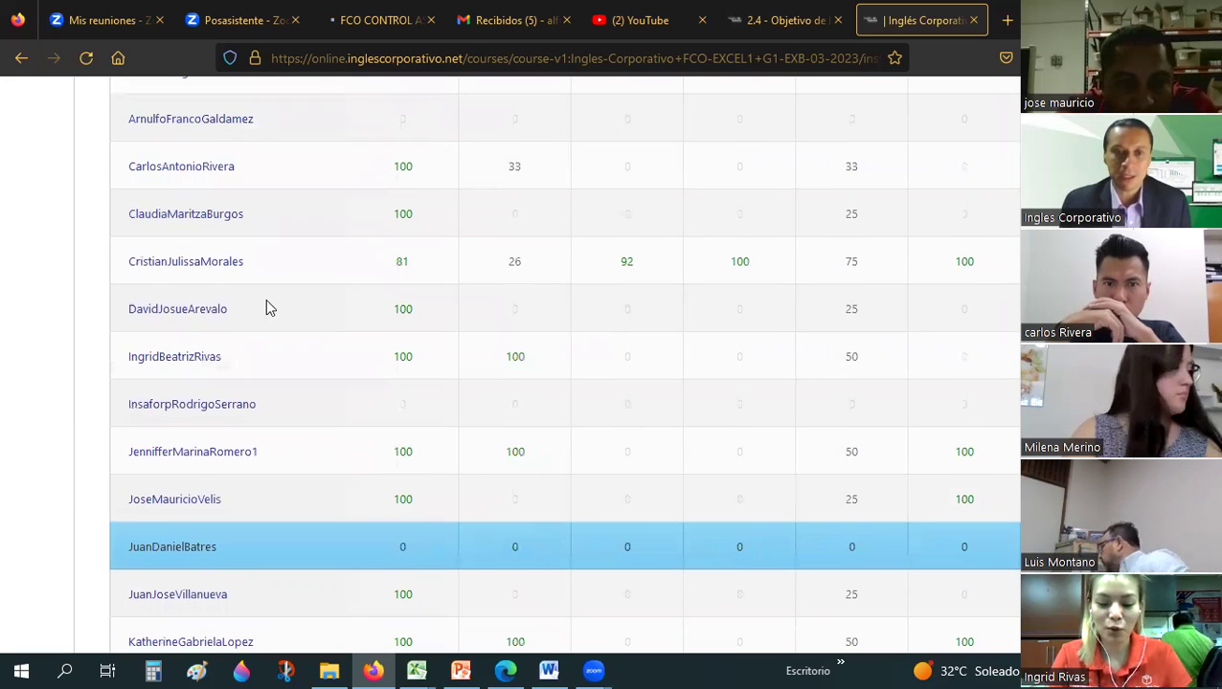
{"action": "scroll", "coordinate": [265, 308], "scroll_direction": "up", "scroll_amount": 2}
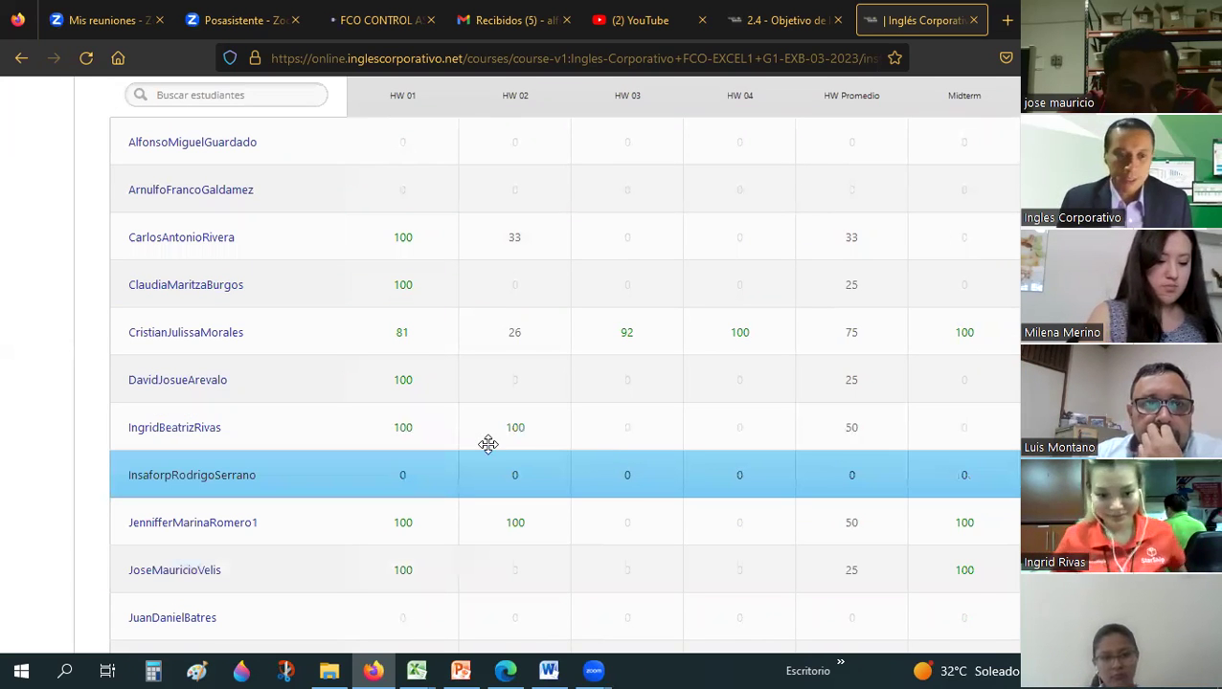
{"action": "scroll", "coordinate": [487, 443], "scroll_direction": "down", "scroll_amount": 1}
{"action": "scroll", "coordinate": [488, 443], "scroll_direction": "down", "scroll_amount": 4}
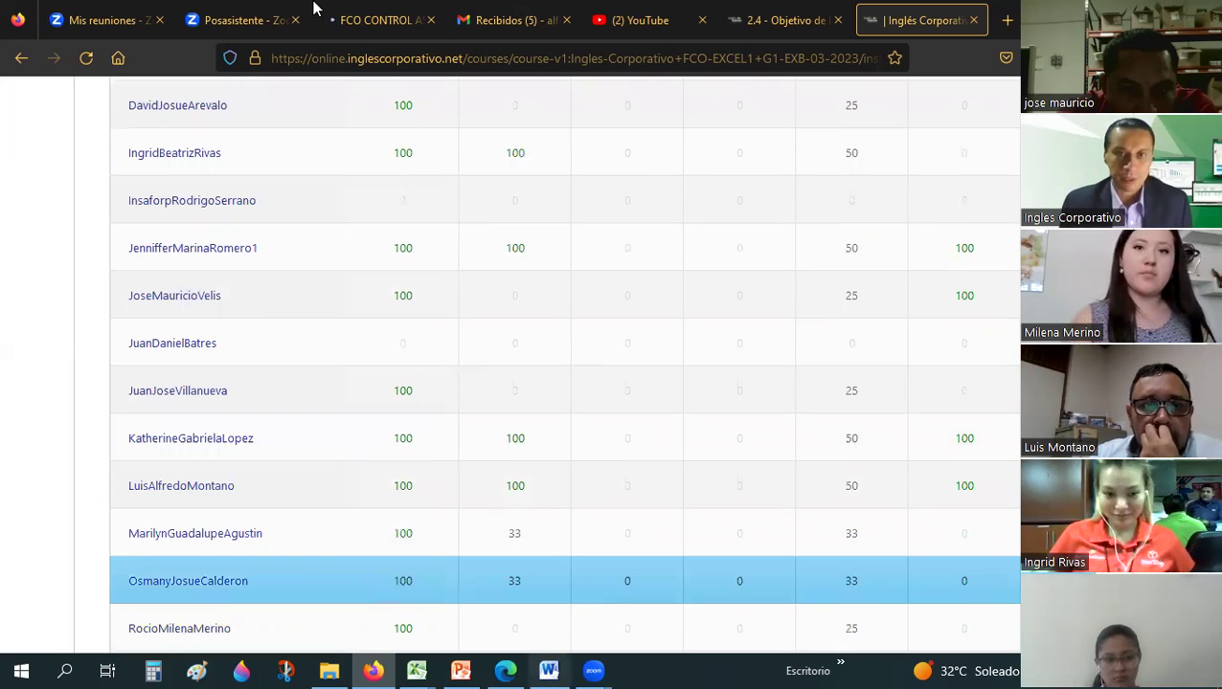
{"action": "key", "text": "ctrl+3"}
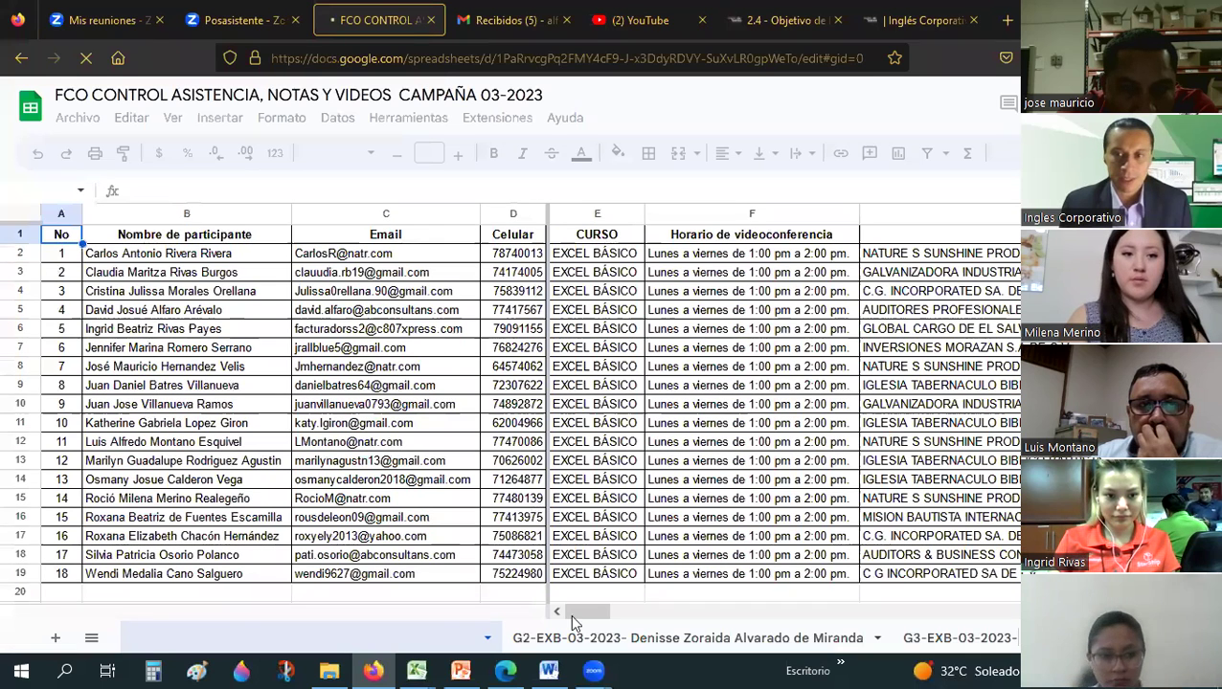
Select participant cell B9 and scroll sideways across the attendance grid.
{"action": "left_click", "coordinate": [153, 388]}
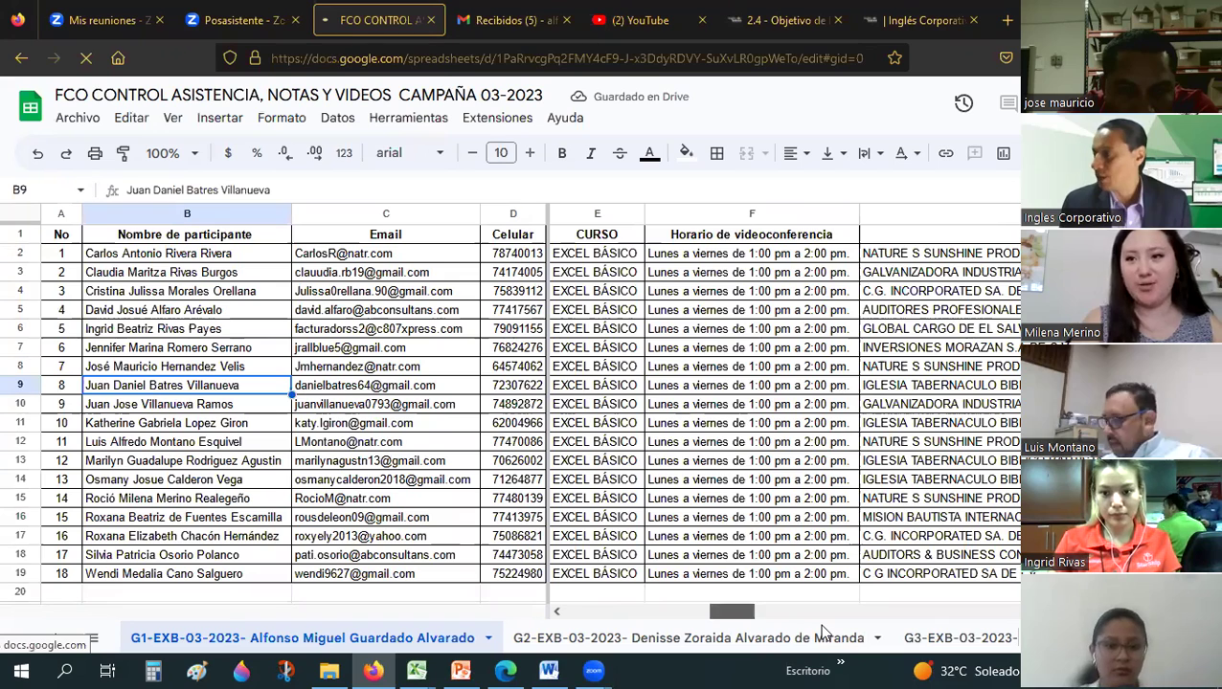
{"action": "left_click_drag", "start_coordinate": [822, 628], "coordinate": [845, 629]}
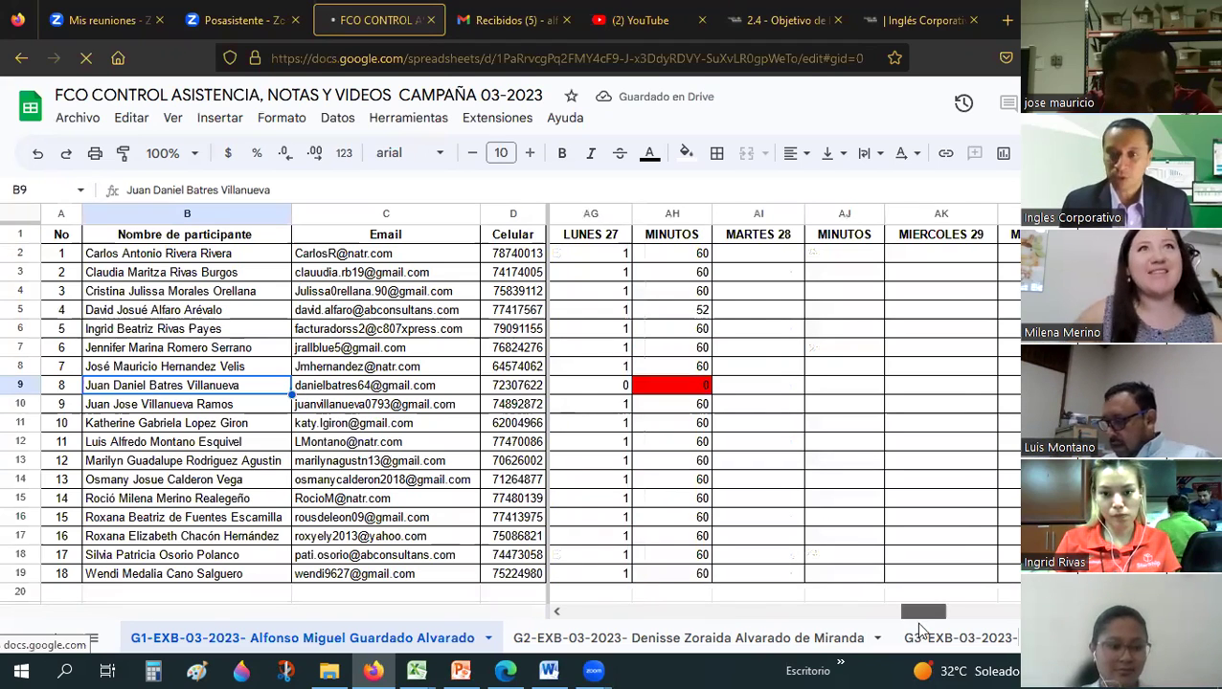
{"action": "scroll", "coordinate": [920, 629], "scroll_direction": "right", "scroll_amount": 5}
{"action": "scroll", "coordinate": [923, 625], "scroll_direction": "right", "scroll_amount": 5}
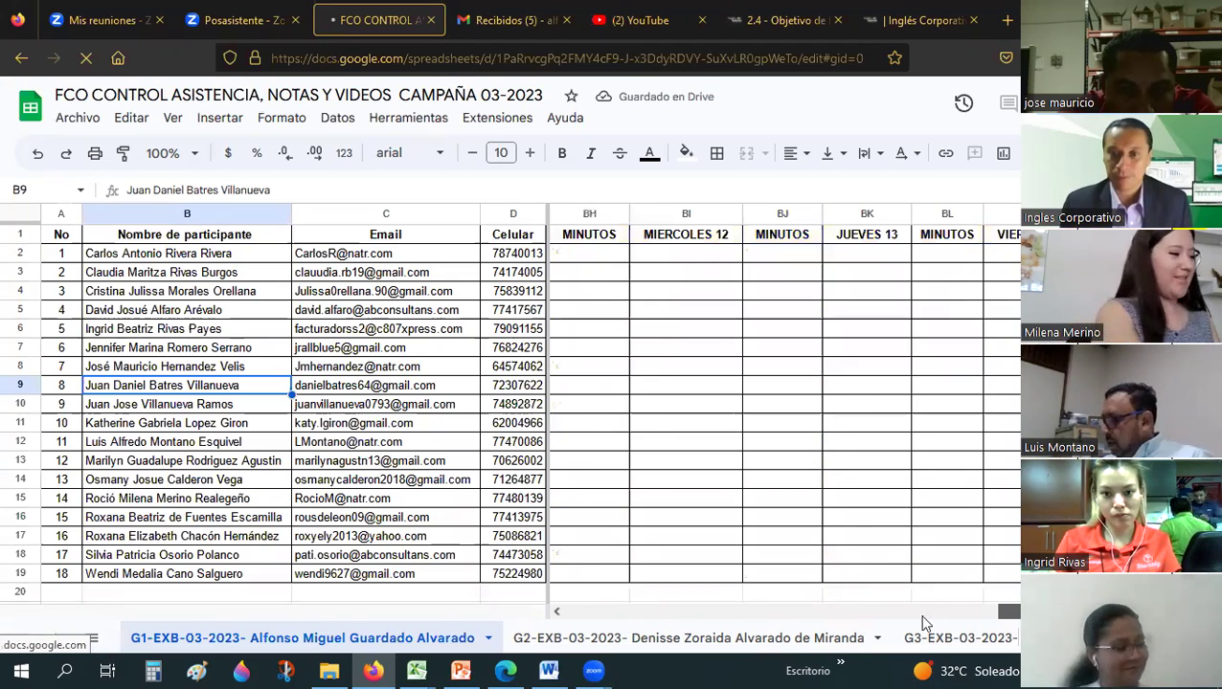
{"action": "scroll", "coordinate": [925, 624], "scroll_direction": "left", "scroll_amount": 5}
{"action": "scroll", "coordinate": [1006, 617], "scroll_direction": "left", "scroll_amount": 5}
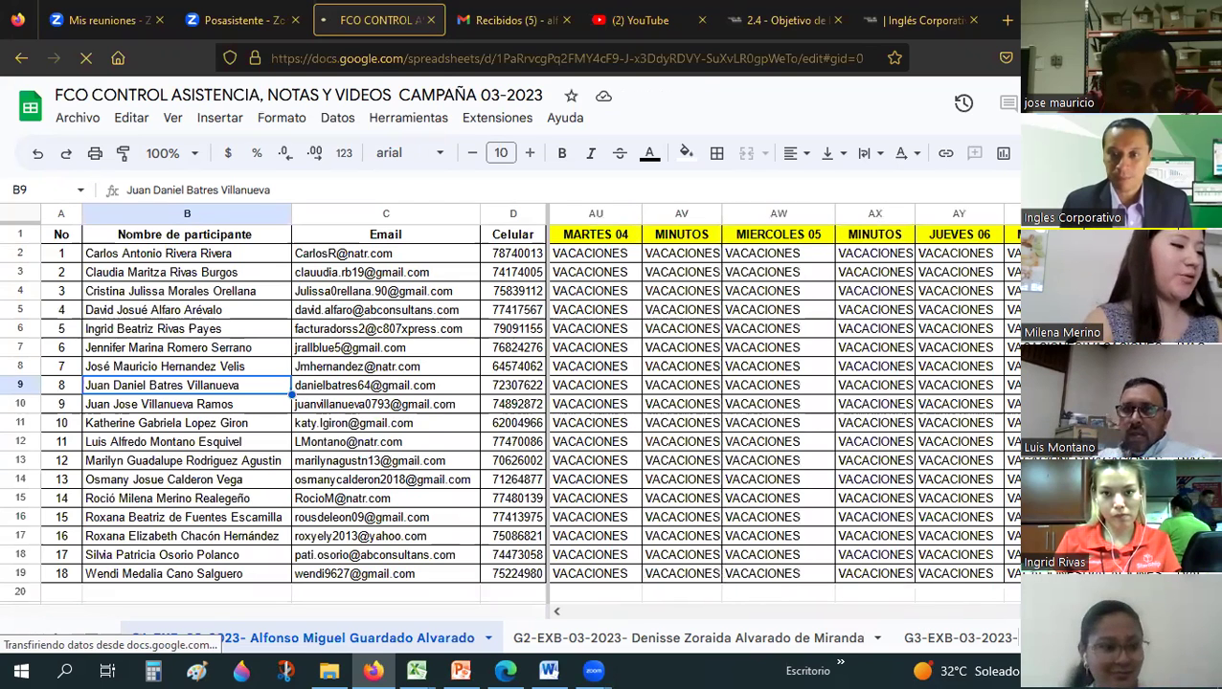
{"action": "scroll", "coordinate": [823, 484], "scroll_direction": "right", "scroll_amount": 10}
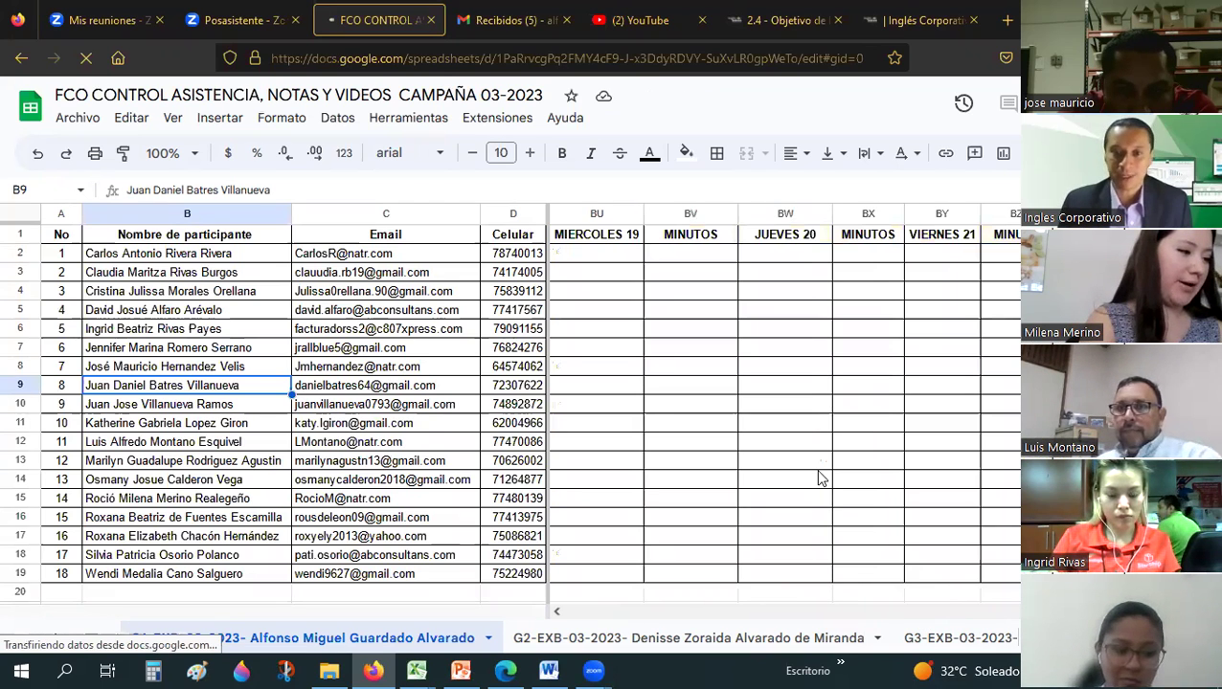
Move back along row 13 past the VACACIONES dates to the LUNES 27 columns, ending on AJ13.
{"action": "left_click", "coordinate": [819, 469]}
{"action": "key", "text": "Left"}
{"action": "key", "text": "Left"}
{"action": "key", "text": "Left"}
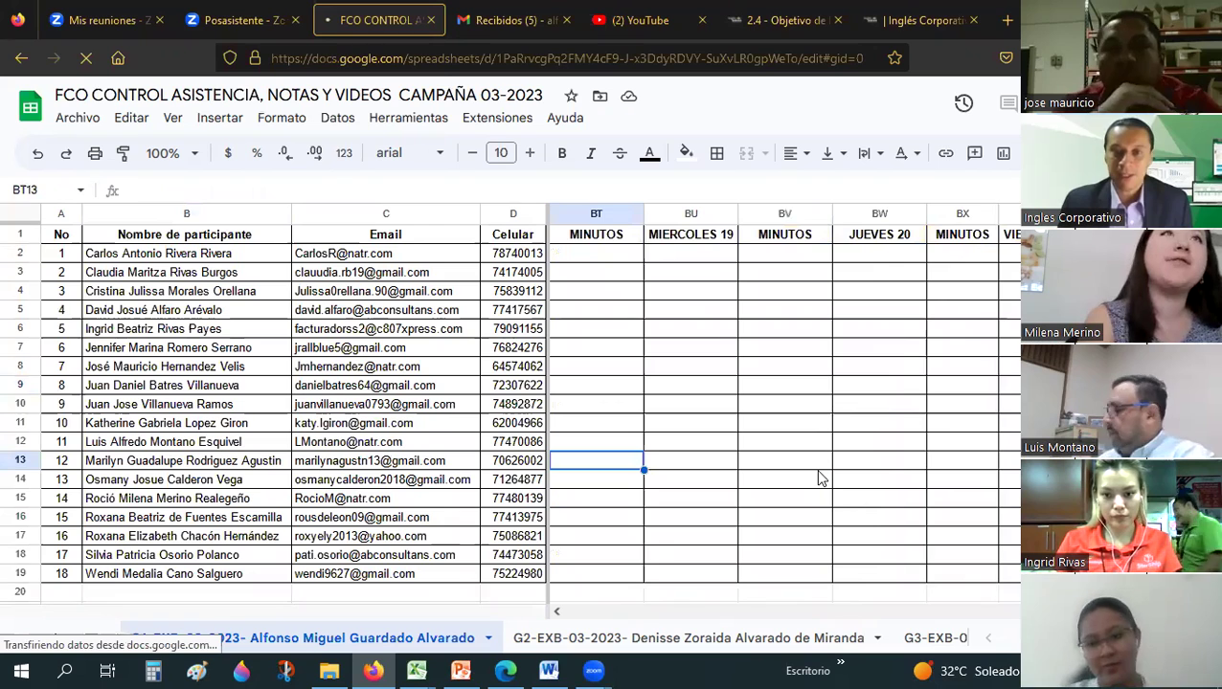
{"action": "key", "text": "Left"}
{"action": "key", "text": "Left"}
{"action": "key", "text": "Left"}
{"action": "key", "text": "Left"}
{"action": "key", "text": "Left"}
{"action": "key", "text": "Left"}
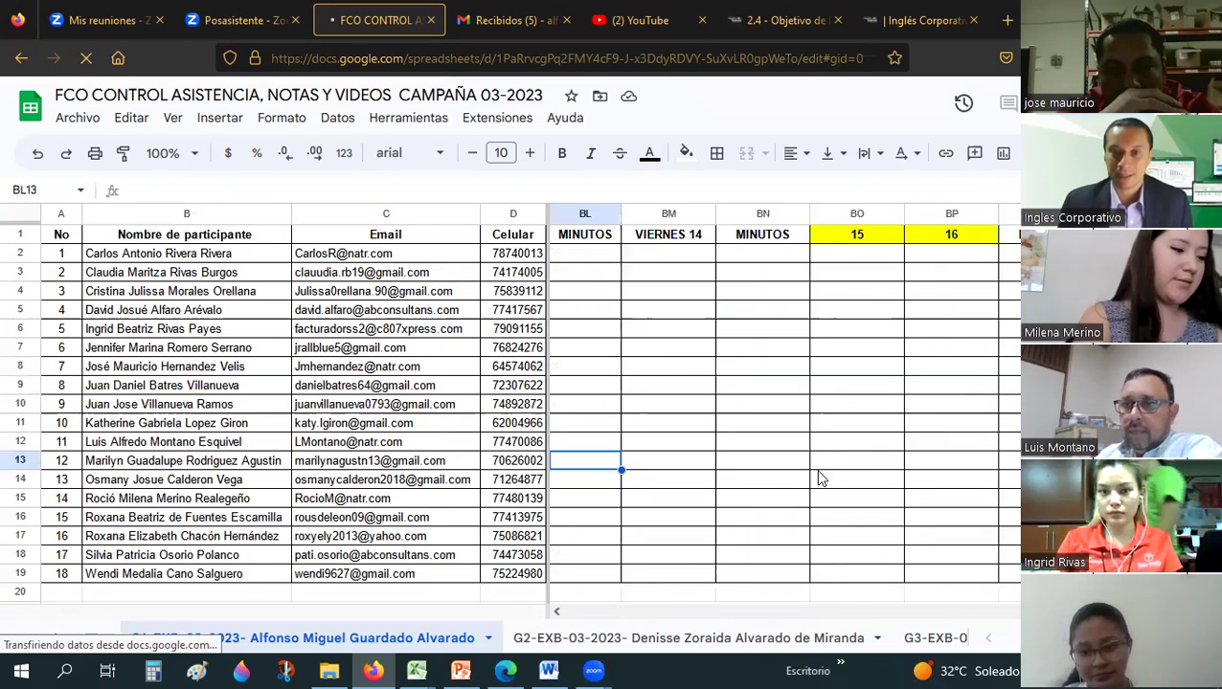
{"action": "key", "text": "Left"}
{"action": "key", "text": "Left"}
{"action": "key", "text": "Left"}
{"action": "key", "text": "Left"}
{"action": "key", "text": "Left"}
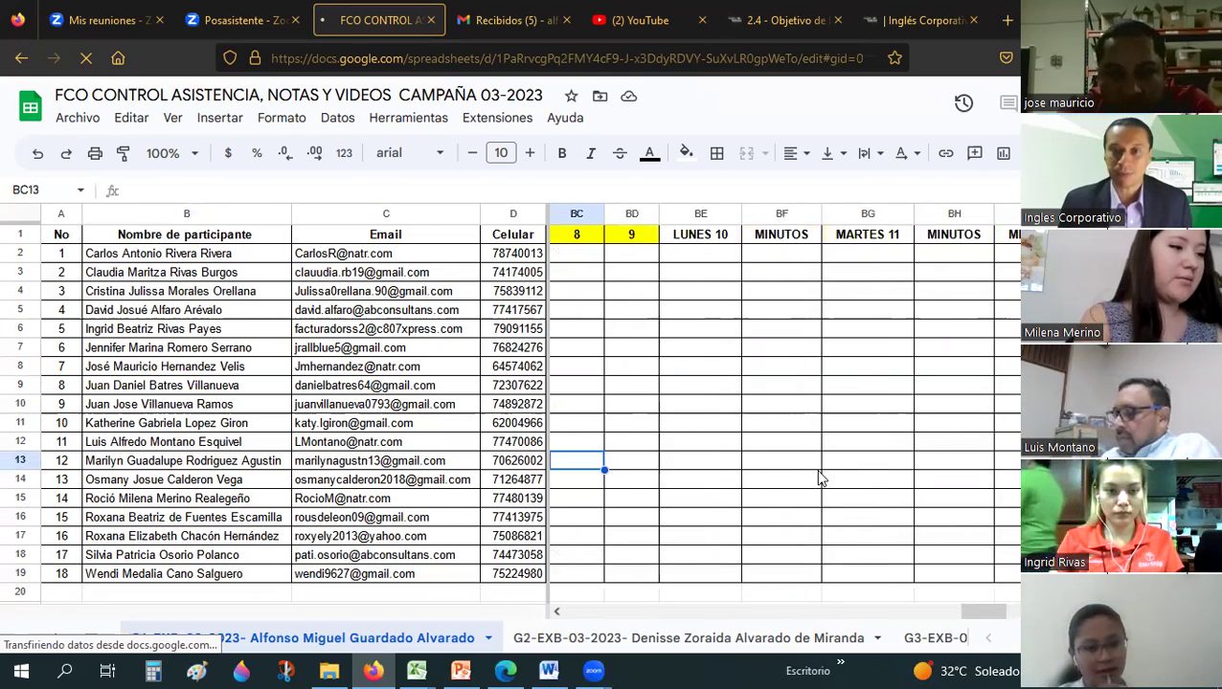
{"action": "key", "text": "Left"}
{"action": "key", "text": "Left"}
{"action": "key", "text": "Left"}
{"action": "key", "text": "Left"}
{"action": "key", "text": "Left"}
{"action": "key", "text": "Left"}
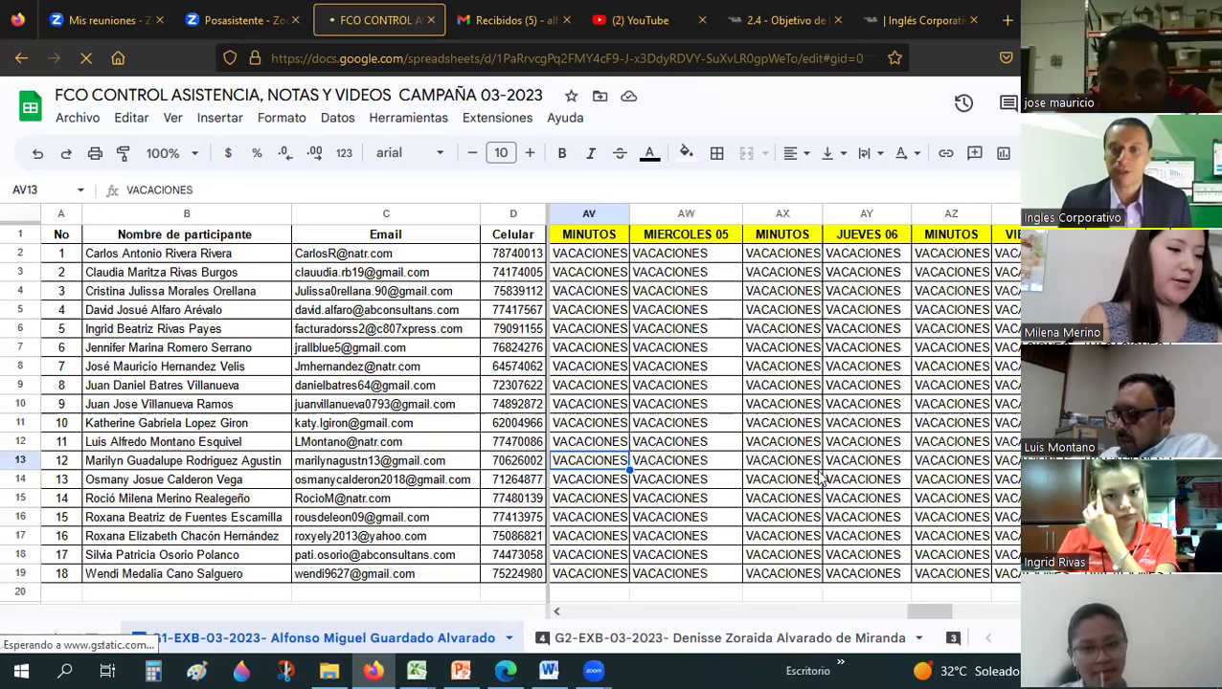
{"action": "key", "text": "Left"}
{"action": "key", "text": "Left"}
{"action": "key", "text": "Left"}
{"action": "key", "text": "Left"}
{"action": "key", "text": "Left"}
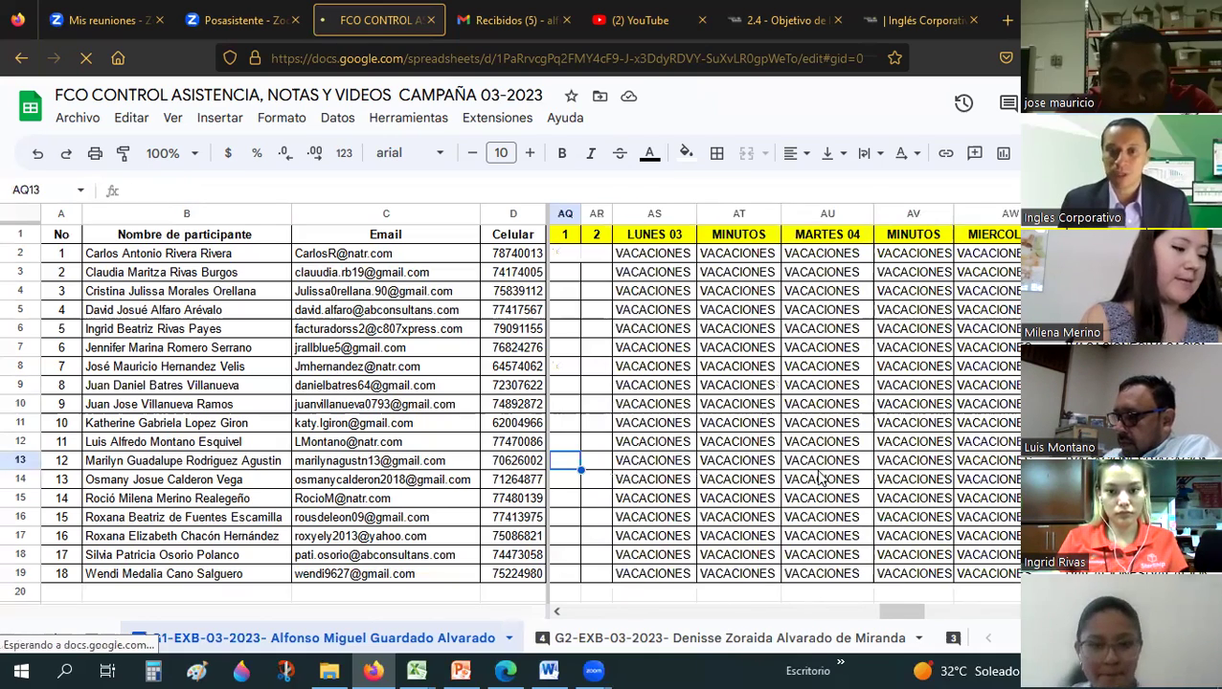
{"action": "key", "text": "Left"}
{"action": "key", "text": "Left"}
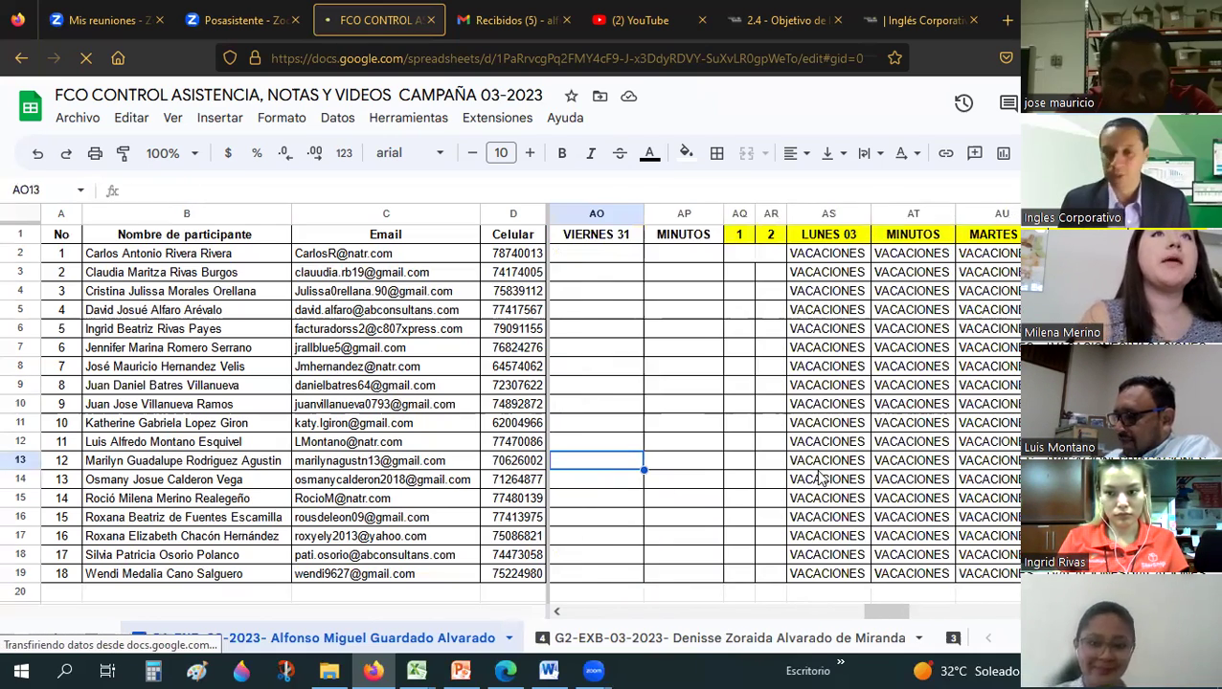
{"action": "key", "text": "Left"}
{"action": "key", "text": "Left"}
{"action": "key", "text": "Left"}
{"action": "key", "text": "Left"}
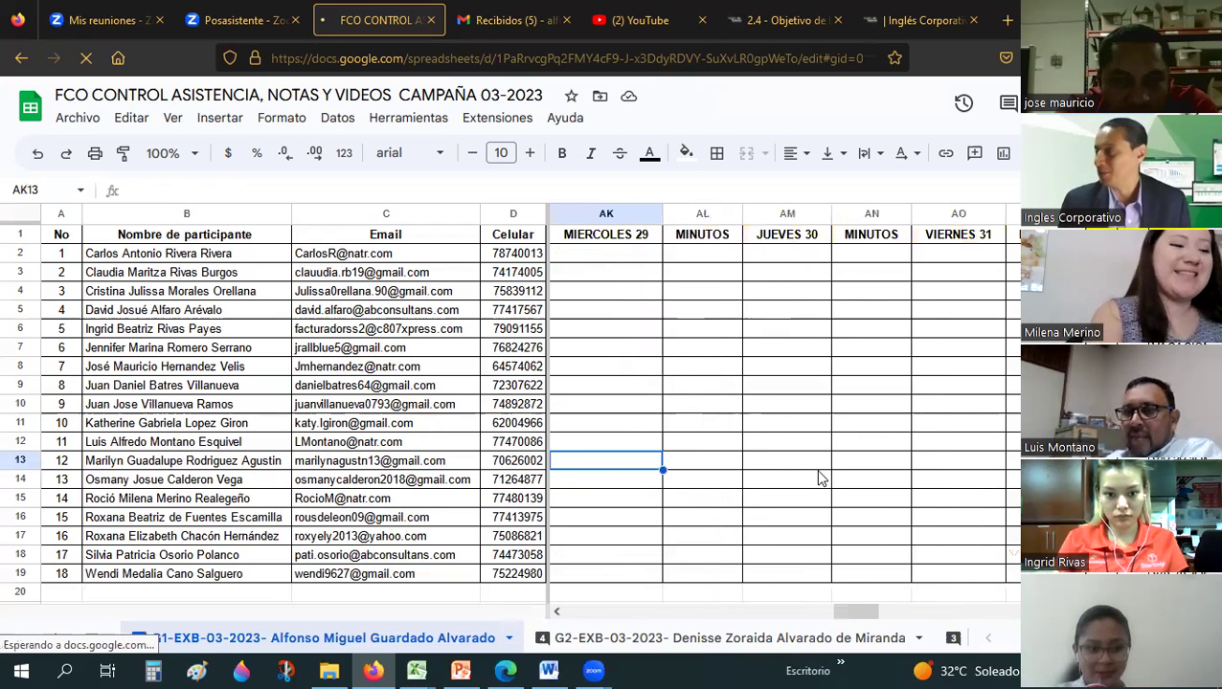
{"action": "key", "text": "Left"}
{"action": "key", "text": "Left"}
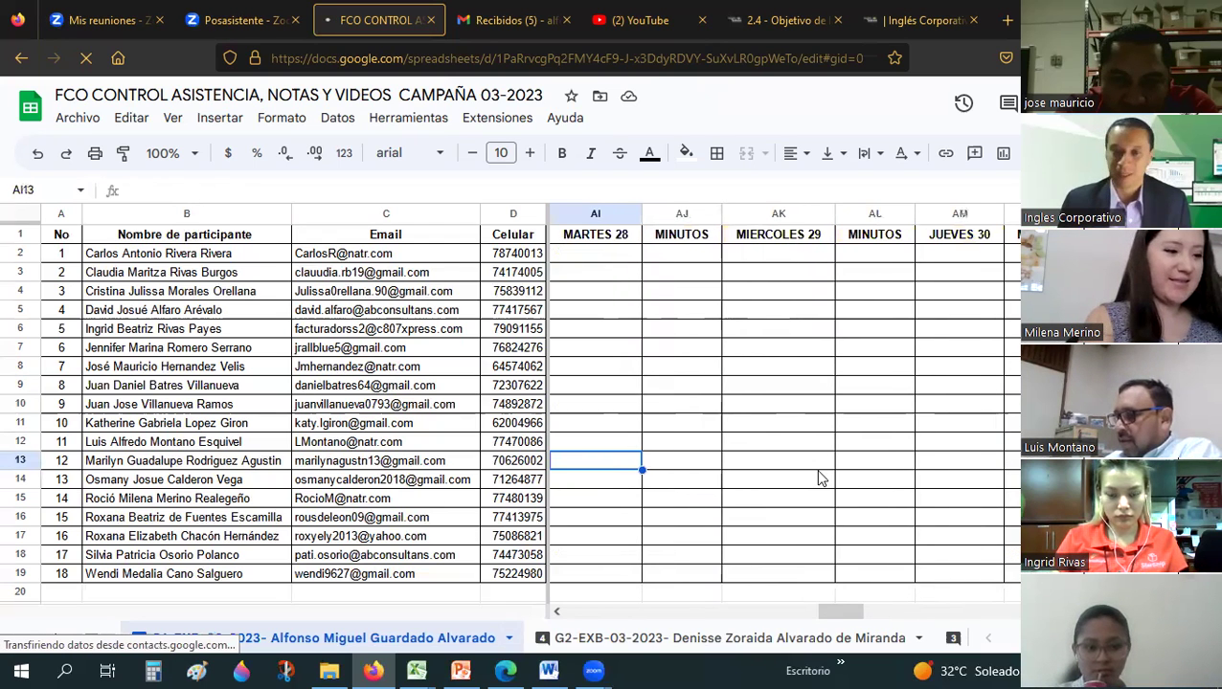
{"action": "key", "text": "Left"}
{"action": "key", "text": "Left"}
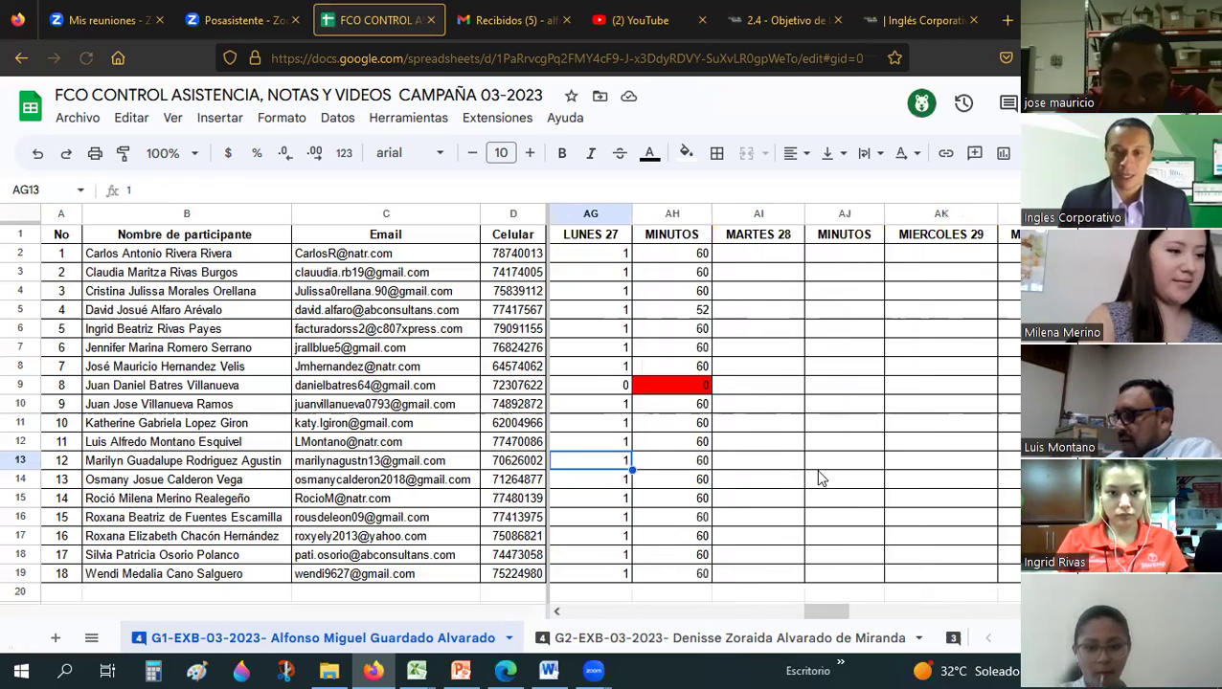
{"action": "key", "text": "Right"}
{"action": "key", "text": "Right"}
{"action": "key", "text": "Right"}
{"action": "mouse_move", "coordinate": [460, 671]}
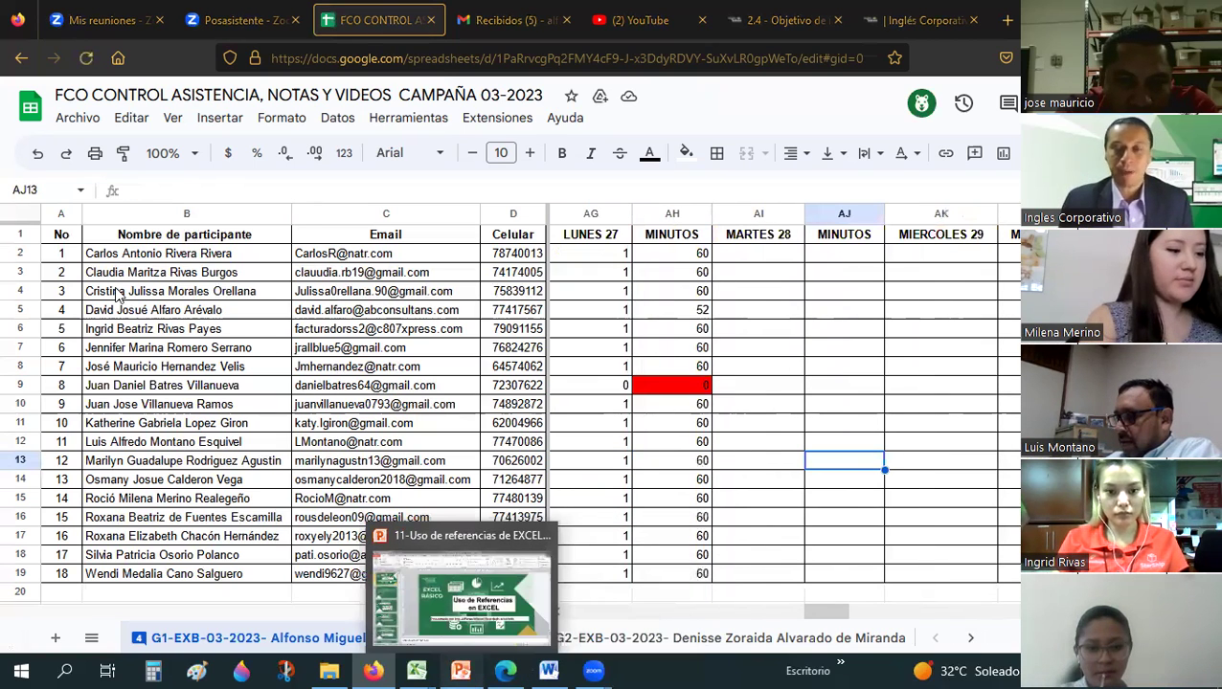
Bring up the '11-Uso de referencias de EXCEL' presentation and show slide 2, Objetivo.
{"action": "left_click", "coordinate": [460, 593]}
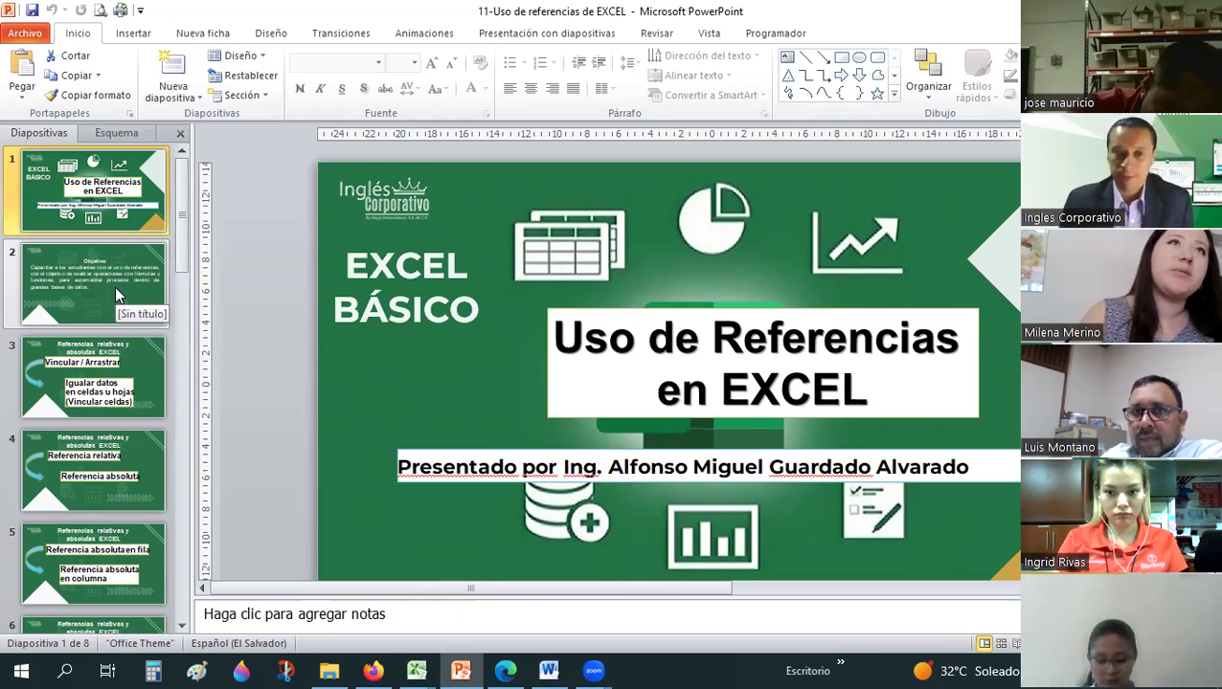
{"action": "left_click", "coordinate": [115, 287]}
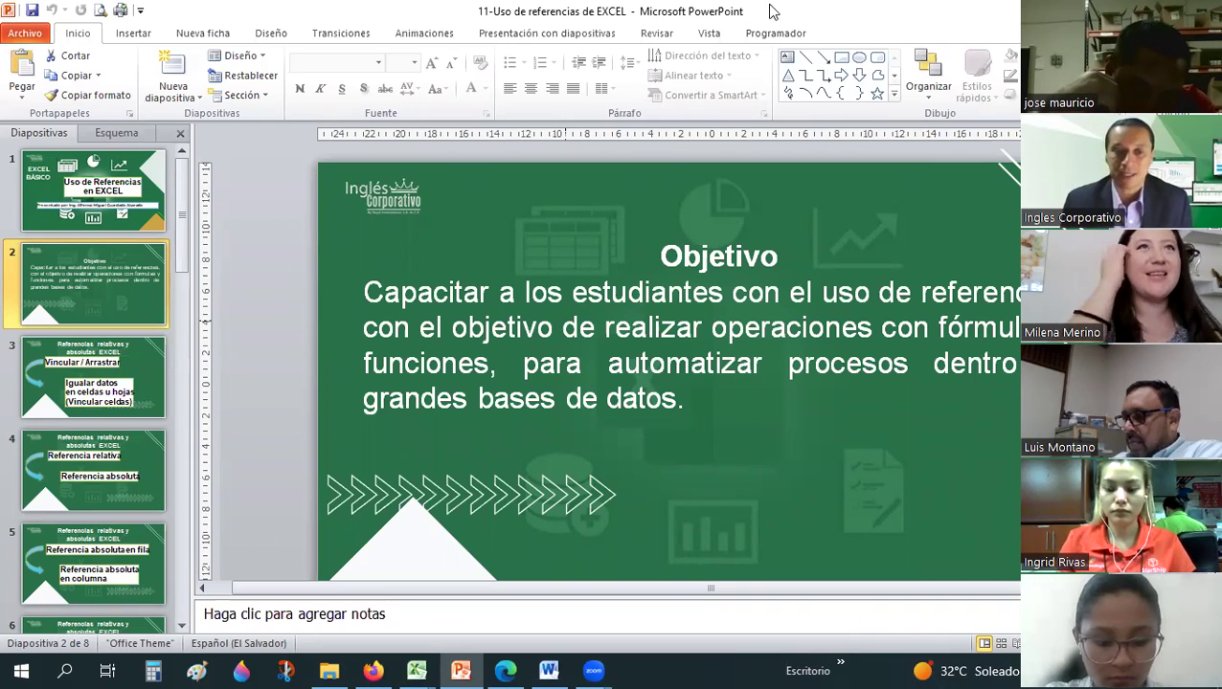
Show slide 3 on linking cells, then bring the 11-Sesión07-Uso de referencias de EXCEL-HT workbook forward.
{"action": "left_click", "coordinate": [158, 361]}
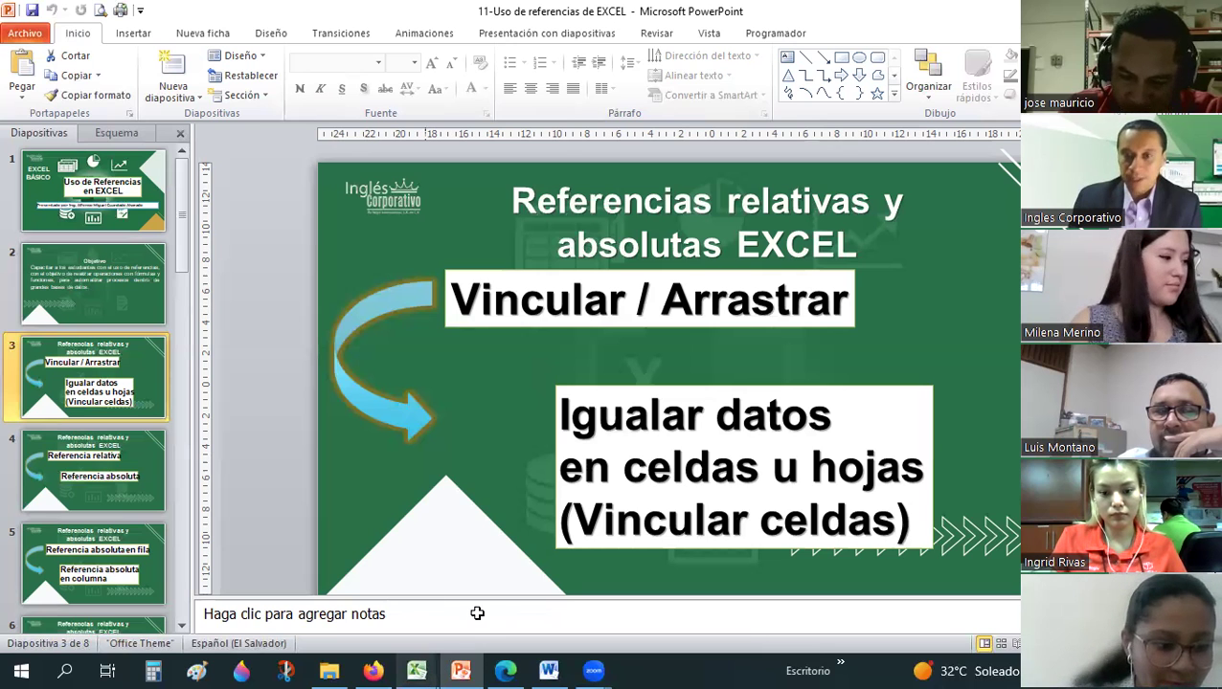
{"action": "left_click", "coordinate": [417, 670]}
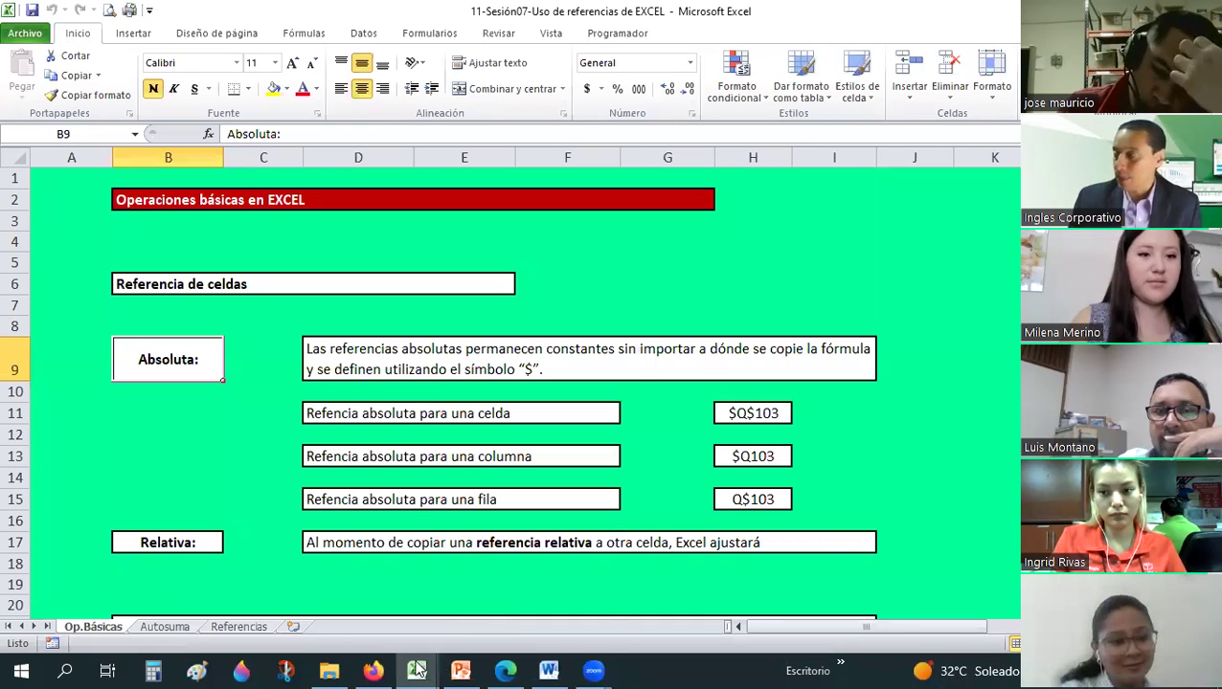
{"action": "mouse_move", "coordinate": [416, 670]}
{"action": "left_click", "coordinate": [512, 589]}
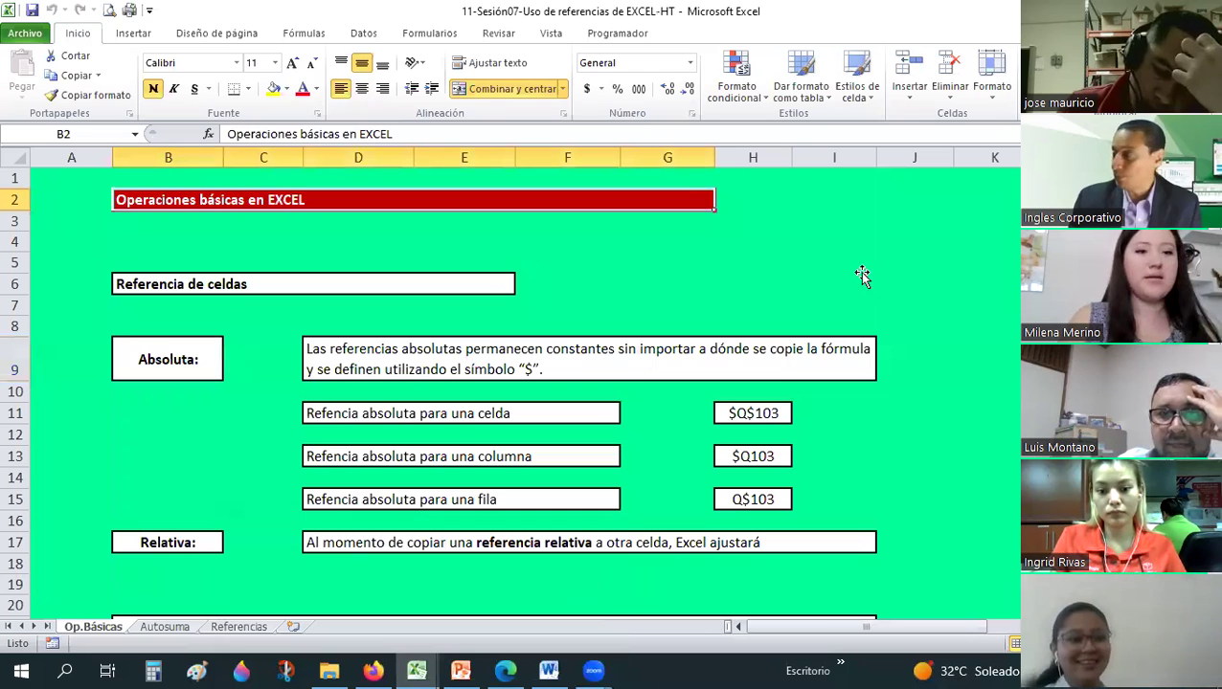
Enter the sample text DATO in cell K7 of the Op.Básicas sheet.
{"action": "left_click", "coordinate": [863, 273]}
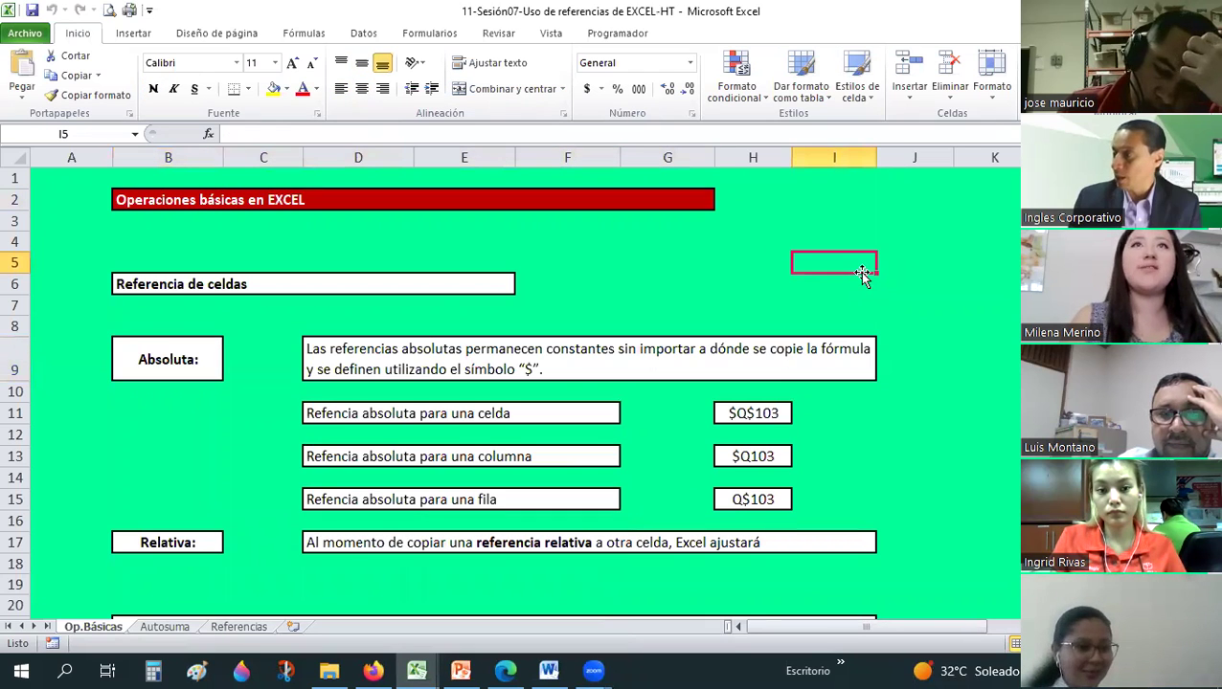
{"action": "scroll", "coordinate": [867, 268], "scroll_direction": "down", "scroll_amount": 1}
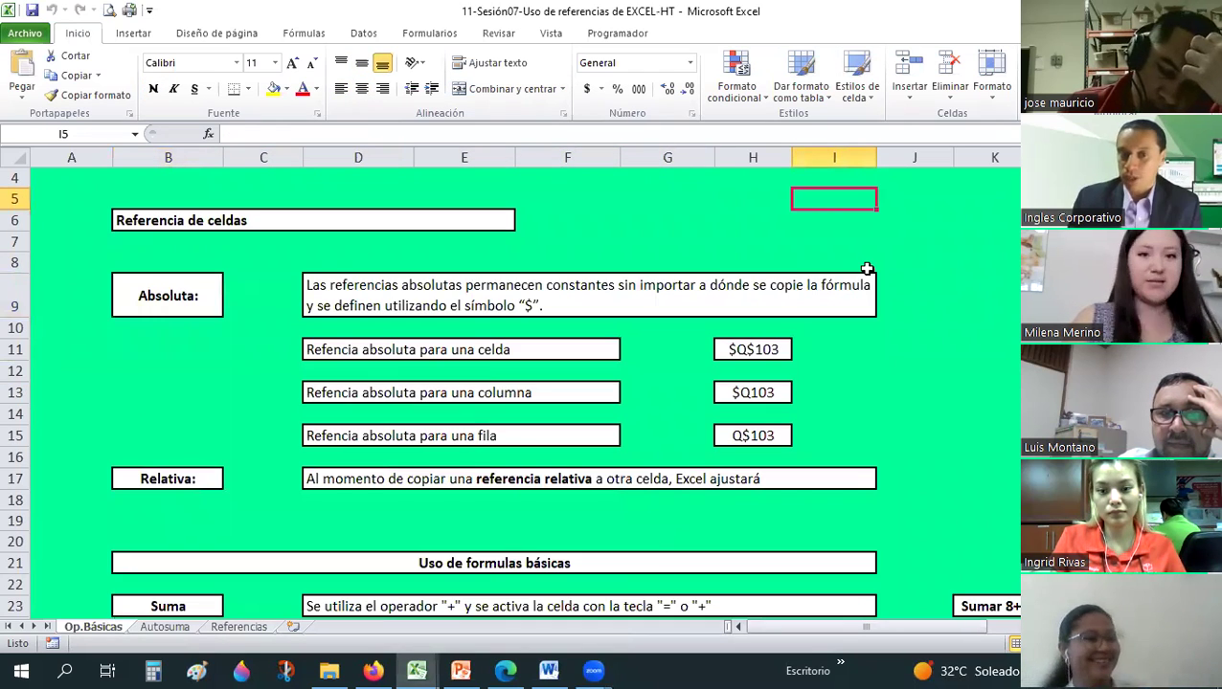
{"action": "scroll", "coordinate": [919, 251], "scroll_direction": "up", "scroll_amount": 1}
{"action": "left_click", "coordinate": [916, 245]}
{"action": "left_click", "coordinate": [959, 307]}
{"action": "type", "text": "DA"}
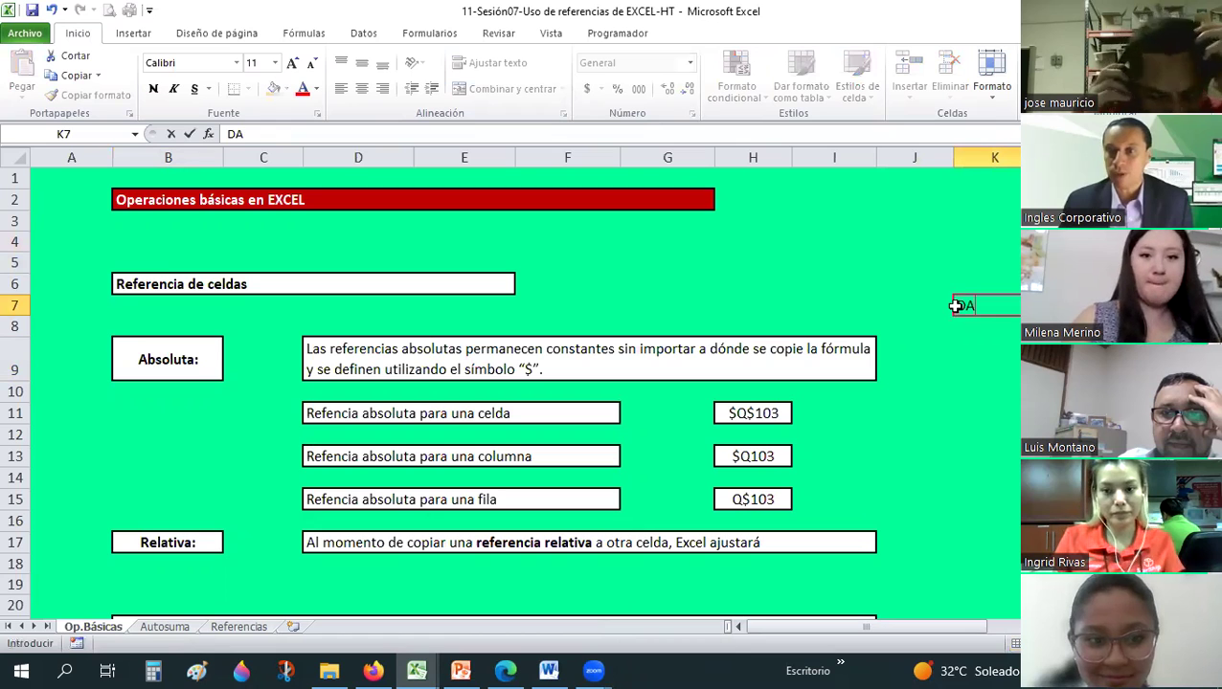
{"action": "type", "text": "TO"}
{"action": "key", "text": "Return"}
{"action": "key", "text": "Up"}
{"action": "key", "text": "Up"}
{"action": "key", "text": "Up"}
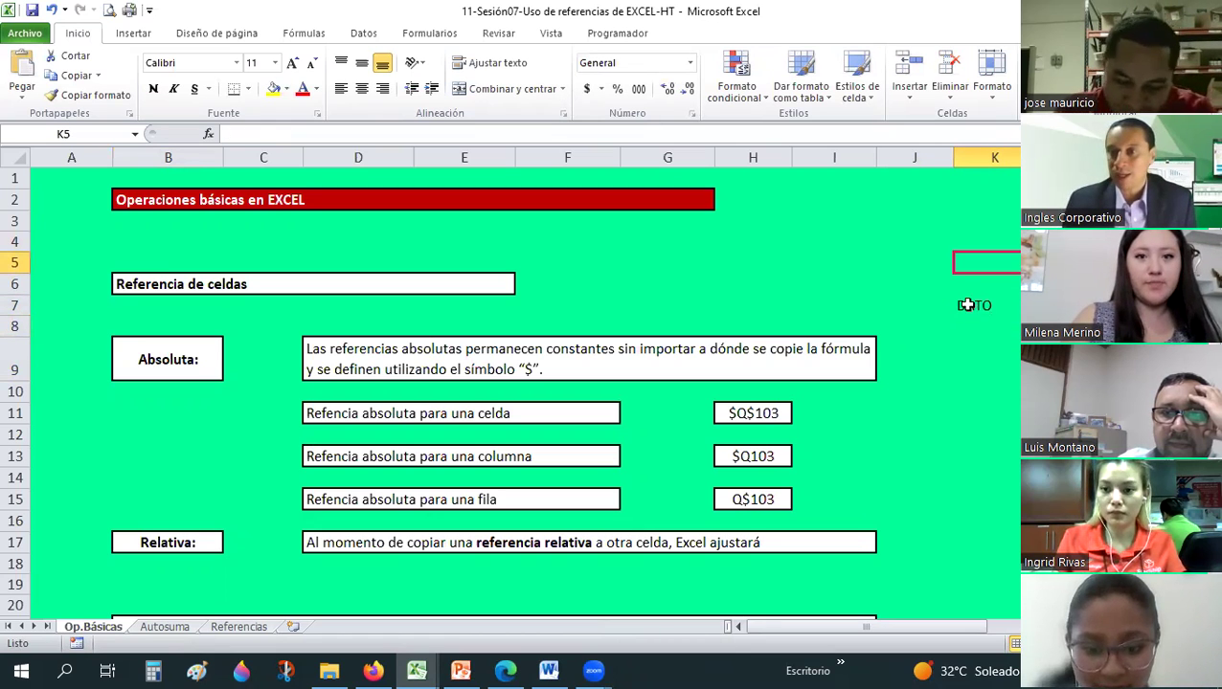
Put the formula =K7 in K4 so it displays DATO, and compare both cells.
{"action": "left_click", "coordinate": [977, 303]}
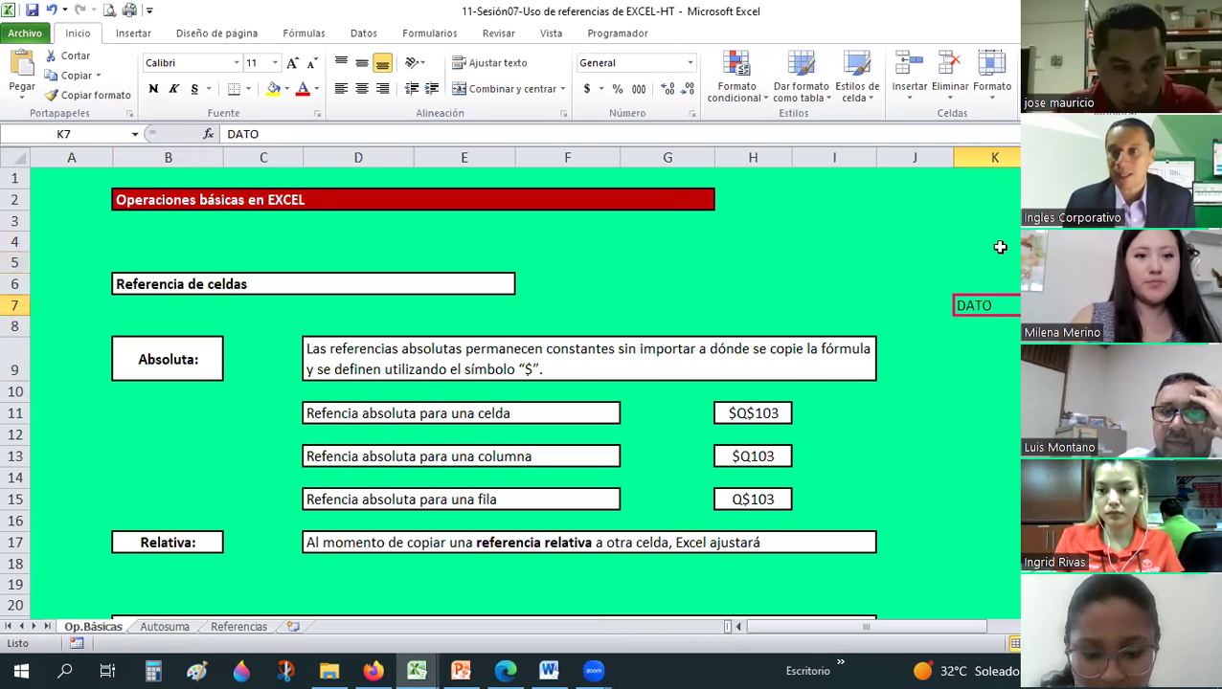
{"action": "left_click", "coordinate": [1000, 247]}
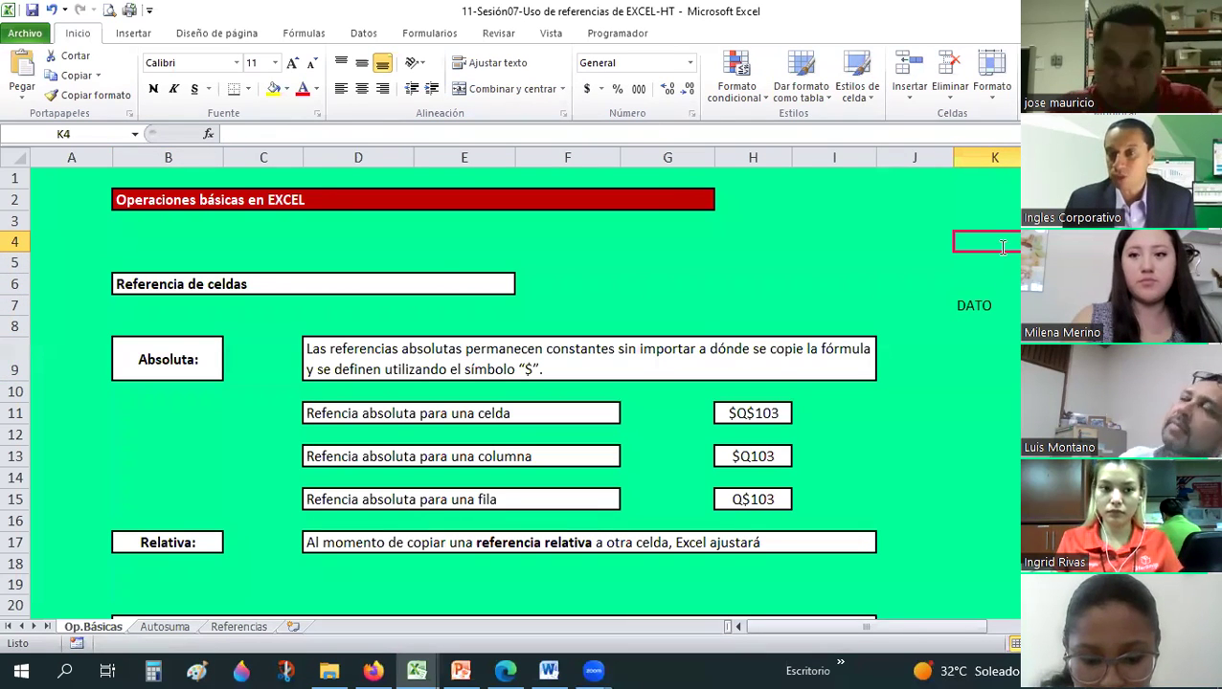
{"action": "type", "text": "="}
{"action": "left_click", "coordinate": [973, 304]}
{"action": "key", "text": "Return"}
{"action": "key", "text": "Return"}
{"action": "left_click", "coordinate": [962, 242]}
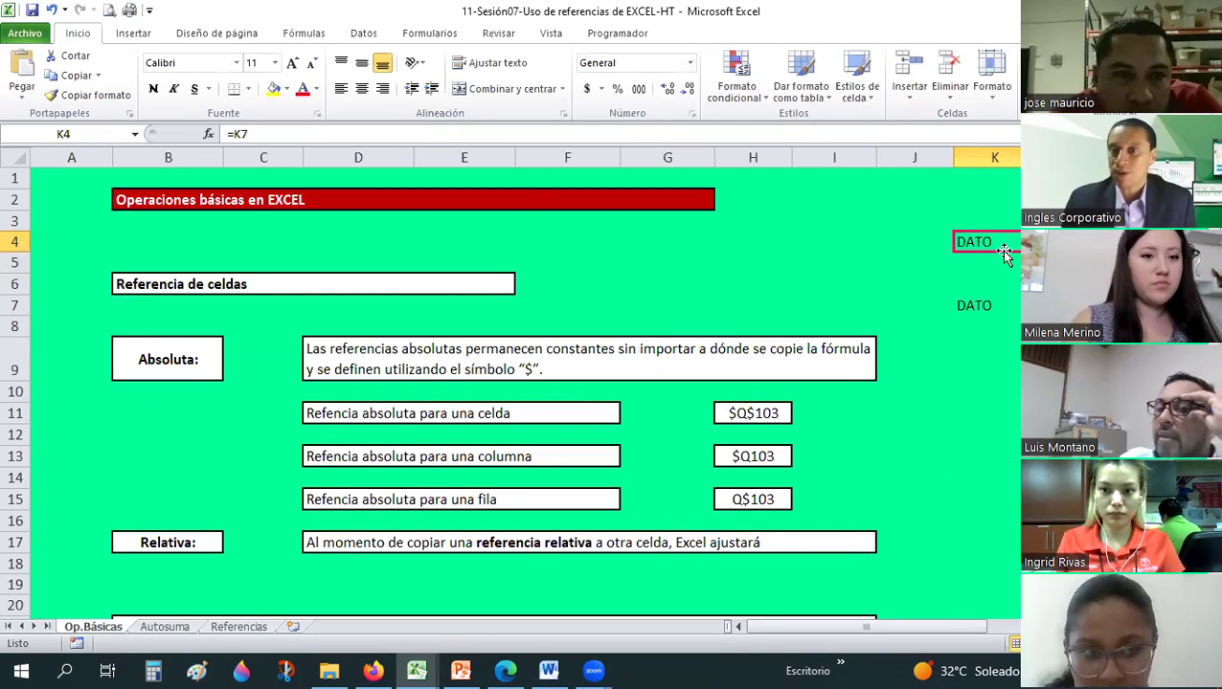
{"action": "left_click", "coordinate": [982, 306]}
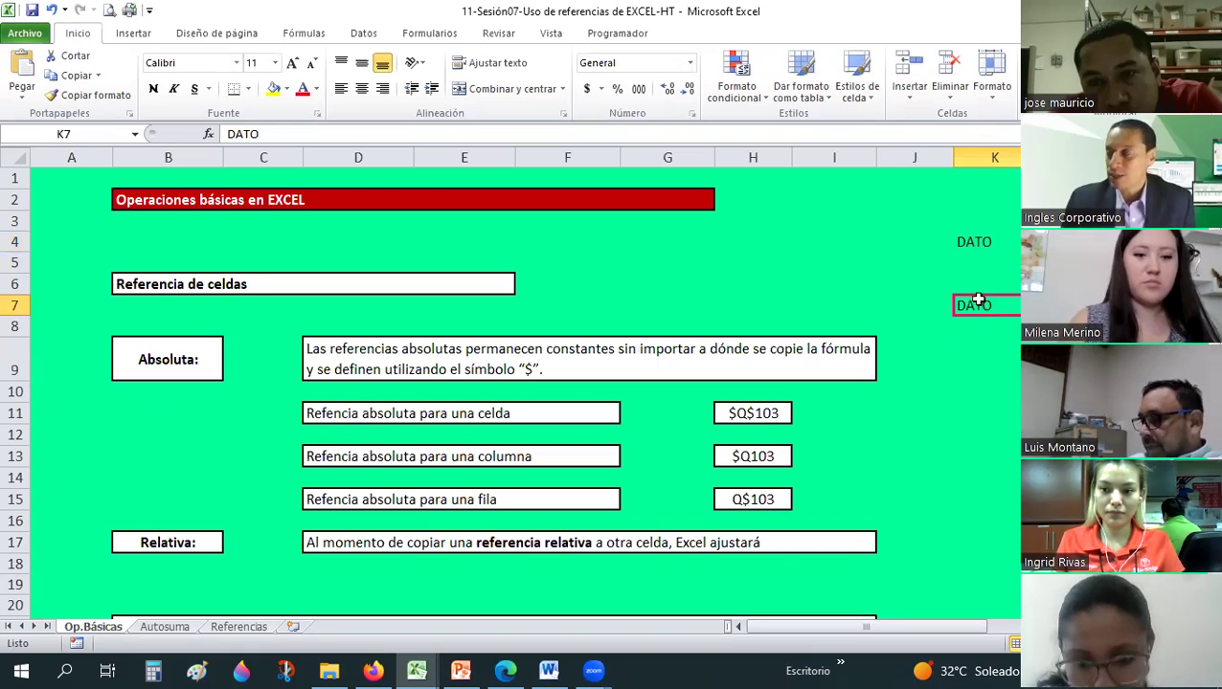
Enter 'DATOS DE OTRA HOJA' in Autosuma cell J2, then return to Op.Básicas and pick L4.
{"action": "left_click", "coordinate": [165, 627]}
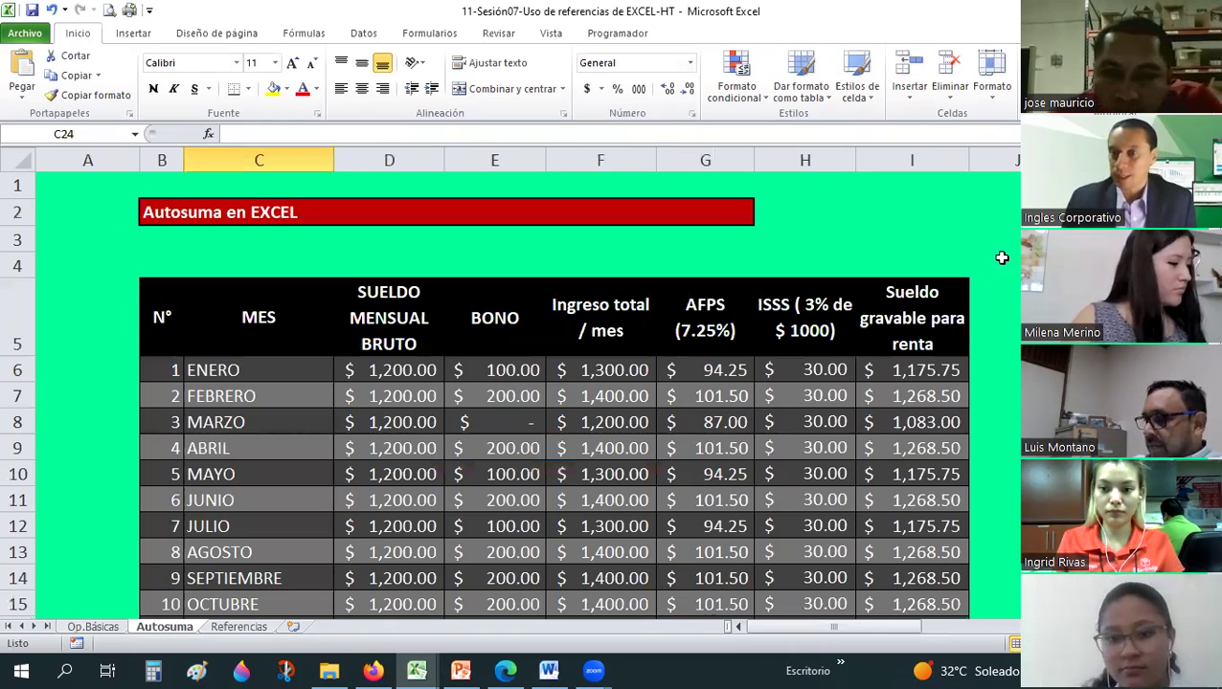
{"action": "left_click", "coordinate": [1010, 218]}
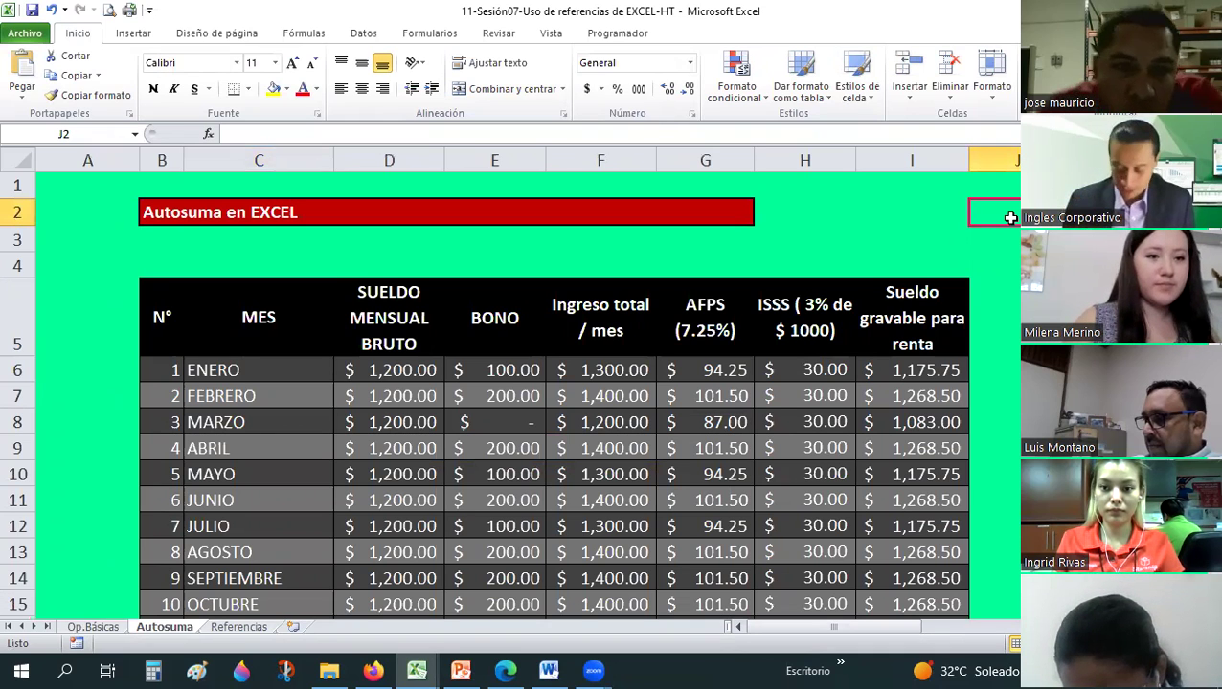
{"action": "type", "text": "DAT"}
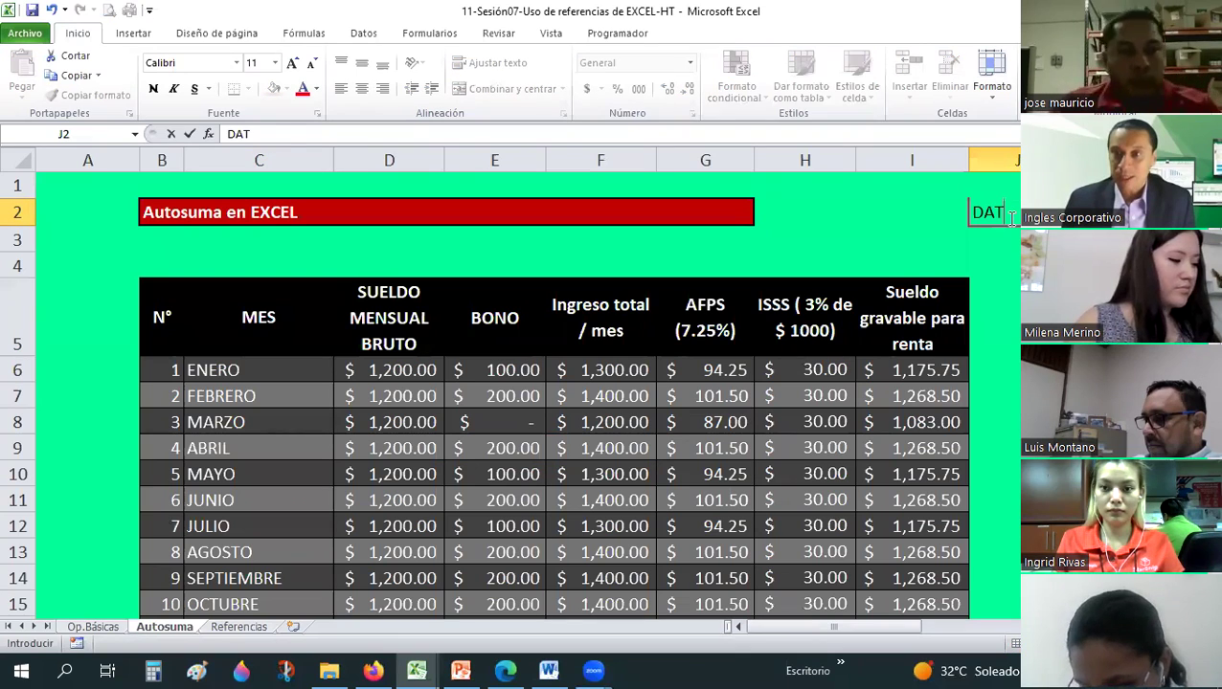
{"action": "type", "text": "OS DE O"}
{"action": "type", "text": "BRA #01"}
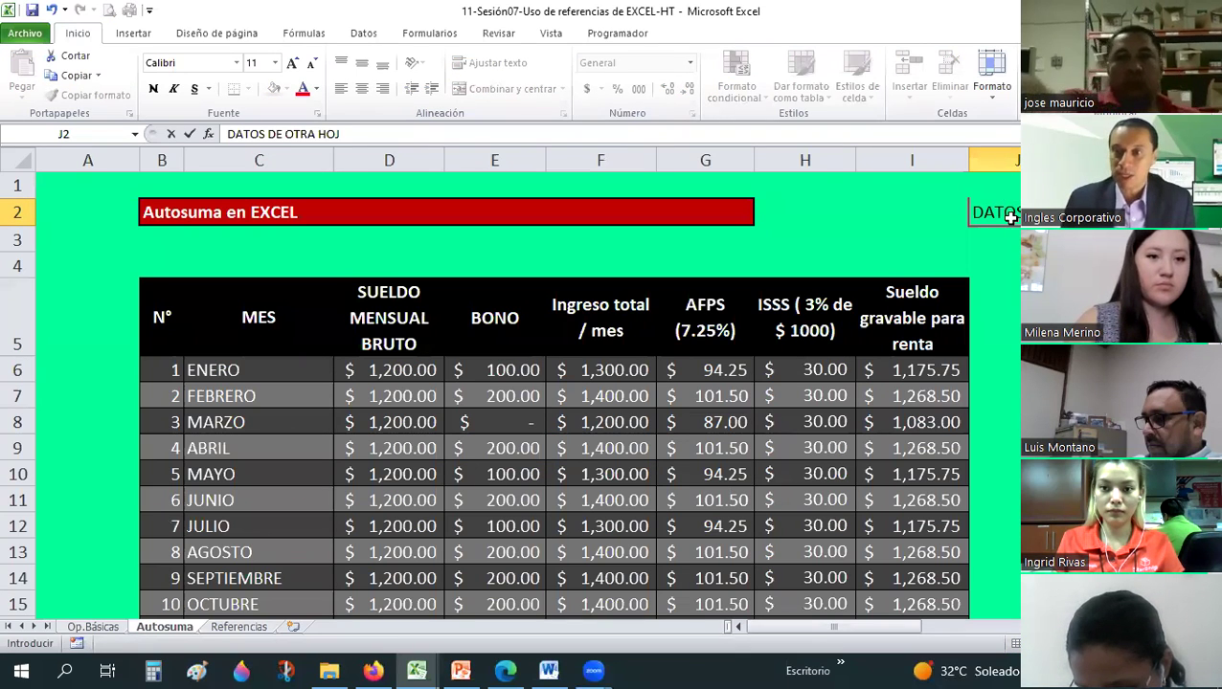
{"action": "key", "text": "Return"}
{"action": "key", "text": "Up"}
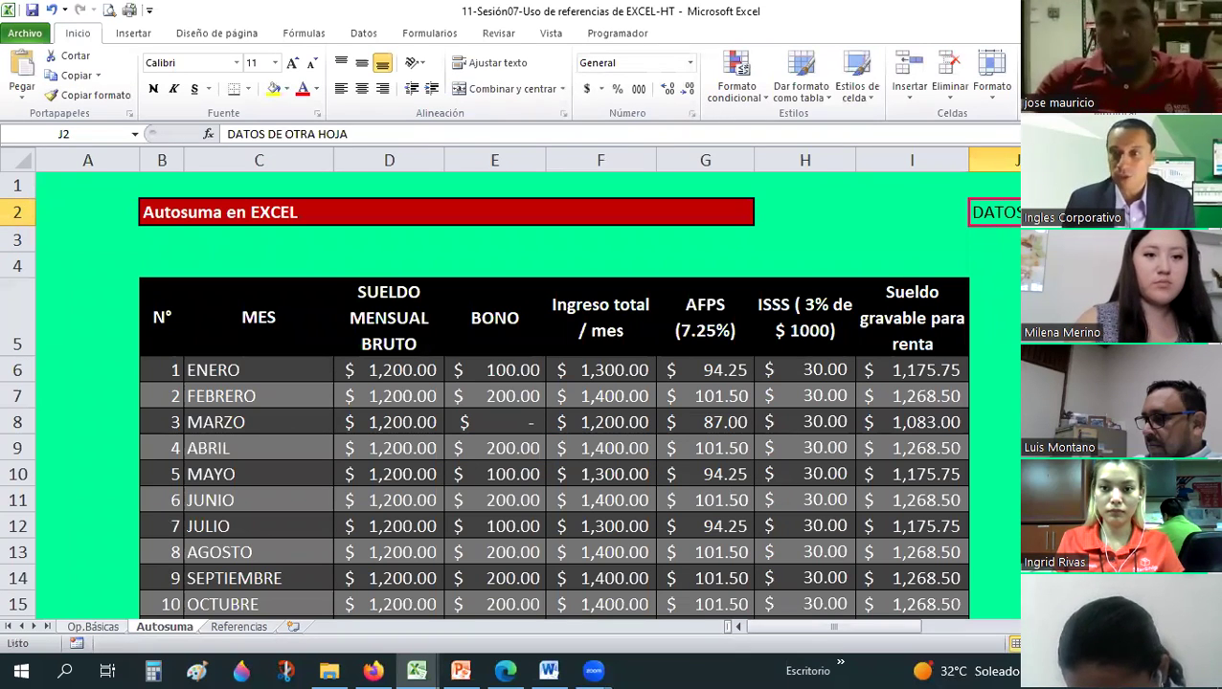
{"action": "left_click", "coordinate": [91, 627]}
{"action": "left_click", "coordinate": [1063, 241]}
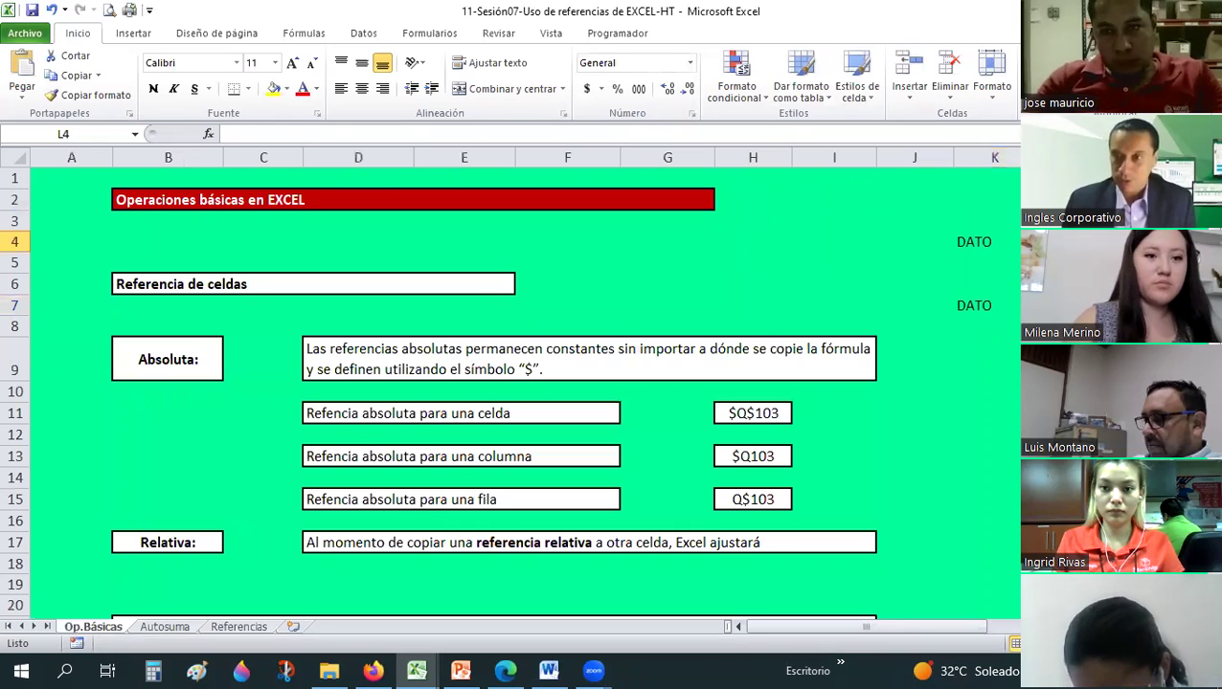
Link Op.Básicas cell L4 to the Autosuma sheet with the formula =Autosuma!J2.
{"action": "type", "text": "="}
{"action": "left_click", "coordinate": [164, 627]}
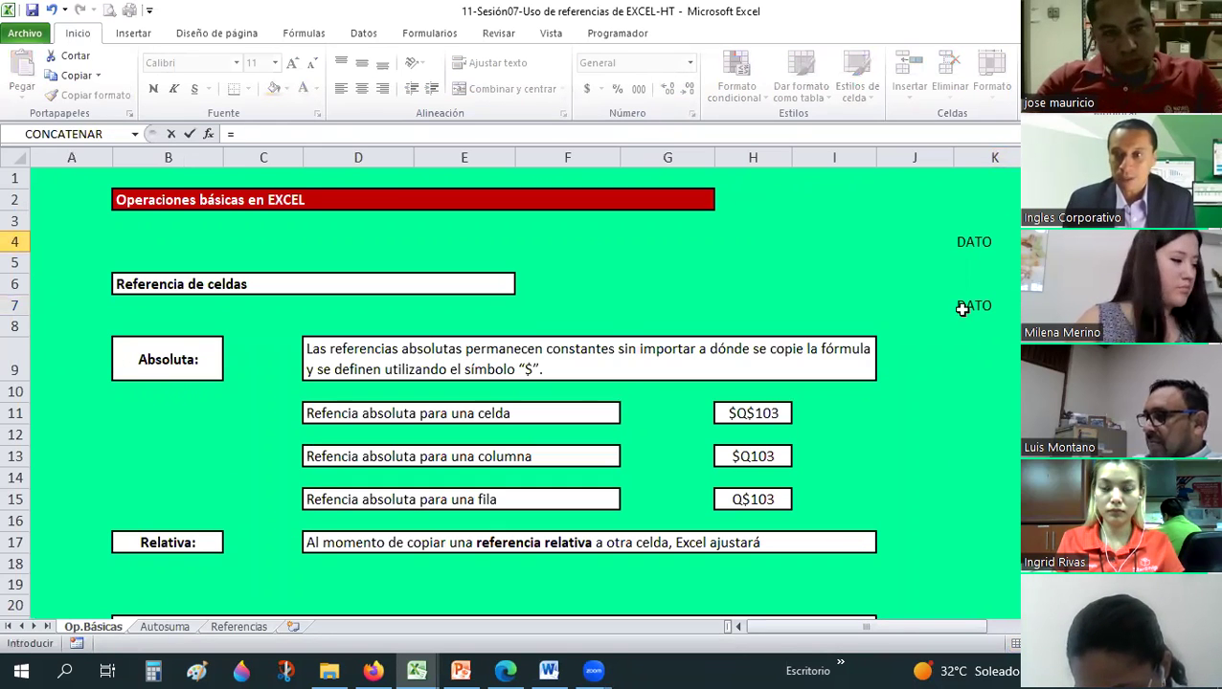
{"action": "left_click", "coordinate": [1007, 208]}
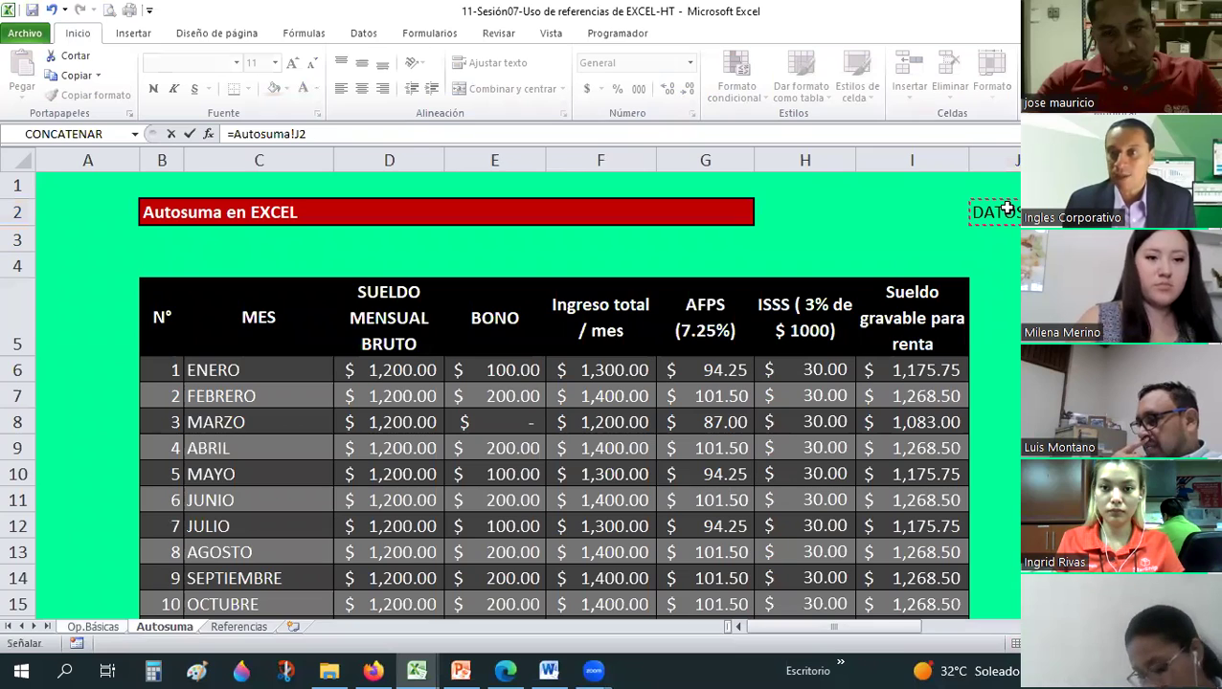
{"action": "key", "text": "Return"}
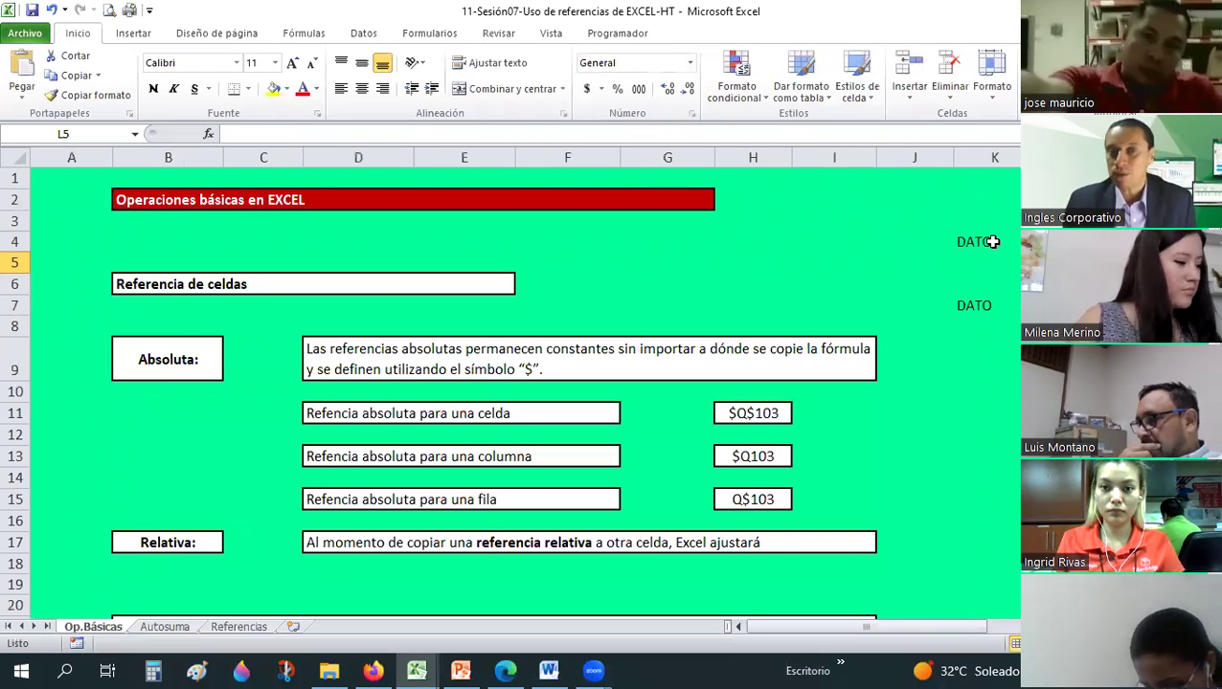
Inspect the K4 and K7 link, and trace L4's source on Autosuma with Ctrl+[.
{"action": "left_click", "coordinate": [981, 238]}
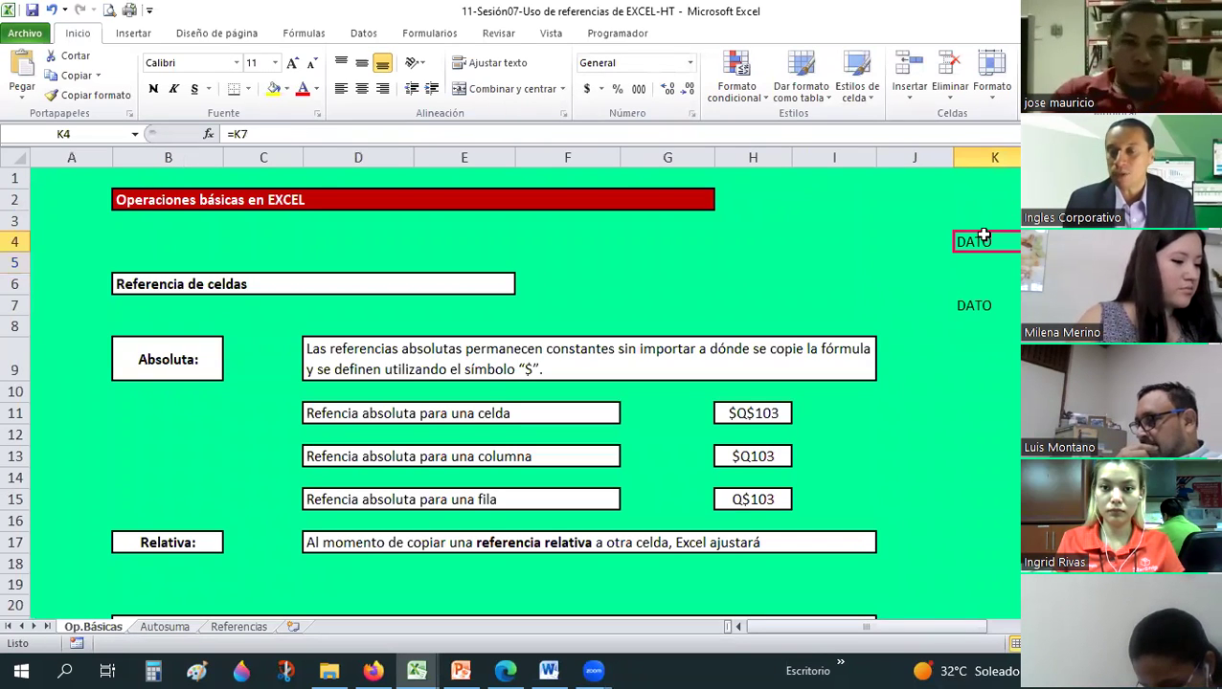
{"action": "left_click", "coordinate": [983, 299]}
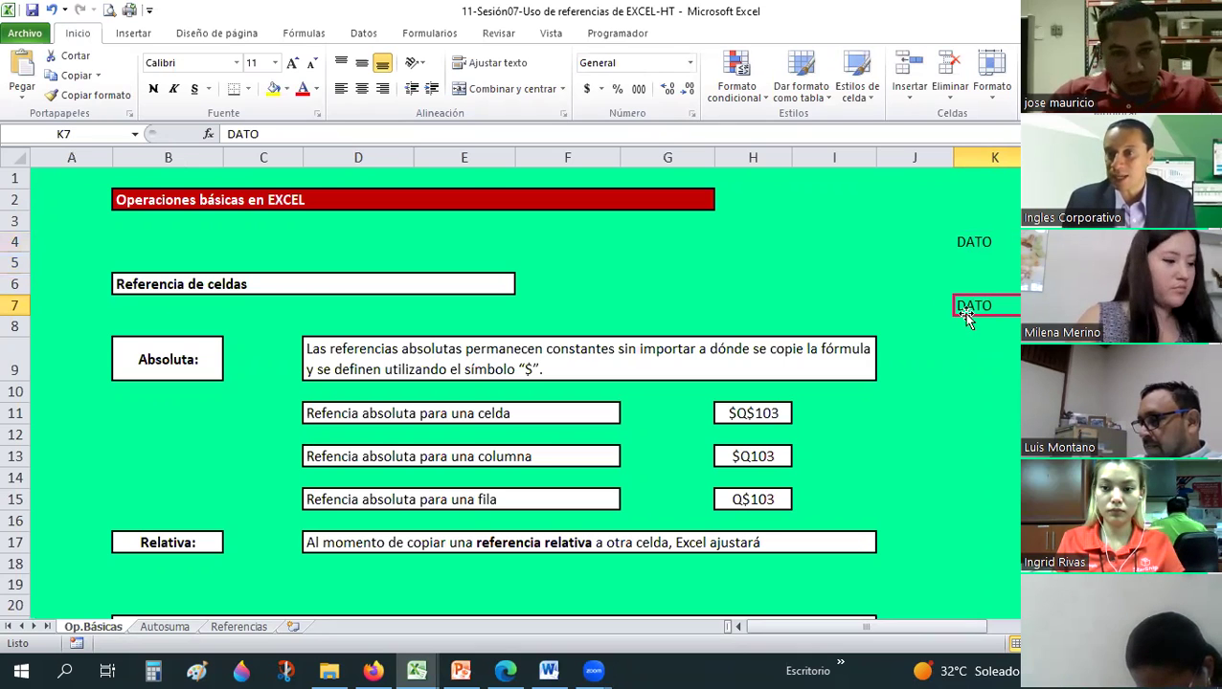
{"action": "left_click", "coordinate": [971, 240]}
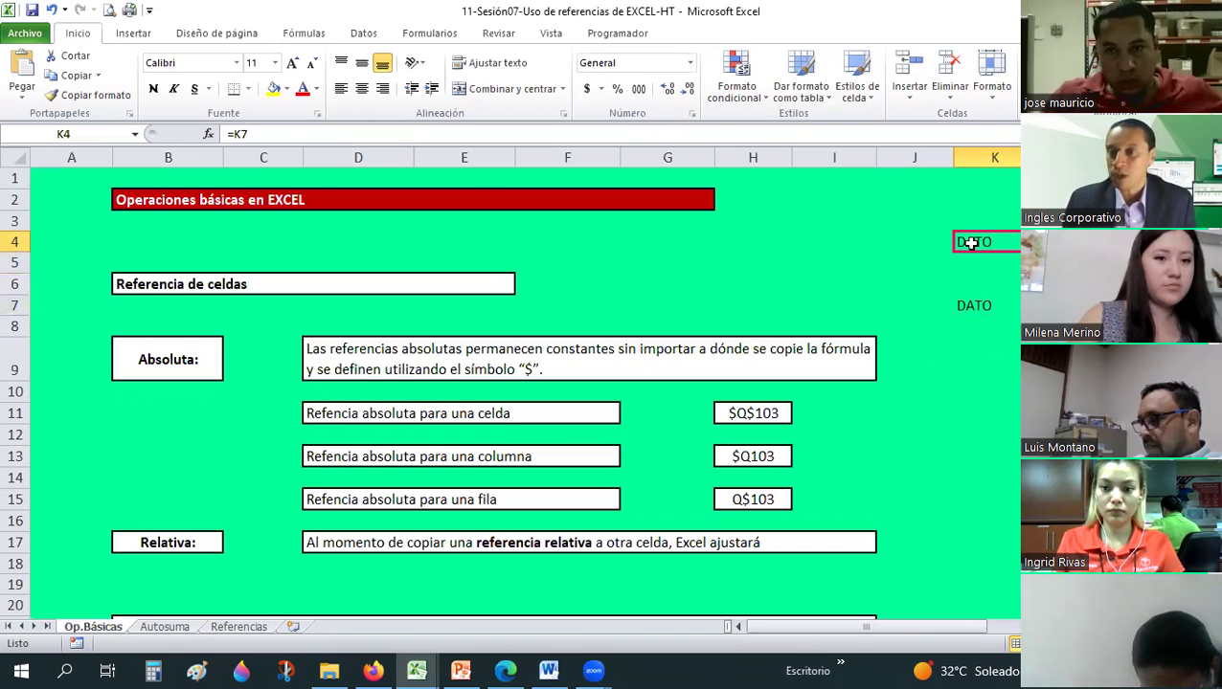
{"action": "key", "text": "Down"}
{"action": "key", "text": "Down"}
{"action": "key", "text": "Down"}
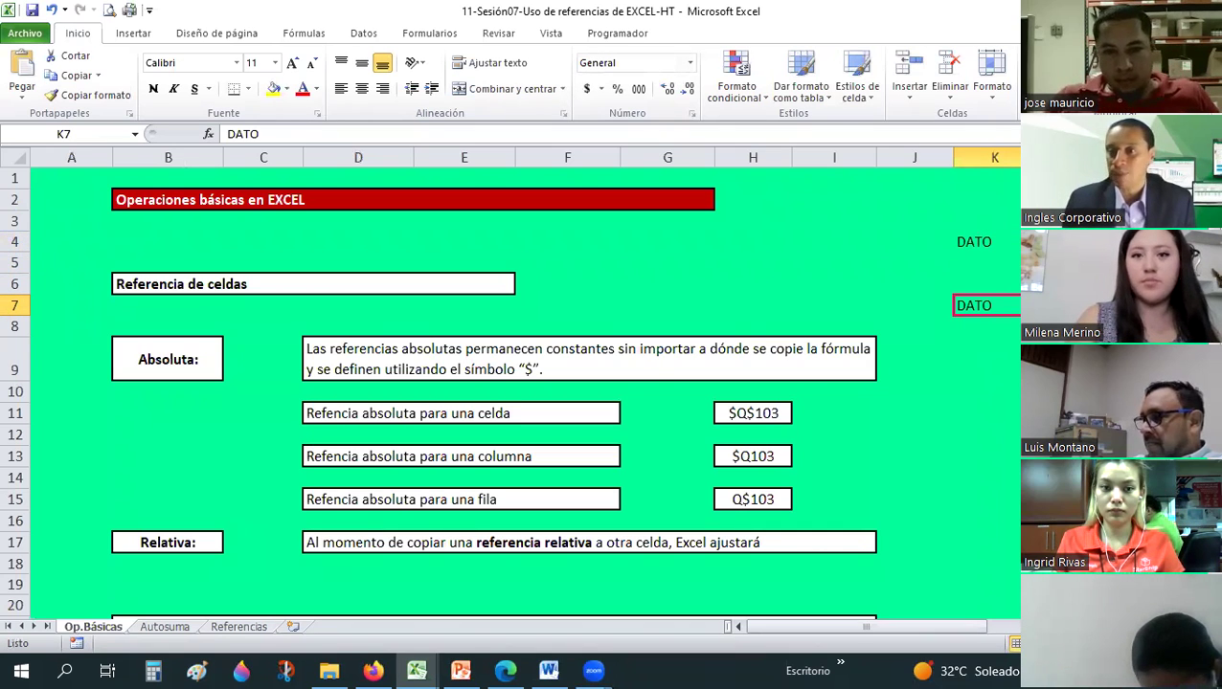
{"action": "left_click", "coordinate": [1072, 241]}
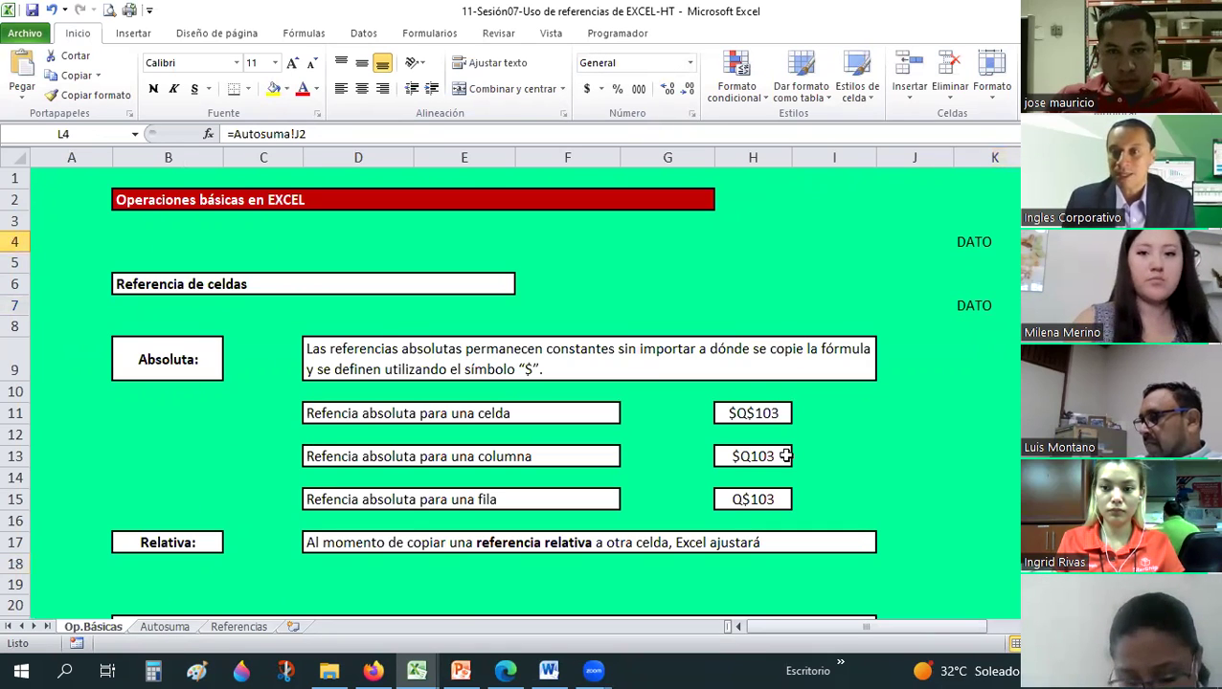
{"action": "key", "text": "ctrl+bracketleft"}
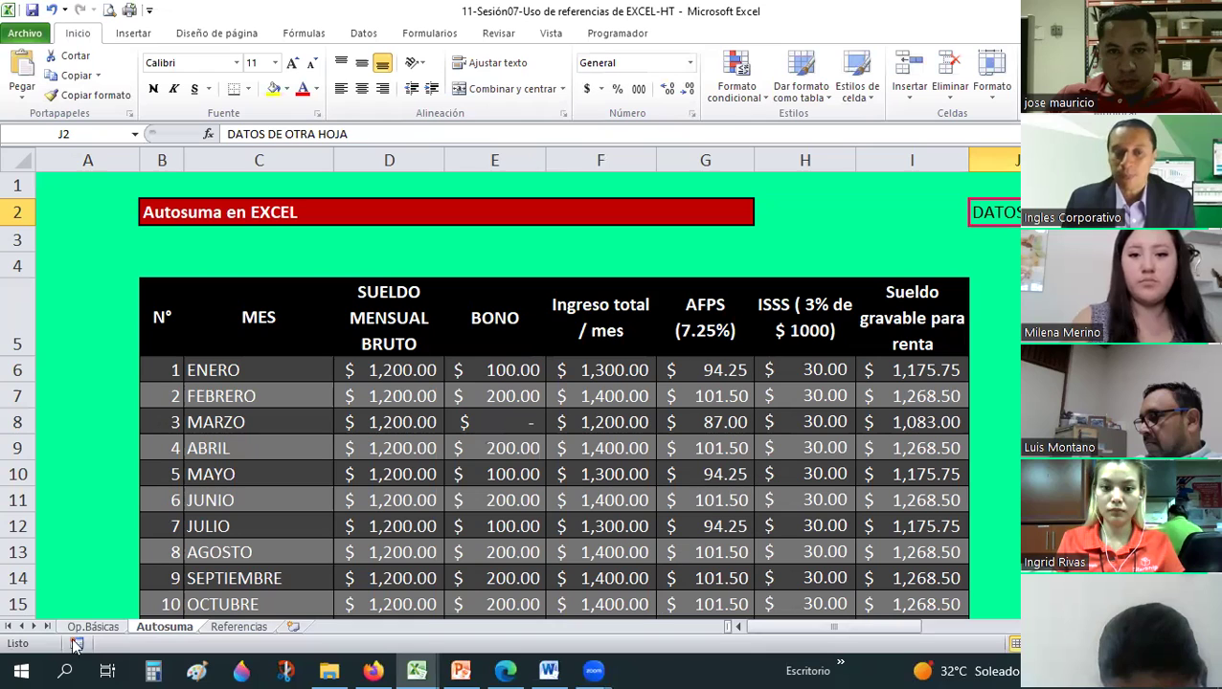
{"action": "key", "text": "ctrl+Page_Up"}
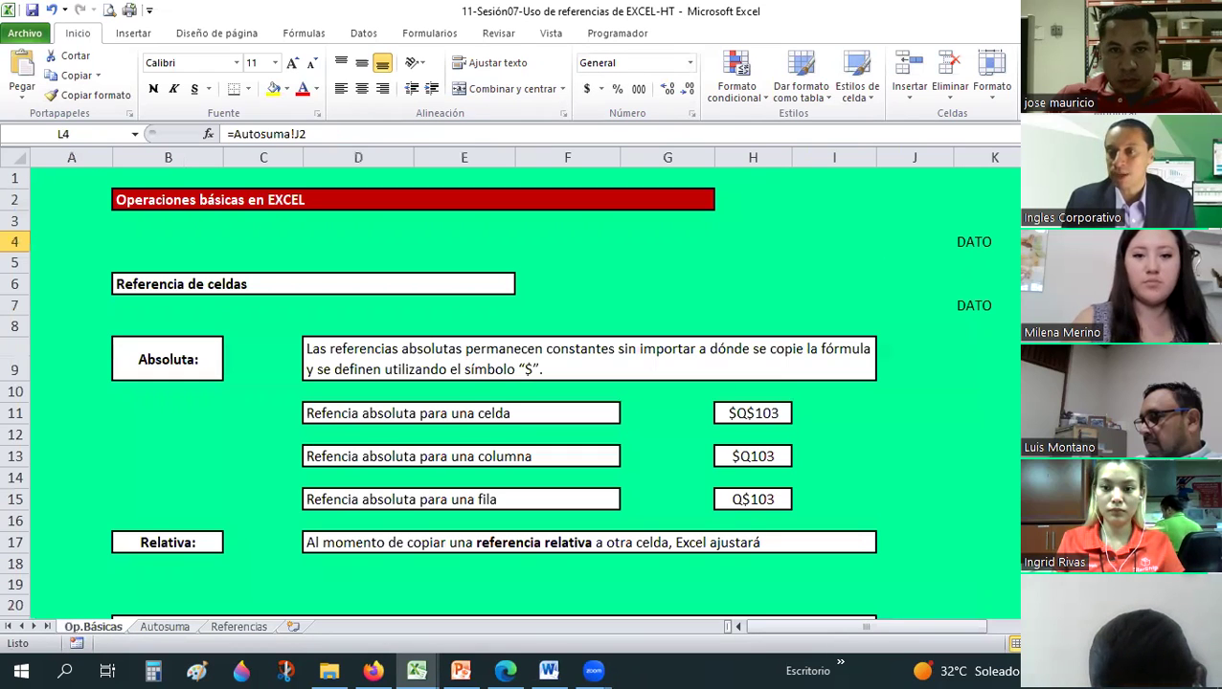
{"action": "key", "text": "Down"}
{"action": "key", "text": "Down"}
{"action": "key", "text": "Right"}
{"action": "left_click", "coordinate": [1019, 242]}
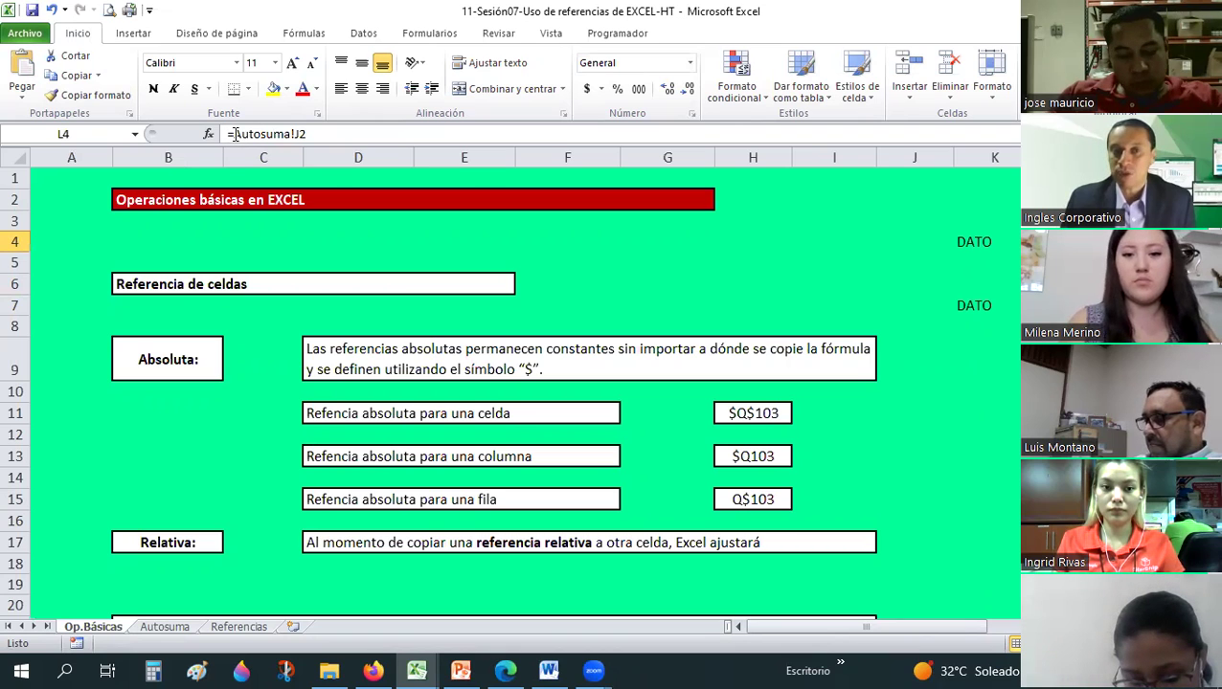
{"action": "left_click", "coordinate": [233, 134]}
{"action": "double_click", "coordinate": [287, 134]}
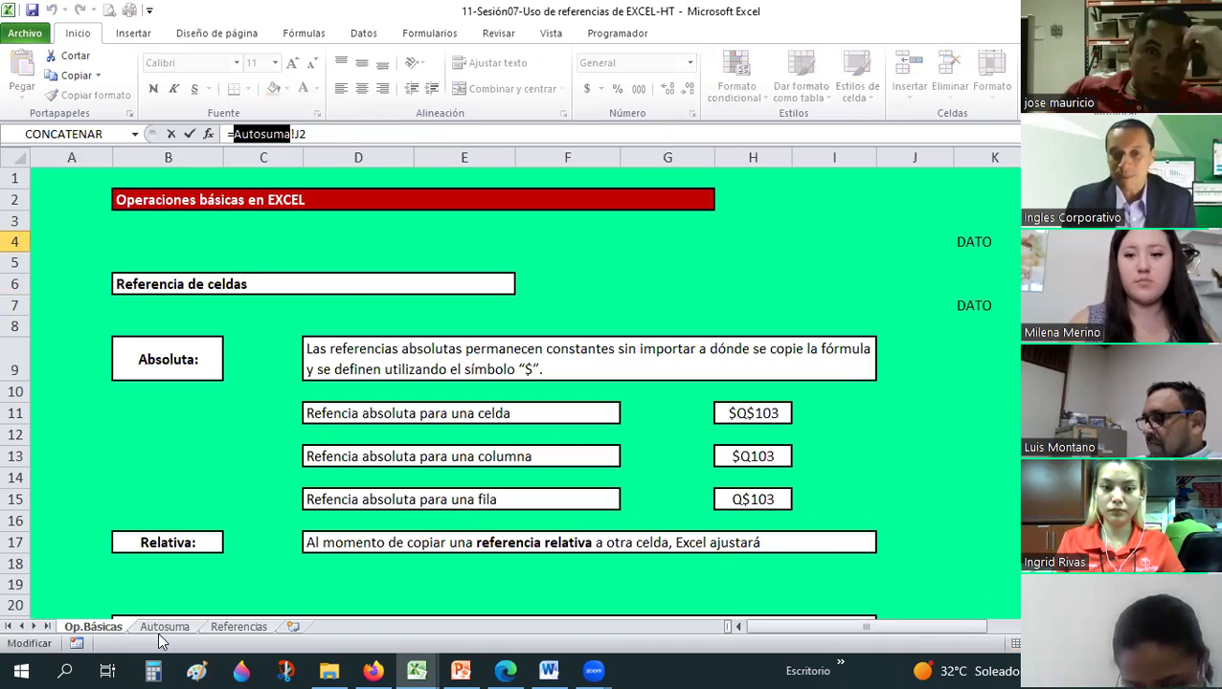
{"action": "left_click", "coordinate": [287, 134]}
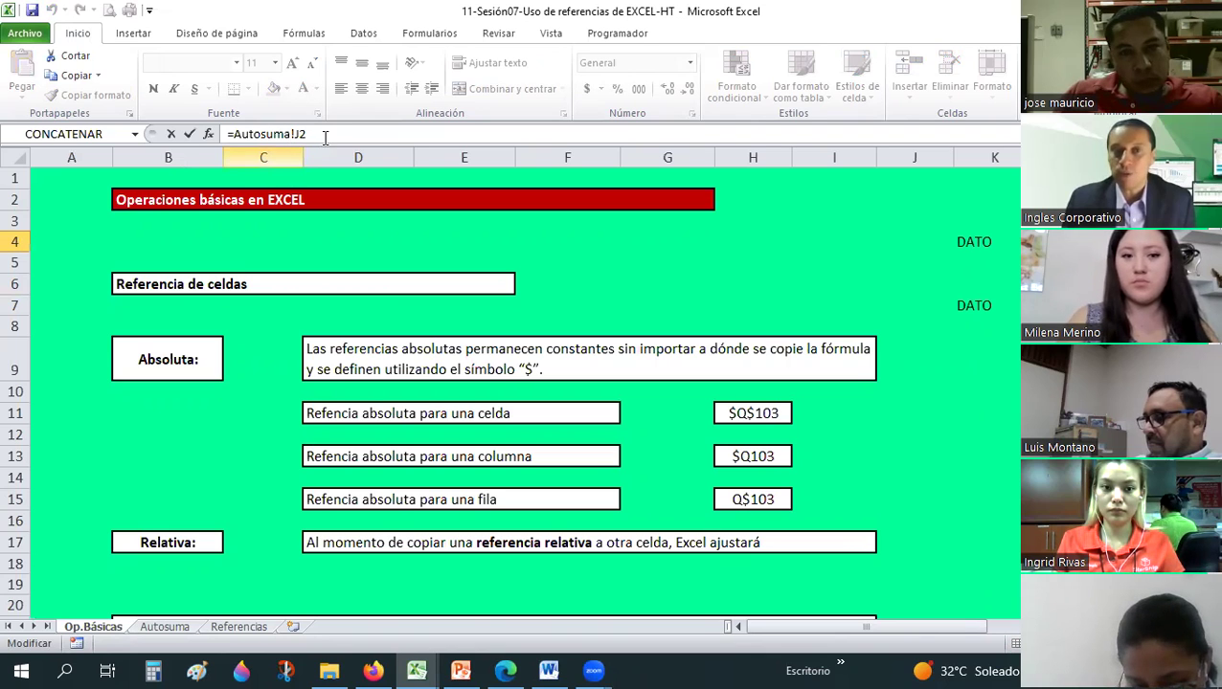
{"action": "key", "text": "Escape"}
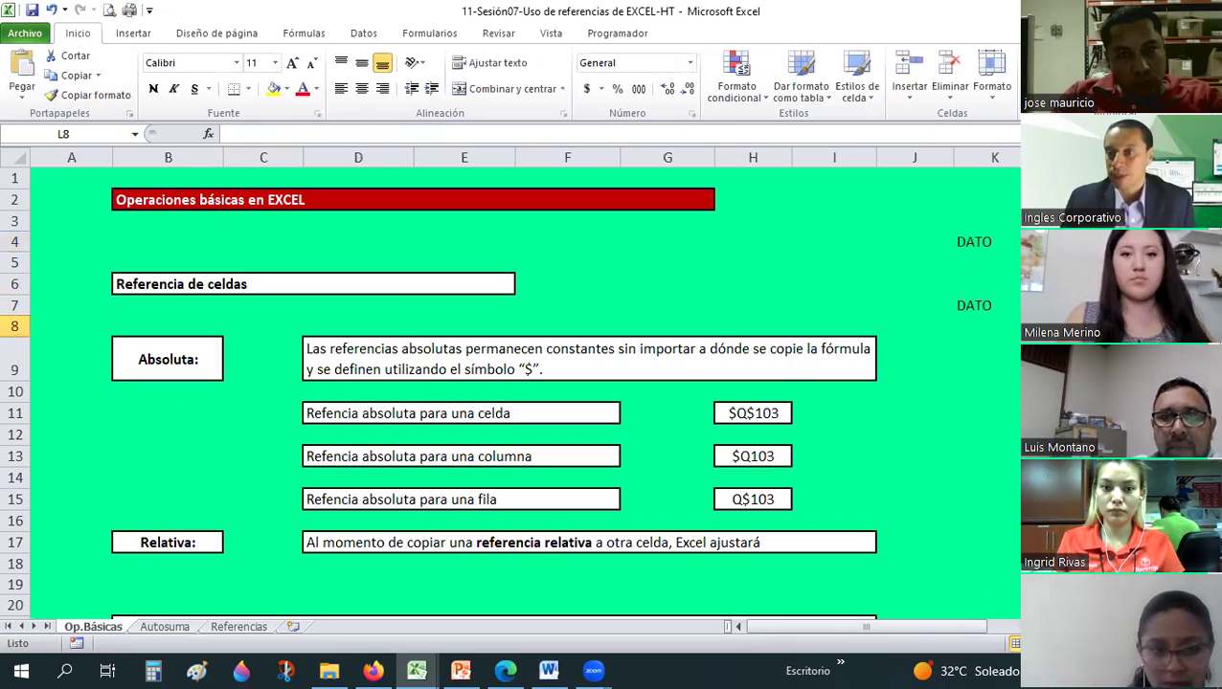
{"action": "key", "text": "Left"}
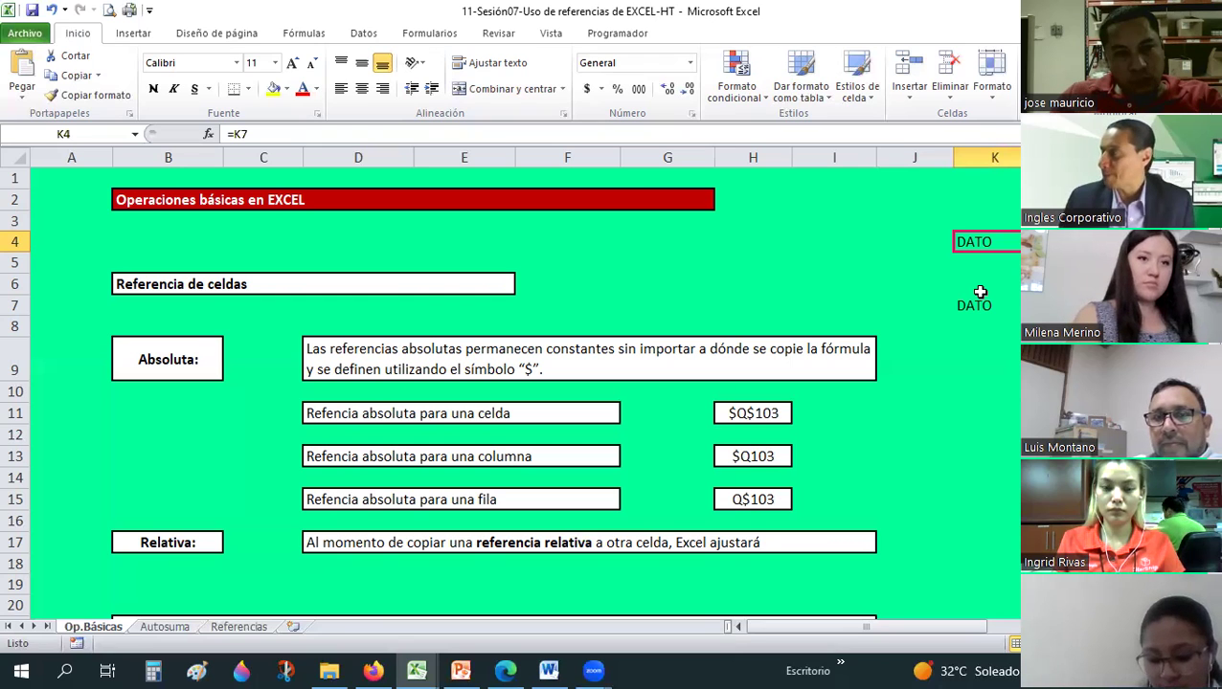
{"action": "key", "text": "Up"}
{"action": "key", "text": "Down"}
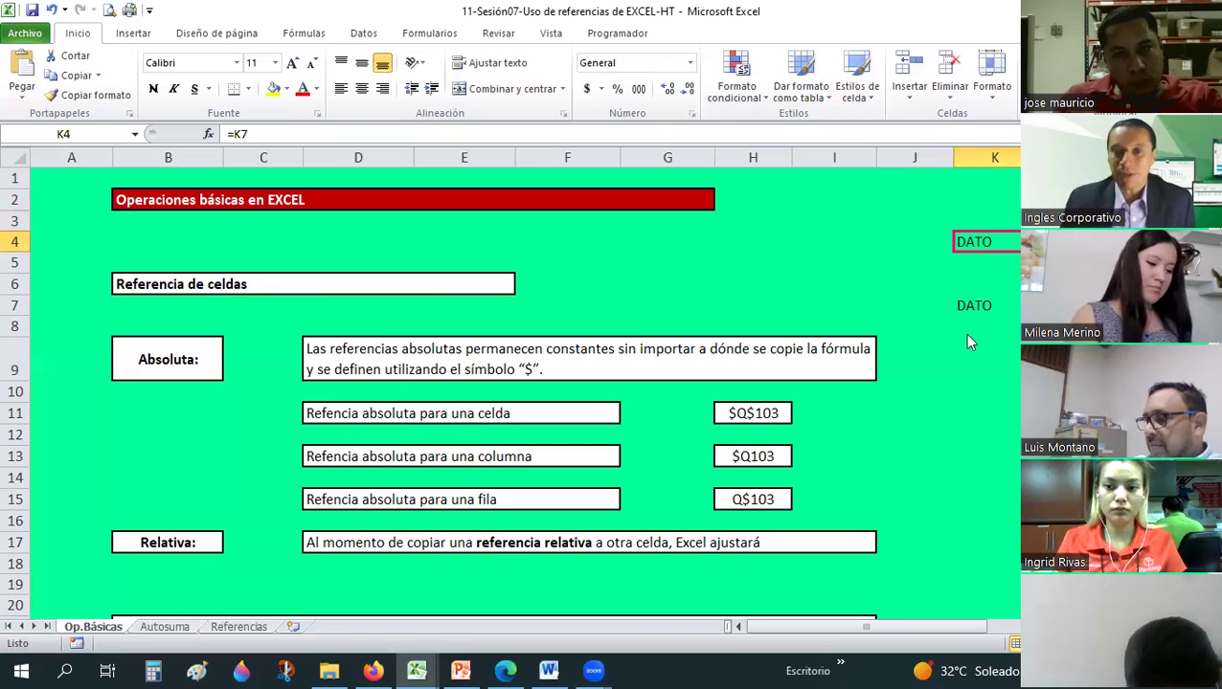
{"action": "key", "text": "alt+Tab"}
{"action": "key", "text": "alt+Tab"}
{"action": "key", "text": "alt+Tab"}
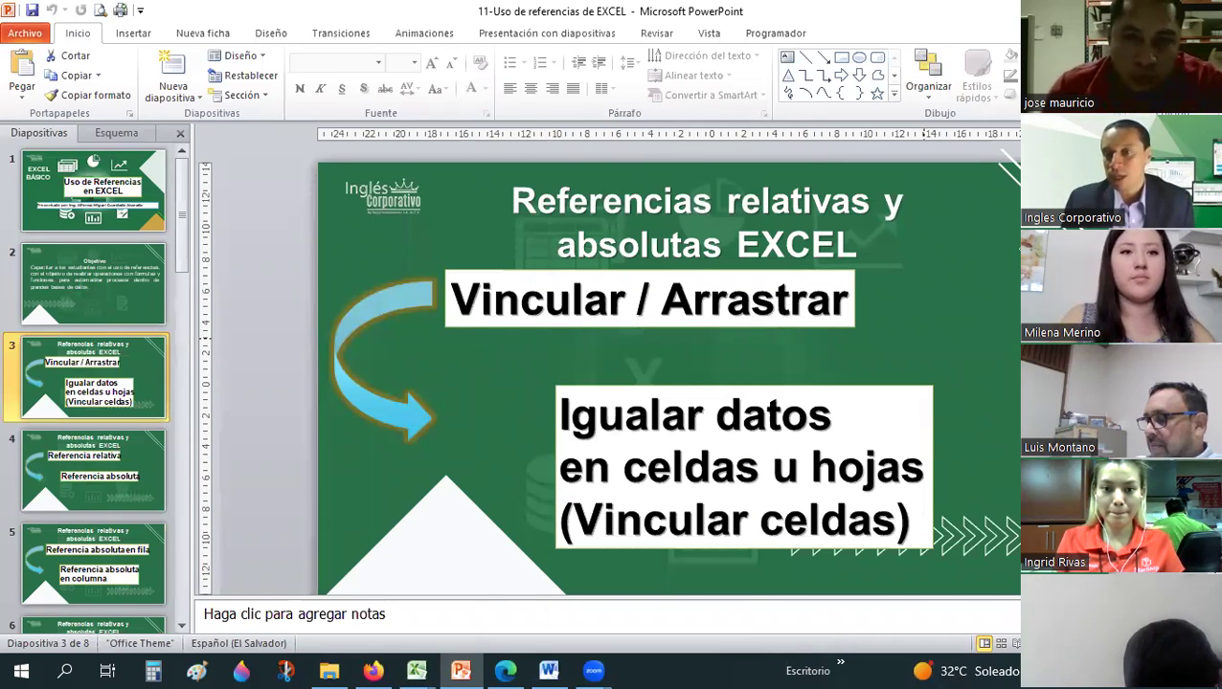
Switch from the PowerPoint linking-cells slide back to the Excel workbook with Alt+Tab.
{"action": "key", "text": "alt+Tab"}
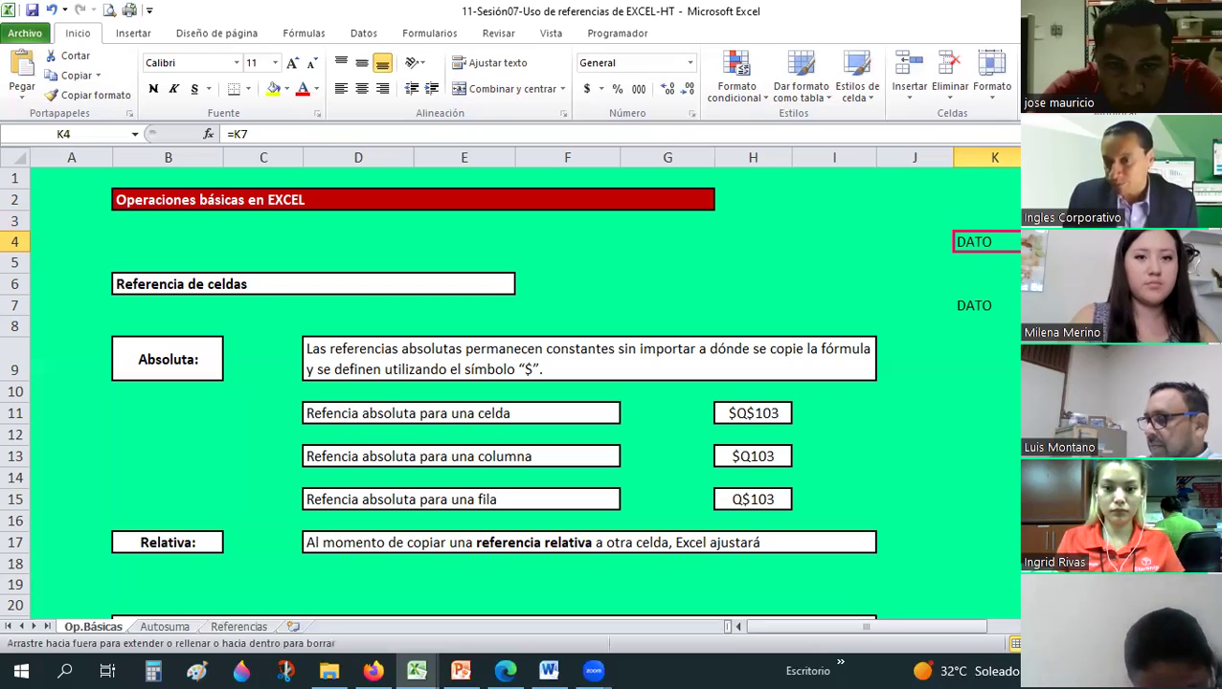
Clear cells K4:L7, removing the DATO entries and K4's link to K7.
{"action": "mouse_move", "coordinate": [1018, 251]}
{"action": "left_mouse_down"}
{"action": "mouse_move", "coordinate": [1019, 333]}
{"action": "mouse_move", "coordinate": [1018, 293]}
{"action": "left_mouse_up"}
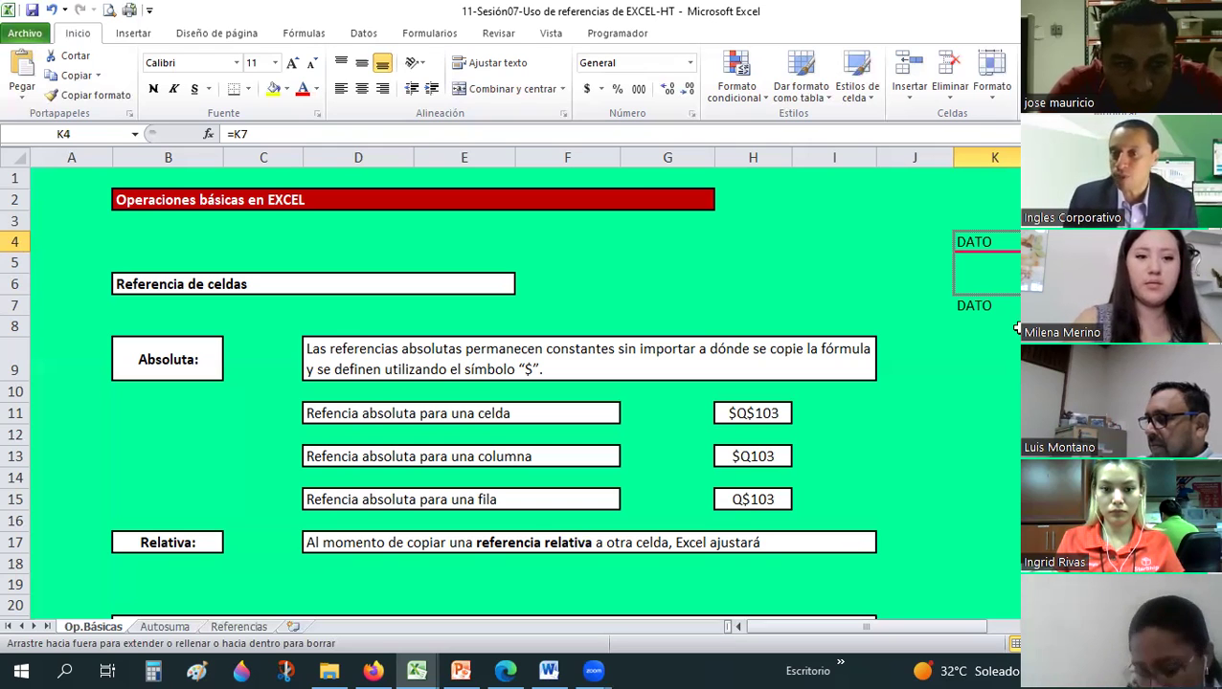
{"action": "left_click_drag", "start_coordinate": [1015, 288], "coordinate": [1013, 285]}
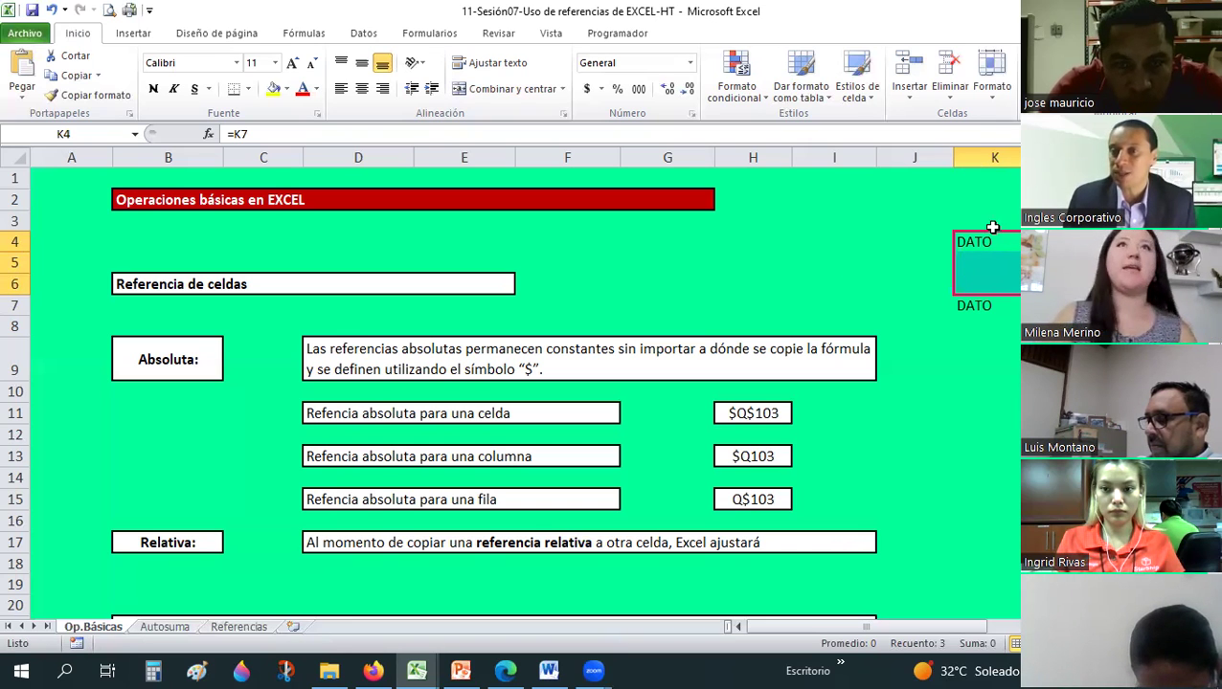
{"action": "key", "text": "Down"}
{"action": "key", "text": "Down"}
{"action": "key", "text": "Down"}
{"action": "left_click_drag", "start_coordinate": [999, 267], "coordinate": [1008, 292]}
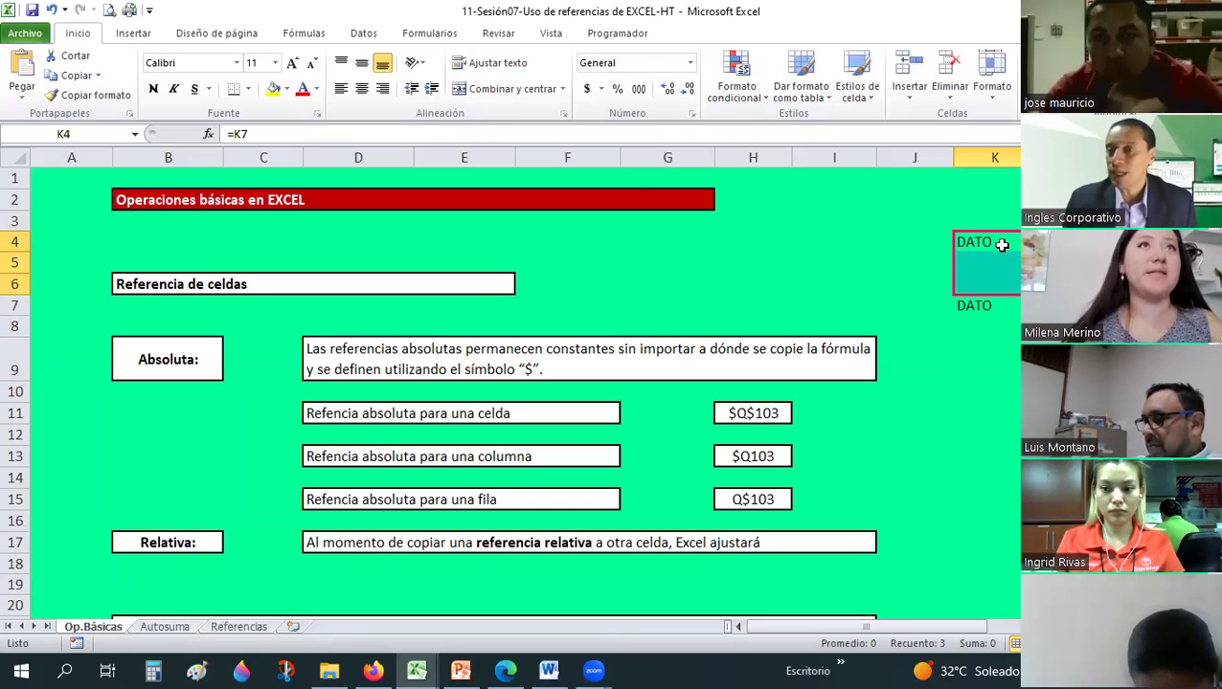
{"action": "left_click_drag", "start_coordinate": [1001, 241], "coordinate": [1029, 304]}
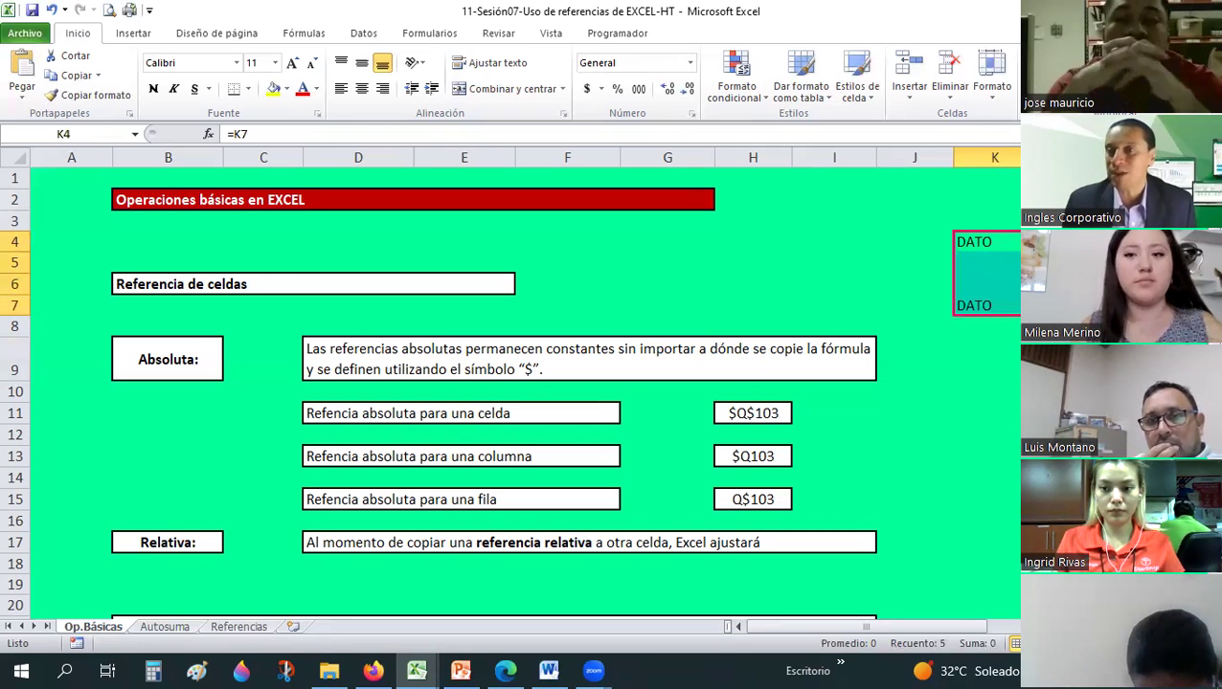
{"action": "key", "text": "Delete"}
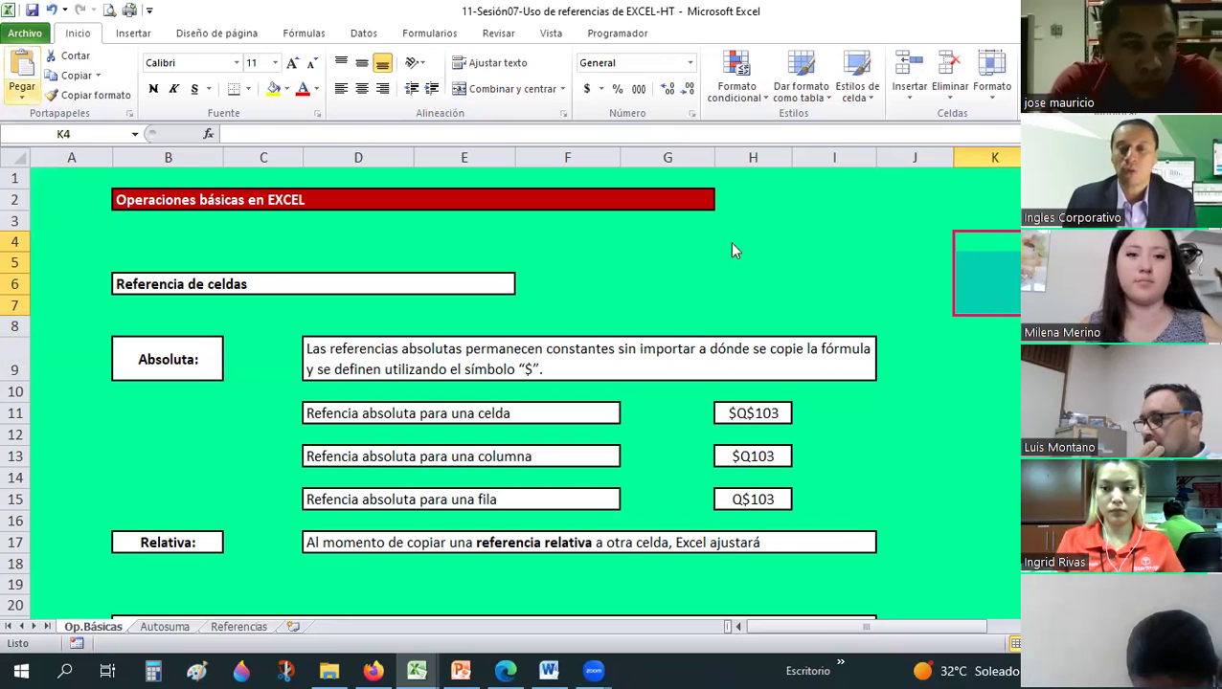
Open the Pegar paste options dropdown and close it without pasting.
{"action": "key", "text": "alt+h"}
{"action": "key", "text": "v"}
{"action": "key", "text": "Escape"}
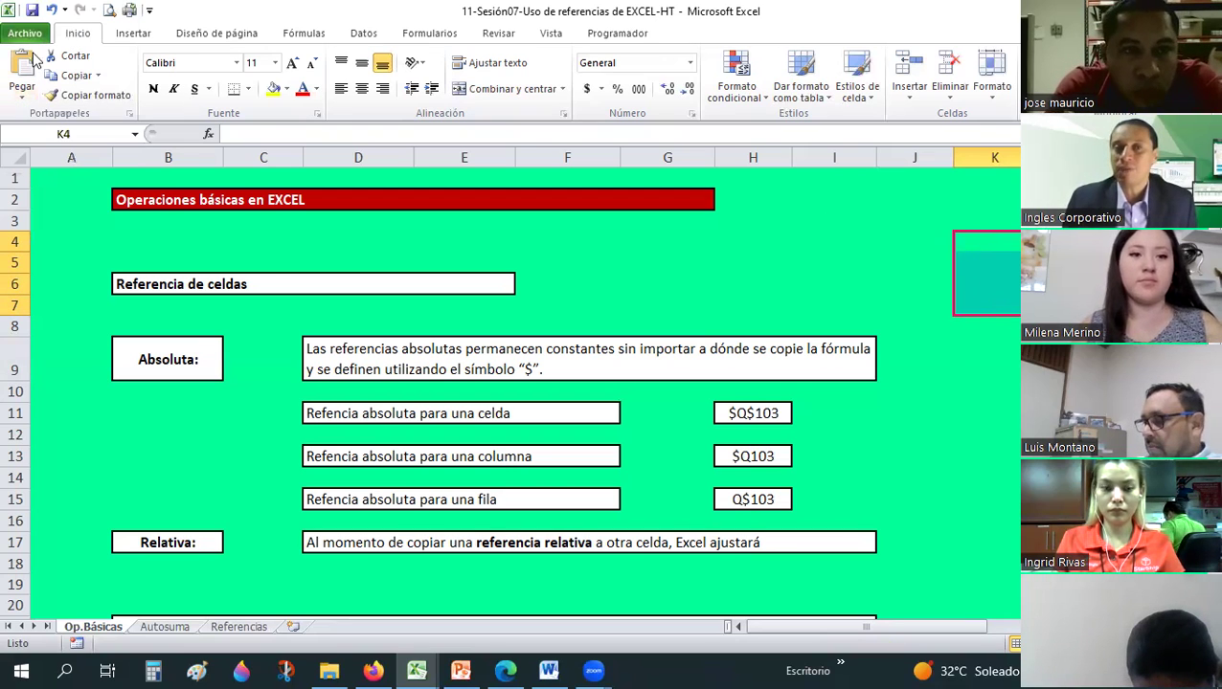
Switch from Excel to the PowerPoint presentation's Vincular / Arrastrar slide.
{"action": "left_click", "coordinate": [34, 59]}
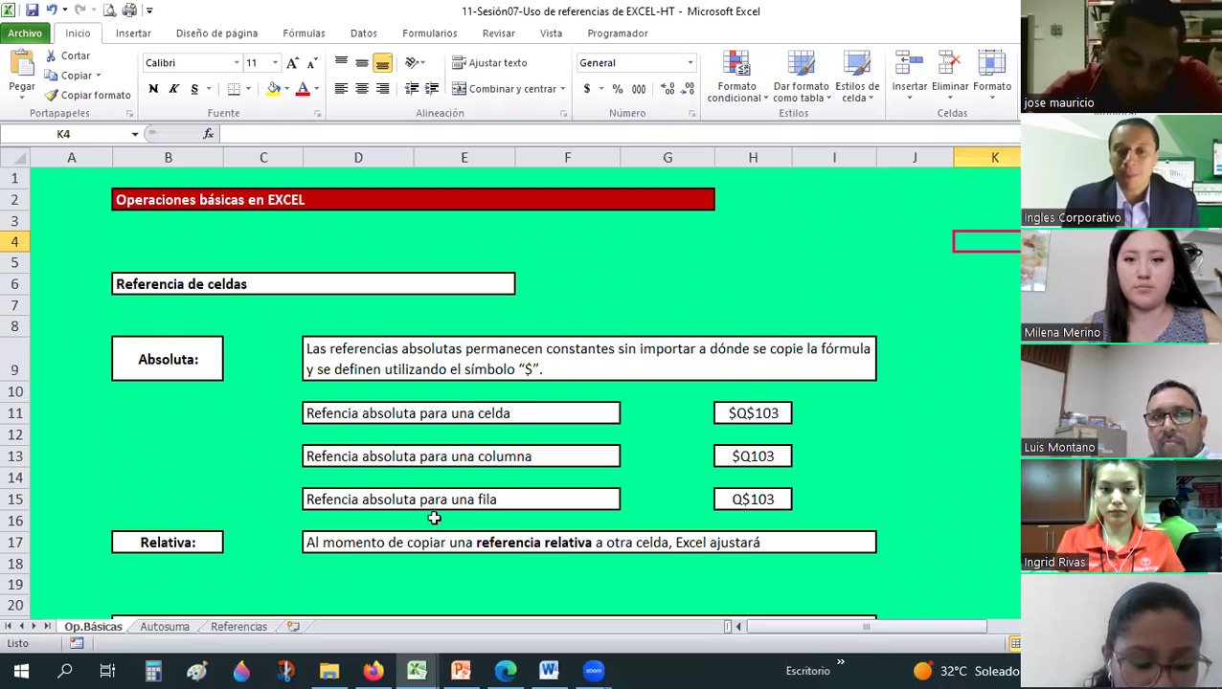
{"action": "key", "text": "alt+Tab"}
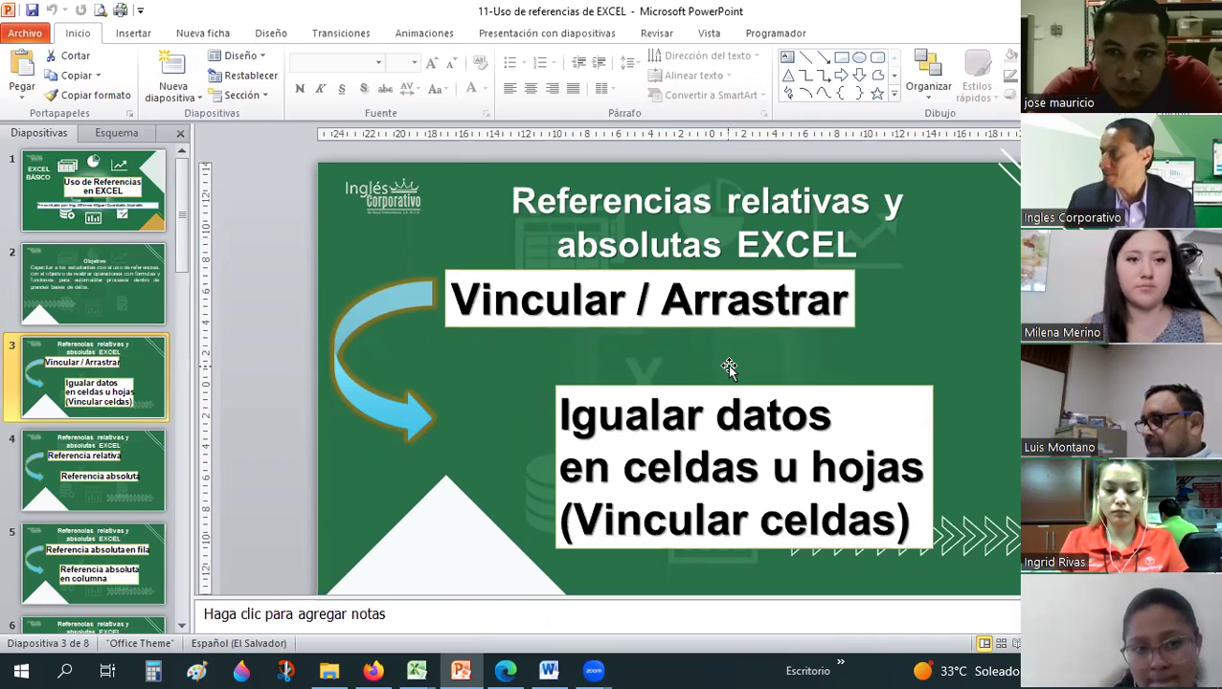
Go to slide 4, 'Referencias relativas y absolutas EXCEL', in the presentation.
{"action": "left_click", "coordinate": [33, 469]}
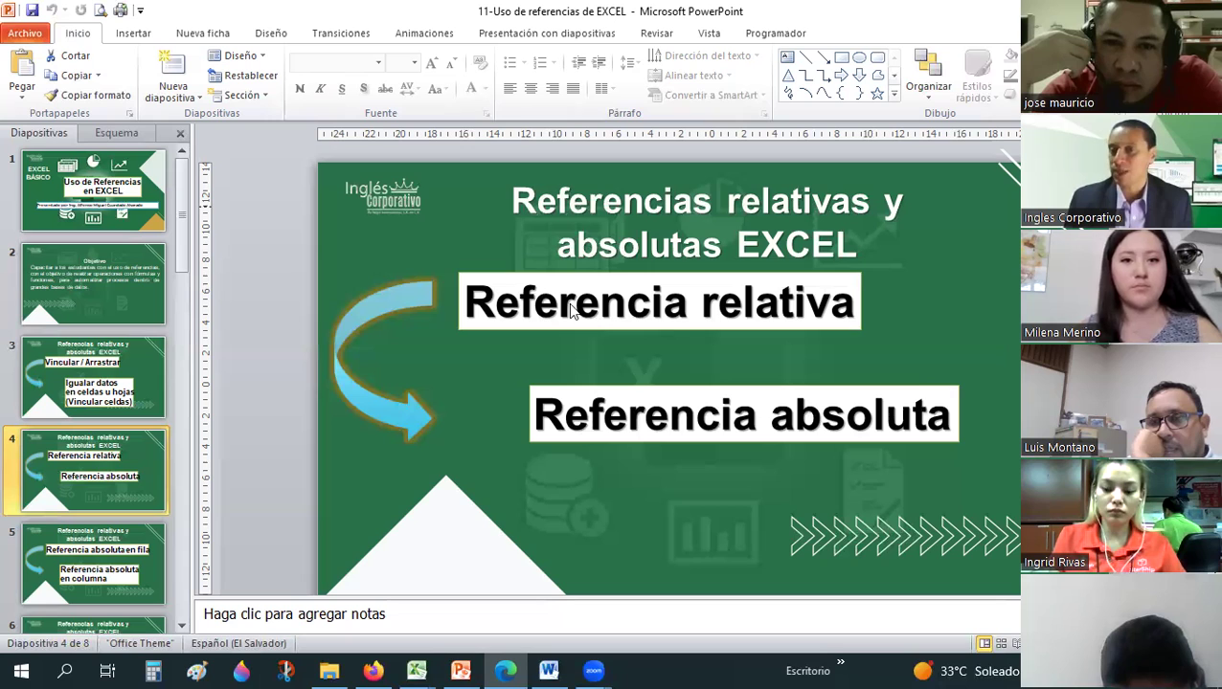
Return to the Excel workbook and scroll Op.Básicas down to the empty green rows.
{"action": "left_click", "coordinate": [770, 269]}
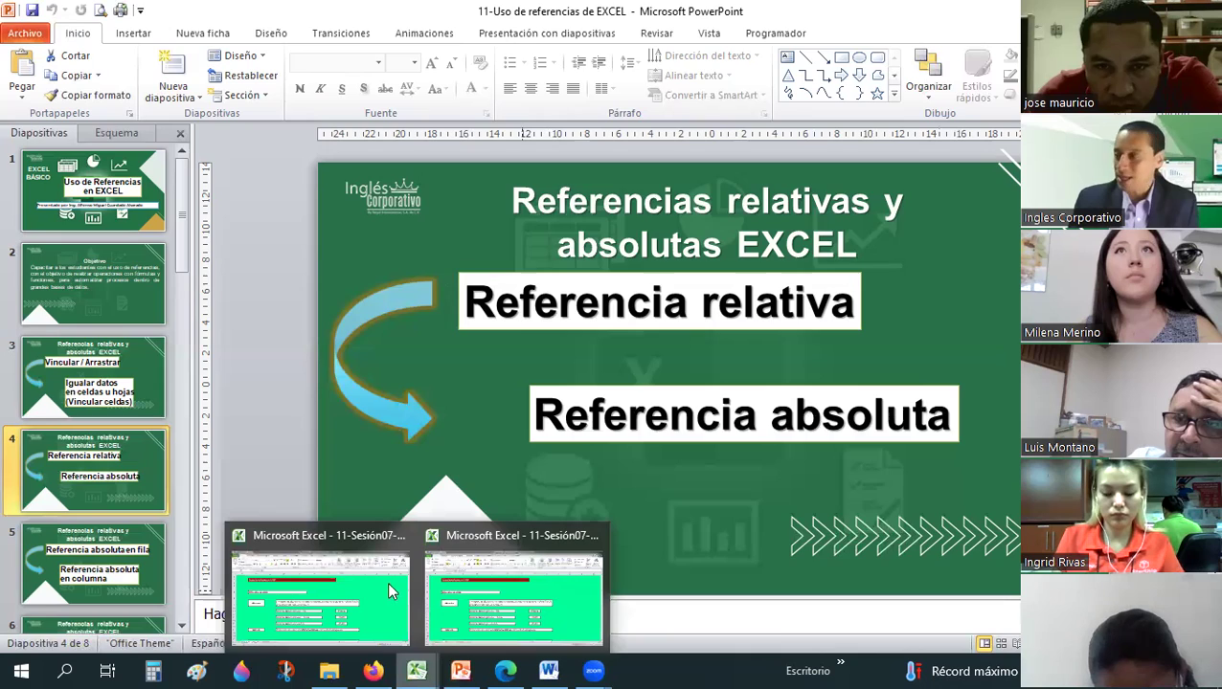
{"action": "mouse_move", "coordinate": [417, 670]}
{"action": "left_click", "coordinate": [386, 581]}
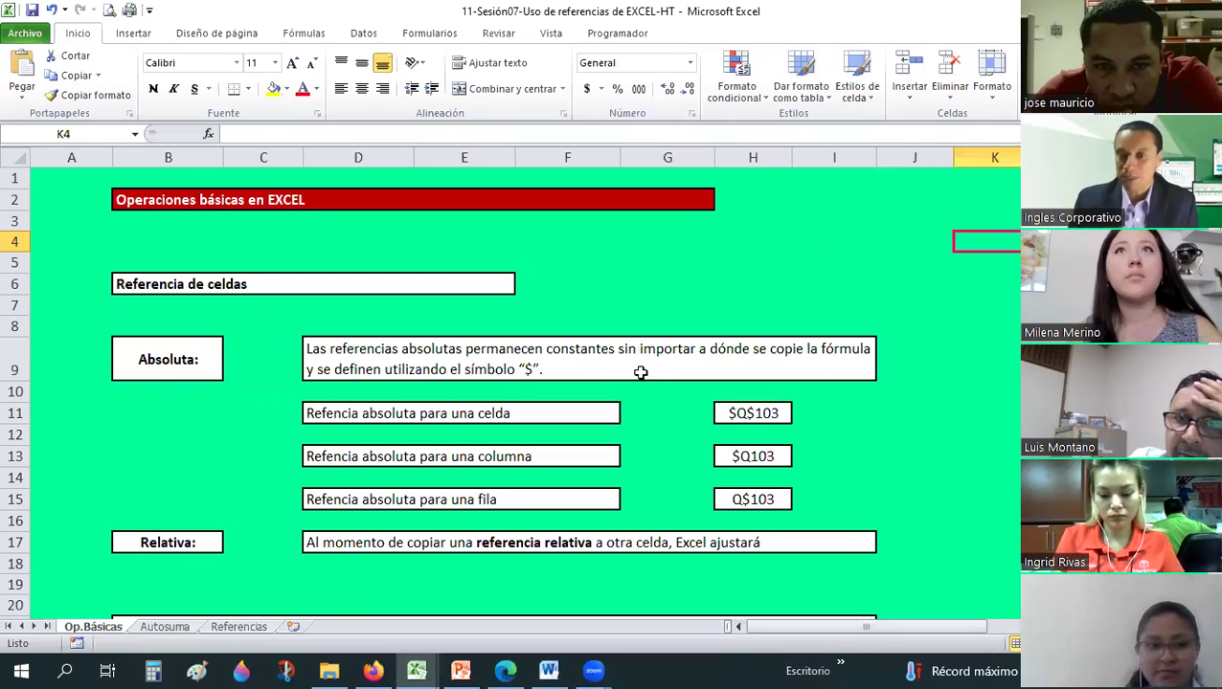
{"action": "scroll", "coordinate": [640, 373], "scroll_direction": "down", "scroll_amount": 16}
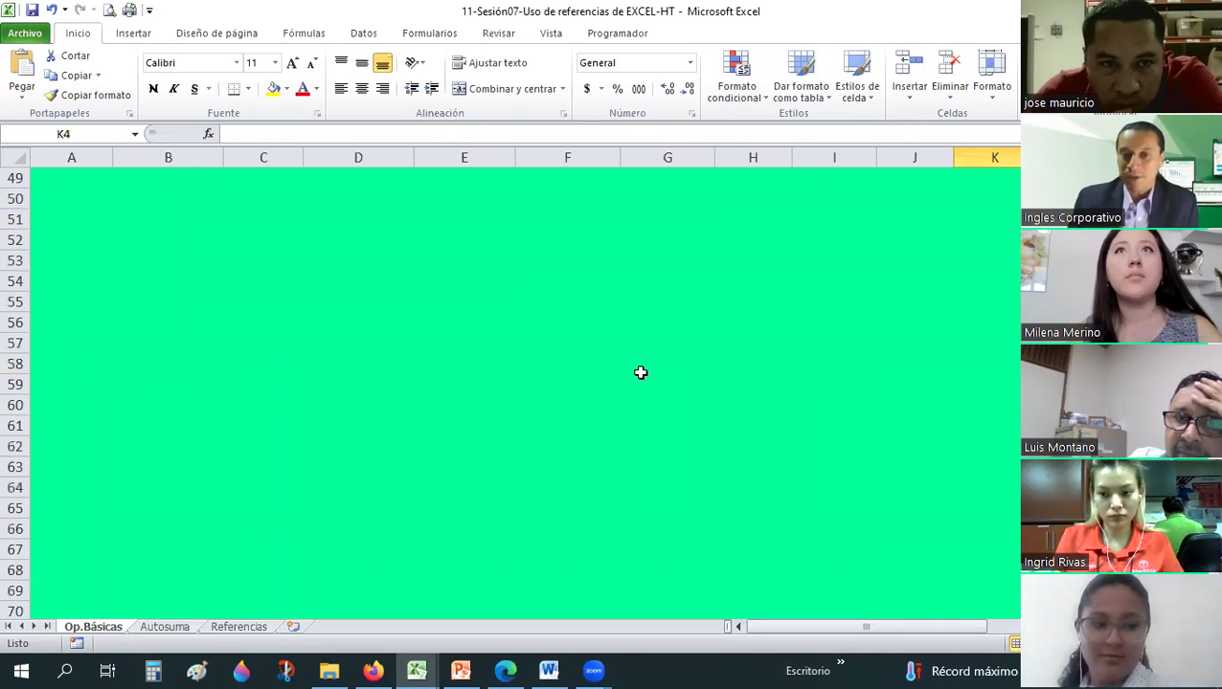
Label cell E57 'Referencia relativa' and widen column E to fit it.
{"action": "left_click", "coordinate": [425, 340]}
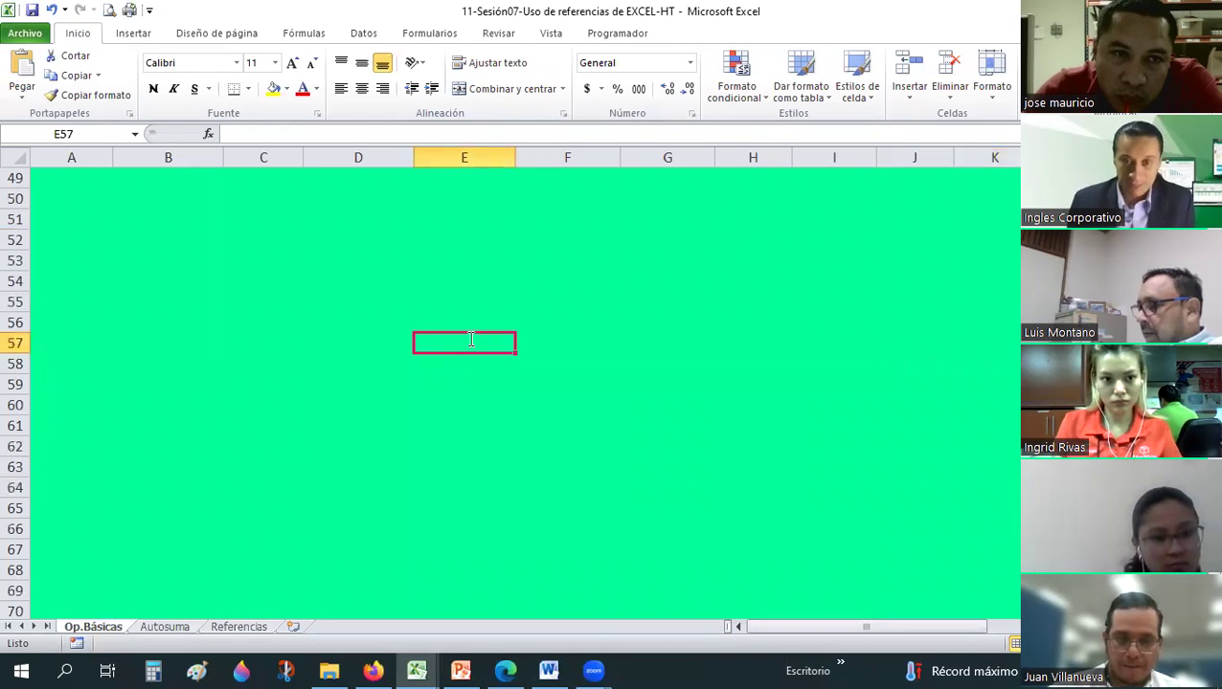
{"action": "type", "text": "rEFEREN"}
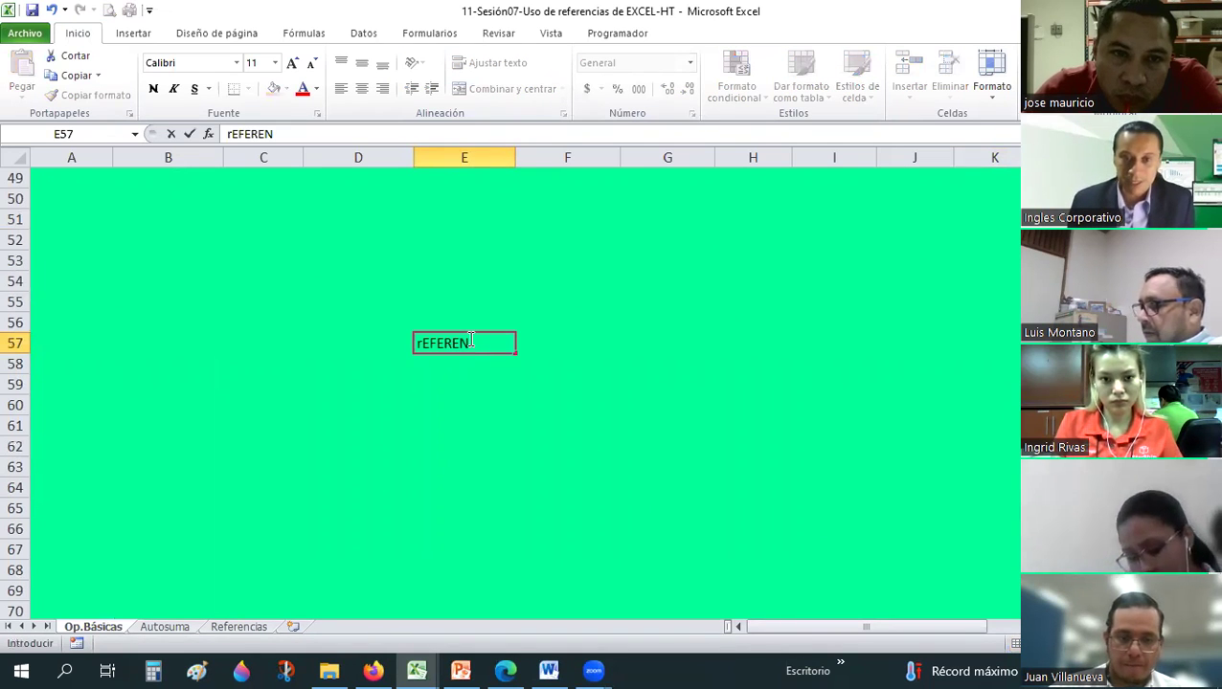
{"action": "type", "text": "cua"}
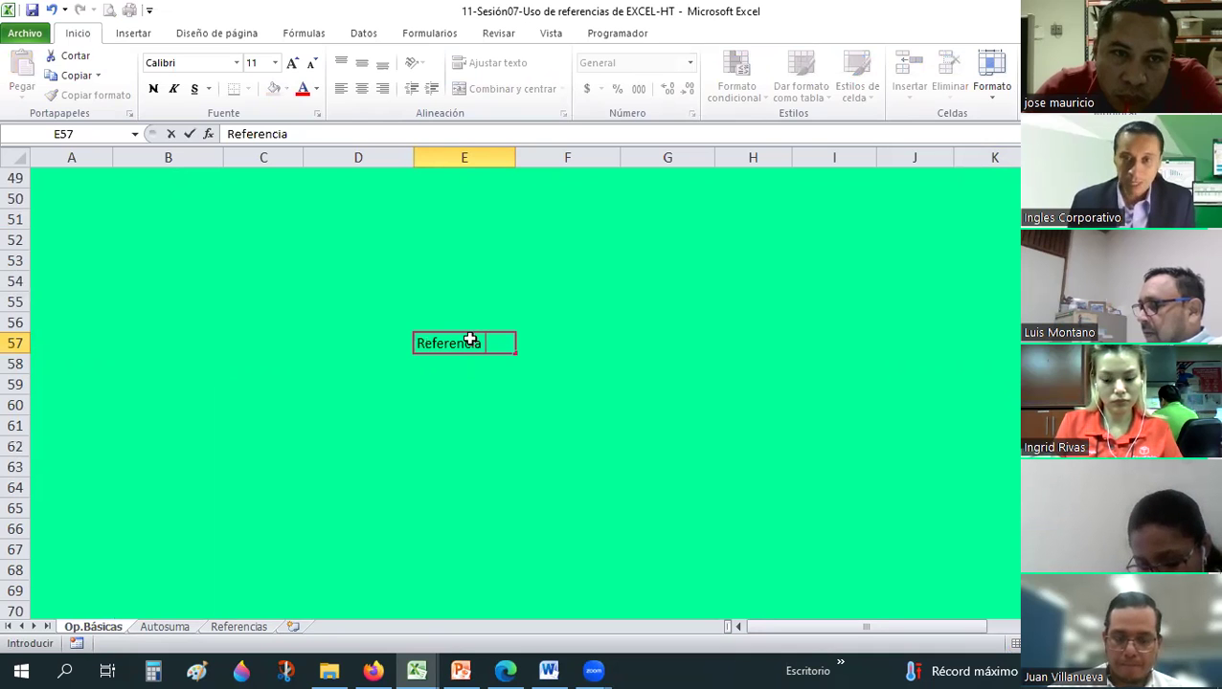
{"action": "type", "text": "relativa"}
{"action": "key", "text": "Return"}
{"action": "key", "text": "Up"}
{"action": "left_click_drag", "start_coordinate": [569, 355], "coordinate": [803, 358]}
{"action": "left_click_drag", "start_coordinate": [710, 375], "coordinate": [432, 341]}
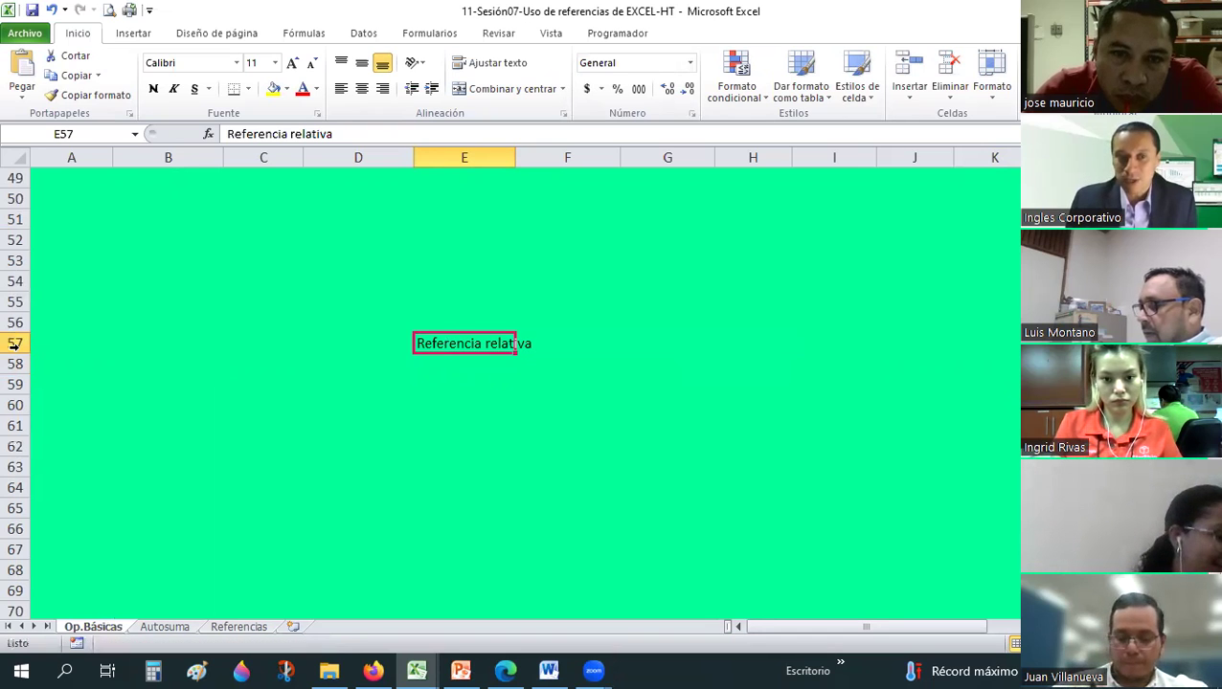
{"action": "key", "text": "shift+space"}
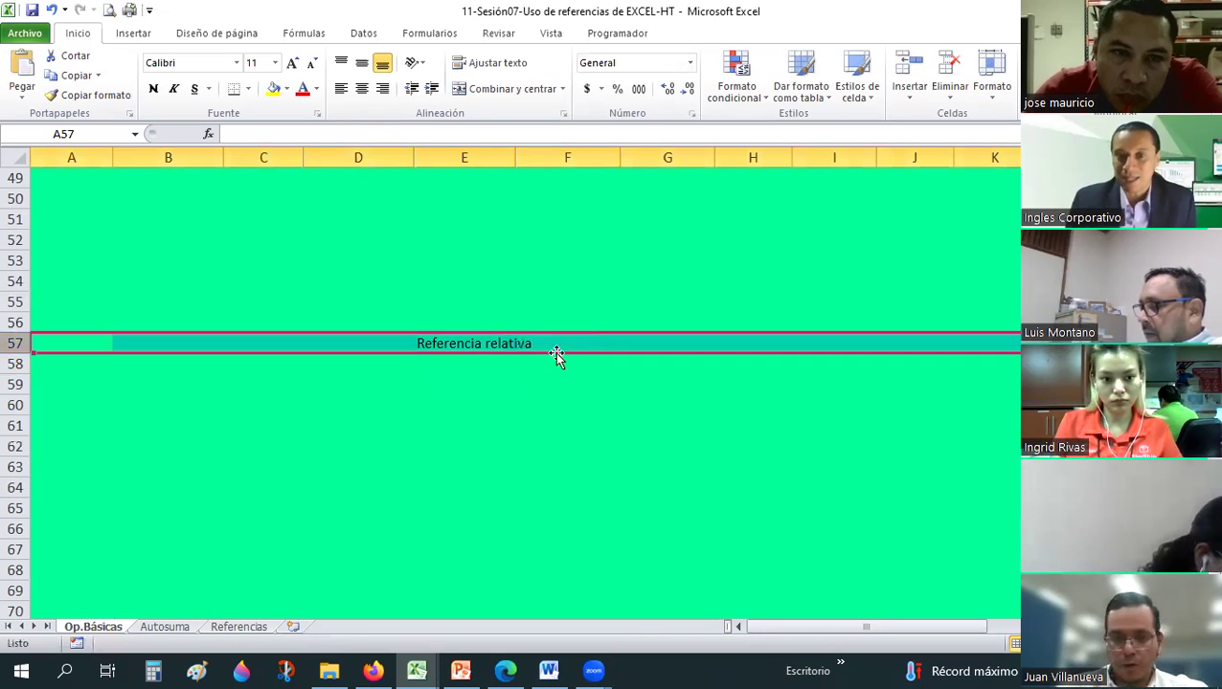
{"action": "left_click", "coordinate": [560, 349]}
{"action": "left_click_drag", "start_coordinate": [509, 154], "coordinate": [542, 154]}
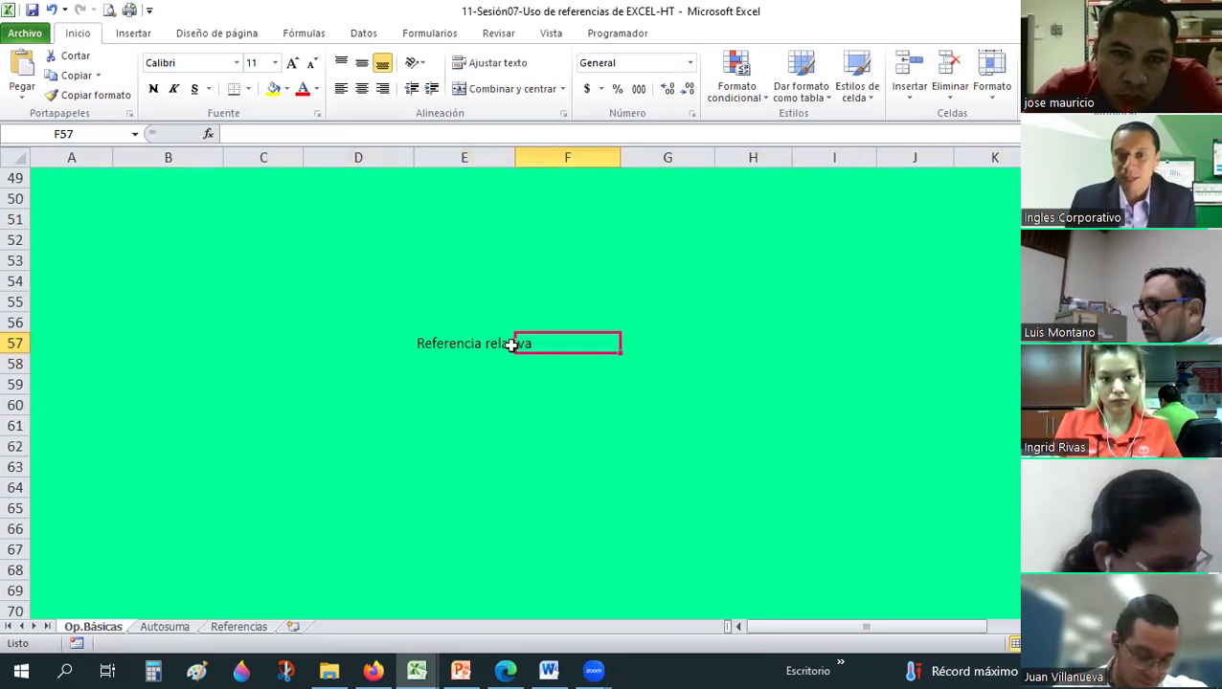
Enter the formula =+Autosuma!D6 in E57, showing $1,200.00.
{"action": "left_click", "coordinate": [512, 347]}
{"action": "type", "text": "+"}
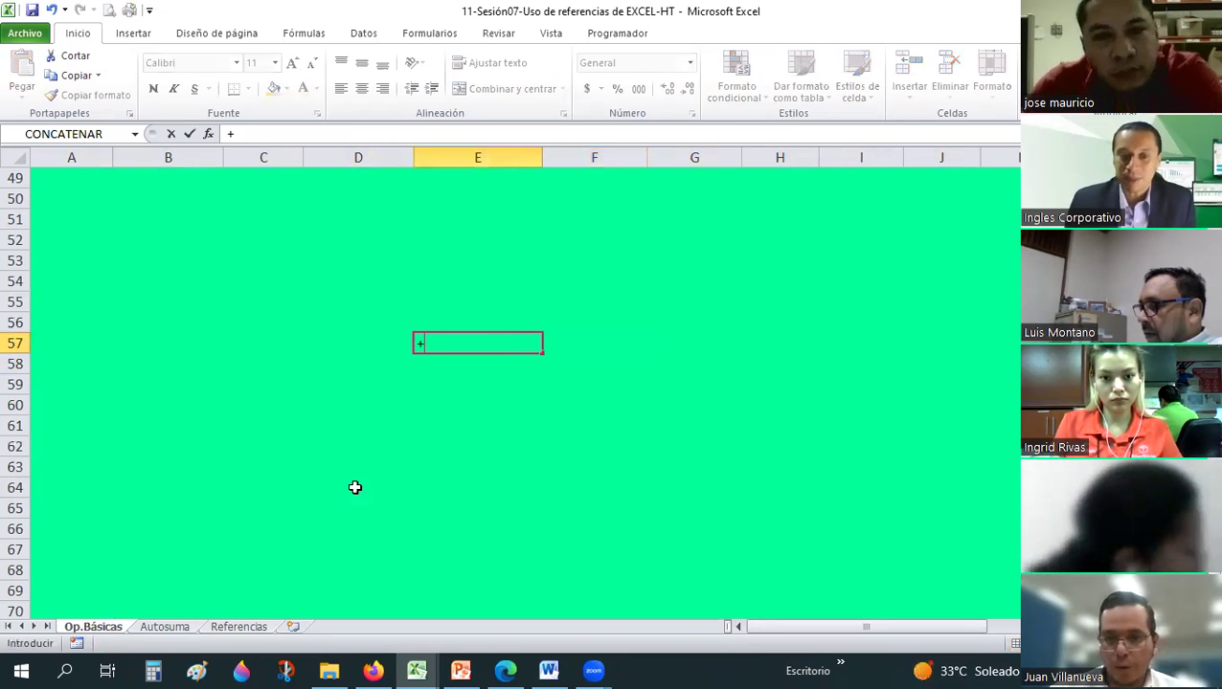
{"action": "left_click", "coordinate": [163, 626]}
{"action": "left_click", "coordinate": [436, 370]}
{"action": "key", "text": "Return"}
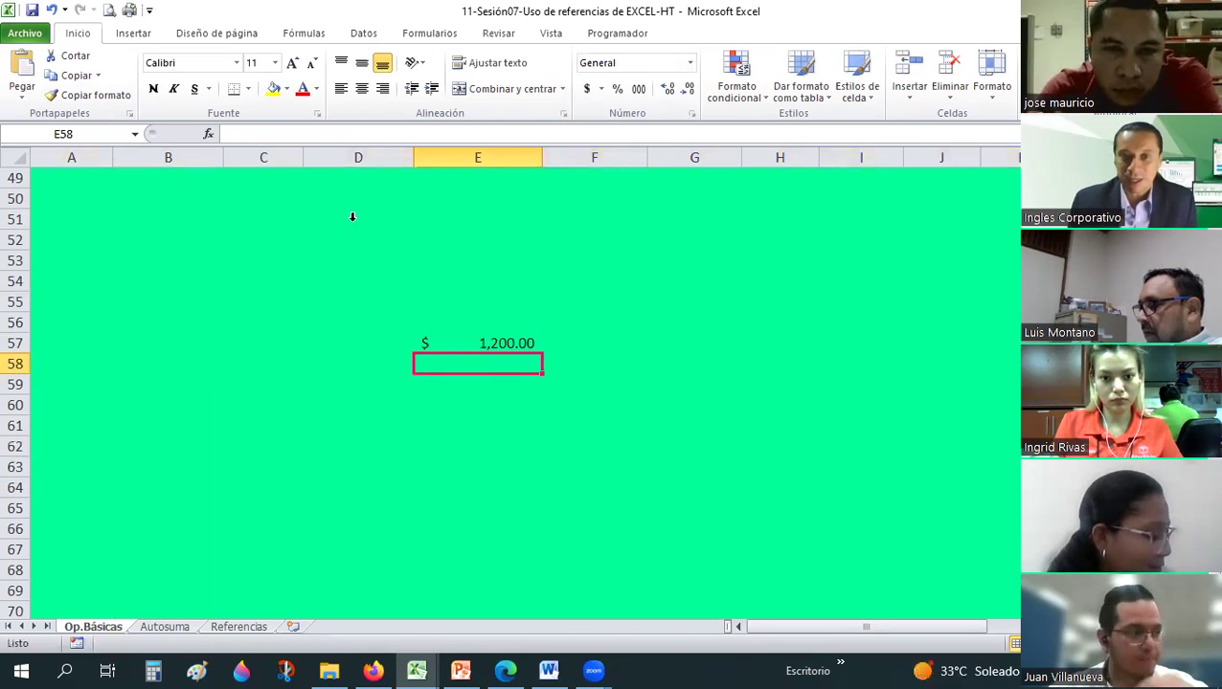
{"action": "key", "text": "Up"}
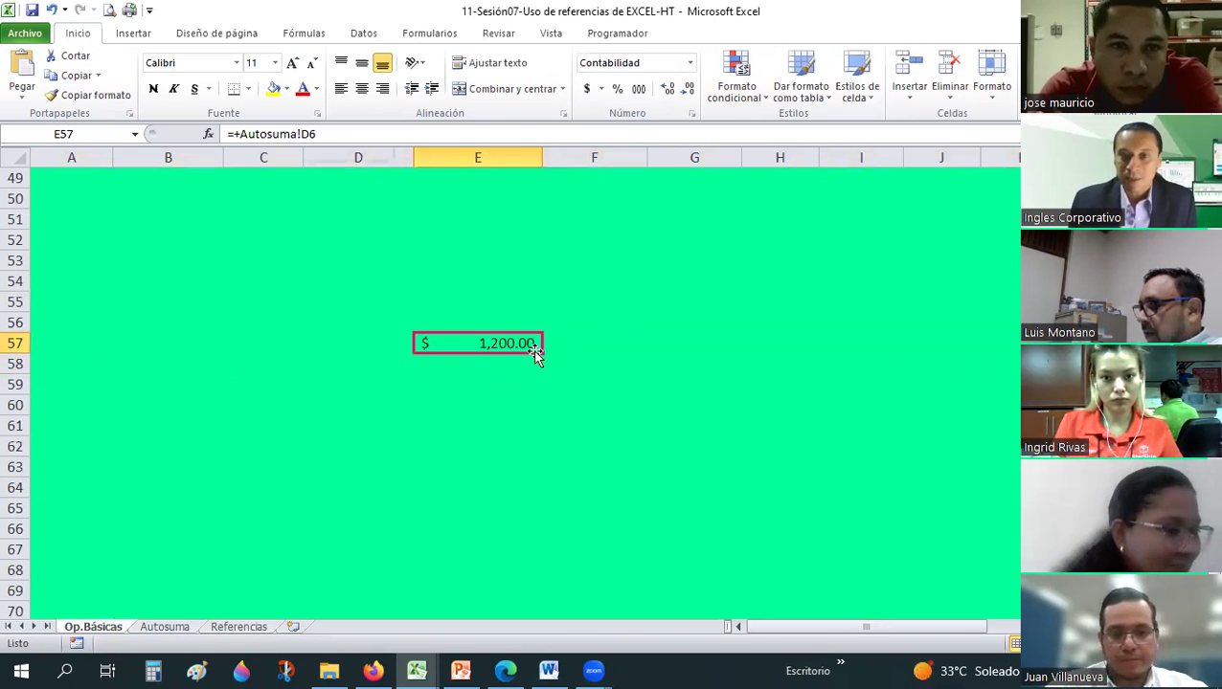
Fill E57's relative formula across to J57 and inspect E57's formula.
{"action": "left_click_drag", "start_coordinate": [543, 354], "coordinate": [900, 352]}
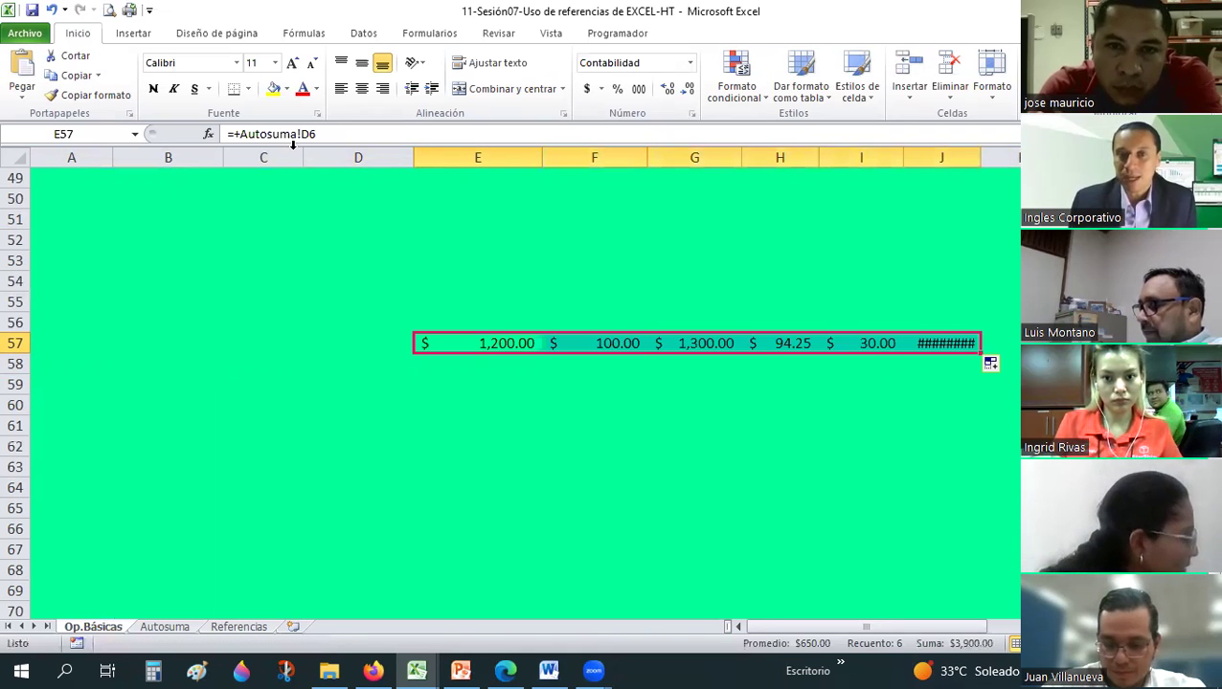
{"action": "key", "text": "Right"}
{"action": "left_click", "coordinate": [507, 338]}
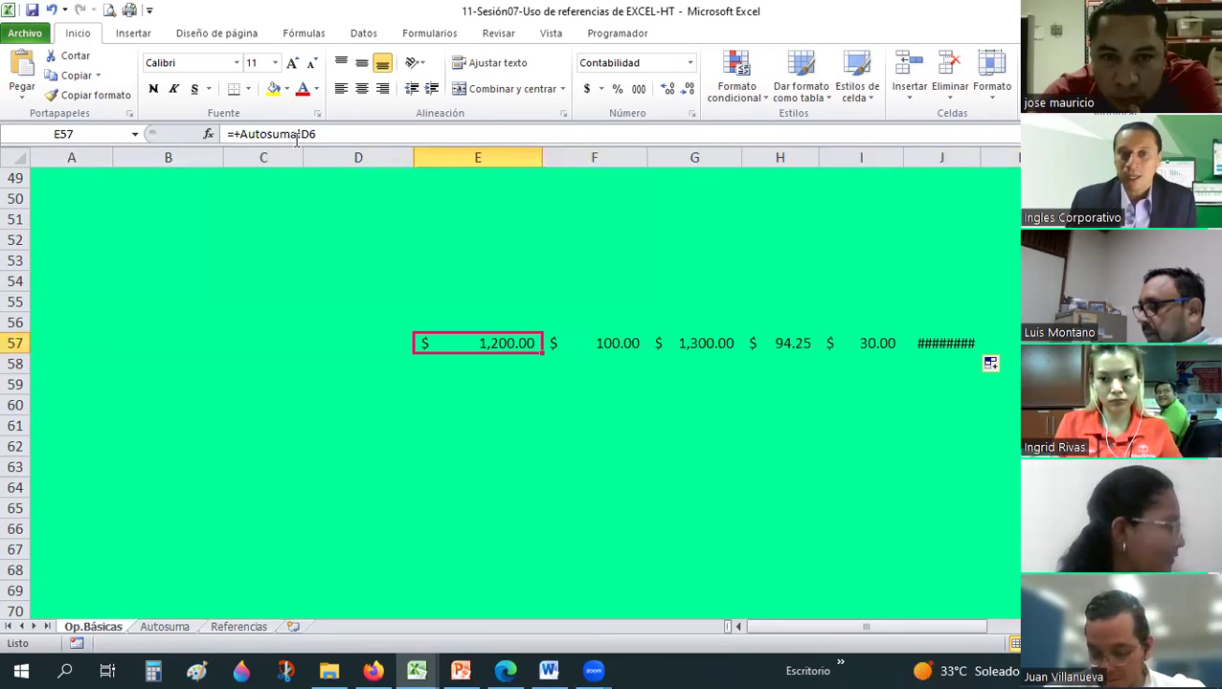
{"action": "left_click", "coordinate": [314, 133]}
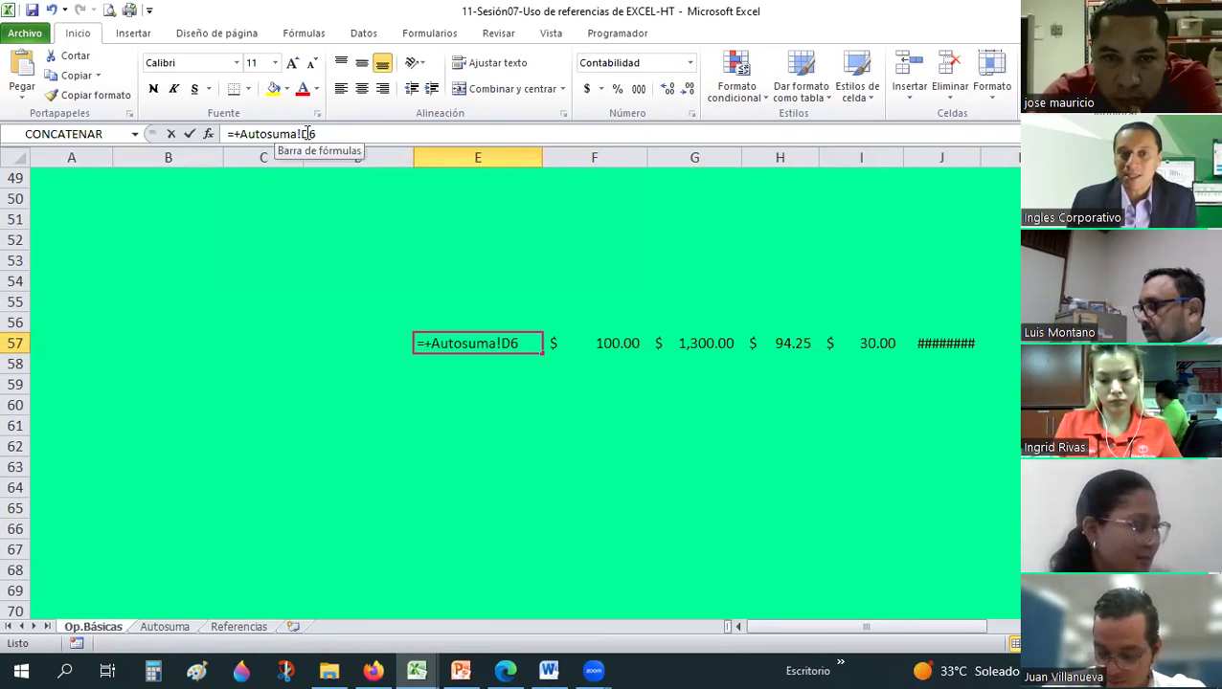
{"action": "double_click", "coordinate": [310, 133]}
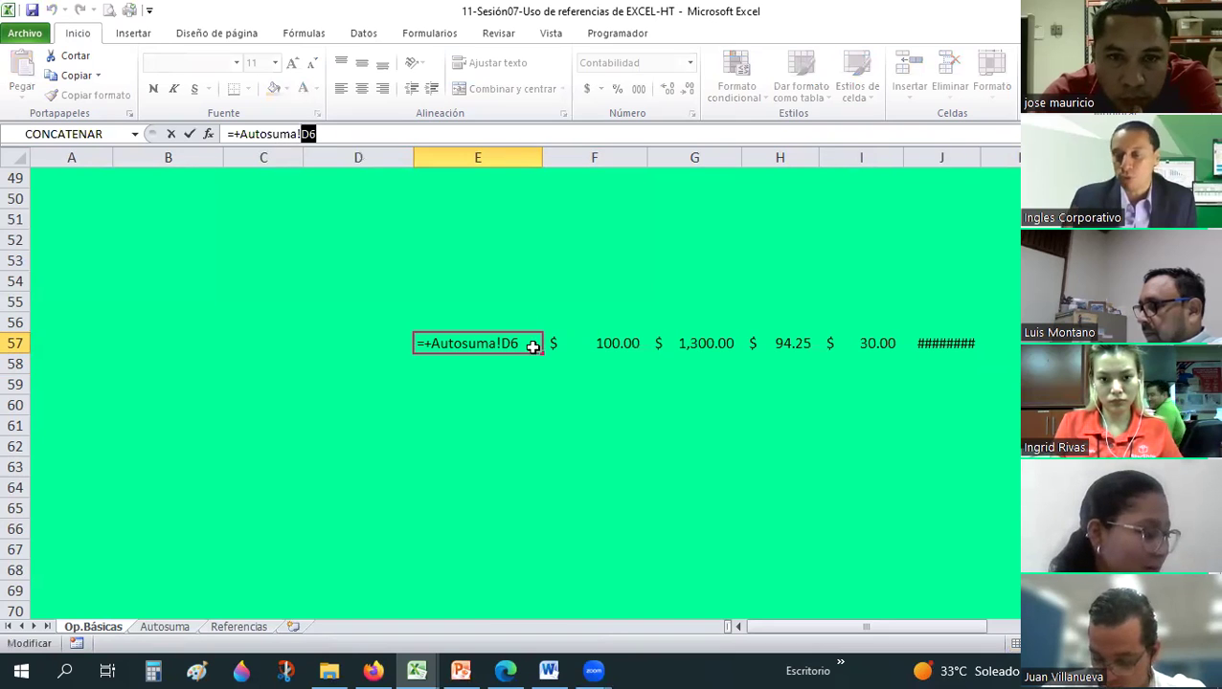
{"action": "key", "text": "ctrl+Return"}
{"action": "key", "text": "Right"}
{"action": "key", "text": "F2"}
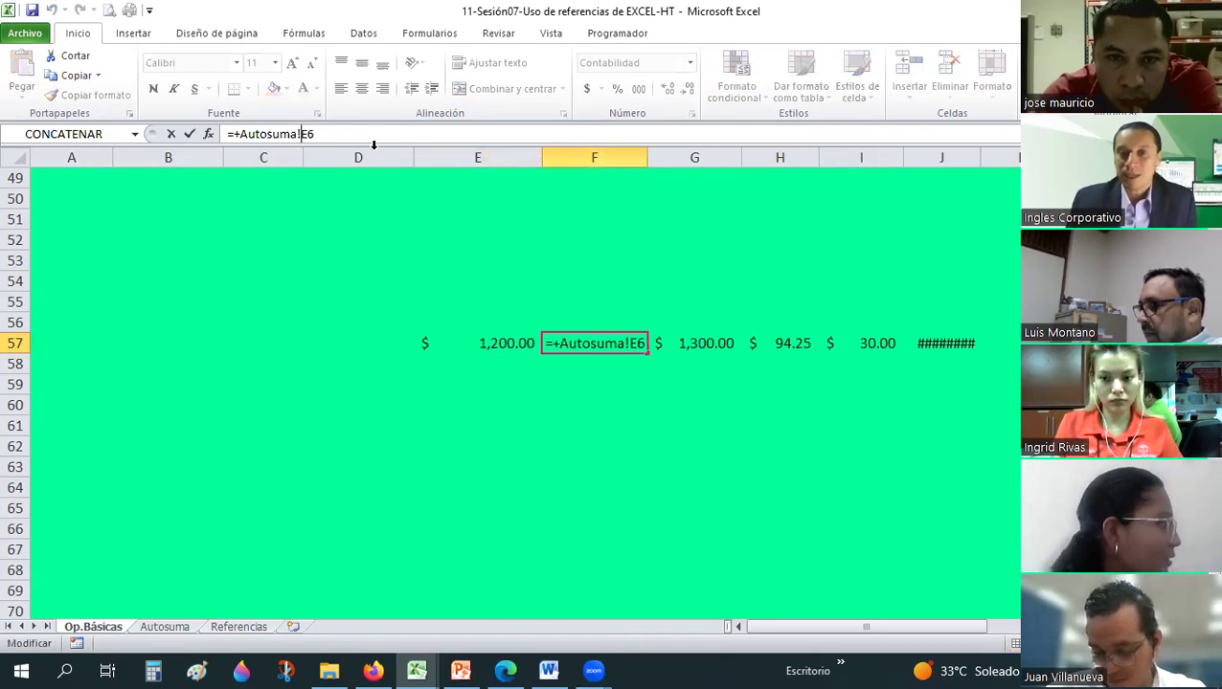
{"action": "key", "text": "BackSpace"}
{"action": "type", "text": "5"}
{"action": "left_click", "coordinate": [714, 337]}
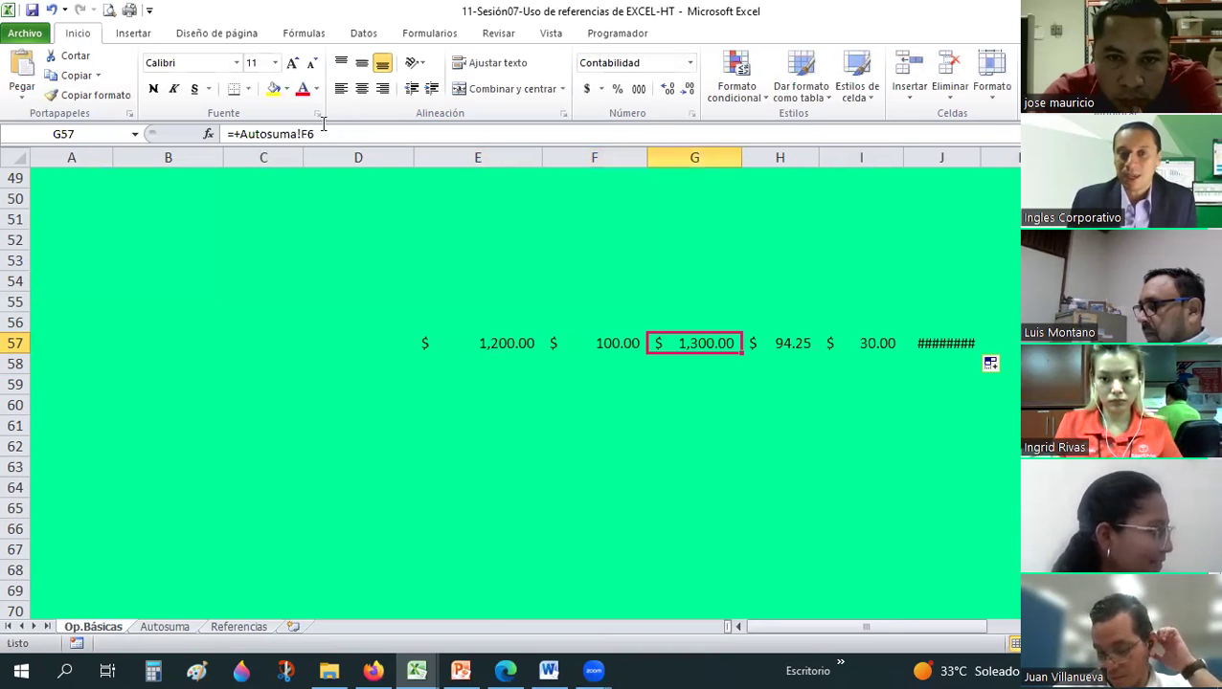
{"action": "left_click", "coordinate": [817, 346]}
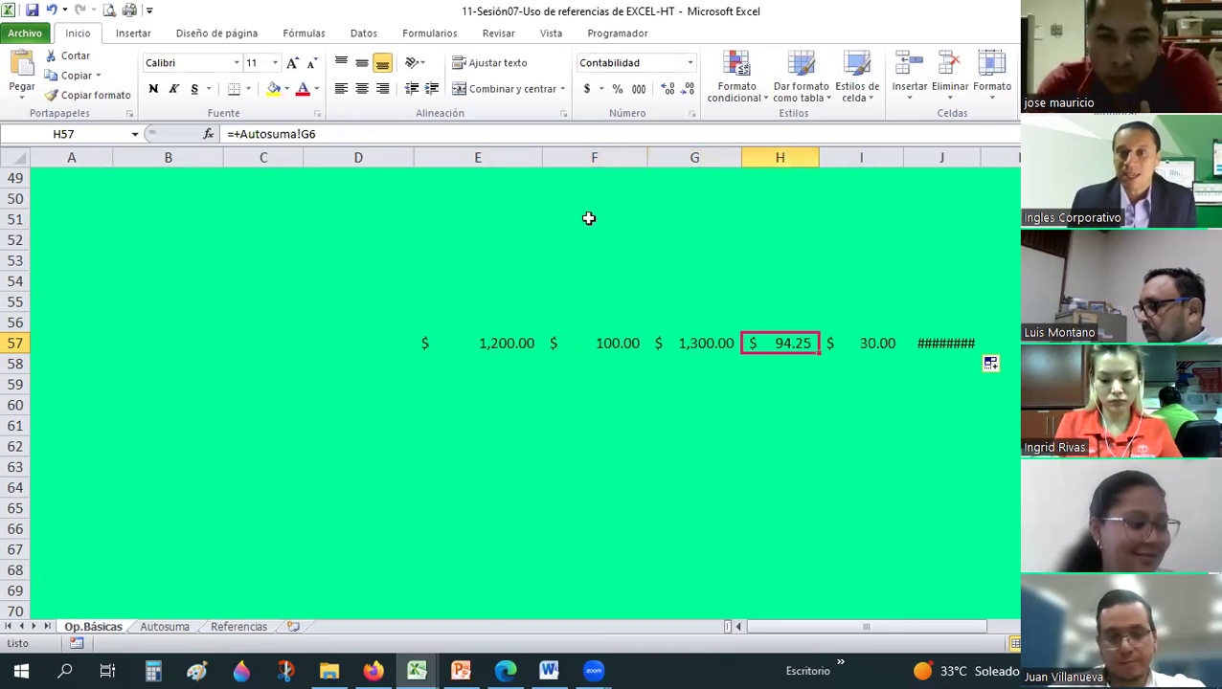
{"action": "left_click", "coordinate": [872, 342]}
{"action": "left_click", "coordinate": [953, 348]}
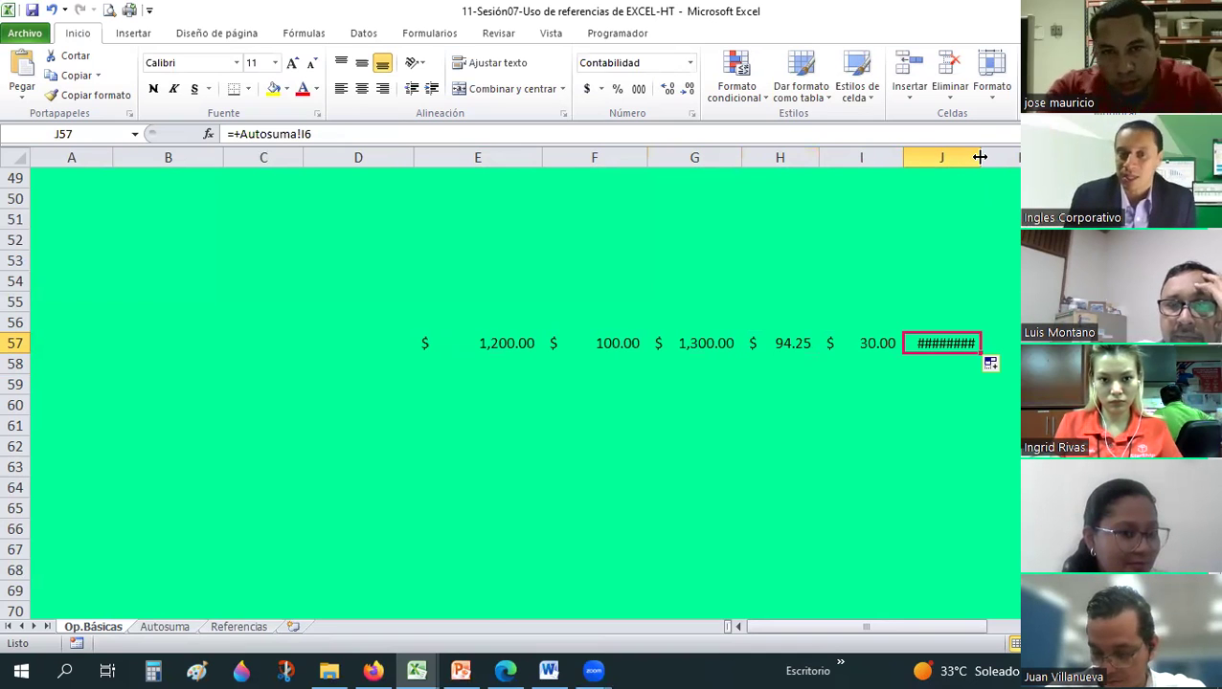
{"action": "left_click", "coordinate": [518, 343]}
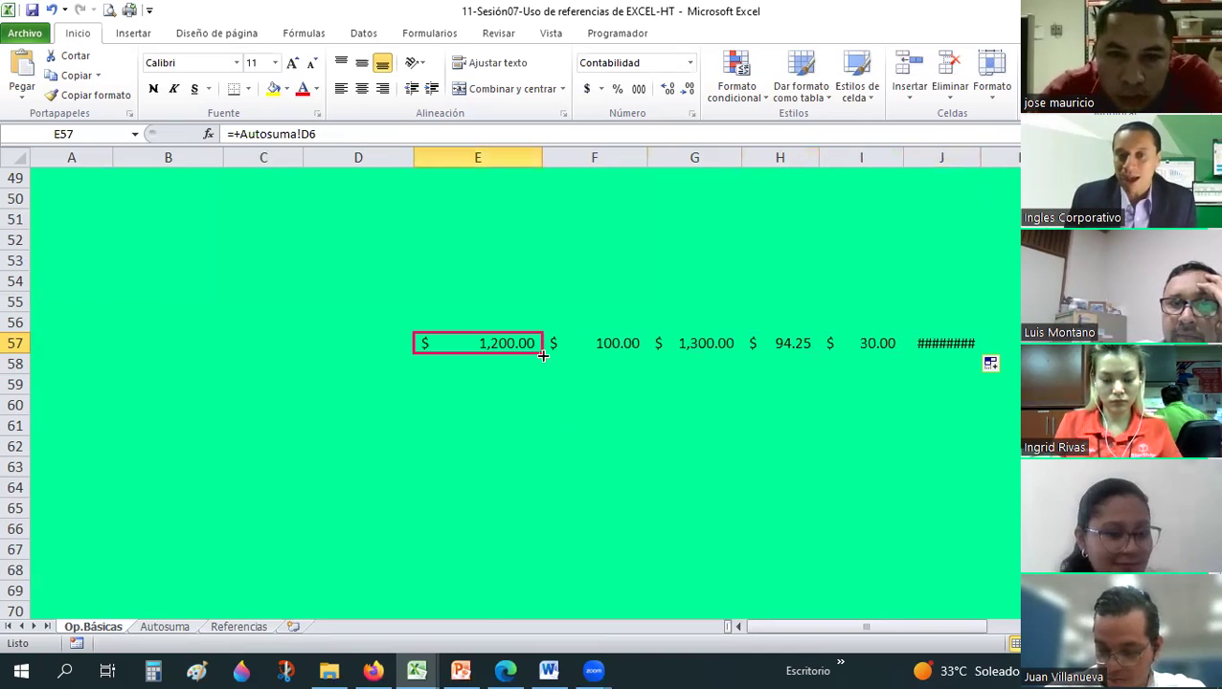
Copy E57's formula down to E65 and compare the formulas in E57 and E58.
{"action": "left_click_drag", "start_coordinate": [541, 371], "coordinate": [548, 521]}
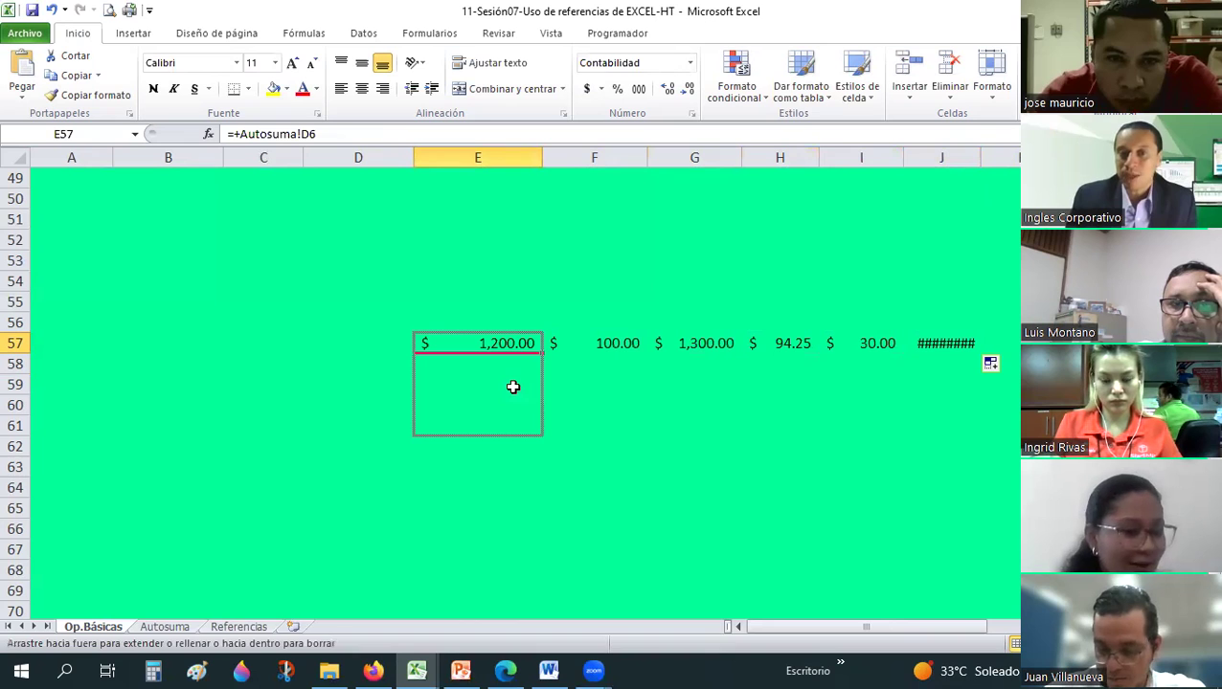
{"action": "left_click_drag", "start_coordinate": [513, 387], "coordinate": [514, 509]}
{"action": "left_click", "coordinate": [483, 363]}
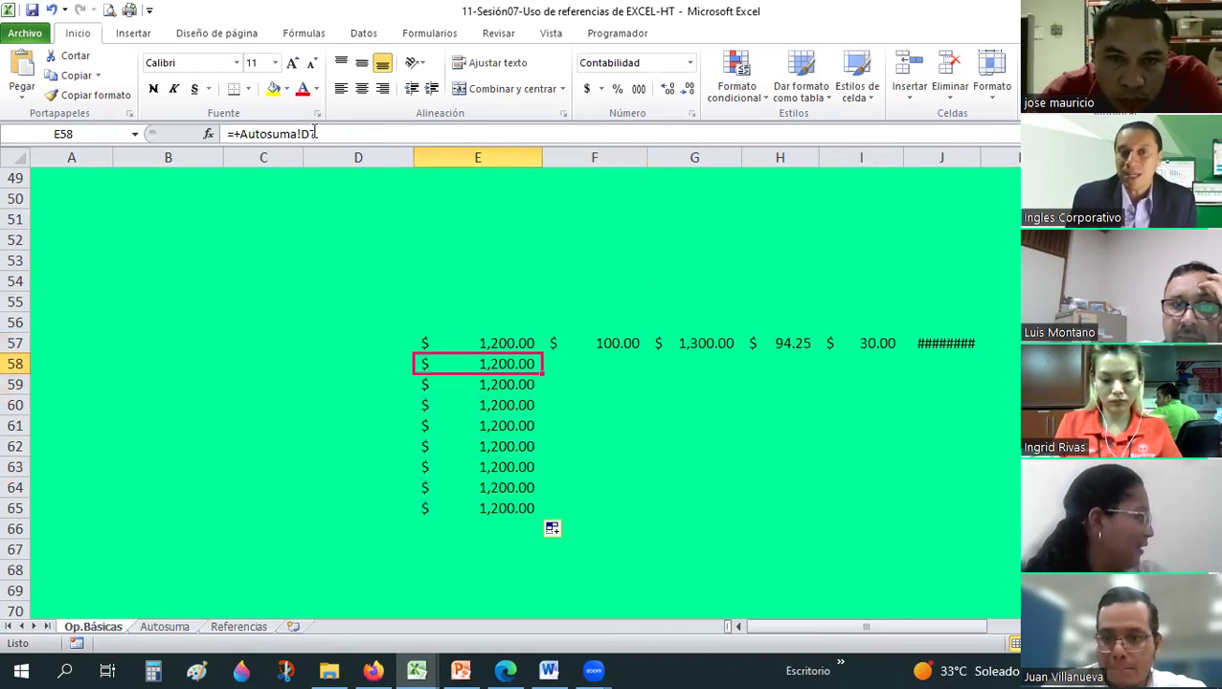
{"action": "left_click", "coordinate": [507, 341]}
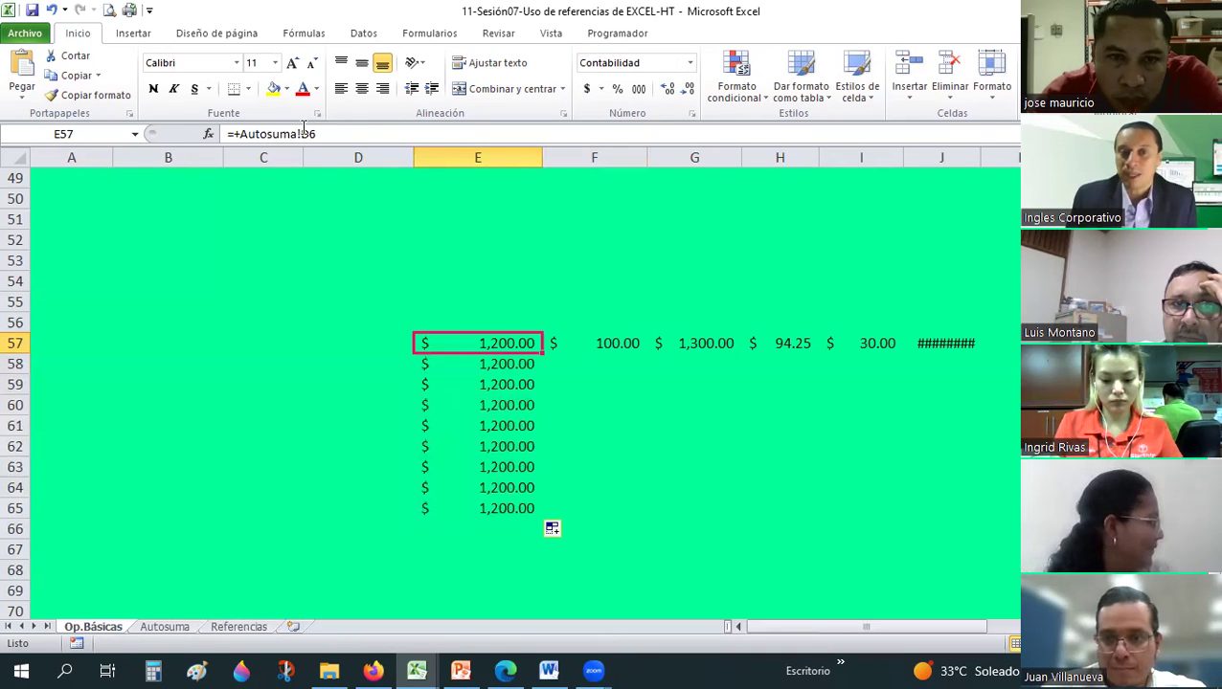
{"action": "left_click", "coordinate": [314, 131]}
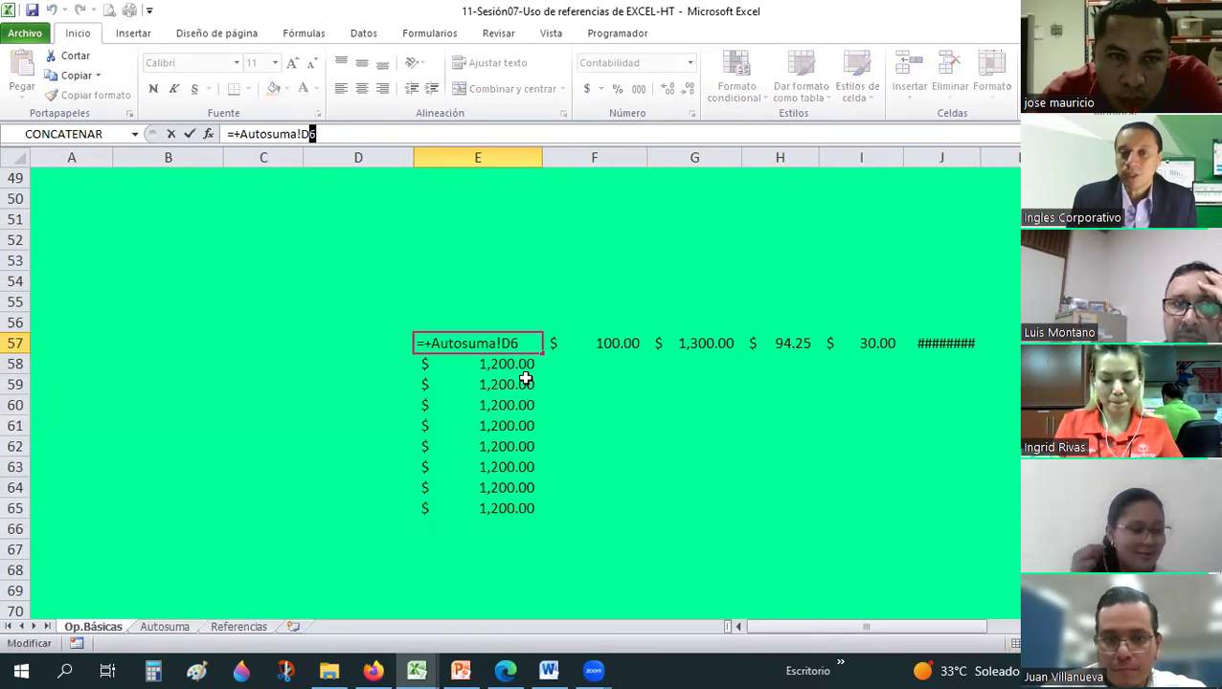
{"action": "key", "text": "Escape"}
{"action": "key", "text": "Down"}
{"action": "key", "text": "Down"}
{"action": "key", "text": "Down"}
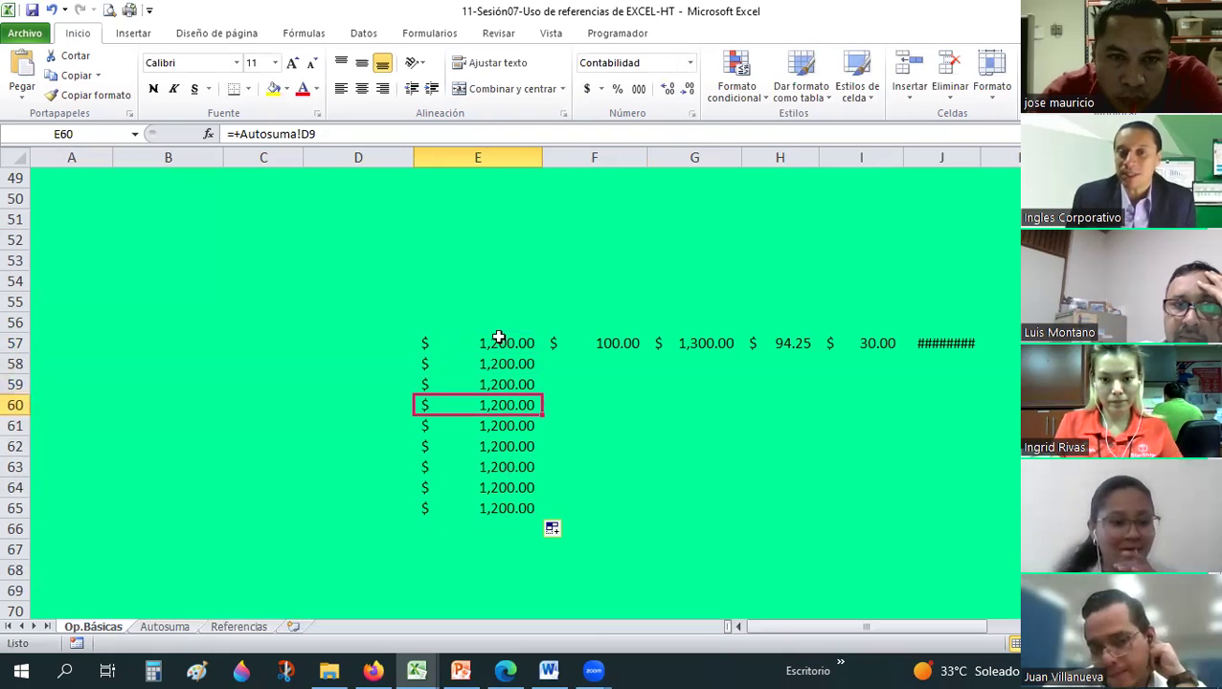
{"action": "key", "text": "Up"}
{"action": "key", "text": "Up"}
{"action": "key", "text": "Up"}
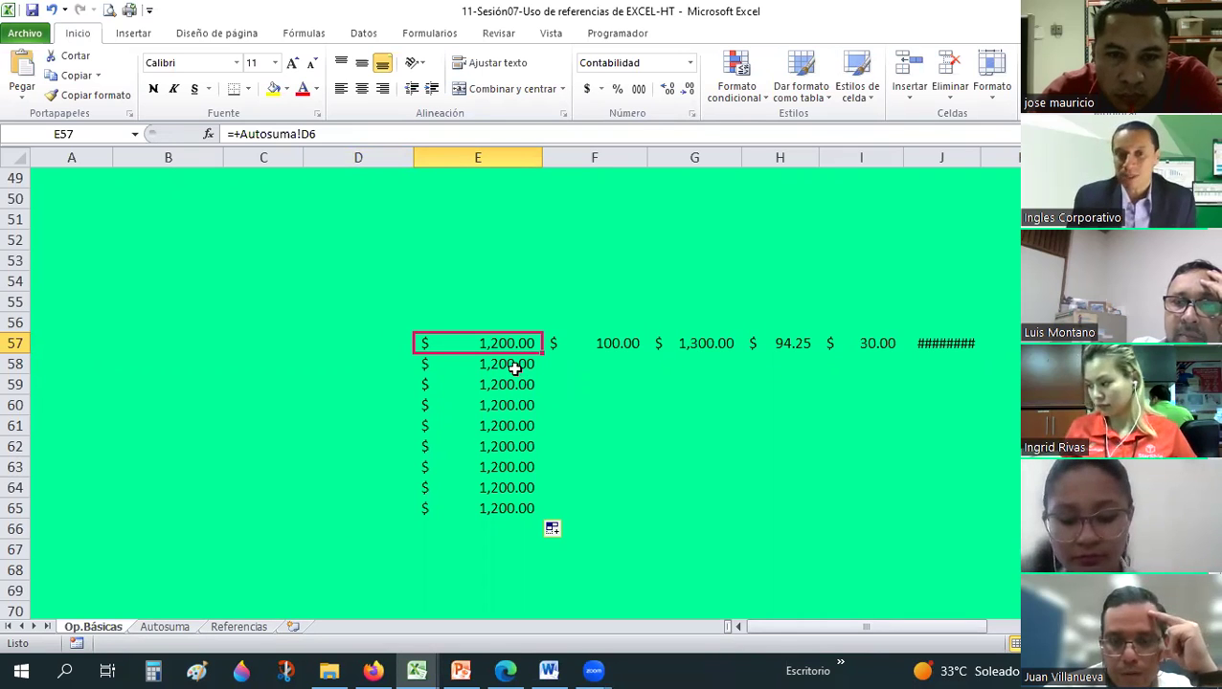
Make E57 absolute as =+Autosuma!$D$6, copy it down column E, and check the copies.
{"action": "left_click", "coordinate": [311, 133]}
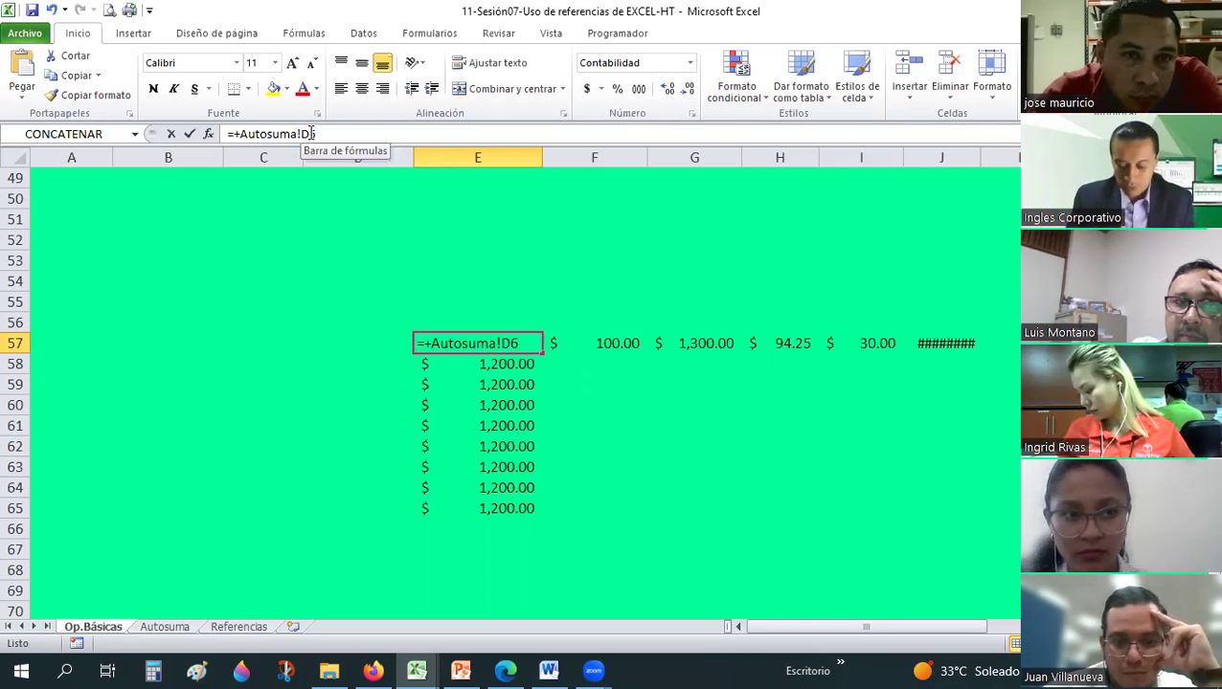
{"action": "key", "text": "F4"}
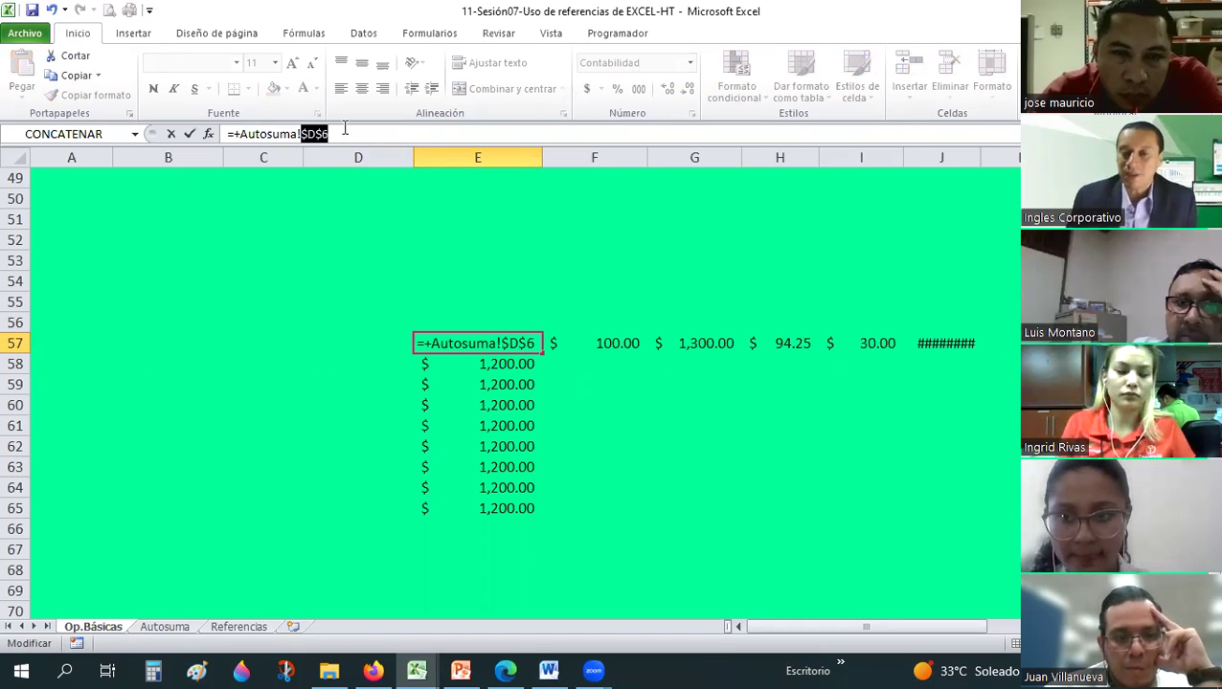
{"action": "key", "text": "Return"}
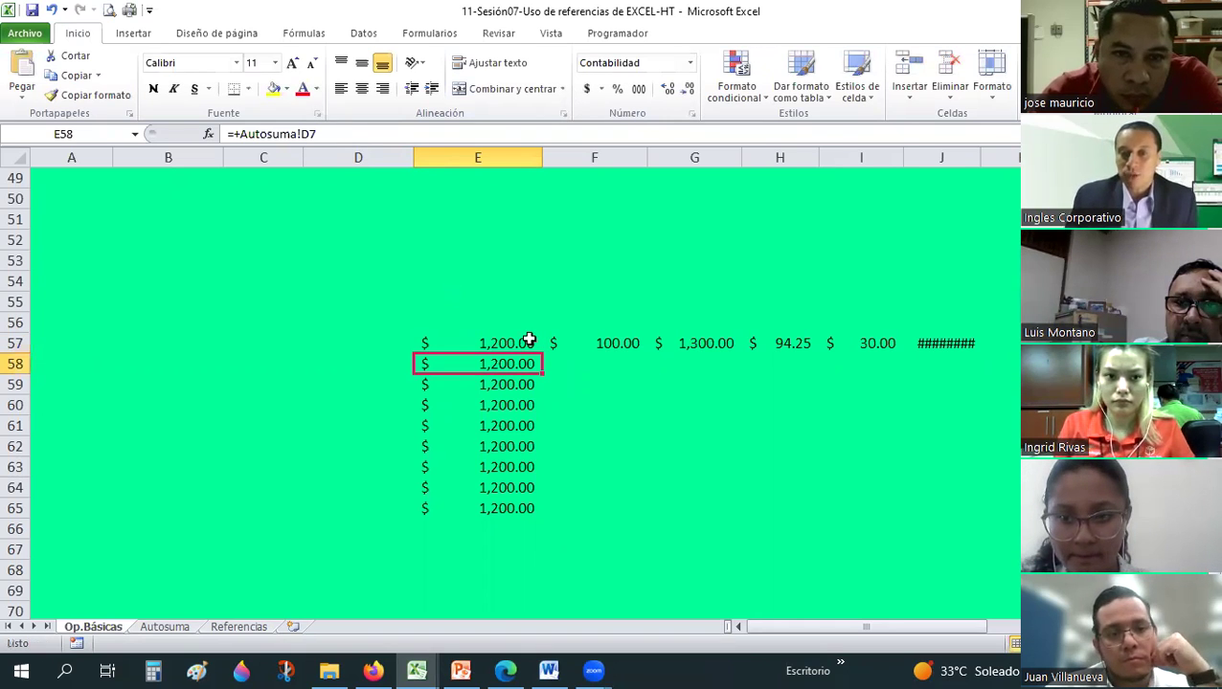
{"action": "left_click", "coordinate": [536, 349]}
{"action": "left_click_drag", "start_coordinate": [544, 354], "coordinate": [543, 521]}
{"action": "left_click", "coordinate": [481, 422]}
{"action": "key", "text": "Up"}
{"action": "key", "text": "Up"}
{"action": "key", "text": "Up"}
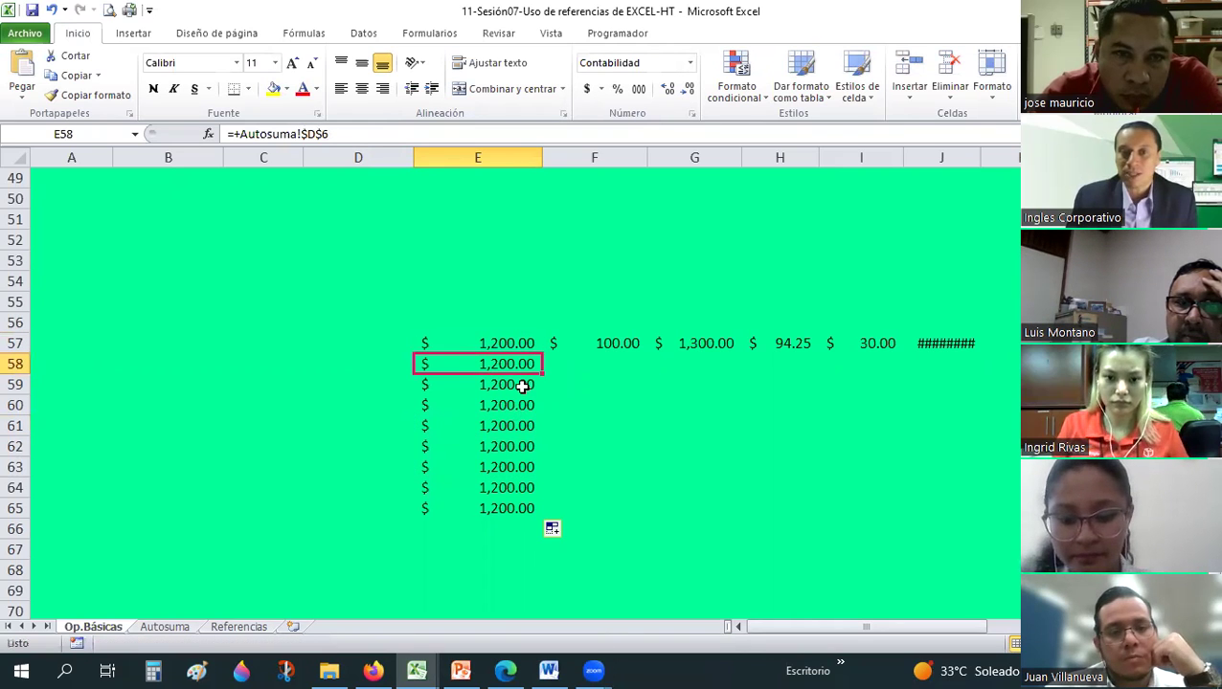
{"action": "key", "text": "Down"}
{"action": "key", "text": "Down"}
{"action": "key", "text": "Down"}
Fill the absolute E57 formula across row 57 to J57 and inspect the copies.
{"action": "left_click", "coordinate": [513, 346]}
{"action": "left_click_drag", "start_coordinate": [542, 354], "coordinate": [658, 349]}
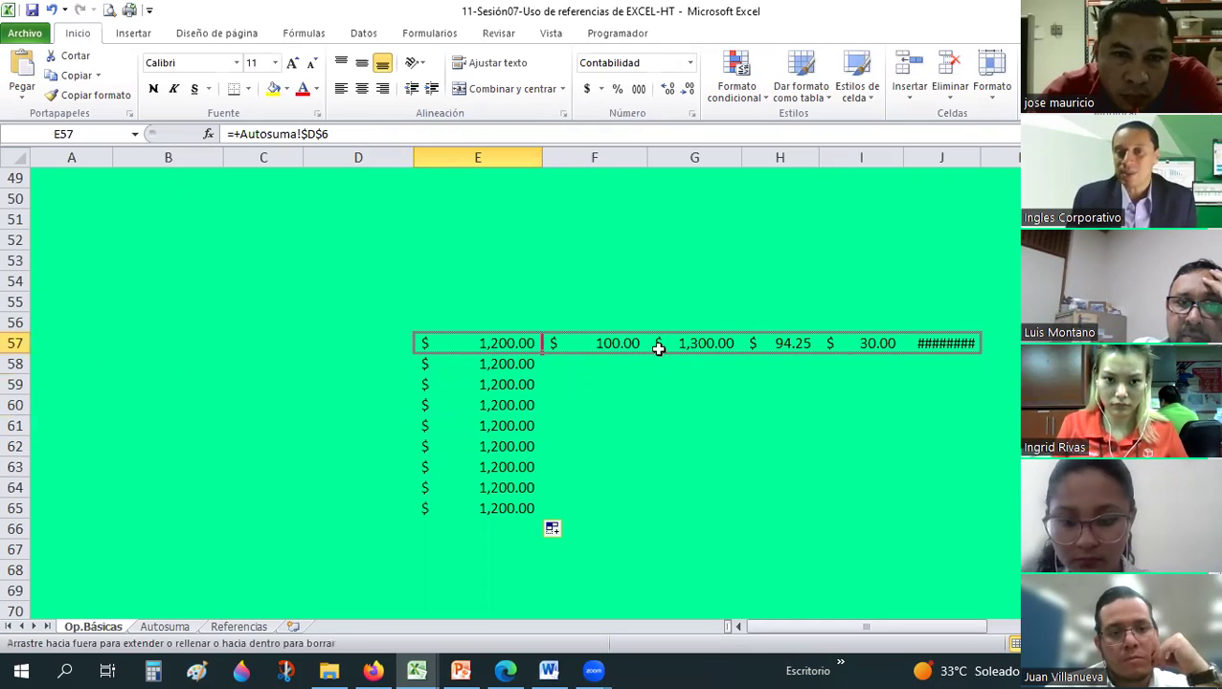
{"action": "left_click", "coordinate": [603, 343]}
{"action": "key", "text": "Right"}
{"action": "key", "text": "Right"}
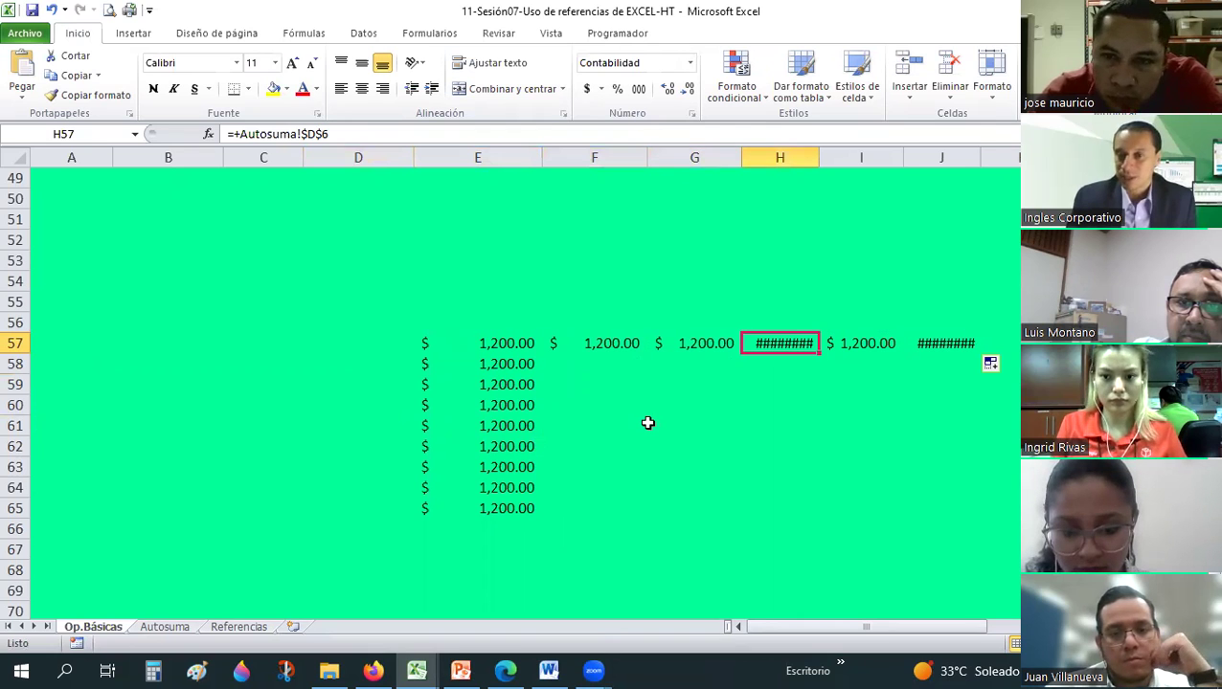
{"action": "left_click", "coordinate": [649, 425]}
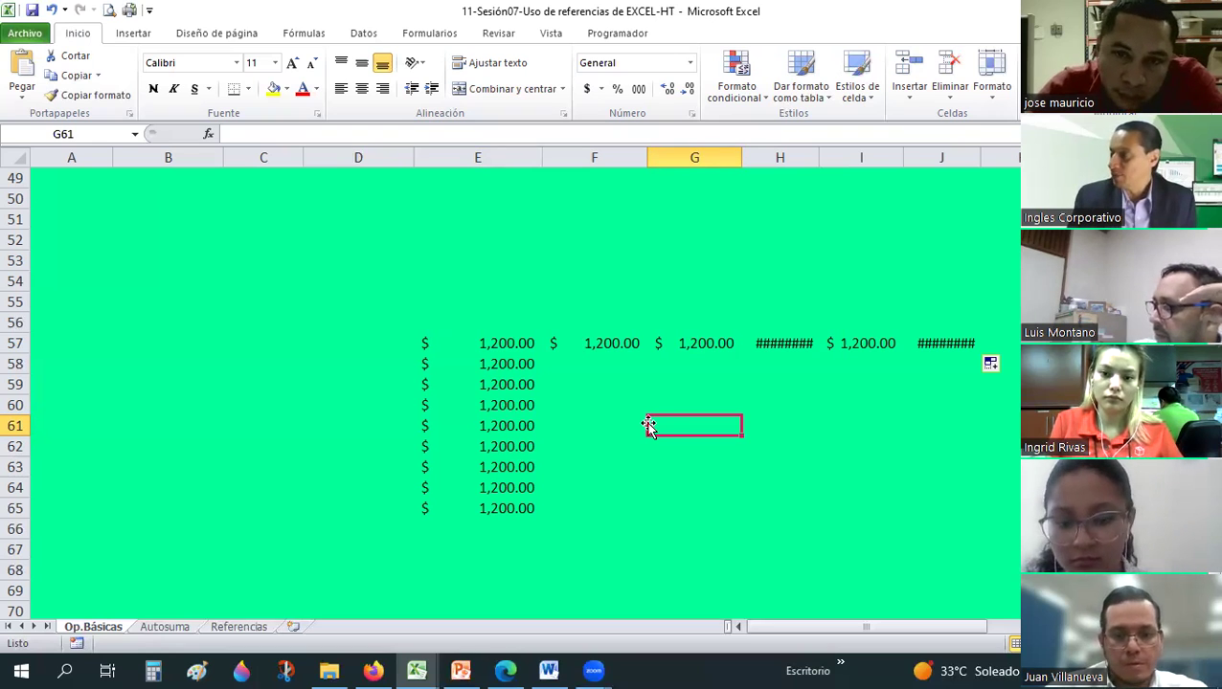
Advance the presentation to slide 5 on absolute row and column references, then return to Excel.
{"action": "left_click", "coordinate": [461, 671]}
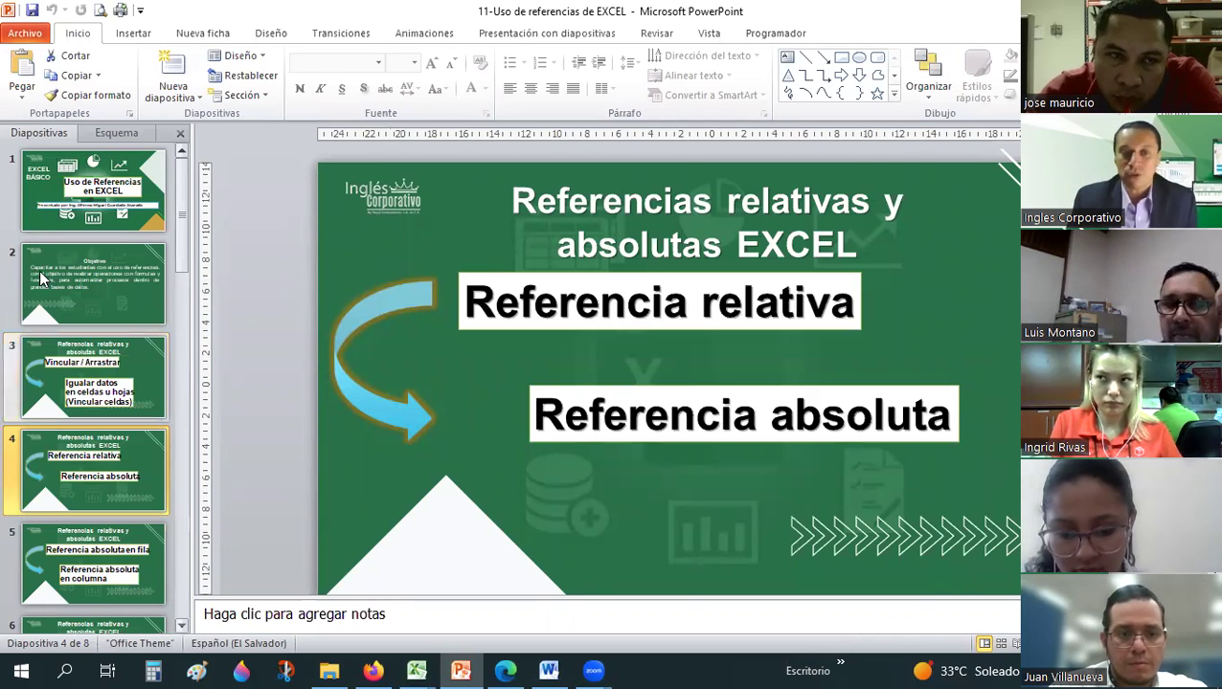
{"action": "scroll", "coordinate": [40, 277], "scroll_direction": "down", "scroll_amount": 1}
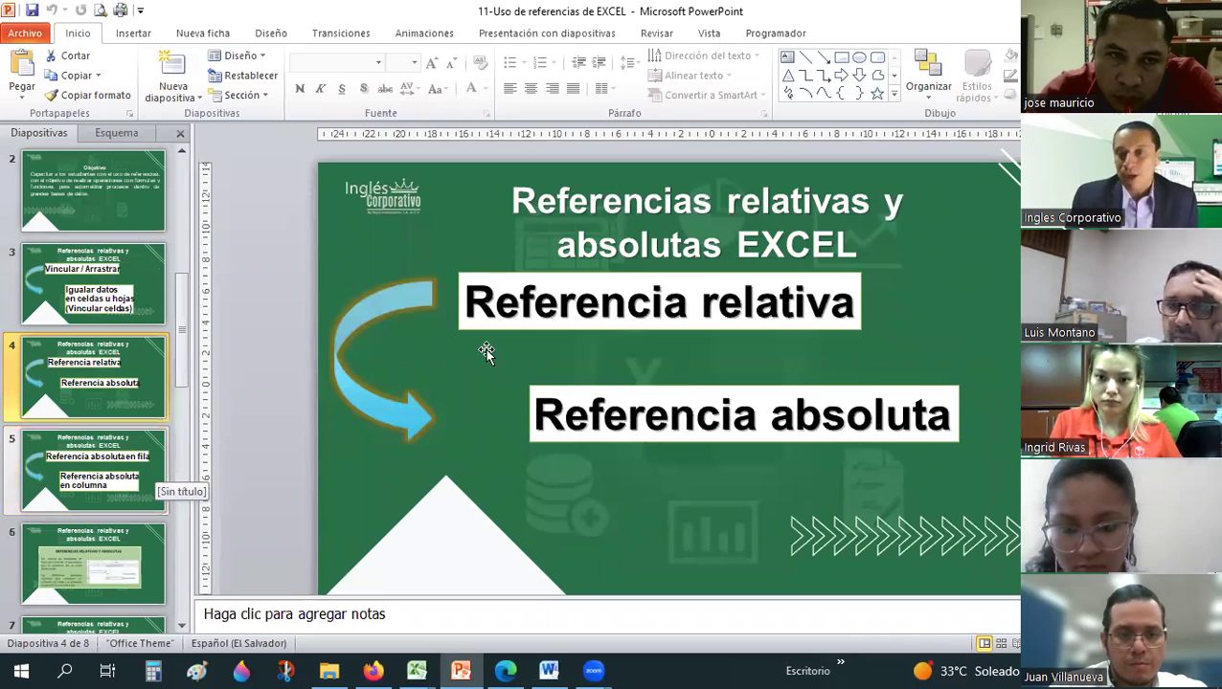
{"action": "key", "text": "Page_Down"}
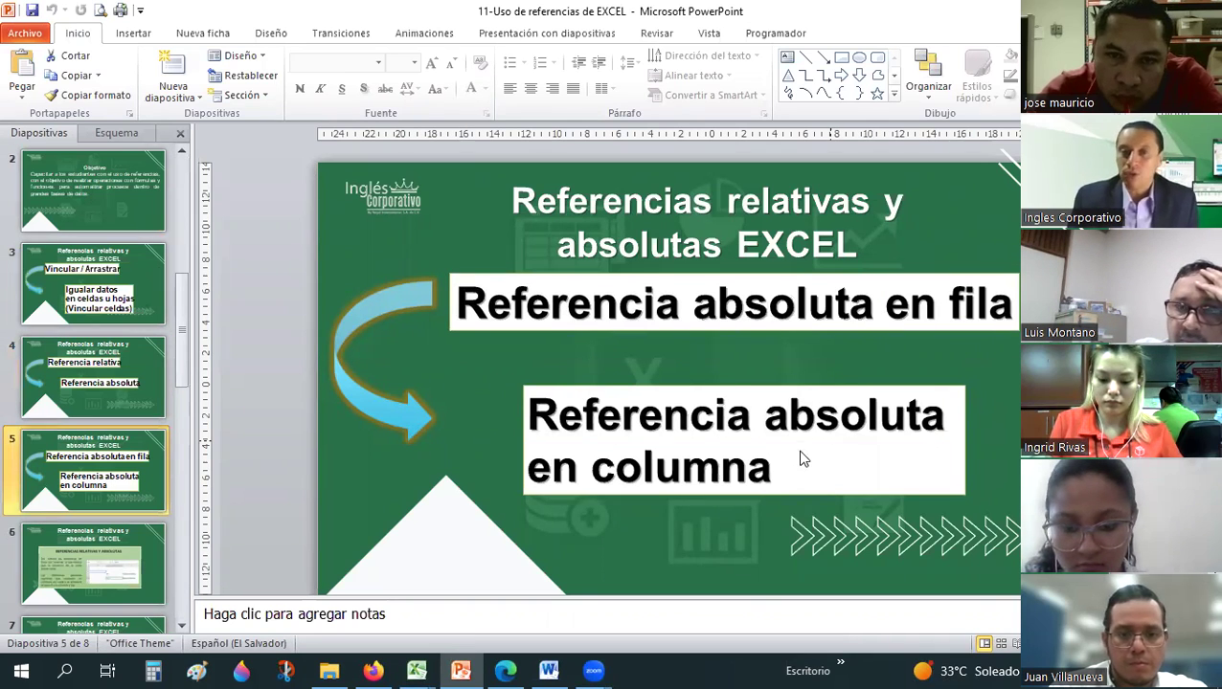
{"action": "key", "text": "alt+Tab"}
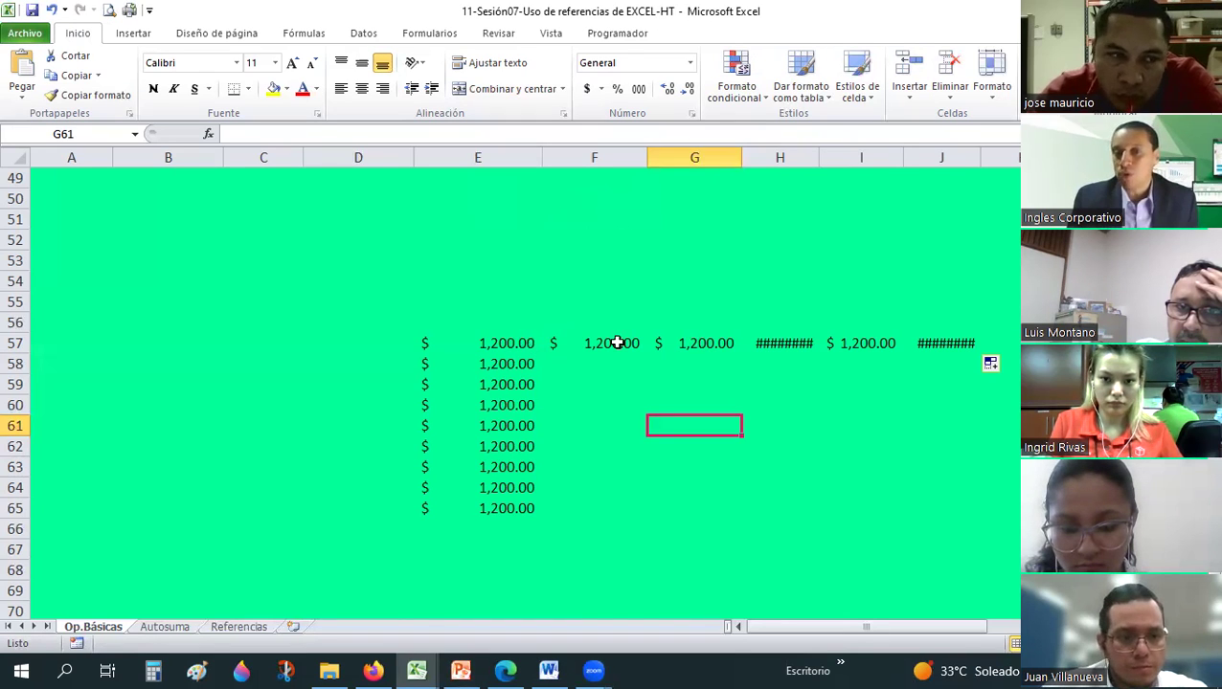
Change F57 to the mixed reference =+Autosuma!$D6.
{"action": "left_click", "coordinate": [616, 342]}
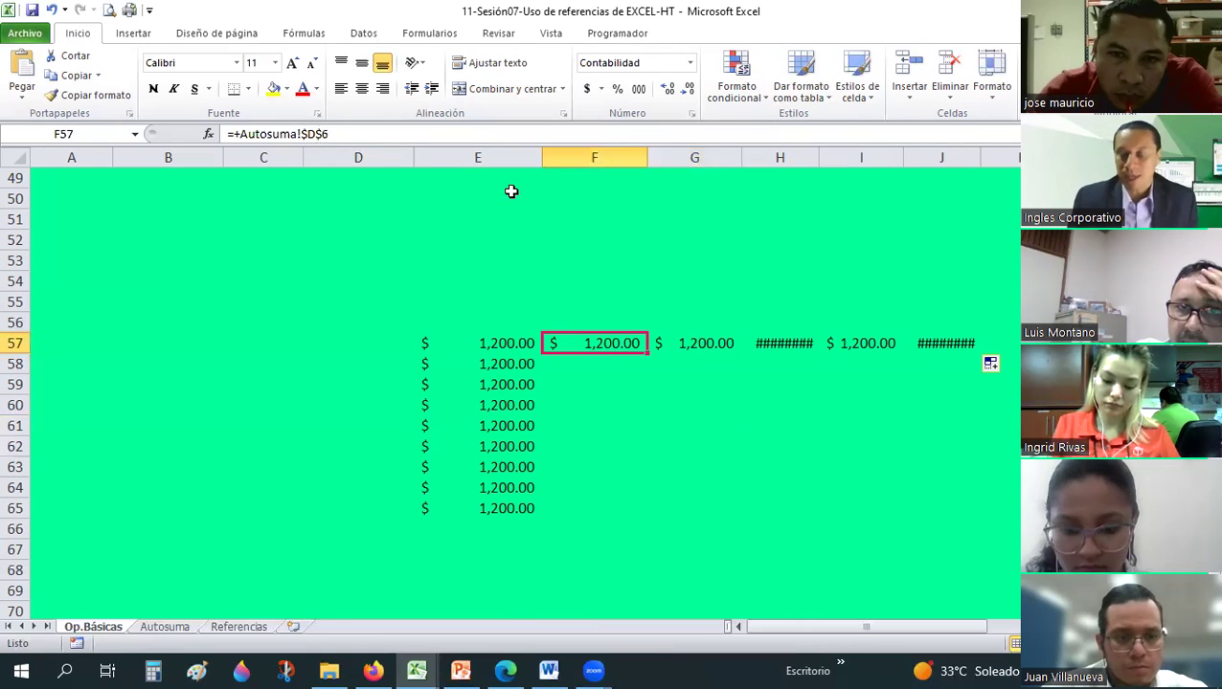
{"action": "key", "text": "F2"}
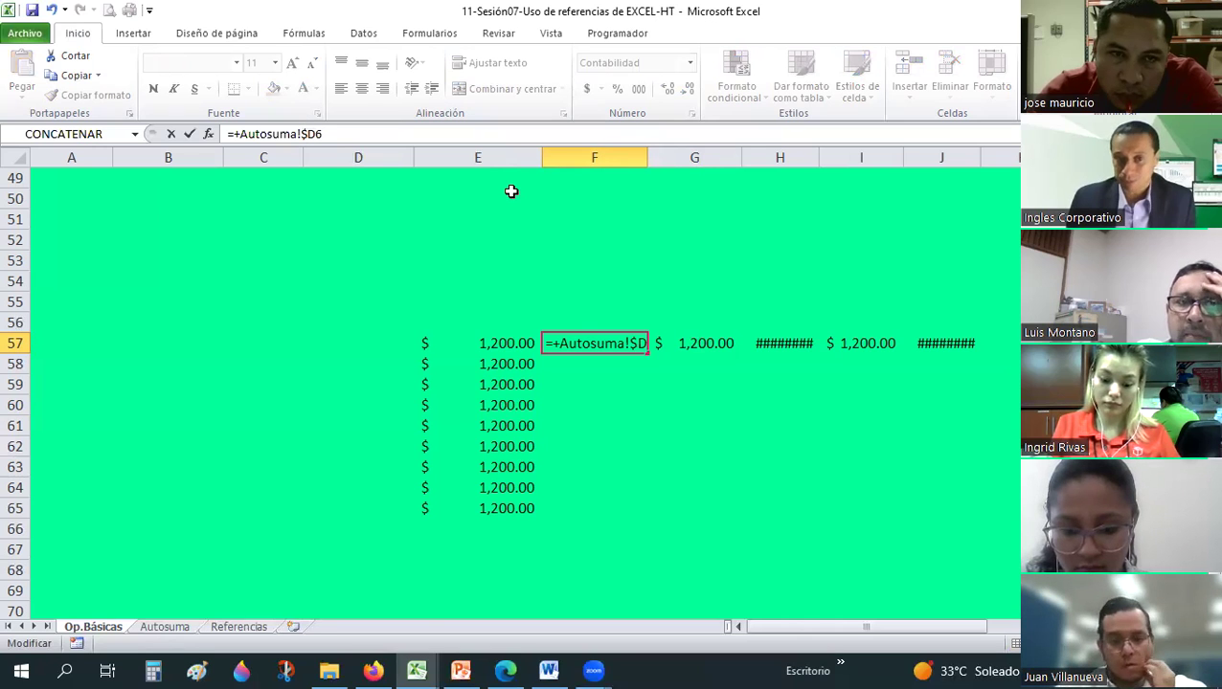
{"action": "double_click", "coordinate": [304, 134]}
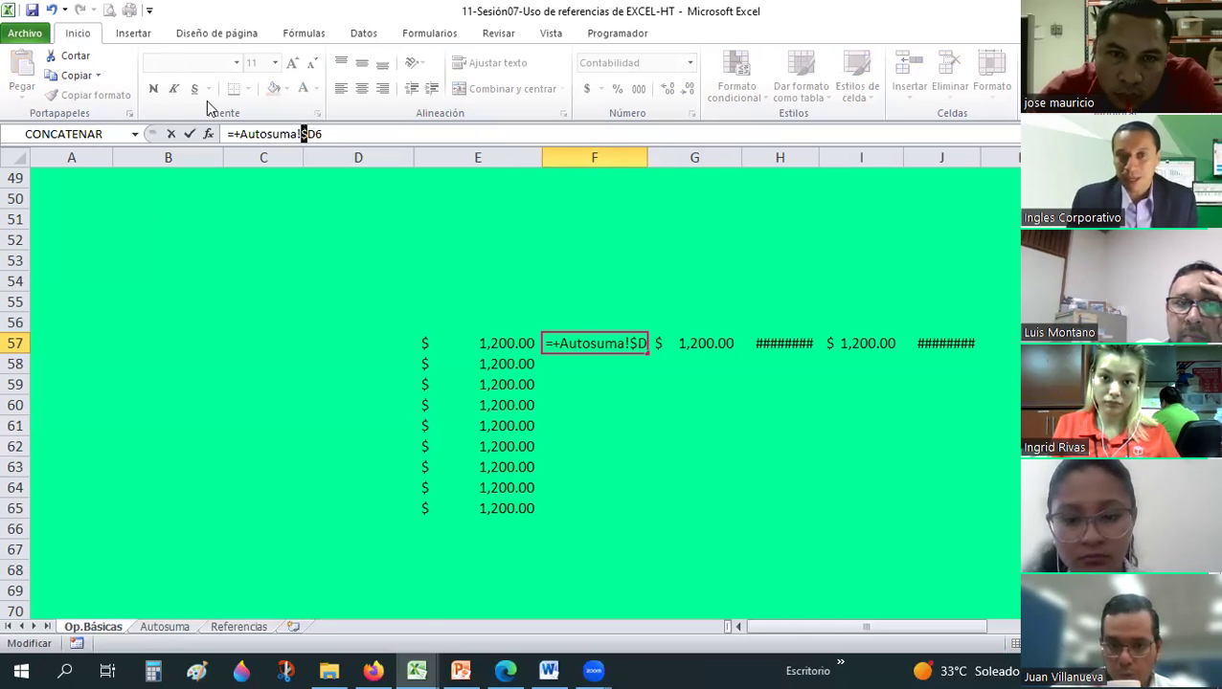
{"action": "left_click", "coordinate": [311, 139]}
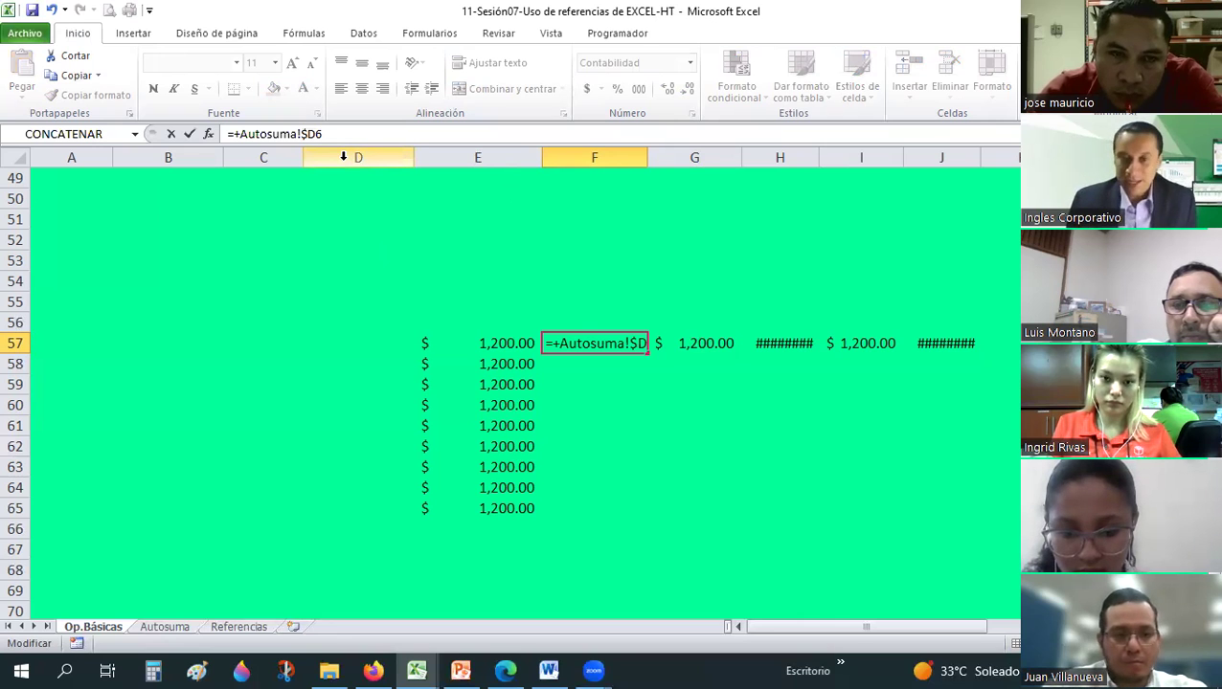
{"action": "key", "text": "Return"}
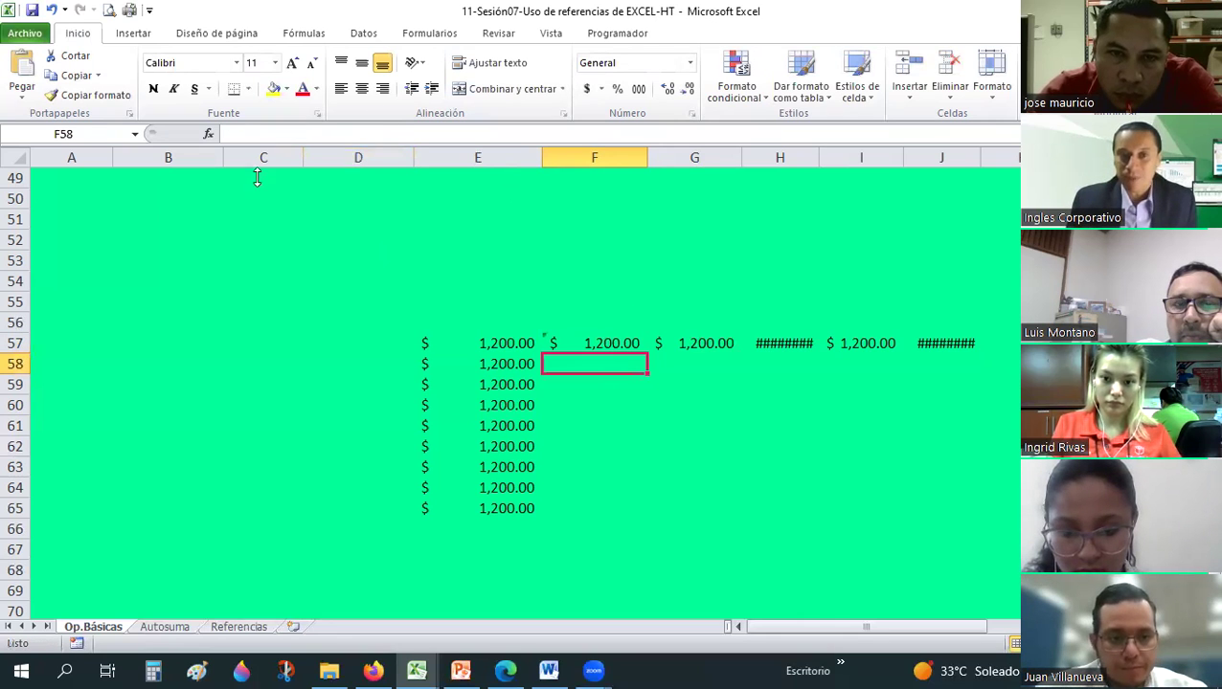
Change G57 to the mixed reference =+Autosuma!D$6 and check it still shows $1,200.00.
{"action": "key", "text": "Up"}
{"action": "key", "text": "Right"}
{"action": "key", "text": "F2"}
{"action": "key", "text": "Left"}
{"action": "key", "text": "Left"}
{"action": "key", "text": "Left"}
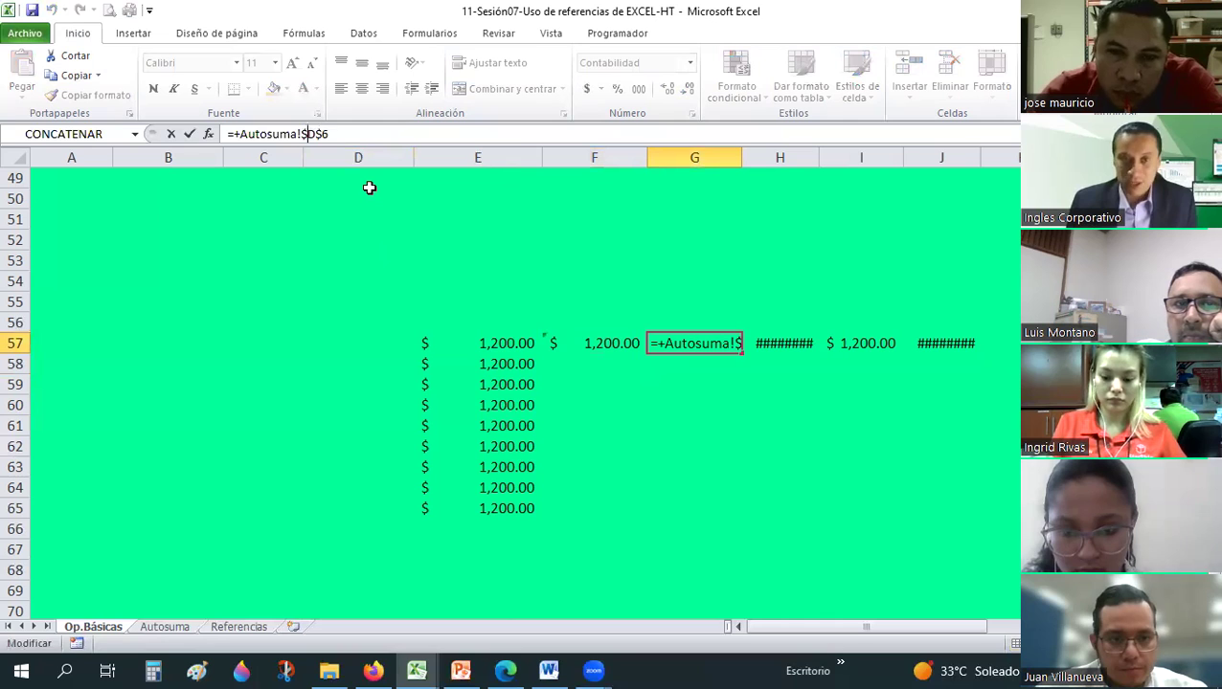
{"action": "key", "text": "Return"}
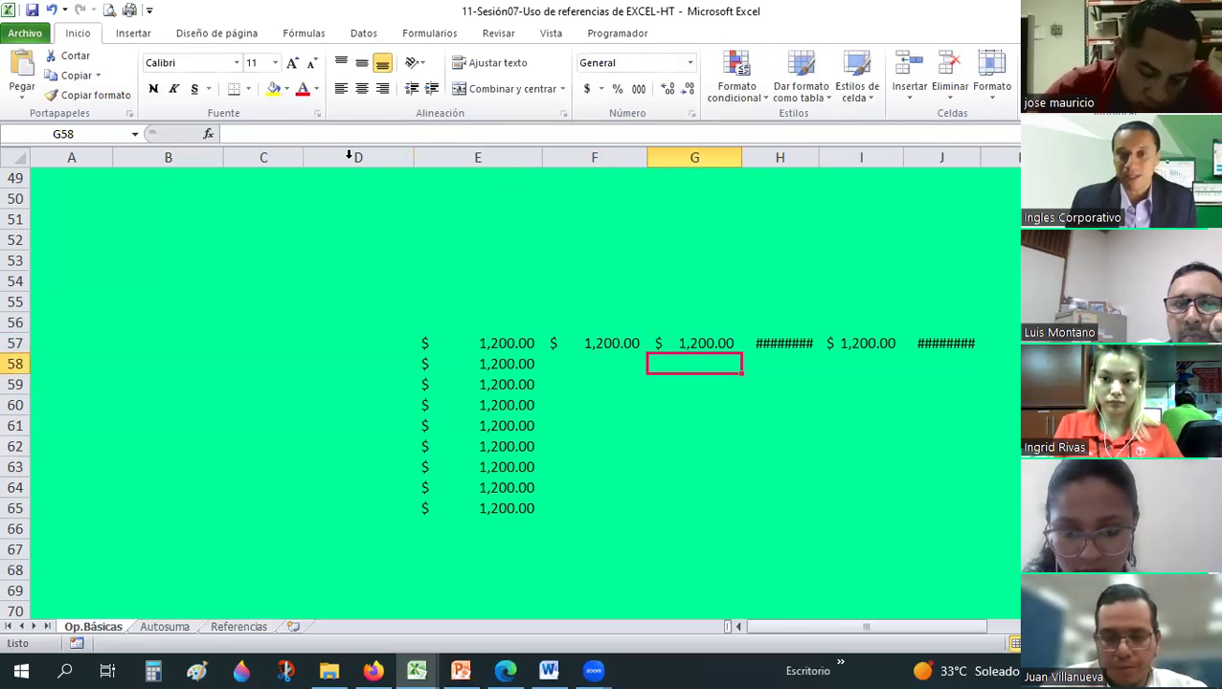
{"action": "key", "text": "Up"}
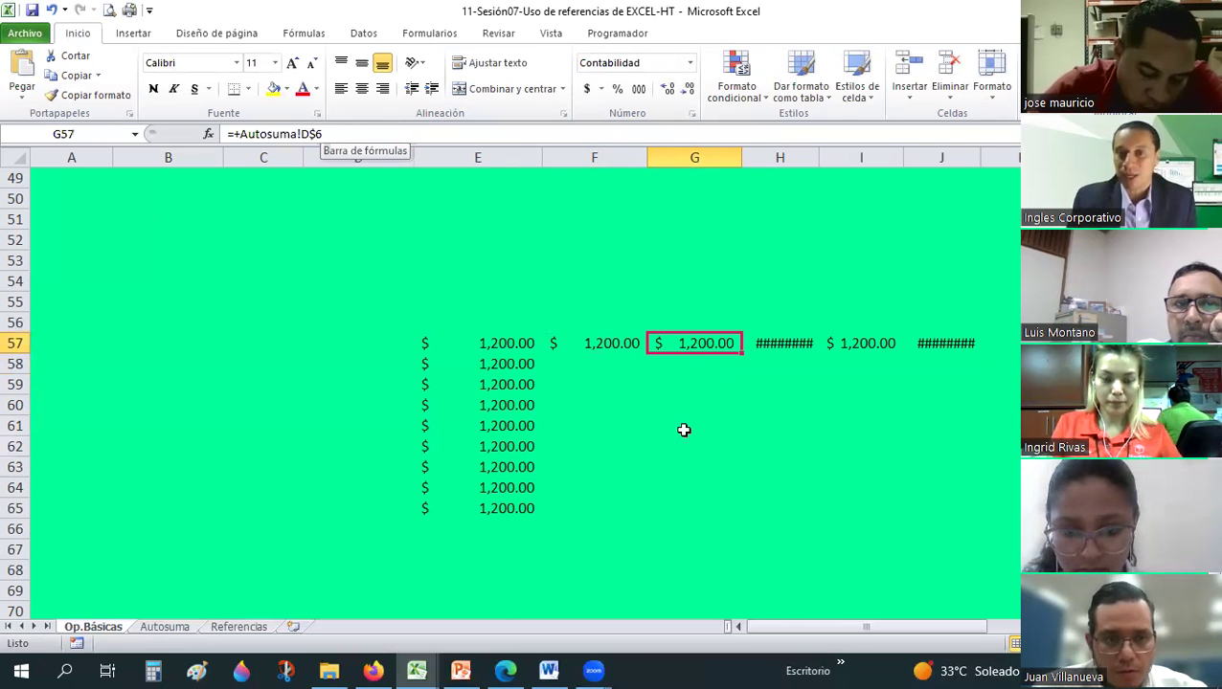
{"action": "key", "text": "Down"}
{"action": "key", "text": "Down"}
{"action": "key", "text": "Down"}
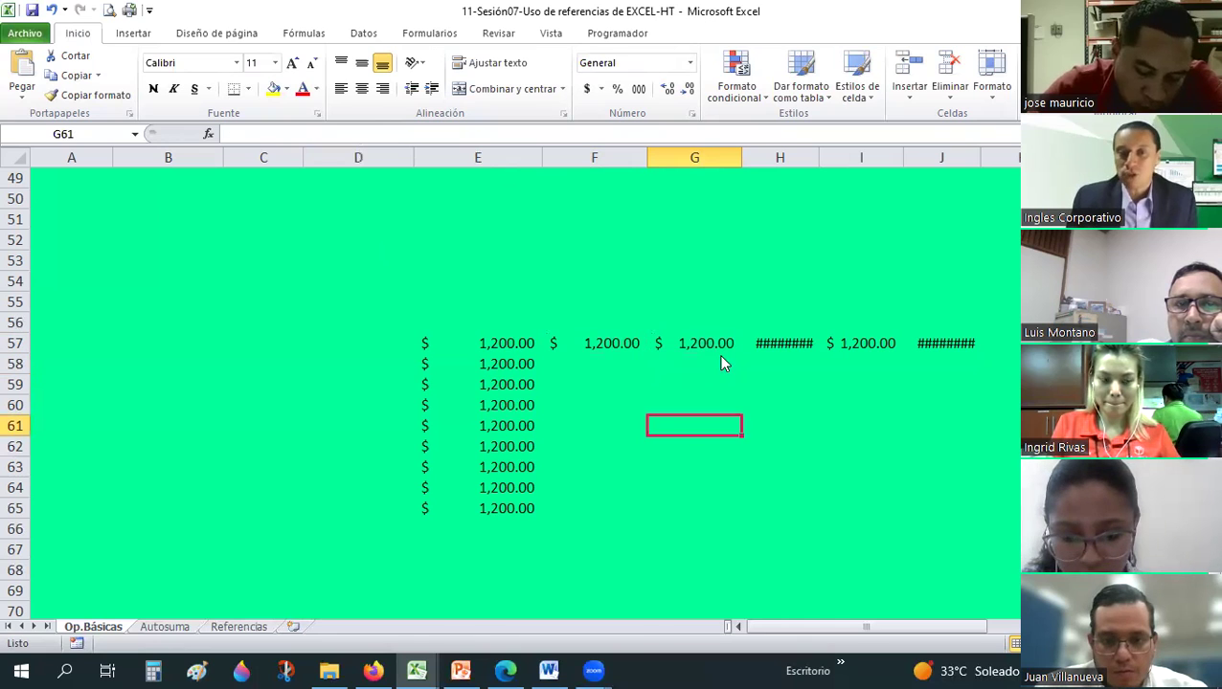
In PowerPoint's slide 6, shift the spreadsheet picture to the right.
{"action": "key", "text": "alt+Tab"}
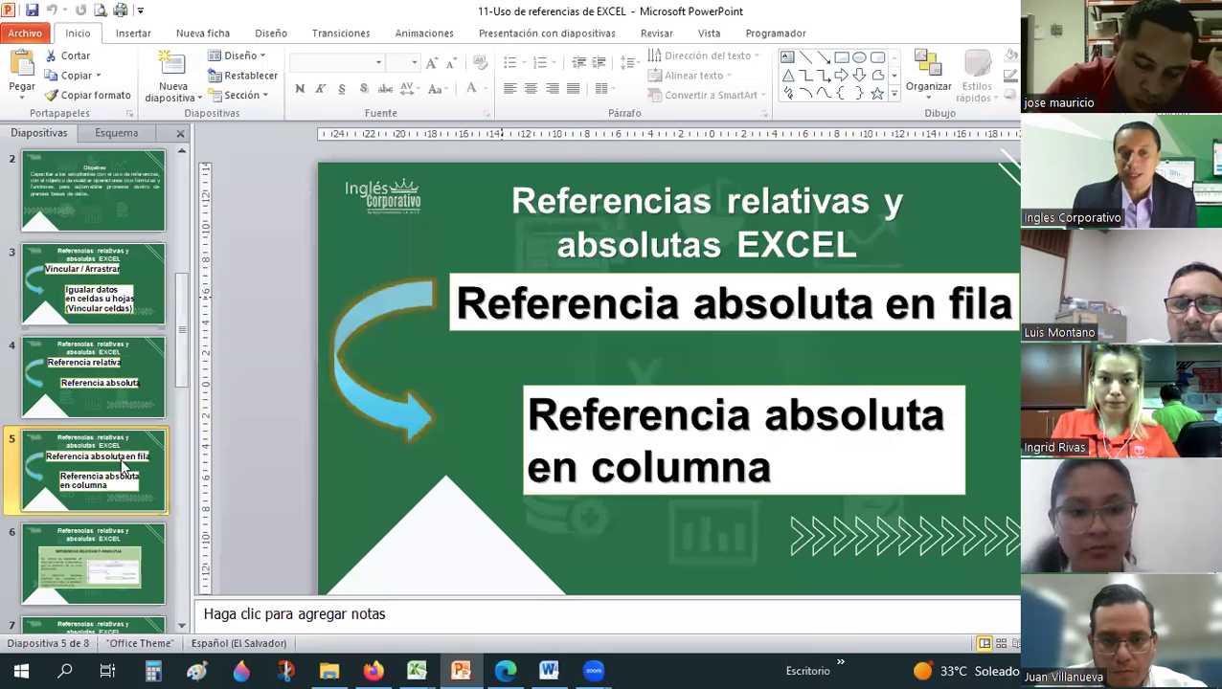
{"action": "scroll", "coordinate": [123, 468], "scroll_direction": "down", "scroll_amount": 1}
{"action": "key", "text": "Down"}
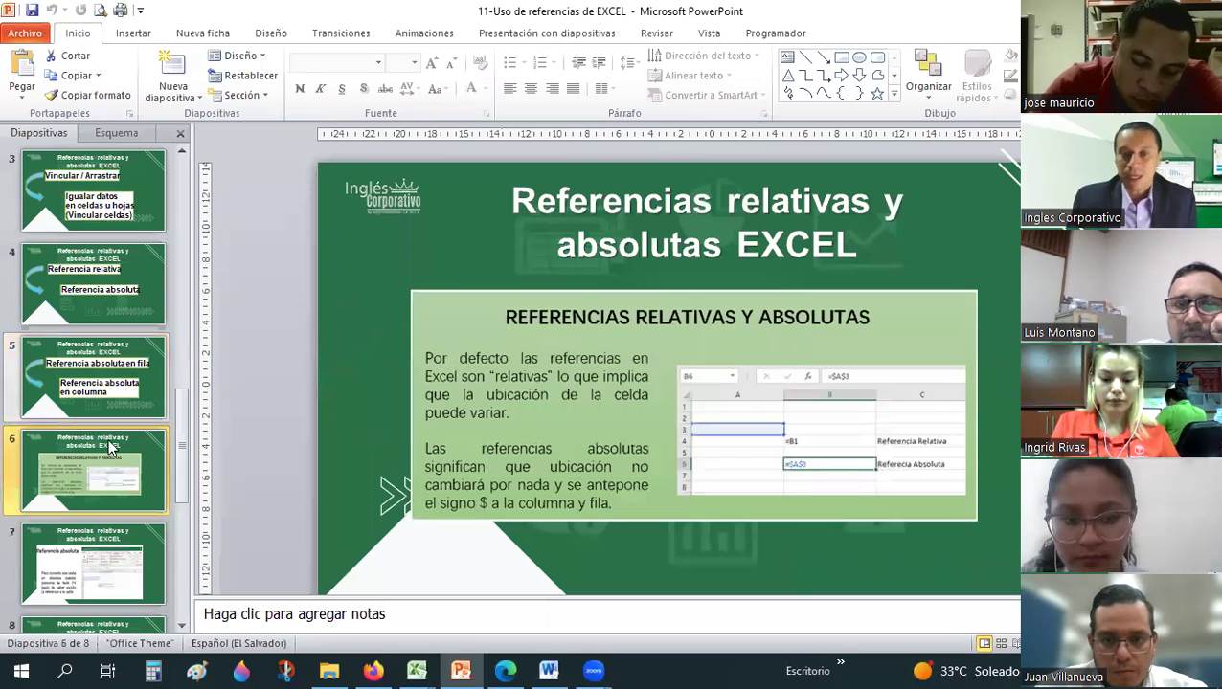
{"action": "left_click", "coordinate": [790, 458]}
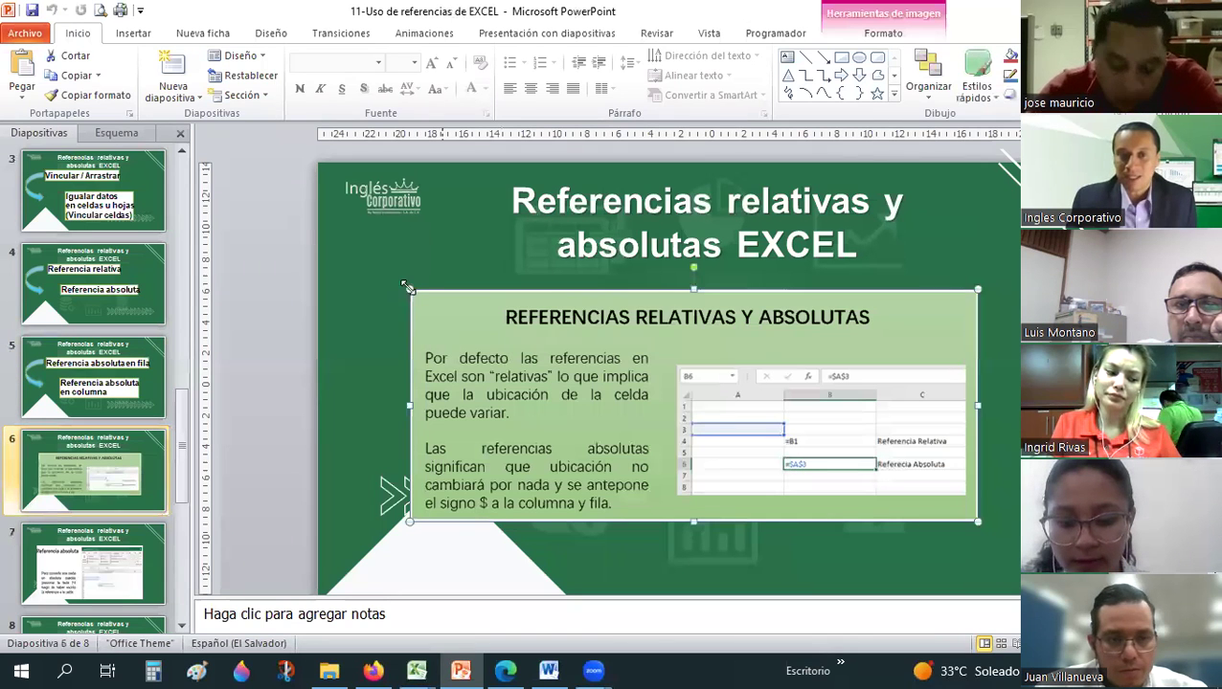
{"action": "scroll", "coordinate": [303, 163], "scroll_direction": "up", "scroll_amount": 5}
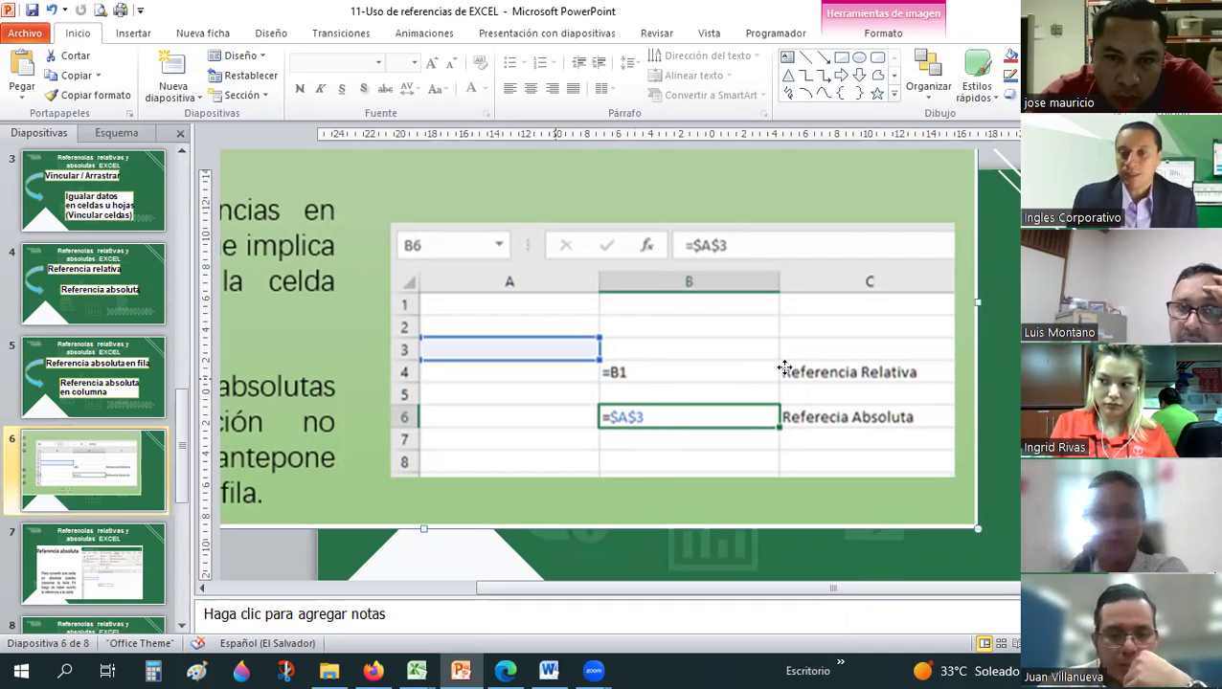
{"action": "left_click_drag", "start_coordinate": [630, 414], "coordinate": [855, 404]}
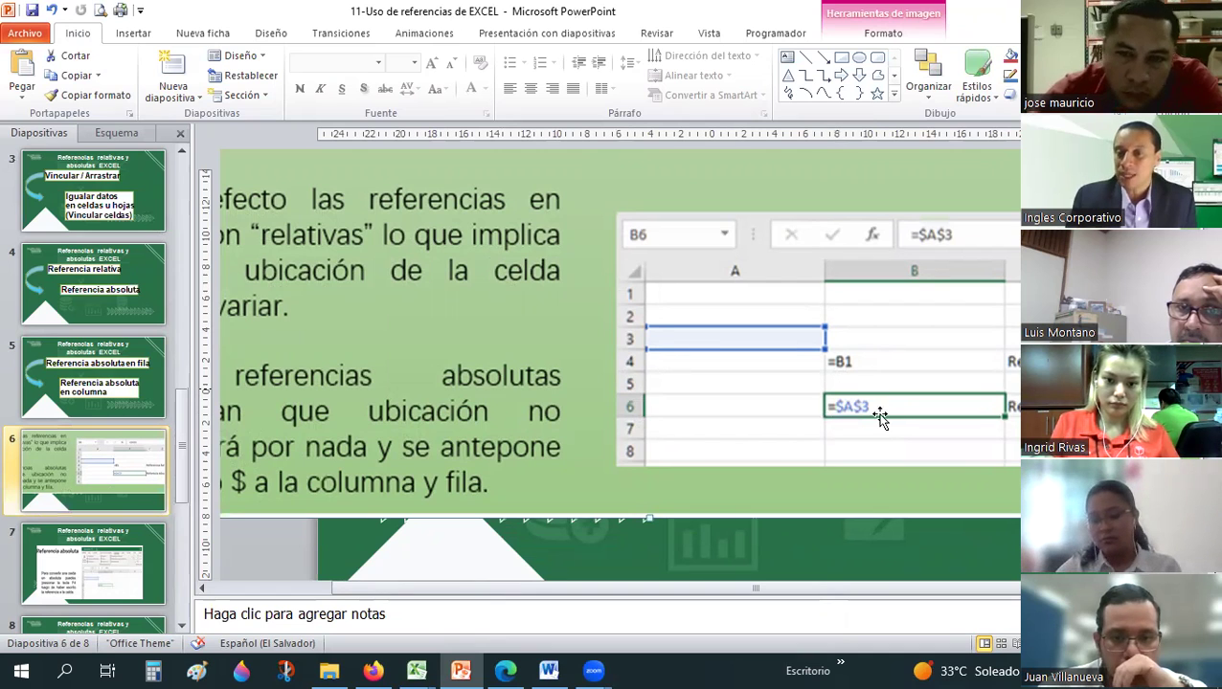
Resize the slide 6 picture and place it just under the slide title.
{"action": "scroll", "coordinate": [346, 240], "scroll_direction": "up", "scroll_amount": 3}
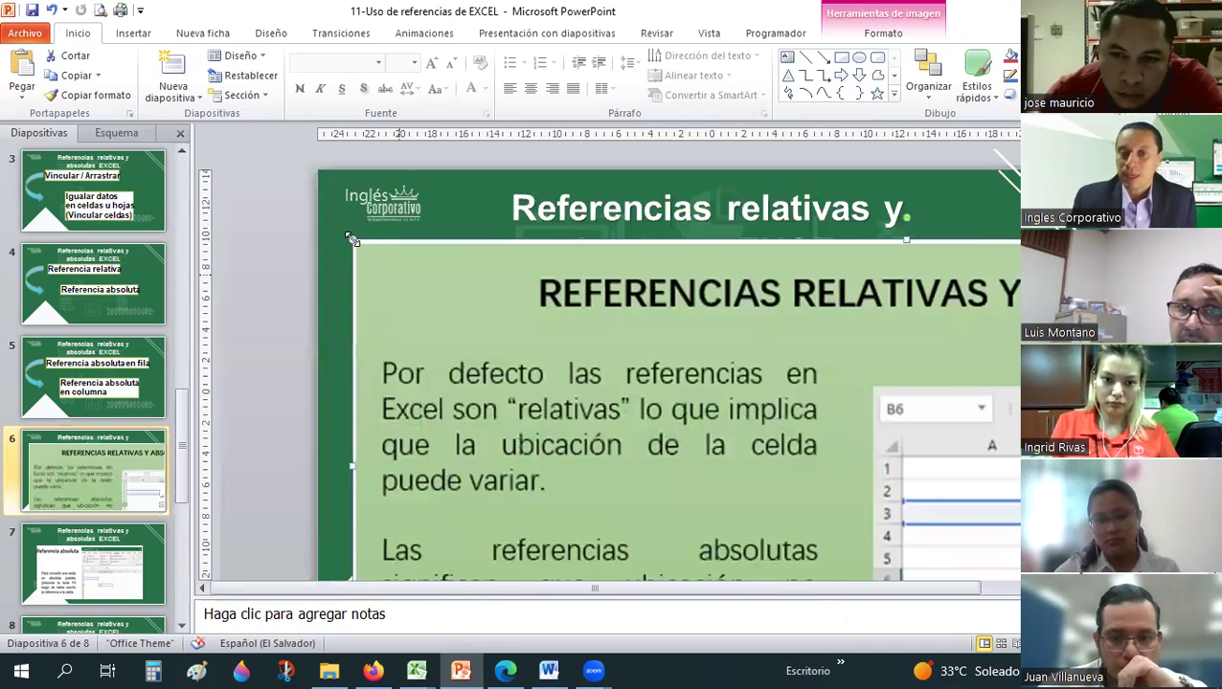
{"action": "left_click_drag", "start_coordinate": [350, 238], "coordinate": [767, 491]}
{"action": "left_click_drag", "start_coordinate": [526, 361], "coordinate": [520, 360]}
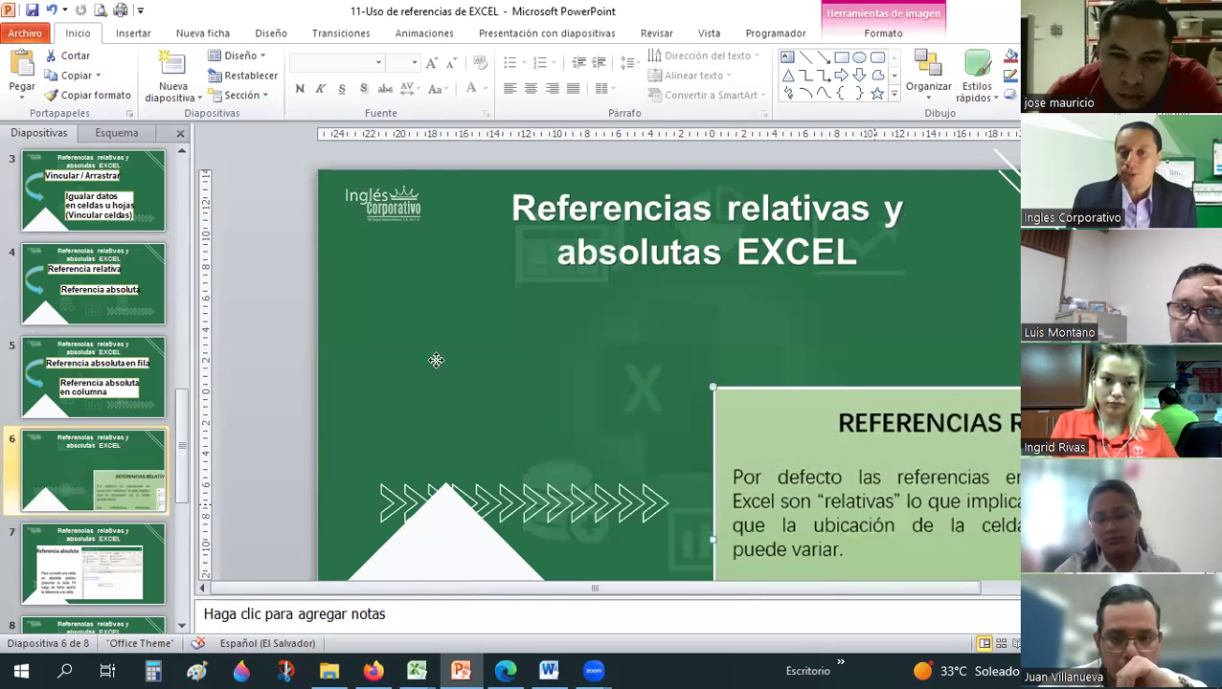
{"action": "key", "text": "ctrl+z"}
{"action": "left_click_drag", "start_coordinate": [348, 304], "coordinate": [348, 306]}
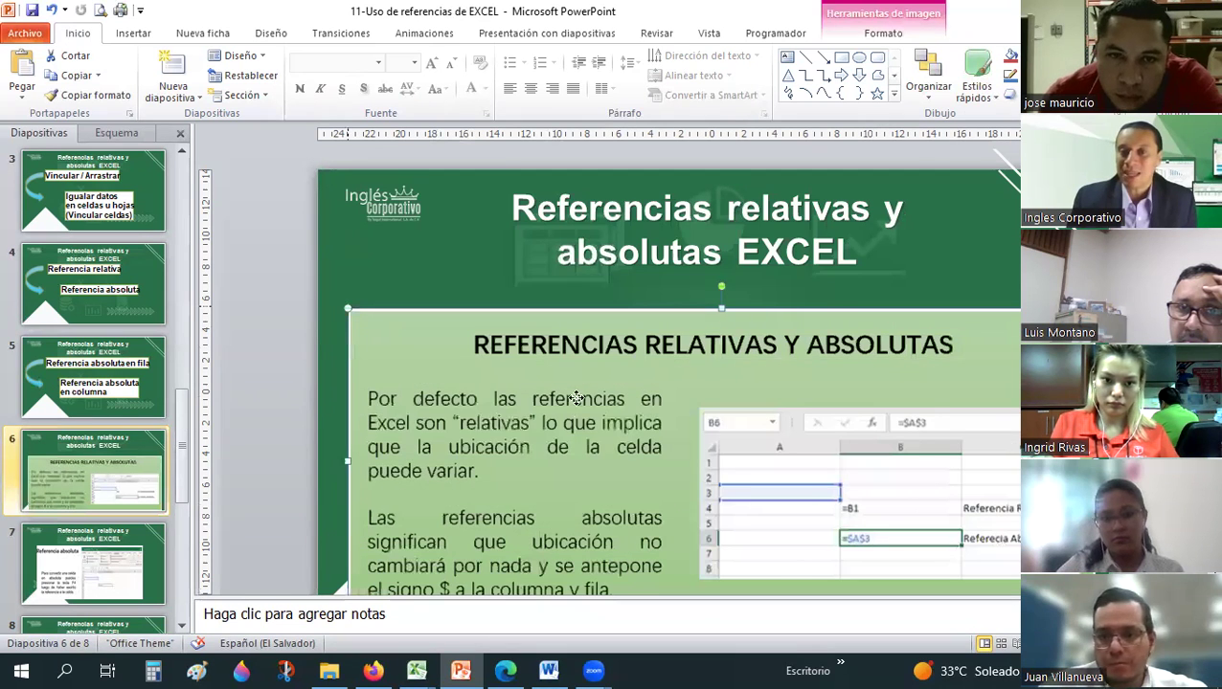
{"action": "left_click_drag", "start_coordinate": [577, 398], "coordinate": [559, 373]}
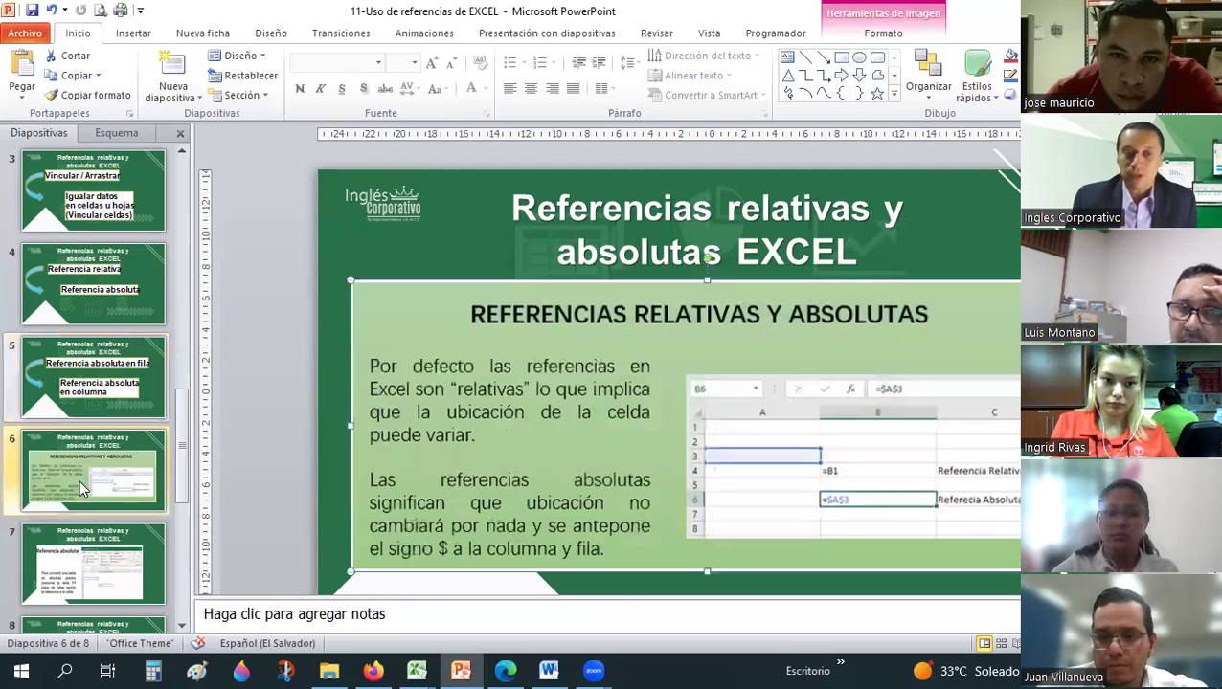
Move to slide 8, which compares the references A7 and $A$7.
{"action": "scroll", "coordinate": [79, 480], "scroll_direction": "down", "scroll_amount": 1}
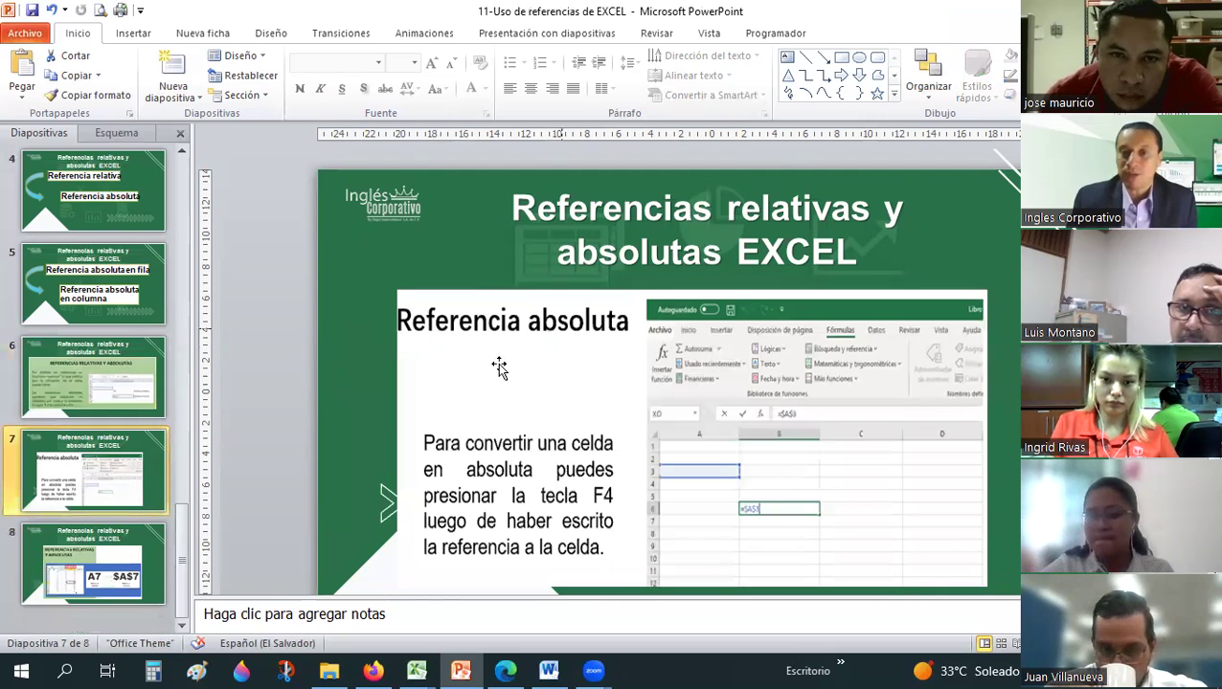
{"action": "scroll", "coordinate": [499, 367], "scroll_direction": "down", "scroll_amount": 2}
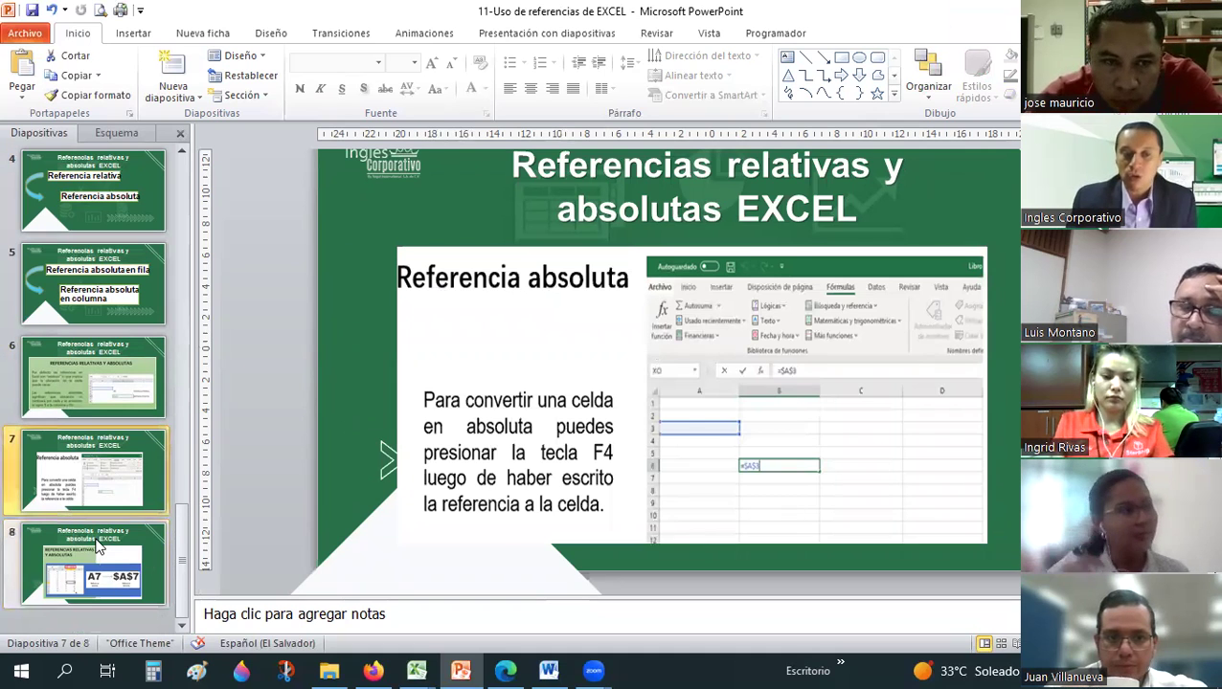
{"action": "left_click", "coordinate": [99, 546]}
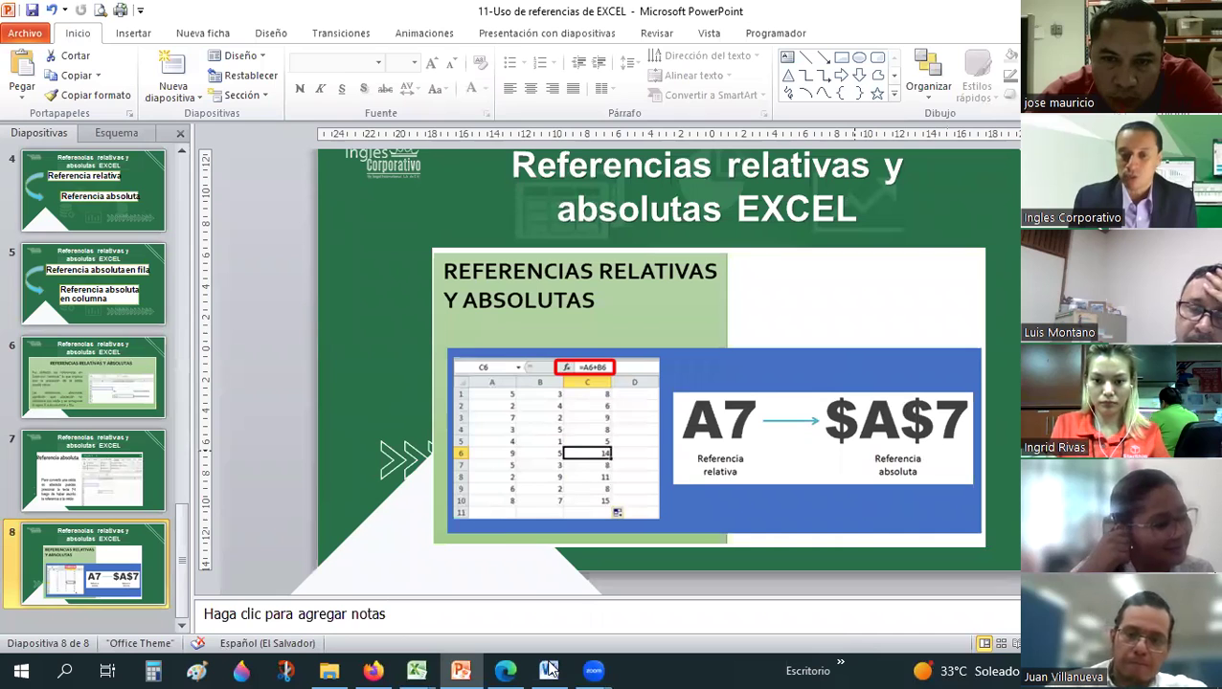
{"action": "mouse_move", "coordinate": [416, 671]}
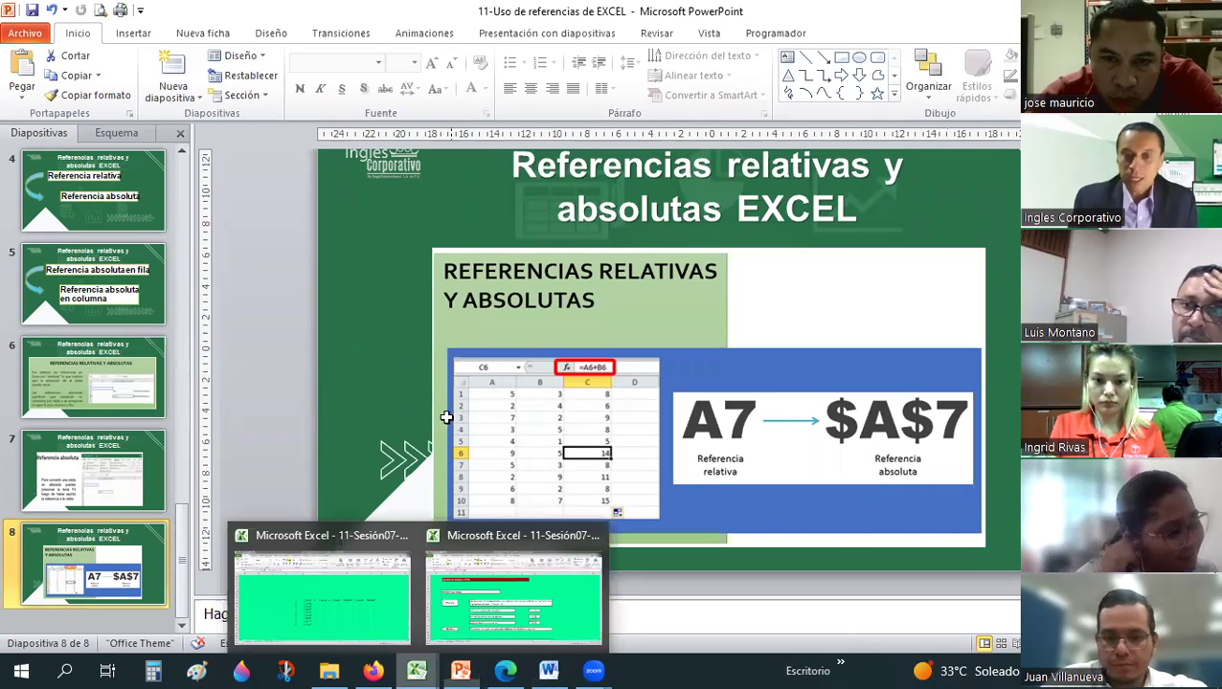
Back in Excel, inspect the references $Q$103, $Q103 and Q$103 in H11, H13 and H15.
{"action": "left_click", "coordinate": [513, 599]}
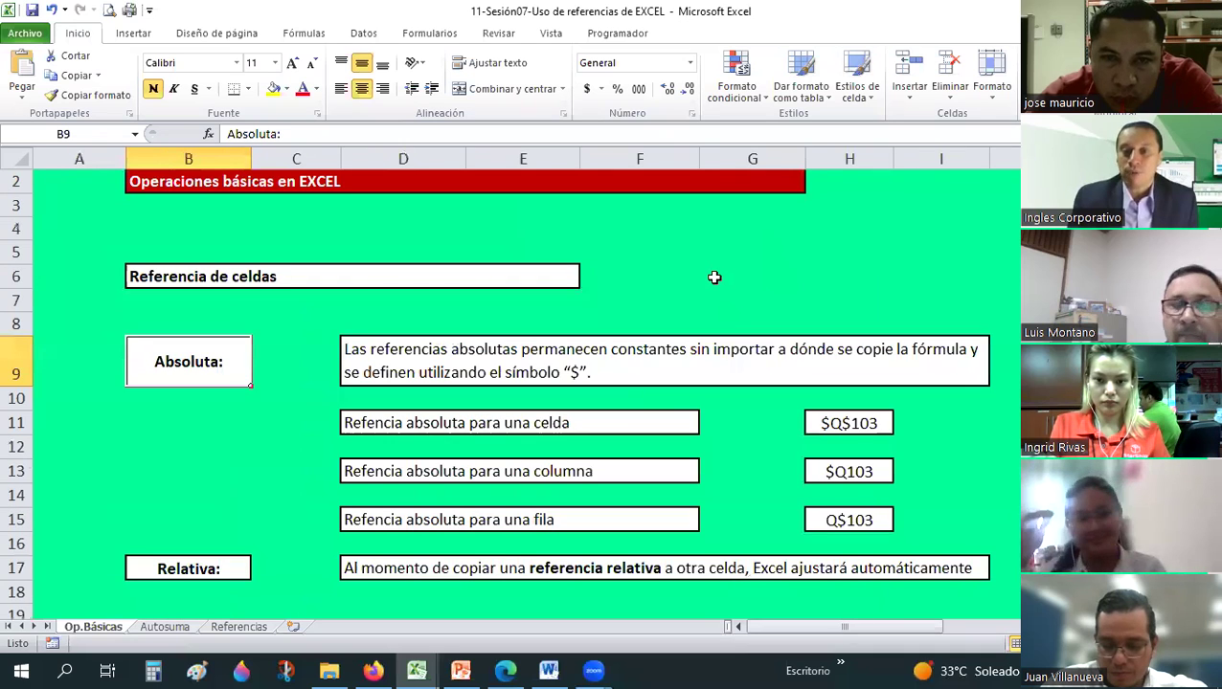
{"action": "left_click", "coordinate": [715, 278]}
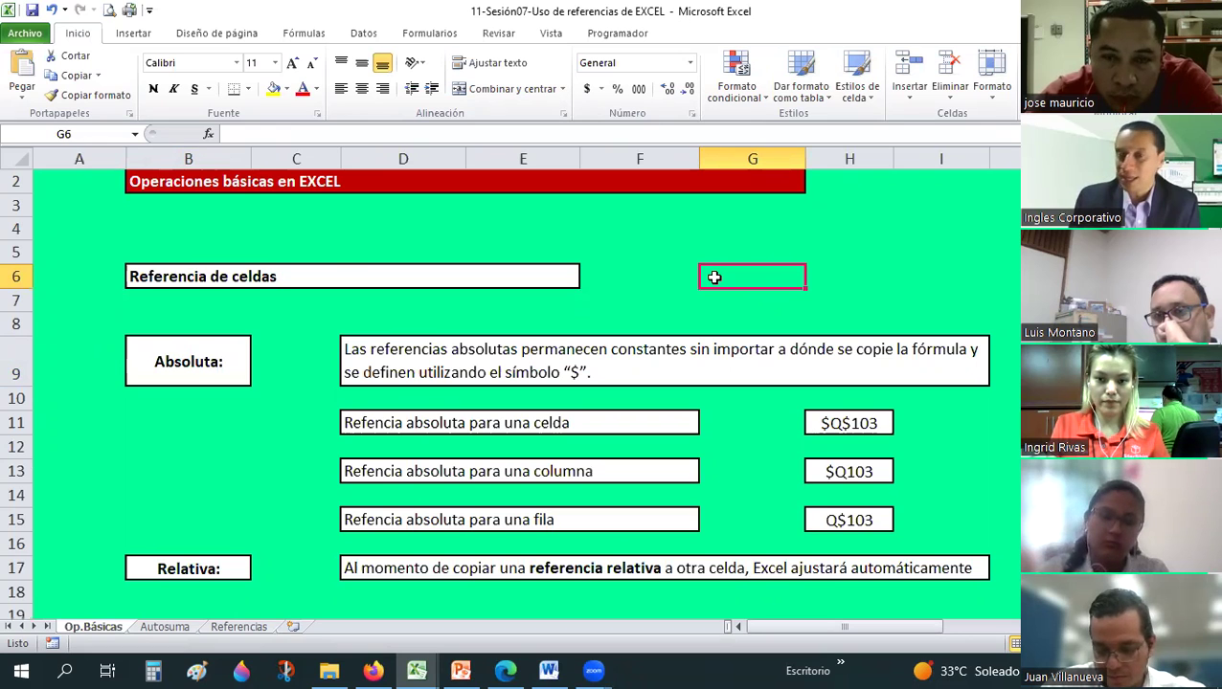
{"action": "scroll", "coordinate": [714, 277], "scroll_direction": "down", "scroll_amount": 1}
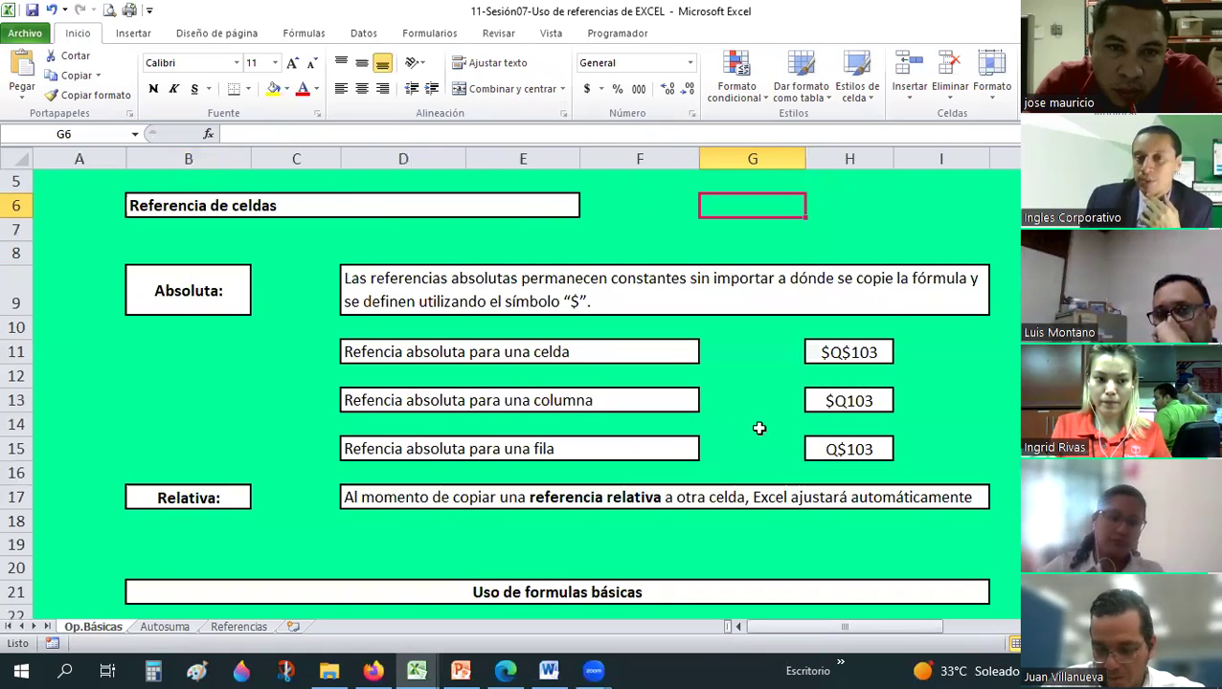
{"action": "scroll", "coordinate": [756, 426], "scroll_direction": "down", "scroll_amount": 1}
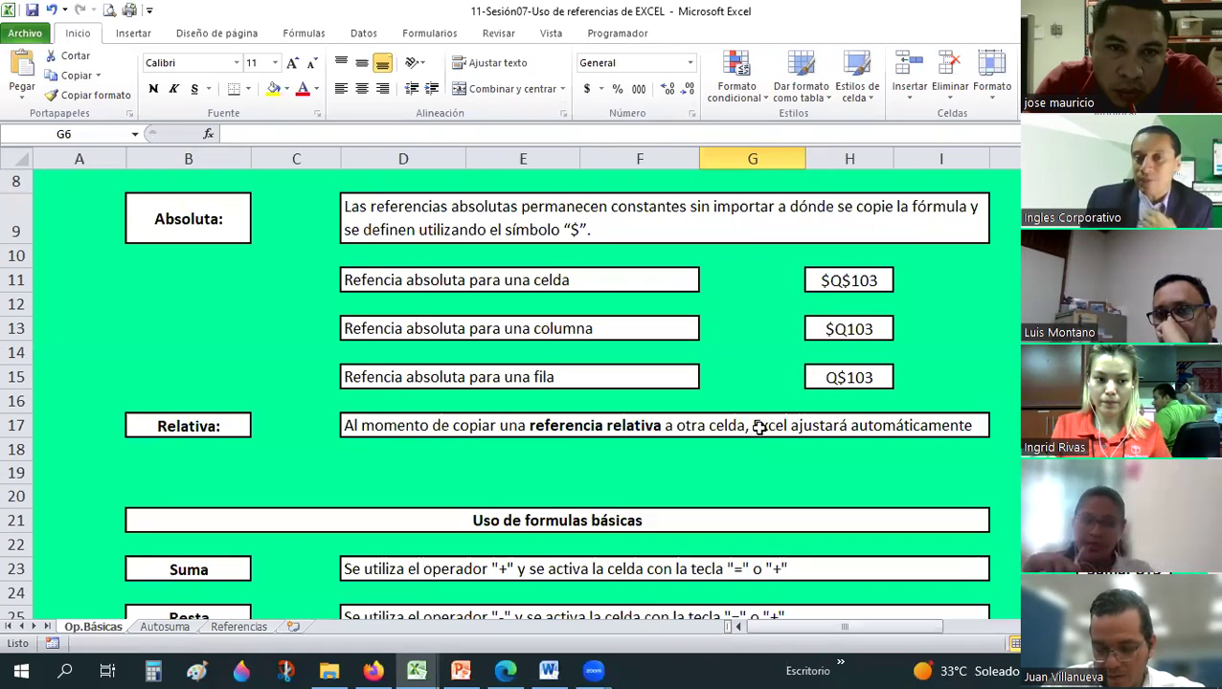
{"action": "left_click", "coordinate": [834, 287]}
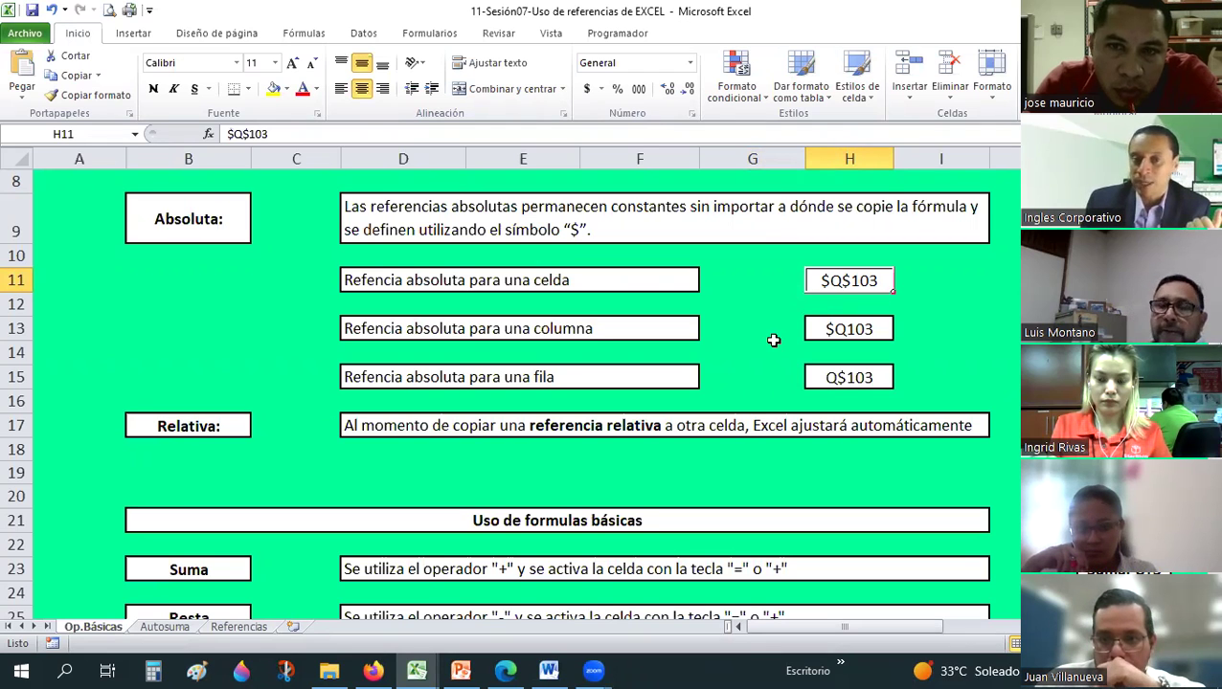
{"action": "left_click", "coordinate": [947, 328]}
{"action": "key", "text": "Return"}
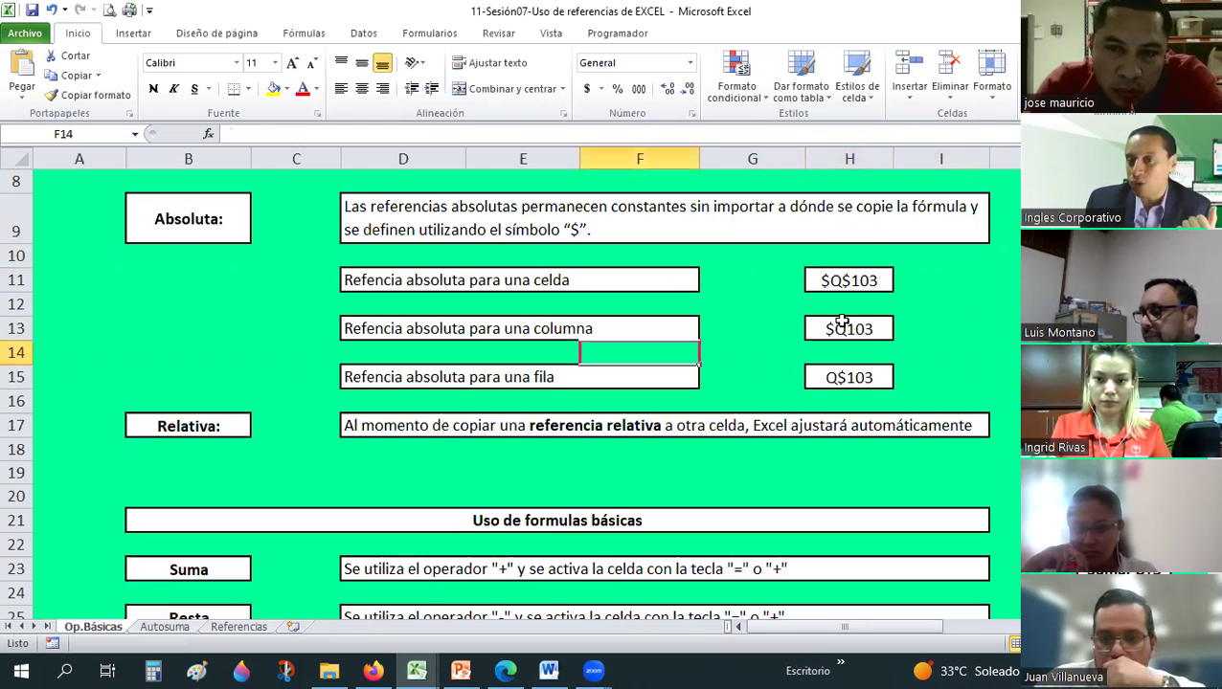
{"action": "left_click", "coordinate": [840, 322]}
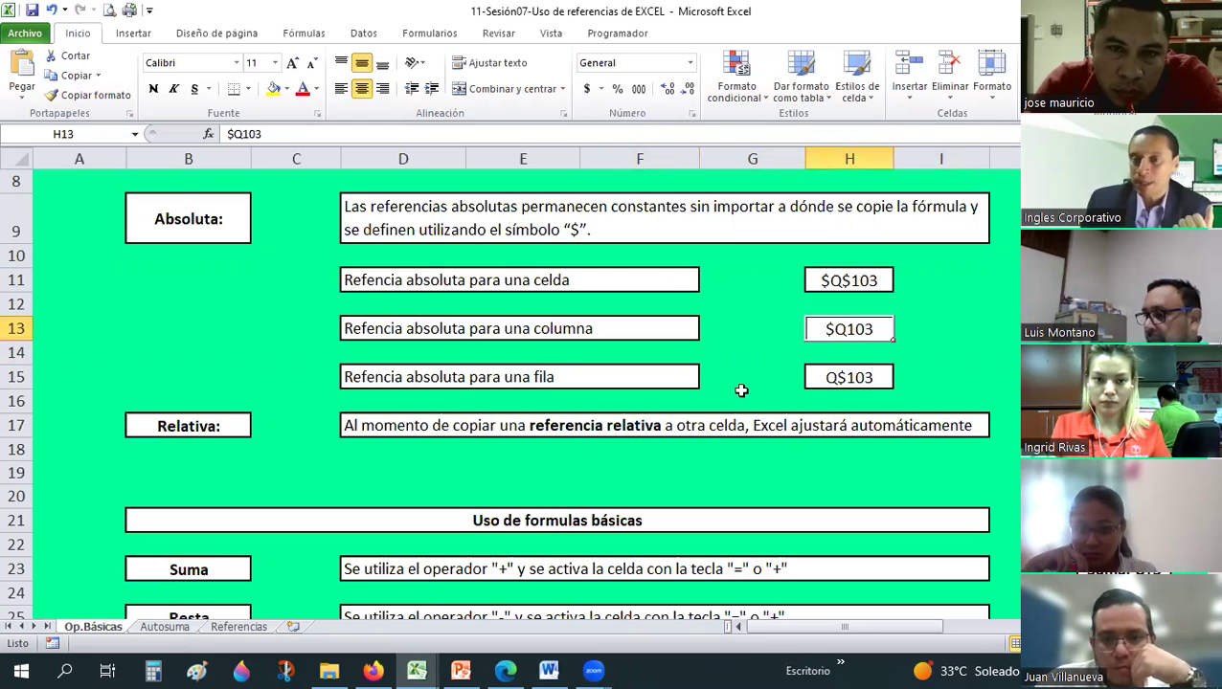
{"action": "left_click", "coordinate": [741, 356]}
{"action": "left_click", "coordinate": [862, 379]}
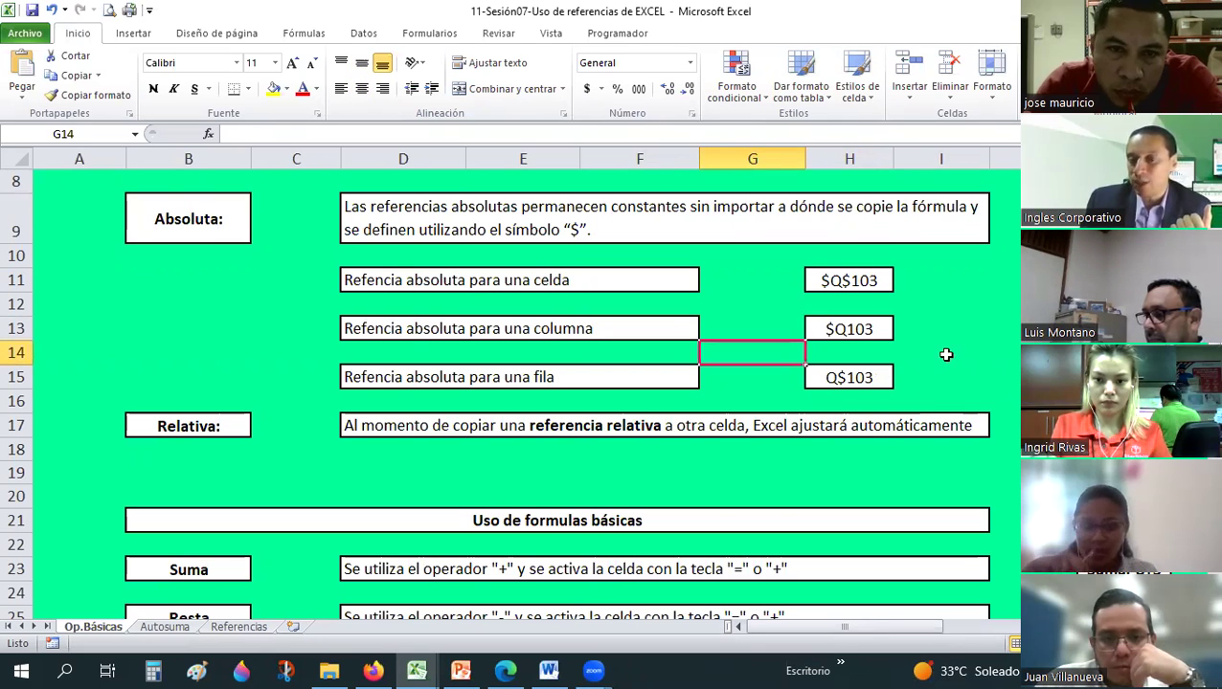
{"action": "left_click", "coordinate": [940, 347]}
Scroll past the D17 relative-reference note to the 'Uso de formulas básicas' section.
{"action": "scroll", "coordinate": [941, 333], "scroll_direction": "down", "scroll_amount": 1}
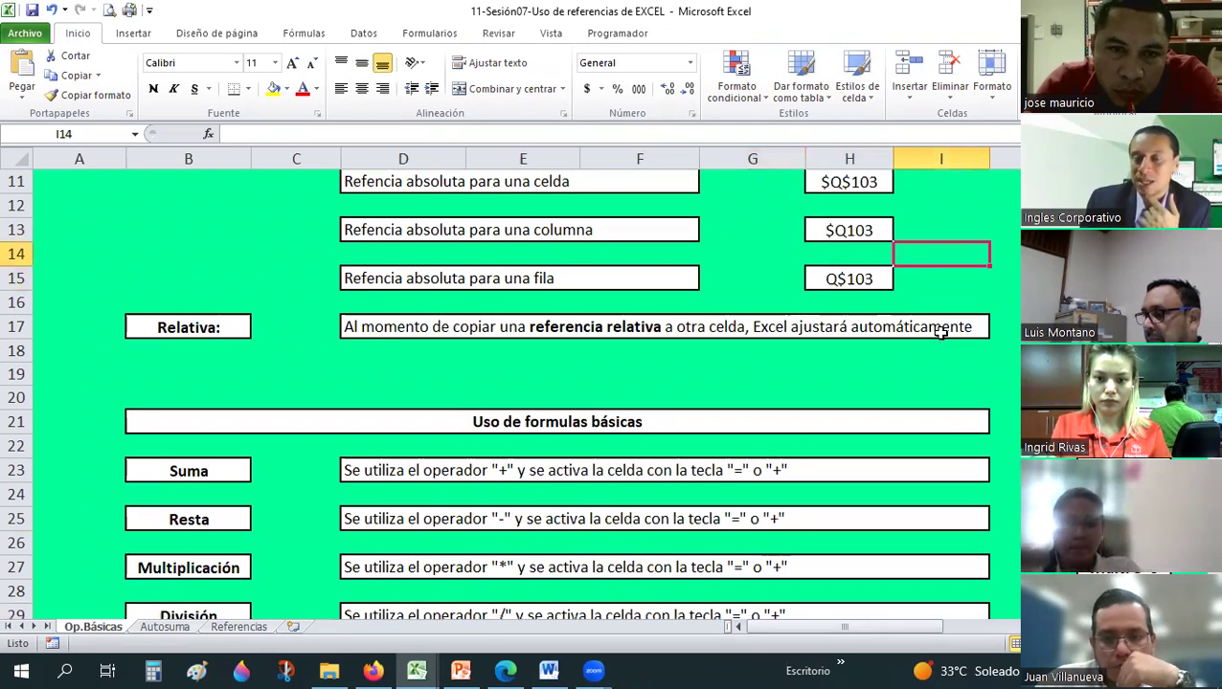
{"action": "scroll", "coordinate": [940, 332], "scroll_direction": "up", "scroll_amount": 1}
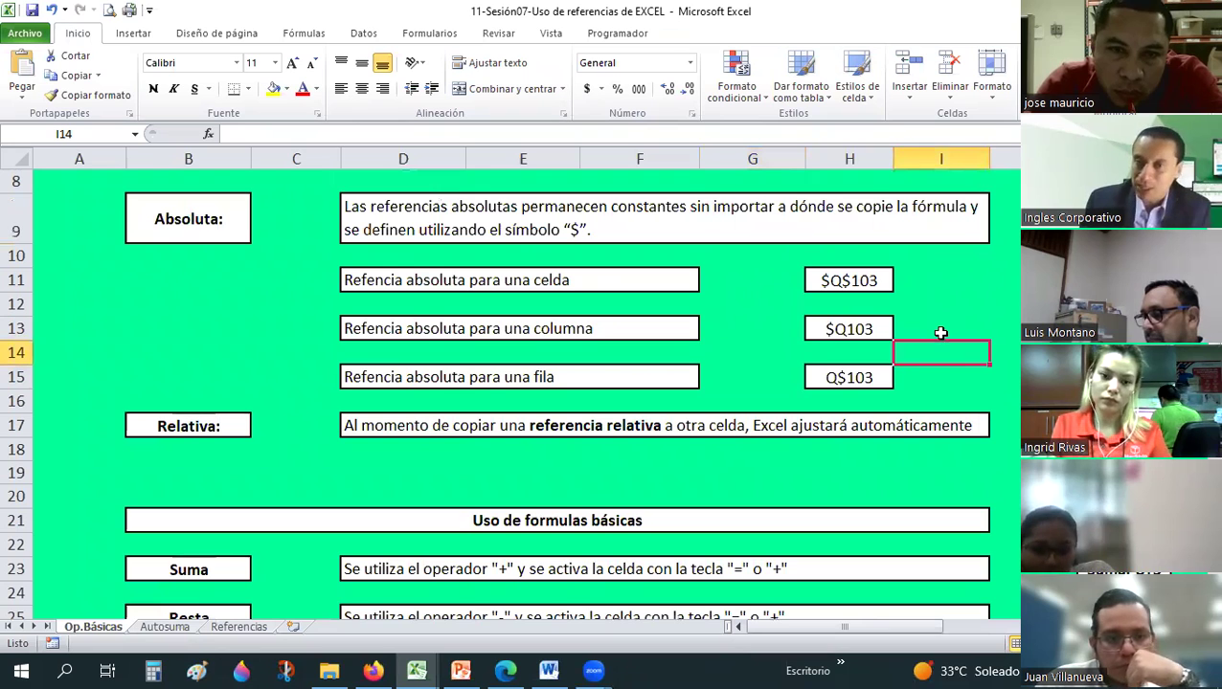
{"action": "scroll", "coordinate": [940, 332], "scroll_direction": "down", "scroll_amount": 2}
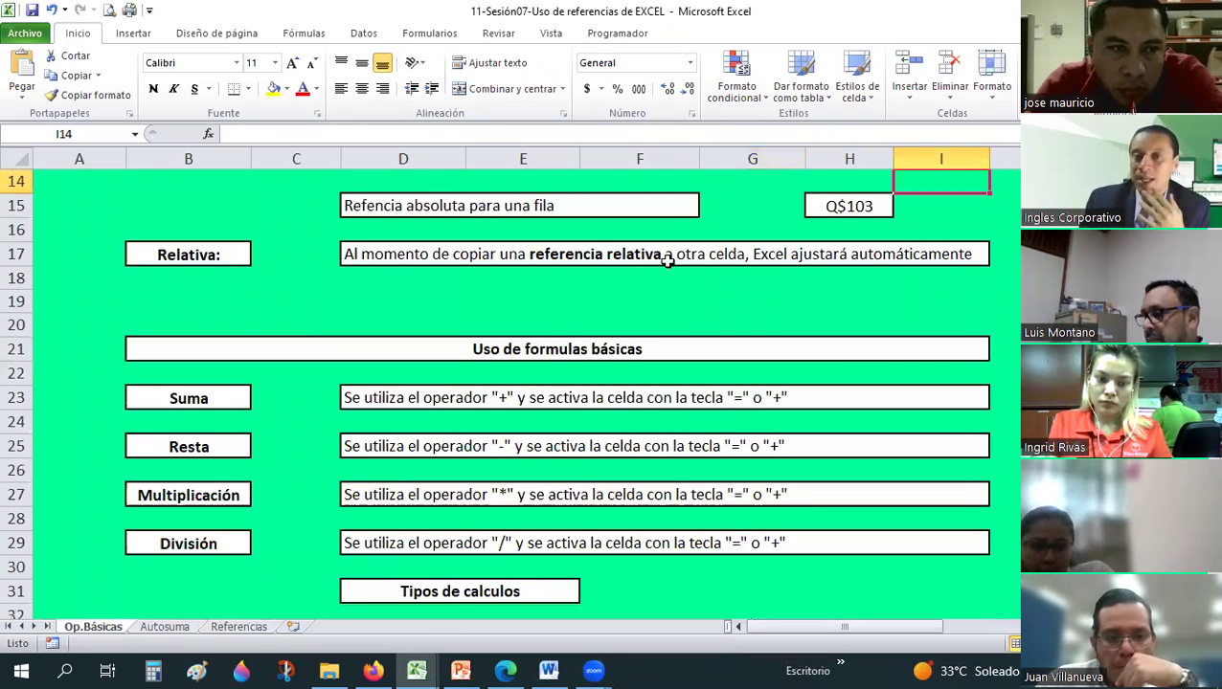
{"action": "left_click", "coordinate": [668, 261]}
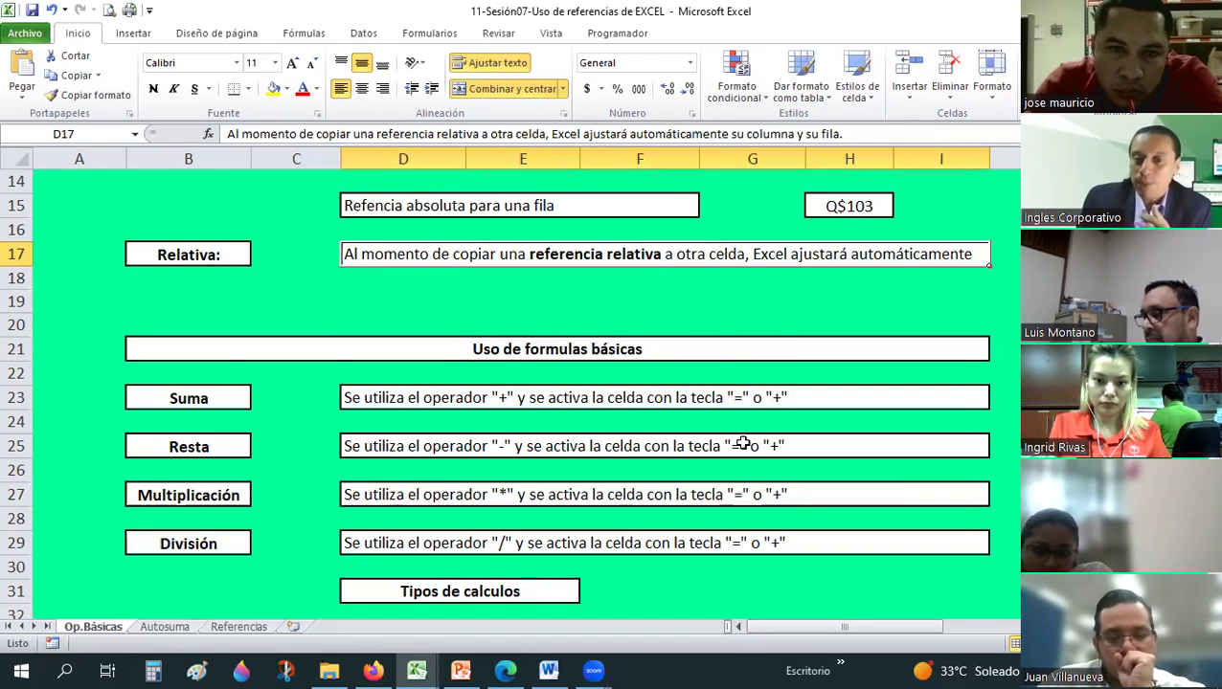
{"action": "scroll", "coordinate": [742, 443], "scroll_direction": "down", "scroll_amount": 2}
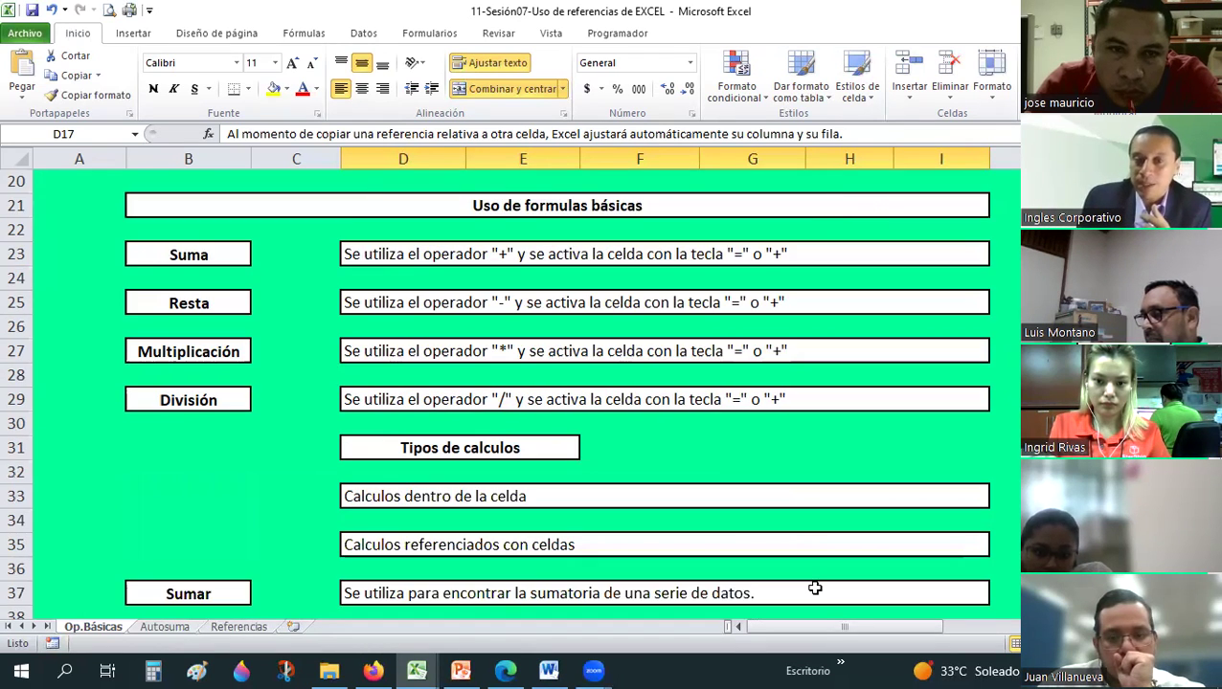
{"action": "left_click", "coordinate": [843, 630]}
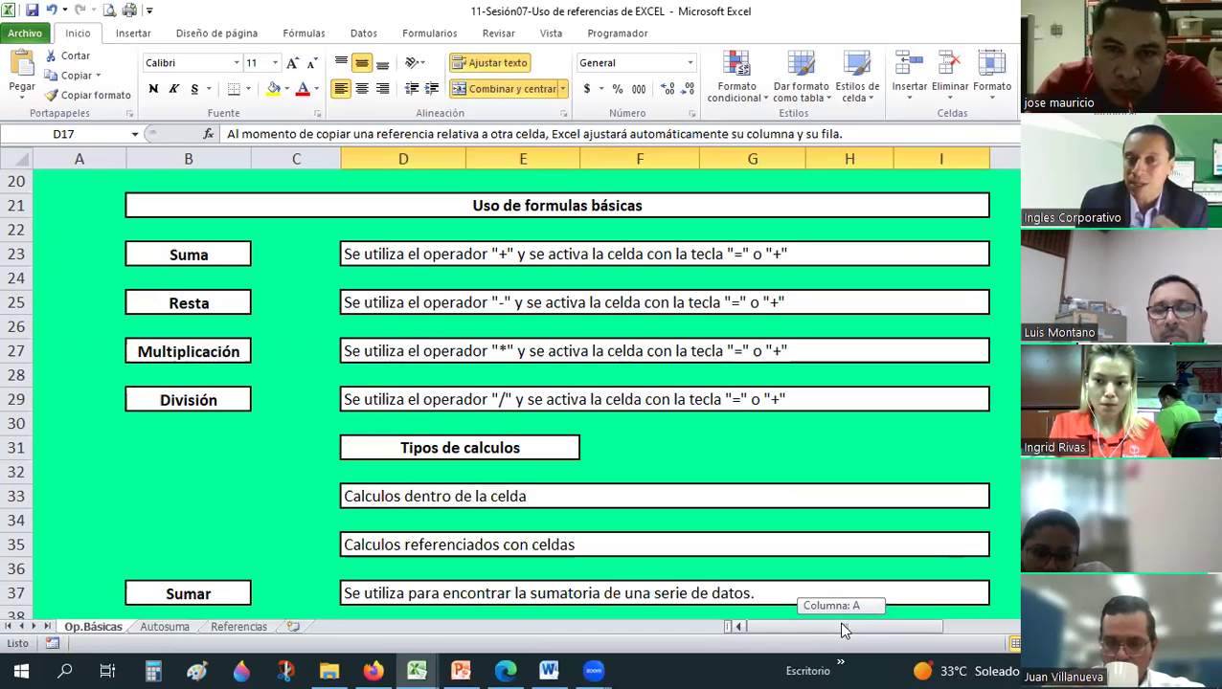
{"action": "left_click_drag", "start_coordinate": [843, 630], "coordinate": [855, 632]}
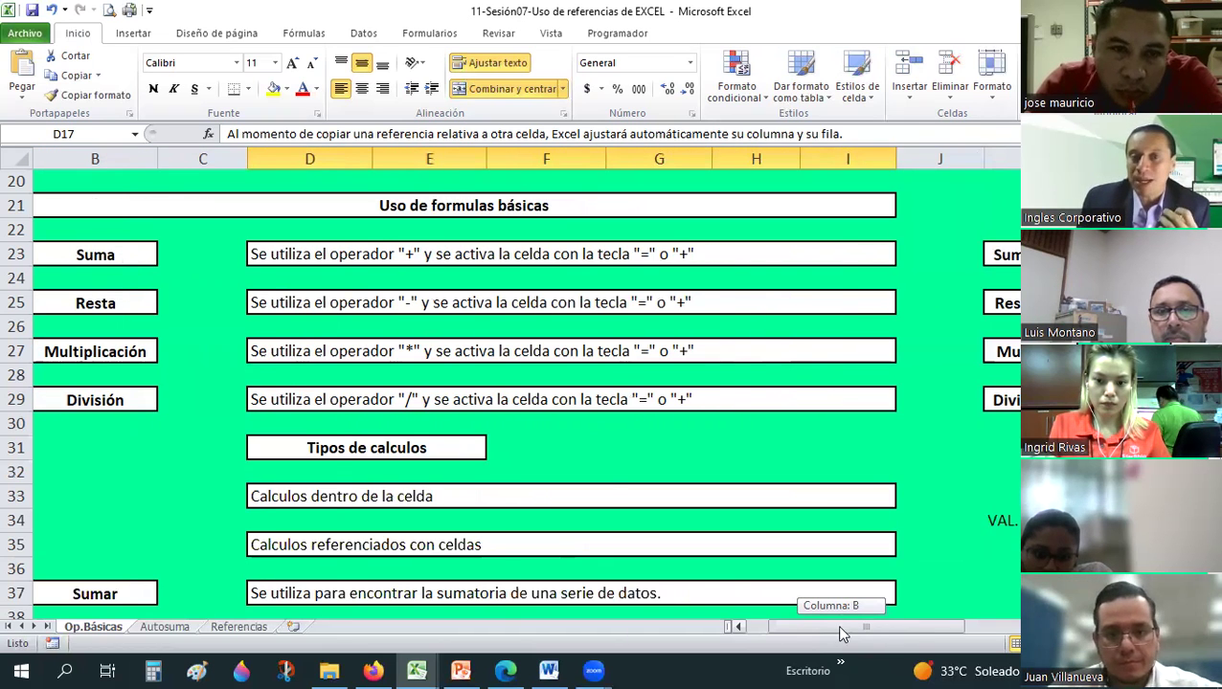
{"action": "left_click_drag", "start_coordinate": [855, 632], "coordinate": [836, 627]}
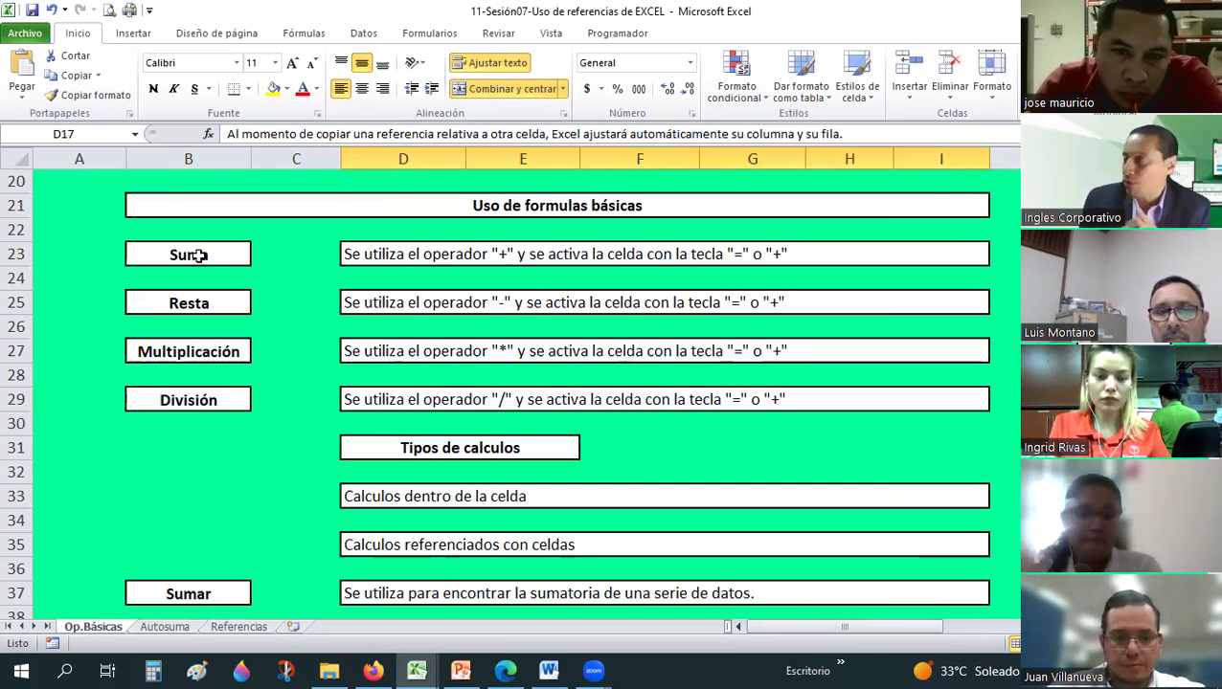
Put + in C23 beside Suma and a centred, enlarged − in C25 beside Resta.
{"action": "left_click", "coordinate": [199, 255]}
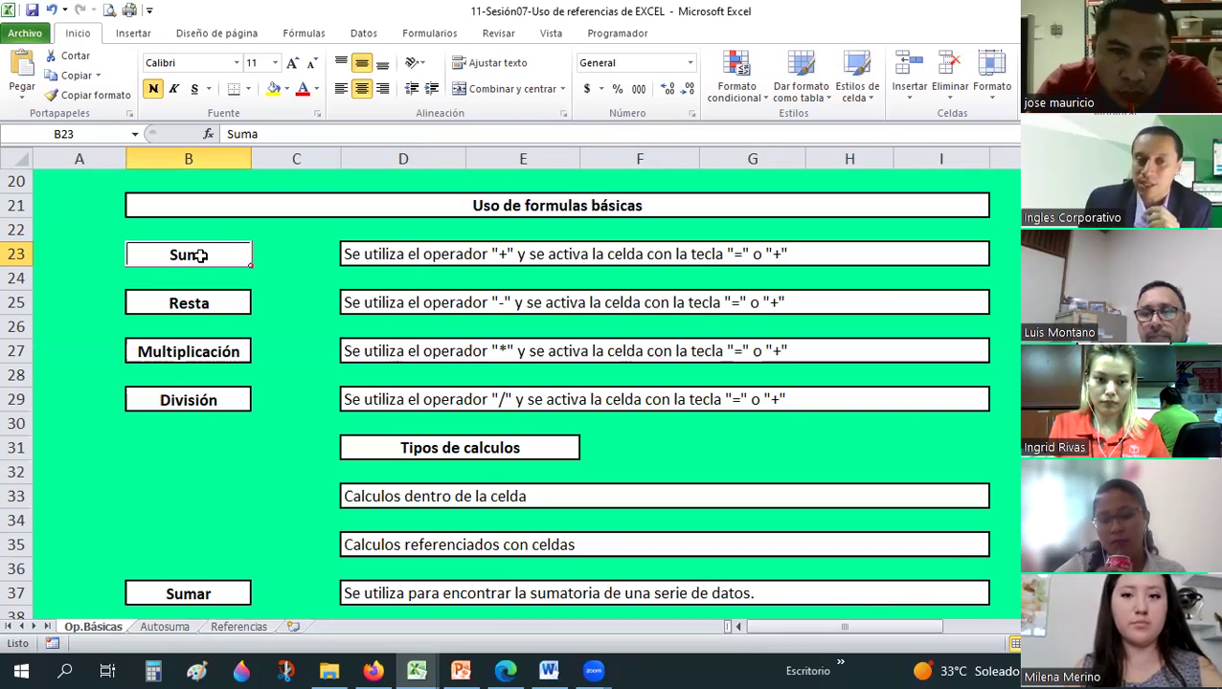
{"action": "left_click", "coordinate": [290, 251]}
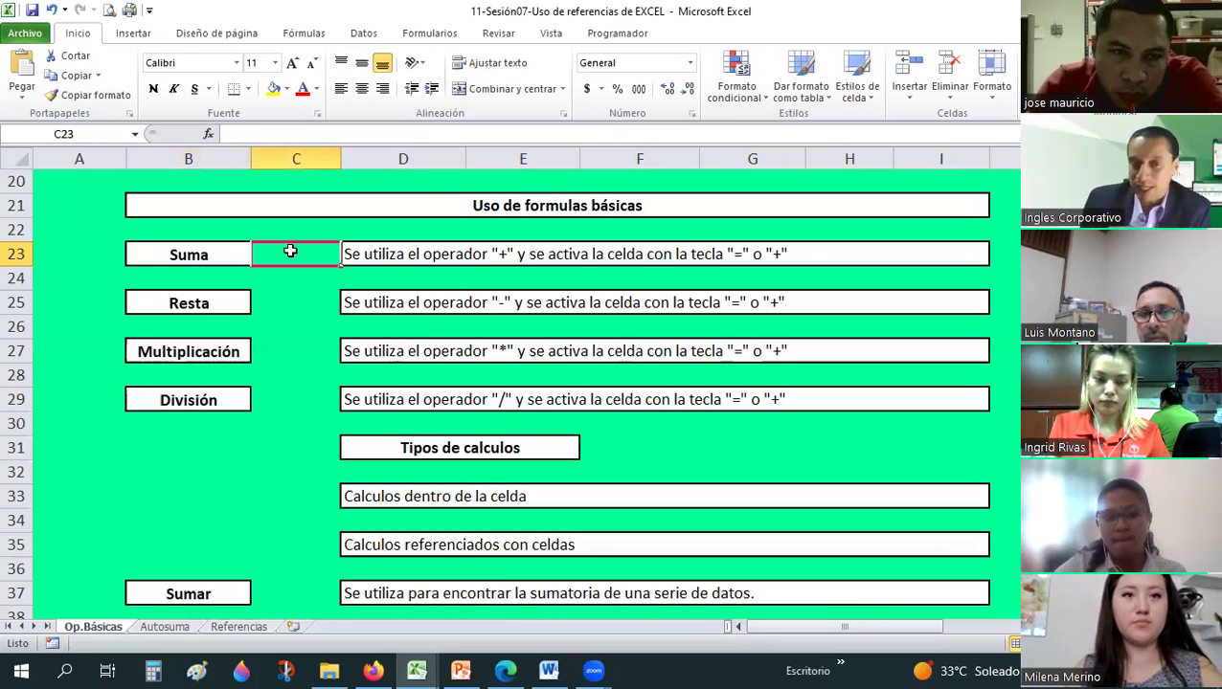
{"action": "type", "text": "+"}
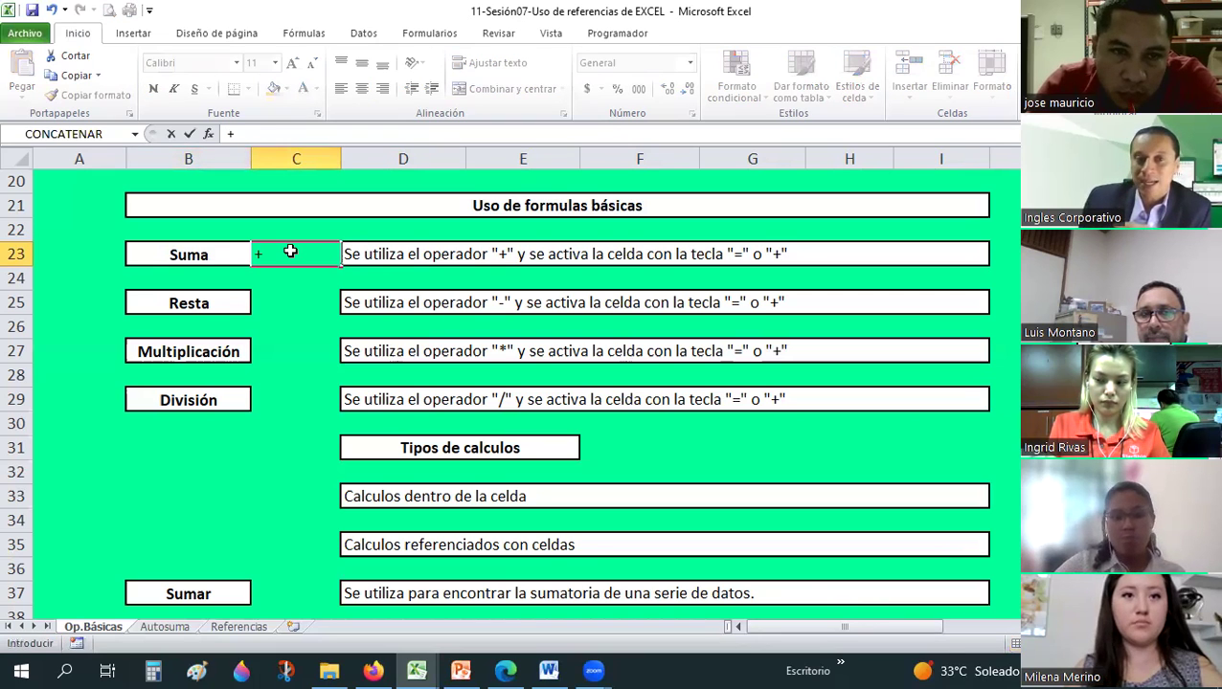
{"action": "key", "text": "Return"}
{"action": "key", "text": "Return"}
{"action": "type", "text": "-"}
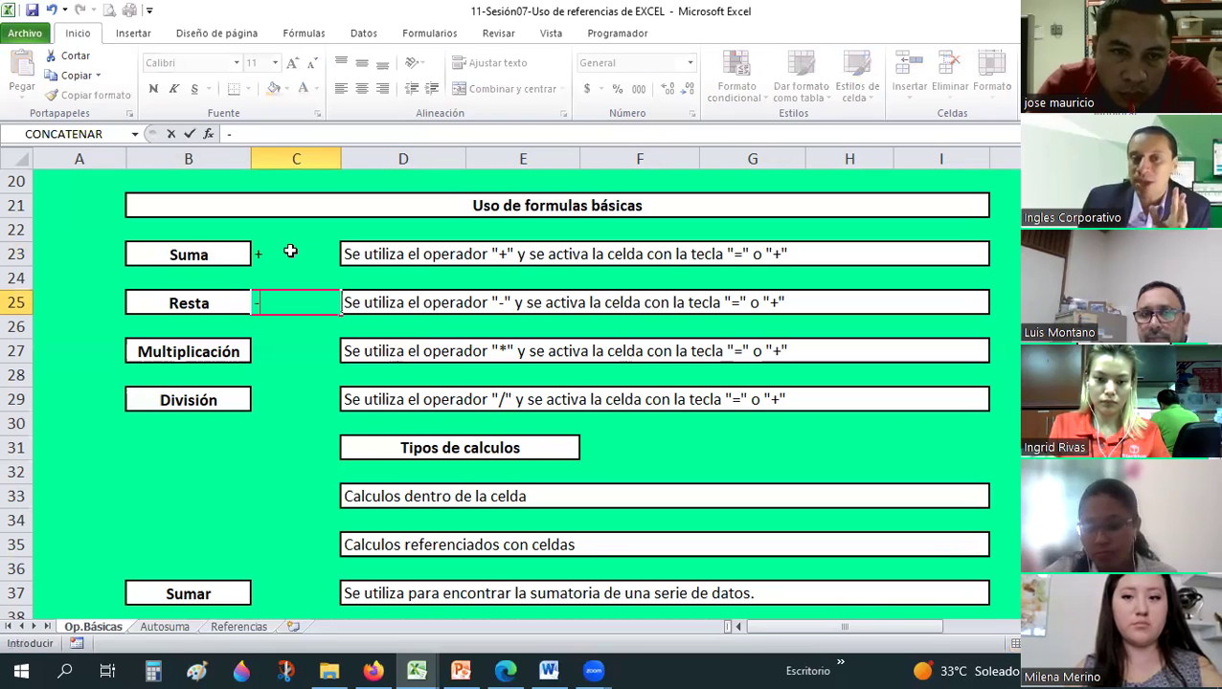
{"action": "key", "text": "Return"}
{"action": "key", "text": "Up"}
{"action": "left_click", "coordinate": [114, 98]}
{"action": "left_click", "coordinate": [362, 89]}
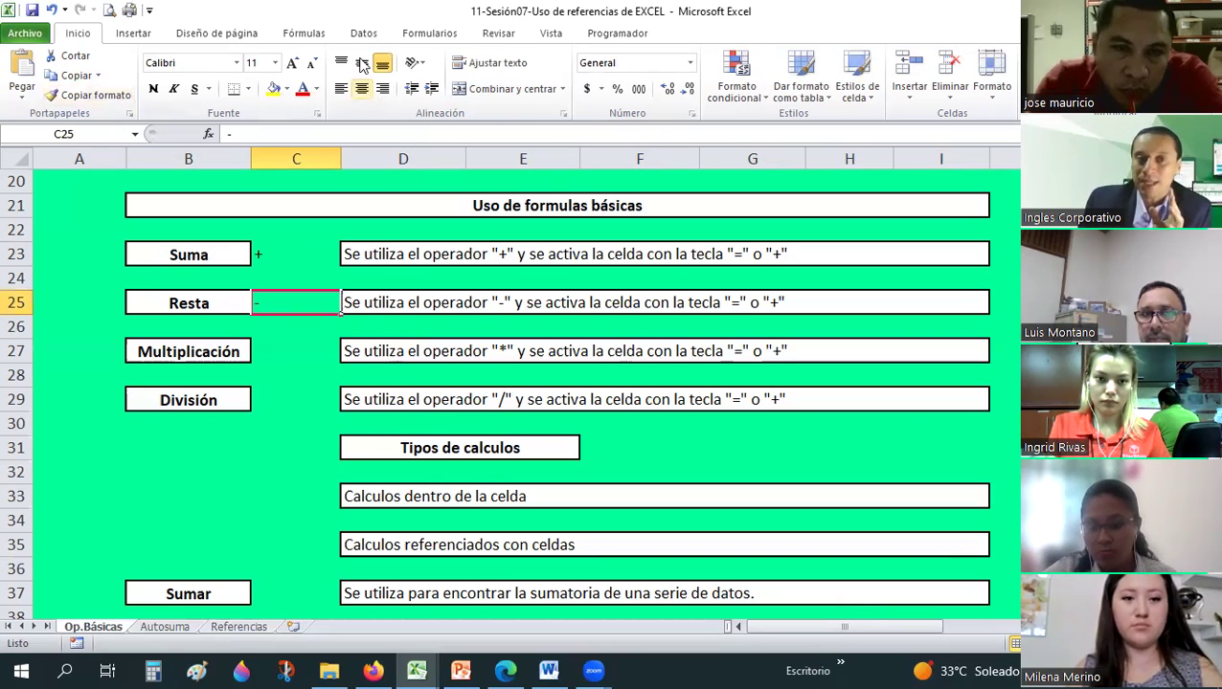
{"action": "left_click", "coordinate": [293, 63]}
{"action": "key", "text": "Down"}
Put a centred * in C27 beside Multiplicación, replacing the initial x.
{"action": "left_click", "coordinate": [286, 317]}
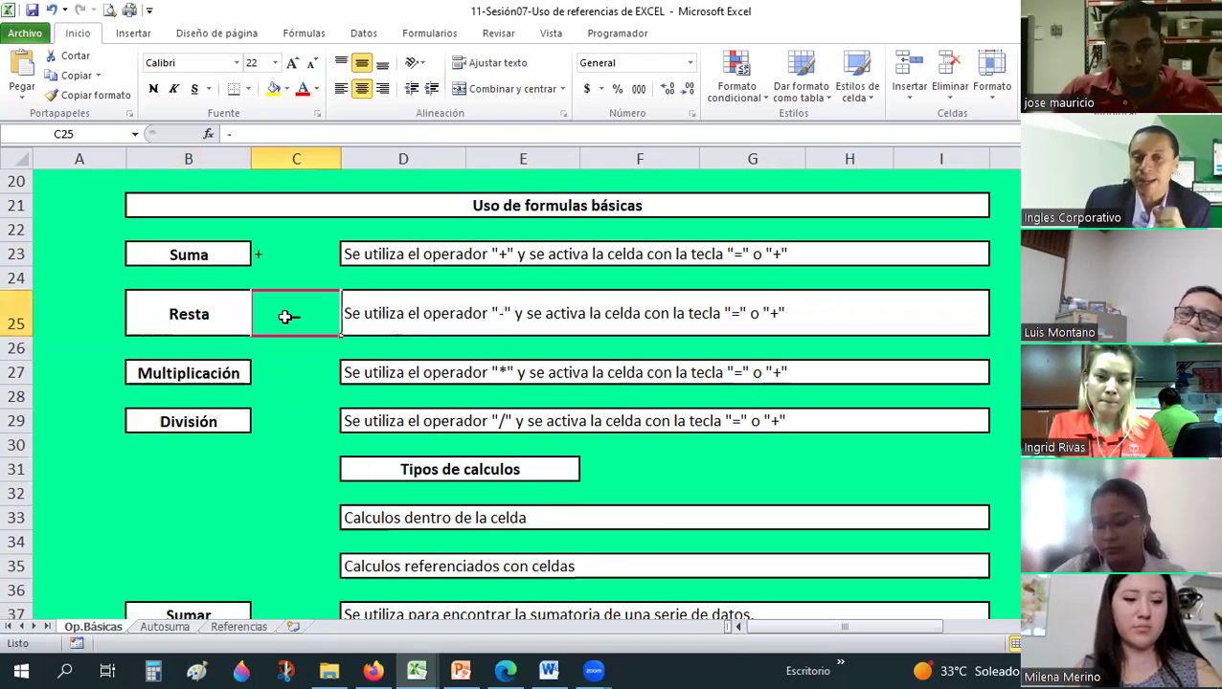
{"action": "left_click", "coordinate": [280, 375]}
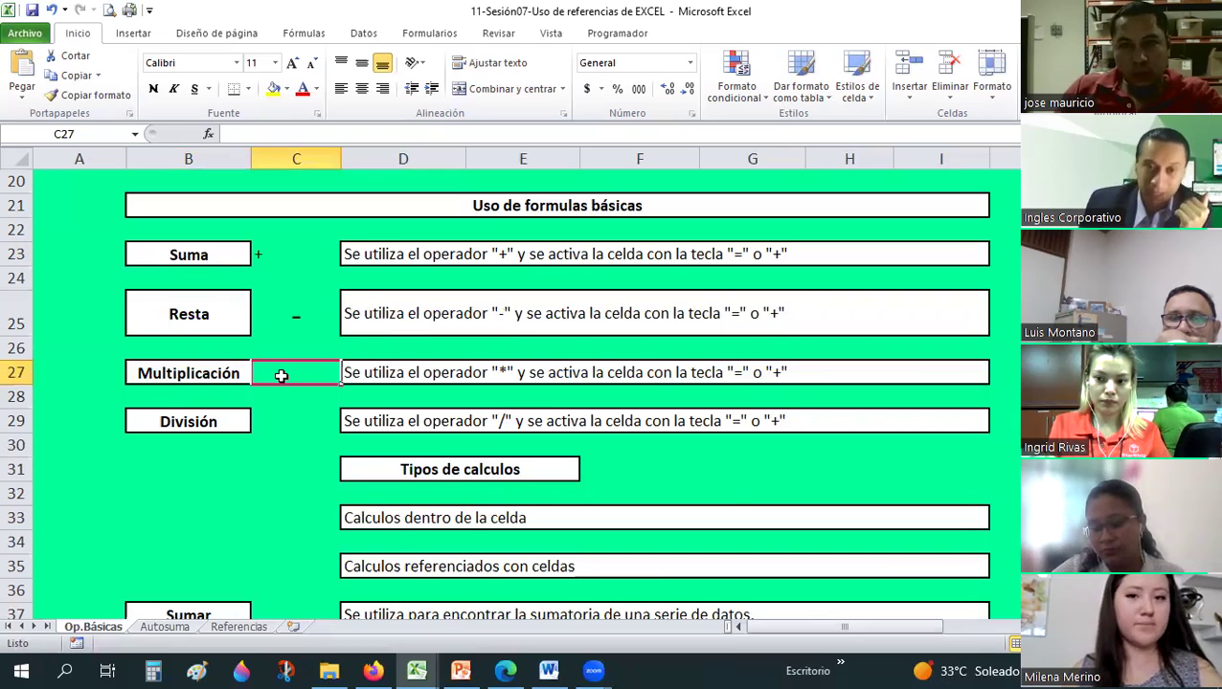
{"action": "type", "text": "x"}
{"action": "key", "text": "Return"}
{"action": "left_click", "coordinate": [280, 375]}
{"action": "type", "text": "*"}
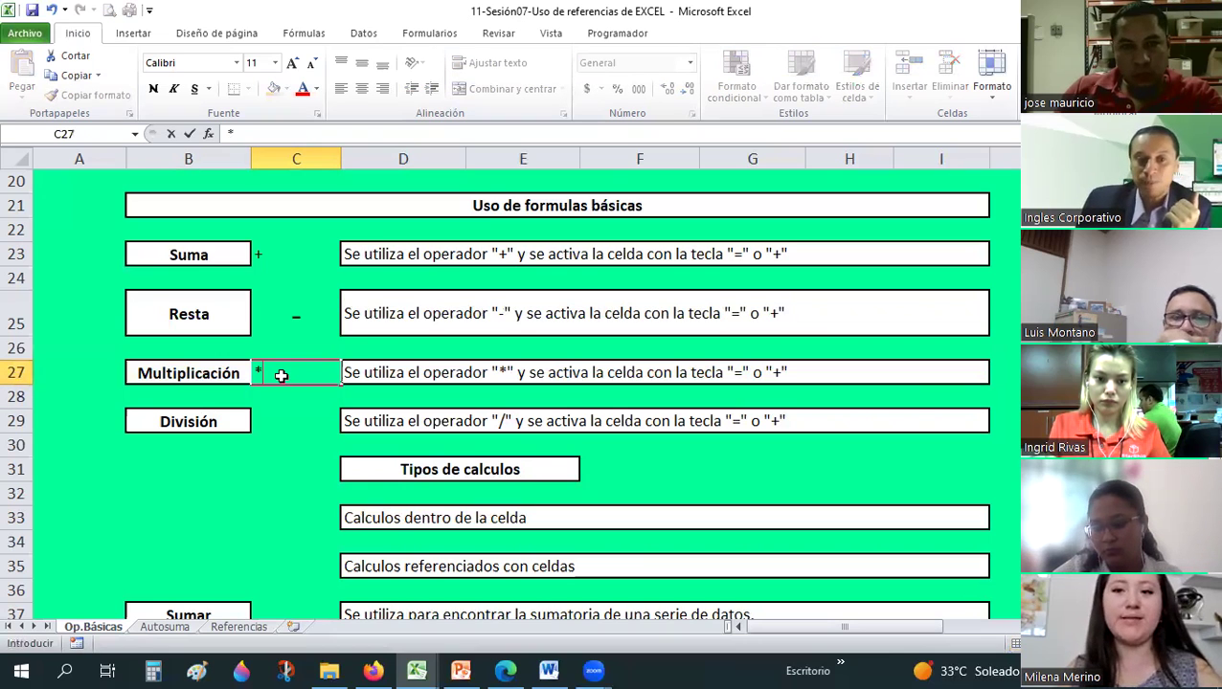
{"action": "key", "text": "Return"}
{"action": "key", "text": "Up"}
{"action": "left_click", "coordinate": [361, 88]}
{"action": "left_click", "coordinate": [361, 62]}
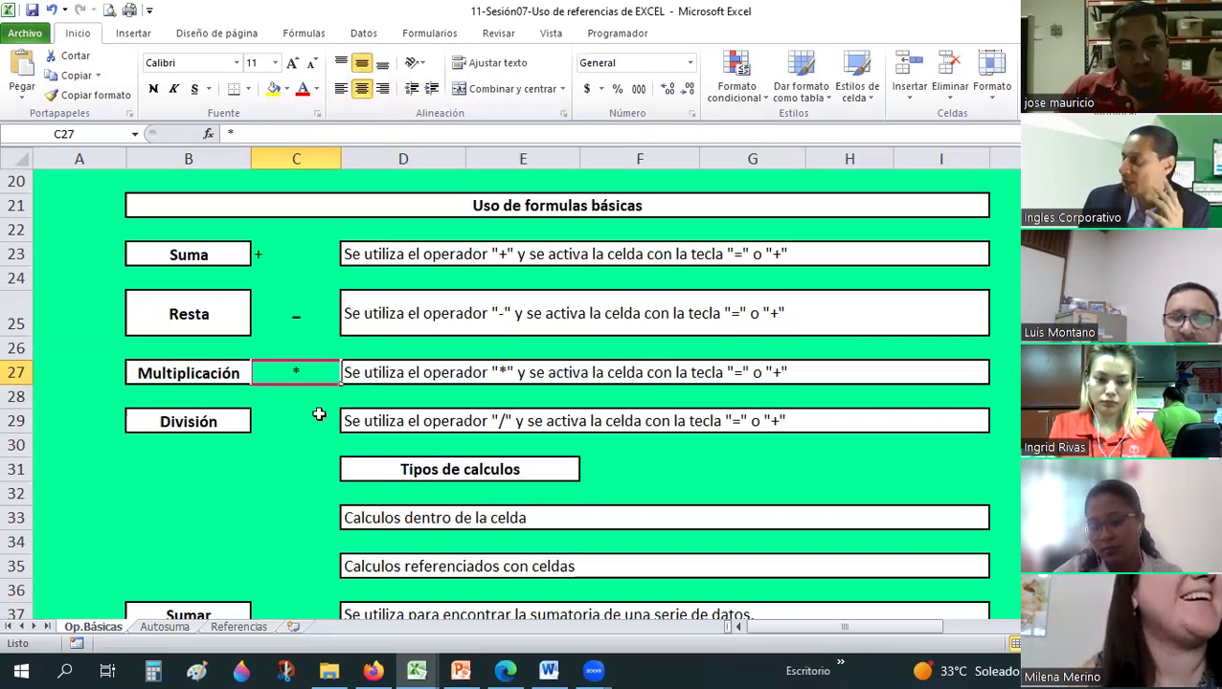
{"action": "left_click", "coordinate": [319, 415]}
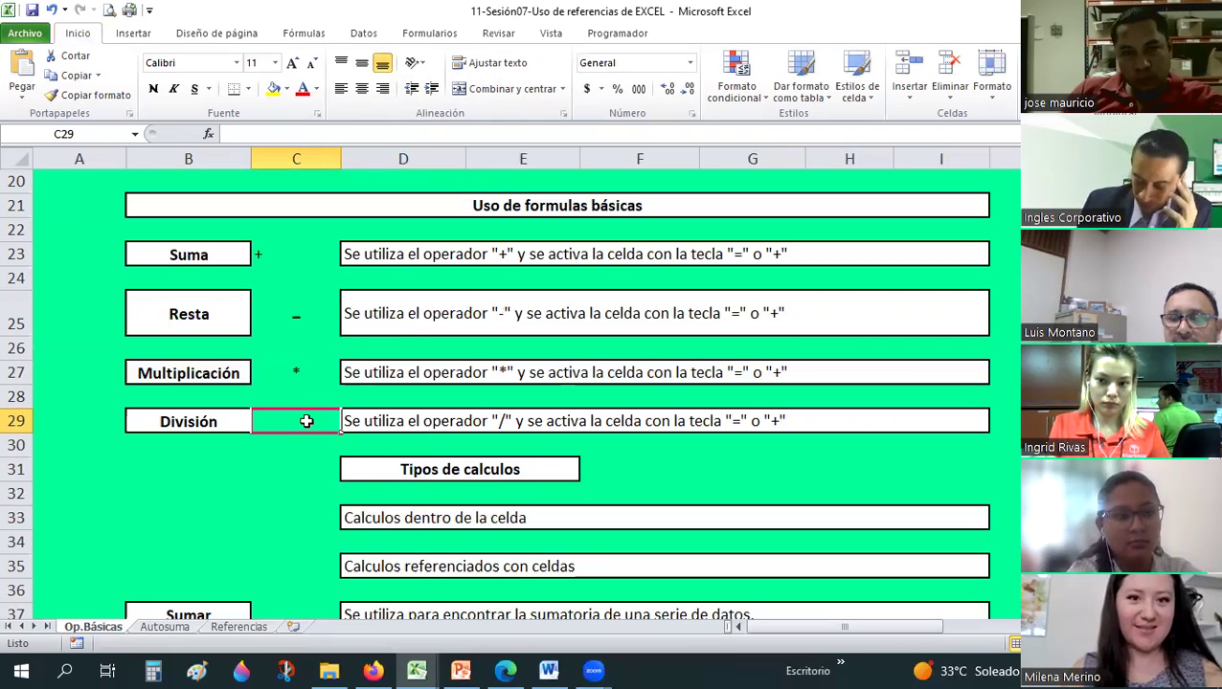
{"action": "type", "text": "9/8"}
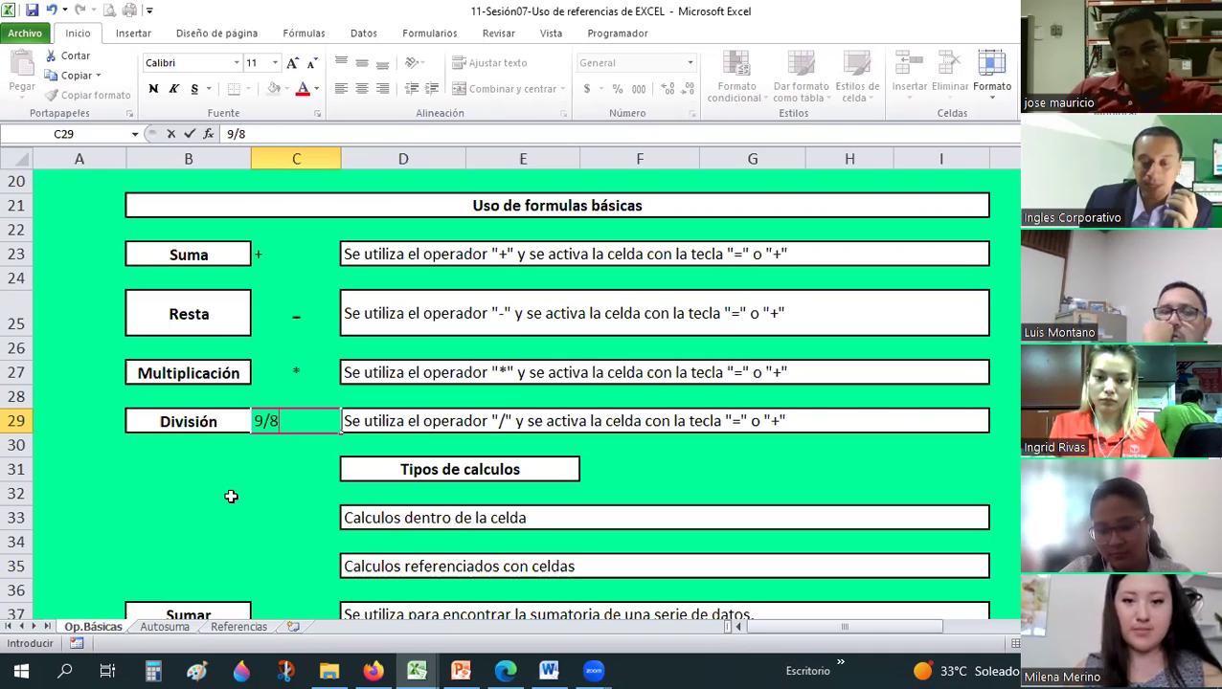
{"action": "key", "text": "ctrl+Return"}
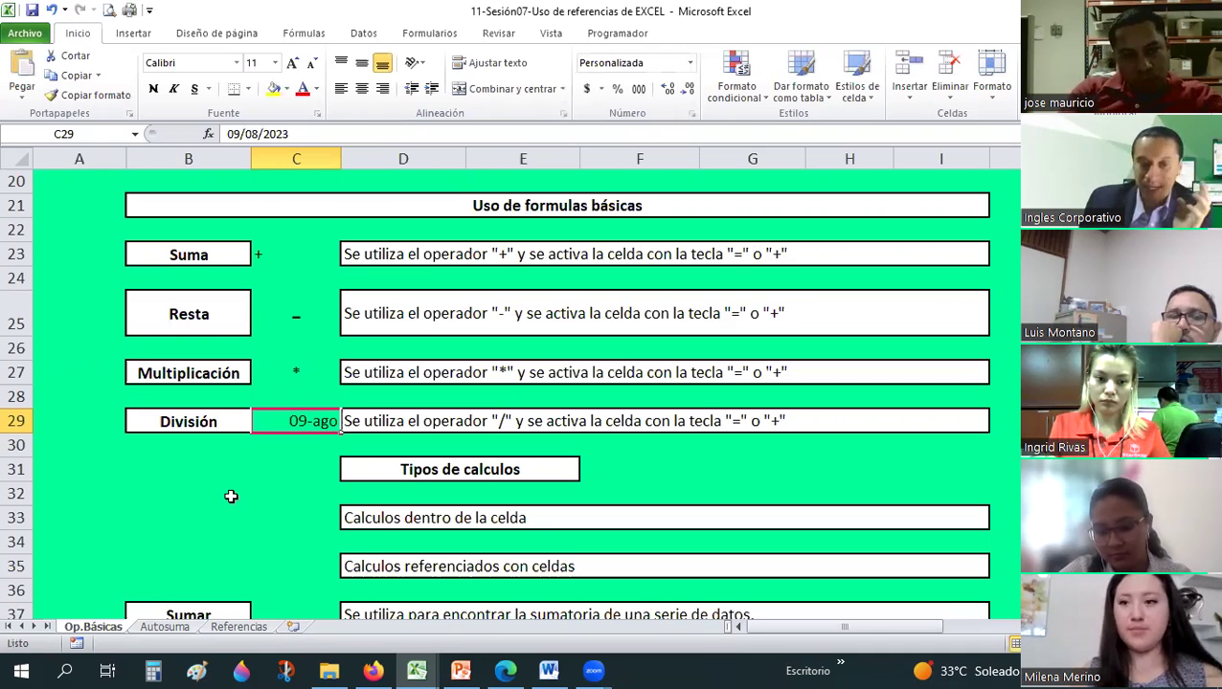
{"action": "type", "text": "9/"}
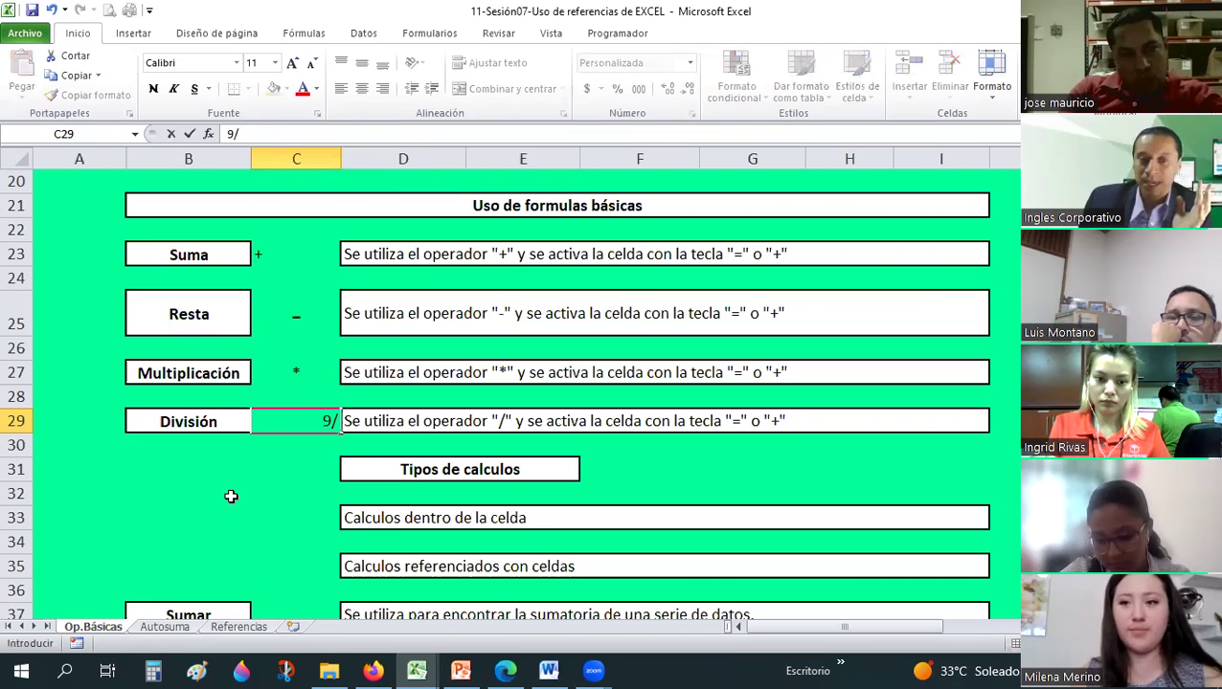
{"action": "key", "text": "Left"}
{"action": "key", "text": "Right"}
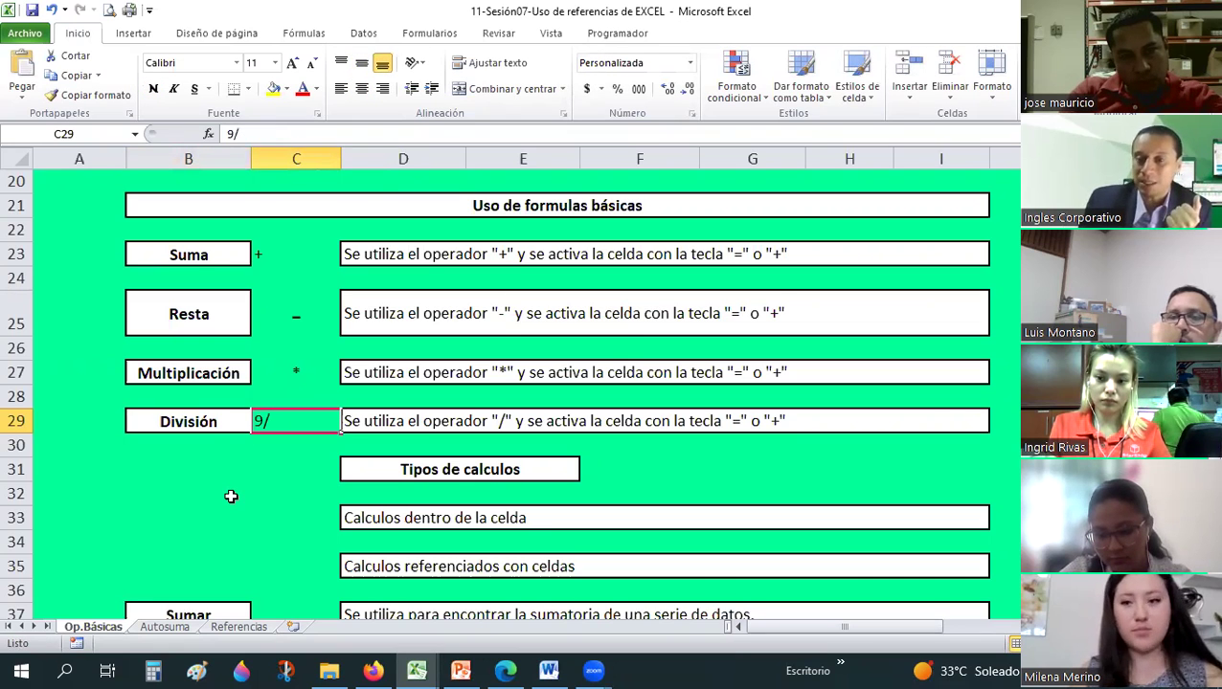
{"action": "scroll", "coordinate": [325, 436], "scroll_direction": "down", "scroll_amount": 2}
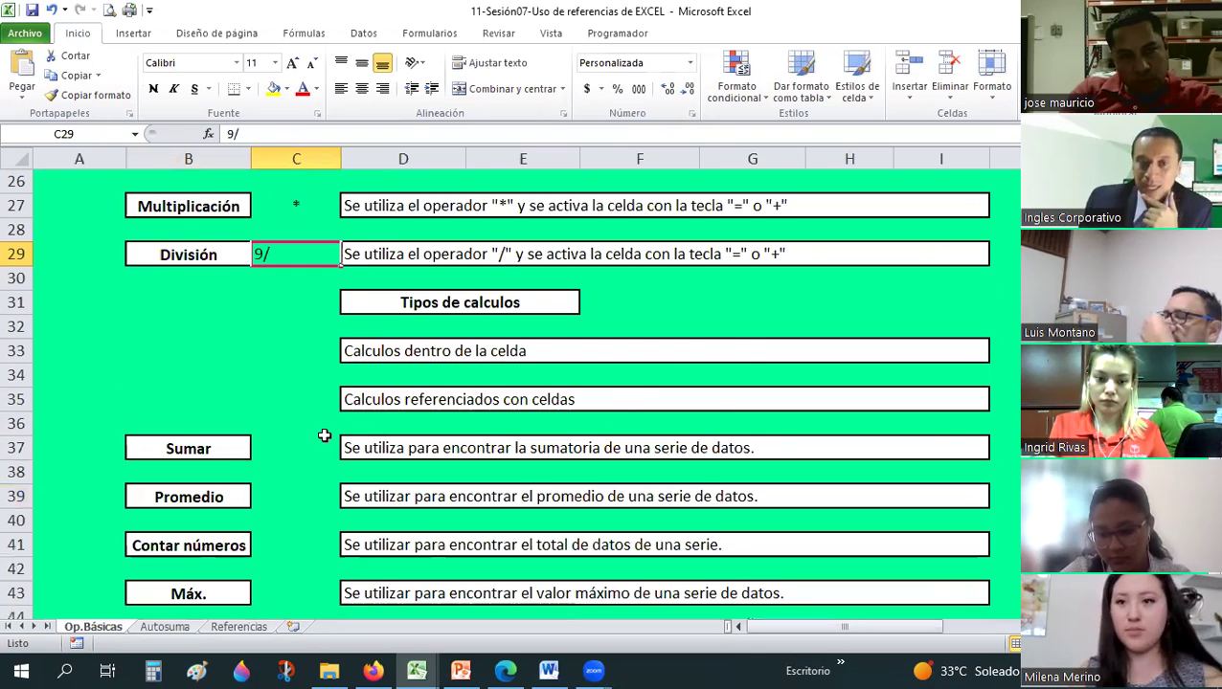
{"action": "scroll", "coordinate": [324, 436], "scroll_direction": "down", "scroll_amount": 2}
{"action": "scroll", "coordinate": [325, 436], "scroll_direction": "up", "scroll_amount": 1}
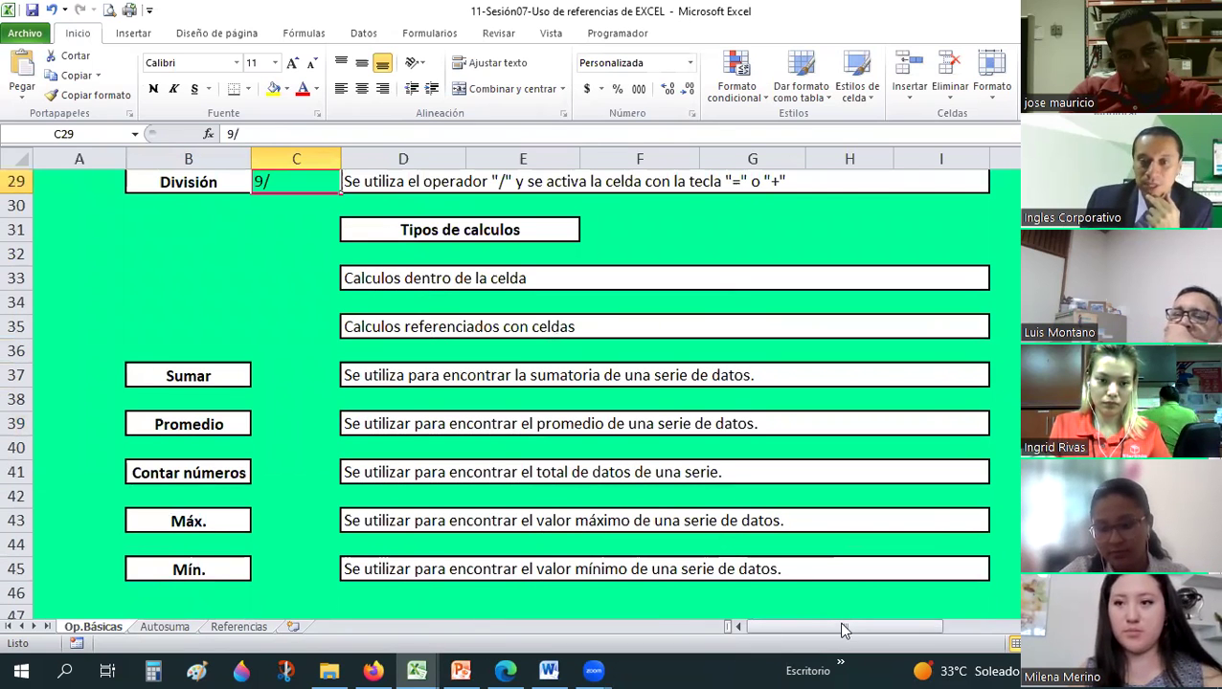
{"action": "scroll", "coordinate": [815, 498], "scroll_direction": "right", "scroll_amount": 2}
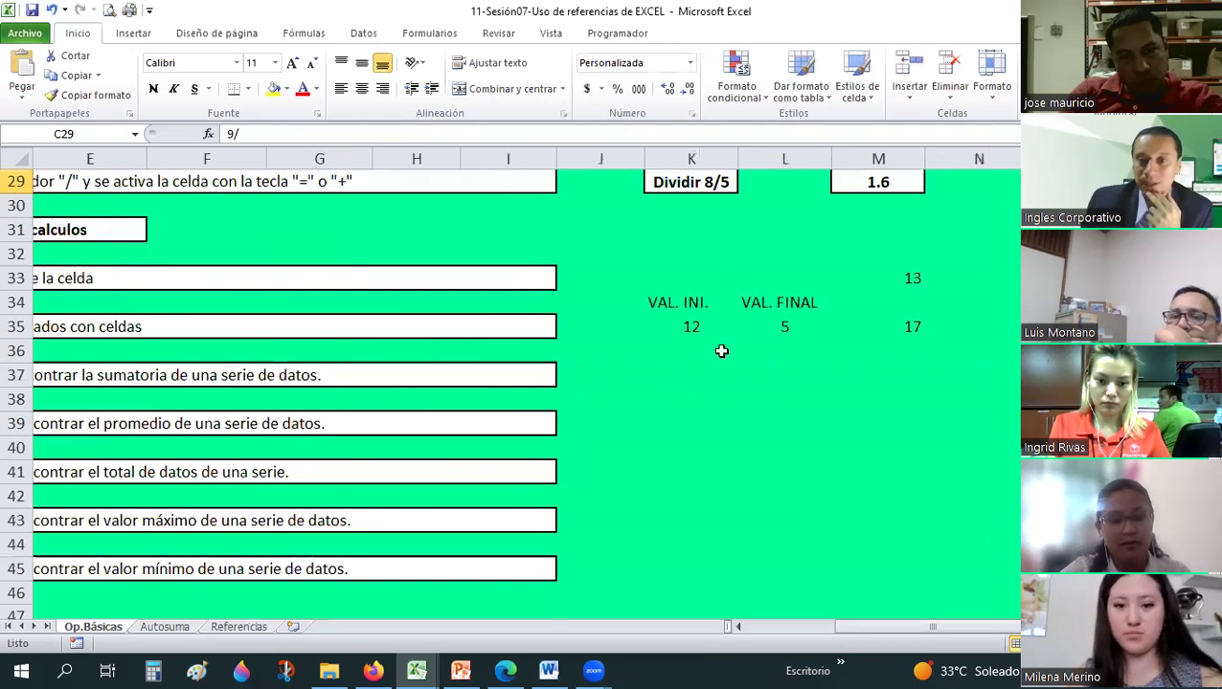
{"action": "scroll", "coordinate": [723, 349], "scroll_direction": "up", "scroll_amount": 3}
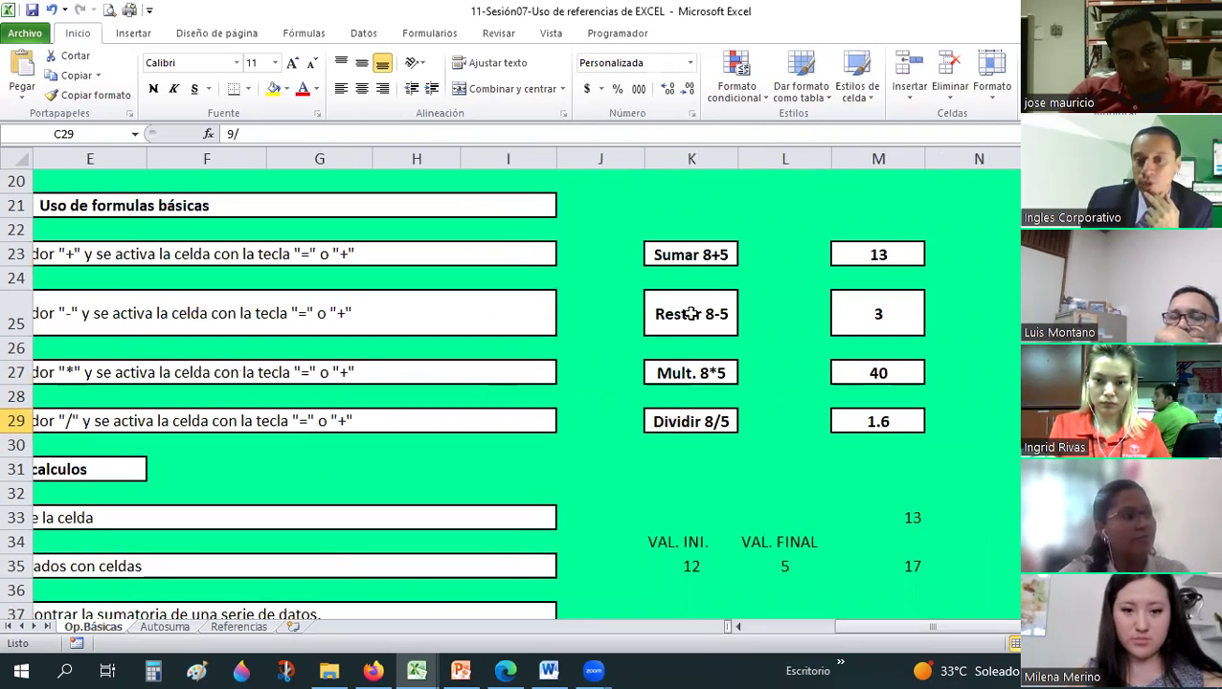
{"action": "left_click", "coordinate": [690, 254]}
{"action": "key", "text": "Down"}
{"action": "key", "text": "Down"}
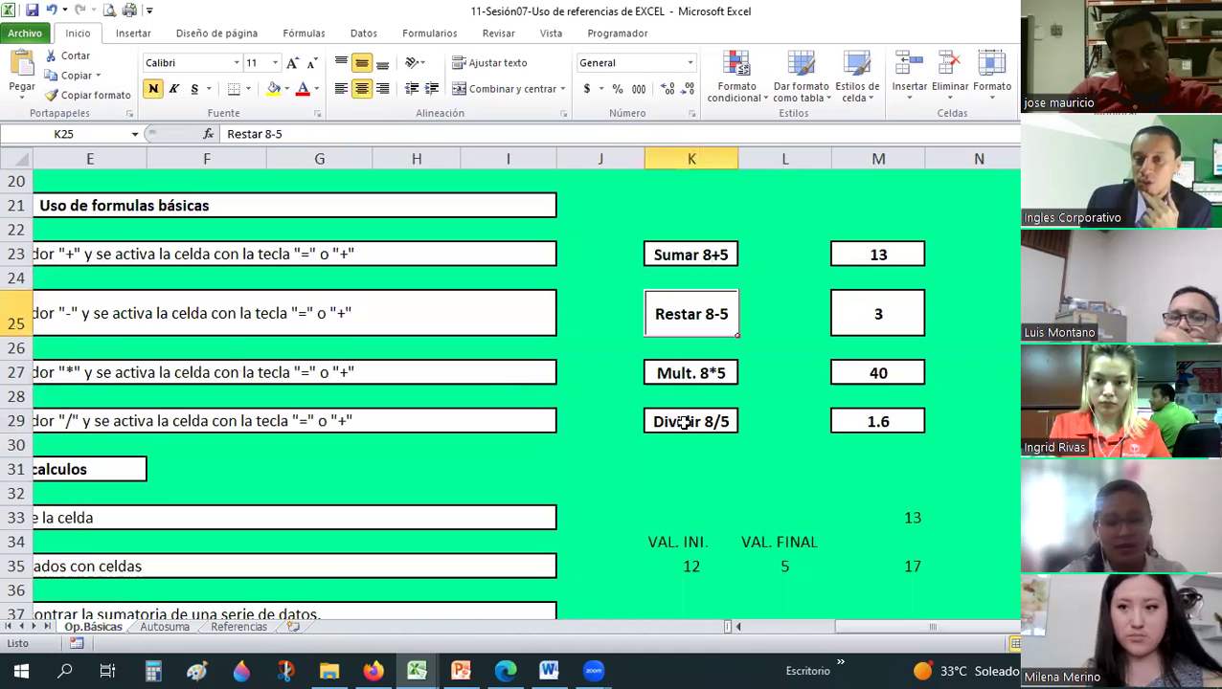
{"action": "key", "text": "Down"}
{"action": "key", "text": "Down"}
{"action": "key", "text": "Down"}
{"action": "key", "text": "Down"}
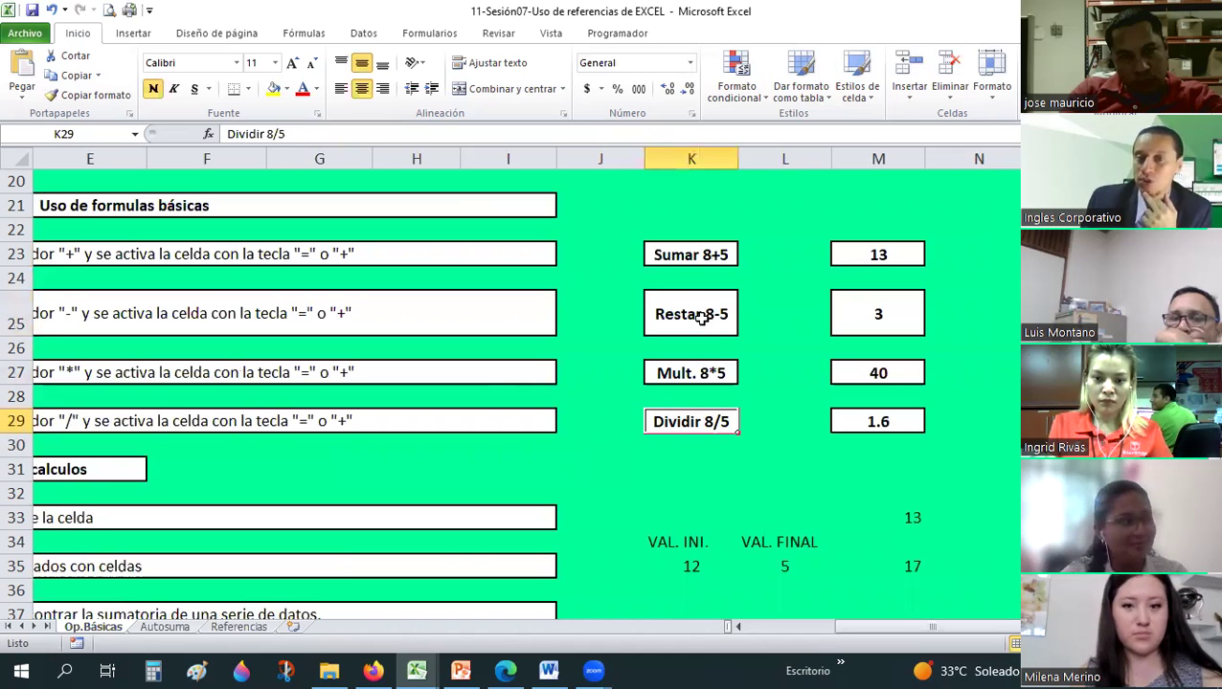
{"action": "key", "text": "Up"}
{"action": "key", "text": "Up"}
{"action": "key", "text": "Up"}
{"action": "key", "text": "Down"}
{"action": "key", "text": "Down"}
{"action": "key", "text": "Down"}
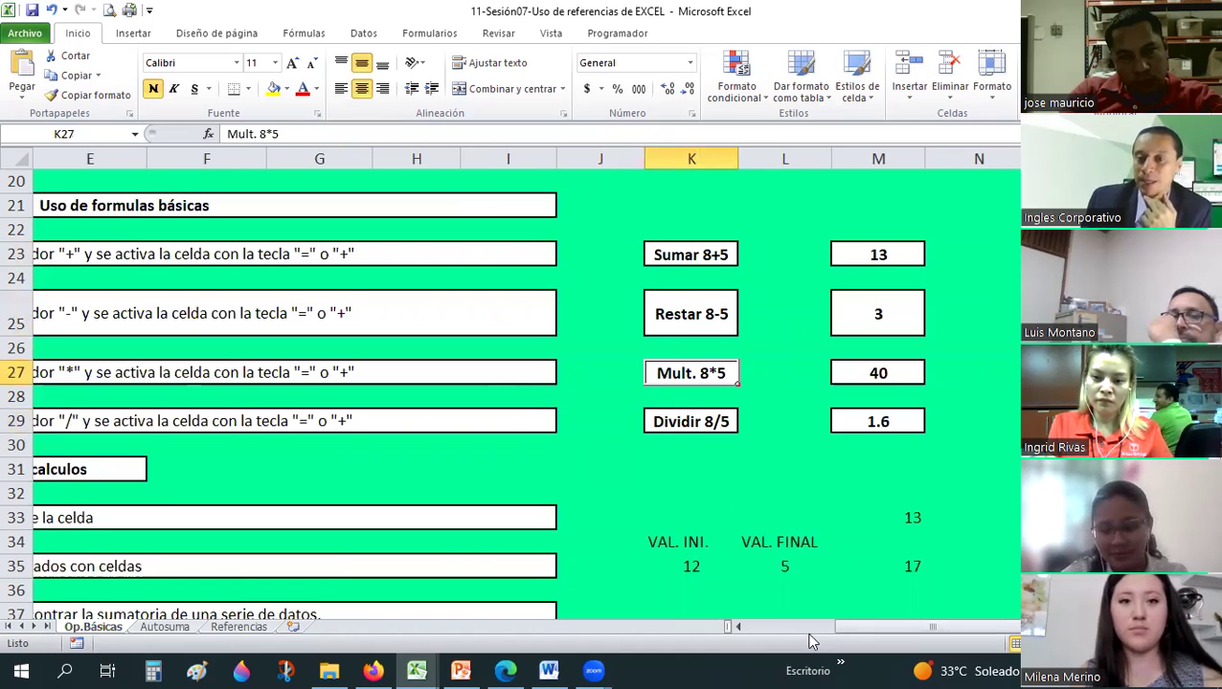
{"action": "key", "text": "Down"}
{"action": "key", "text": "Down"}
{"action": "scroll", "coordinate": [327, 367], "scroll_direction": "left", "scroll_amount": 3}
Shrink row 25 (Resta) to match the other operator rows, then check its Restar 8-5 result.
{"action": "mouse_move", "coordinate": [305, 269]}
{"action": "left_mouse_down"}
{"action": "mouse_move", "coordinate": [290, 231]}
{"action": "mouse_move", "coordinate": [281, 418]}
{"action": "left_mouse_up"}
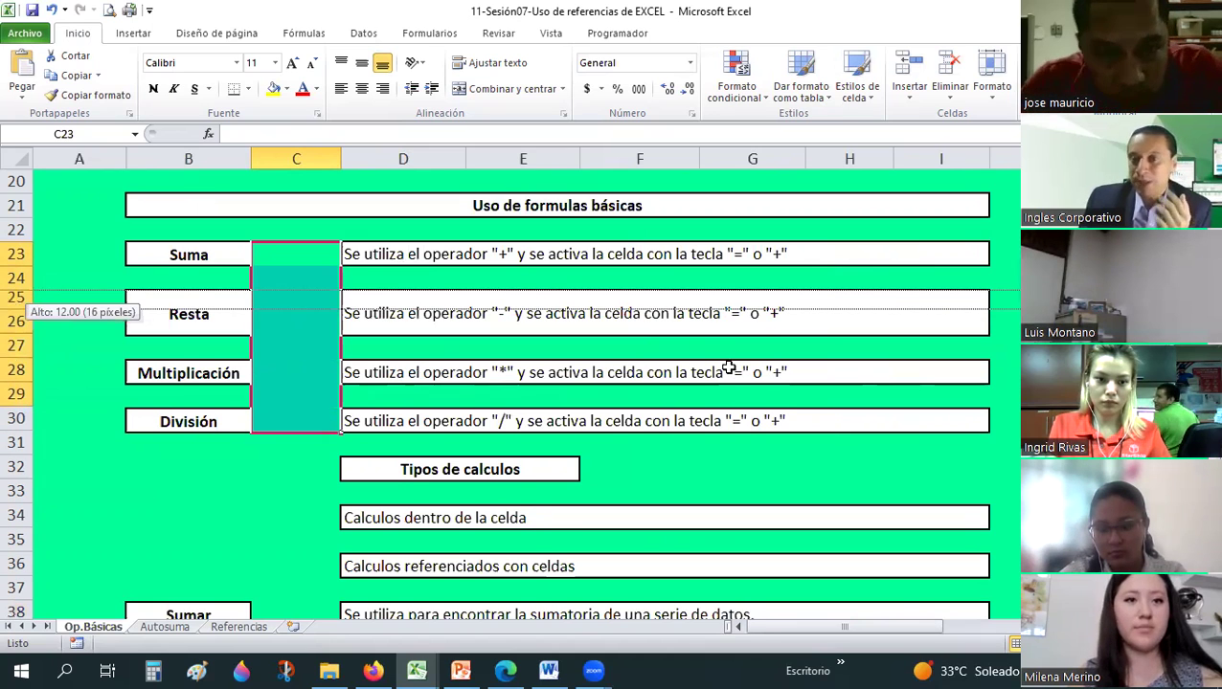
{"action": "left_click_drag", "start_coordinate": [31, 305], "coordinate": [31, 312]}
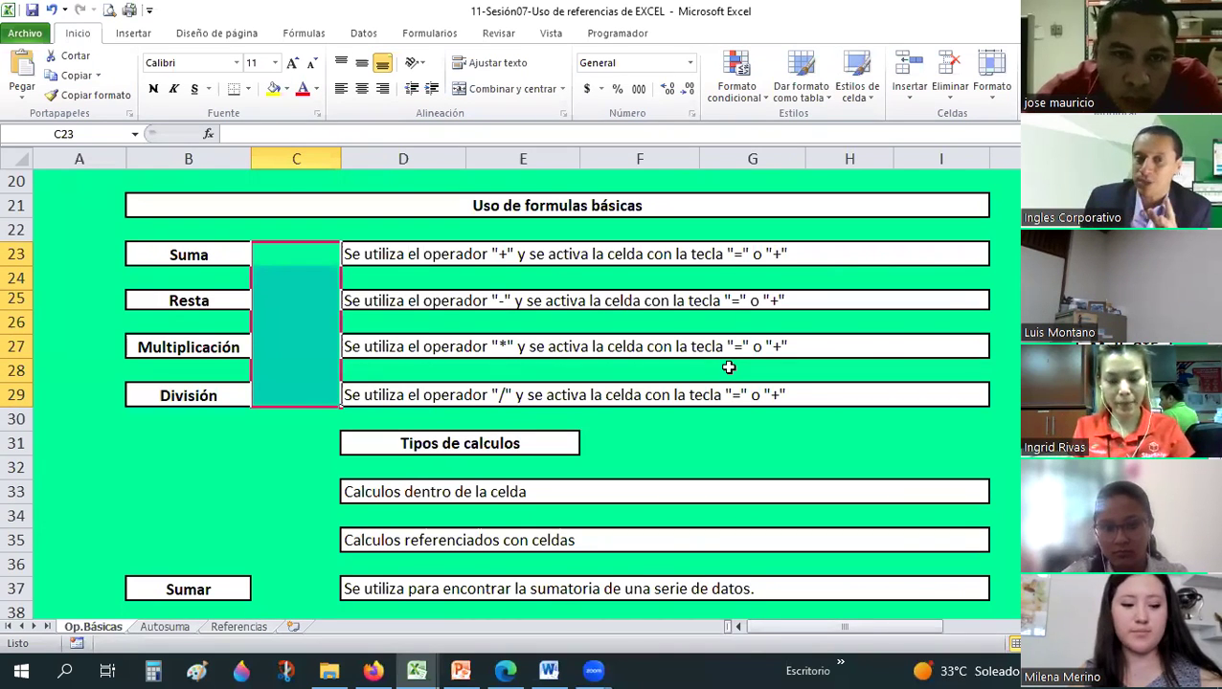
{"action": "key", "text": "Down"}
{"action": "key", "text": "Down"}
{"action": "key", "text": "Down"}
{"action": "key", "text": "Up"}
{"action": "key", "text": "Right"}
{"action": "key", "text": "Right"}
{"action": "key", "text": "Right"}
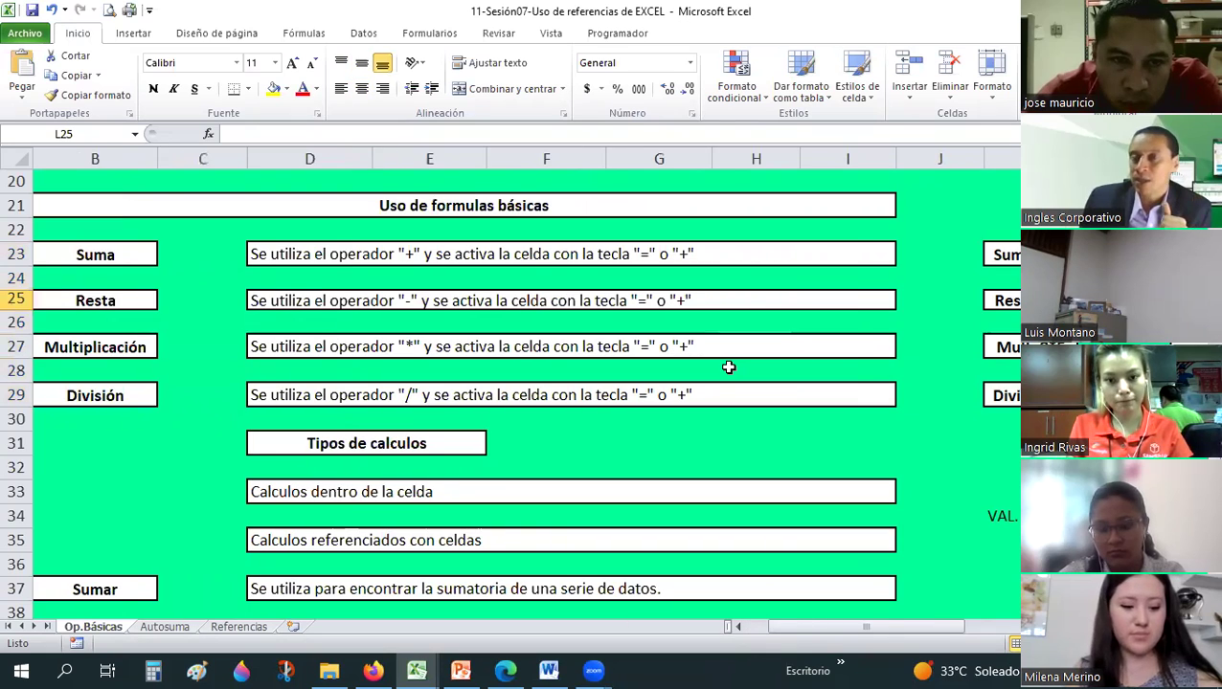
{"action": "key", "text": "Right"}
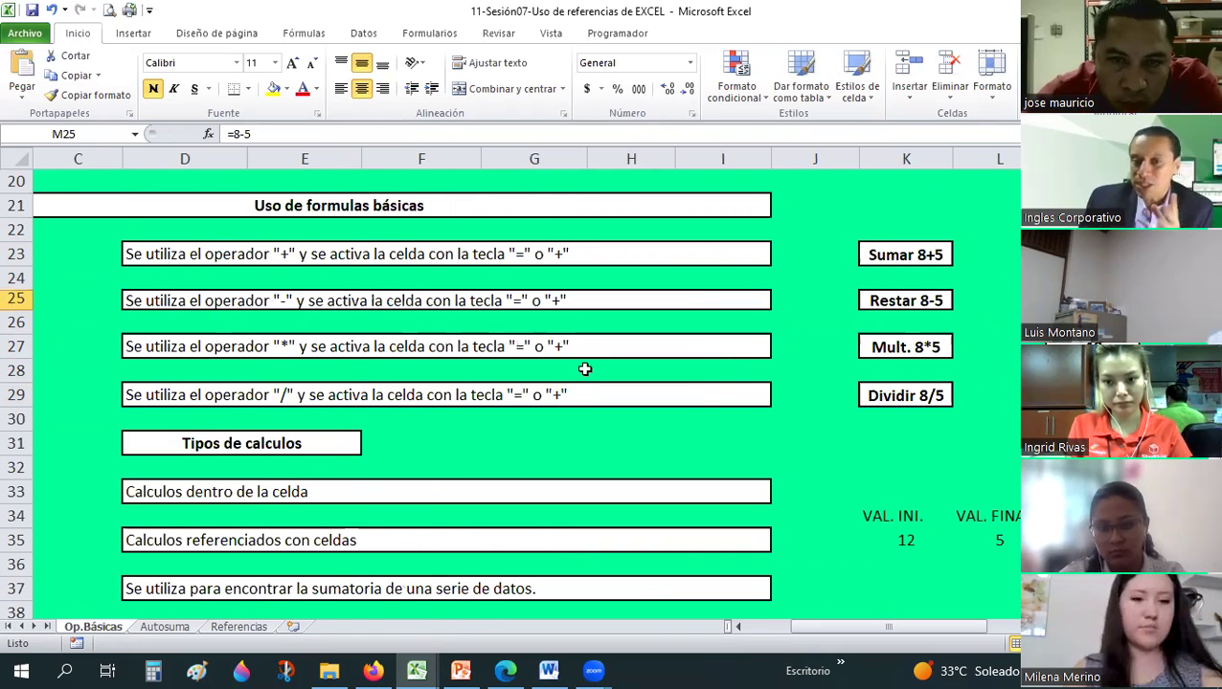
Fill the 'Calculos dentro de la celda' (D33) and 'Calculos referenciados con celdas' (D35) boxes orange.
{"action": "scroll", "coordinate": [584, 369], "scroll_direction": "down", "scroll_amount": 1}
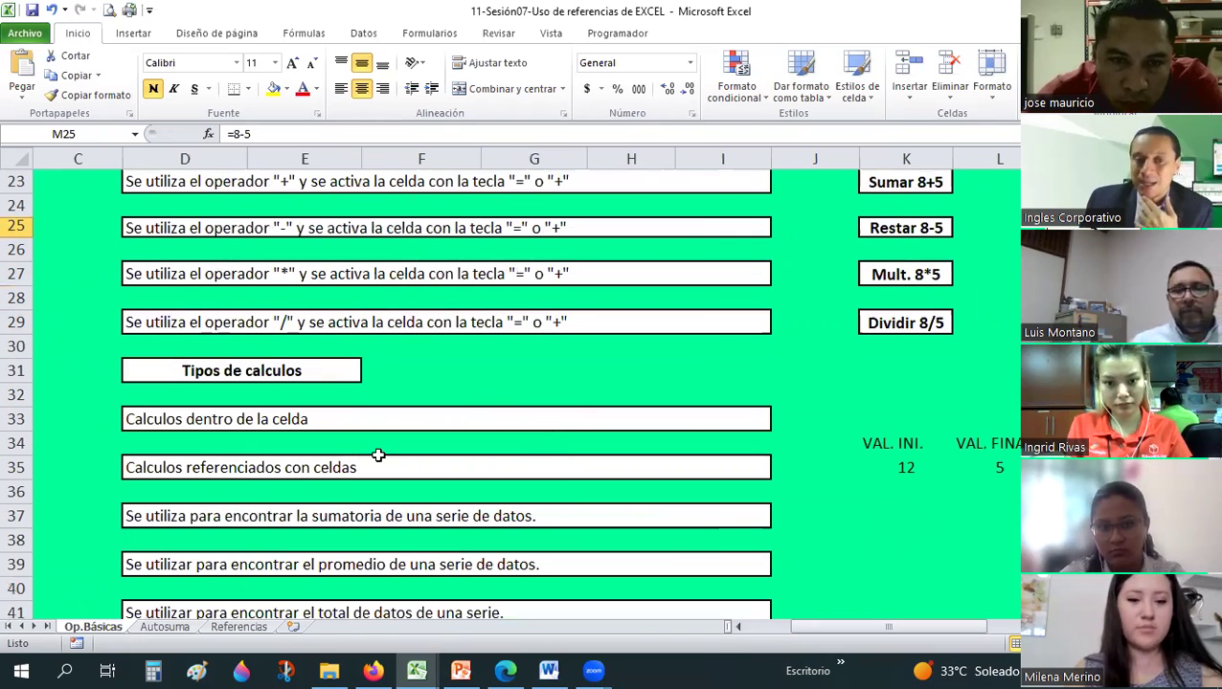
{"action": "left_click", "coordinate": [191, 424]}
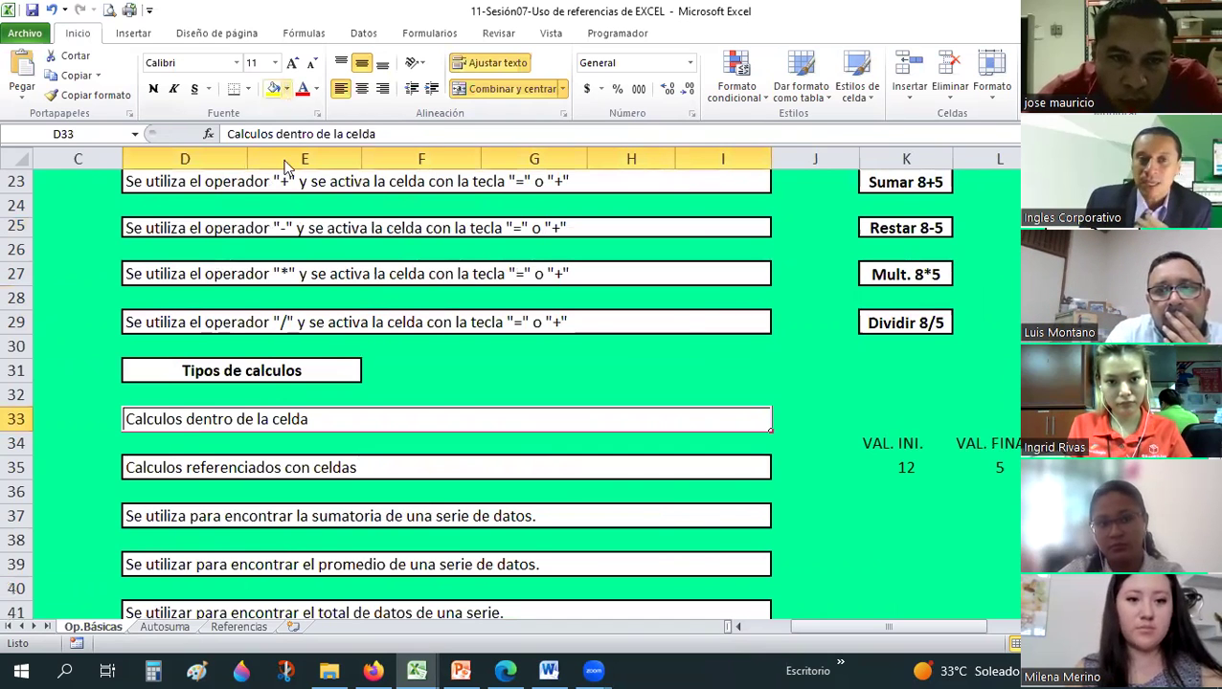
{"action": "left_click", "coordinate": [286, 88]}
{"action": "left_click", "coordinate": [300, 221]}
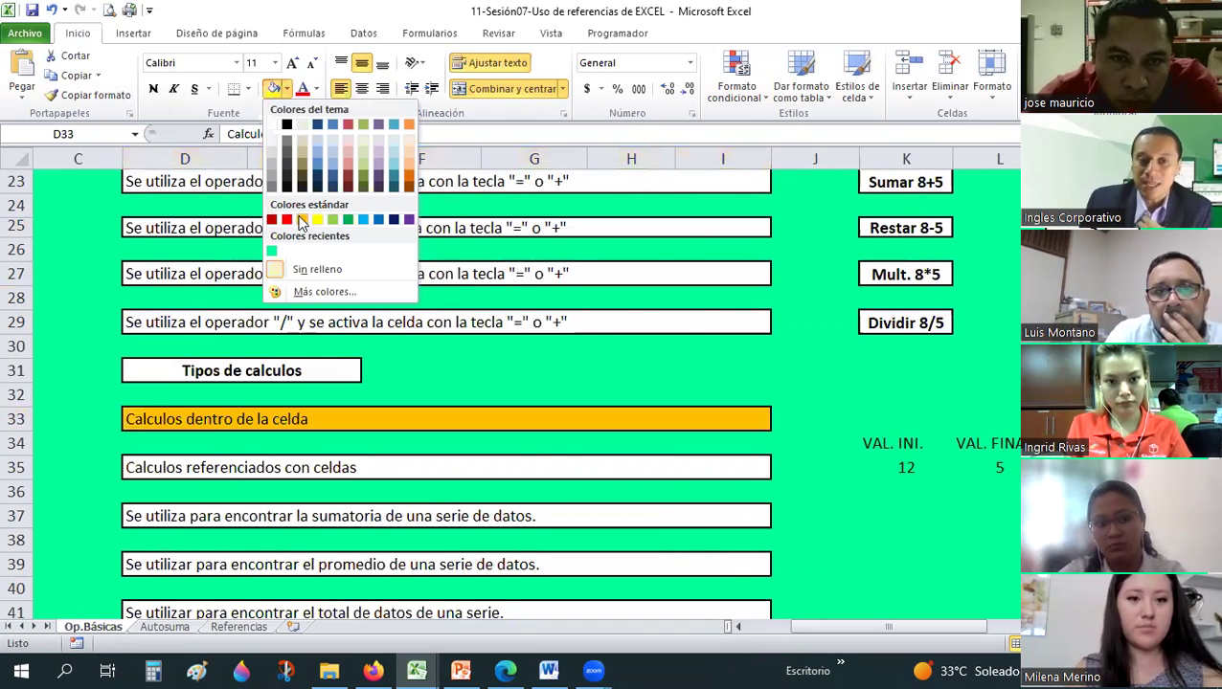
{"action": "left_click", "coordinate": [184, 468]}
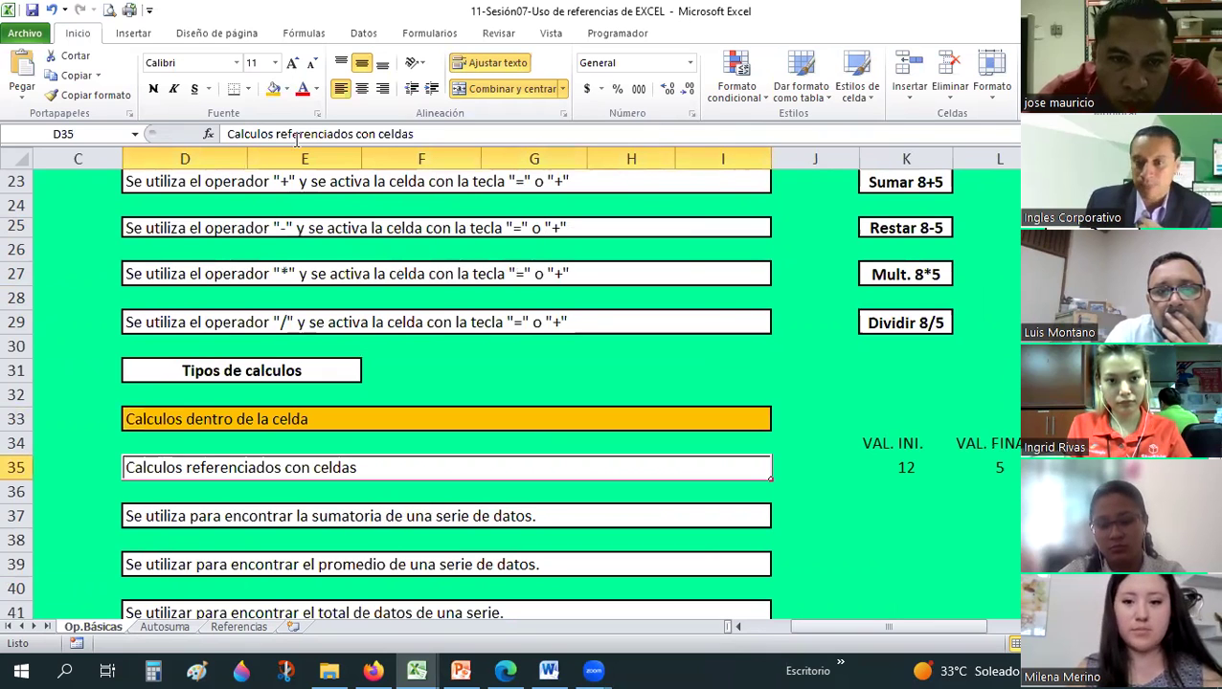
{"action": "left_click", "coordinate": [274, 88]}
{"action": "left_click", "coordinate": [889, 508]}
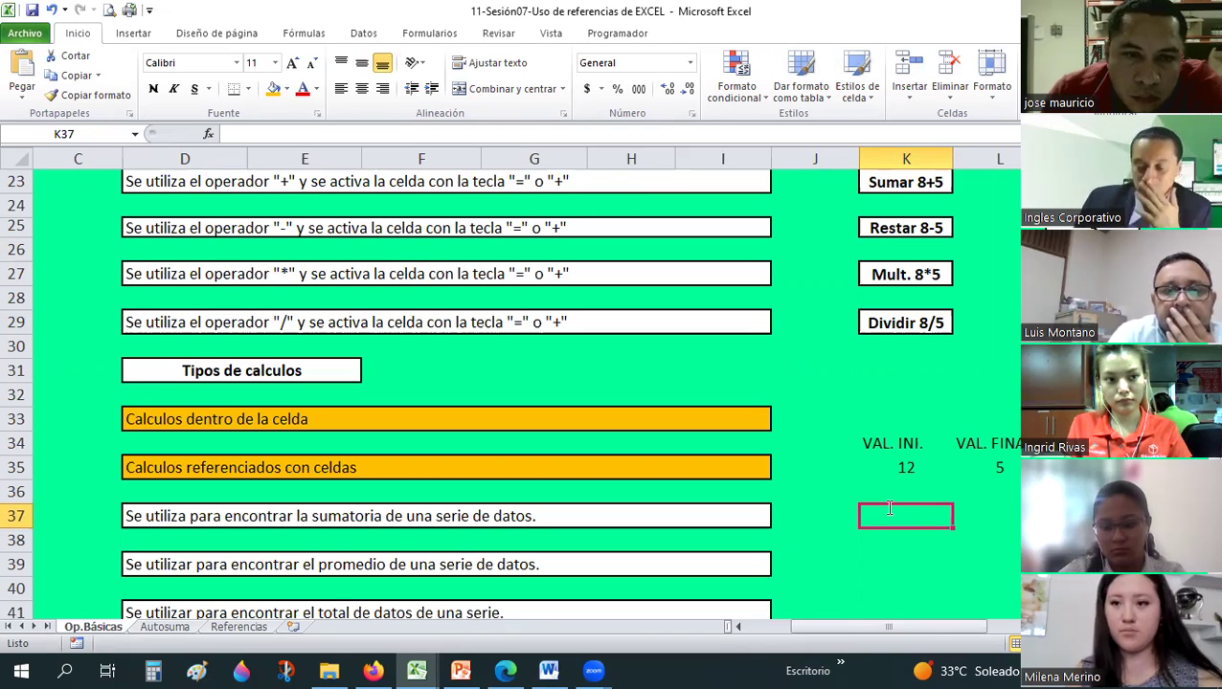
Enter =12+5 in K37 and centre the resulting 17.
{"action": "type", "text": "="}
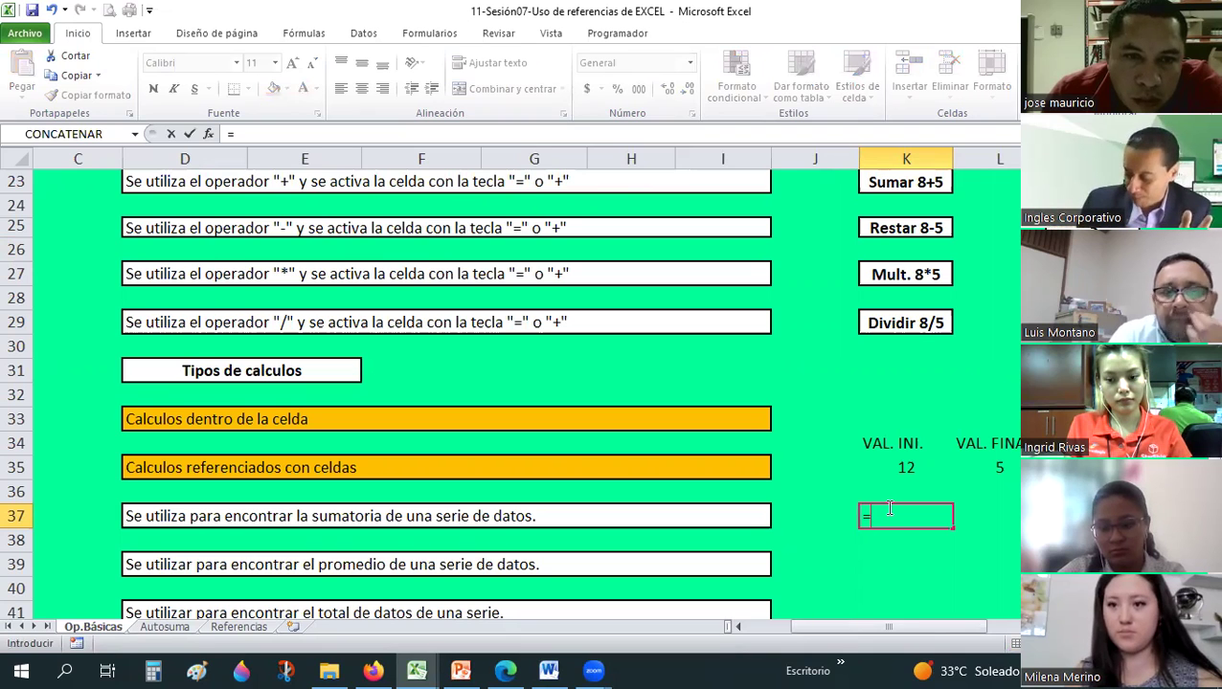
{"action": "type", "text": "12+5"}
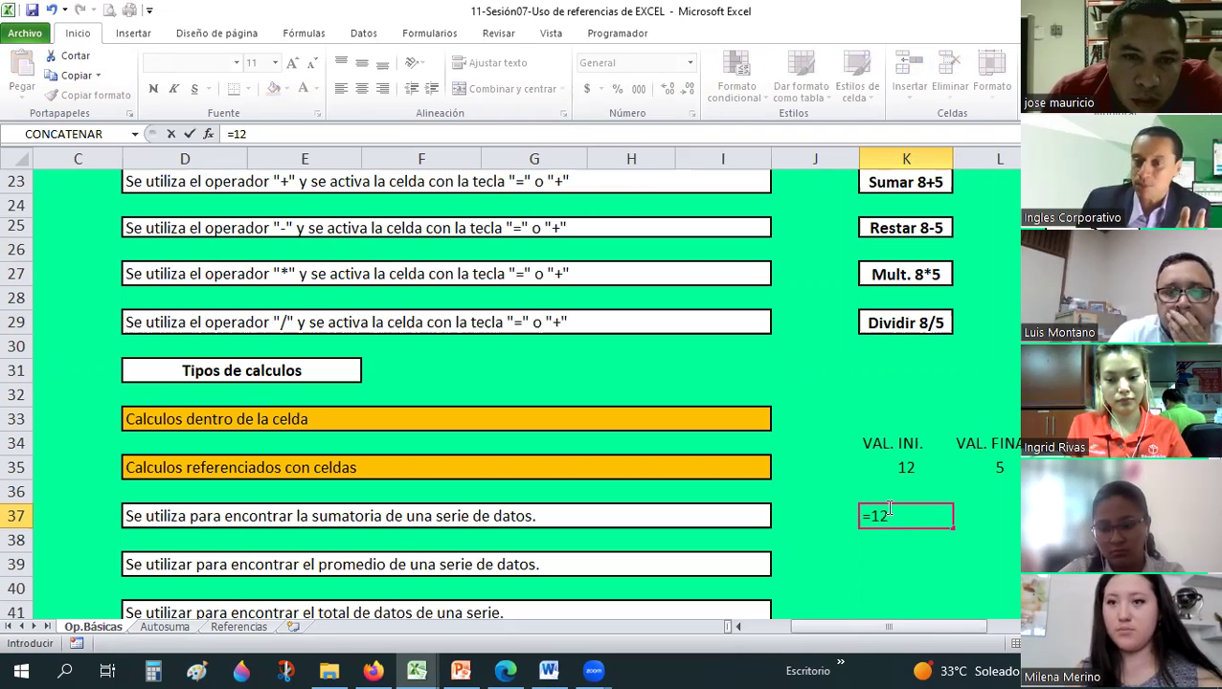
{"action": "key", "text": "Return"}
{"action": "left_click", "coordinate": [889, 508]}
{"action": "left_click", "coordinate": [361, 88]}
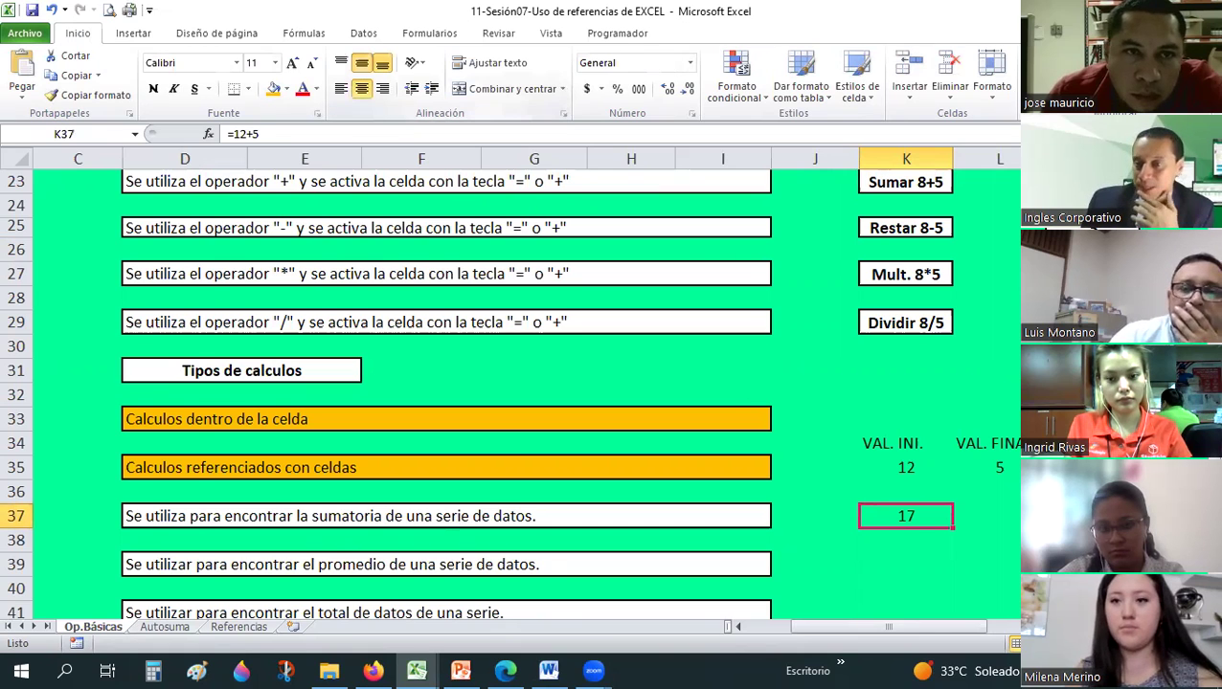
Move the 17 cell to M37 and select the column M results to read their statistics.
{"action": "scroll", "coordinate": [479, 383], "scroll_direction": "down", "scroll_amount": 2}
{"action": "left_click", "coordinate": [930, 362]}
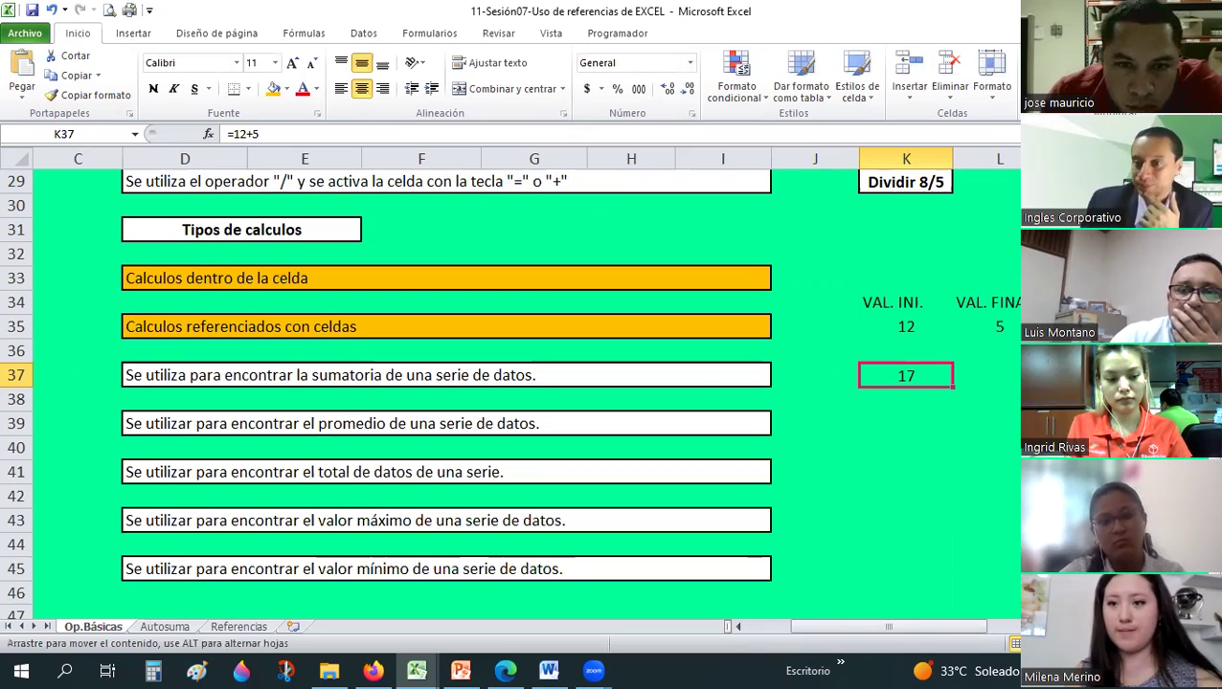
{"action": "left_click_drag", "start_coordinate": [930, 362], "coordinate": [1111, 412]}
{"action": "key", "text": "Up"}
{"action": "key", "text": "Up"}
{"action": "key", "text": "Up"}
{"action": "key", "text": "Up"}
{"action": "key", "text": "Up"}
{"action": "key", "text": "shift+Down"}
{"action": "key", "text": "shift+Down"}
{"action": "key", "text": "shift+Down"}
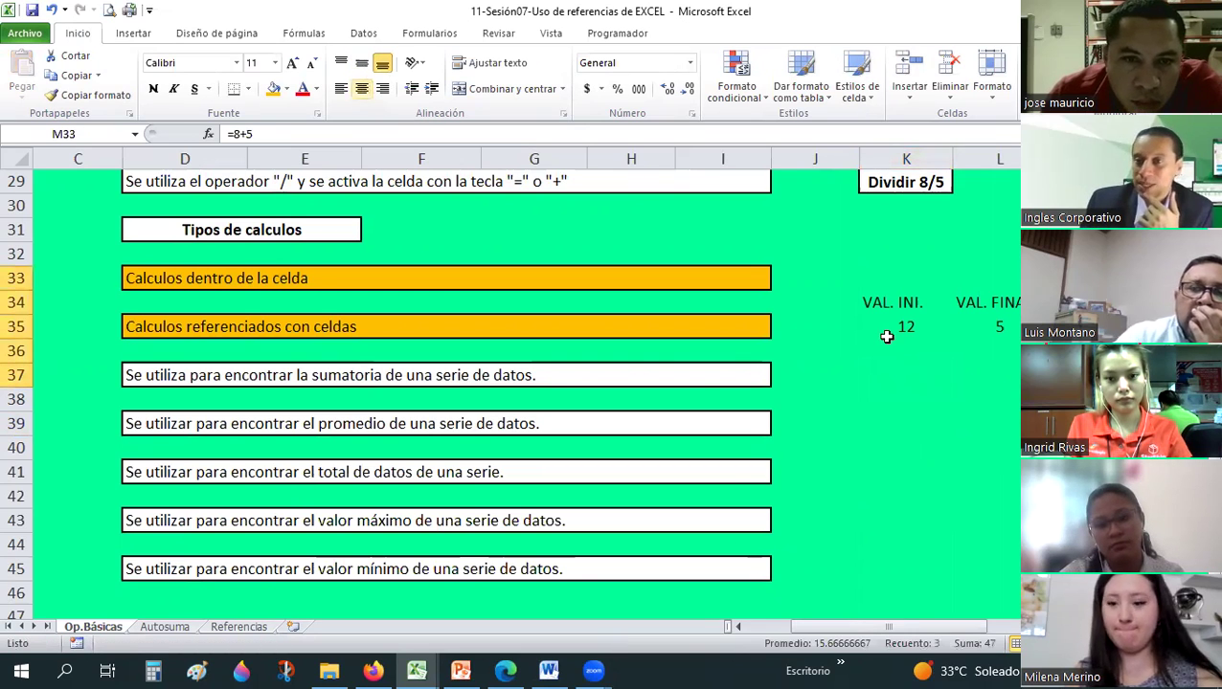
{"action": "key", "text": "Down"}
{"action": "key", "text": "Down"}
{"action": "key", "text": "Down"}
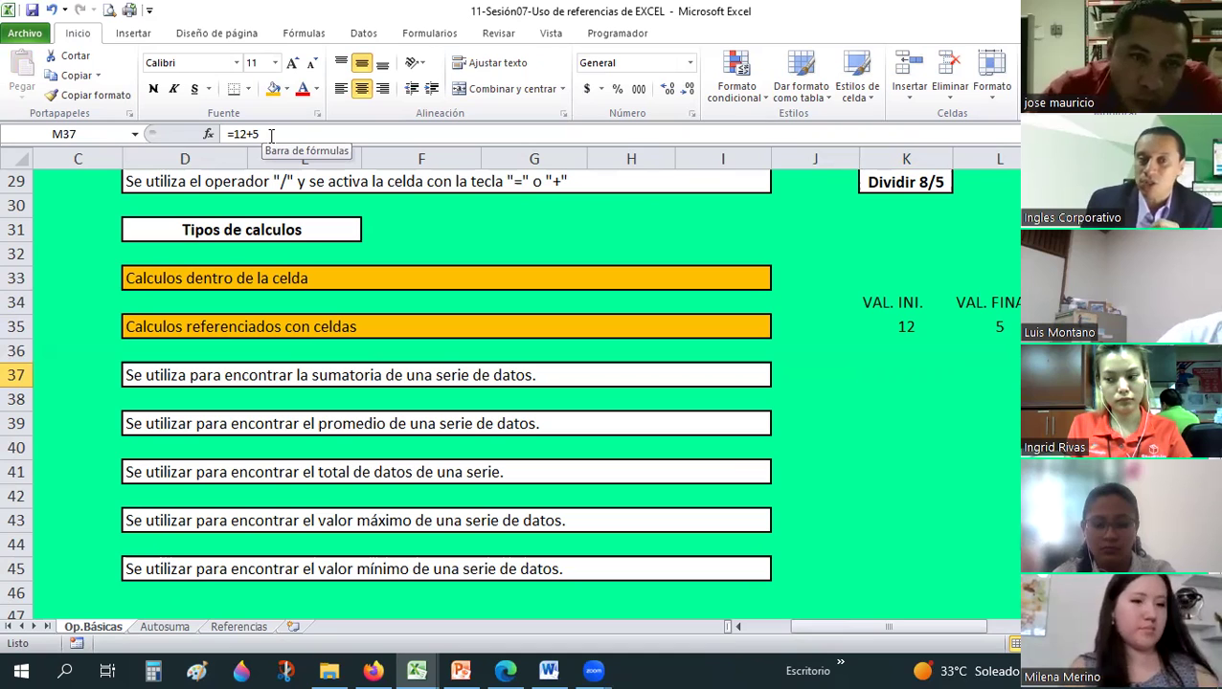
Change the M37 formula from =12+5 to =17+5.
{"action": "left_click", "coordinate": [249, 133]}
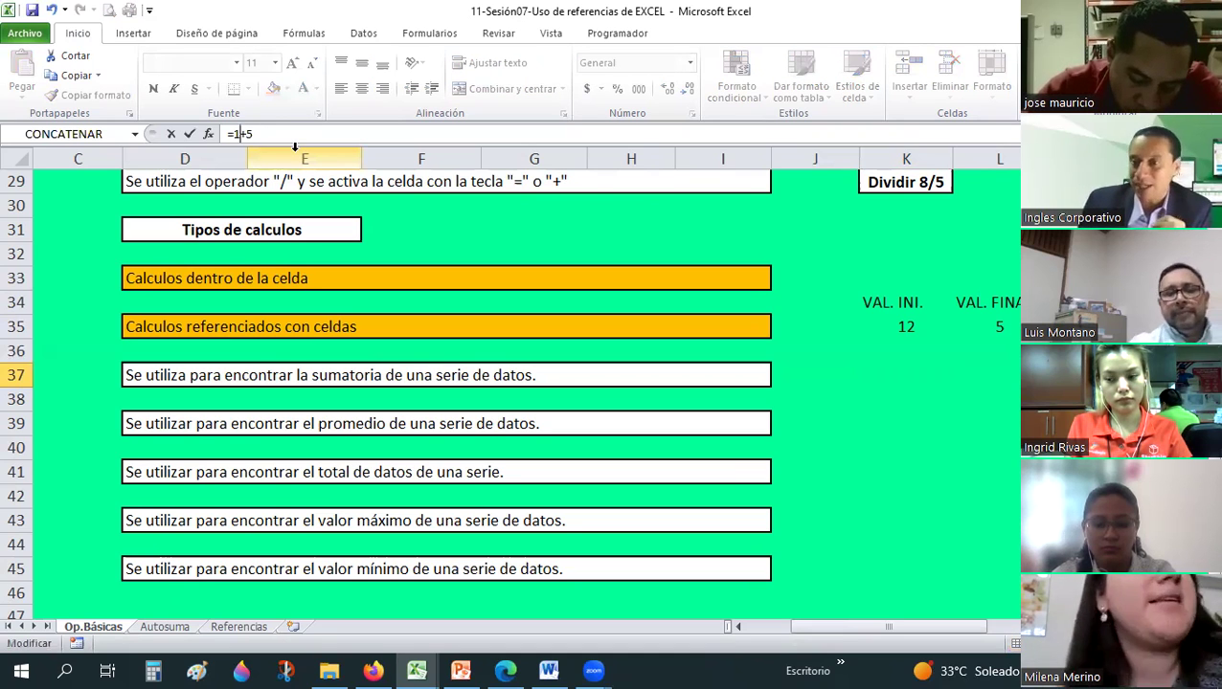
{"action": "key", "text": "Return"}
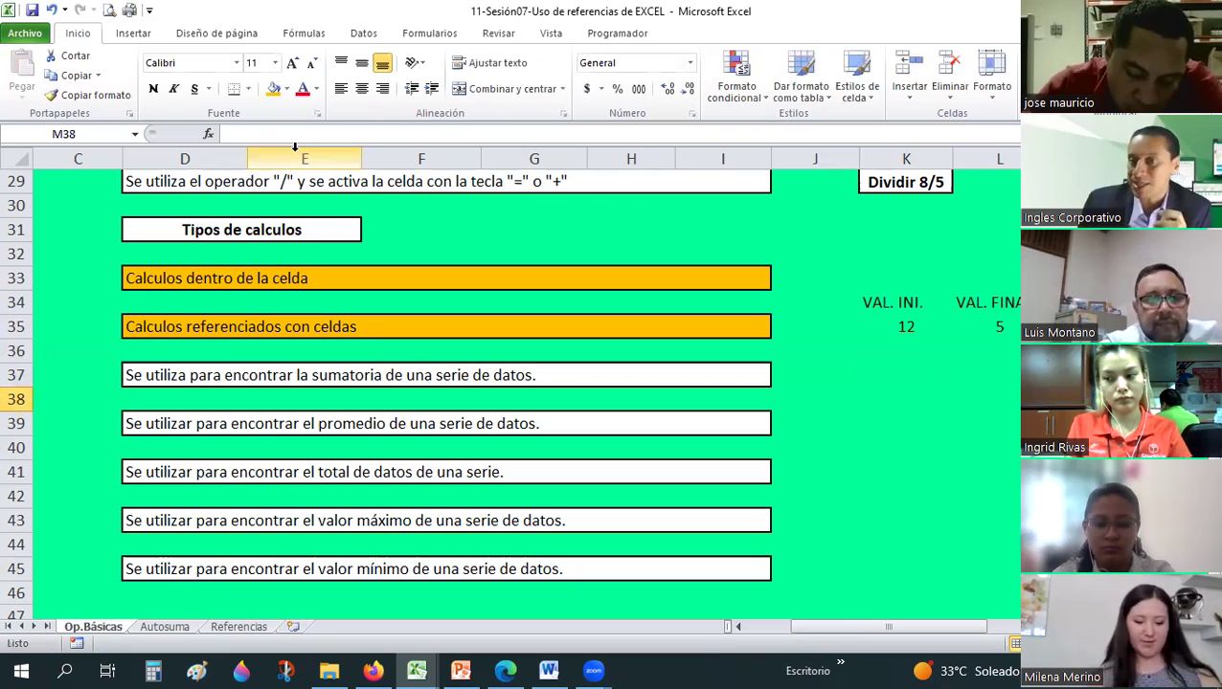
{"action": "key", "text": "Up"}
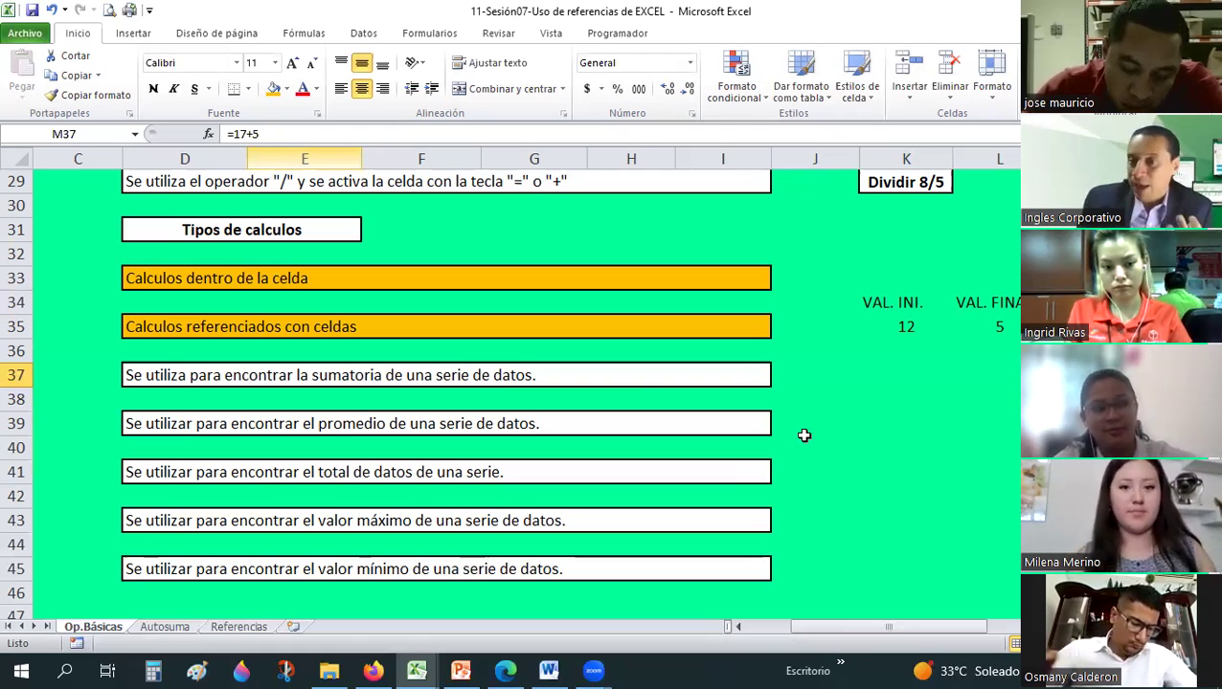
{"action": "left_click", "coordinate": [219, 281]}
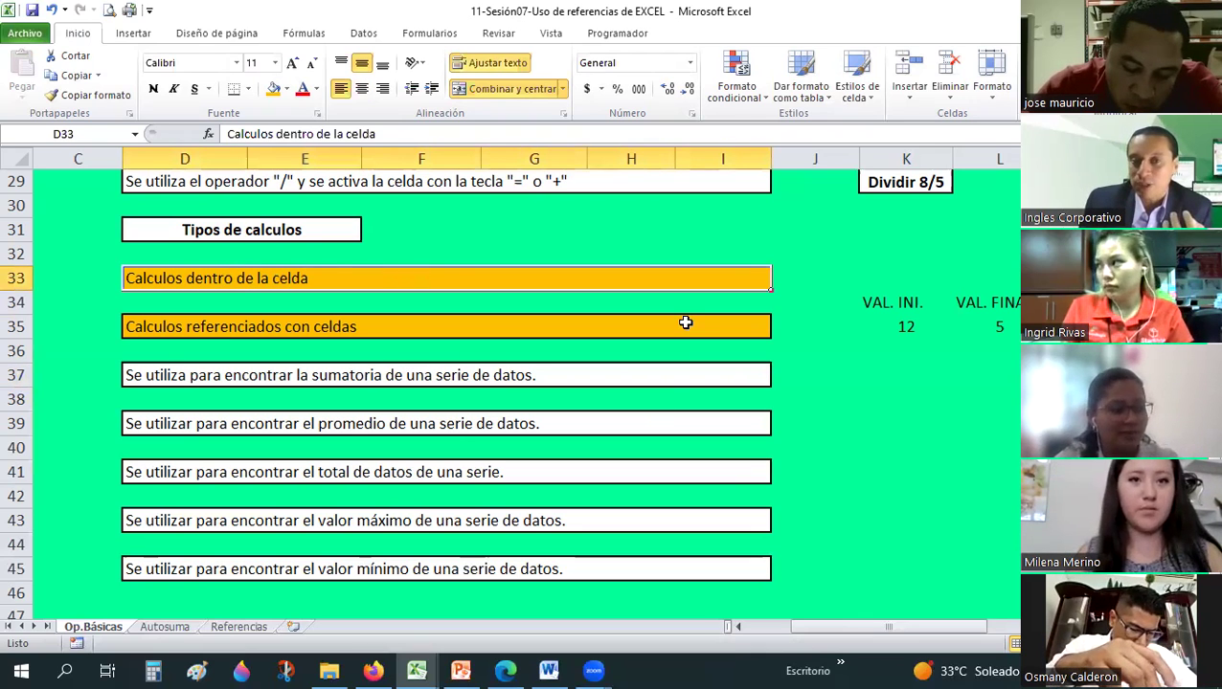
Check the 12 and 5 values and the M35 formula, then give K34:L35 all borders.
{"action": "left_click", "coordinate": [261, 331]}
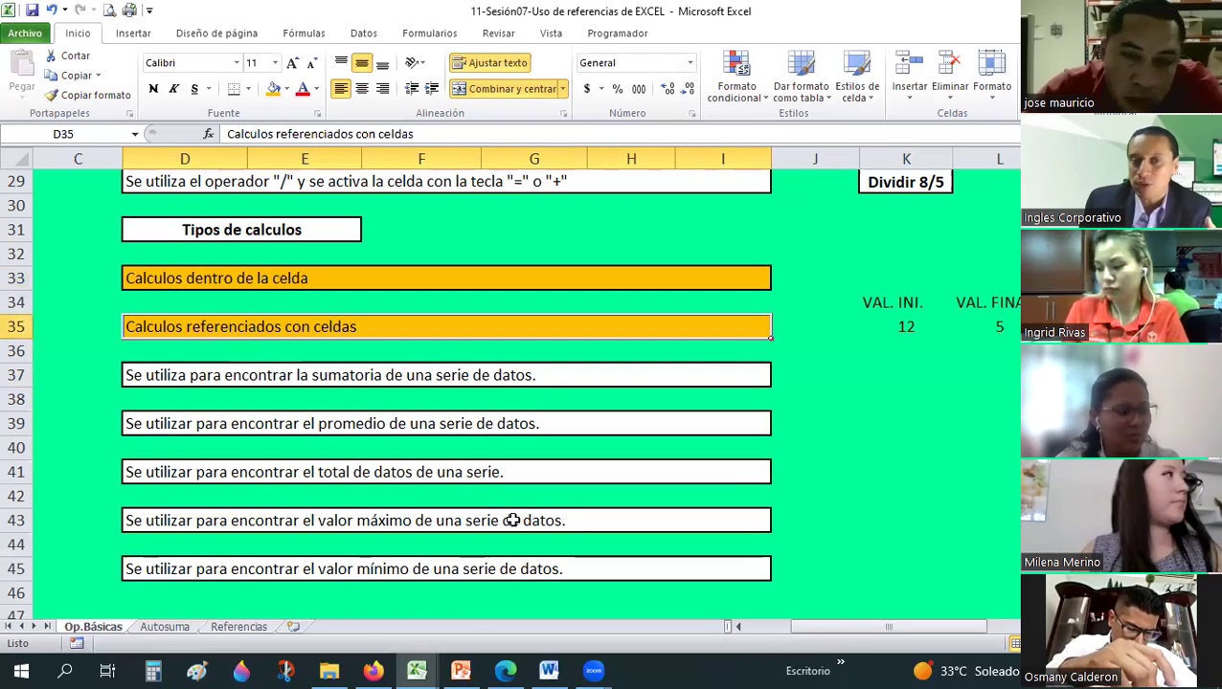
{"action": "left_click", "coordinate": [916, 333]}
{"action": "left_click", "coordinate": [1000, 330], "text": "shift"}
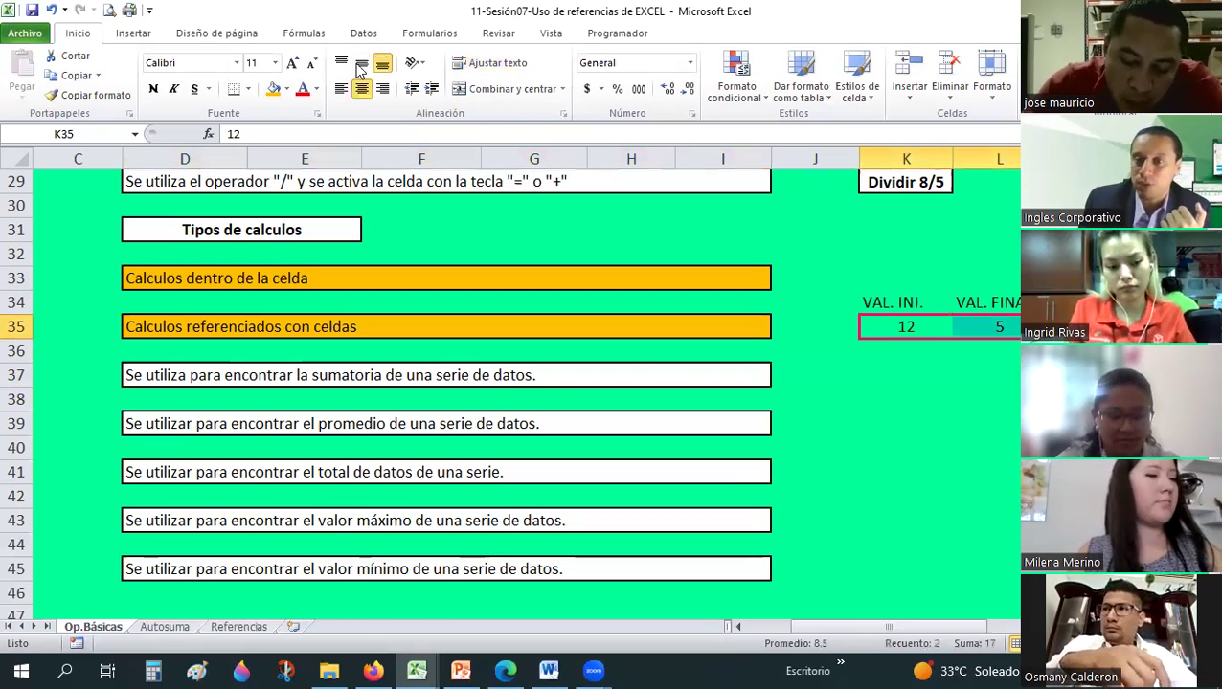
{"action": "left_click", "coordinate": [1063, 327]}
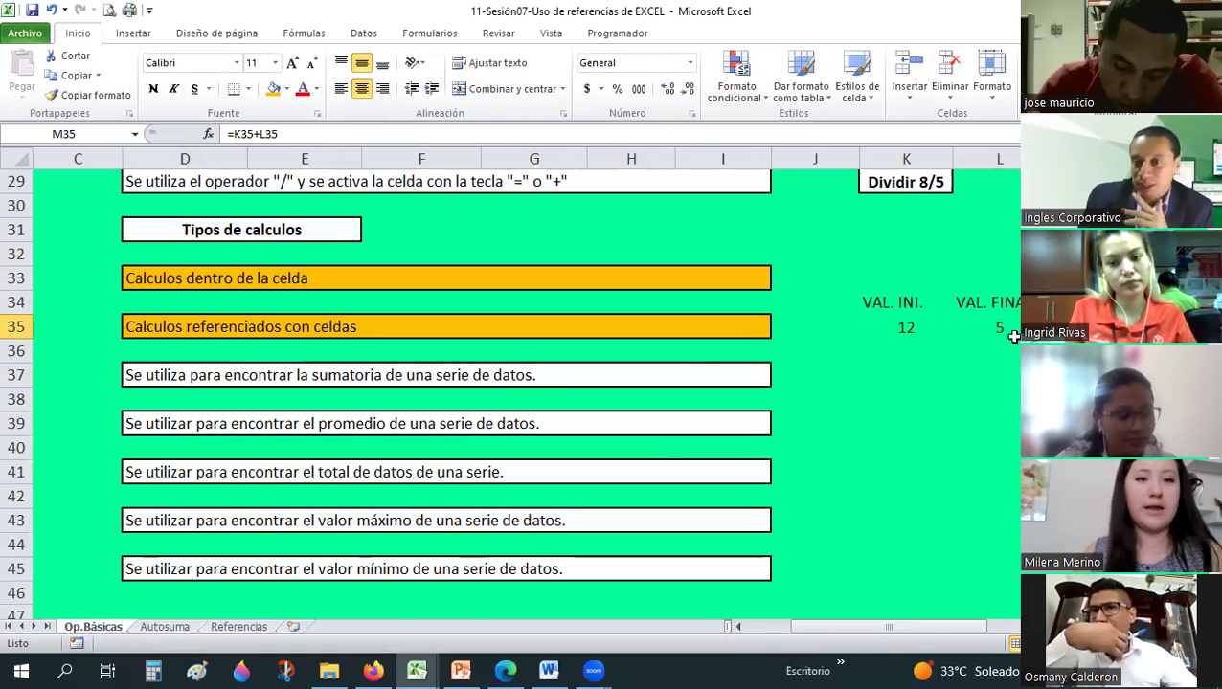
{"action": "left_click_drag", "start_coordinate": [890, 303], "coordinate": [1001, 330]}
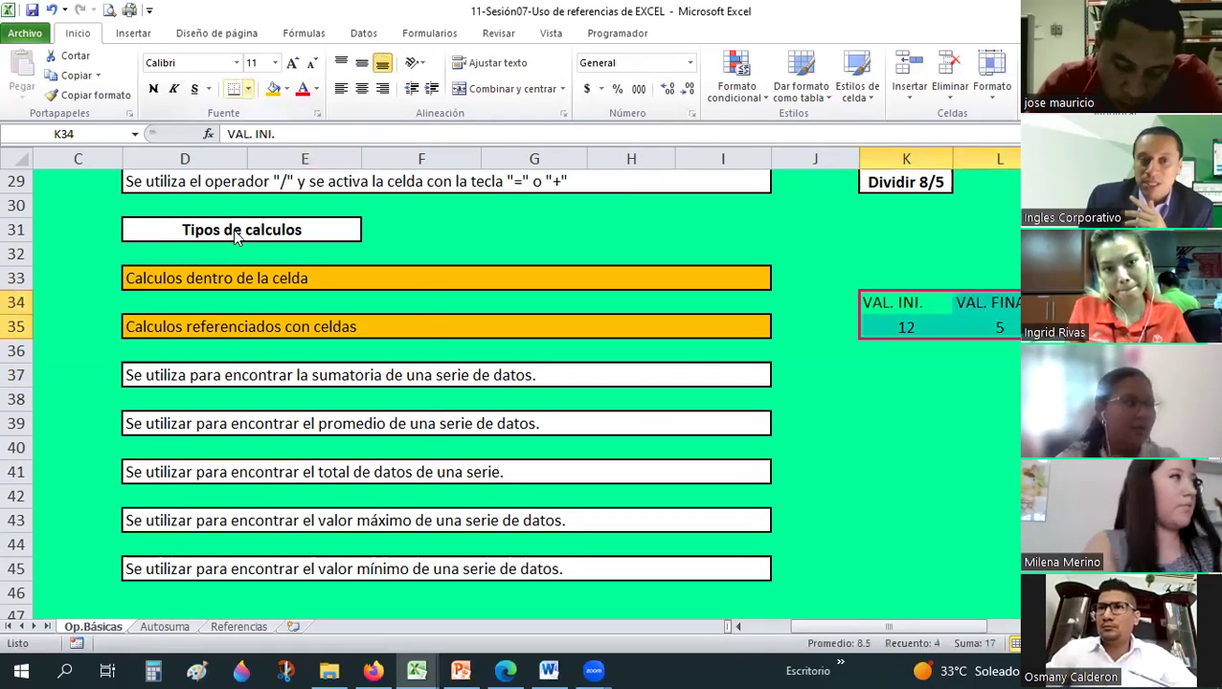
{"action": "left_click", "coordinate": [237, 228]}
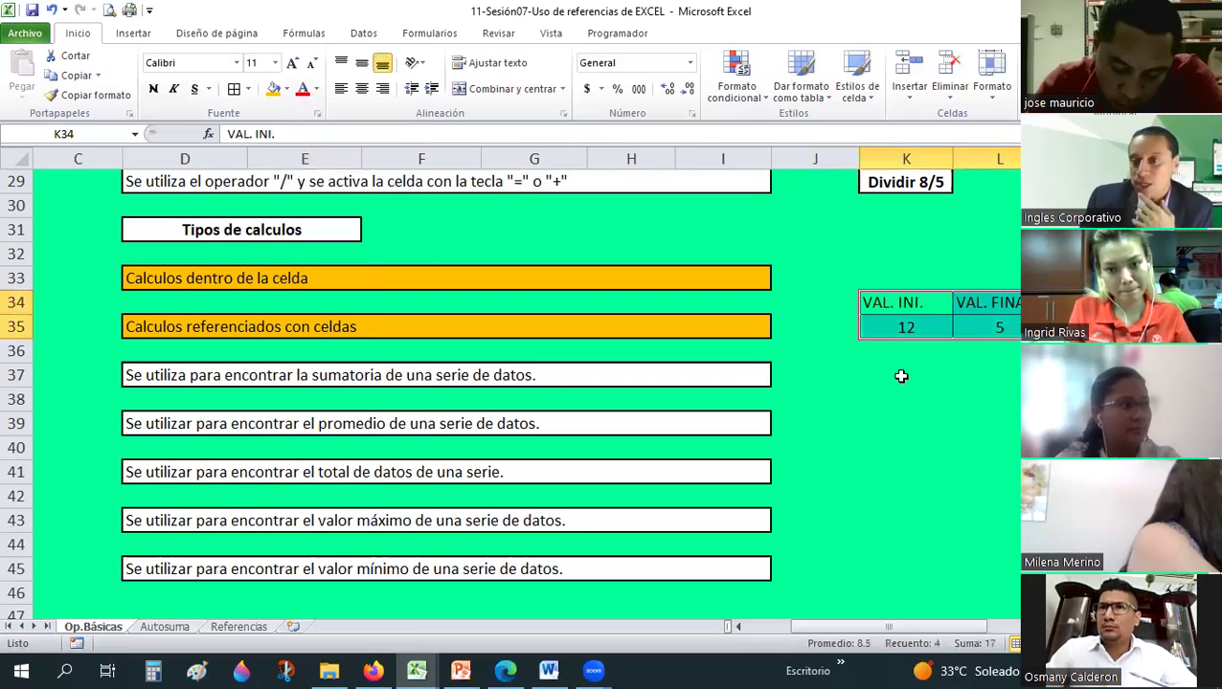
Make the VAL. INI. and VAL. FINAL headers in K34:L34 bold with a red fill.
{"action": "left_click", "coordinate": [930, 322]}
{"action": "left_click_drag", "start_coordinate": [890, 302], "coordinate": [996, 327]}
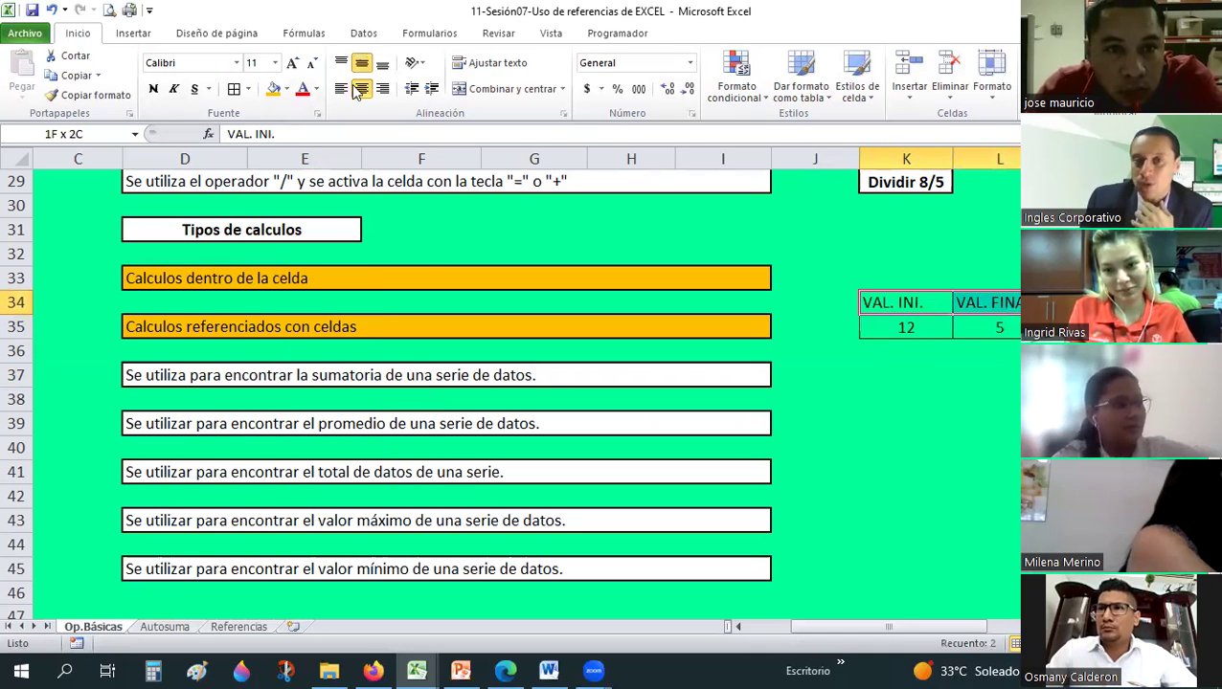
{"action": "left_click_drag", "start_coordinate": [869, 303], "coordinate": [1002, 302]}
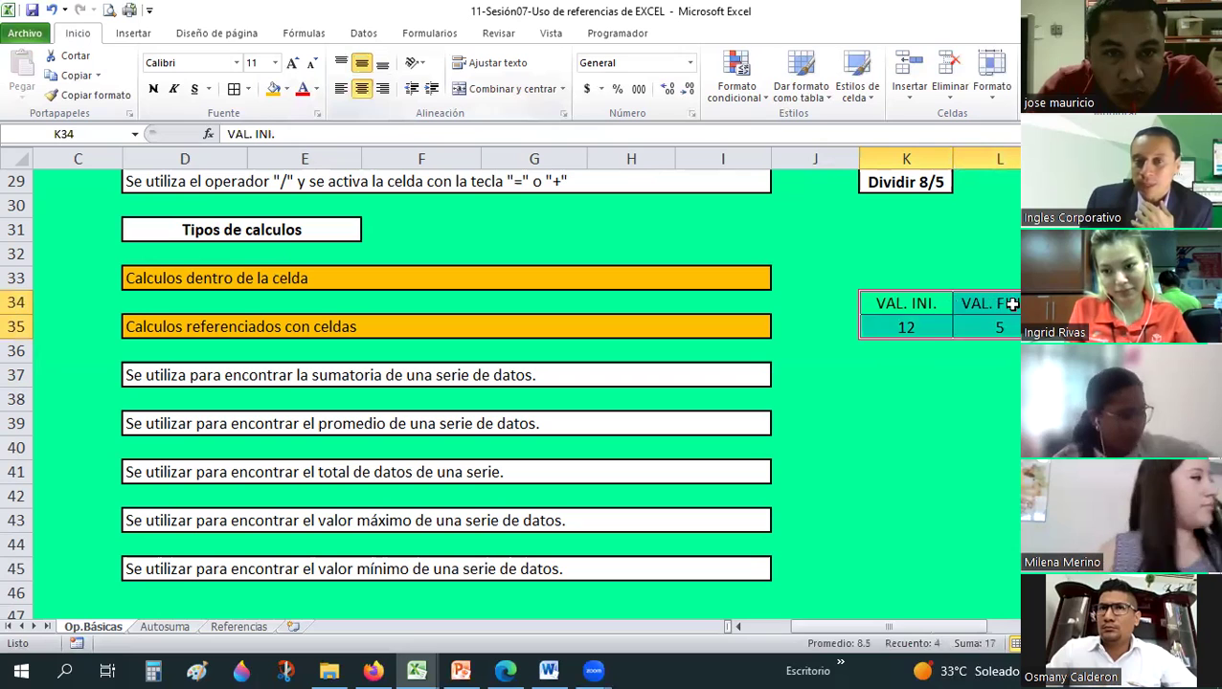
{"action": "key", "text": "ctrl+n"}
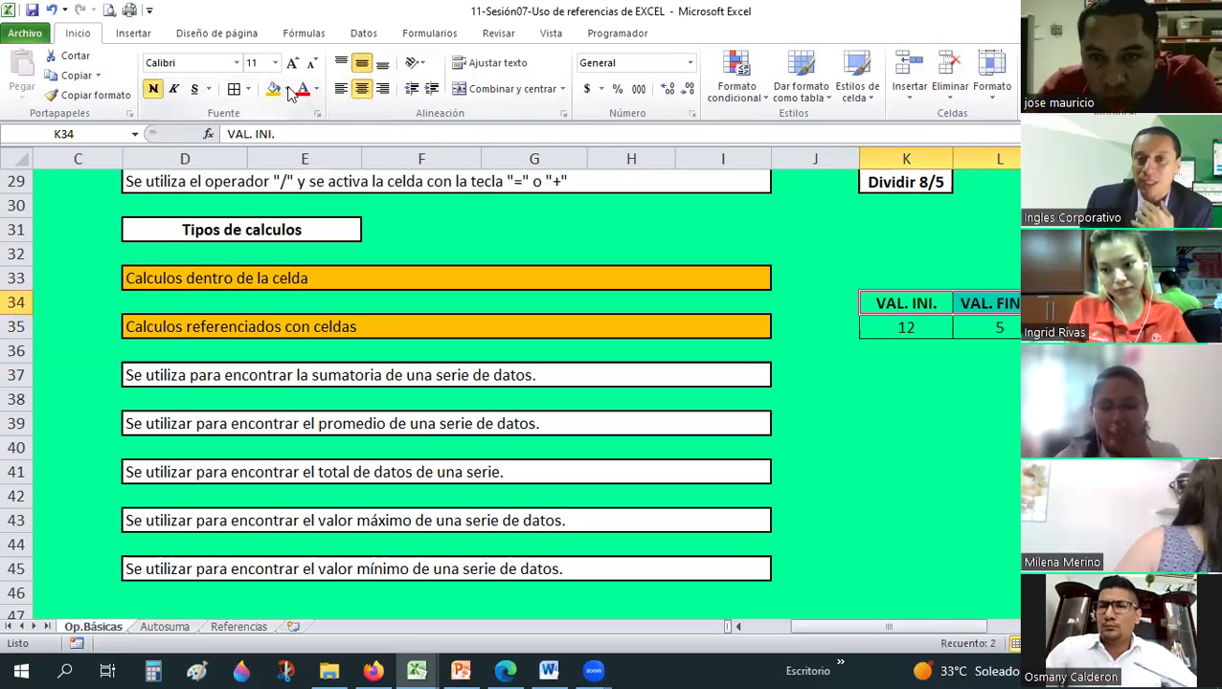
{"action": "left_click", "coordinate": [286, 88]}
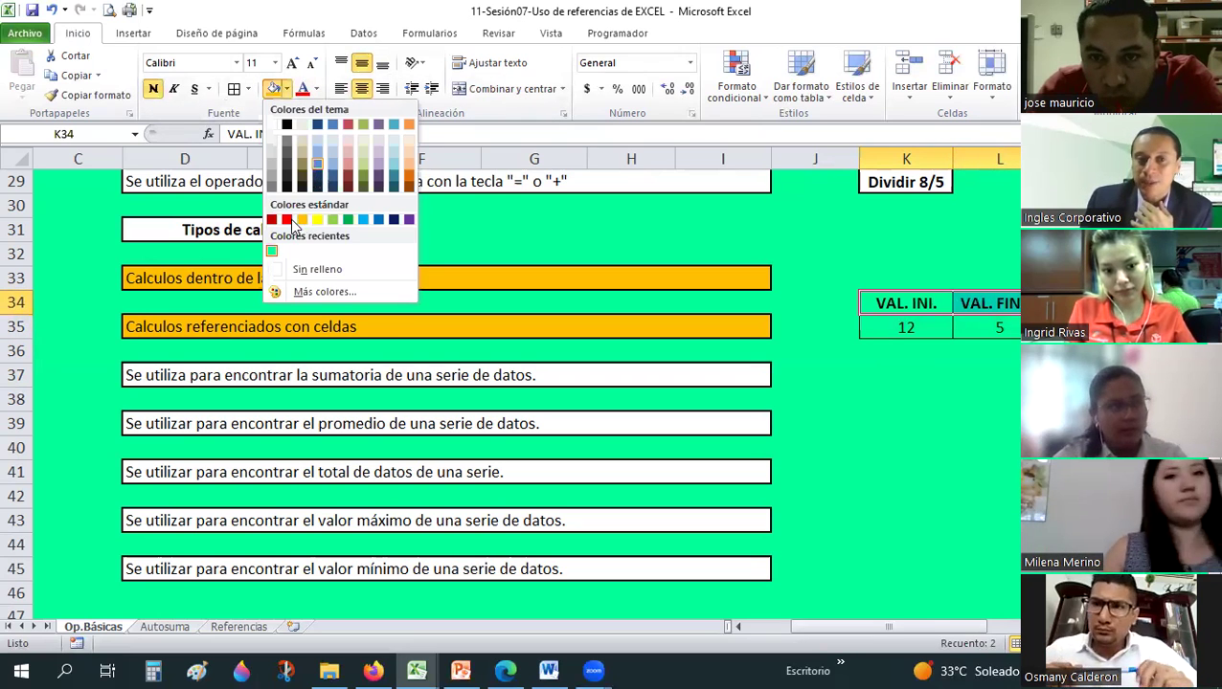
{"action": "left_click", "coordinate": [286, 219]}
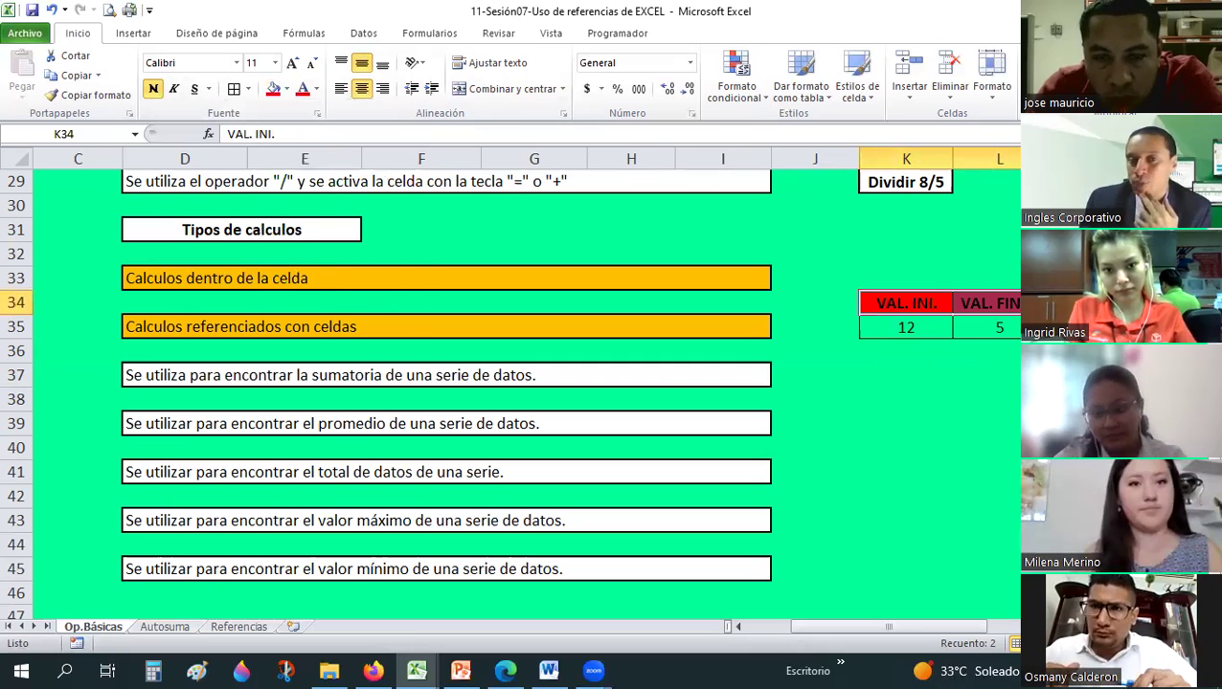
{"action": "left_click", "coordinate": [906, 400]}
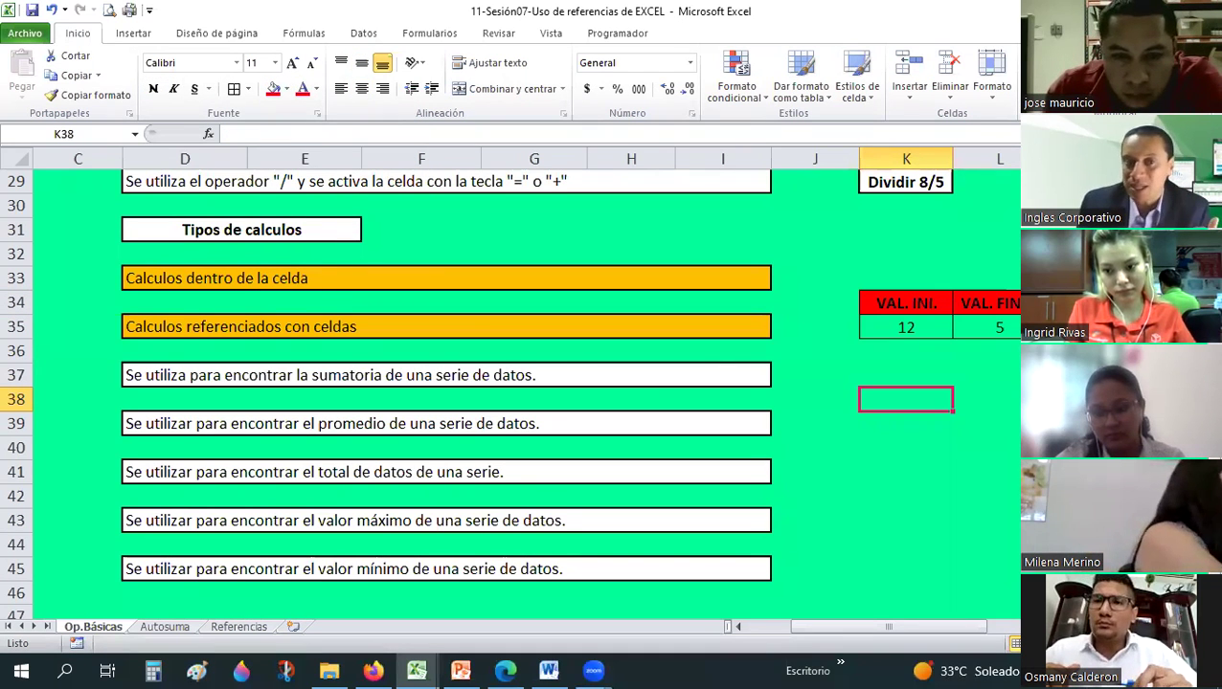
{"action": "left_click", "coordinate": [1091, 326]}
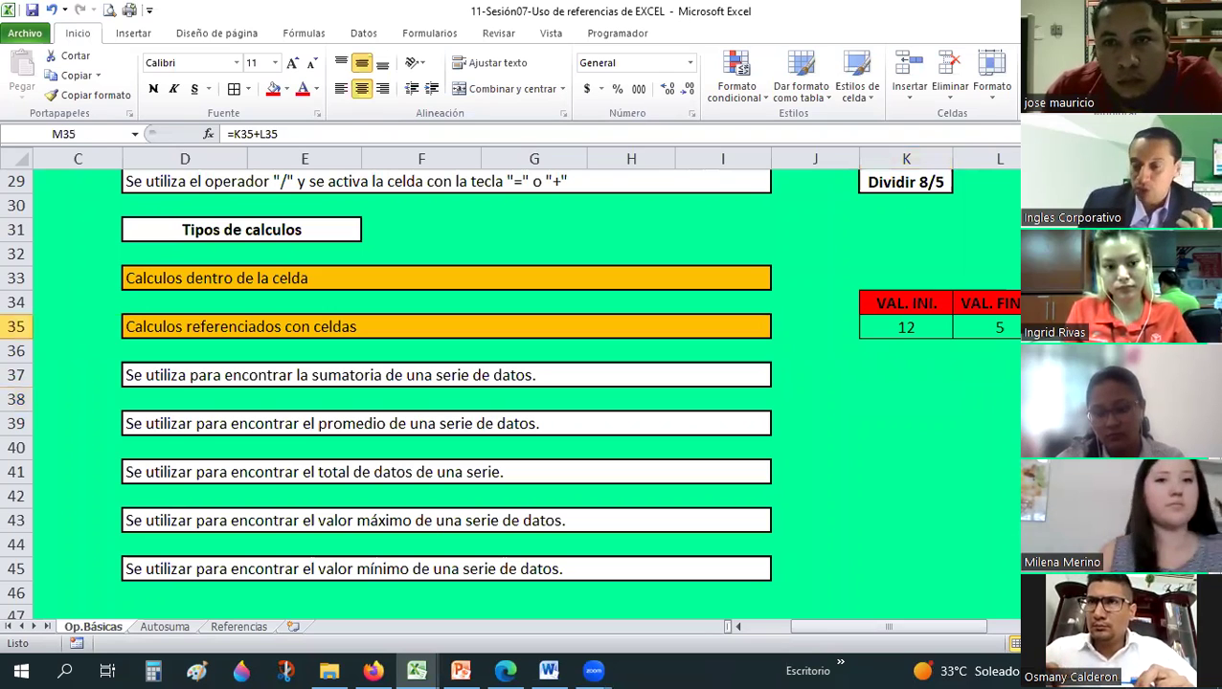
Enter the formula =K35+L35 in M35 by pointing at the two values.
{"action": "type", "text": "="}
{"action": "left_click", "coordinate": [925, 322]}
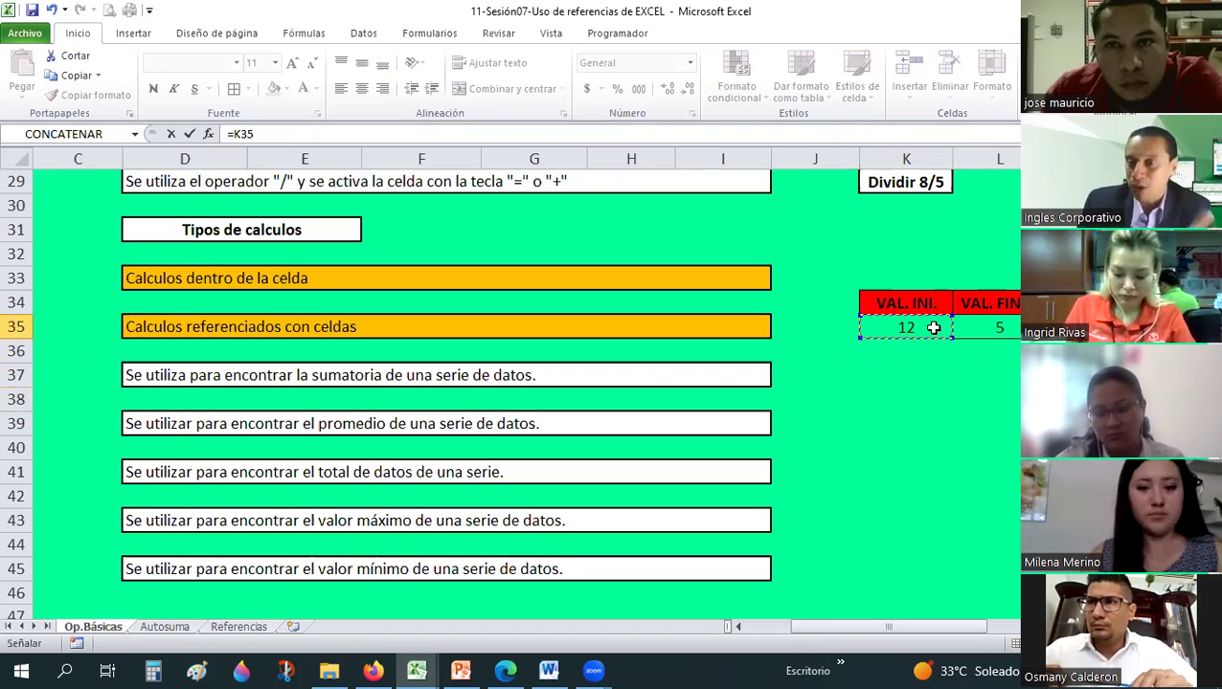
{"action": "type", "text": "+"}
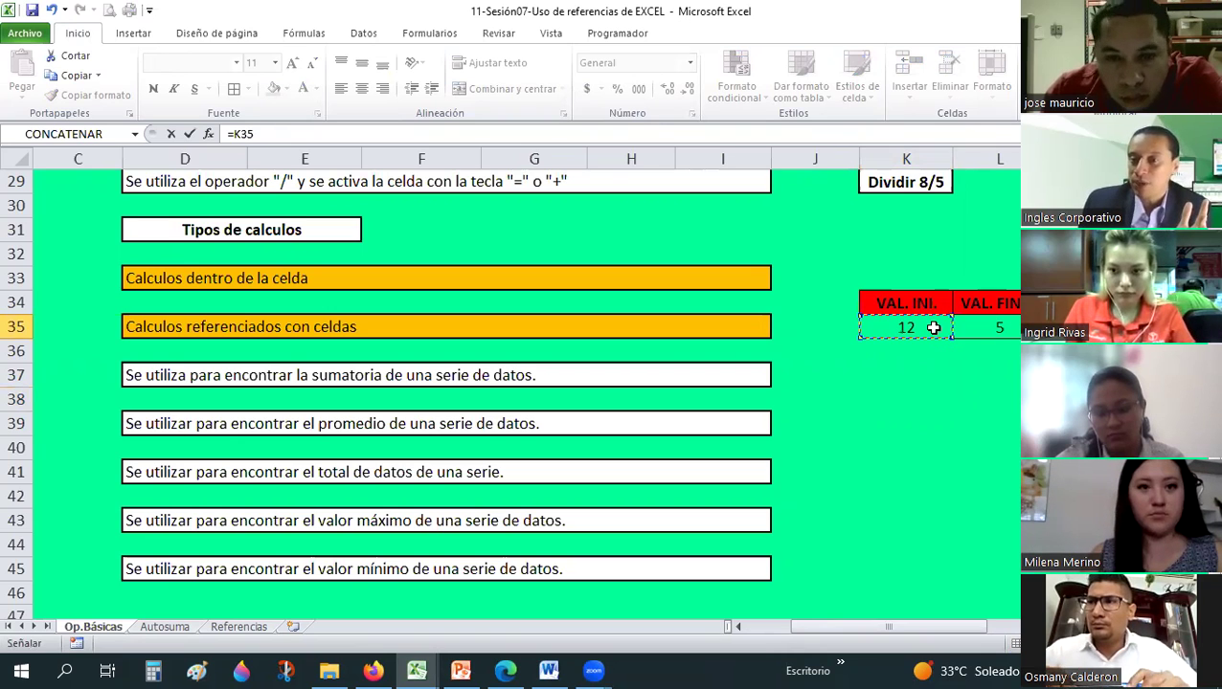
{"action": "left_click", "coordinate": [994, 327]}
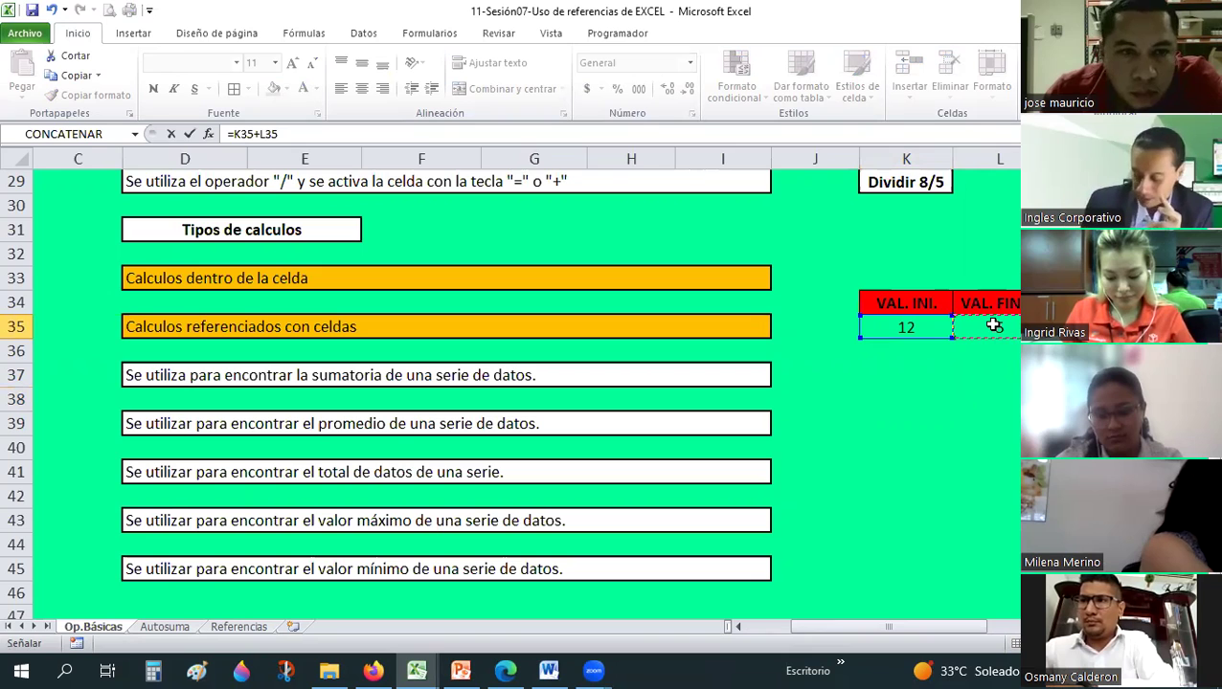
{"action": "key", "text": "Return"}
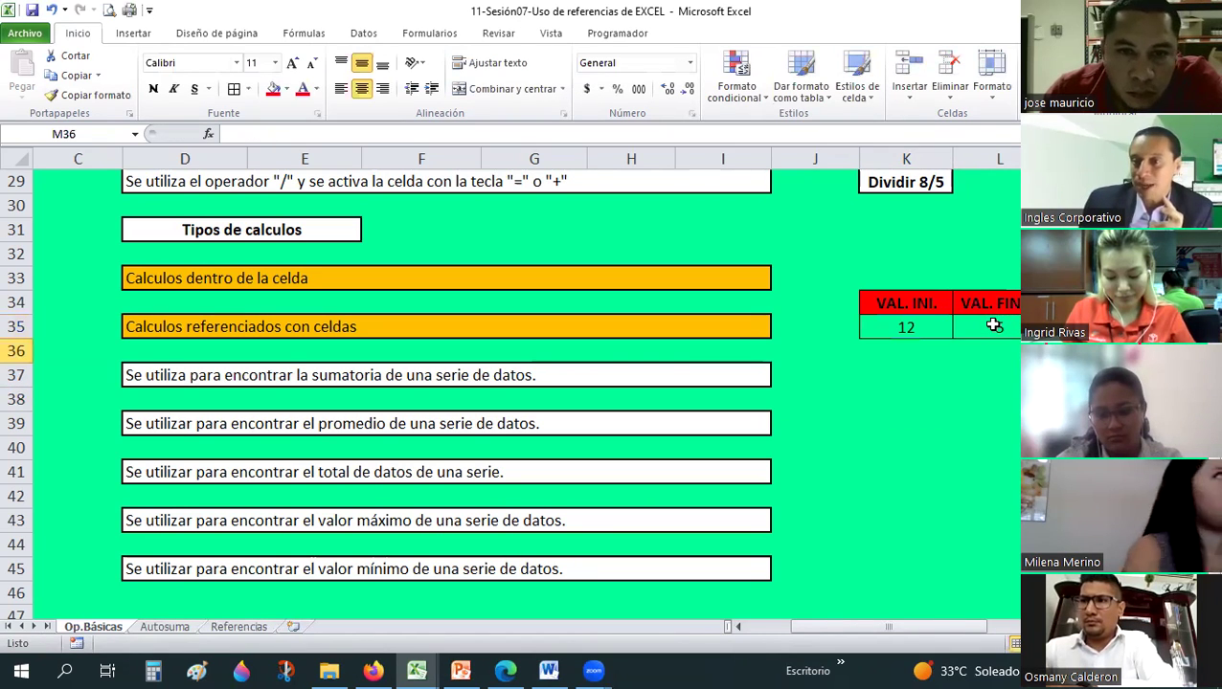
Change the VAL. INI. value in K35 to 17 and select K34:M36 to read the status bar.
{"action": "key", "text": "Up"}
{"action": "key", "text": "Left"}
{"action": "key", "text": "Left"}
{"action": "type", "text": "1"}
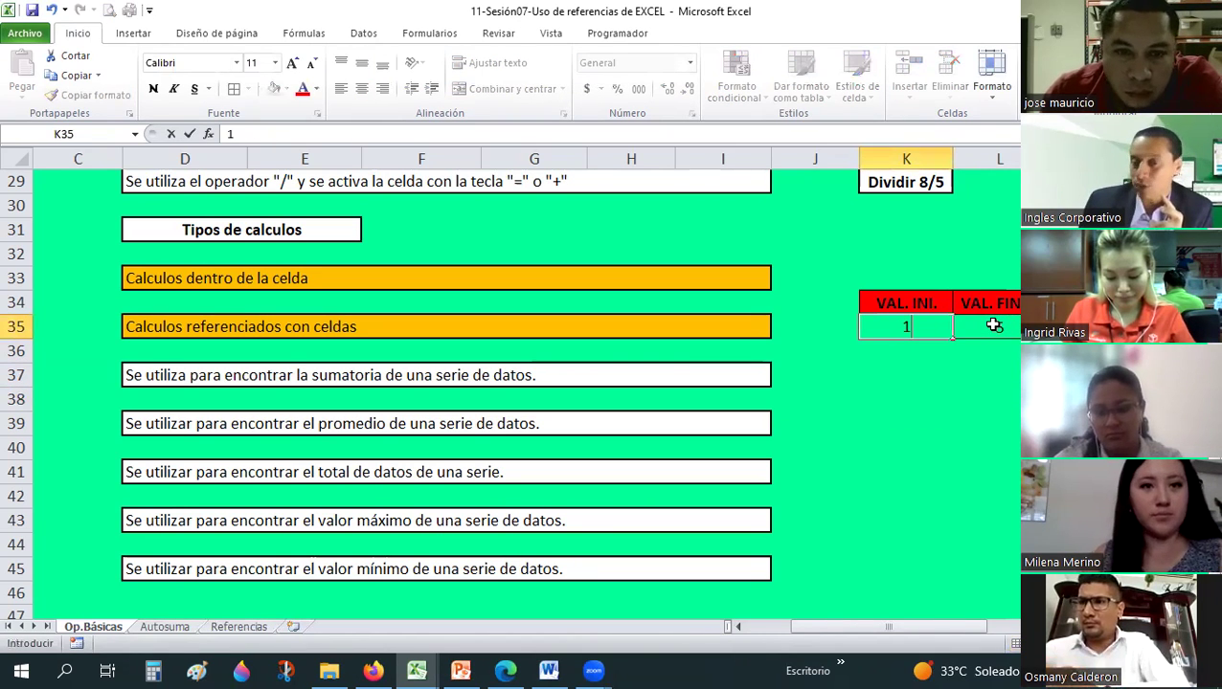
{"action": "type", "text": "7"}
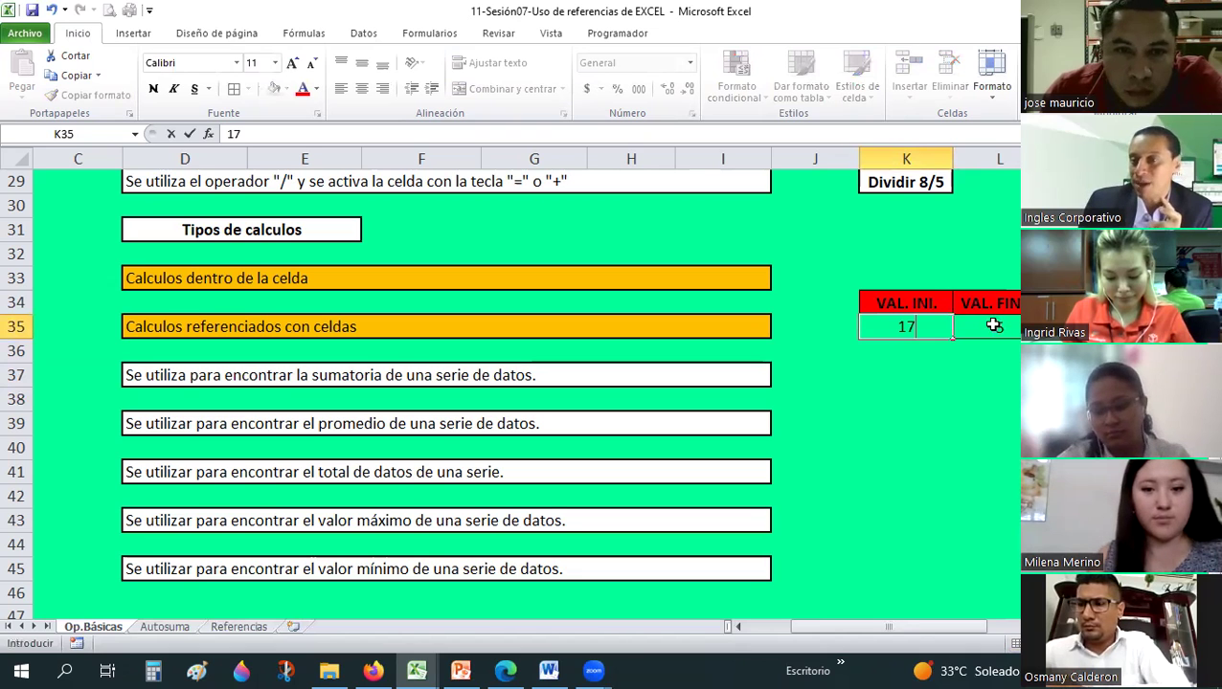
{"action": "key", "text": "Return"}
{"action": "key", "text": "Up"}
{"action": "key", "text": "Right"}
{"action": "key", "text": "Right"}
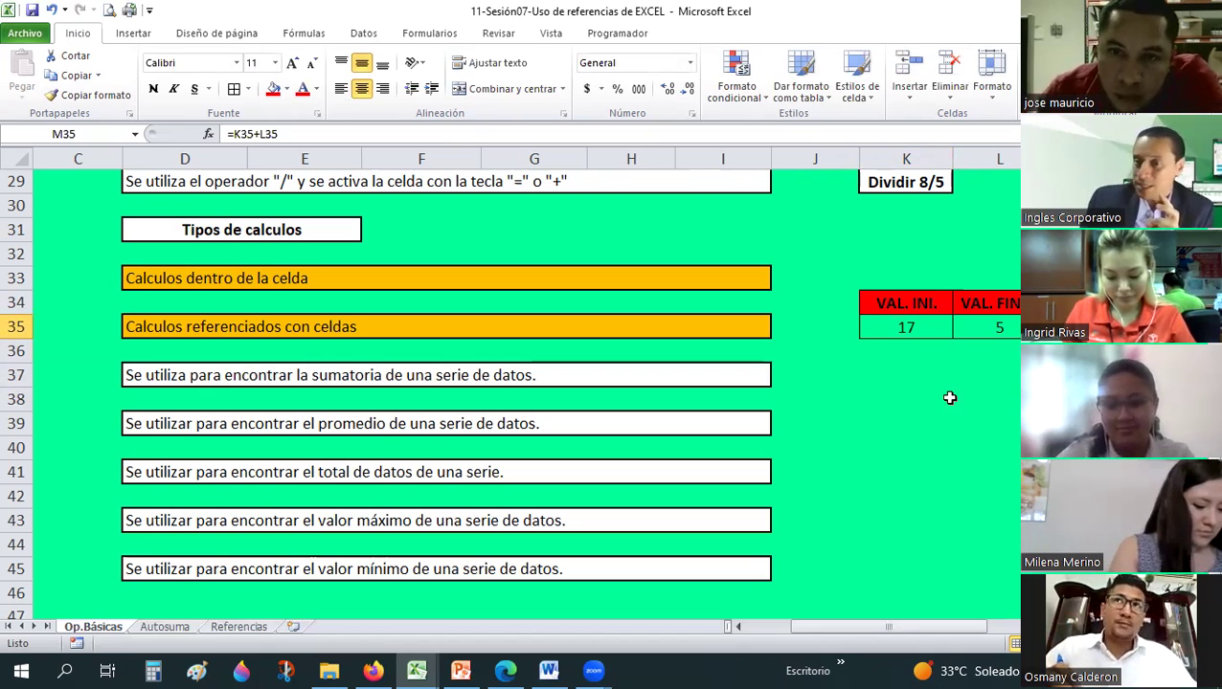
{"action": "left_click", "coordinate": [949, 397]}
{"action": "mouse_move", "coordinate": [906, 302]}
{"action": "left_mouse_down"}
{"action": "mouse_move", "coordinate": [1005, 350]}
{"action": "mouse_move", "coordinate": [996, 327]}
{"action": "left_mouse_up"}
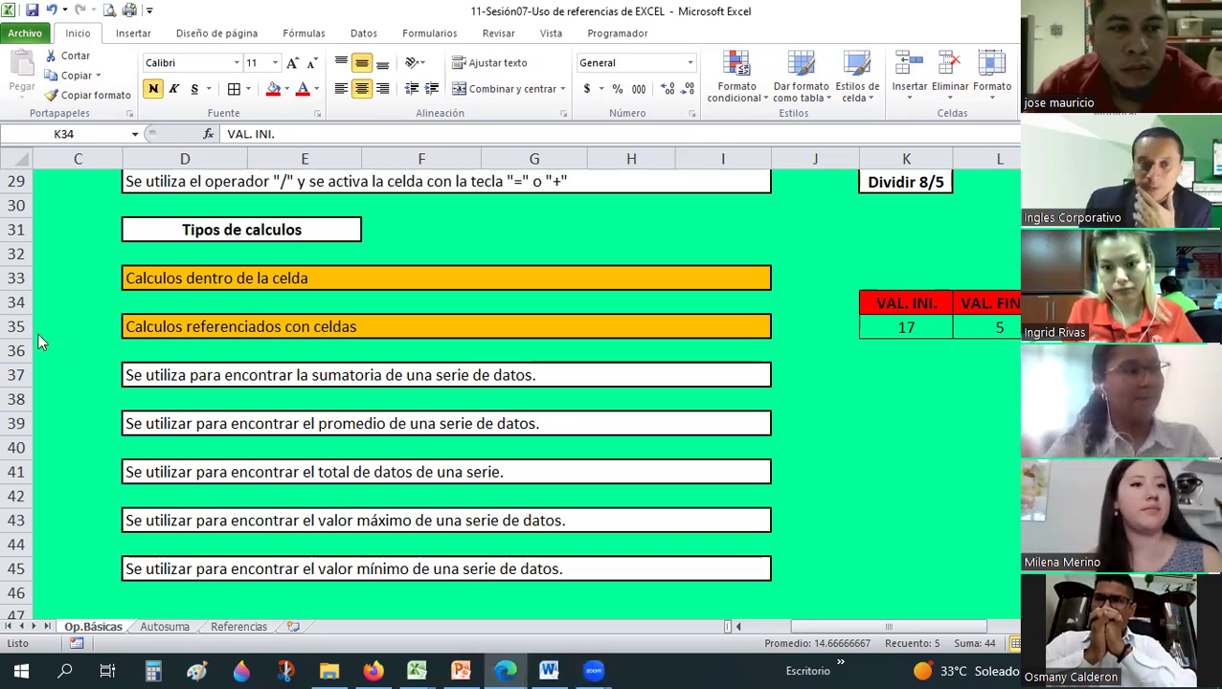
{"action": "left_click_drag", "start_coordinate": [810, 632], "coordinate": [766, 633]}
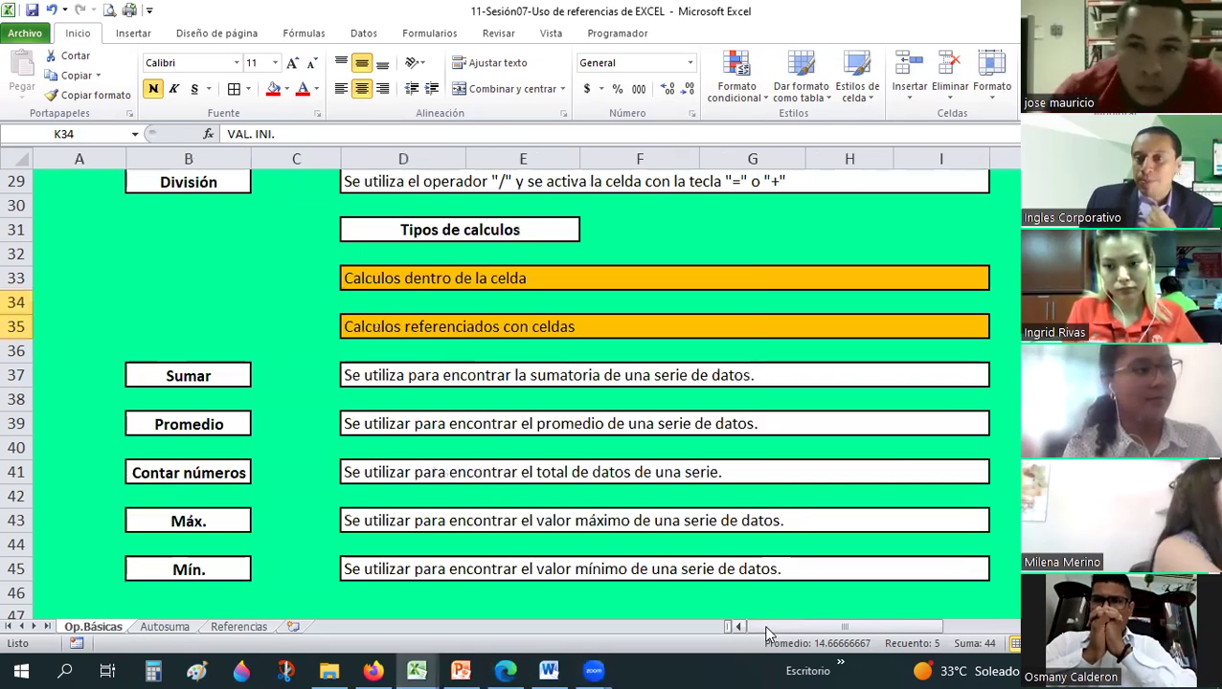
{"action": "left_click", "coordinate": [299, 277]}
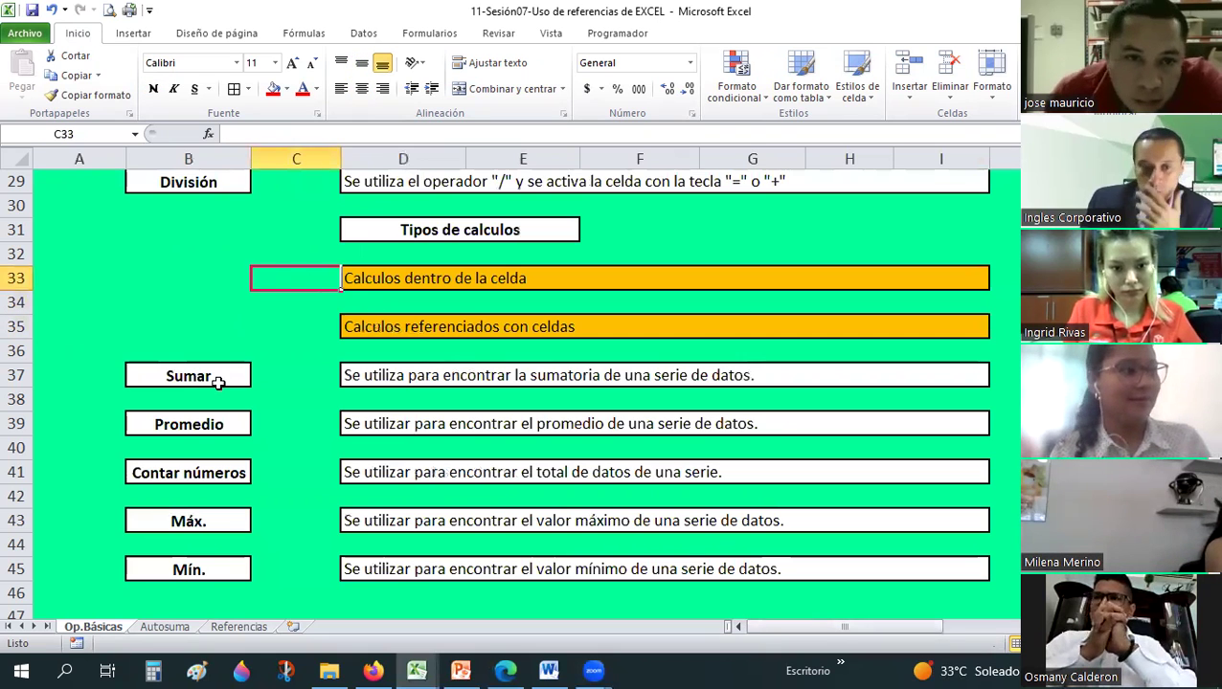
{"action": "left_click", "coordinate": [216, 379]}
{"action": "left_click", "coordinate": [203, 425]}
{"action": "left_click", "coordinate": [203, 473]}
{"action": "left_click", "coordinate": [203, 522]}
{"action": "left_click", "coordinate": [202, 572]}
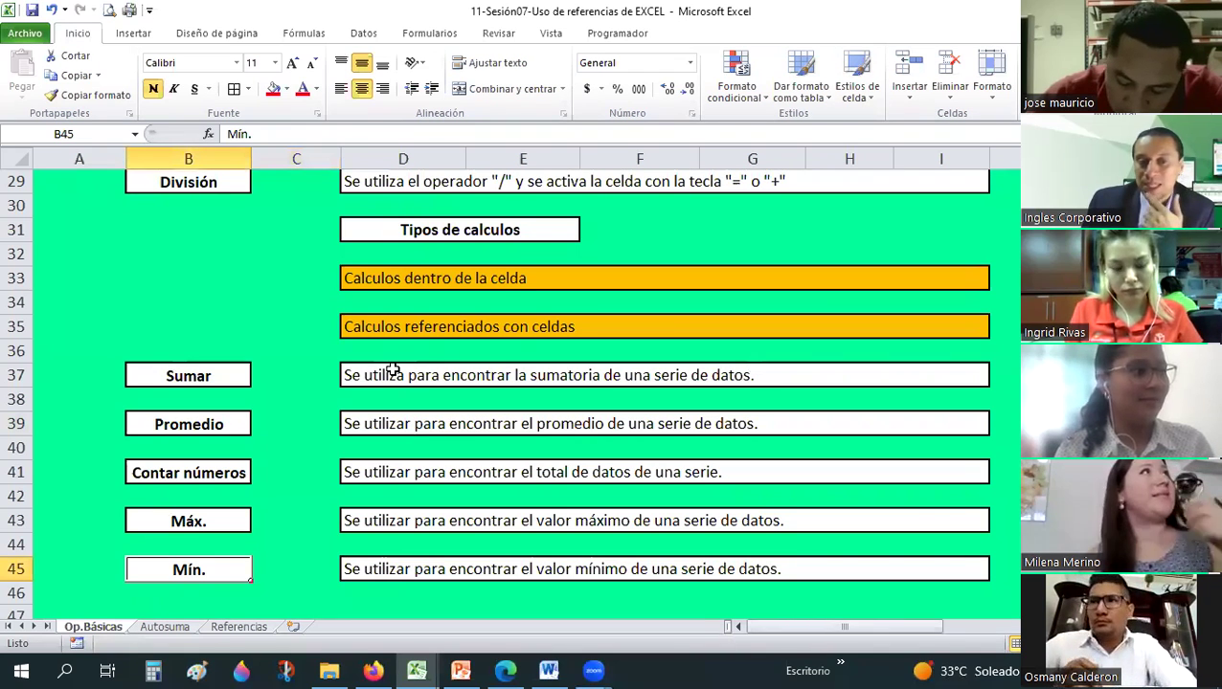
{"action": "left_click", "coordinate": [308, 401]}
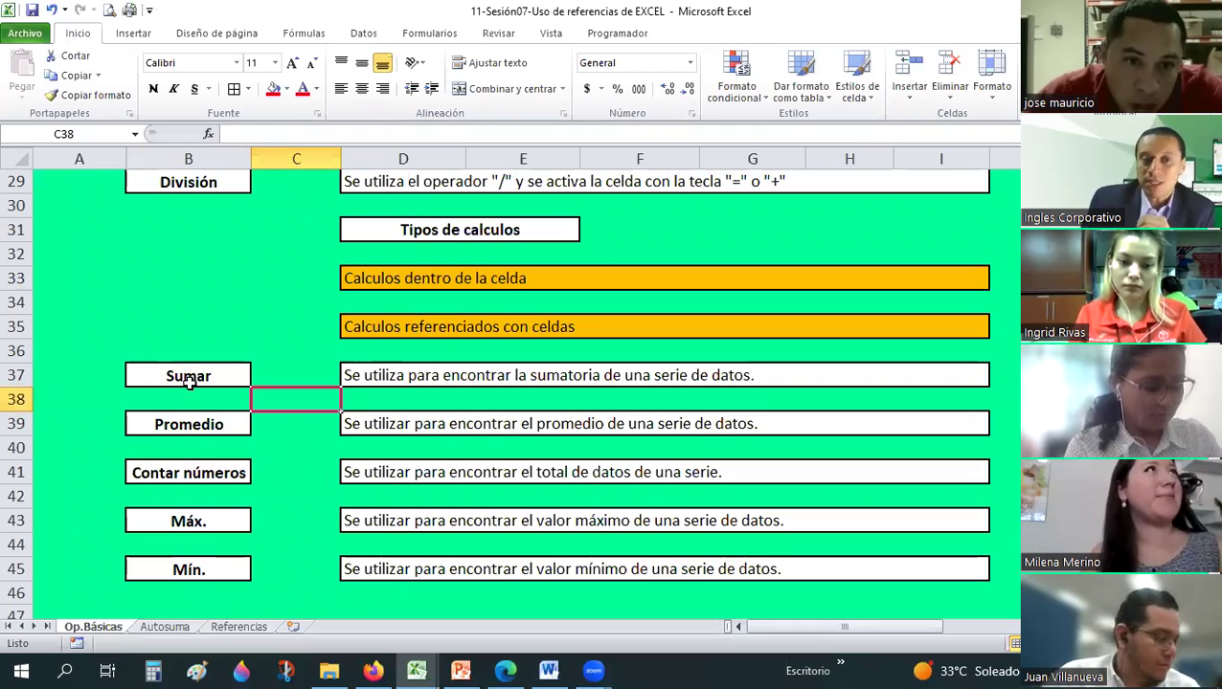
{"action": "left_click", "coordinate": [188, 376]}
{"action": "left_click", "coordinate": [176, 418]}
{"action": "left_click", "coordinate": [183, 378]}
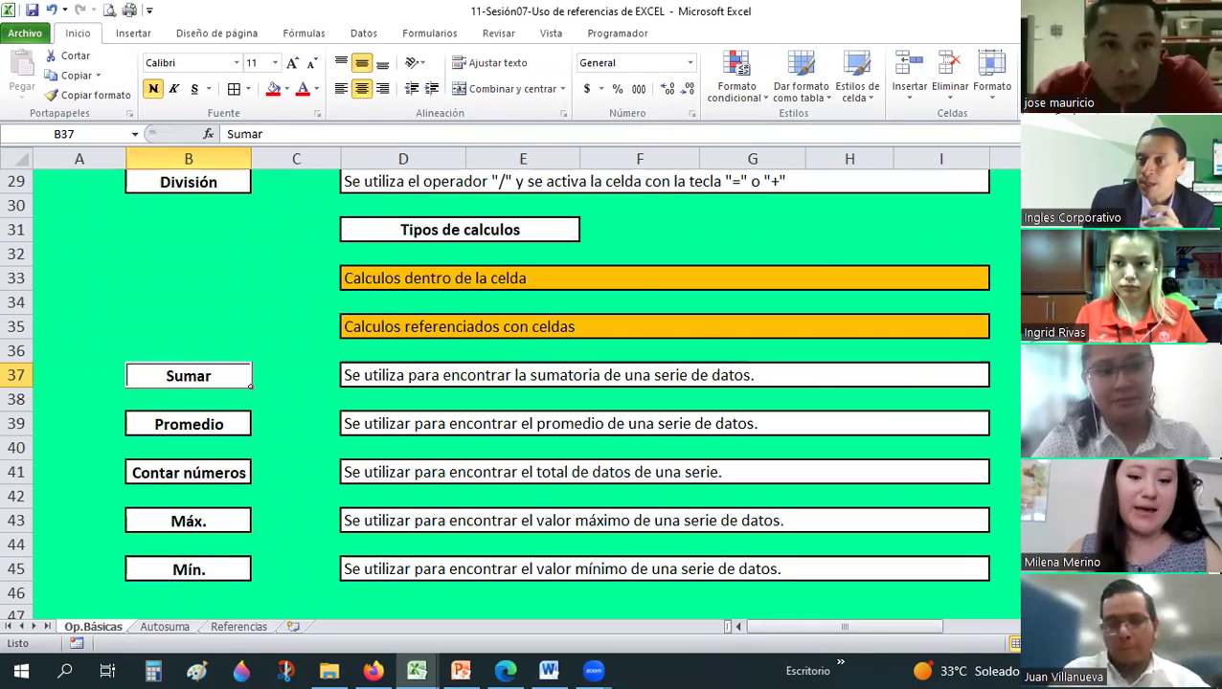
{"action": "type", "text": "=SUMA()"}
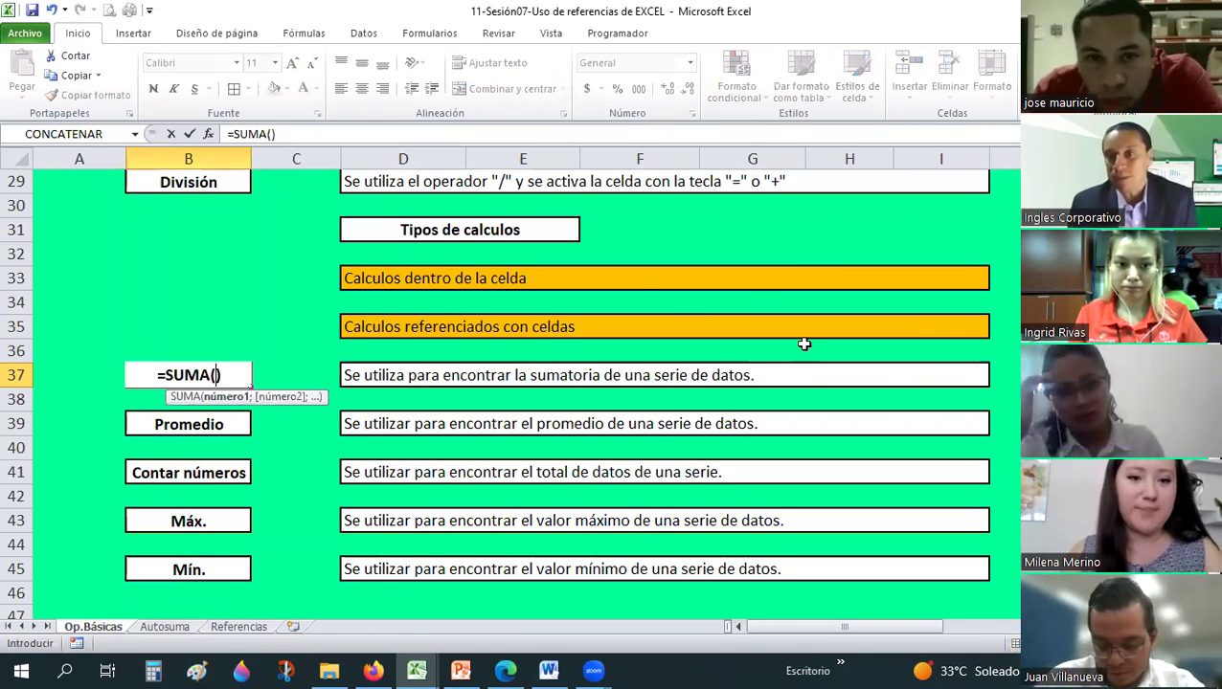
{"action": "key", "text": "Escape"}
{"action": "left_click", "coordinate": [1129, 376]}
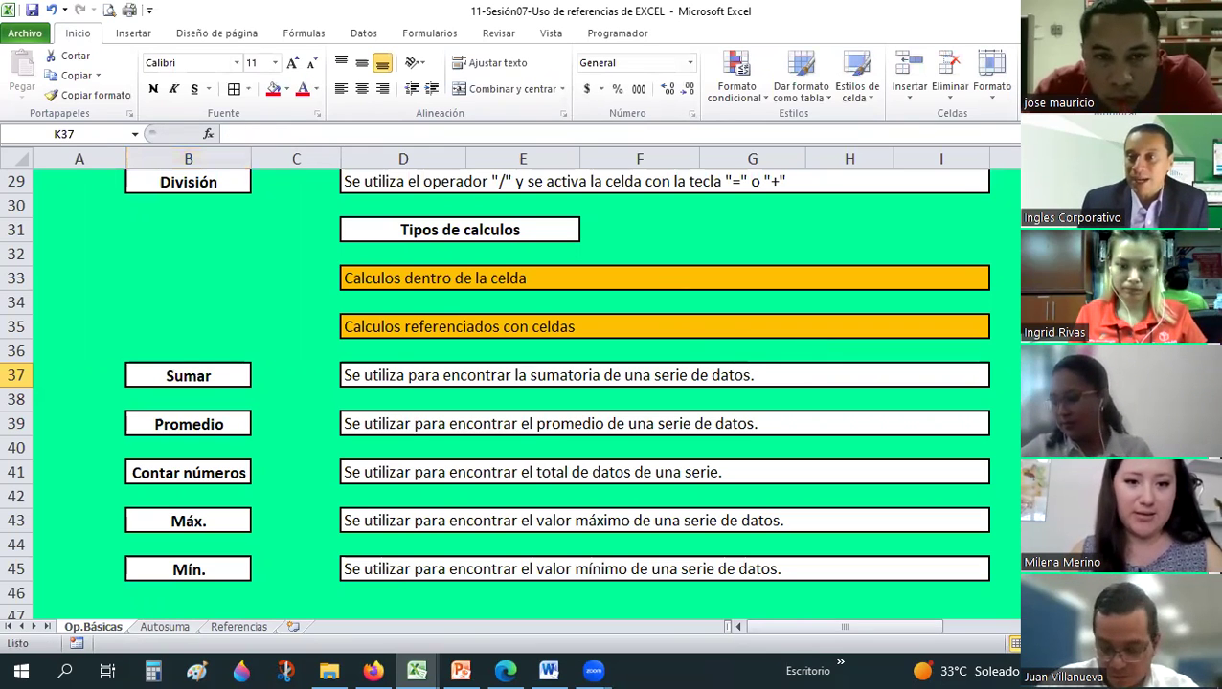
{"action": "key", "text": "alt+equal"}
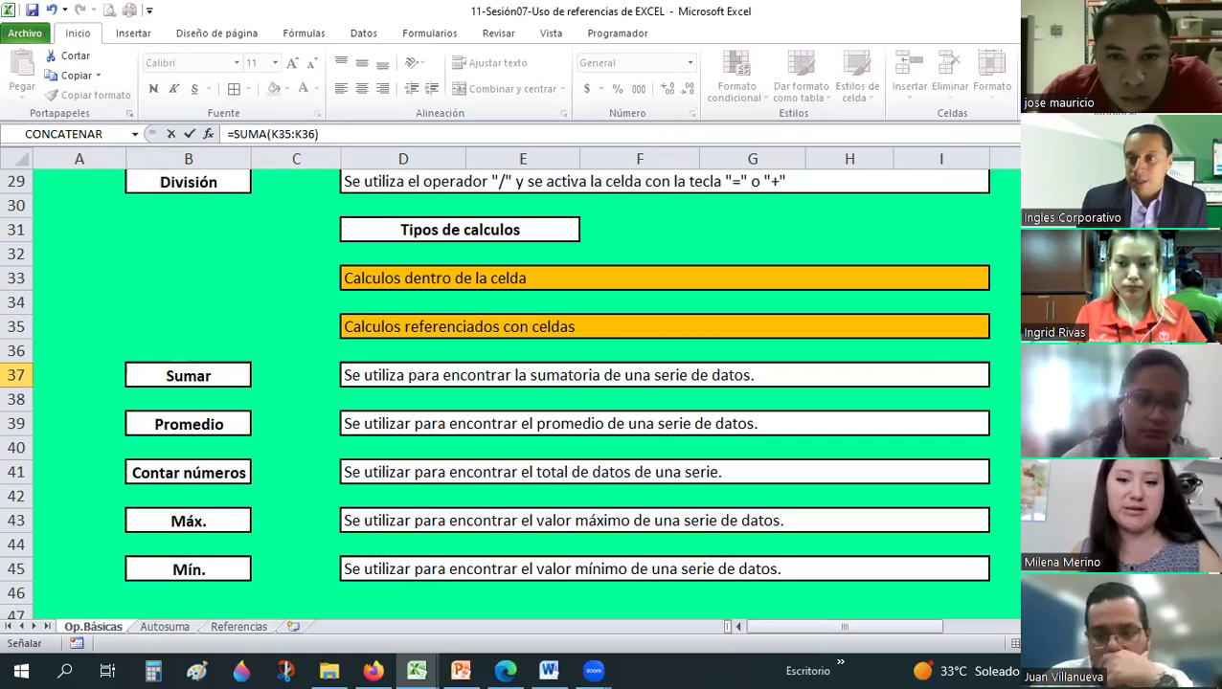
{"action": "key", "text": "Escape"}
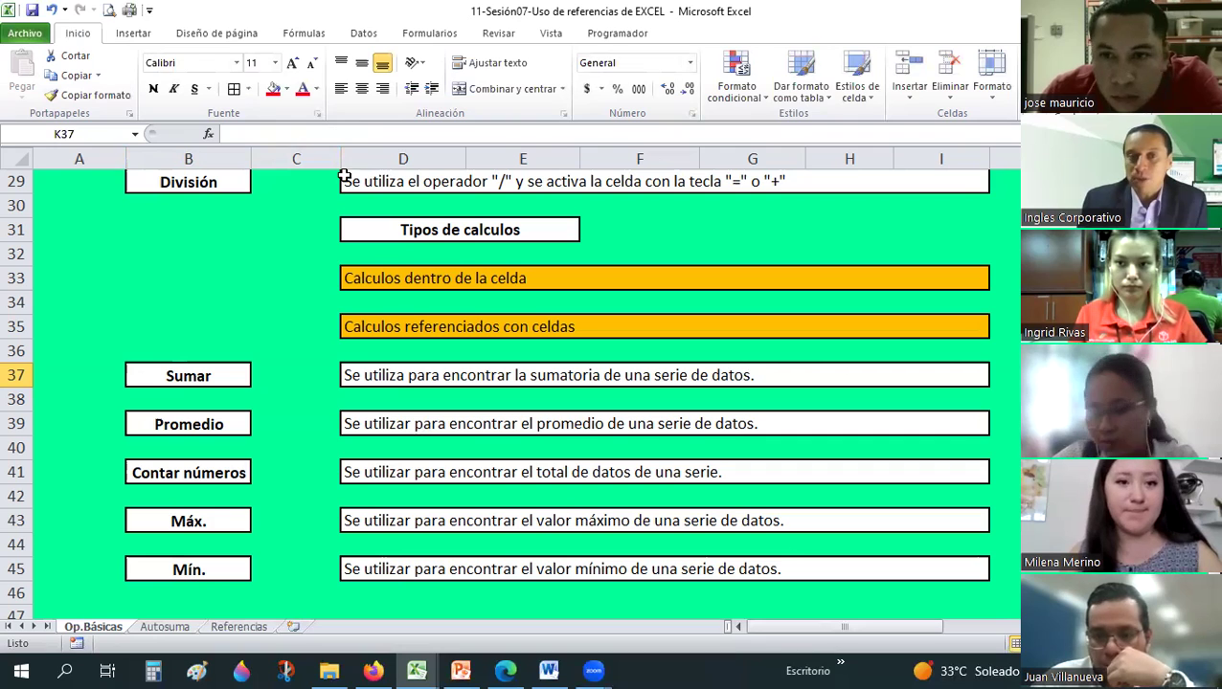
{"action": "type", "text": "=PROMEDIO(K35:K36)"}
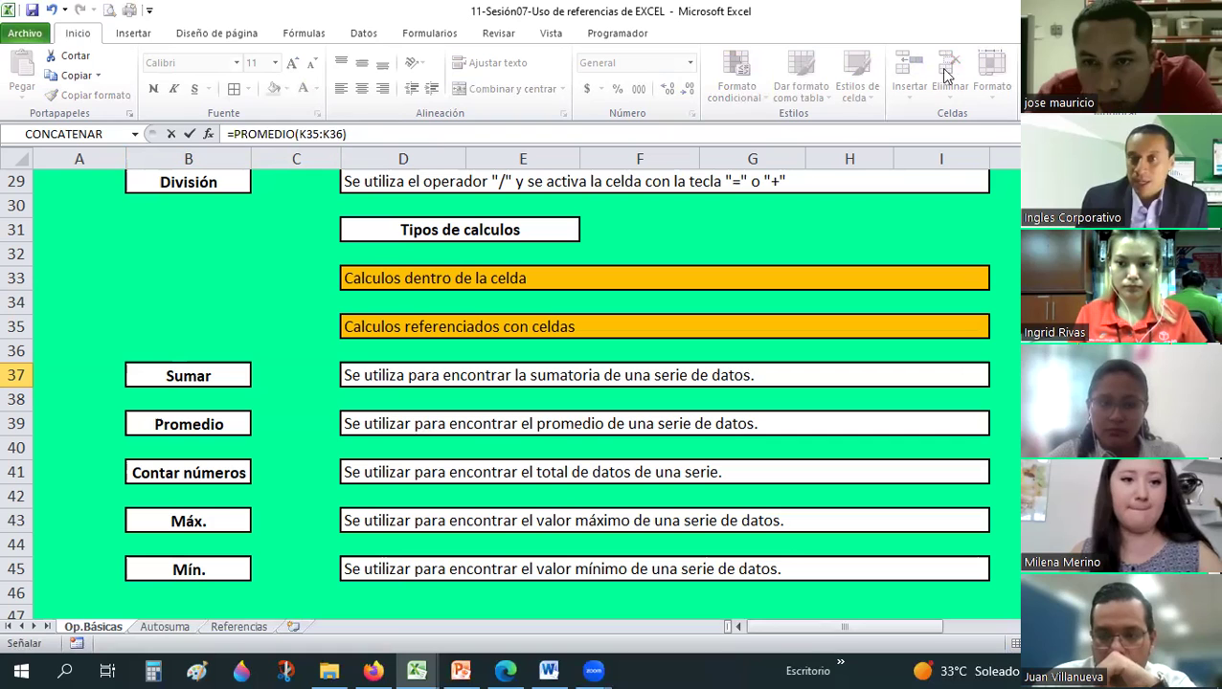
{"action": "key", "text": "Escape"}
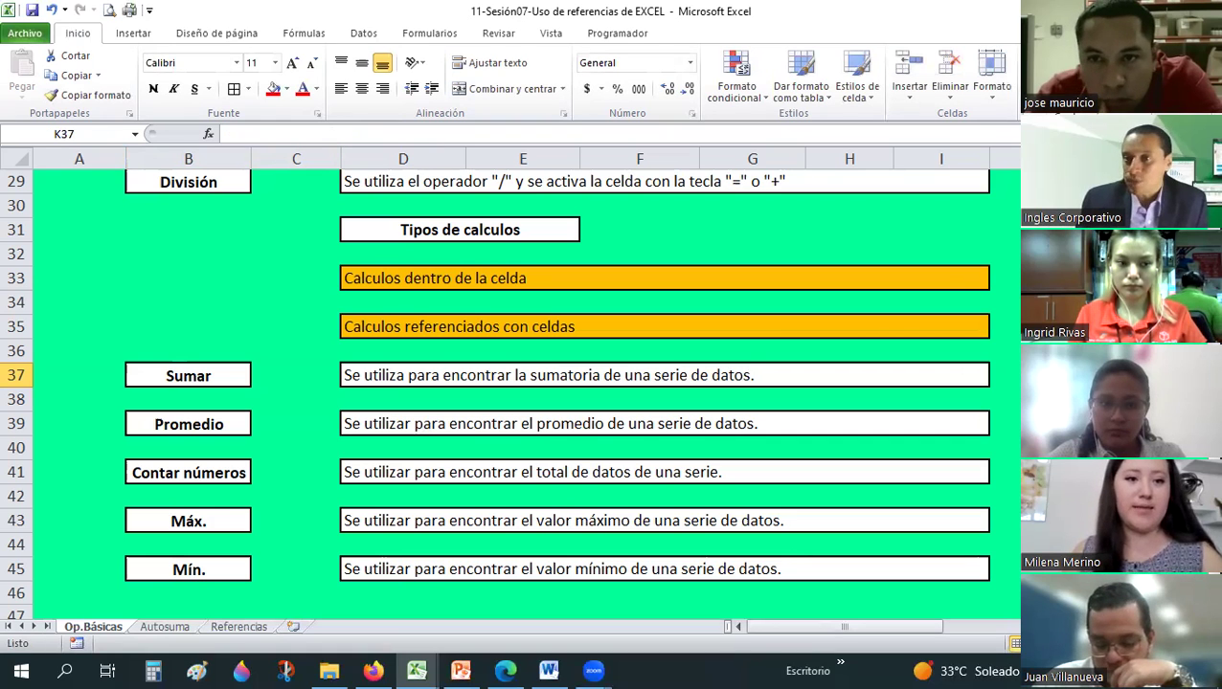
{"action": "type", "text": "=MAX(K35:K36)"}
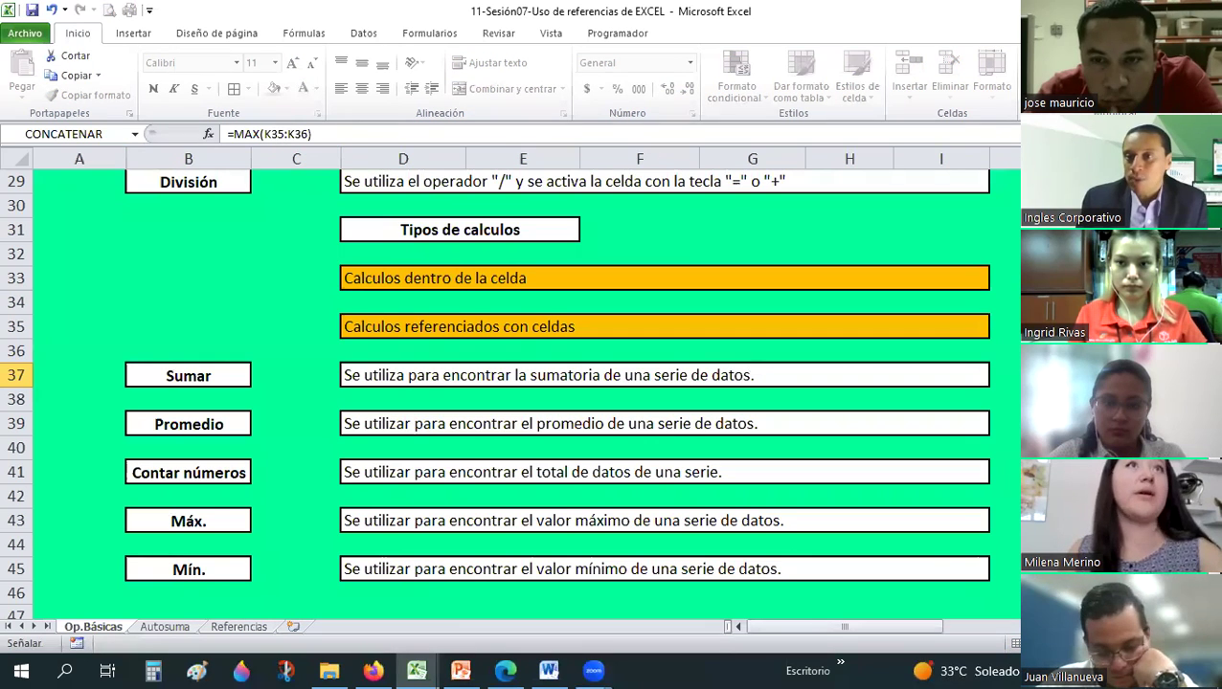
{"action": "key", "text": "Escape"}
{"action": "type", "text": "=MIN(K35:K36)"}
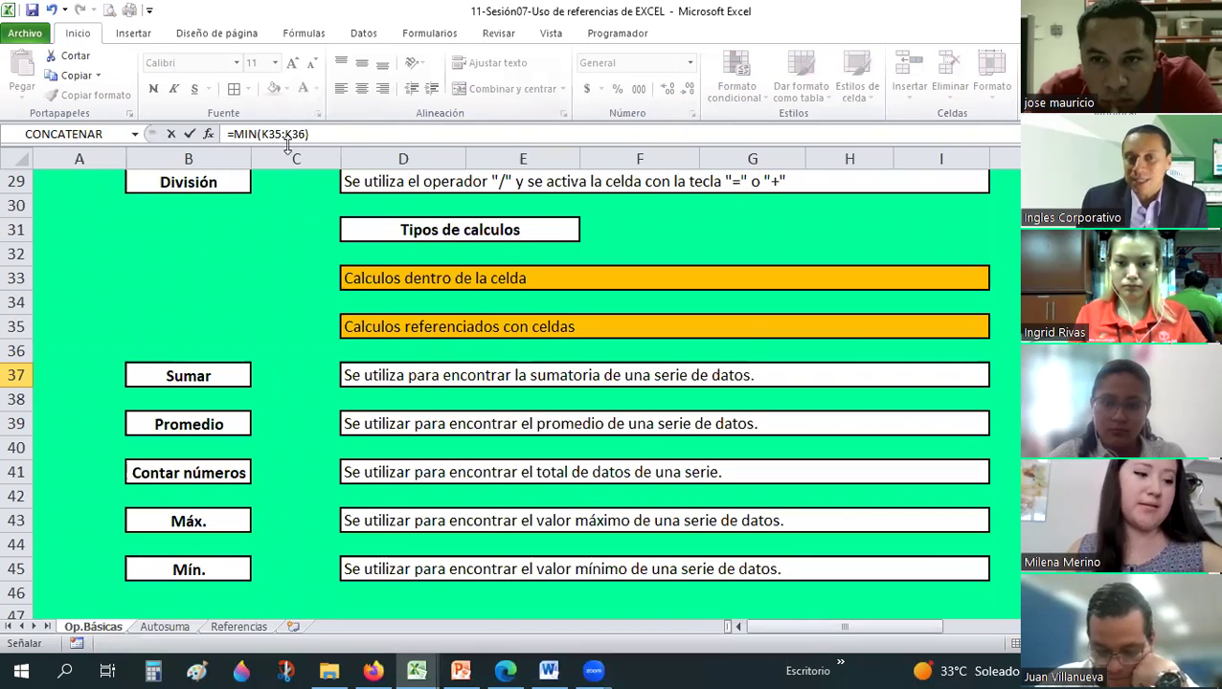
{"action": "key", "text": "Escape"}
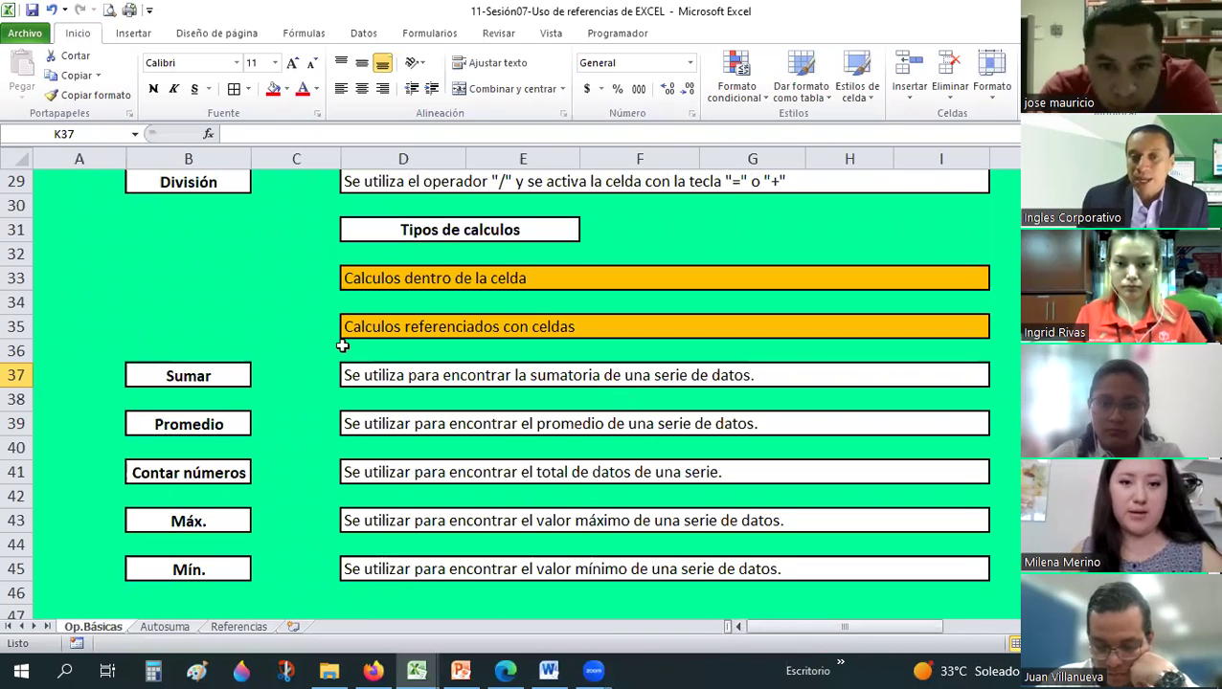
Put 15 in D49 and =+D49*3.5 in D50, then fill the formula down to D55.
{"action": "scroll", "coordinate": [365, 297], "scroll_direction": "down", "scroll_amount": 5}
{"action": "left_click", "coordinate": [365, 298]}
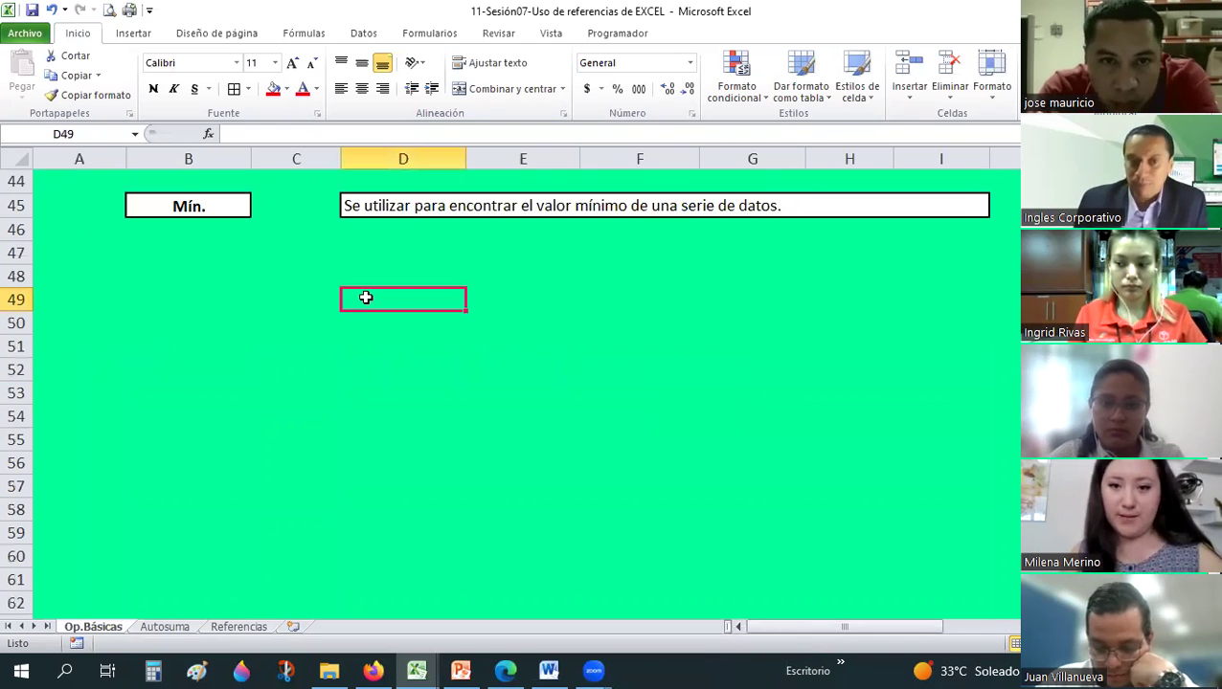
{"action": "type", "text": "15"}
{"action": "key", "text": "Return"}
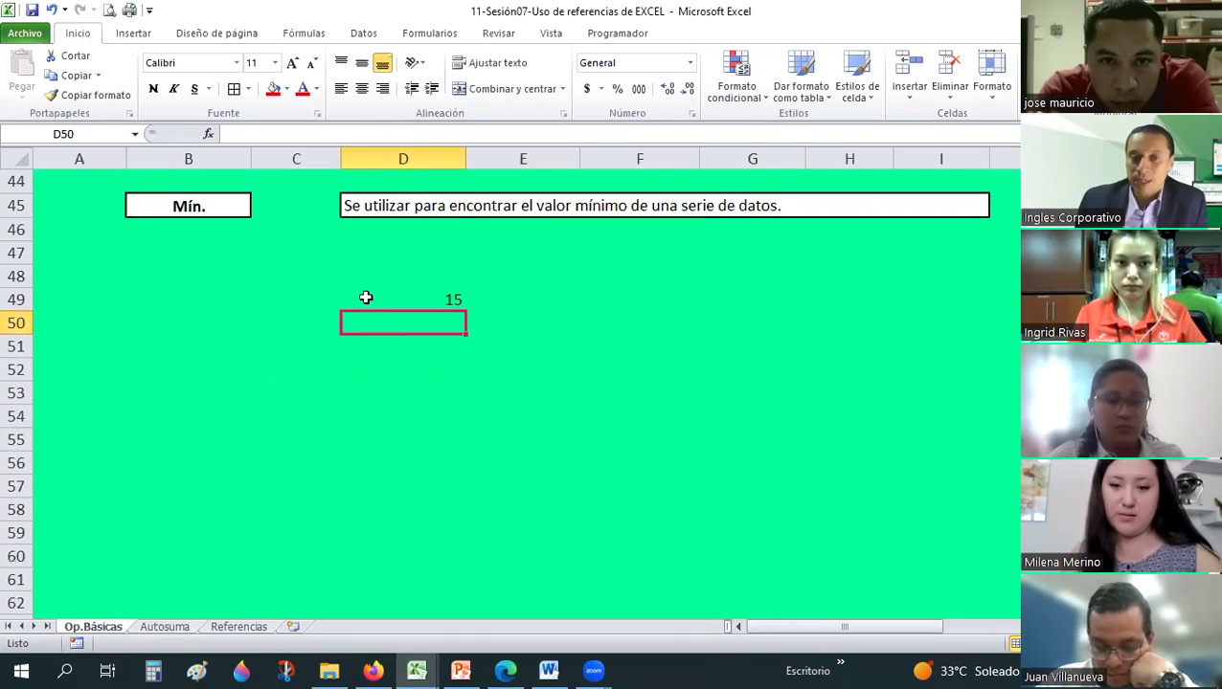
{"action": "type", "text": "+"}
{"action": "left_click", "coordinate": [364, 298]}
{"action": "type", "text": ".5"}
{"action": "key", "text": "Return"}
{"action": "key", "text": "Up"}
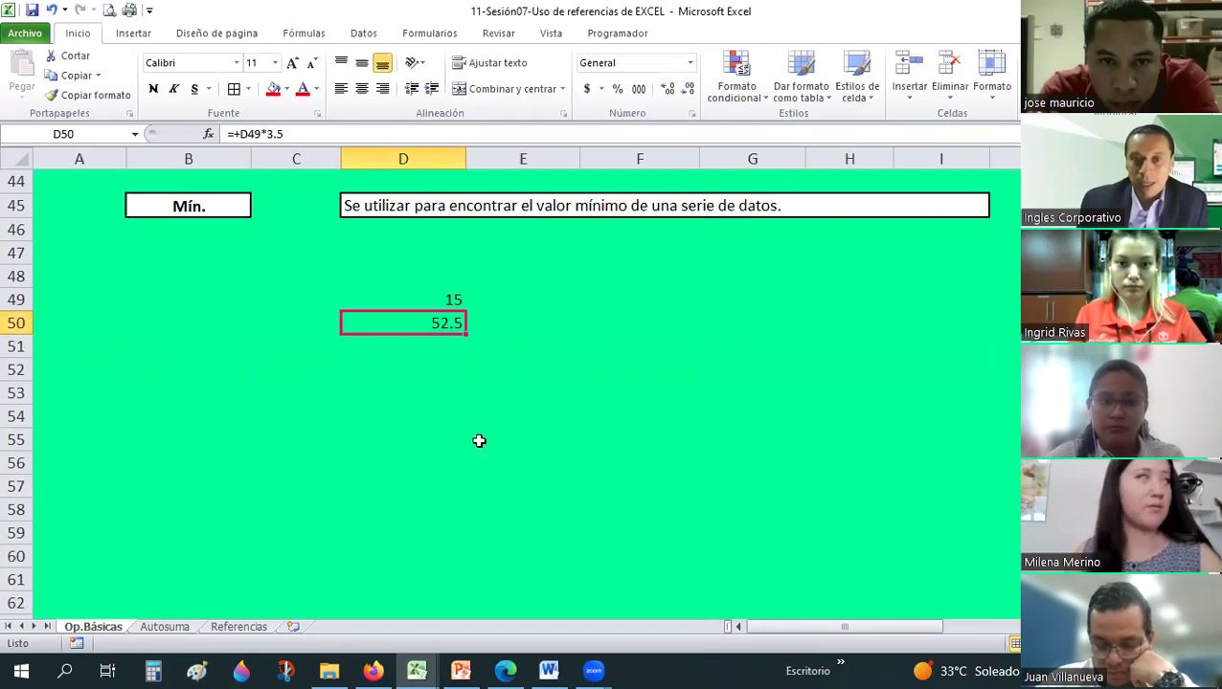
{"action": "left_click_drag", "start_coordinate": [467, 334], "coordinate": [466, 440]}
{"action": "left_click", "coordinate": [434, 301]}
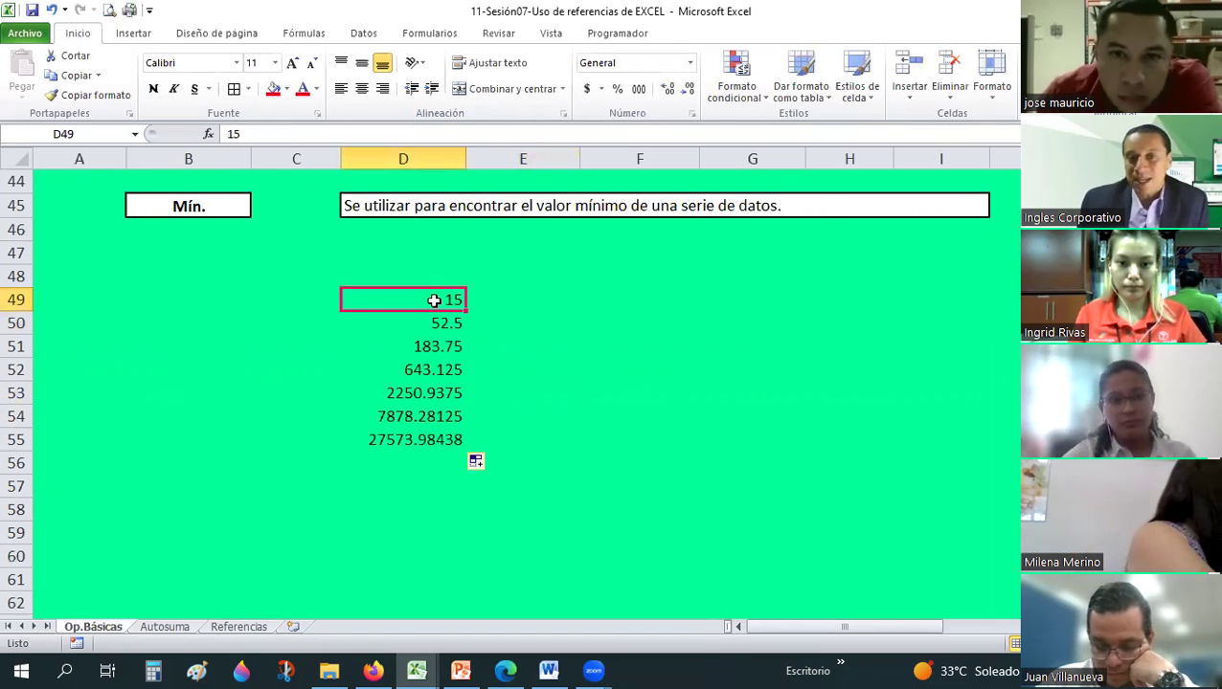
{"action": "left_click_drag", "start_coordinate": [433, 301], "coordinate": [452, 443]}
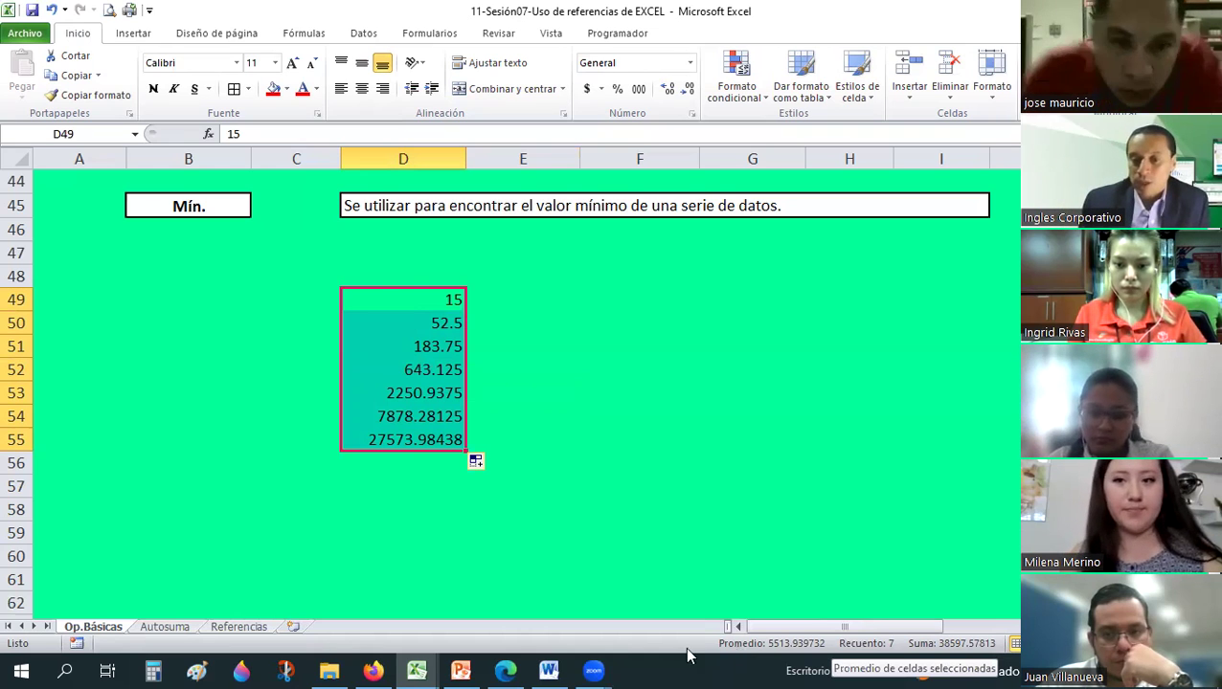
{"action": "left_click", "coordinate": [627, 537]}
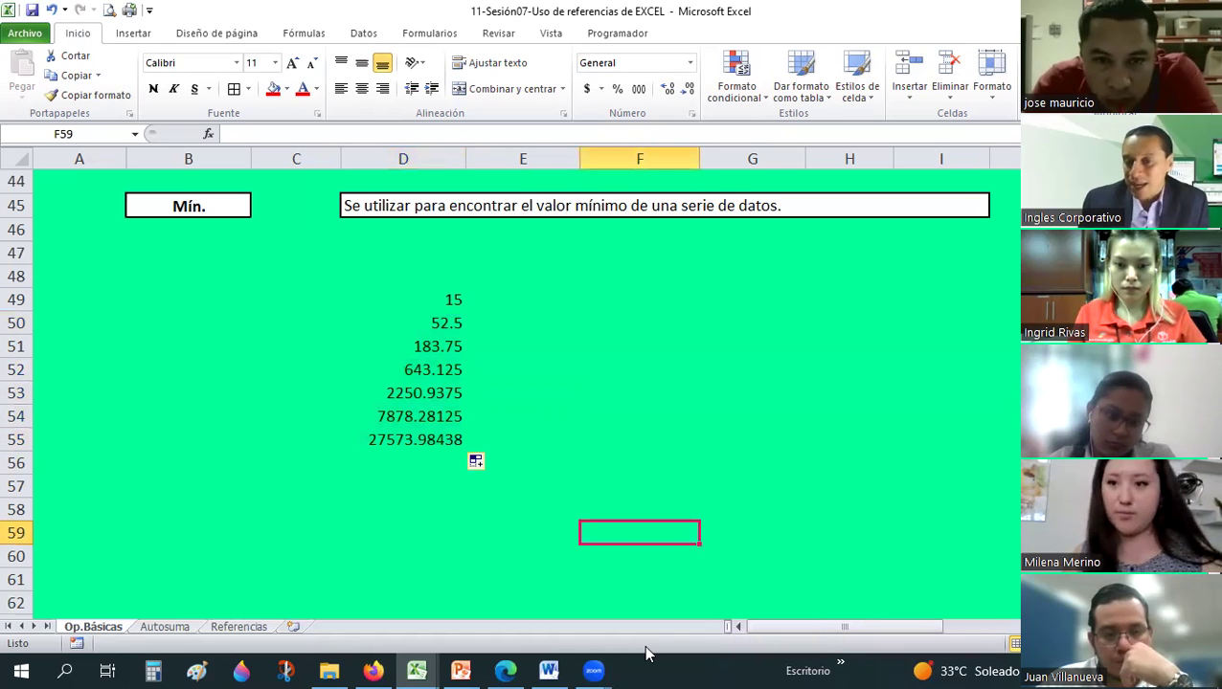
{"action": "right_click", "coordinate": [646, 649]}
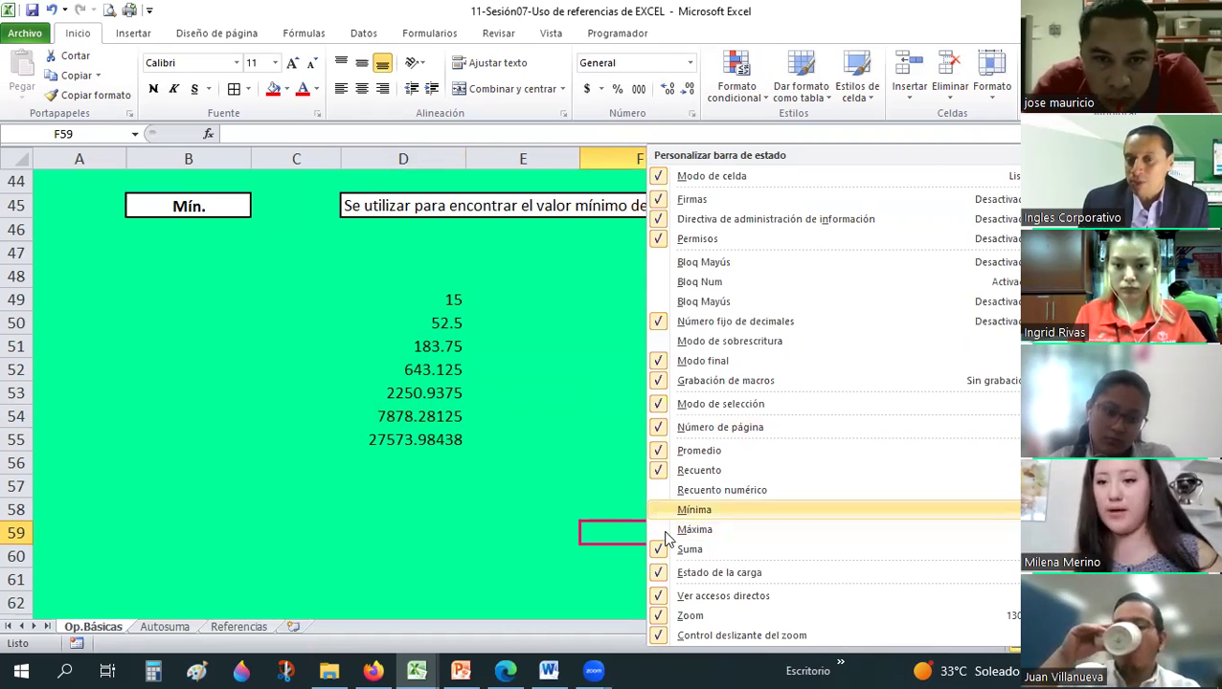
{"action": "left_click", "coordinate": [661, 515]}
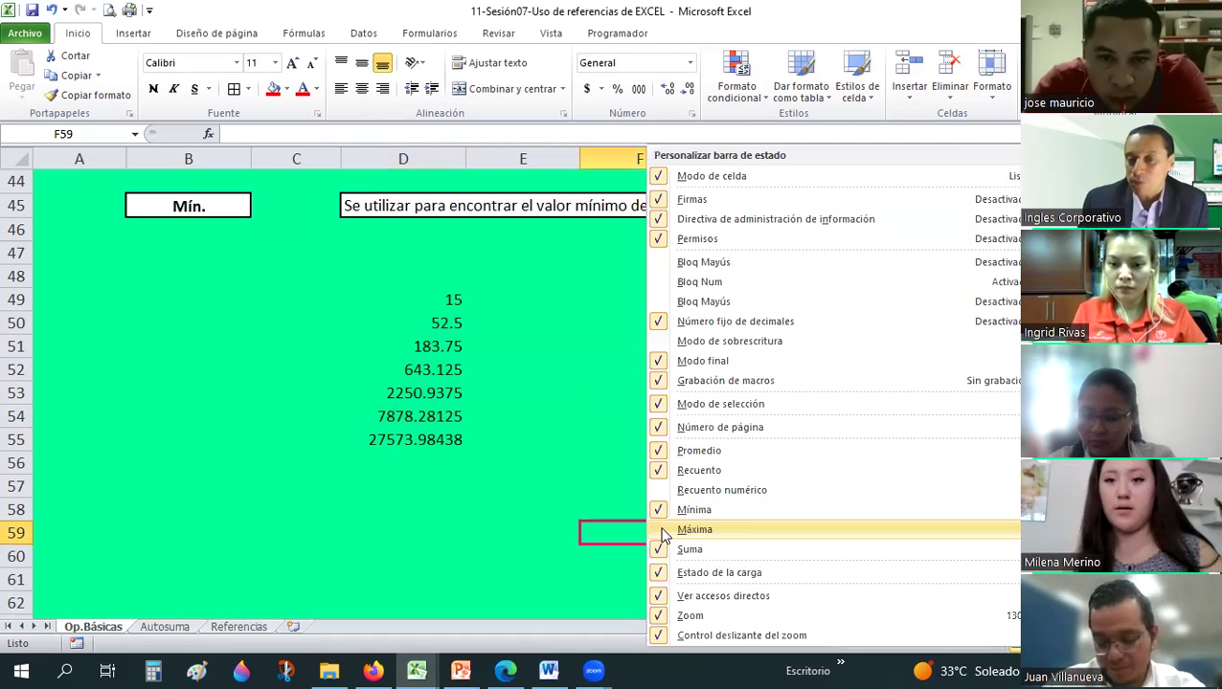
{"action": "left_click", "coordinate": [390, 299]}
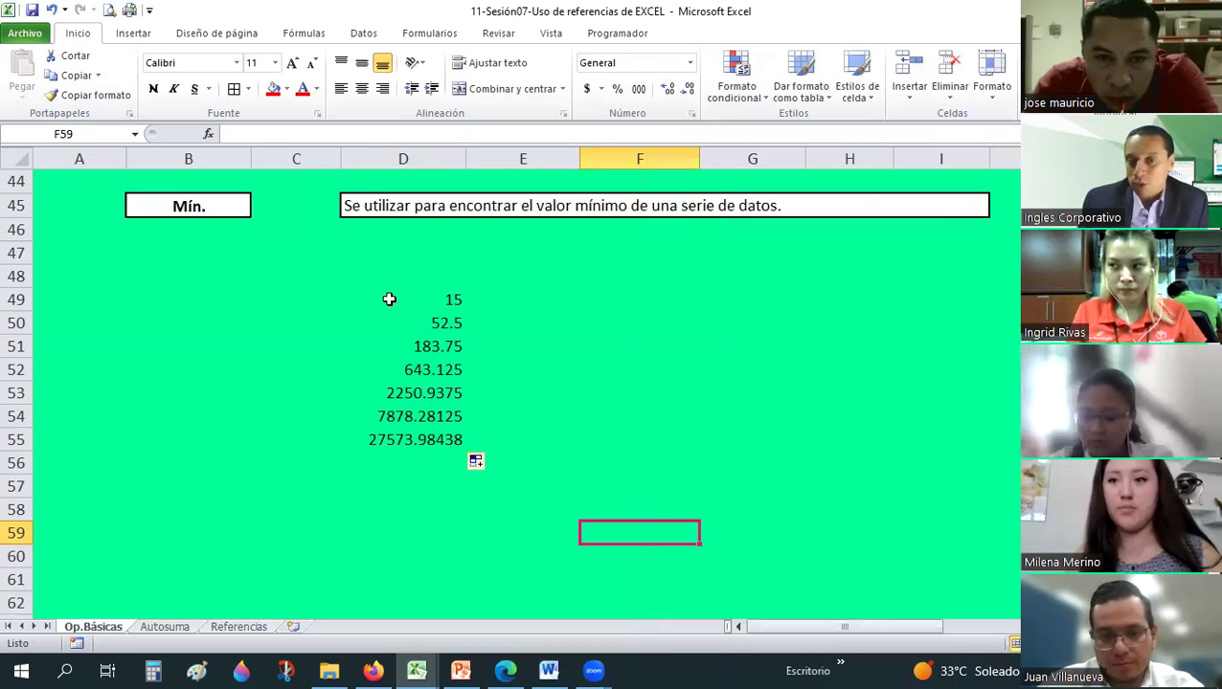
{"action": "left_click_drag", "start_coordinate": [389, 300], "coordinate": [412, 439]}
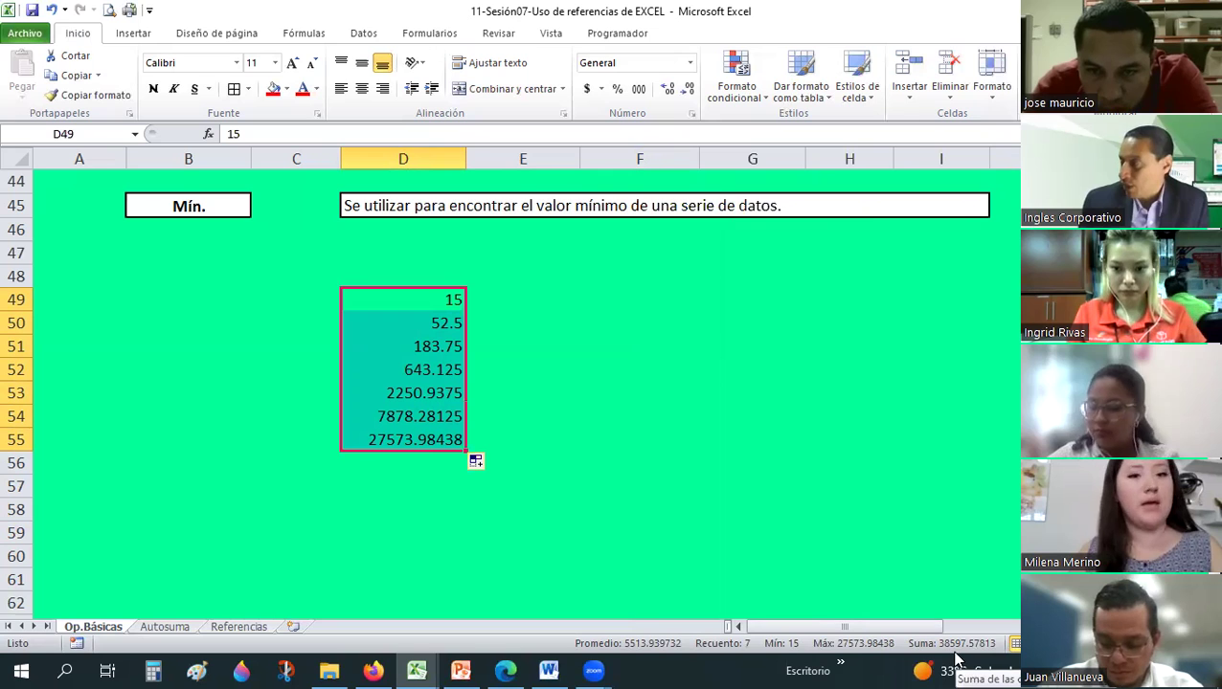
{"action": "left_click", "coordinate": [560, 540]}
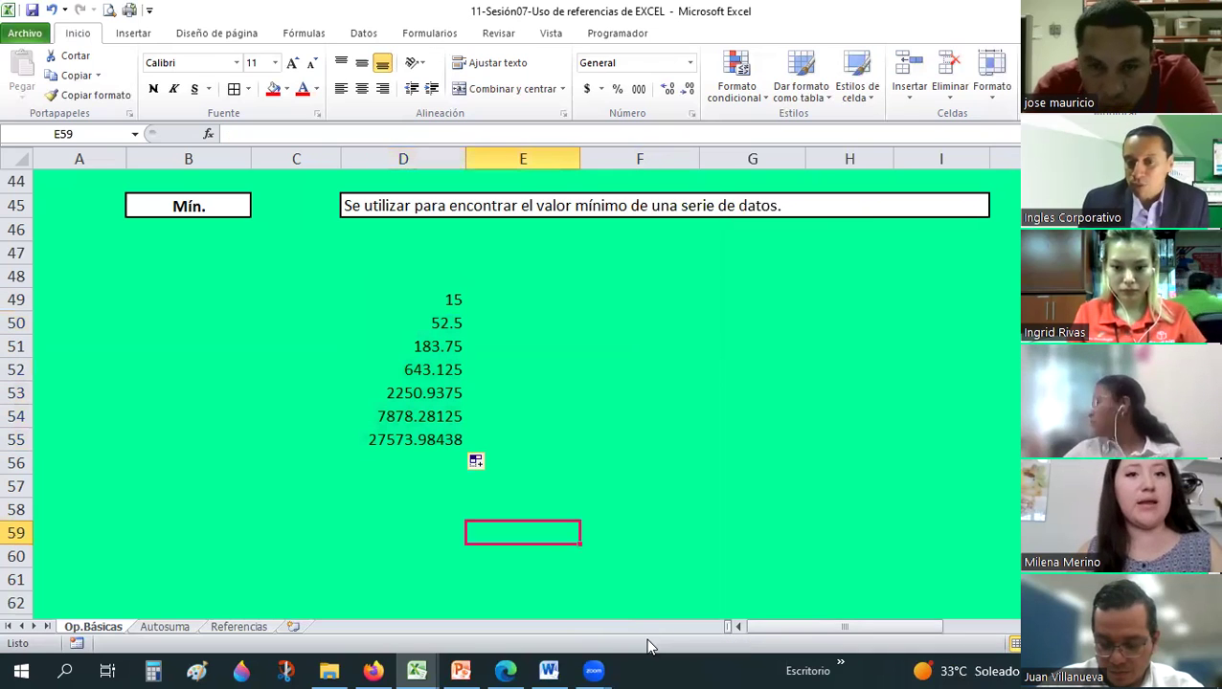
{"action": "right_click", "coordinate": [645, 640]}
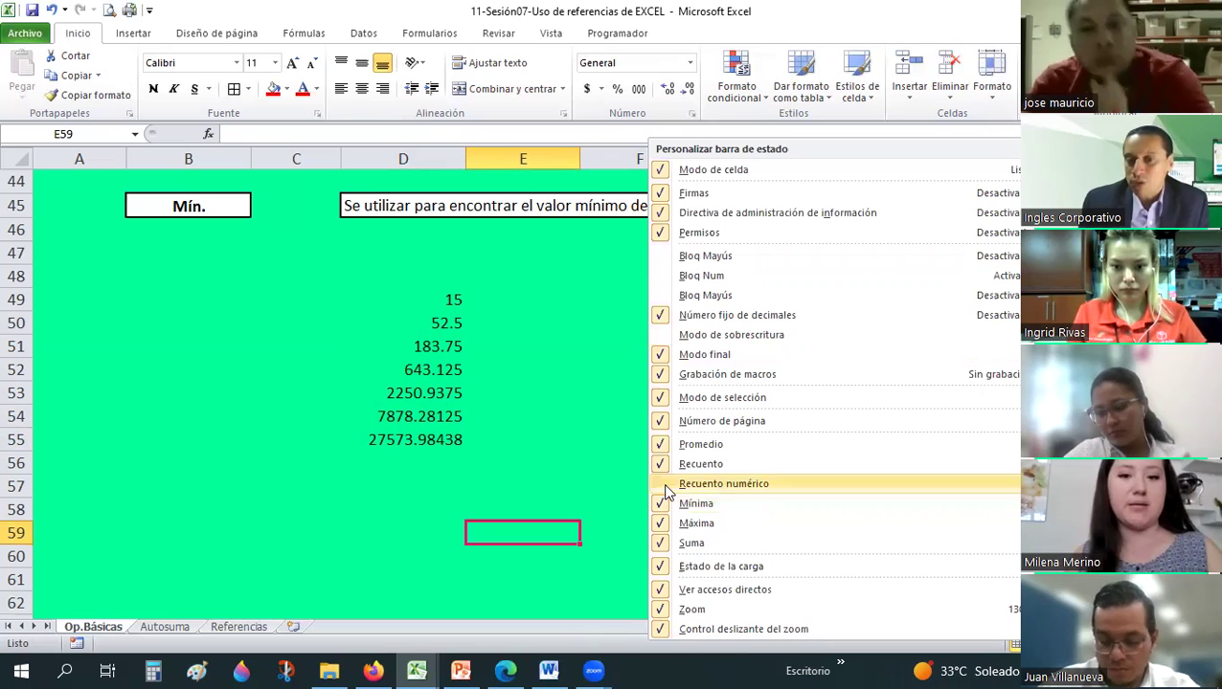
{"action": "left_click", "coordinate": [670, 487]}
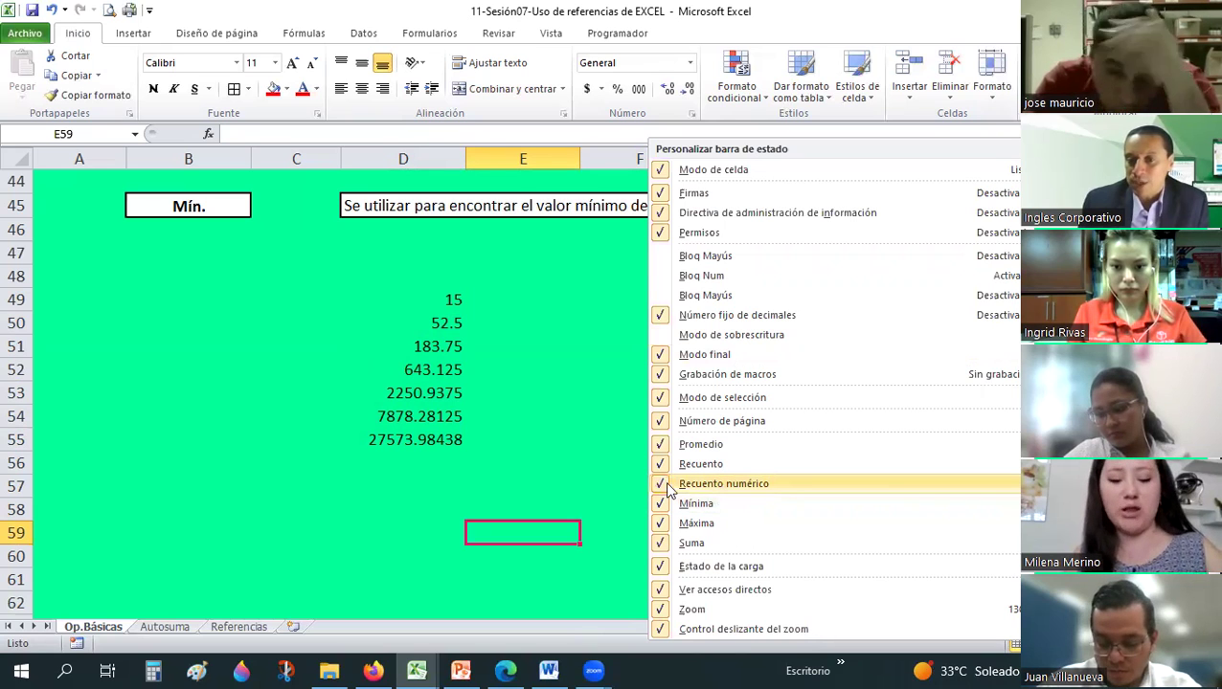
{"action": "left_click", "coordinate": [670, 485]}
{"action": "left_click", "coordinate": [670, 505]}
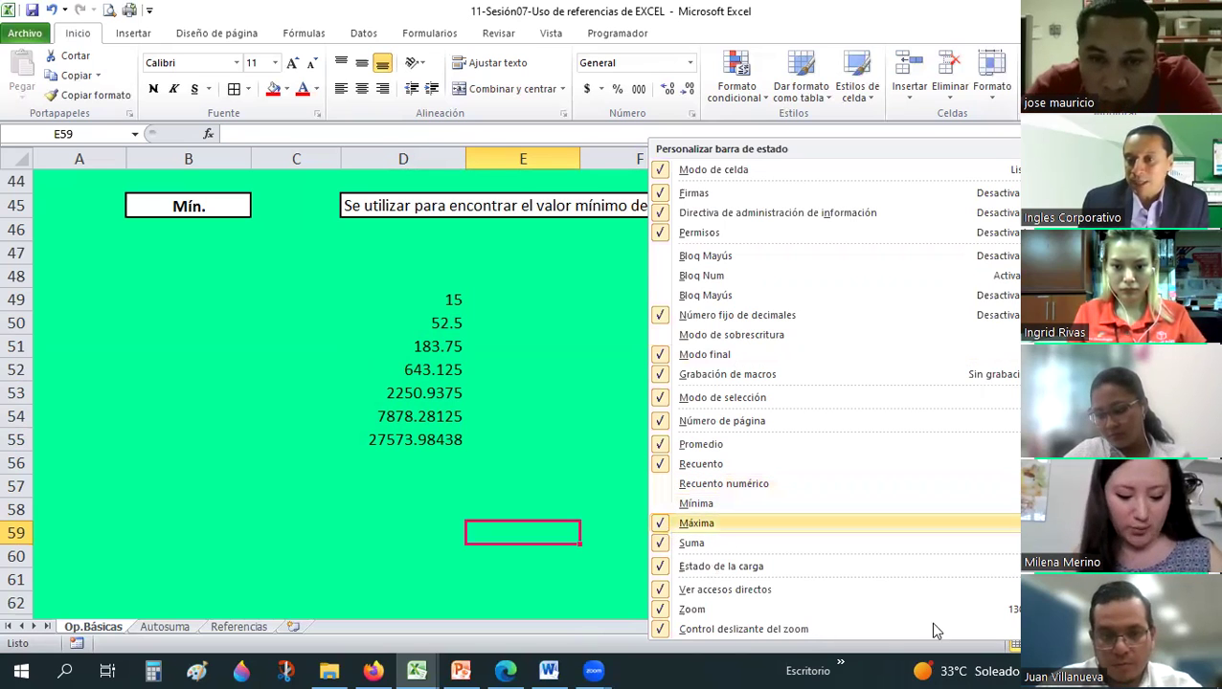
{"action": "left_click", "coordinate": [670, 524]}
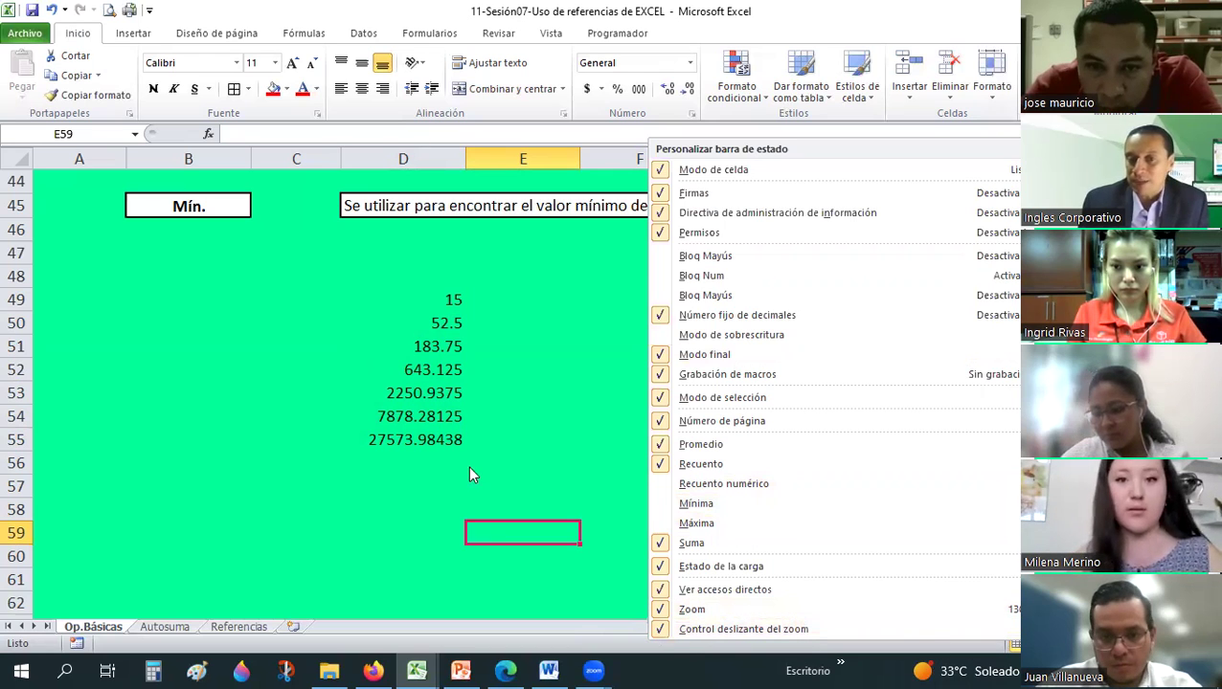
{"action": "key", "text": "Escape"}
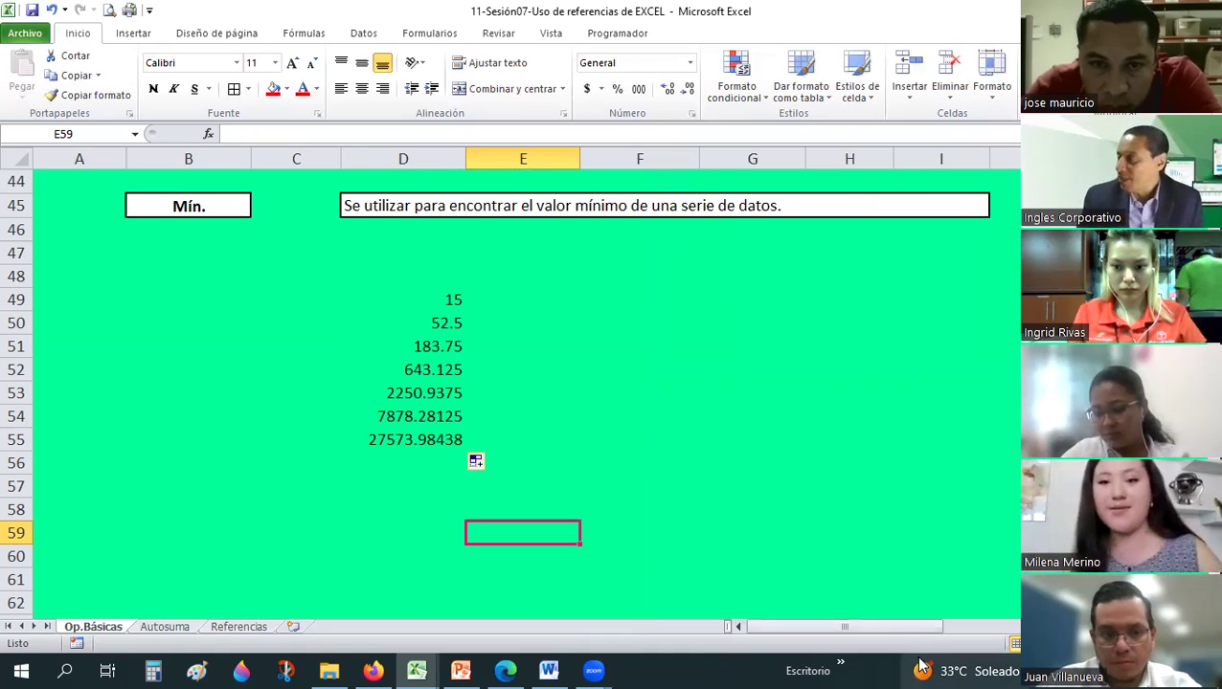
{"action": "left_click", "coordinate": [566, 484]}
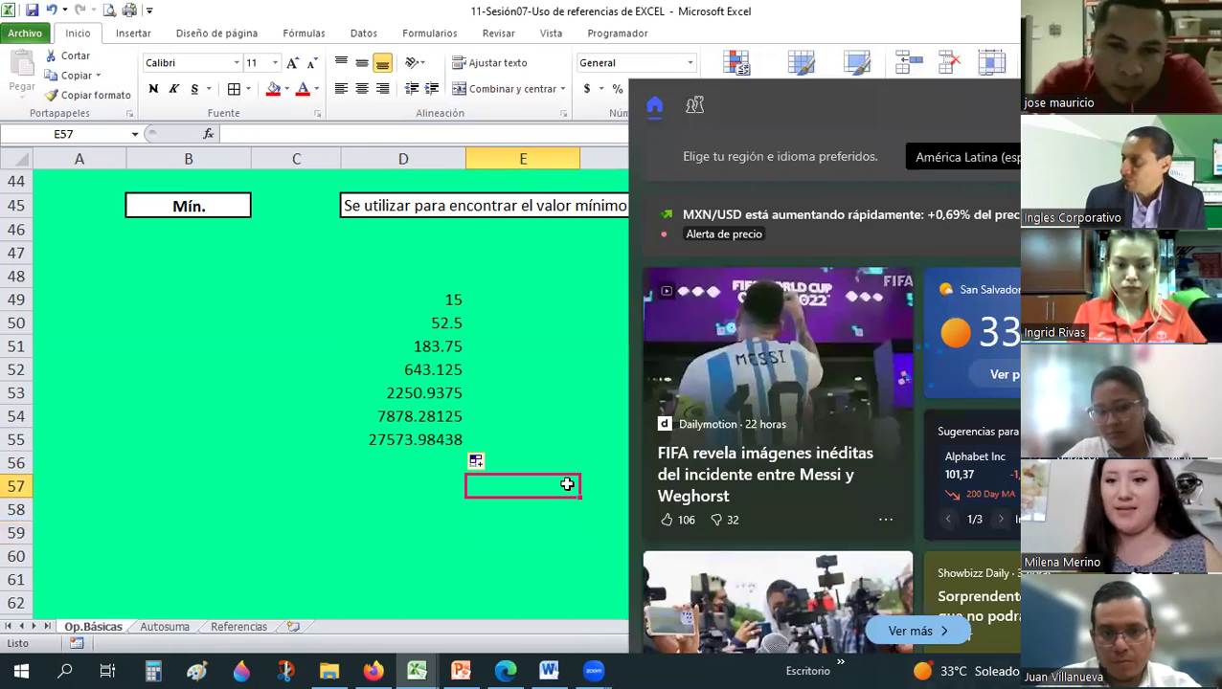
{"action": "left_click", "coordinate": [560, 399]}
{"action": "key", "text": "Return"}
{"action": "left_click", "coordinate": [422, 296]}
{"action": "left_click_drag", "start_coordinate": [421, 296], "coordinate": [452, 445]}
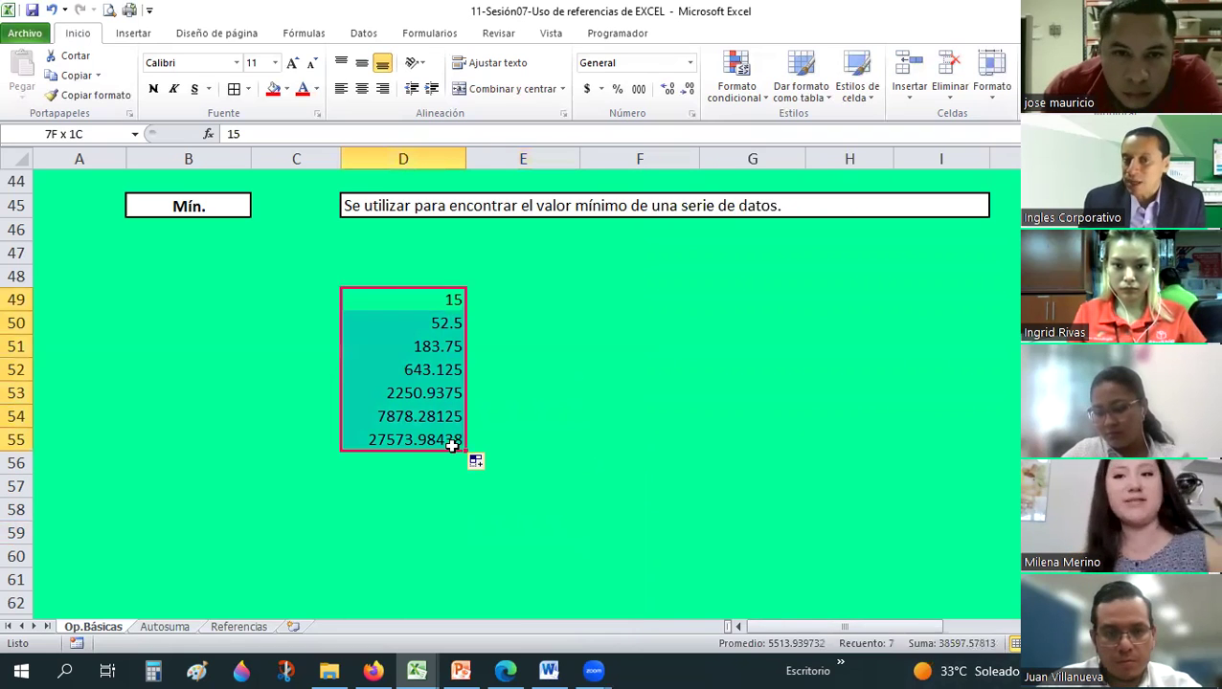
{"action": "left_click", "coordinate": [573, 303]}
{"action": "left_click_drag", "start_coordinate": [426, 299], "coordinate": [450, 436]}
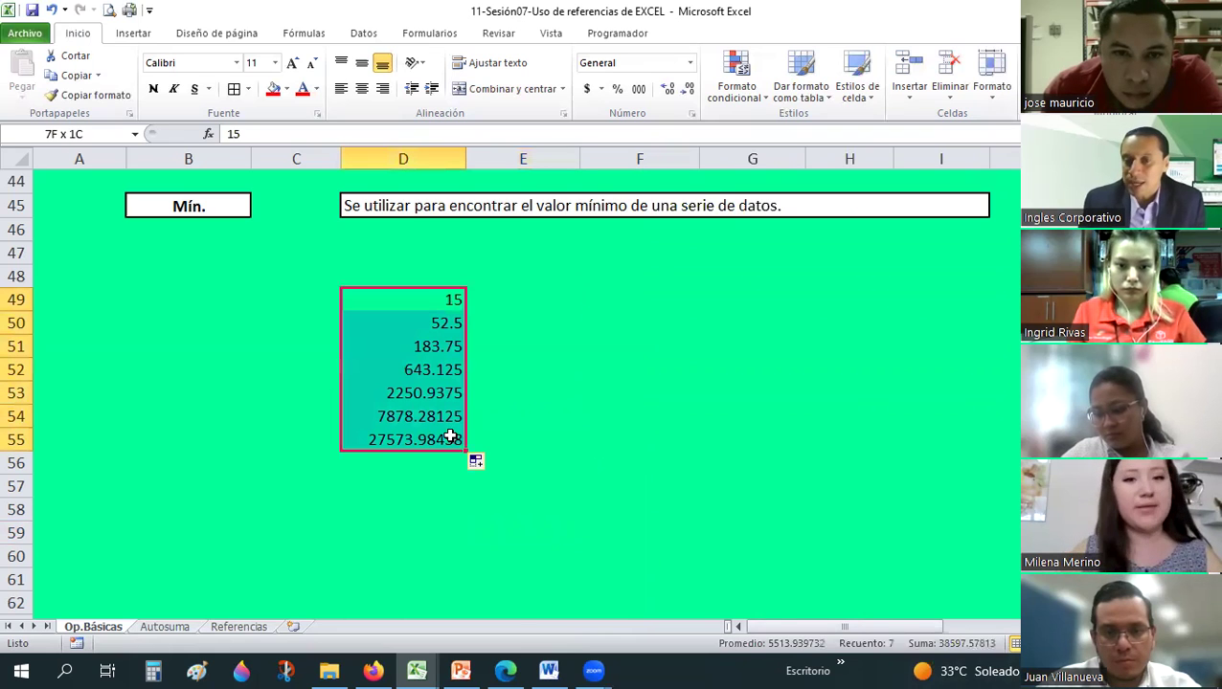
Enter 15, 25, 35 and 125 down cells F49:F52.
{"action": "left_click", "coordinate": [582, 298]}
{"action": "type", "text": "15"}
{"action": "key", "text": "Return"}
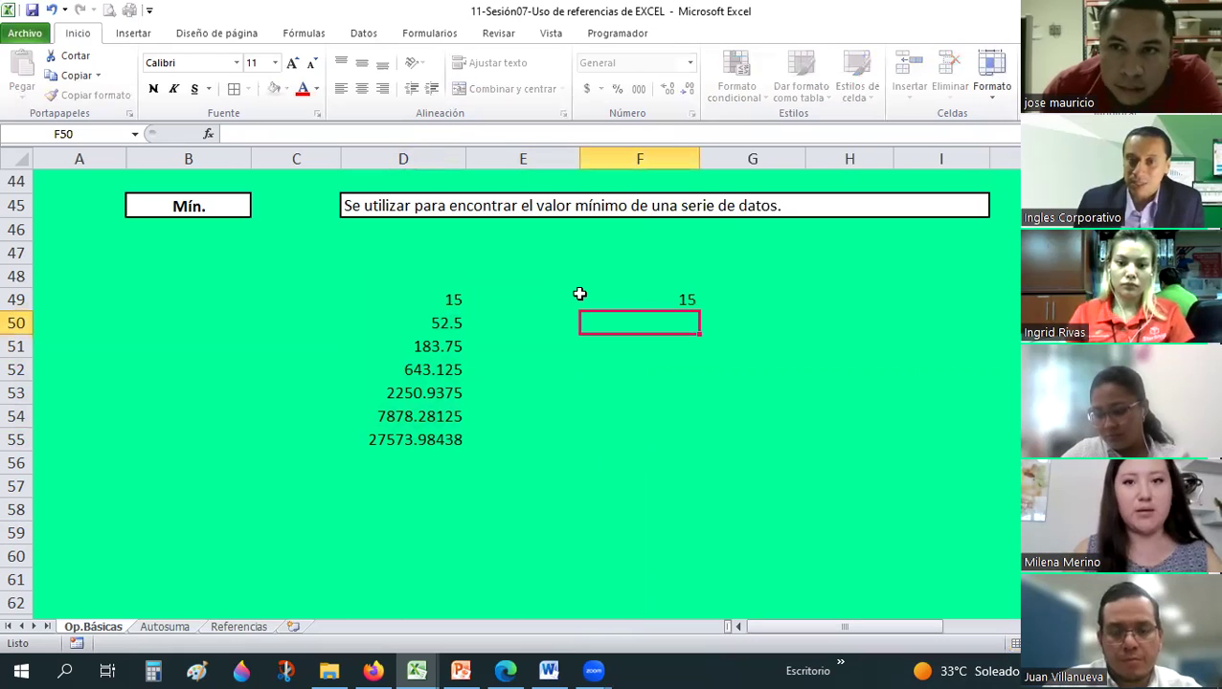
{"action": "type", "text": "25"}
{"action": "key", "text": "Return"}
{"action": "type", "text": "35"}
{"action": "key", "text": "Return"}
{"action": "type", "text": "125"}
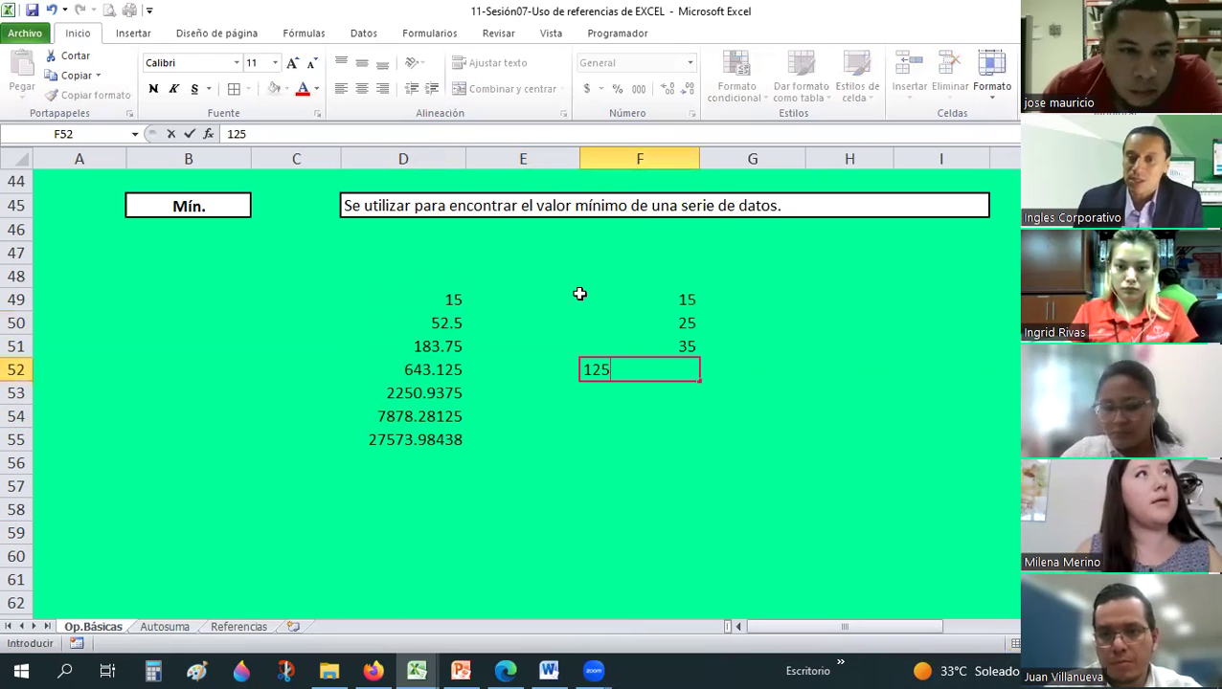
{"action": "key", "text": "Return"}
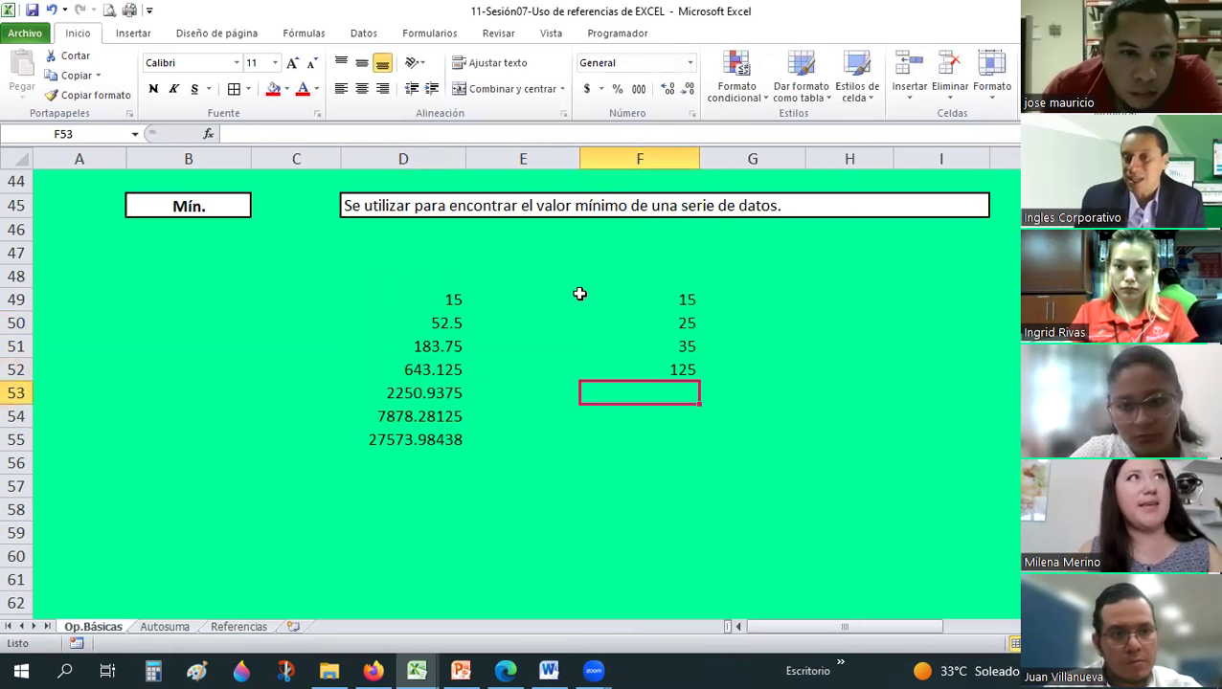
View the status-bar customization options without changing them, then briefly select the column D series.
{"action": "right_click", "coordinate": [827, 648]}
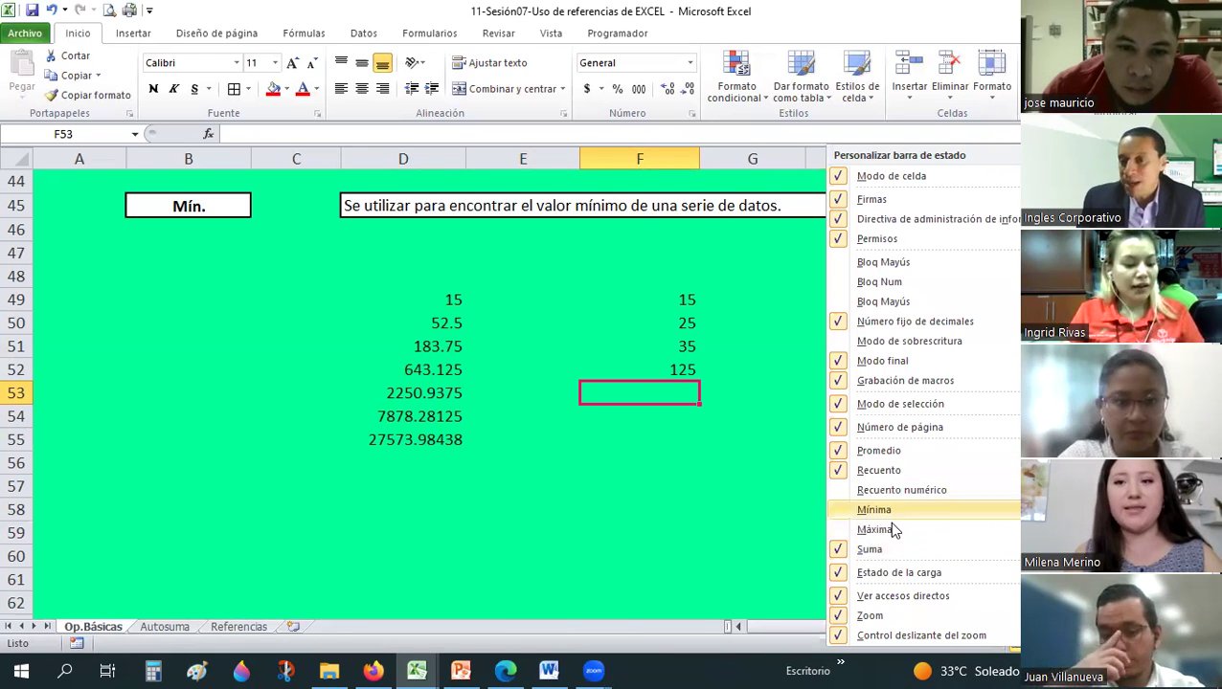
{"action": "left_click", "coordinate": [720, 507]}
{"action": "left_click_drag", "start_coordinate": [436, 300], "coordinate": [441, 443]}
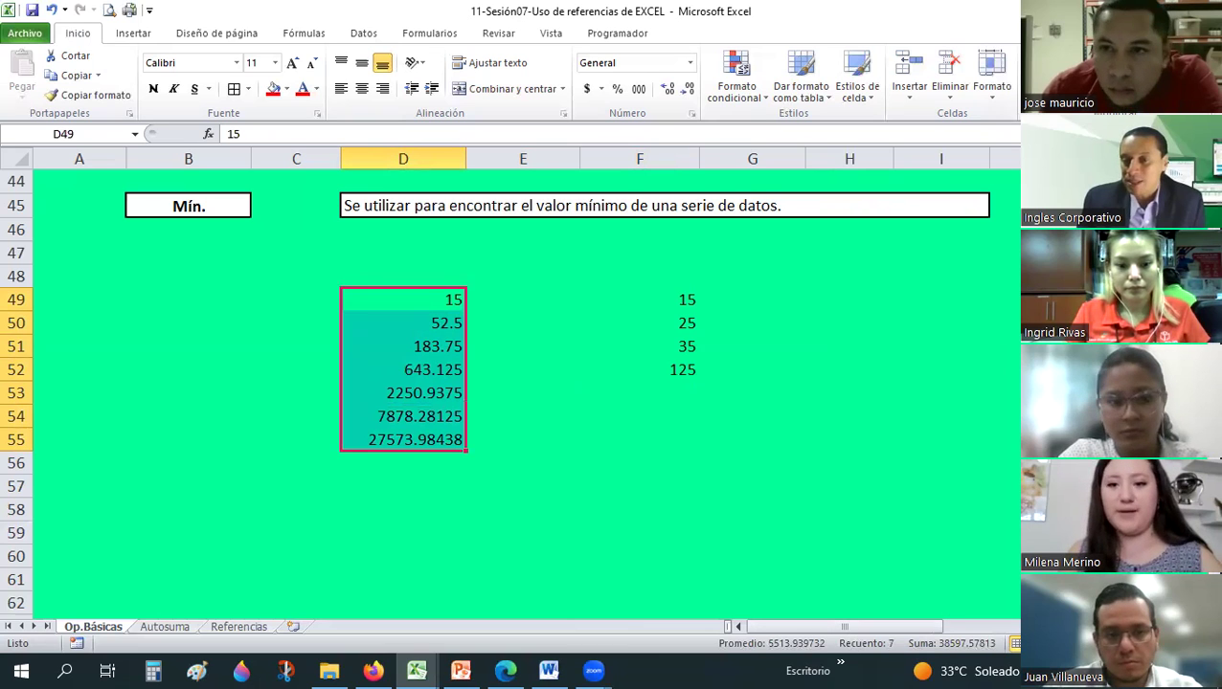
{"action": "left_click", "coordinate": [978, 386]}
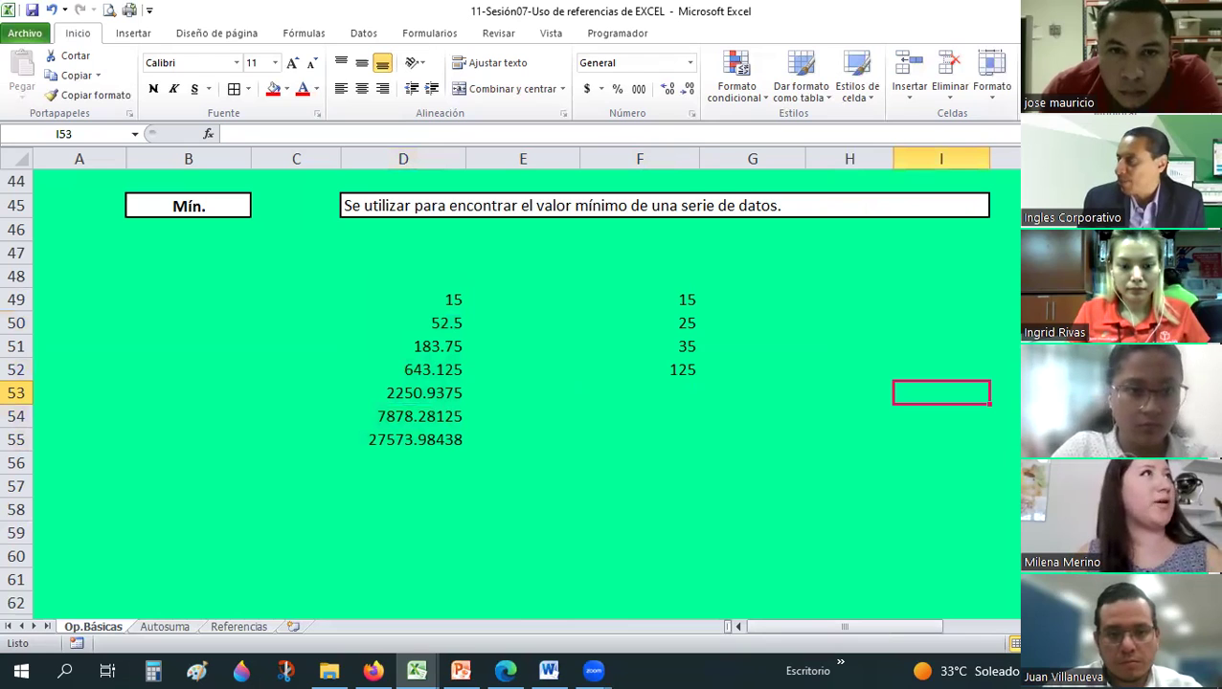
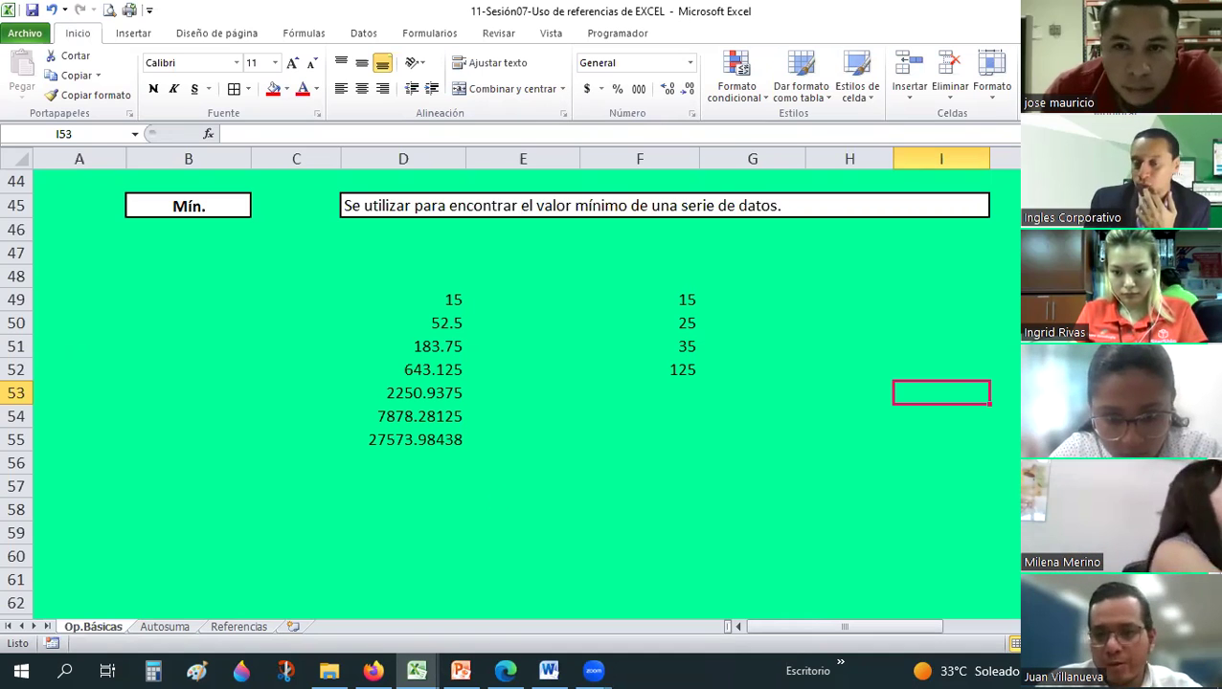
Clear the Mín. sample numbers from C48:H57, keeping only the heading and definition.
{"action": "left_click", "coordinate": [754, 424]}
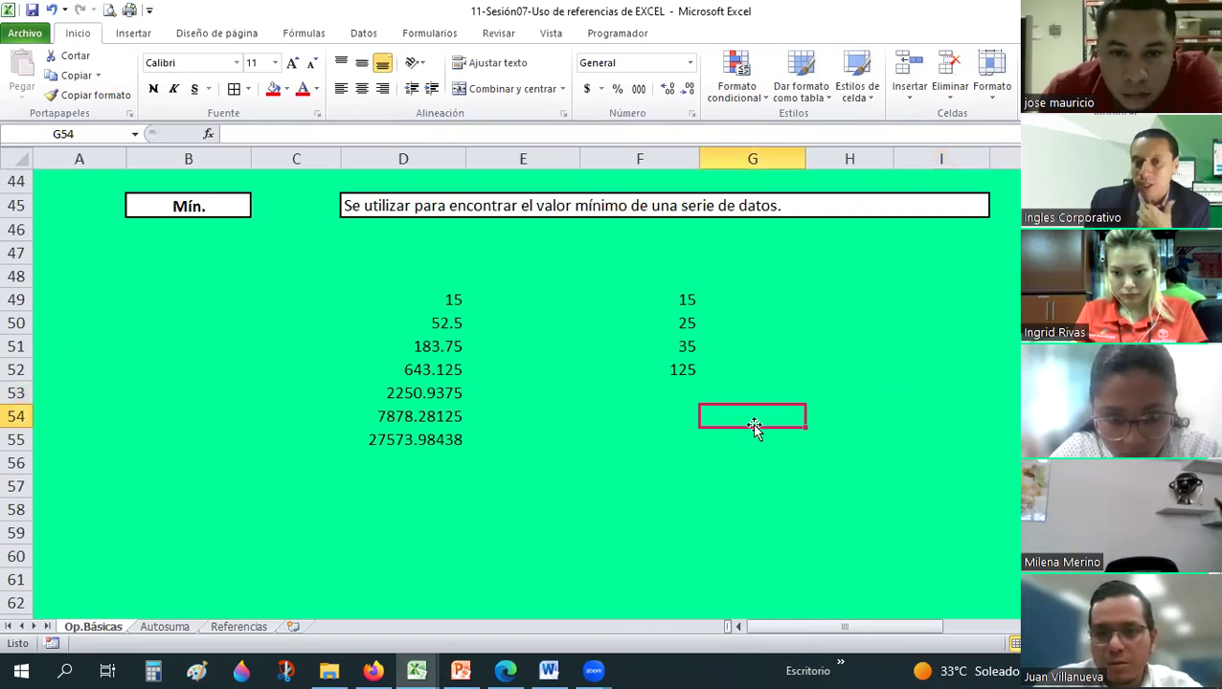
{"action": "left_click_drag", "start_coordinate": [423, 297], "coordinate": [434, 442]}
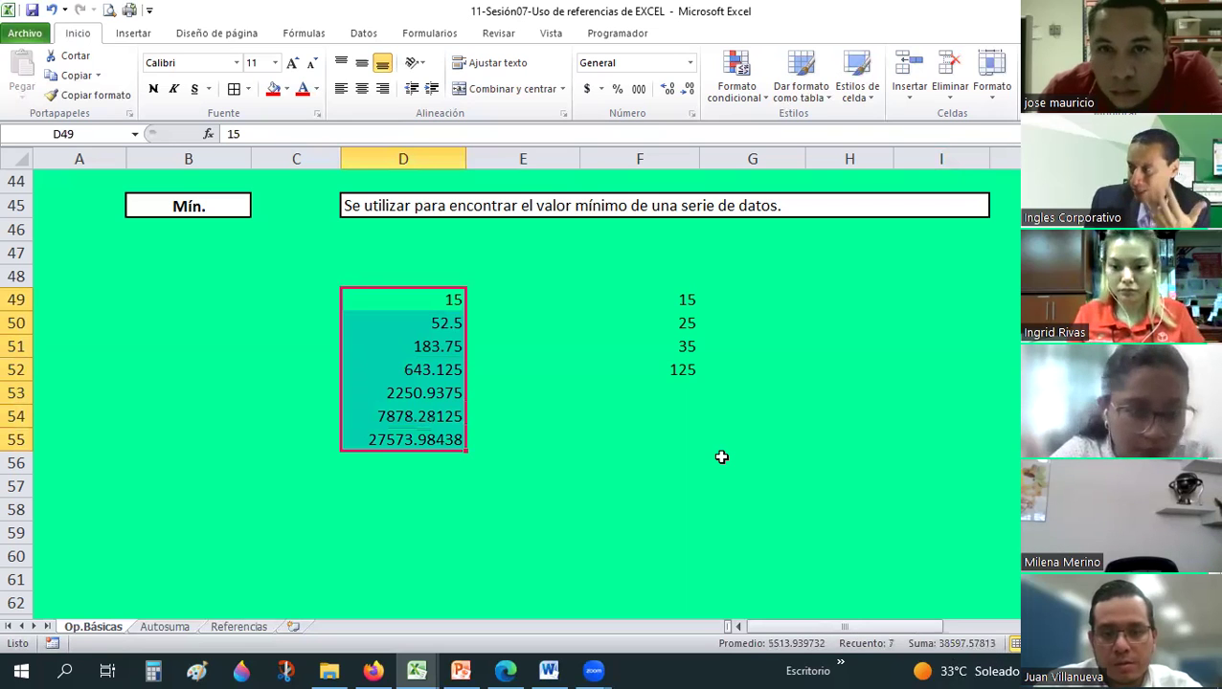
{"action": "left_click", "coordinate": [676, 528]}
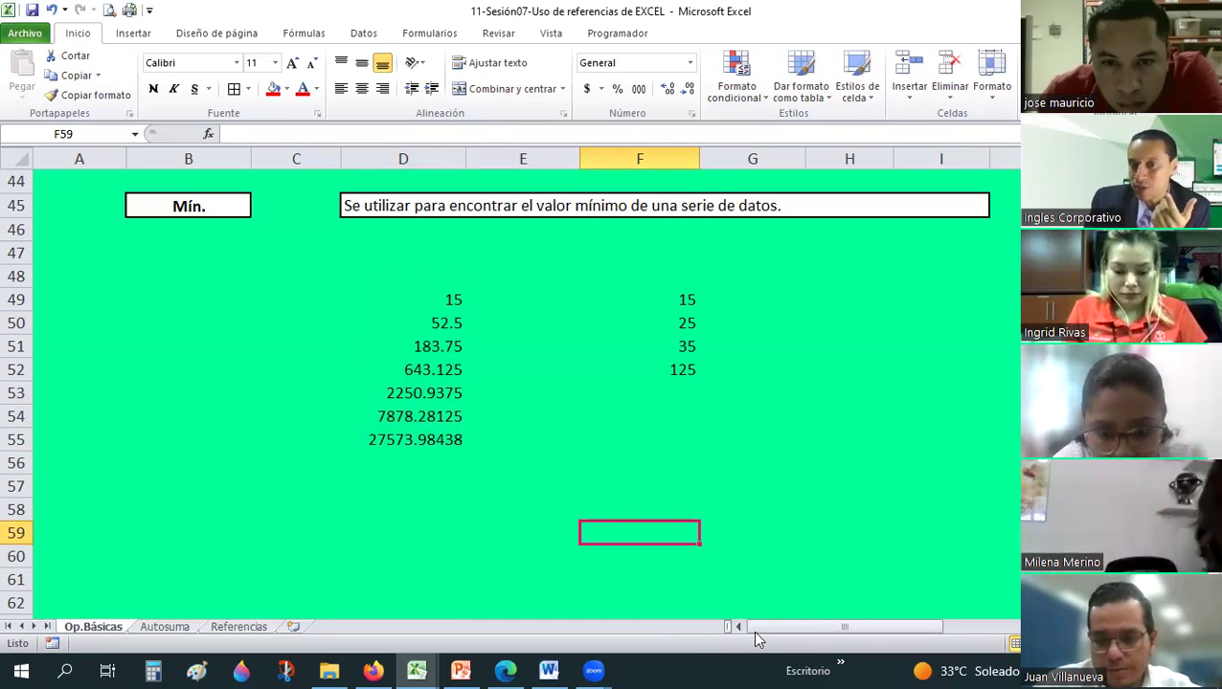
{"action": "right_click", "coordinate": [679, 645]}
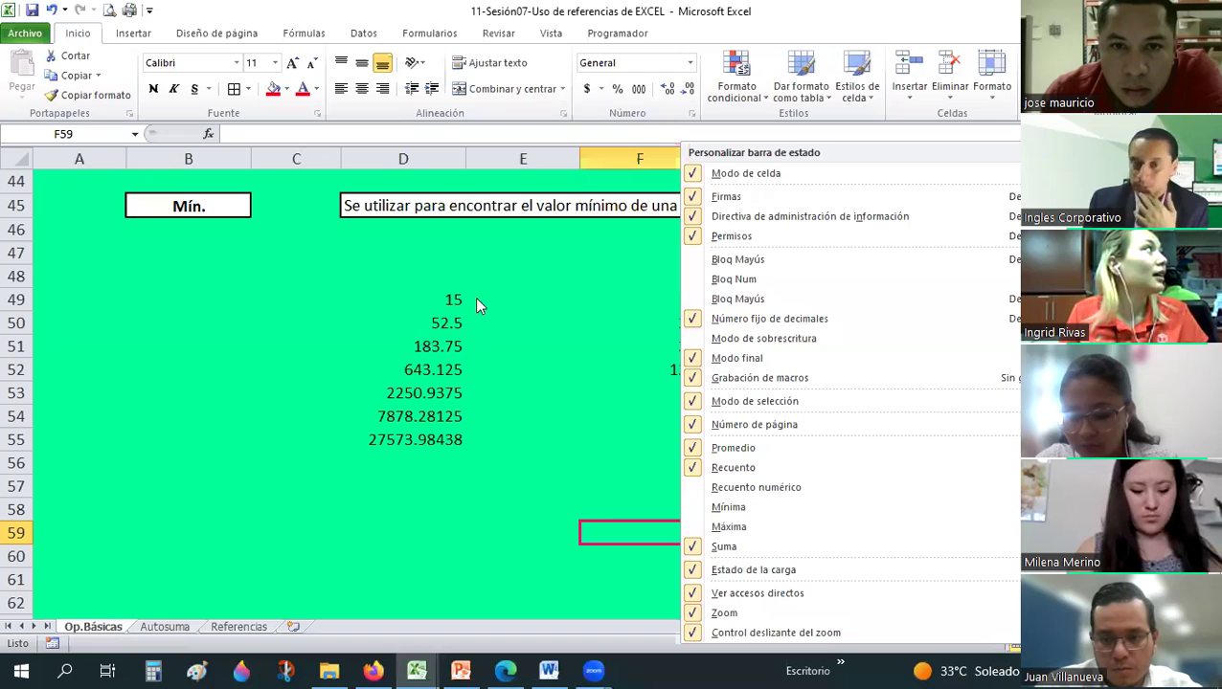
{"action": "left_click", "coordinate": [427, 270]}
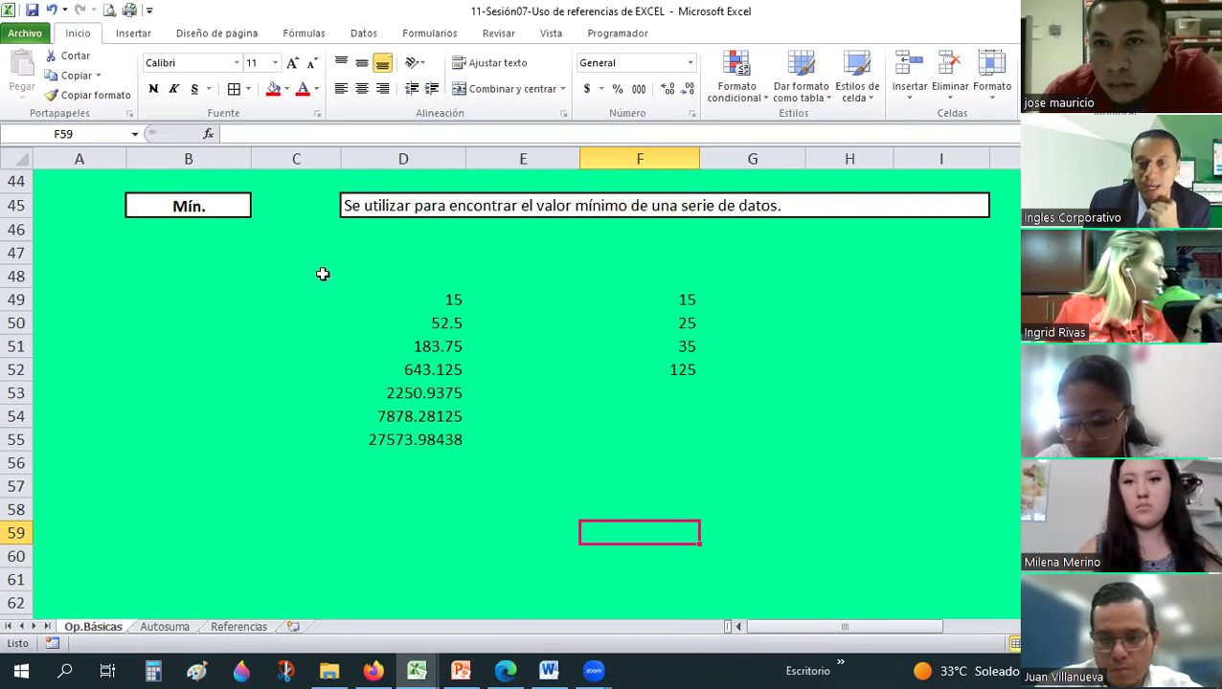
{"action": "left_click_drag", "start_coordinate": [323, 273], "coordinate": [870, 483]}
{"action": "key", "text": "Delete"}
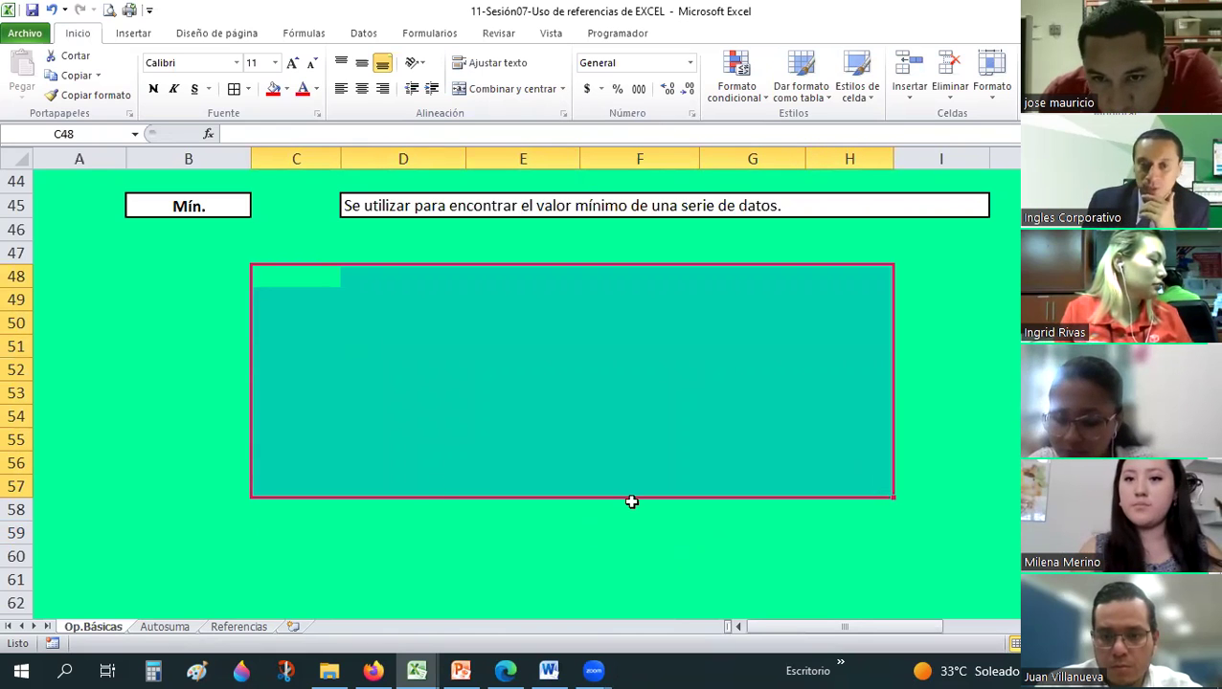
Switch to the Autosuma sheet of the 11-Sesión07-Uso de referencias de EXCEL-HT workbook.
{"action": "left_click", "coordinate": [184, 630]}
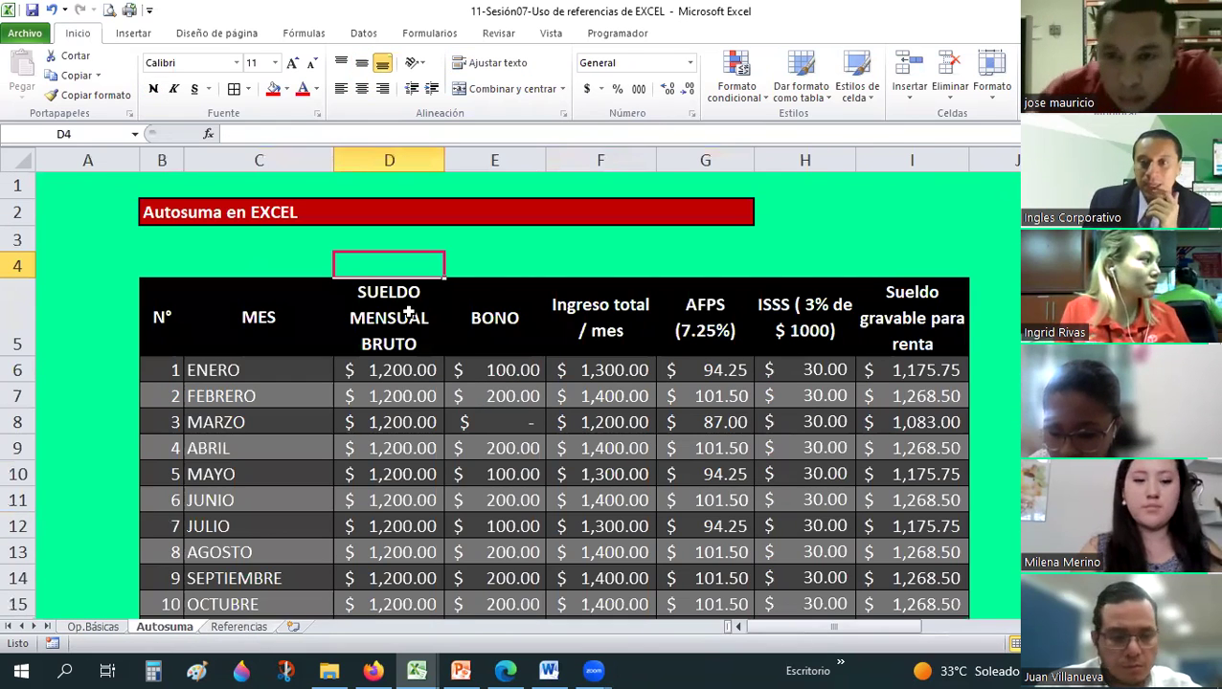
{"action": "scroll", "coordinate": [409, 315], "scroll_direction": "down", "scroll_amount": 4}
{"action": "scroll", "coordinate": [407, 315], "scroll_direction": "up", "scroll_amount": 3}
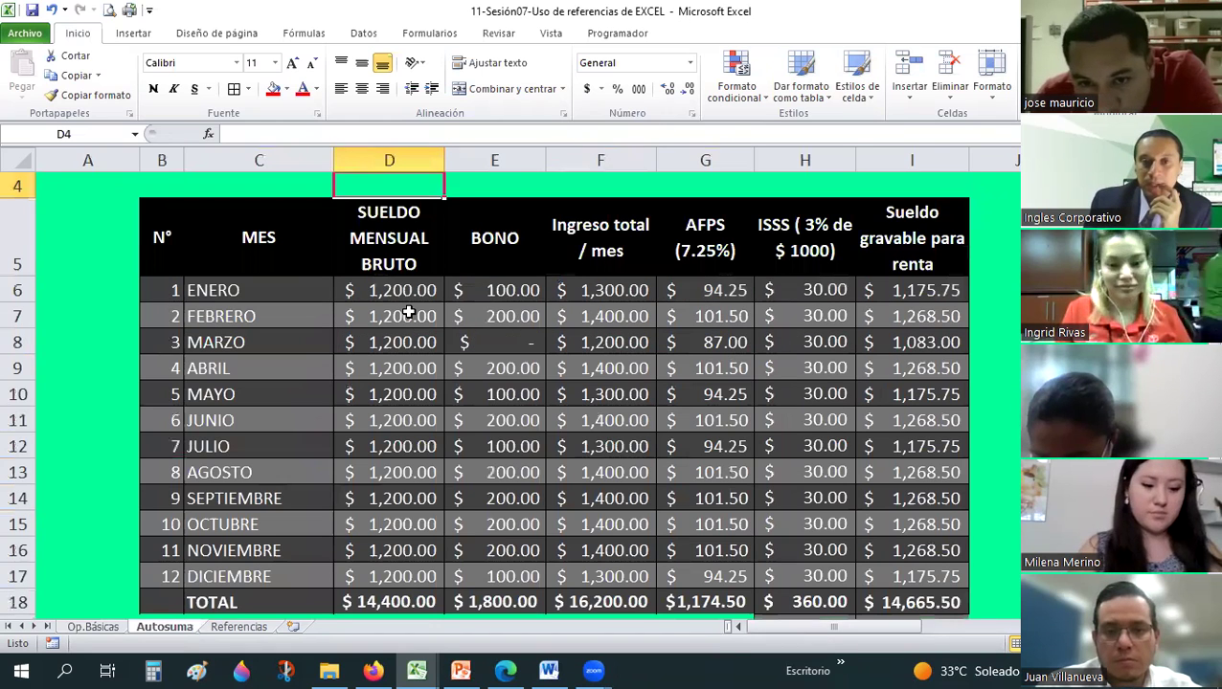
{"action": "scroll", "coordinate": [388, 424], "scroll_direction": "up", "scroll_amount": 1}
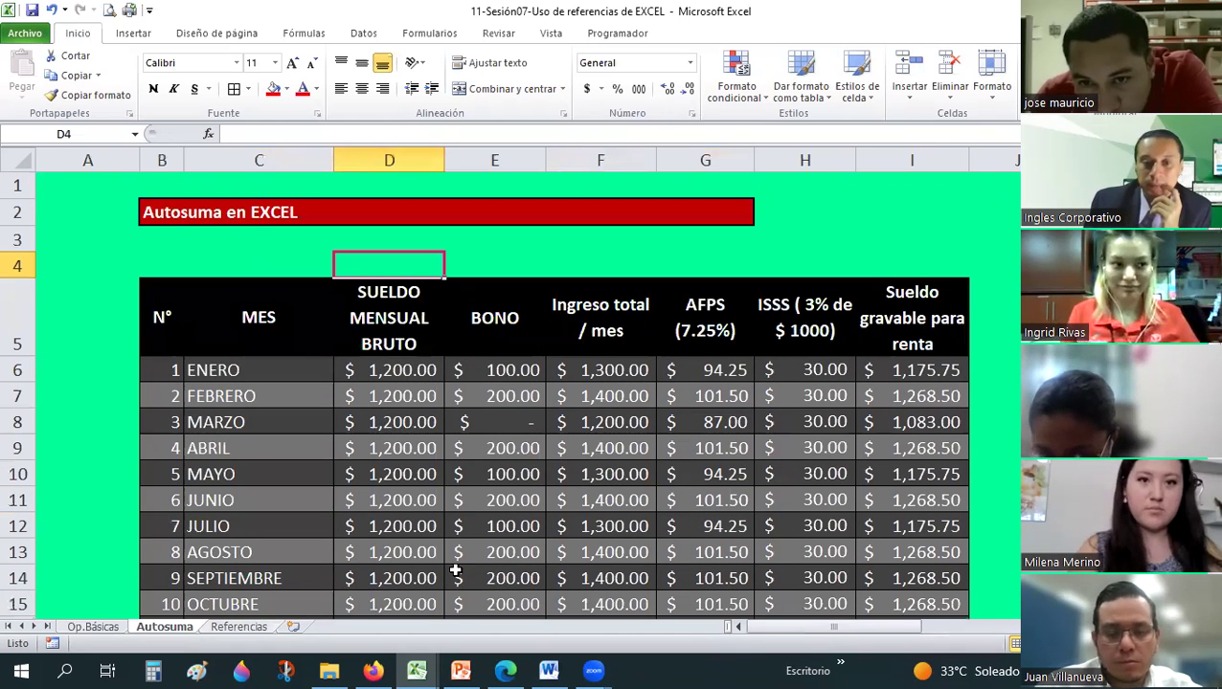
{"action": "left_click", "coordinate": [419, 669]}
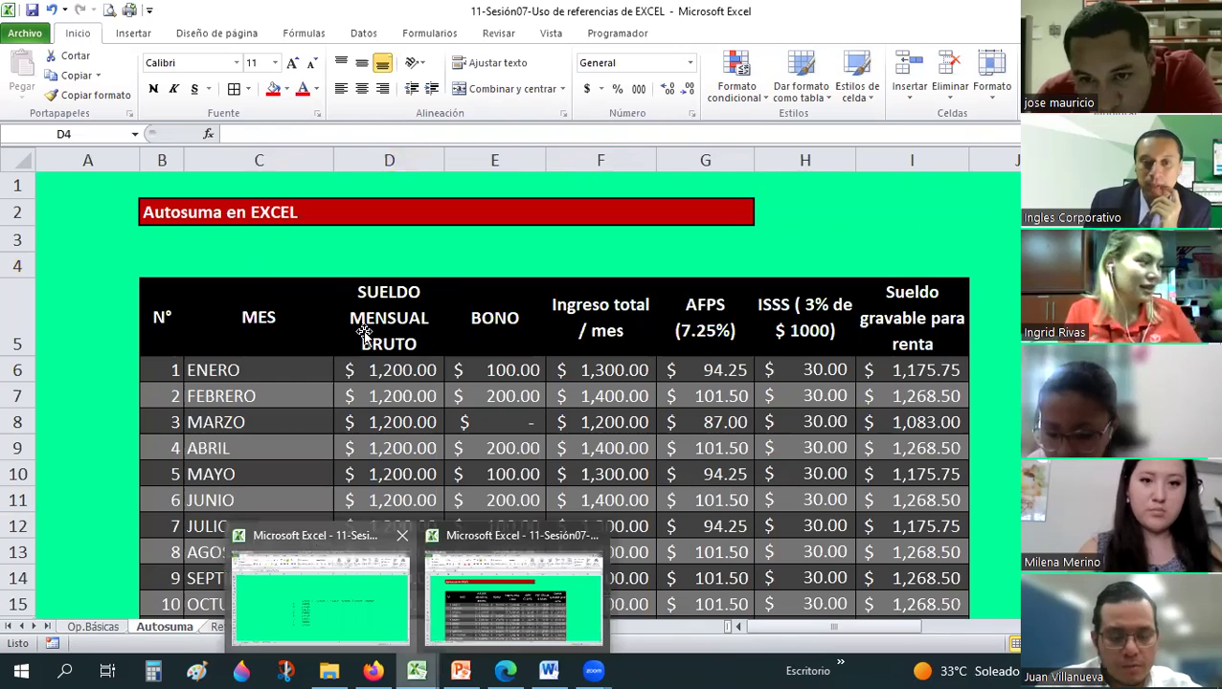
{"action": "left_click", "coordinate": [314, 543]}
{"action": "left_click", "coordinate": [165, 627]}
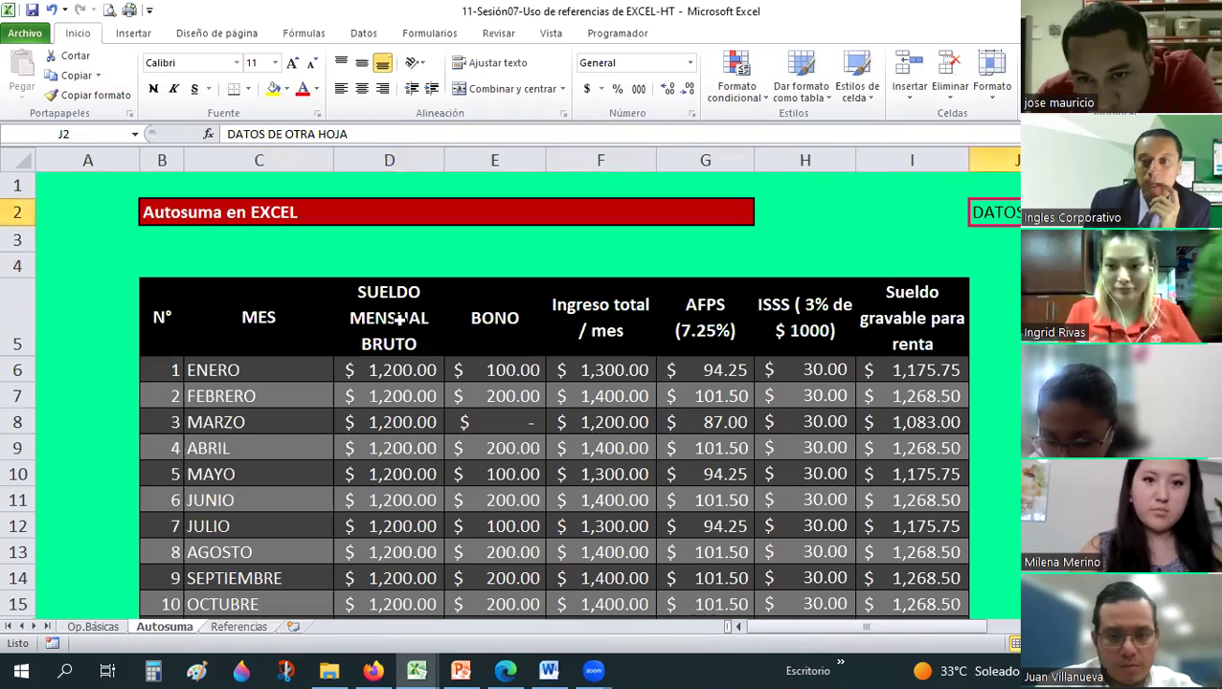
{"action": "scroll", "coordinate": [414, 292], "scroll_direction": "down", "scroll_amount": 2}
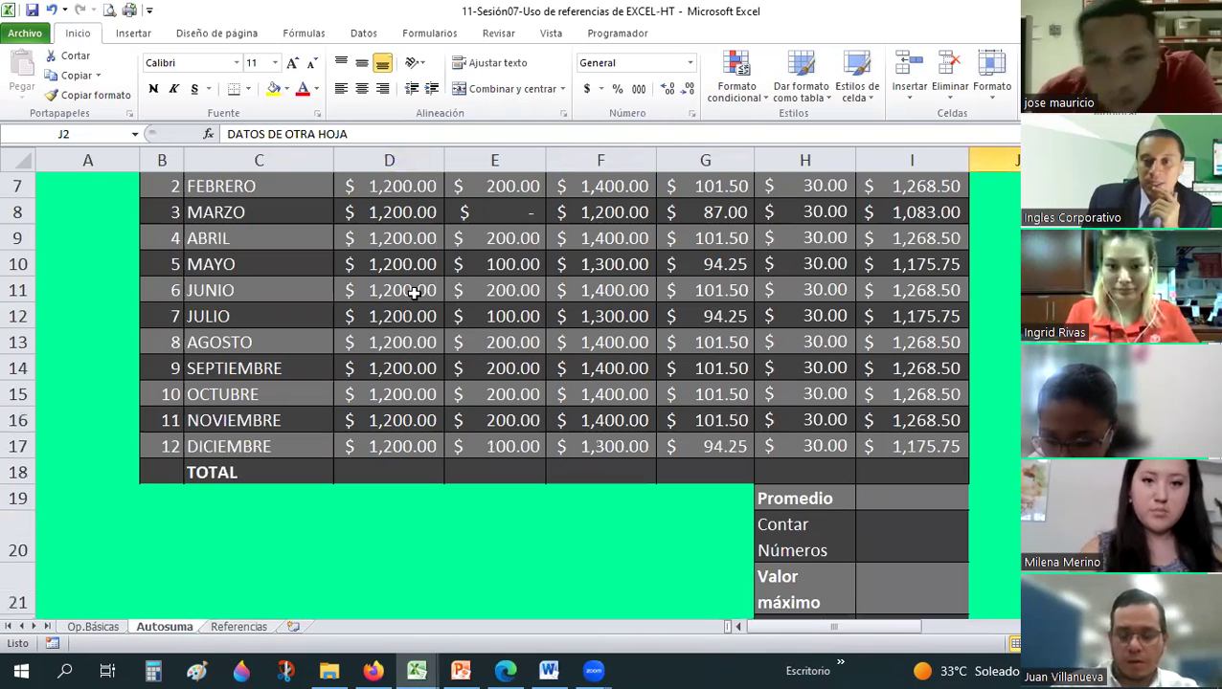
{"action": "scroll", "coordinate": [414, 294], "scroll_direction": "up", "scroll_amount": 1}
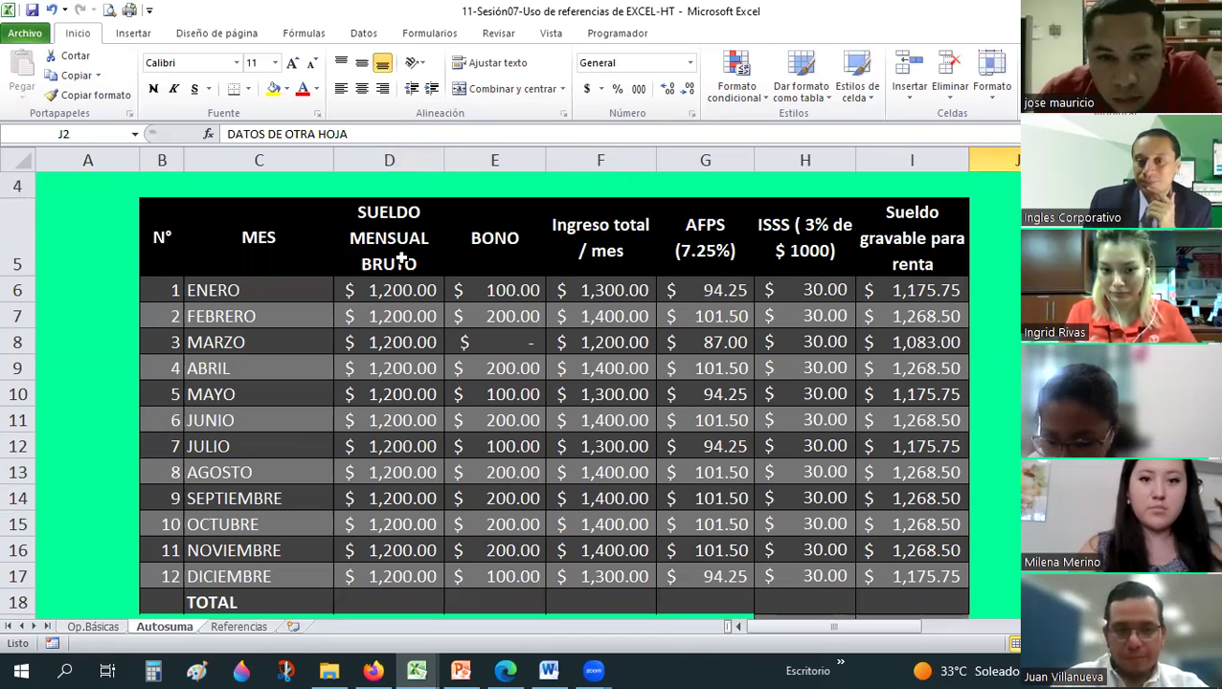
Inspect the taxable salary, AFPS, gross salary and bonus values in the payroll table.
{"action": "left_click", "coordinate": [928, 289]}
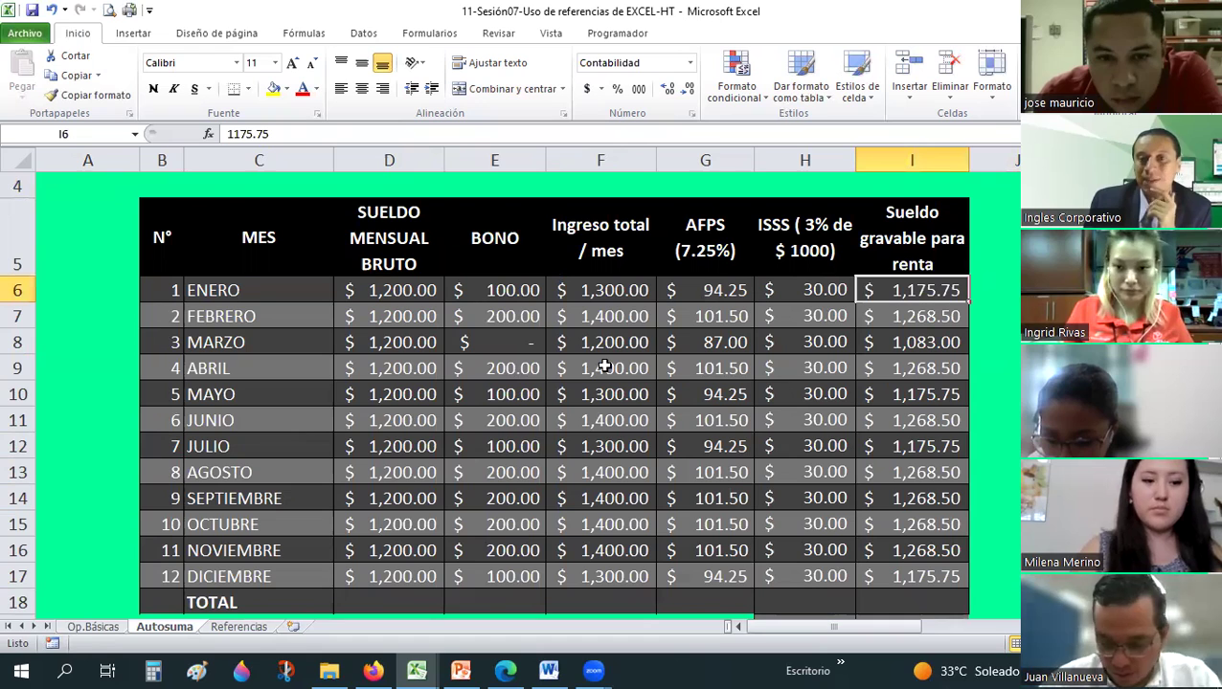
{"action": "left_click", "coordinate": [732, 292]}
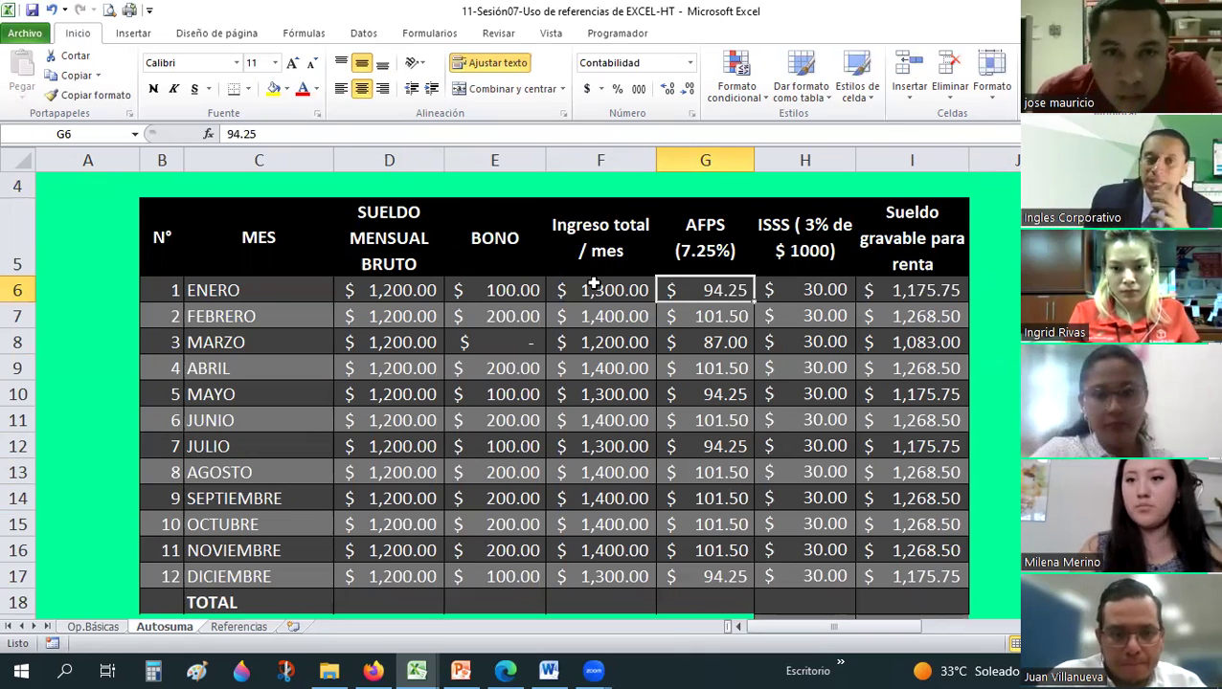
{"action": "left_click", "coordinate": [378, 389]}
{"action": "left_click", "coordinate": [398, 524]}
{"action": "key", "text": "Down"}
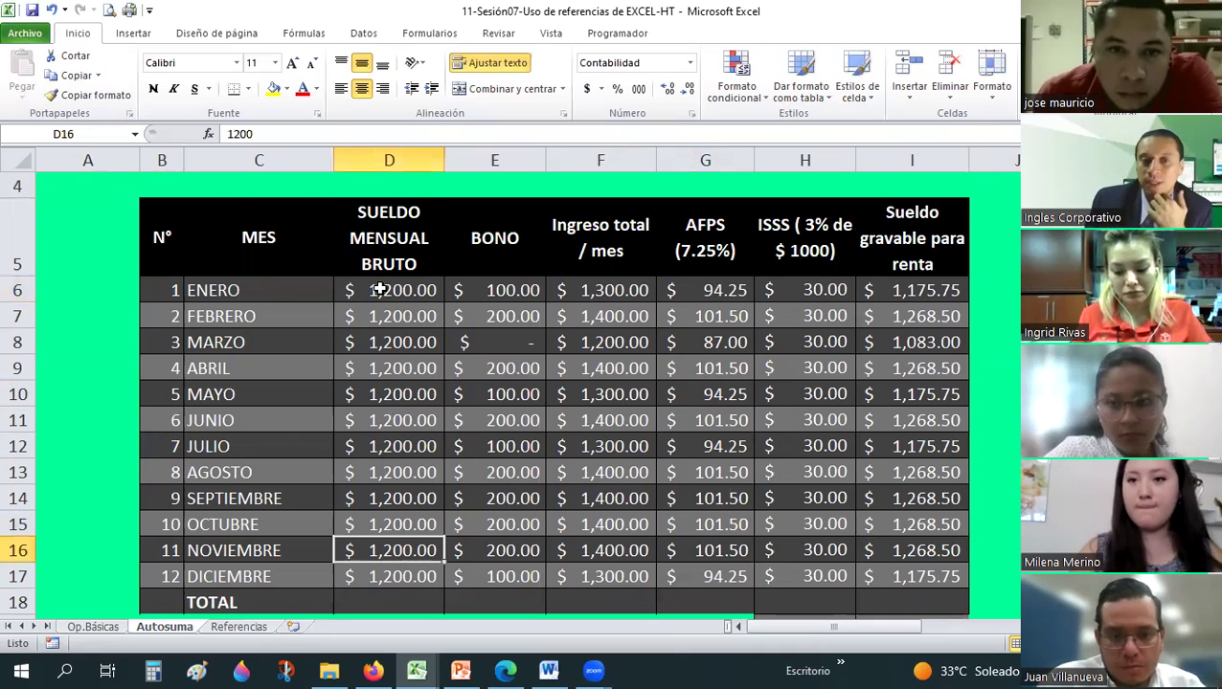
{"action": "left_click", "coordinate": [380, 290]}
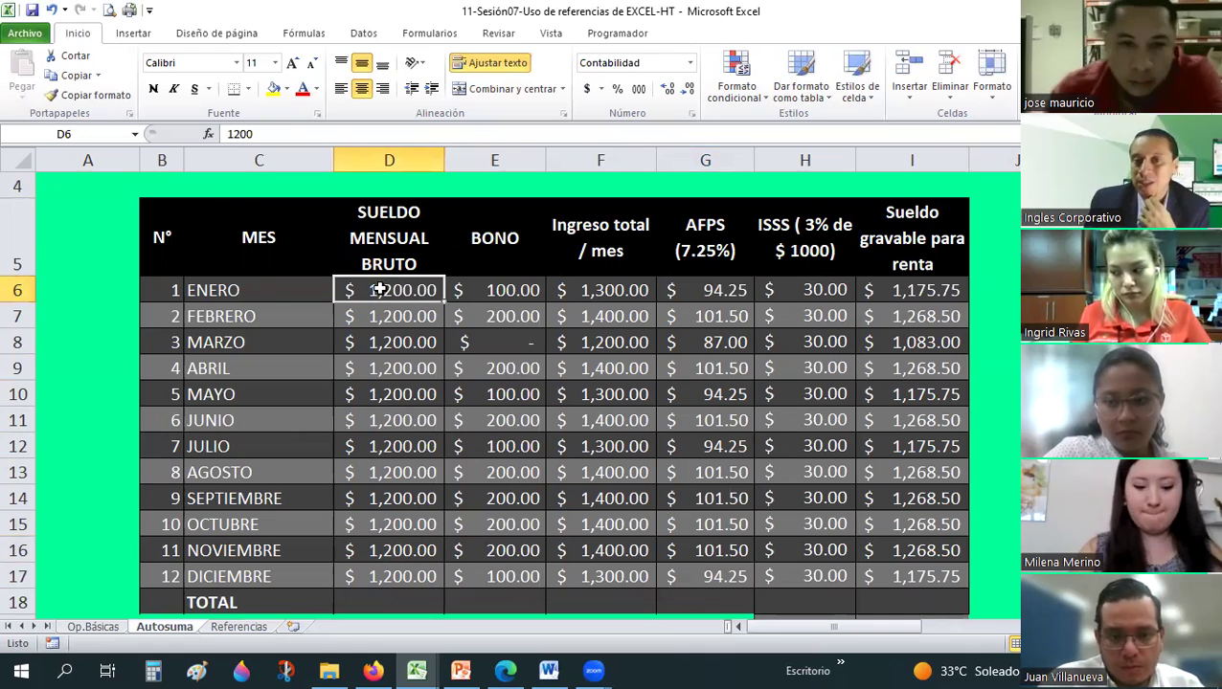
{"action": "left_click", "coordinate": [490, 325]}
{"action": "left_click", "coordinate": [511, 525]}
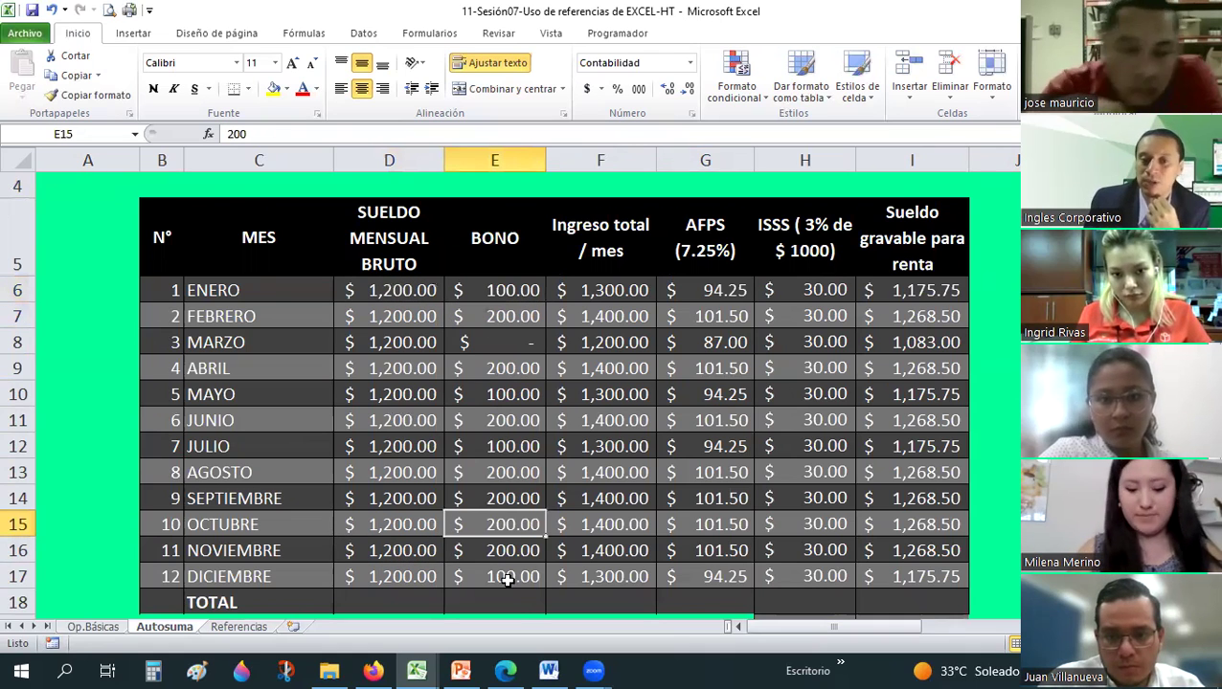
{"action": "left_click", "coordinate": [481, 342]}
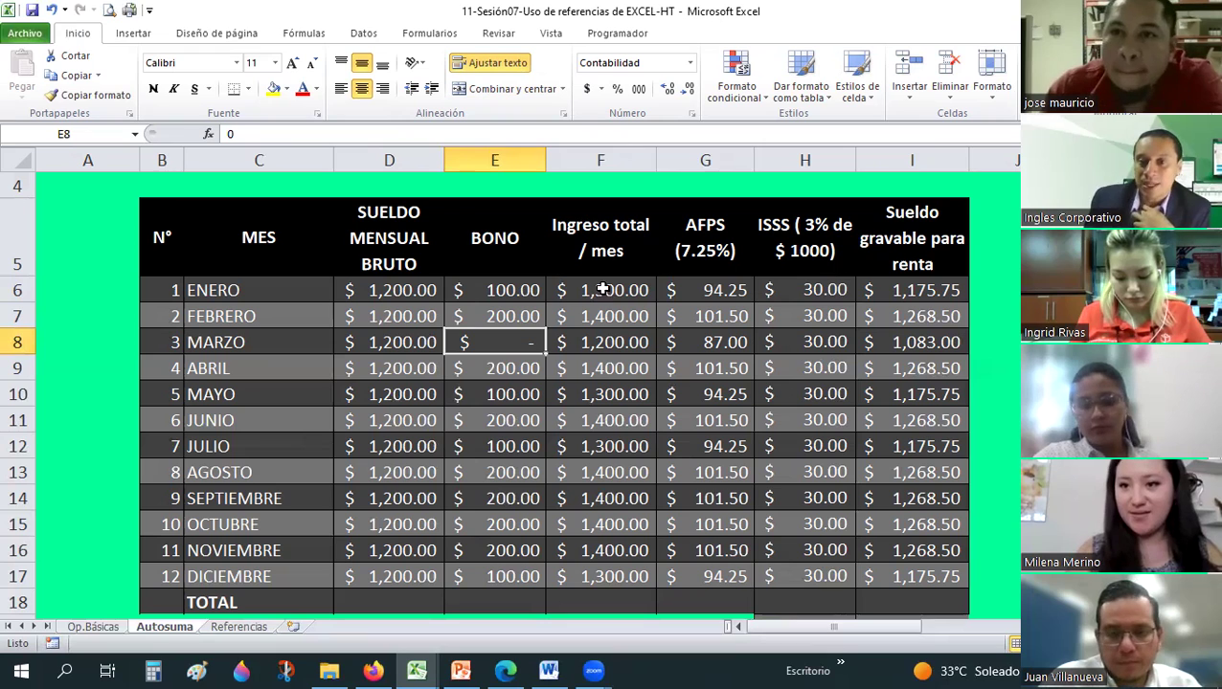
Review total income, ISSS and taxable salaries I6:I16 down to the gross salary TOTAL cell.
{"action": "left_click", "coordinate": [603, 289]}
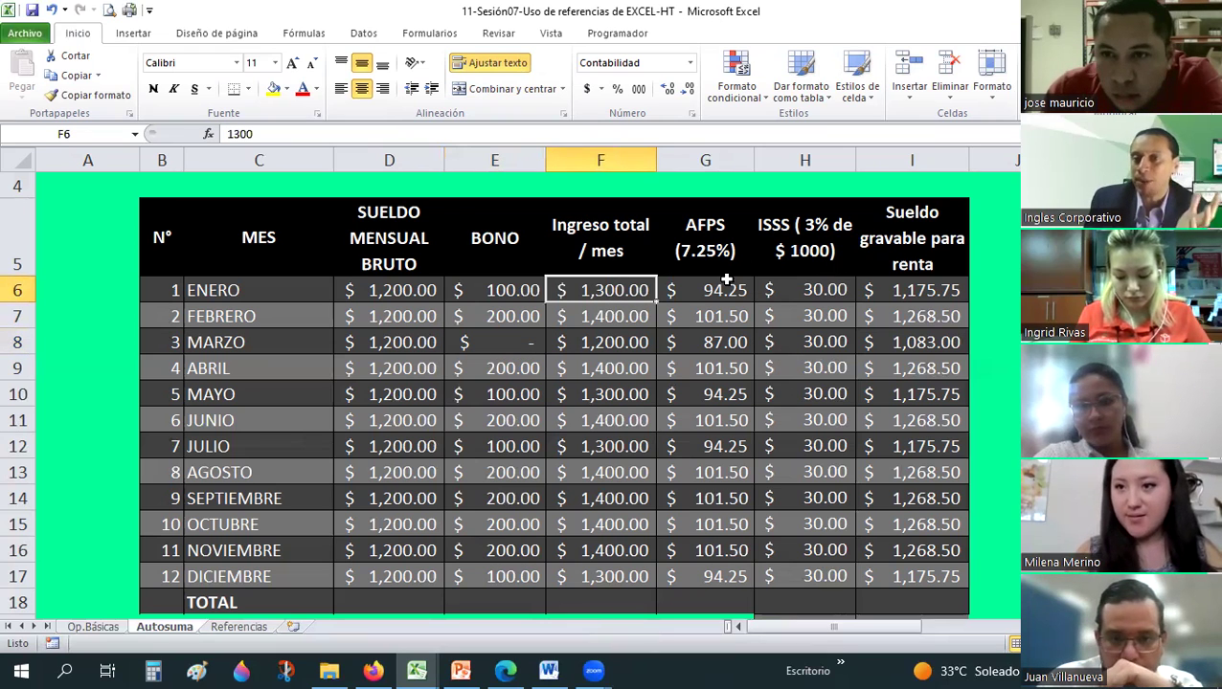
{"action": "left_click", "coordinate": [819, 281]}
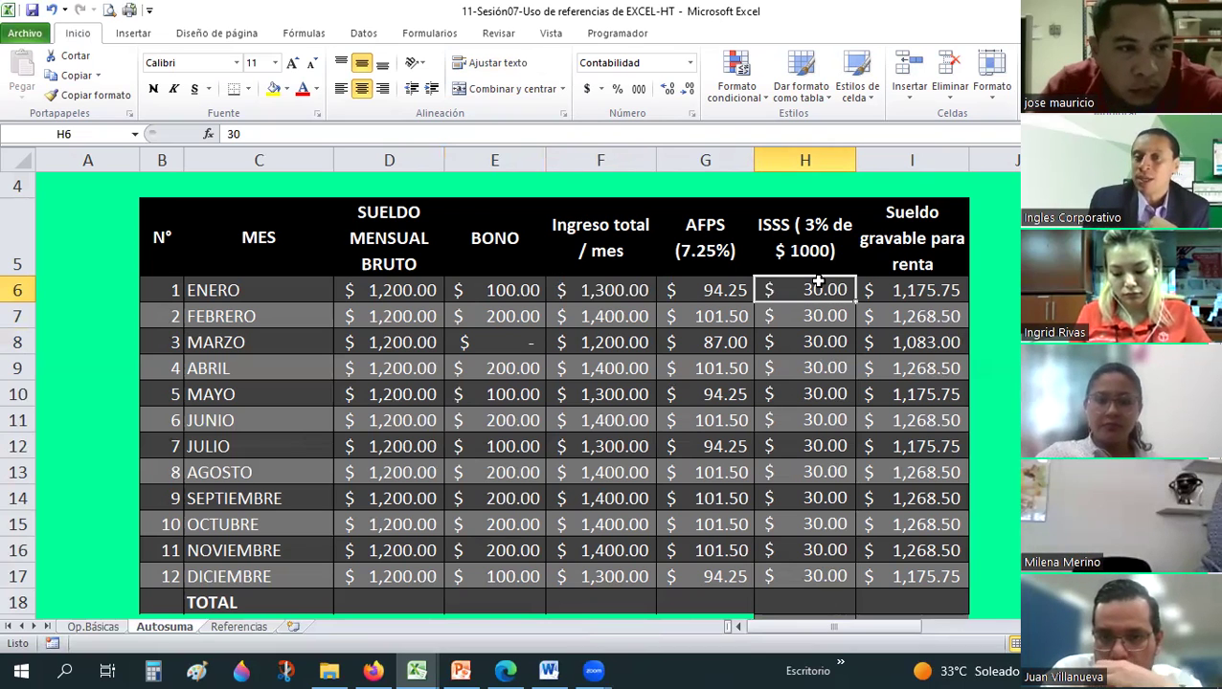
{"action": "left_click", "coordinate": [565, 289]}
{"action": "left_click", "coordinate": [804, 290]}
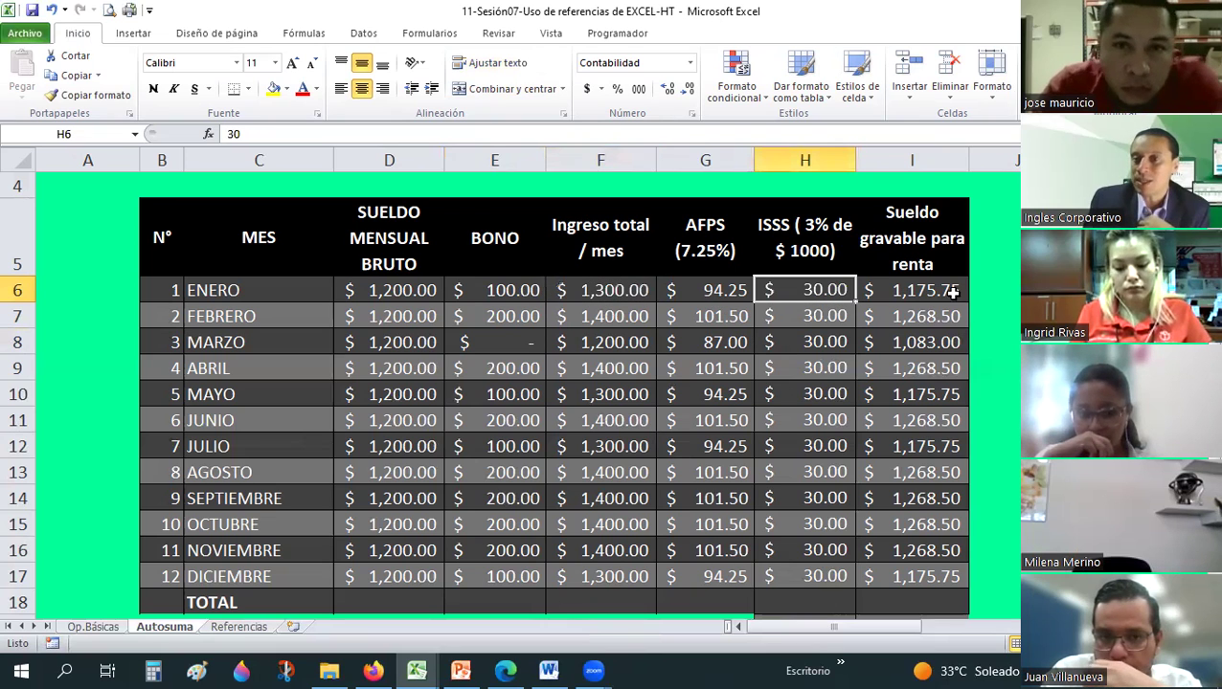
{"action": "left_click_drag", "start_coordinate": [953, 292], "coordinate": [921, 558]}
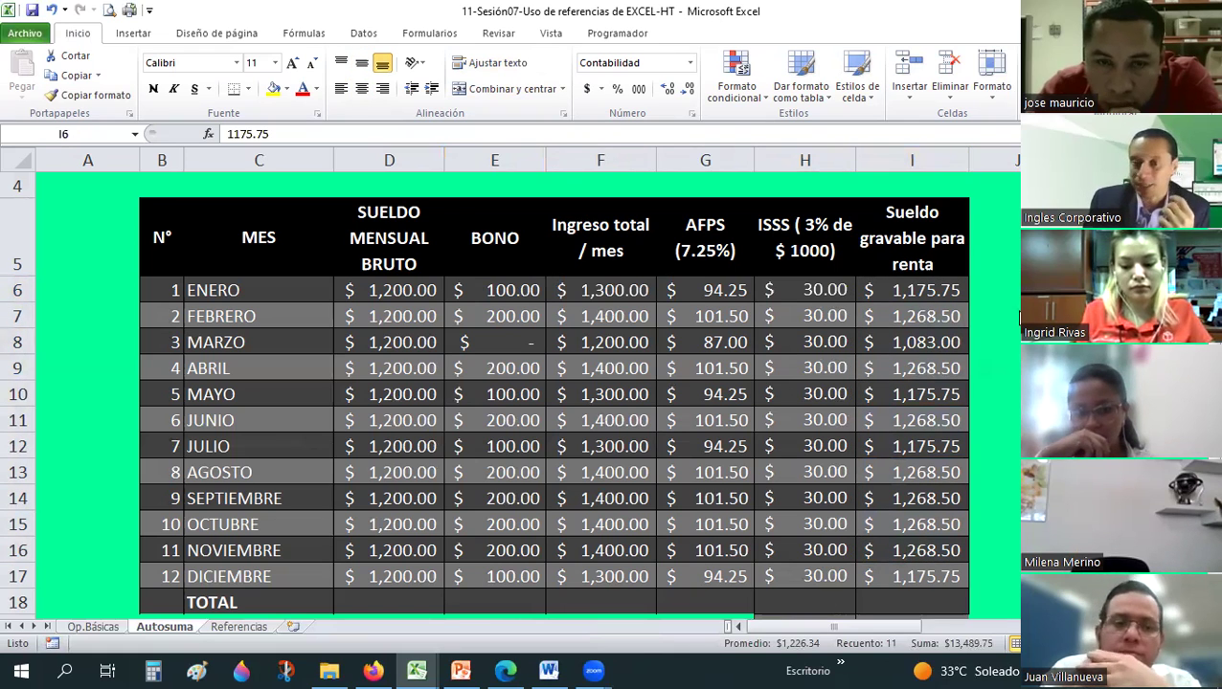
{"action": "scroll", "coordinate": [264, 328], "scroll_direction": "down", "scroll_amount": 2}
{"action": "left_click", "coordinate": [264, 330]}
{"action": "scroll", "coordinate": [265, 329], "scroll_direction": "up", "scroll_amount": 2}
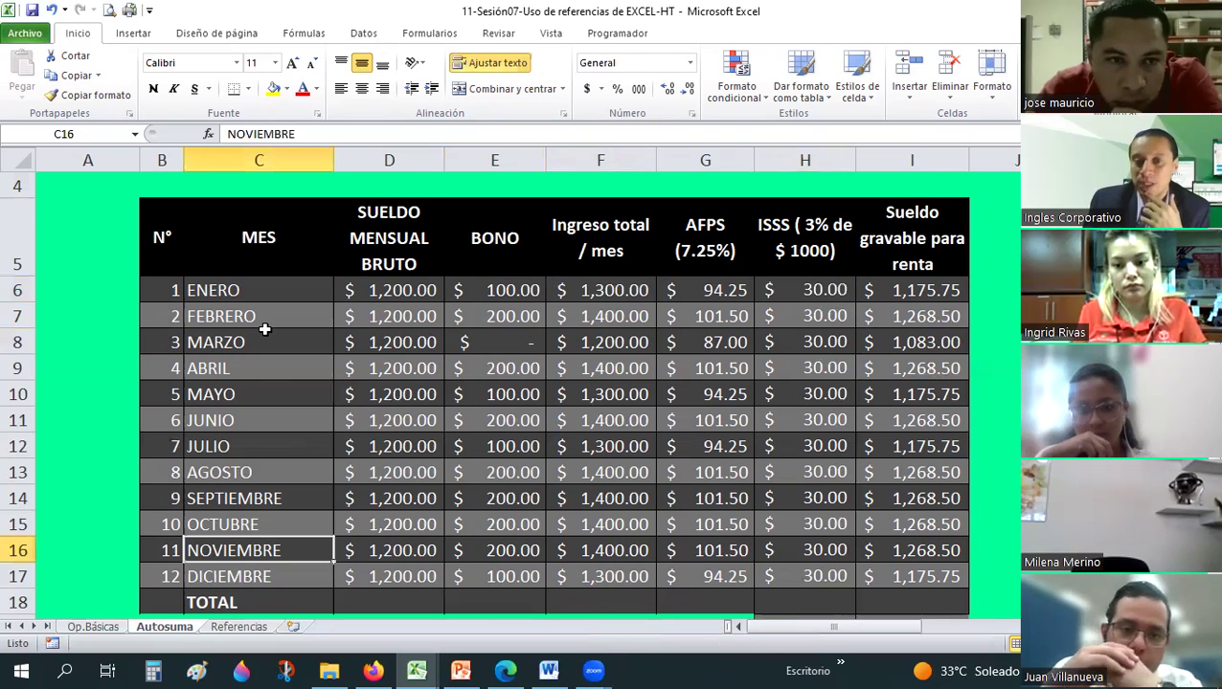
{"action": "scroll", "coordinate": [265, 328], "scroll_direction": "down", "scroll_amount": 1}
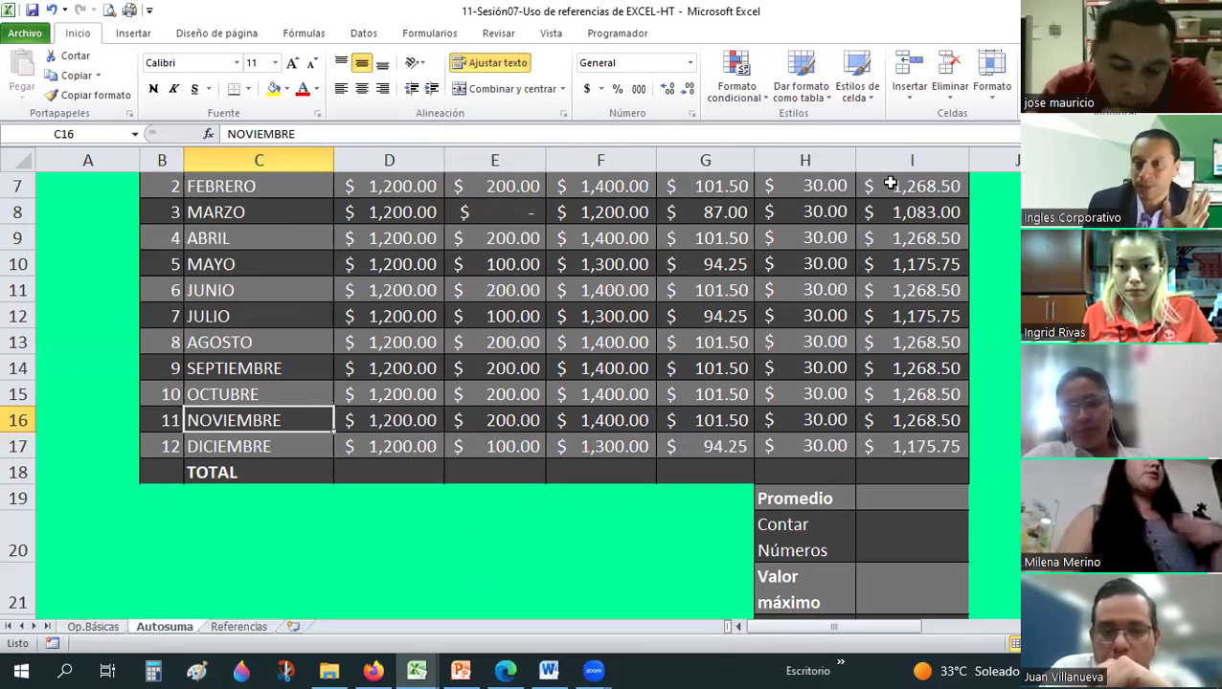
{"action": "left_click", "coordinate": [389, 472]}
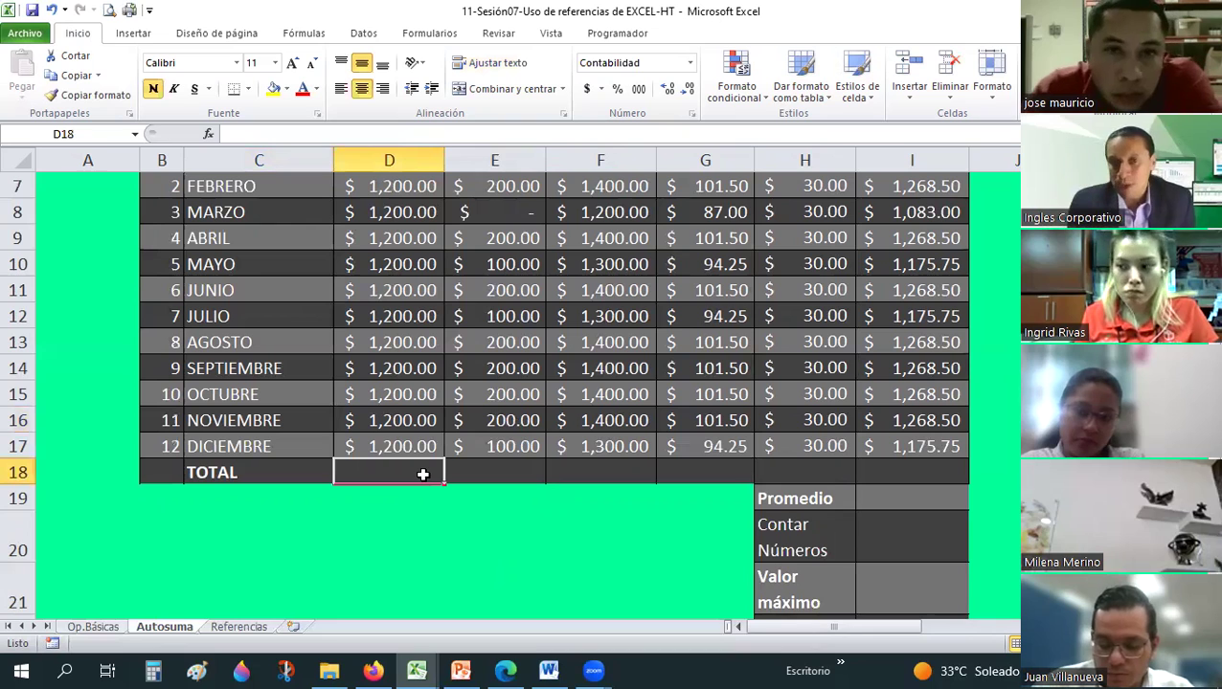
Enter =SUMA(E6:E17) in E18 to total the bonuses at $1,800.00.
{"action": "left_click", "coordinate": [500, 469]}
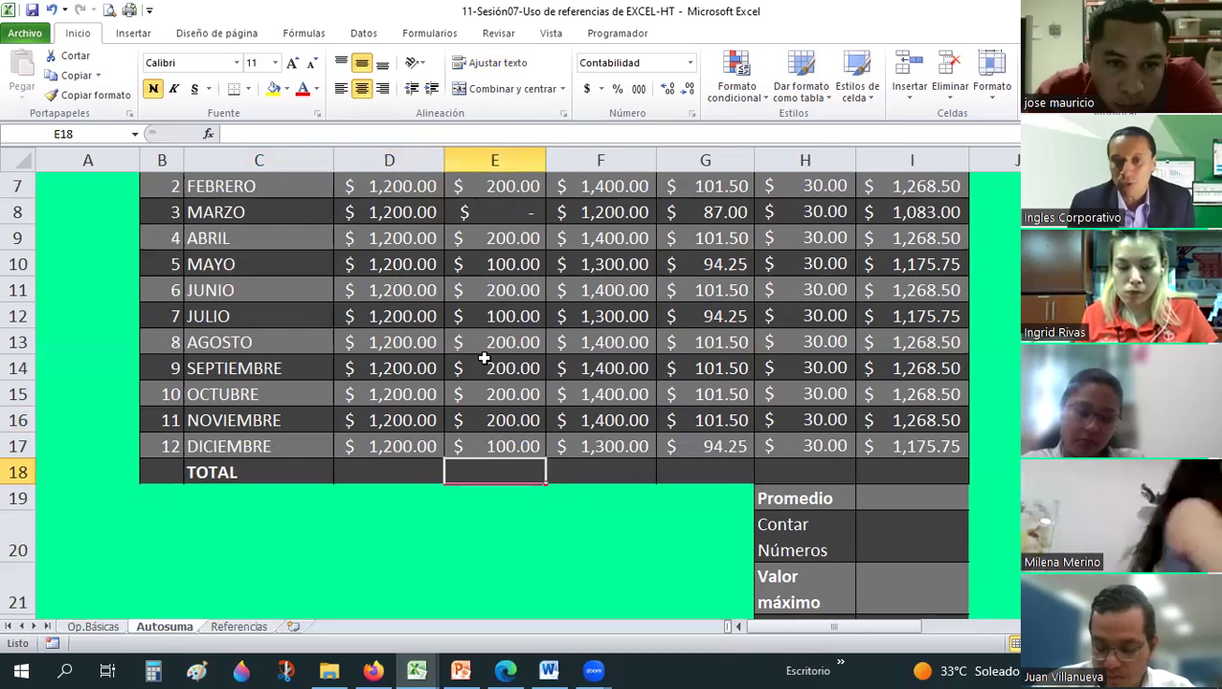
{"action": "scroll", "coordinate": [490, 331], "scroll_direction": "up", "scroll_amount": 1}
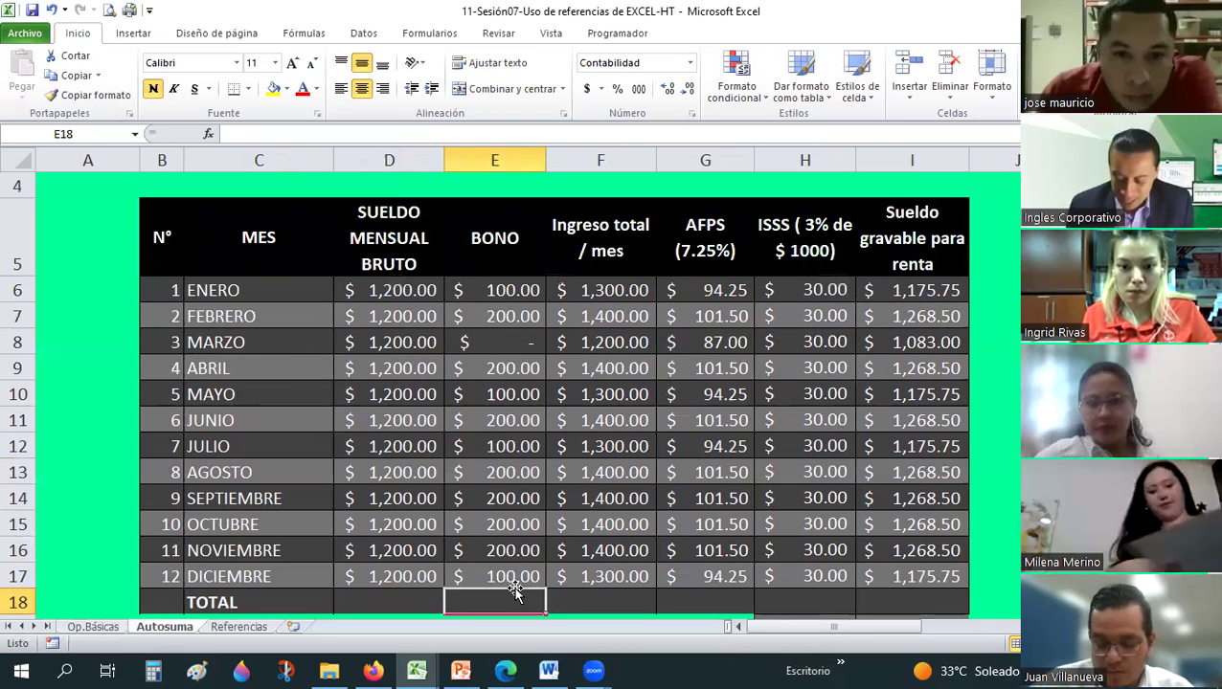
{"action": "type", "text": "="}
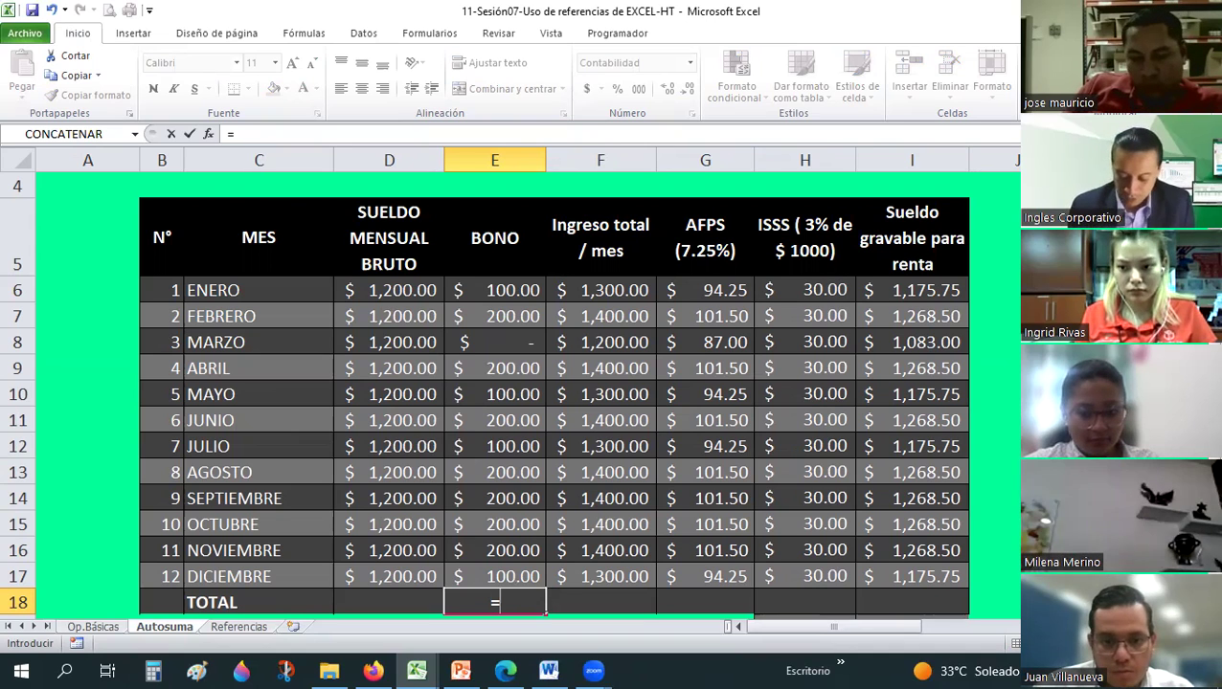
{"action": "type", "text": "suma("}
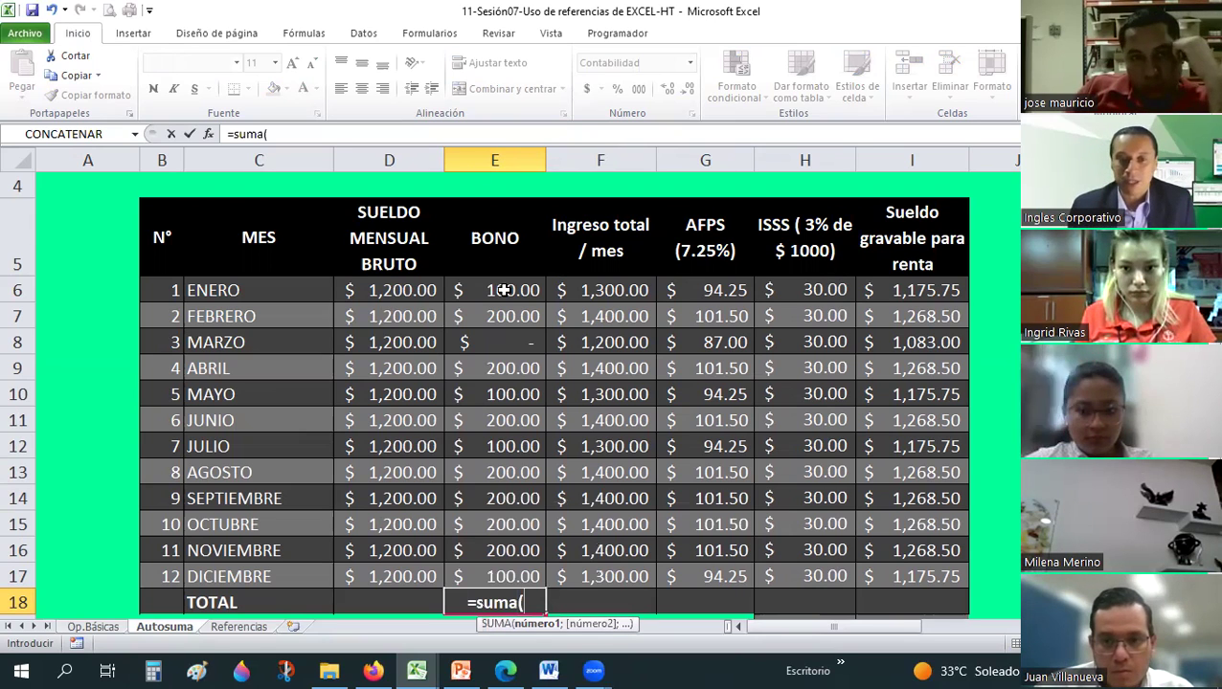
{"action": "left_click_drag", "start_coordinate": [504, 290], "coordinate": [498, 576]}
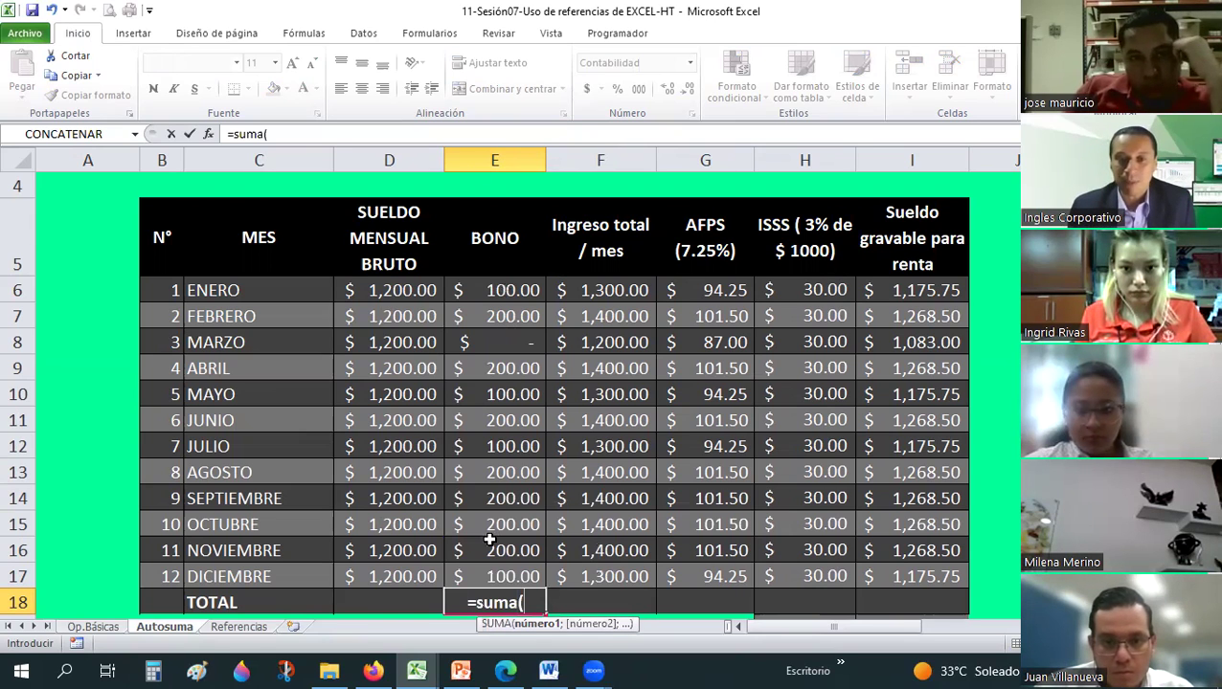
{"action": "left_click", "coordinate": [320, 135]}
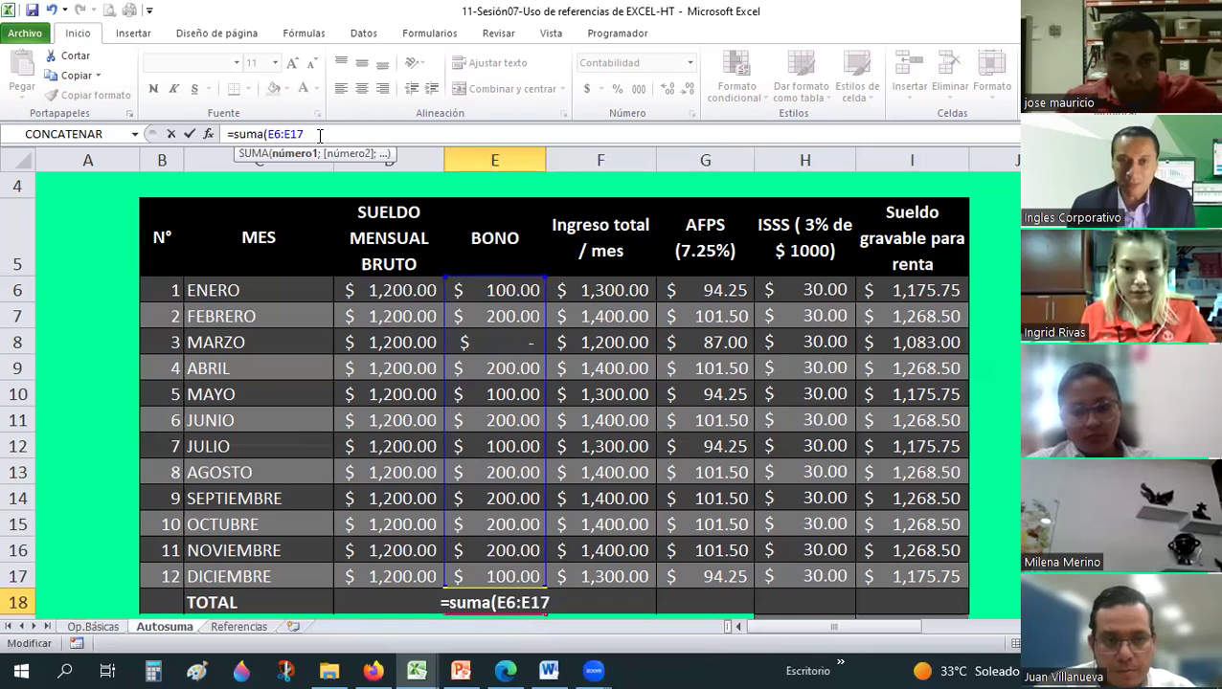
{"action": "type", "text": ")"}
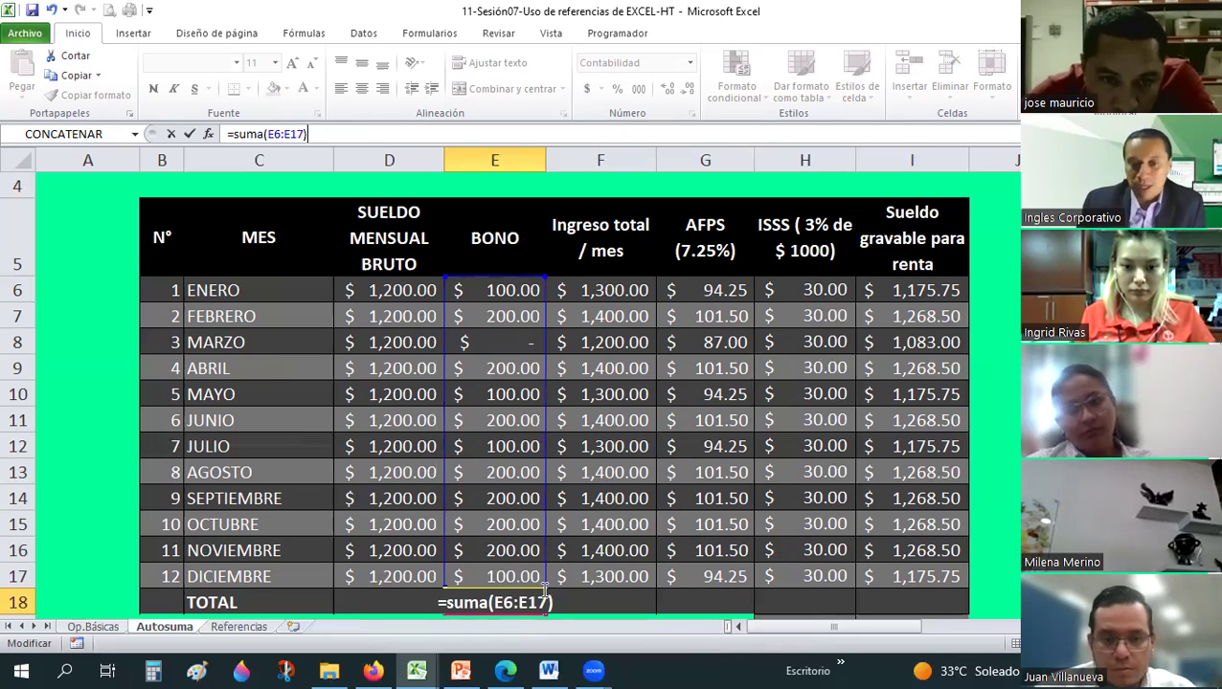
{"action": "left_click_drag", "start_coordinate": [544, 278], "coordinate": [497, 462]}
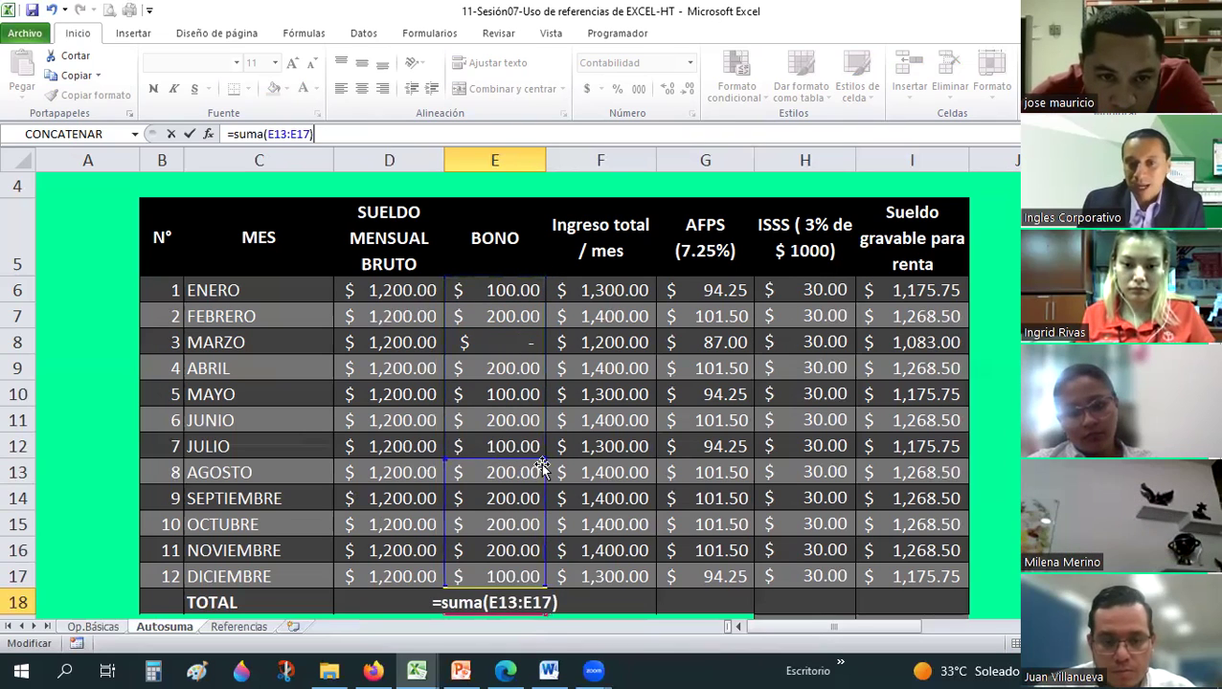
{"action": "left_click_drag", "start_coordinate": [538, 317], "coordinate": [541, 290]}
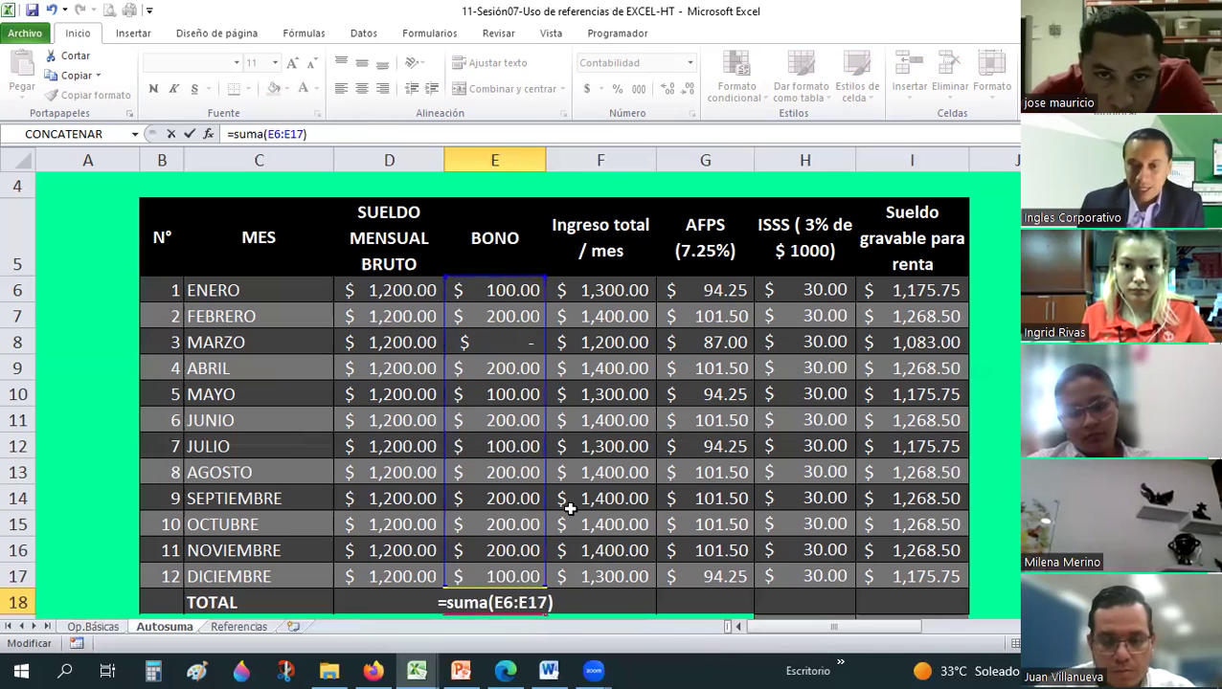
{"action": "key", "text": "Return"}
Reopen E18's formula and confirm its range stays E6:E17.
{"action": "left_click", "coordinate": [534, 573]}
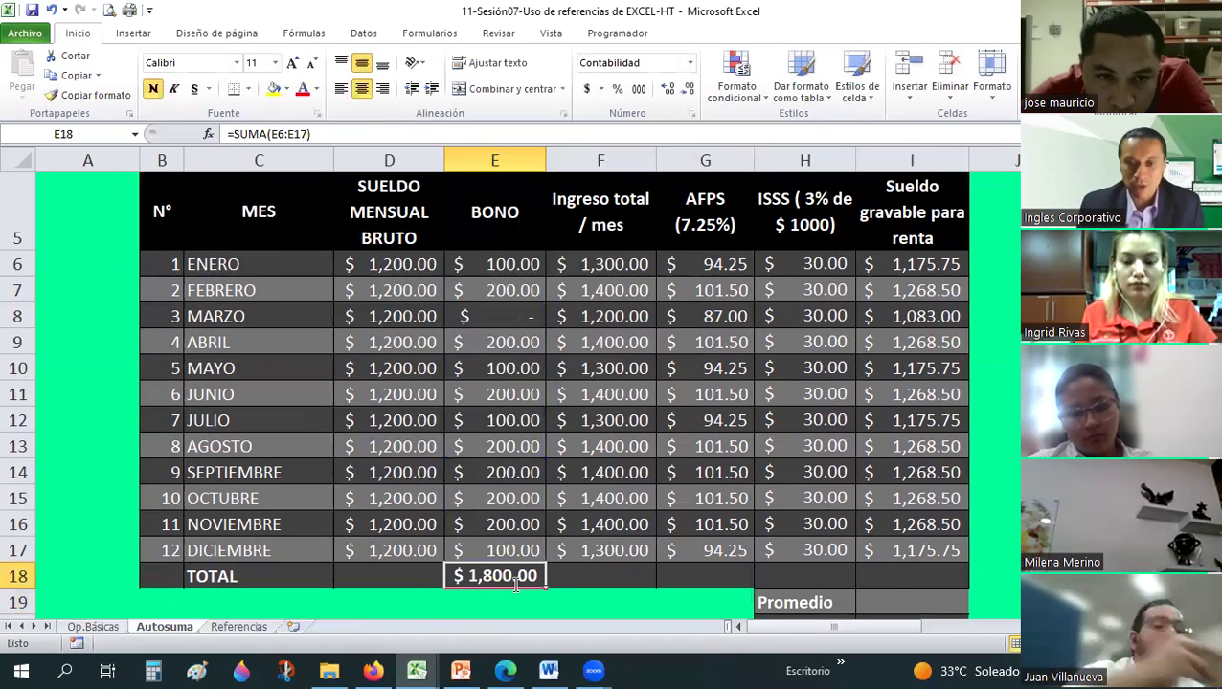
{"action": "double_click", "coordinate": [515, 584]}
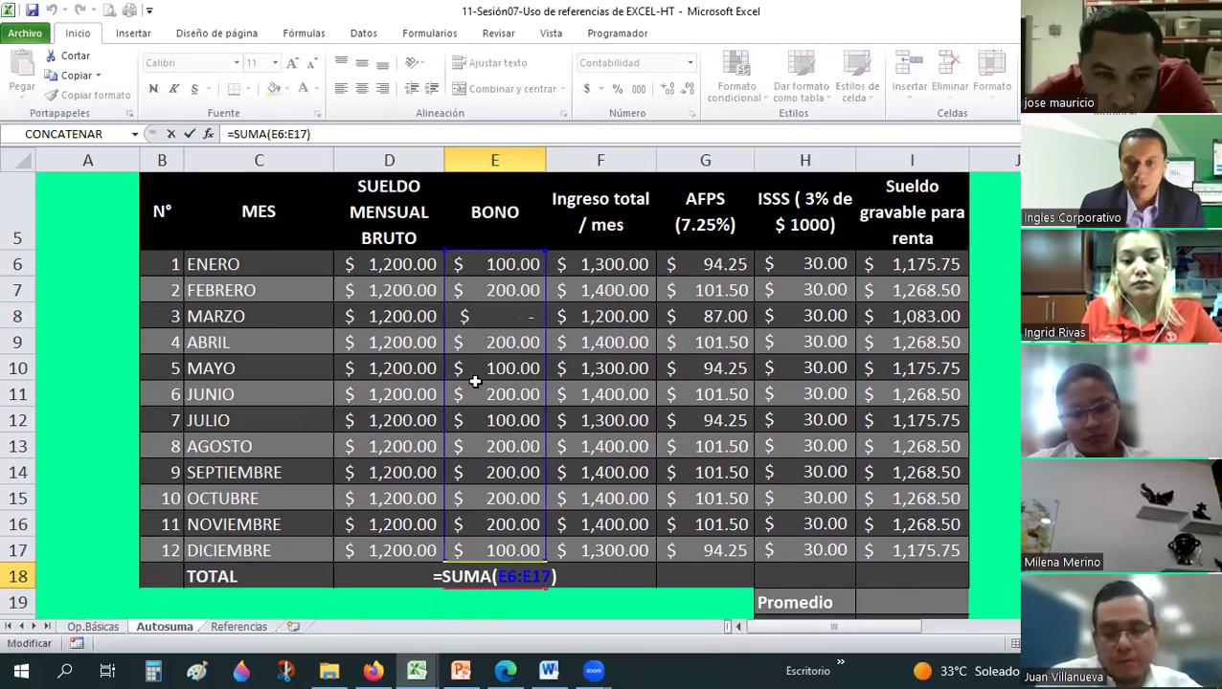
{"action": "left_click_drag", "start_coordinate": [544, 252], "coordinate": [544, 383]}
{"action": "left_click_drag", "start_coordinate": [520, 239], "coordinate": [521, 254]}
{"action": "key", "text": "Return"}
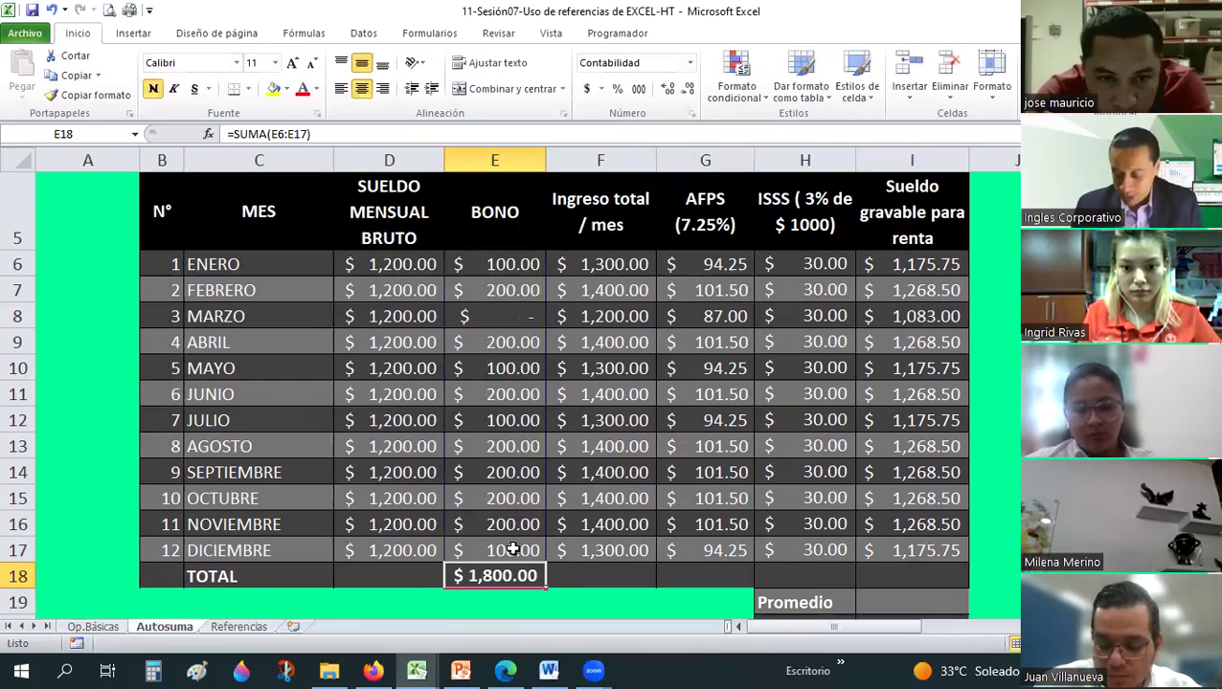
Enter a second =SUMA bonus formula in E20, correcting the mistyped function name.
{"action": "key", "text": "Return"}
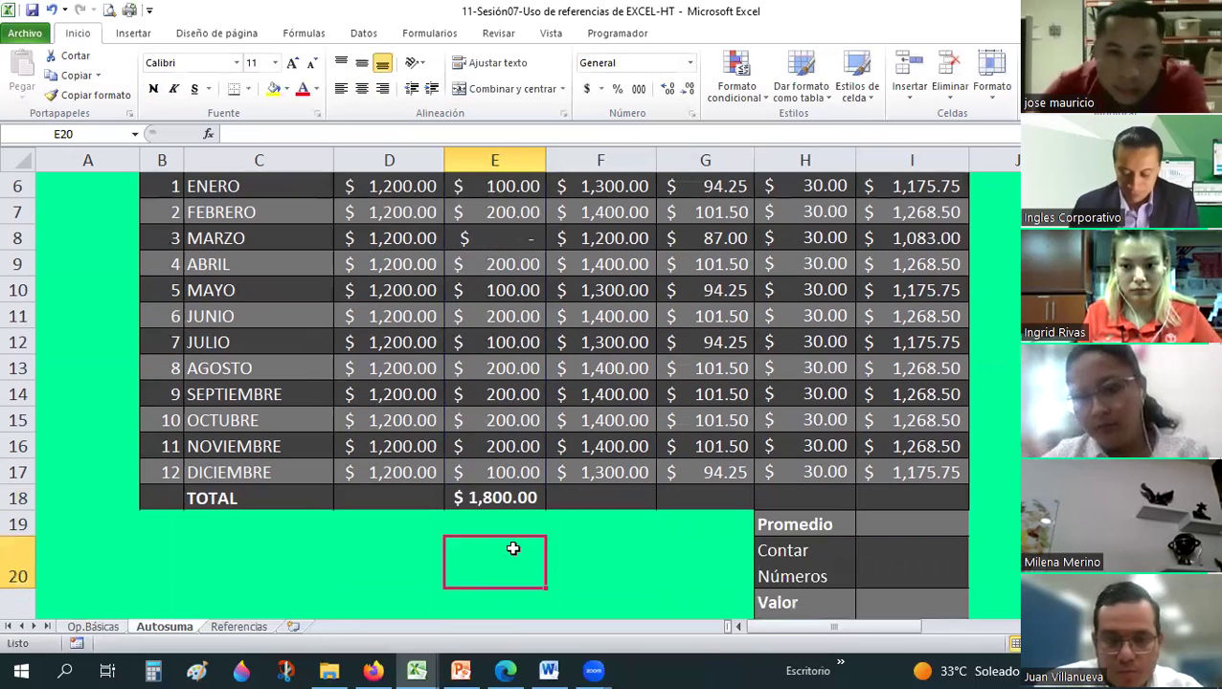
{"action": "type", "text": "=suna"}
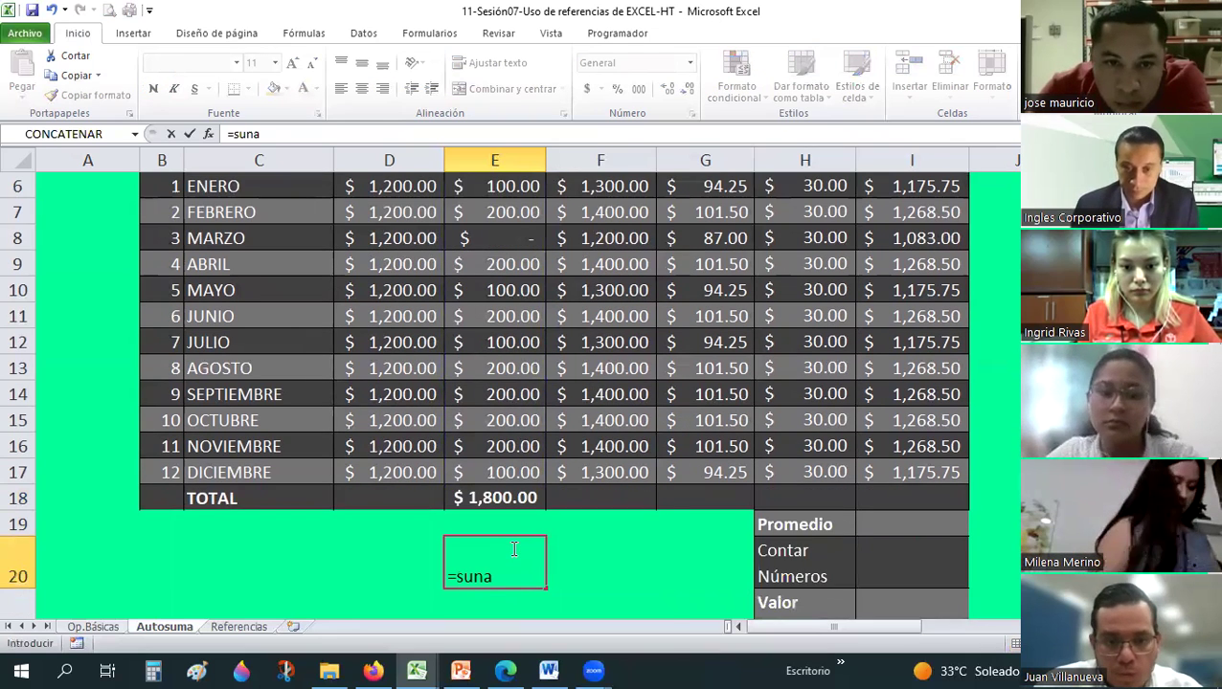
{"action": "key", "text": "BackSpace"}
{"action": "key", "text": "BackSpace"}
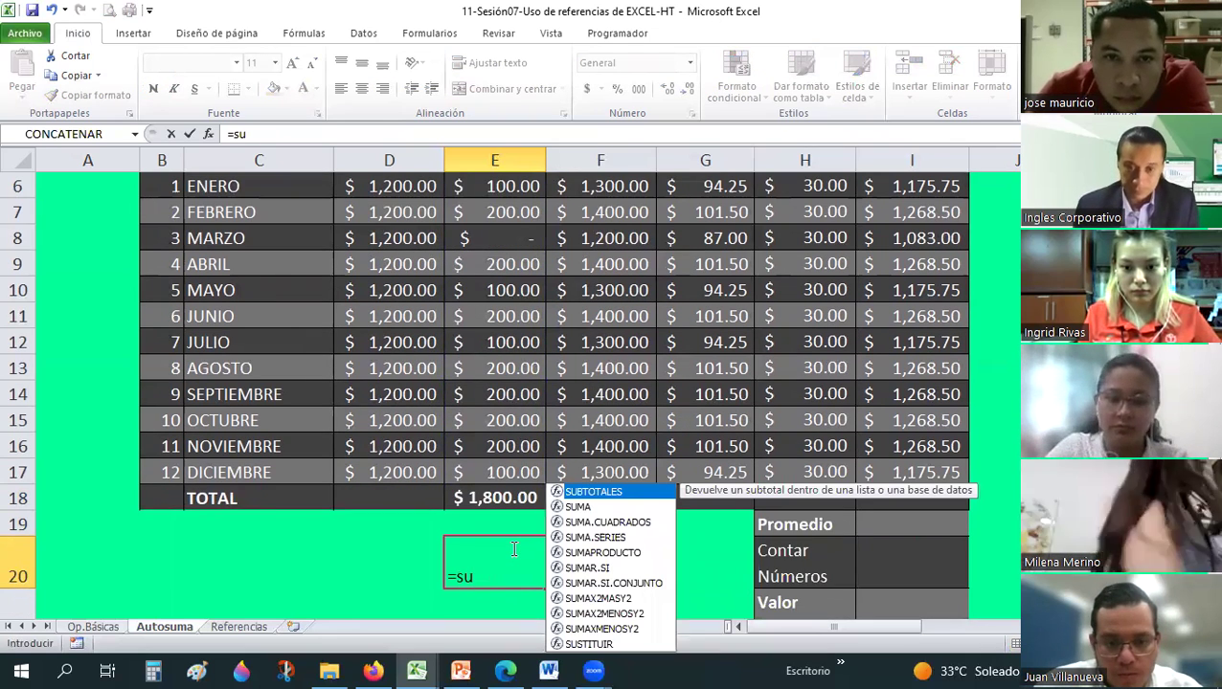
{"action": "type", "text": "ma"}
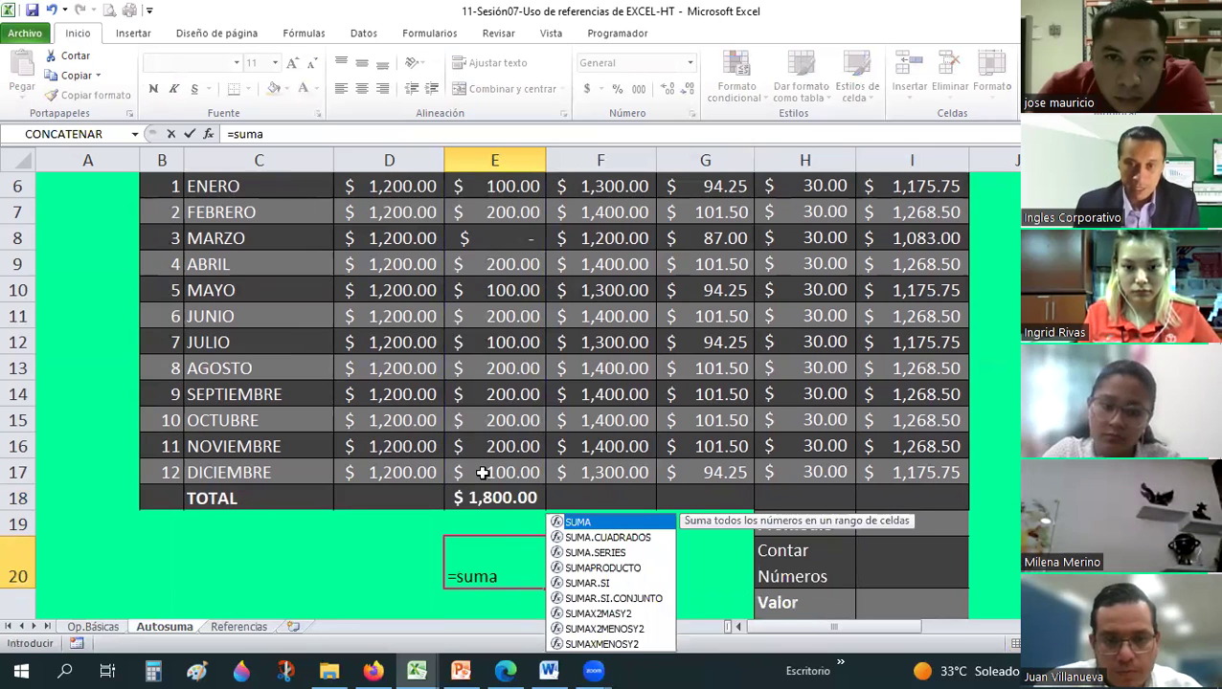
{"action": "type", "text": "("}
{"action": "mouse_move", "coordinate": [500, 487]}
{"action": "left_mouse_down"}
{"action": "mouse_move", "coordinate": [505, 503]}
{"action": "mouse_move", "coordinate": [507, 487]}
{"action": "left_mouse_up"}
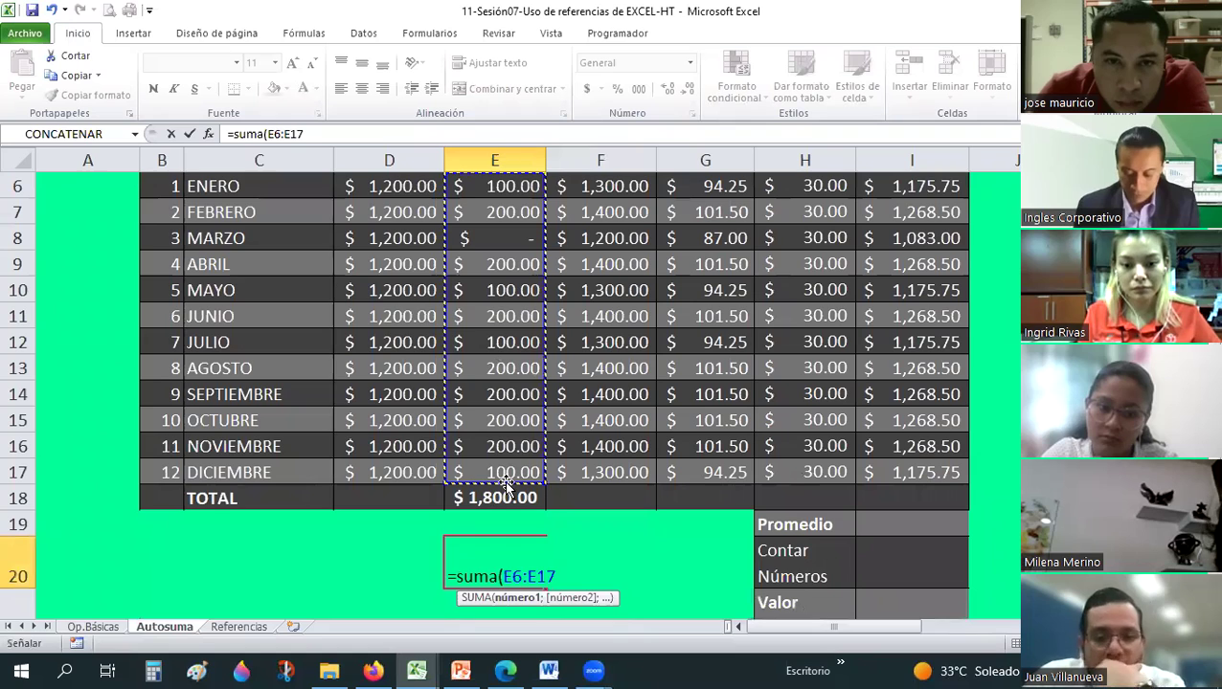
{"action": "key", "text": "Return"}
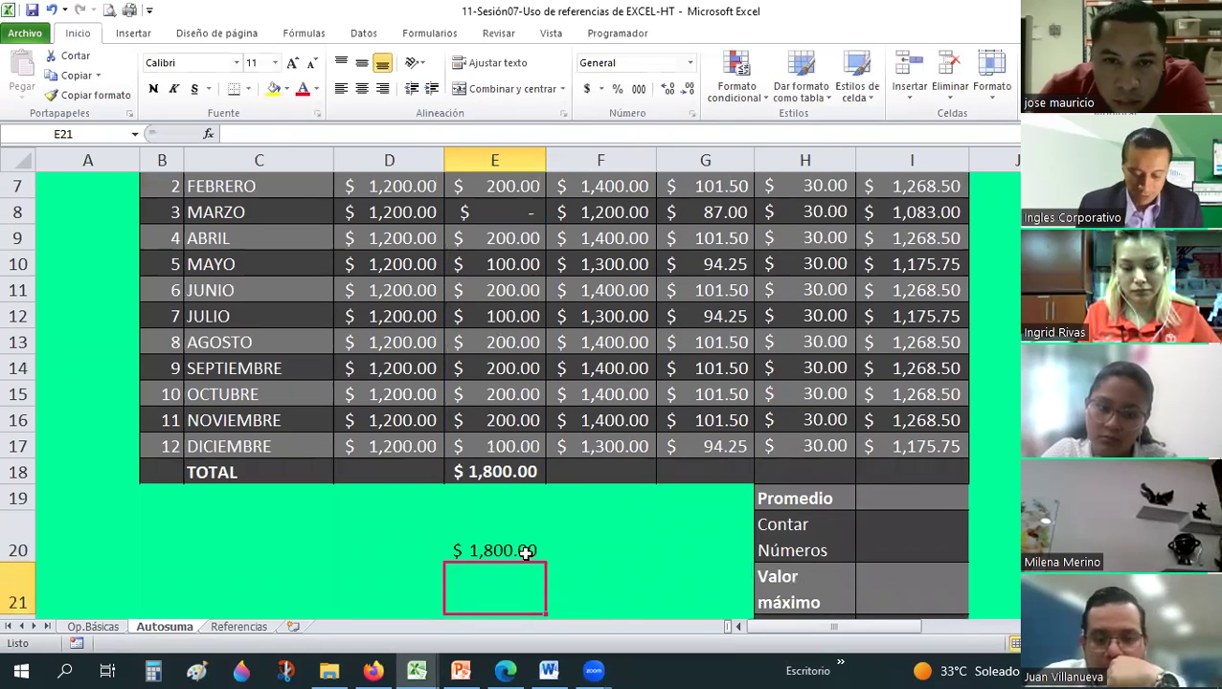
Adjust E20's range to E6:E17 so it shows $1,800.00.
{"action": "double_click", "coordinate": [526, 552]}
{"action": "left_click_drag", "start_coordinate": [544, 454], "coordinate": [484, 318]}
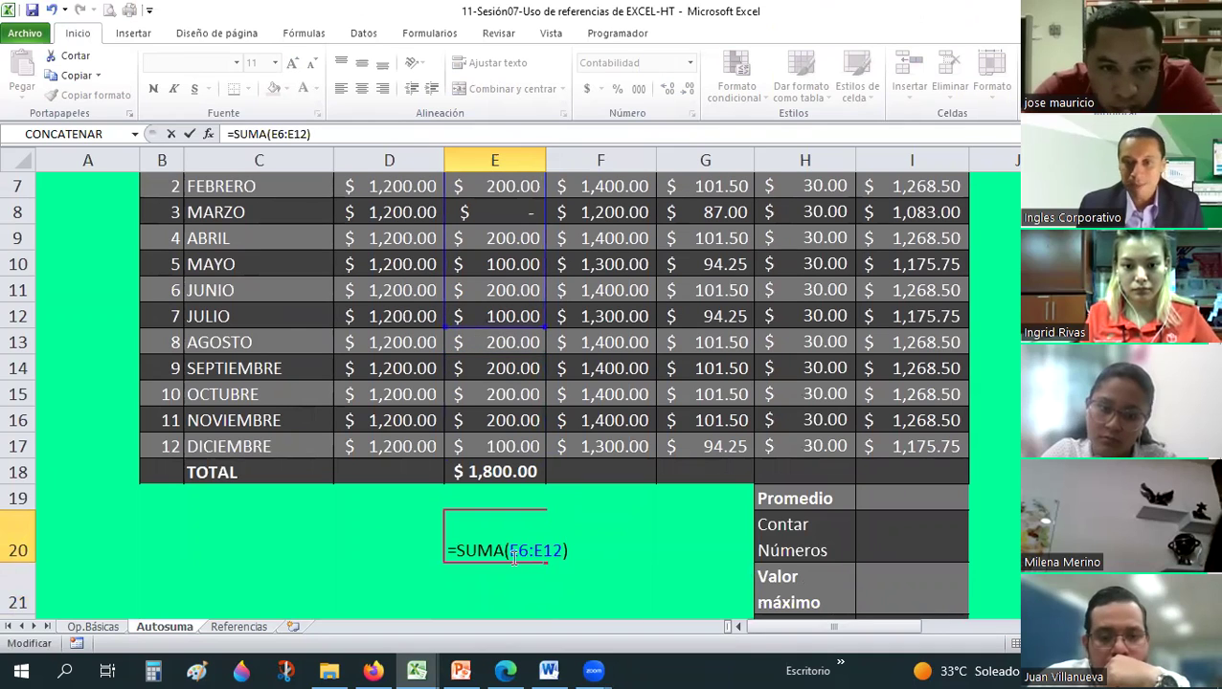
{"action": "left_click_drag", "start_coordinate": [544, 410], "coordinate": [546, 452]}
{"action": "key", "text": "BackSpace"}
{"action": "type", "text": "7"}
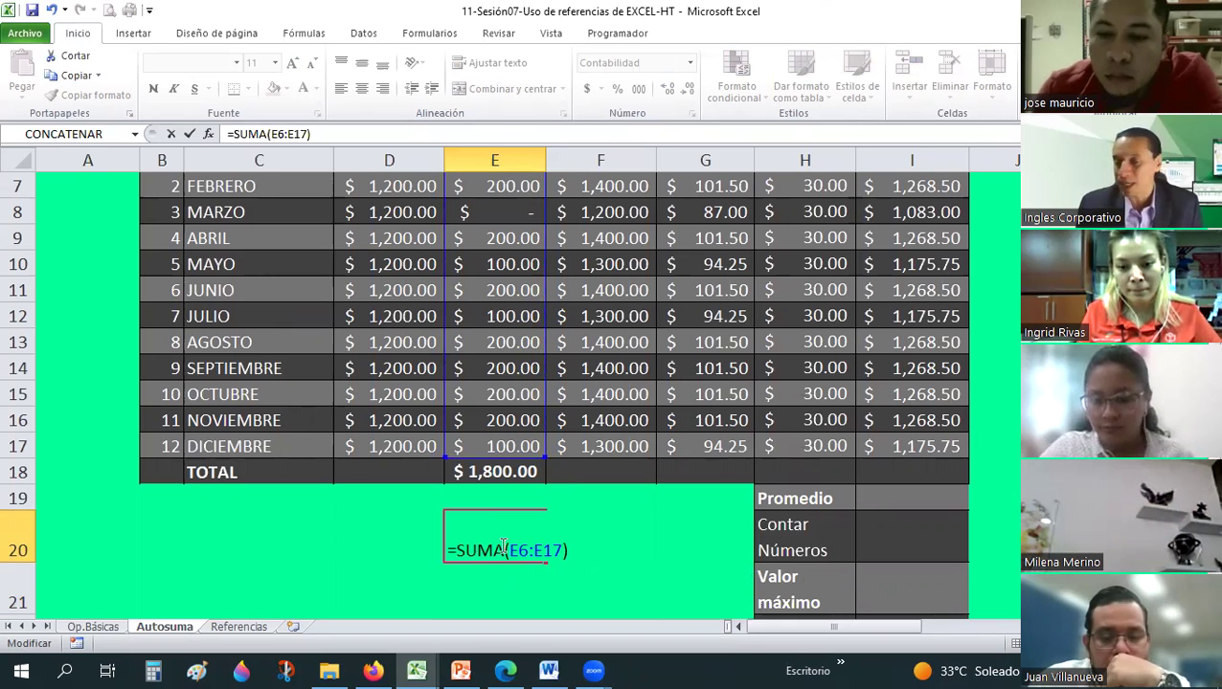
{"action": "key", "text": "ctrl+Return"}
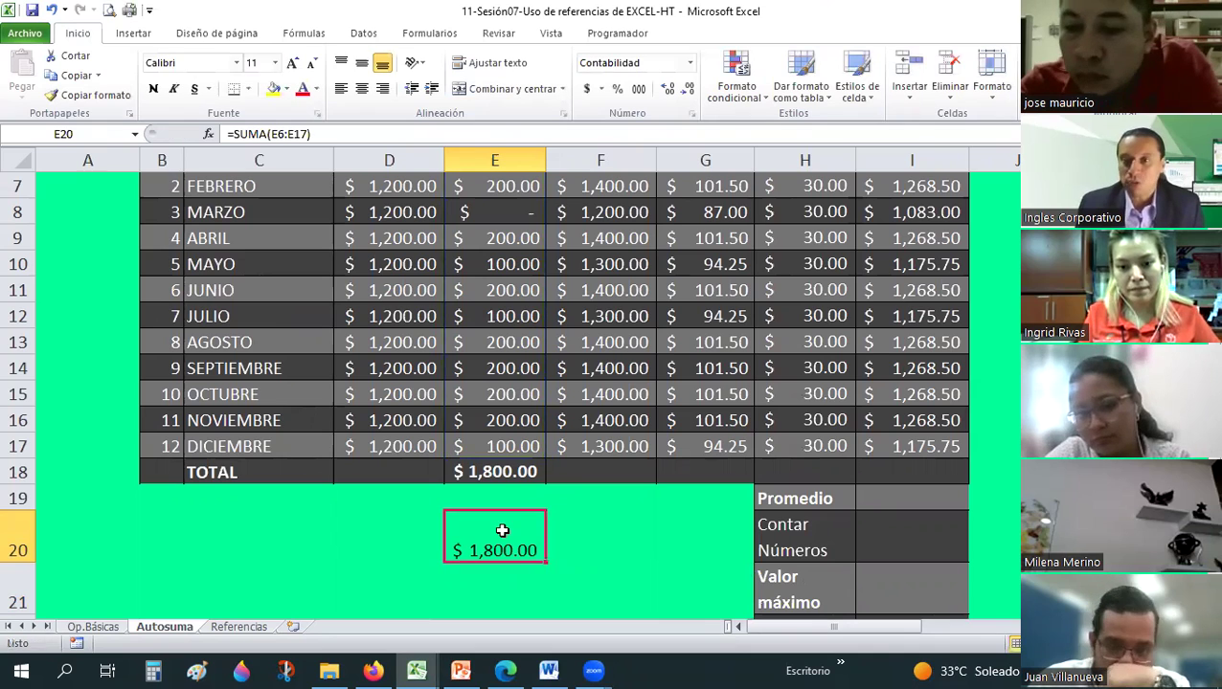
{"action": "left_click", "coordinate": [355, 464]}
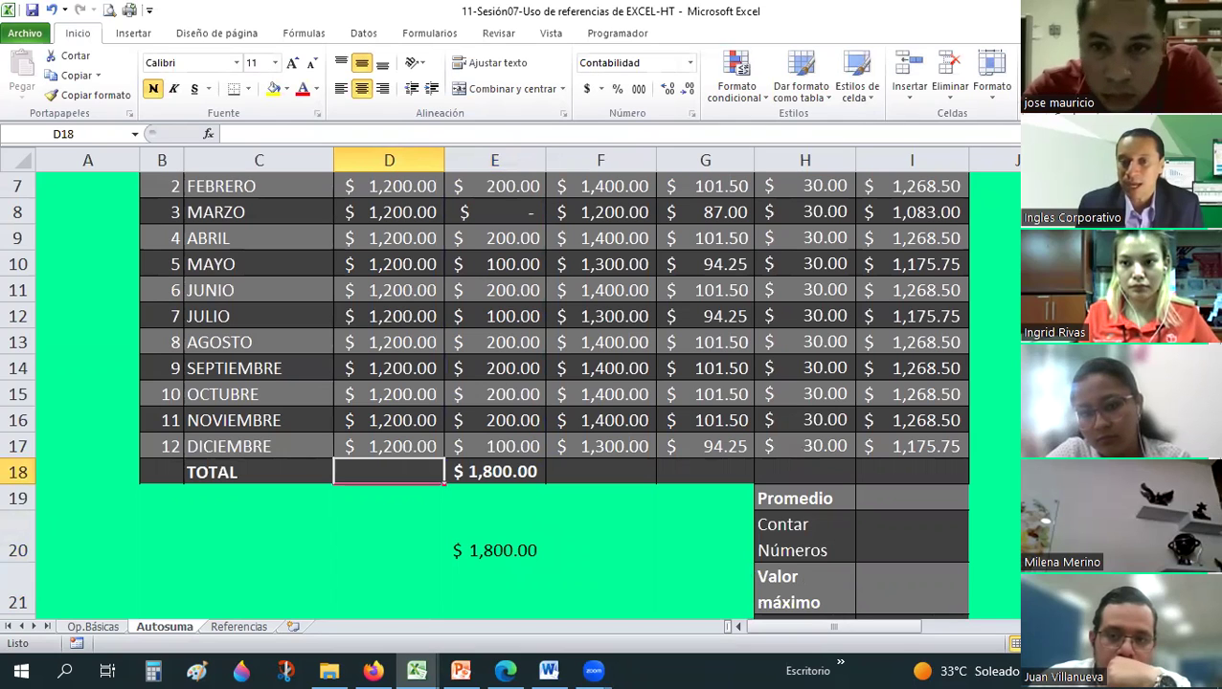
AutoSum the salary total in D18, fill it across to I18, and delete the E20 duplicate.
{"action": "key", "text": "alt+equal"}
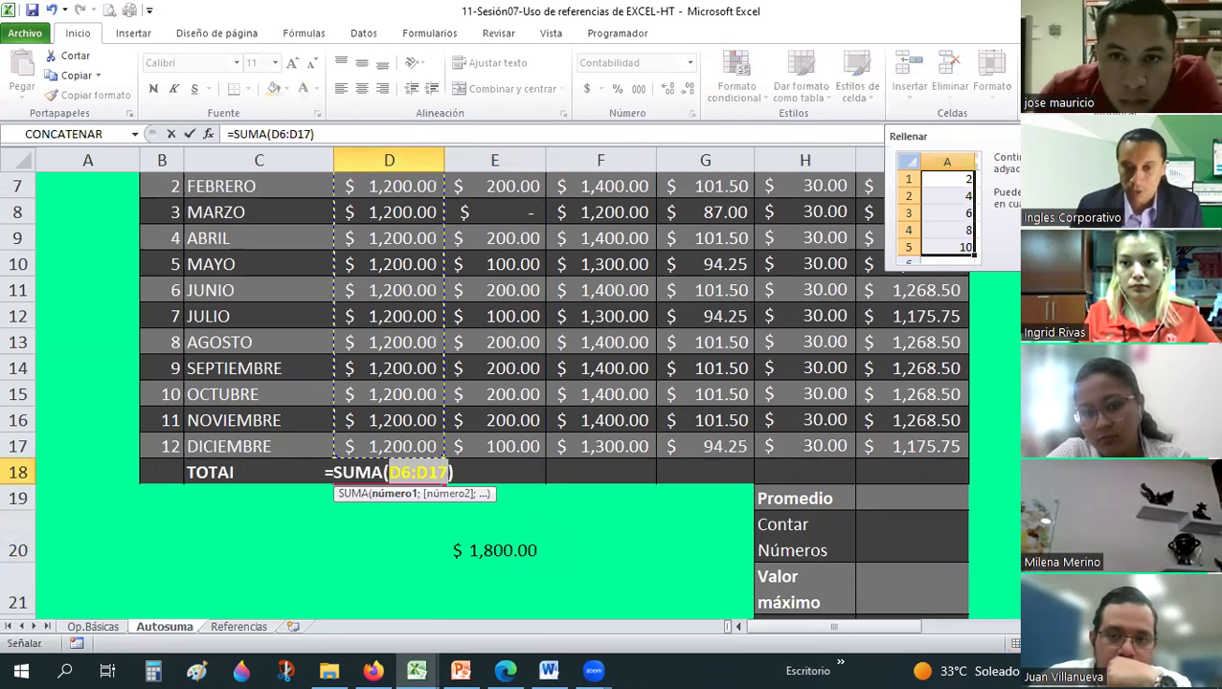
{"action": "key", "text": "Return"}
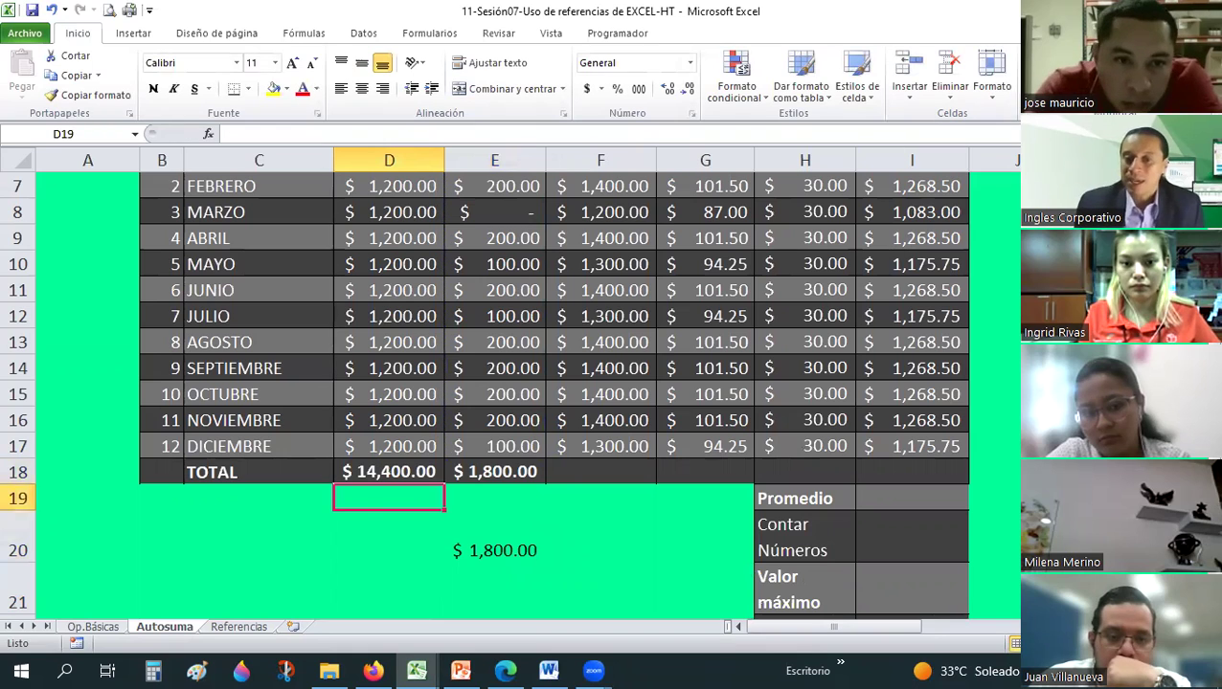
{"action": "left_click", "coordinate": [387, 469]}
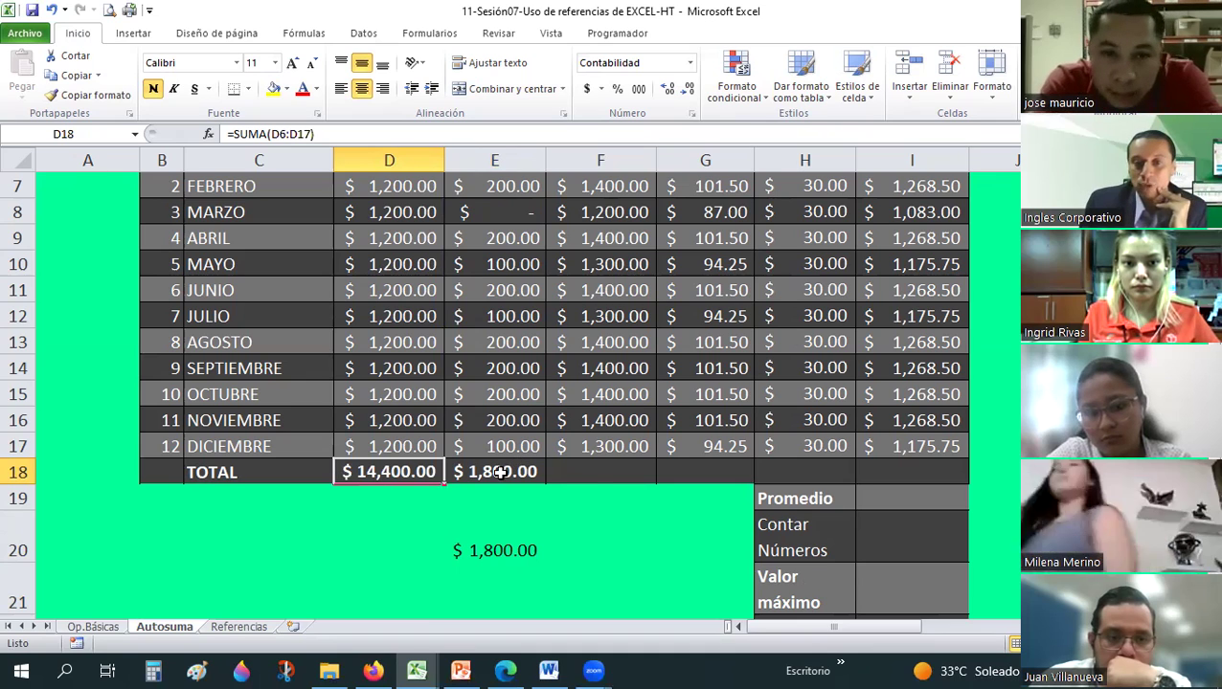
{"action": "left_click", "coordinate": [575, 473]}
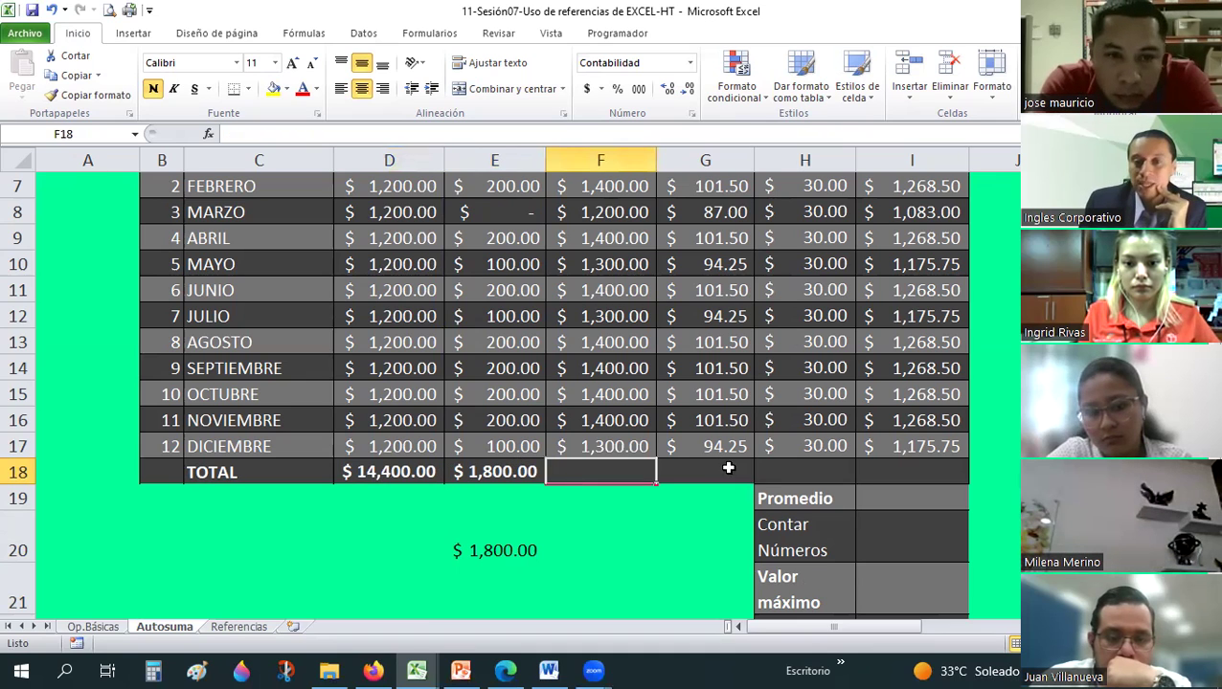
{"action": "left_click", "coordinate": [392, 473]}
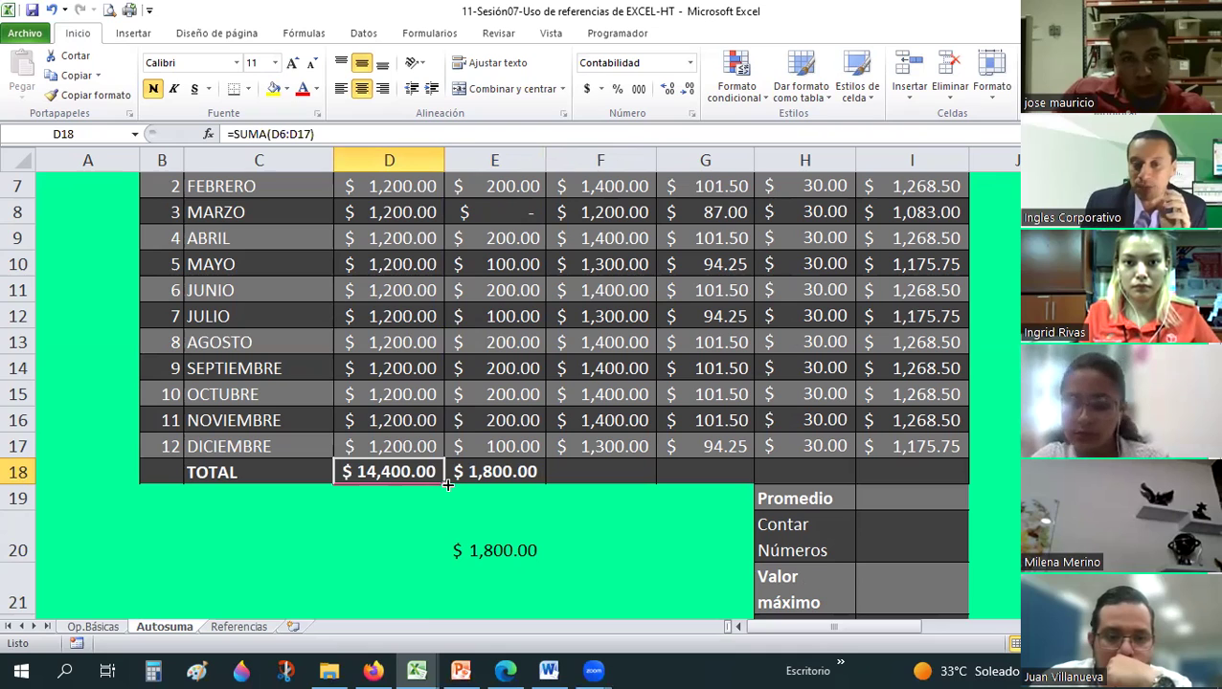
{"action": "left_click_drag", "start_coordinate": [442, 486], "coordinate": [777, 487]}
{"action": "left_click_drag", "start_coordinate": [929, 482], "coordinate": [906, 487]}
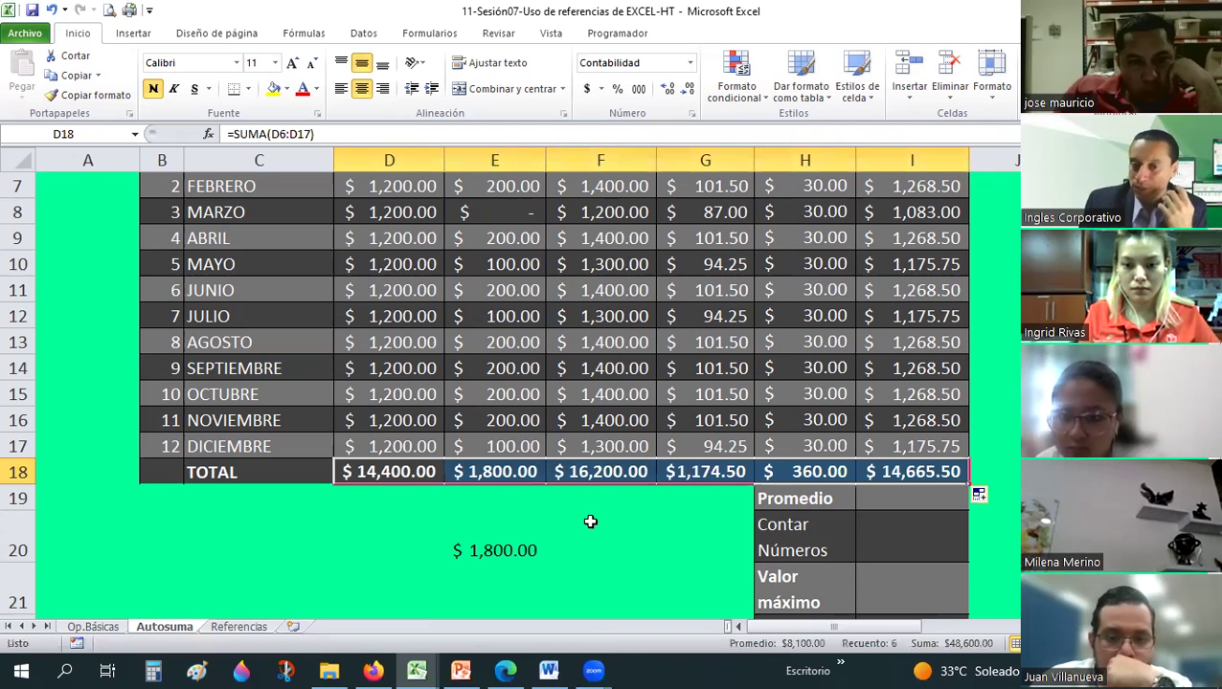
{"action": "left_click", "coordinate": [486, 558]}
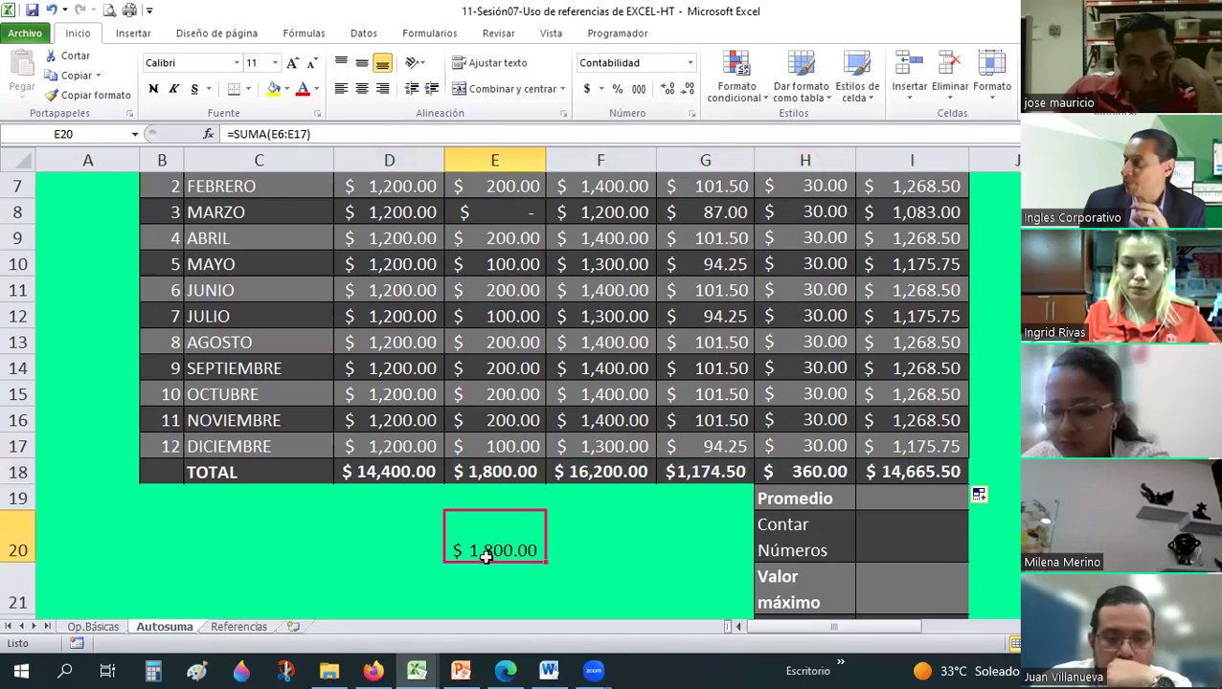
{"action": "key", "text": "Delete"}
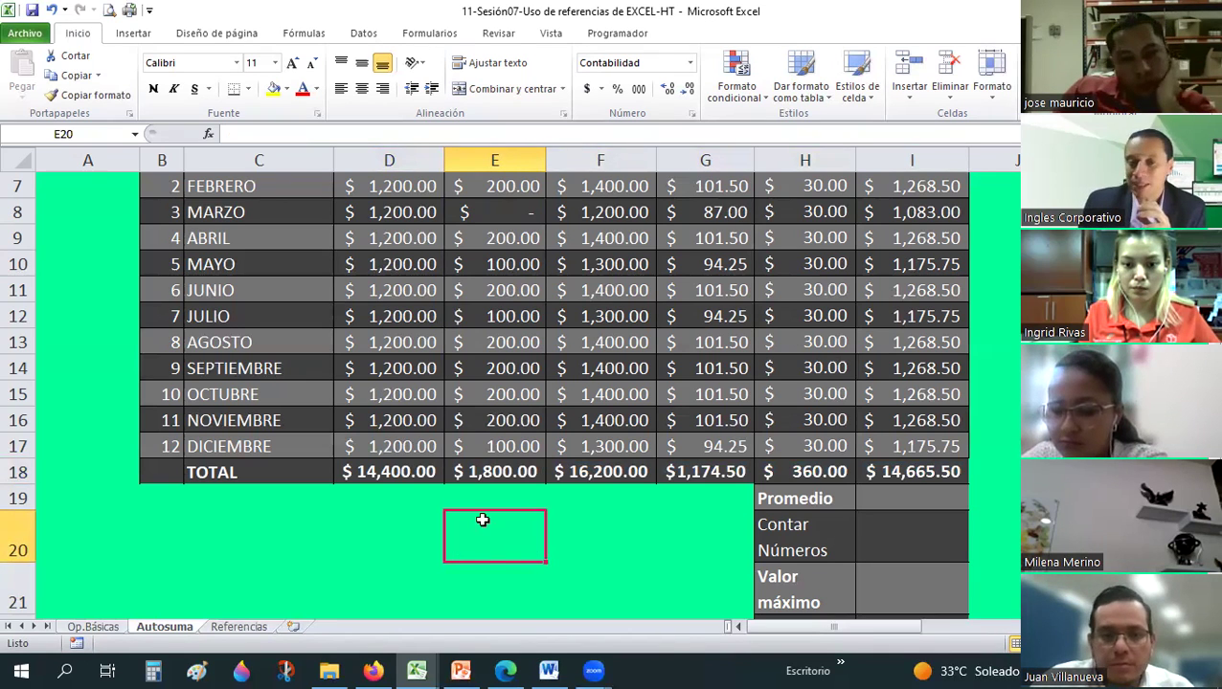
{"action": "left_click", "coordinate": [14, 472]}
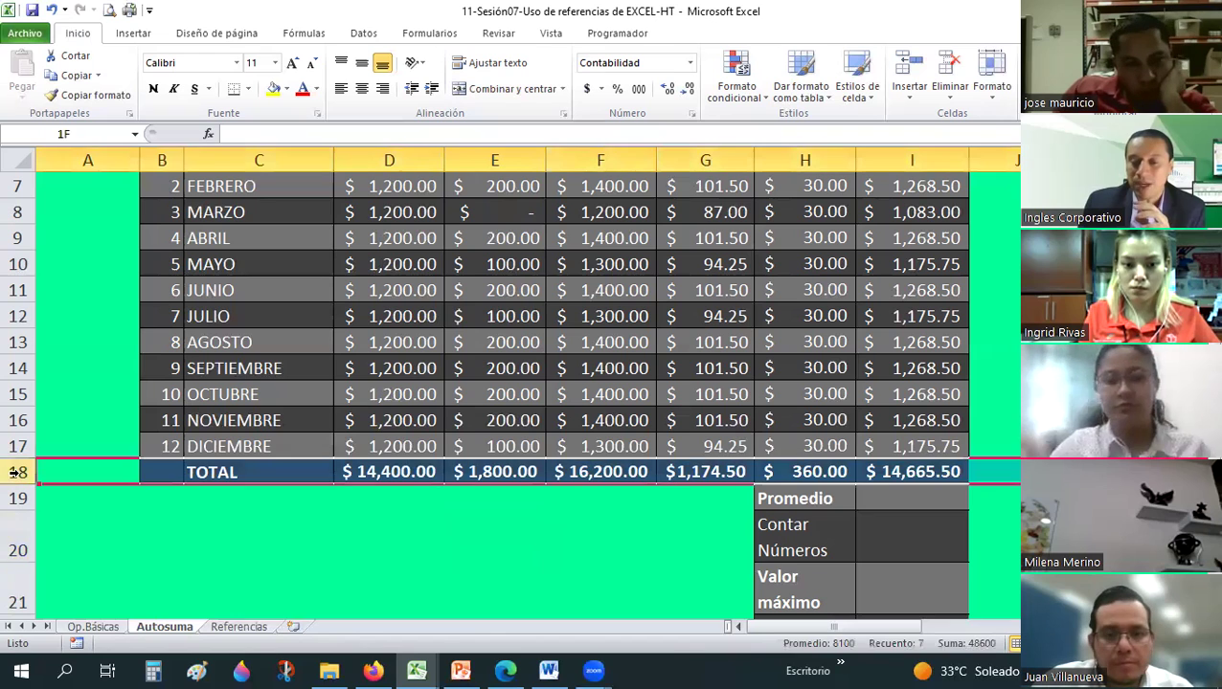
{"action": "left_click", "coordinate": [356, 394]}
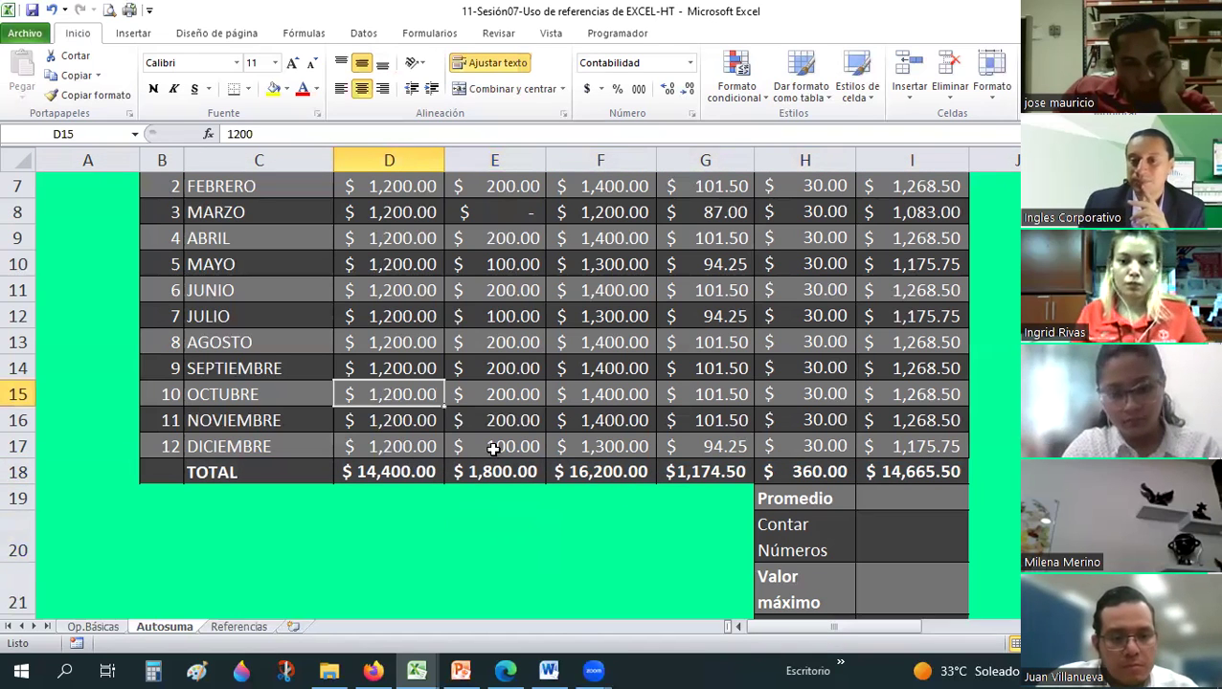
{"action": "scroll", "coordinate": [493, 449], "scroll_direction": "up", "scroll_amount": 2}
{"action": "scroll", "coordinate": [493, 449], "scroll_direction": "down", "scroll_amount": 2}
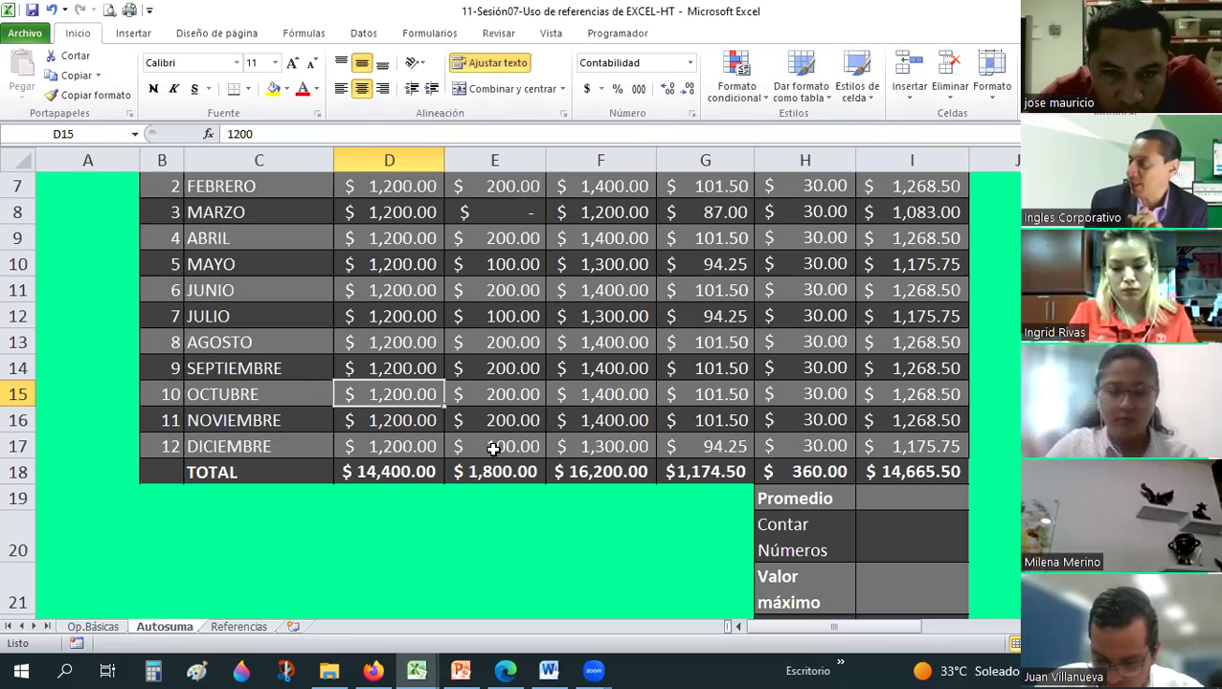
{"action": "left_click", "coordinate": [569, 370]}
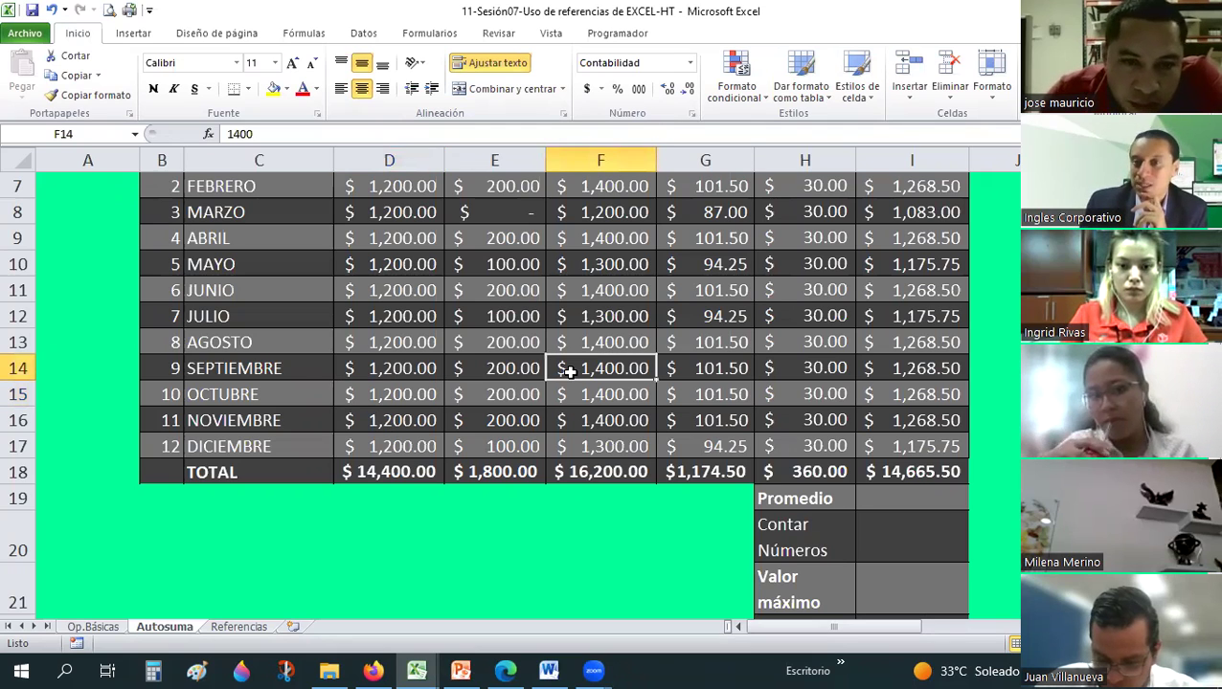
{"action": "scroll", "coordinate": [961, 369], "scroll_direction": "down", "scroll_amount": 2}
{"action": "left_click", "coordinate": [880, 346]}
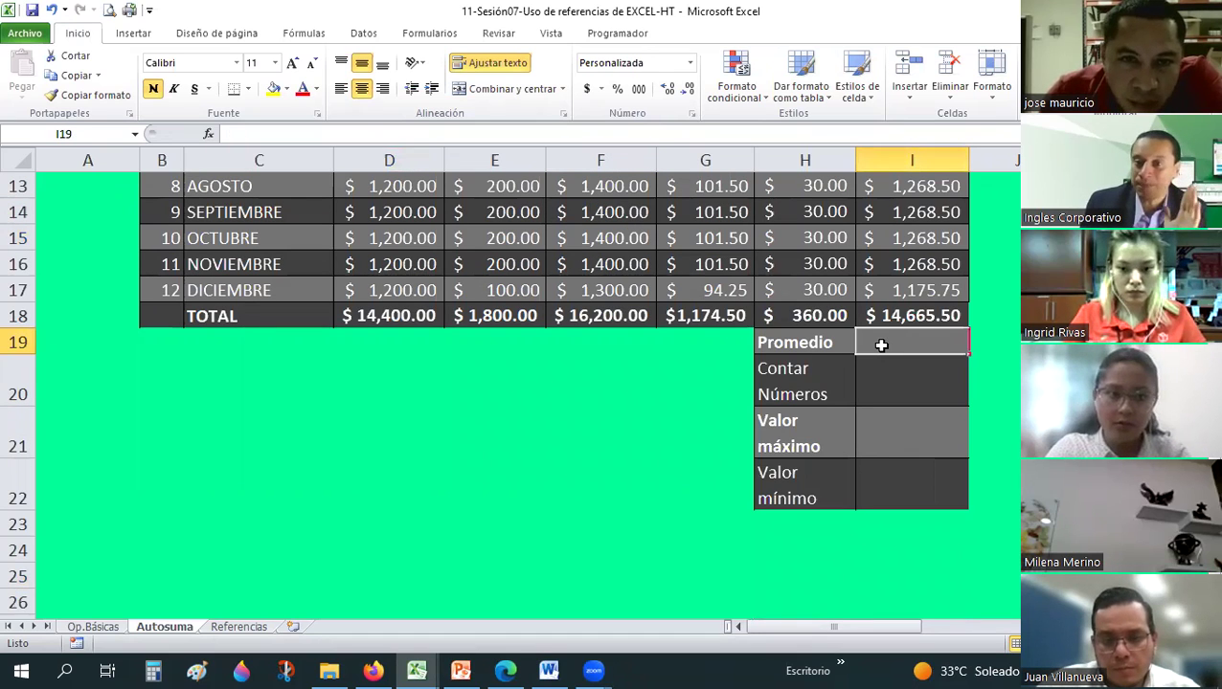
{"action": "scroll", "coordinate": [881, 346], "scroll_direction": "up", "scroll_amount": 2}
{"action": "scroll", "coordinate": [881, 346], "scroll_direction": "up", "scroll_amount": 1}
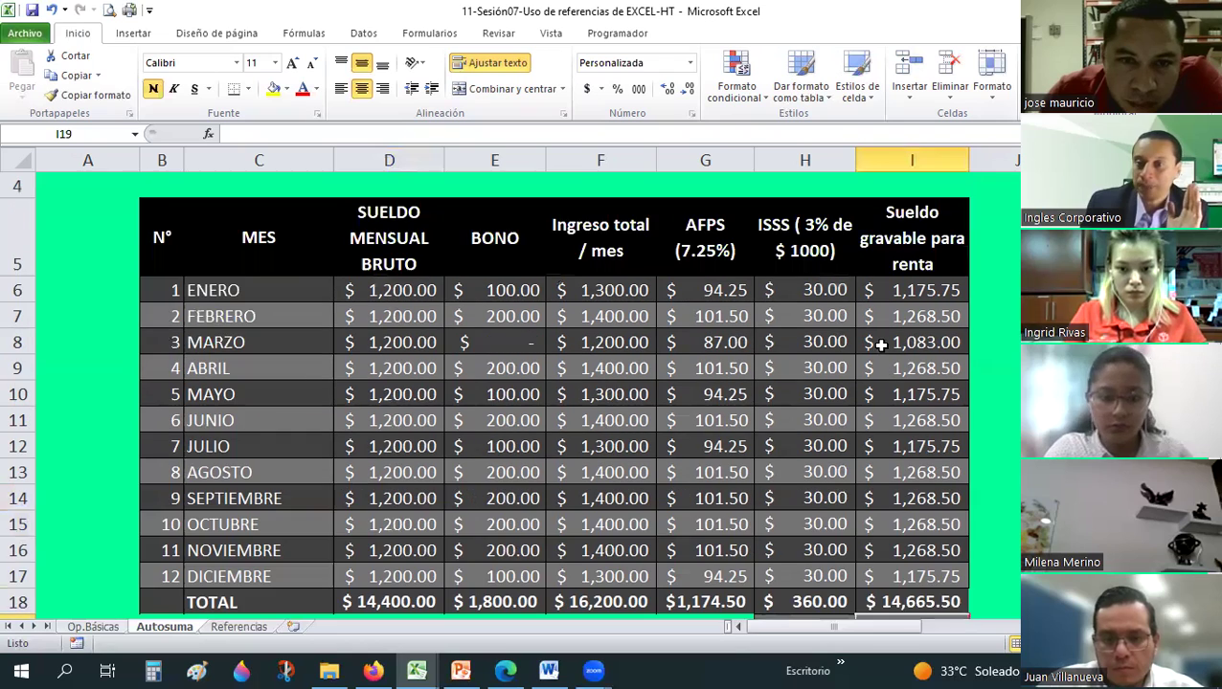
{"action": "scroll", "coordinate": [881, 346], "scroll_direction": "down", "scroll_amount": 1}
{"action": "scroll", "coordinate": [881, 346], "scroll_direction": "up", "scroll_amount": 1}
{"action": "scroll", "coordinate": [881, 346], "scroll_direction": "down", "scroll_amount": 1}
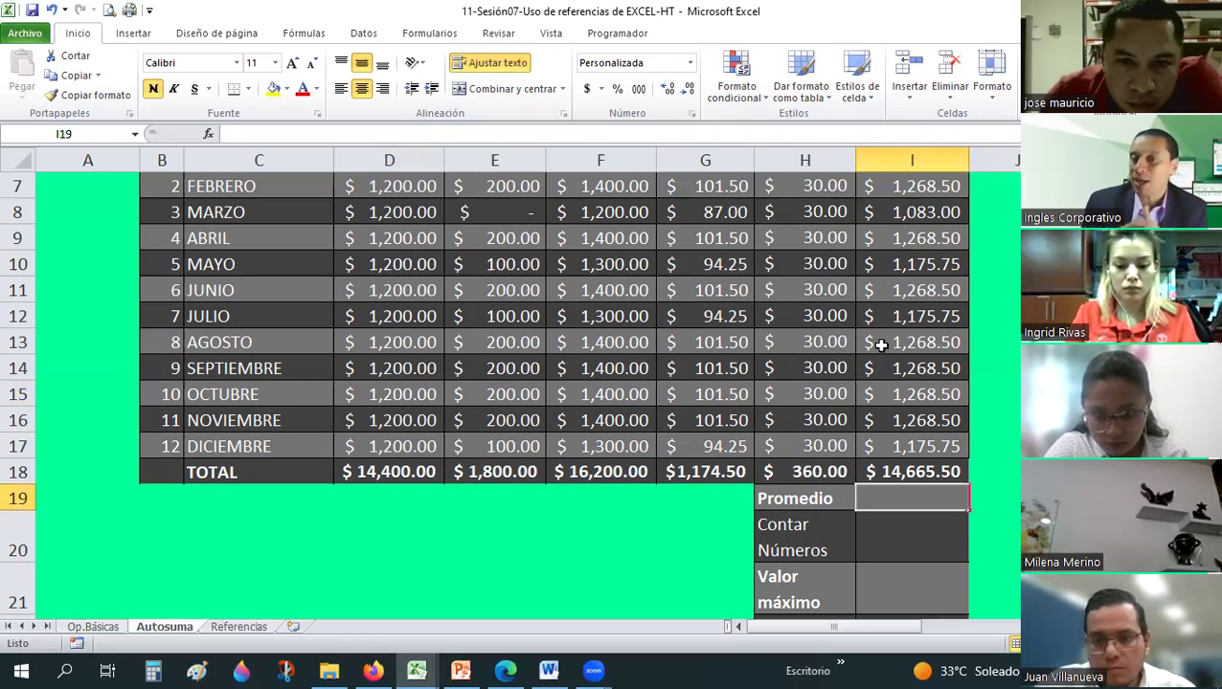
{"action": "scroll", "coordinate": [881, 346], "scroll_direction": "up", "scroll_amount": 2}
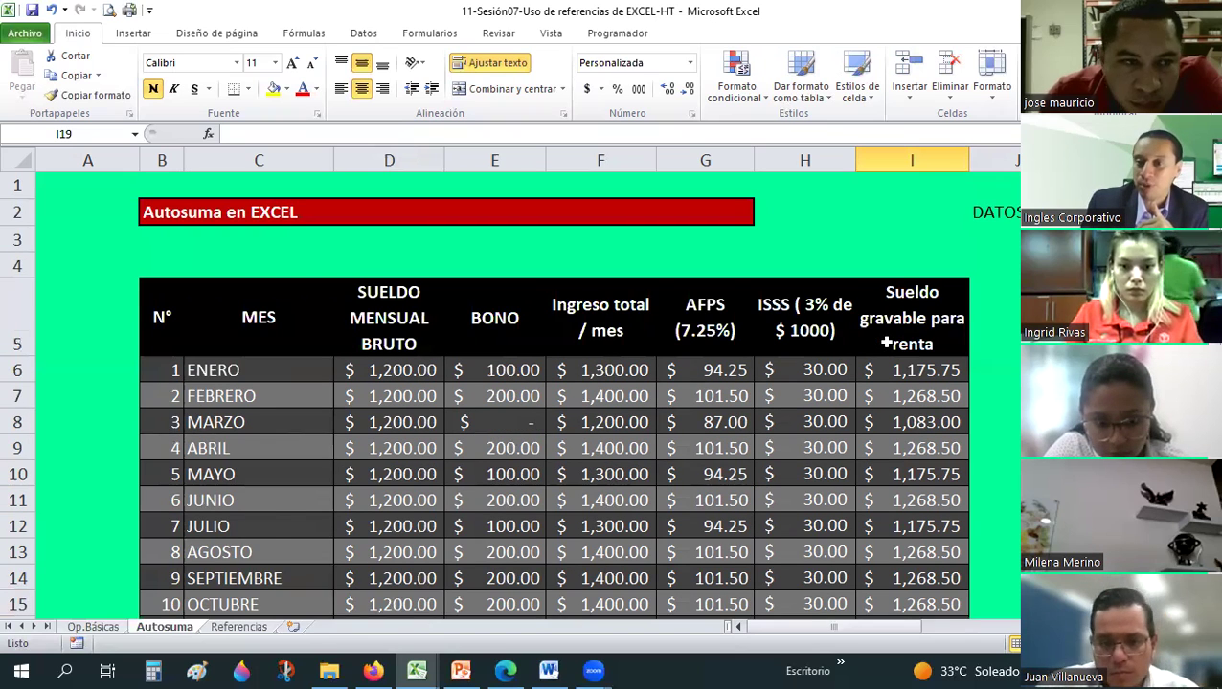
{"action": "scroll", "coordinate": [886, 343], "scroll_direction": "down", "scroll_amount": 1}
{"action": "left_click_drag", "start_coordinate": [900, 289], "coordinate": [900, 572]}
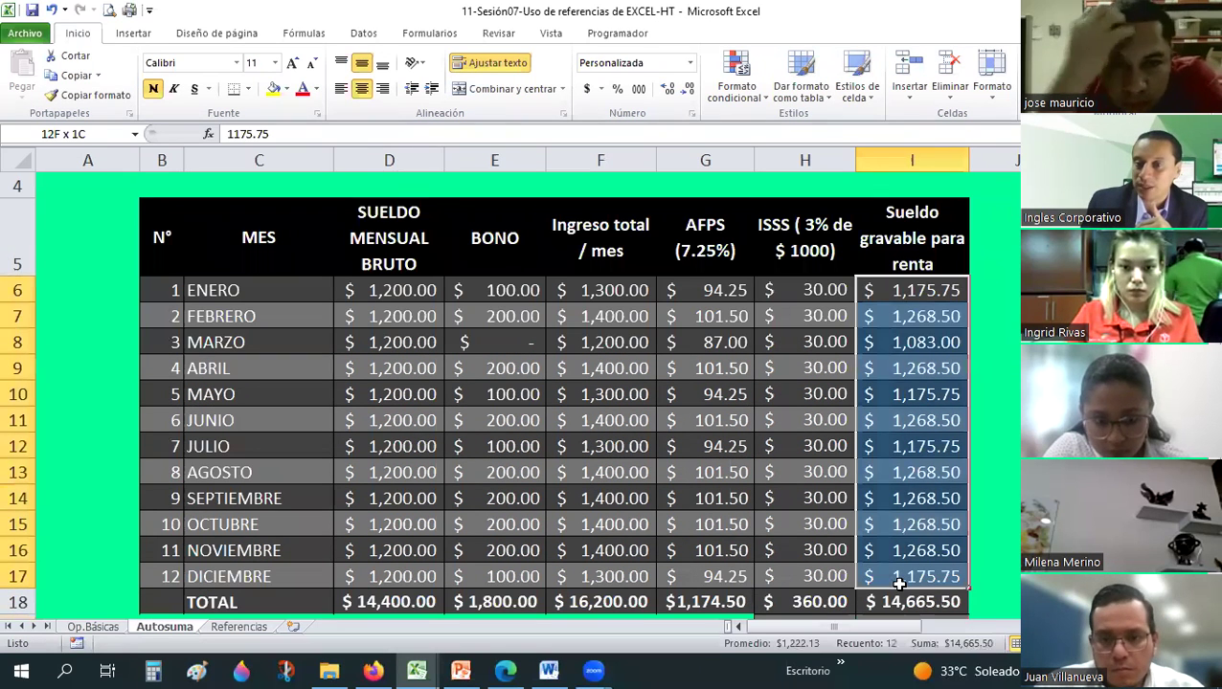
{"action": "left_click", "coordinate": [895, 287]}
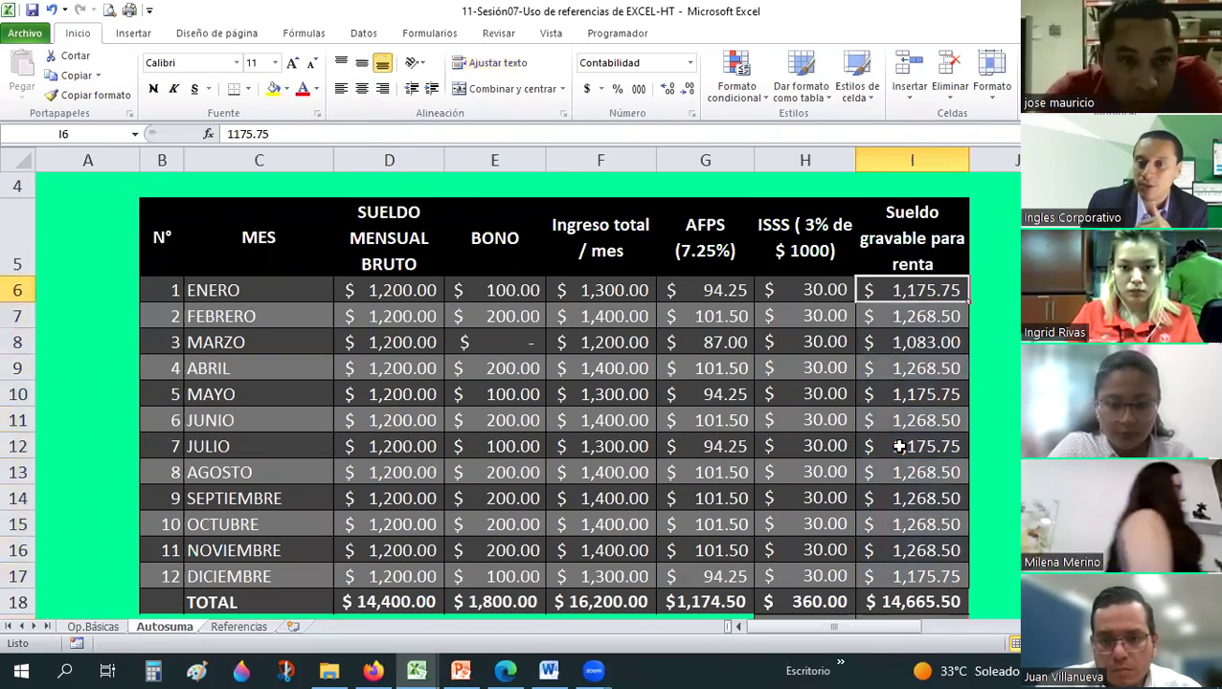
{"action": "left_click", "coordinate": [894, 576], "text": "shift"}
{"action": "scroll", "coordinate": [876, 394], "scroll_direction": "down", "scroll_amount": 1}
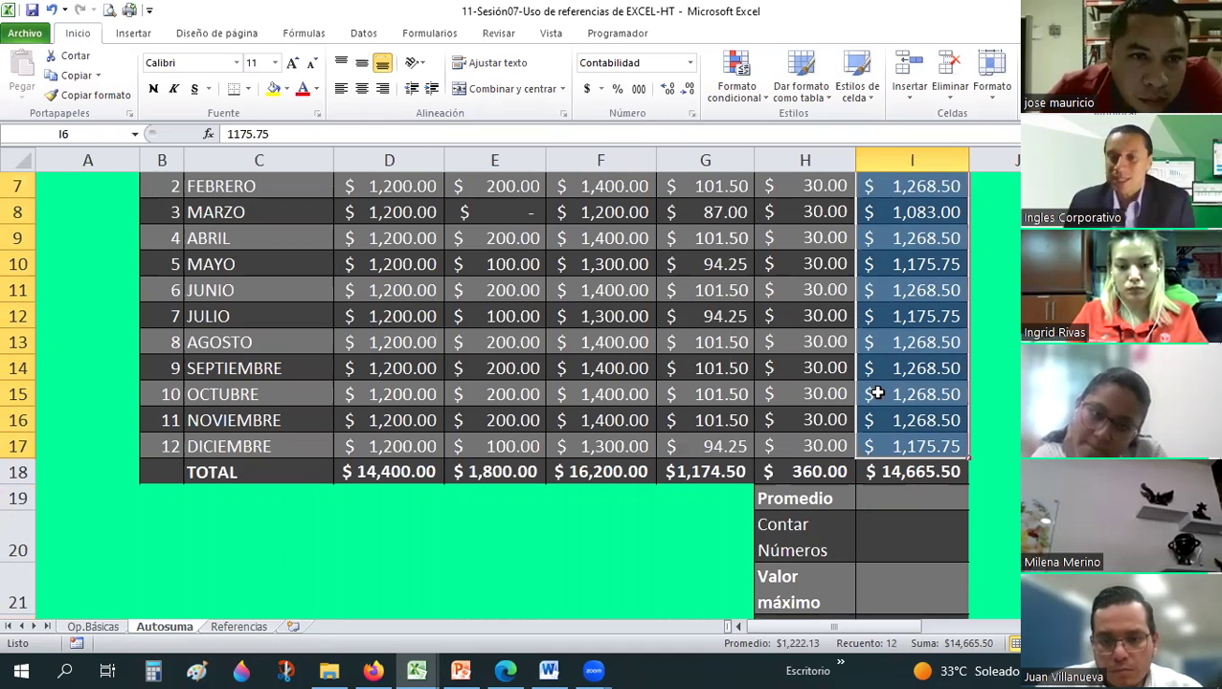
{"action": "left_click", "coordinate": [895, 495]}
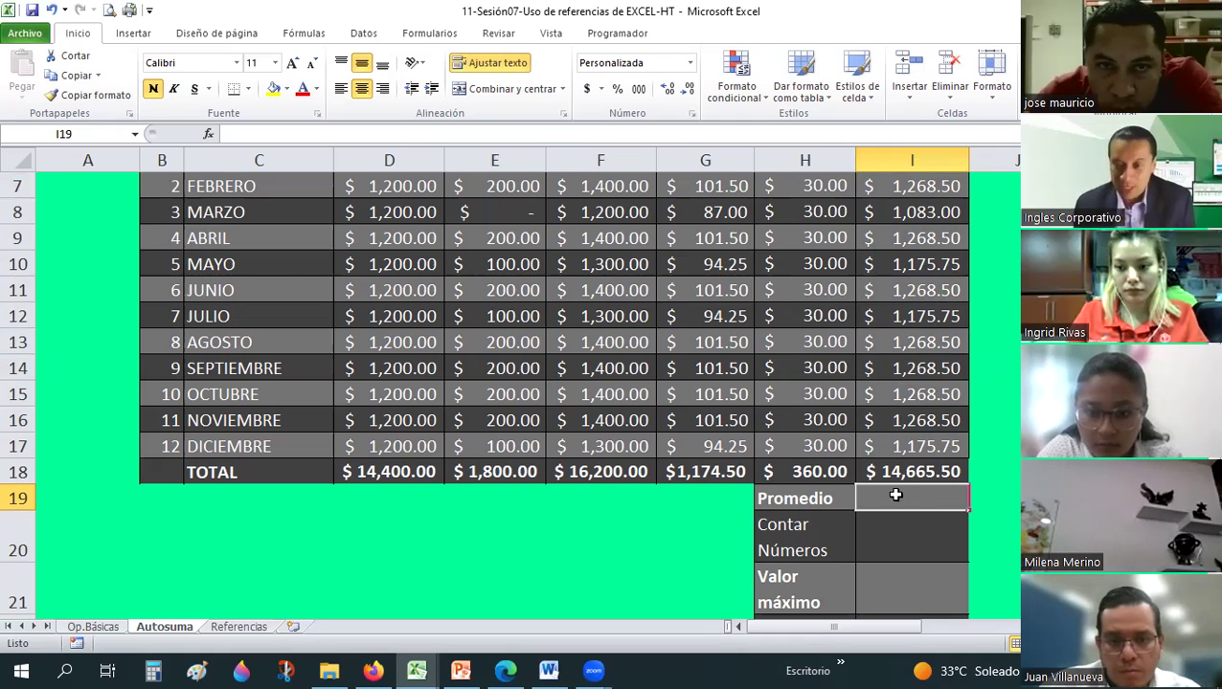
Begin the I19 average formula by adding the taxable salaries I6 through I10.
{"action": "type", "text": "="}
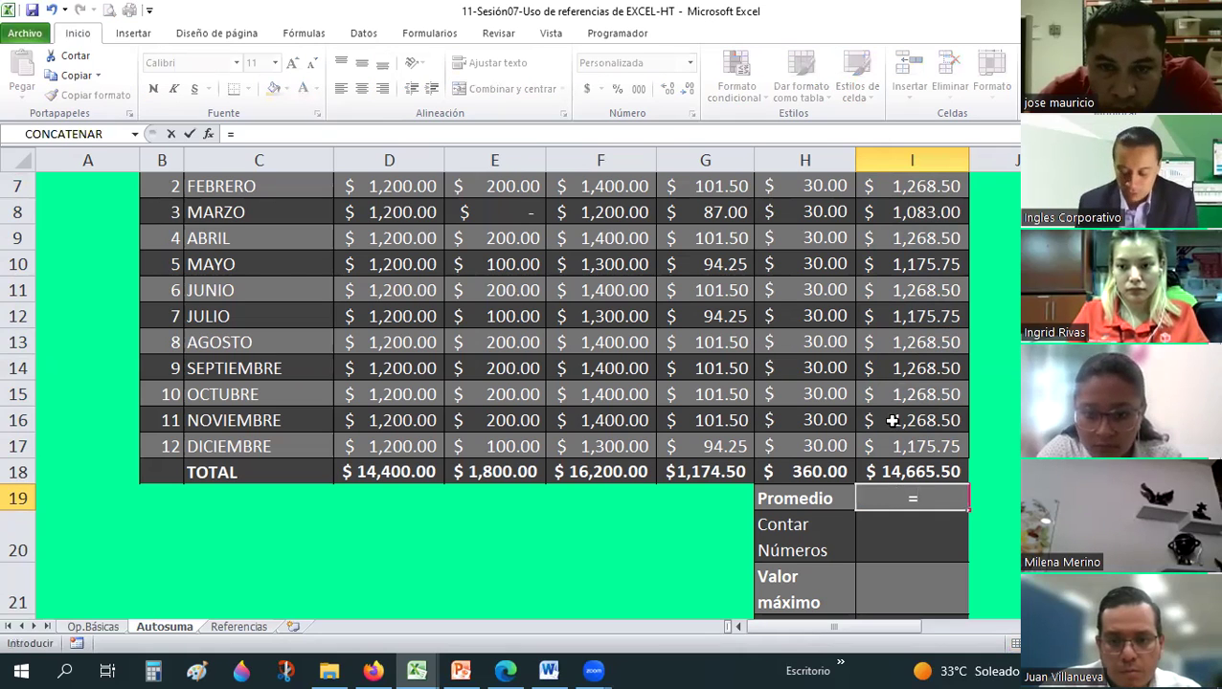
{"action": "type", "text": "("}
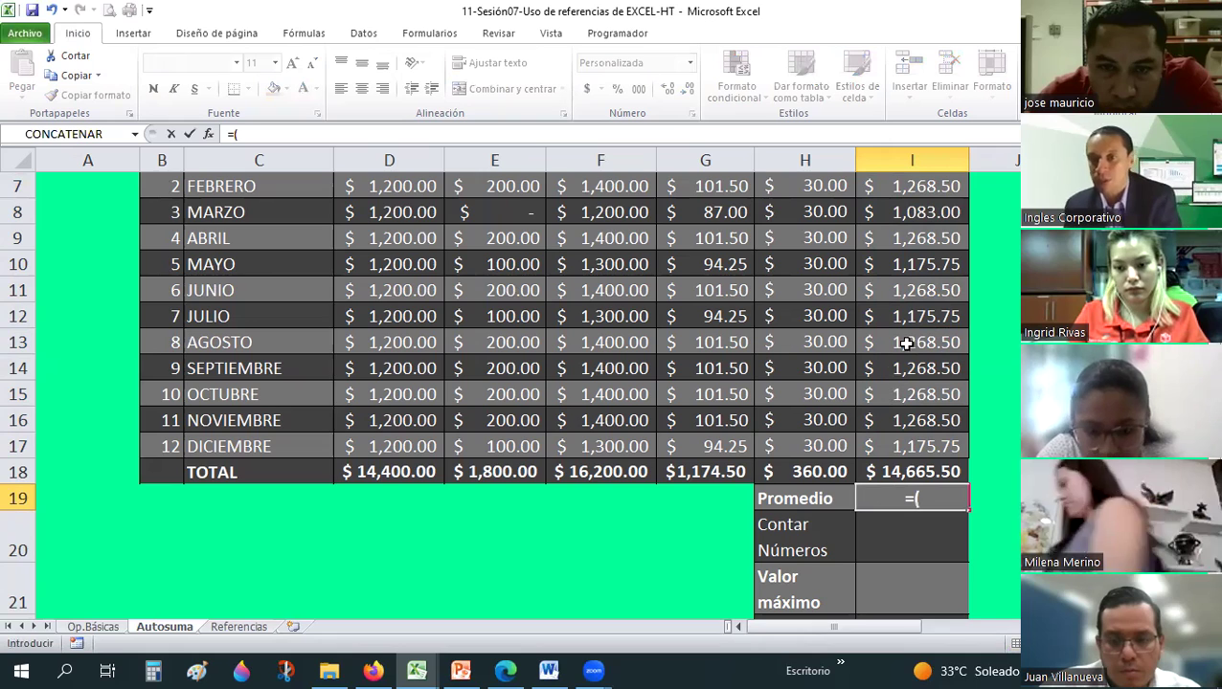
{"action": "scroll", "coordinate": [914, 316], "scroll_direction": "up", "scroll_amount": 1}
{"action": "left_click", "coordinate": [926, 290]}
{"action": "type", "text": "+"}
{"action": "left_click", "coordinate": [914, 316]}
{"action": "type", "text": "+"}
{"action": "left_click", "coordinate": [902, 345]}
{"action": "type", "text": "+"}
{"action": "left_click", "coordinate": [903, 372]}
{"action": "type", "text": "+"}
{"action": "left_click", "coordinate": [910, 394]}
Add I11 through I17, divide by 12 for $1,222.13, and start a SUMA formula in J19.
{"action": "type", "text": "+"}
{"action": "left_click", "coordinate": [912, 420]}
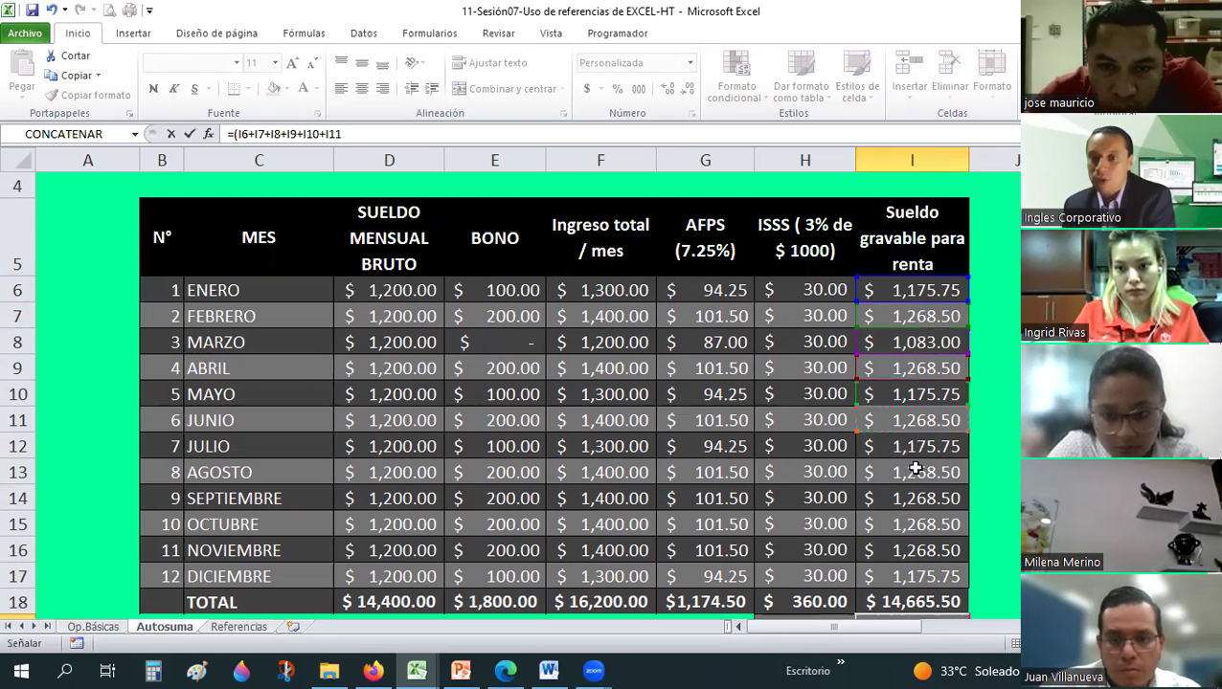
{"action": "type", "text": "+"}
{"action": "left_click", "coordinate": [914, 446]}
{"action": "type", "text": "+"}
{"action": "left_click", "coordinate": [915, 472]}
{"action": "left_click", "coordinate": [919, 498]}
{"action": "left_click", "coordinate": [924, 524]}
{"action": "type", "text": "+"}
{"action": "left_click", "coordinate": [924, 550]}
{"action": "type", "text": "+"}
{"action": "left_click", "coordinate": [924, 577]}
{"action": "scroll", "coordinate": [933, 556], "scroll_direction": "down", "scroll_amount": 1}
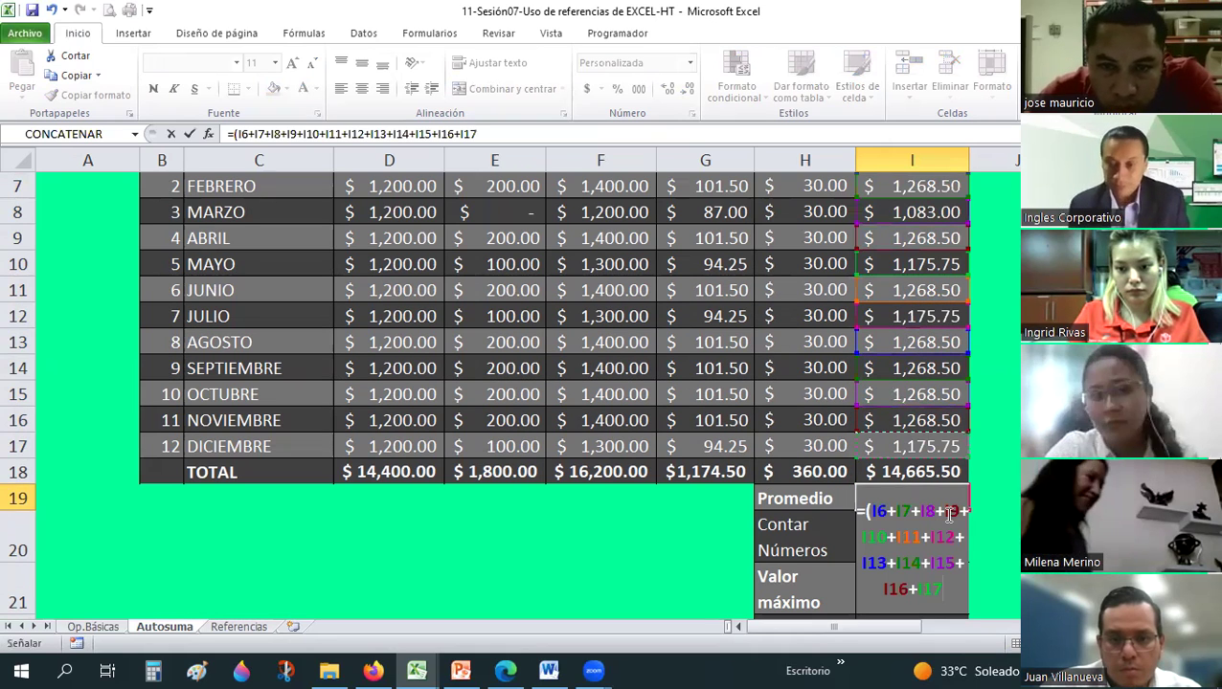
{"action": "type", "text": ")/"}
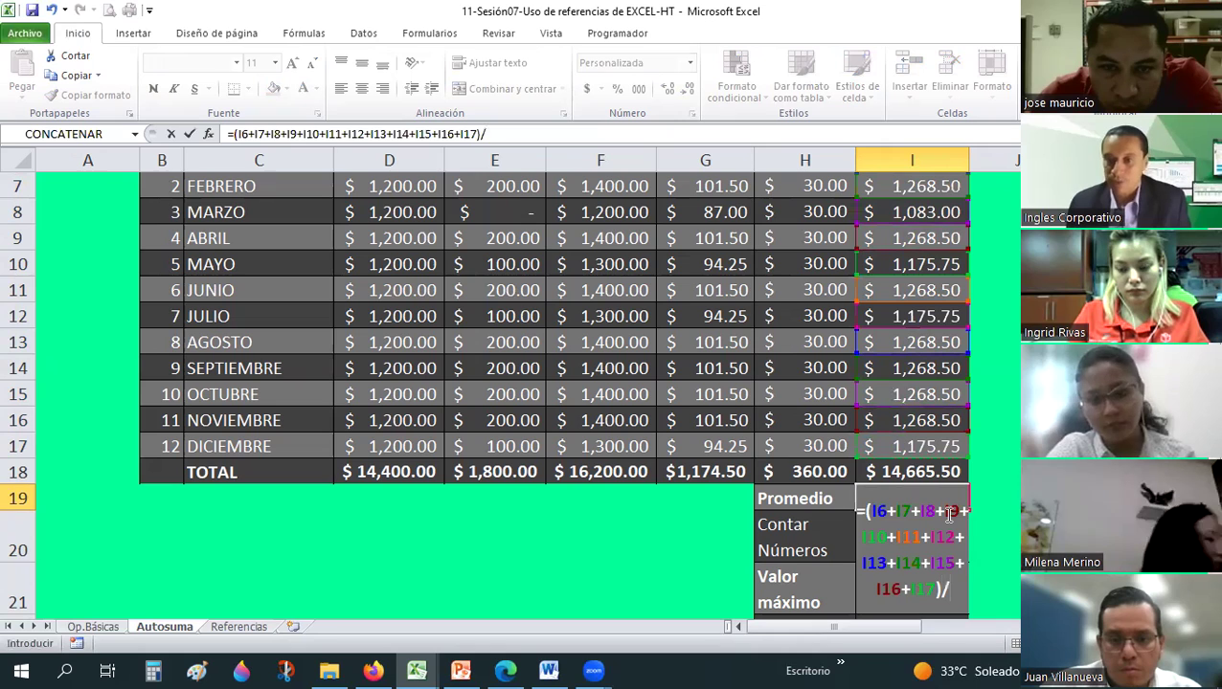
{"action": "type", "text": "12"}
{"action": "key", "text": "Return"}
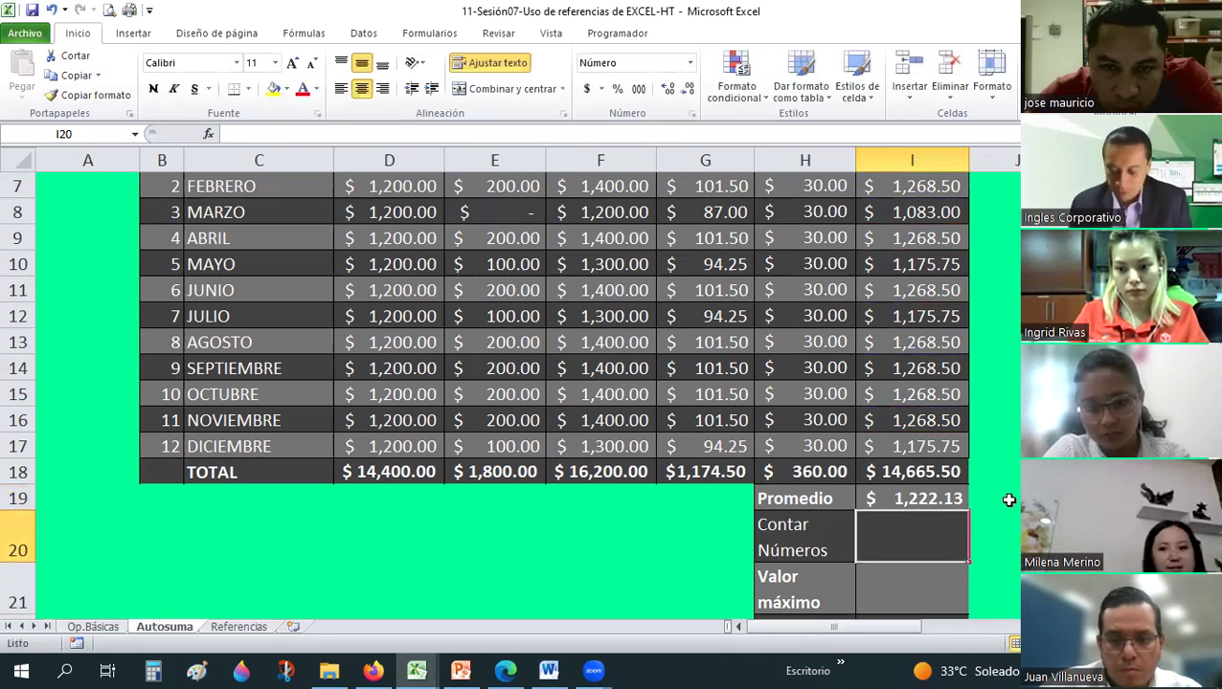
{"action": "left_click", "coordinate": [1008, 499]}
{"action": "type", "text": "=su"}
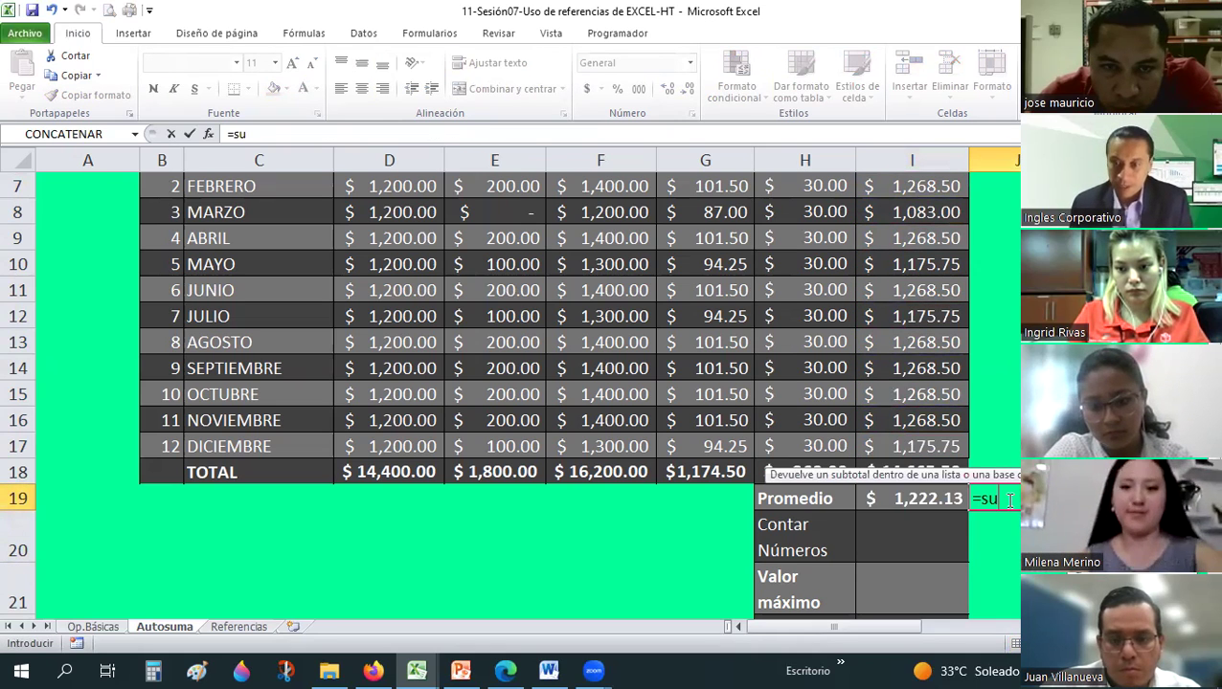
{"action": "type", "text": "ma("}
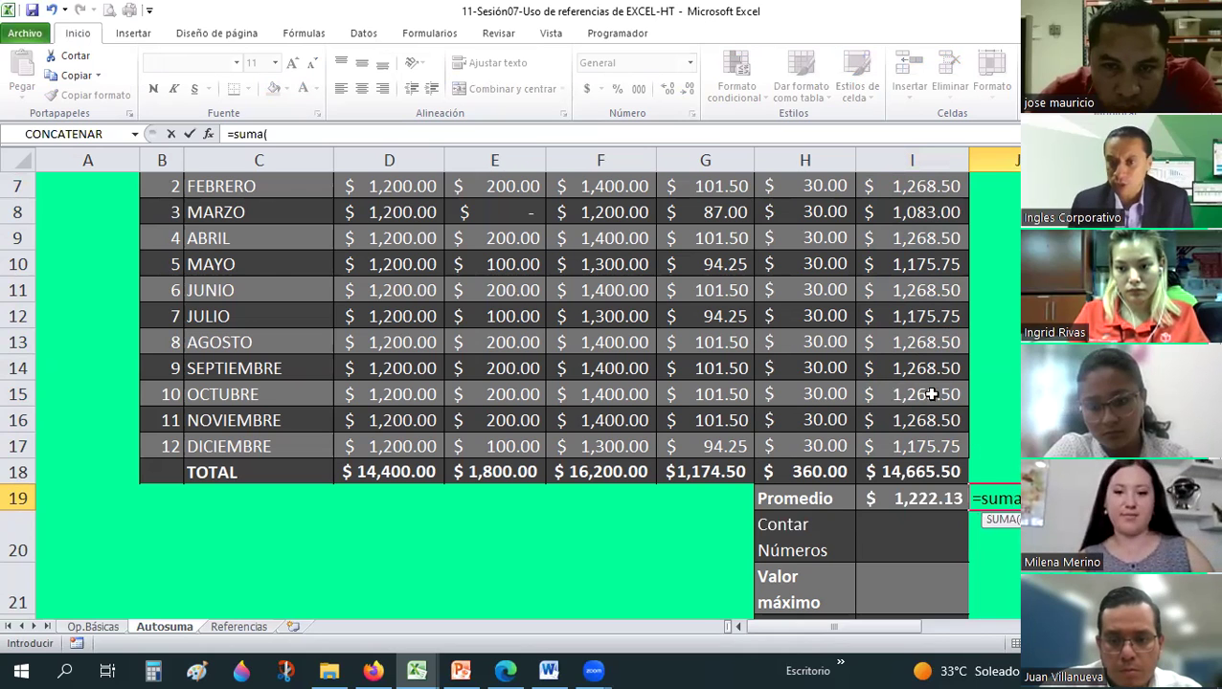
Complete =SUMA(I6:I17)/12 in J19 as a second average of the taxable salaries.
{"action": "scroll", "coordinate": [926, 388], "scroll_direction": "up", "scroll_amount": 2}
{"action": "scroll", "coordinate": [922, 372], "scroll_direction": "down", "scroll_amount": 2}
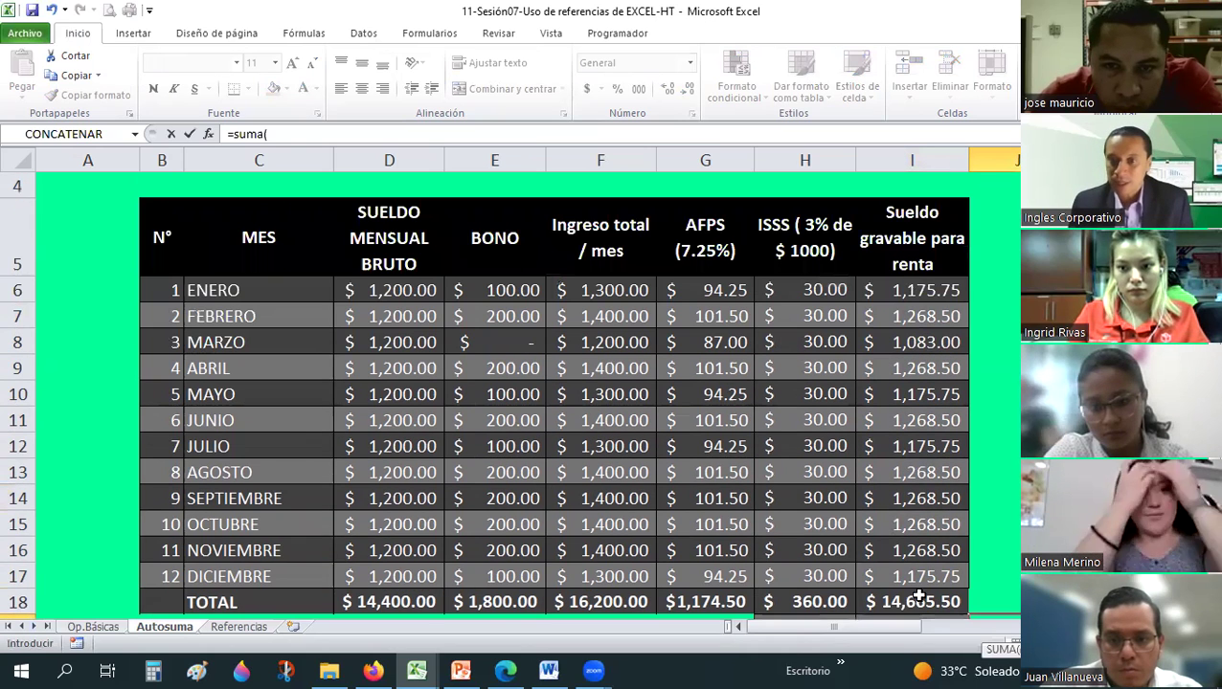
{"action": "left_click_drag", "start_coordinate": [906, 286], "coordinate": [908, 527]}
{"action": "left_click_drag", "start_coordinate": [893, 447], "coordinate": [894, 448]}
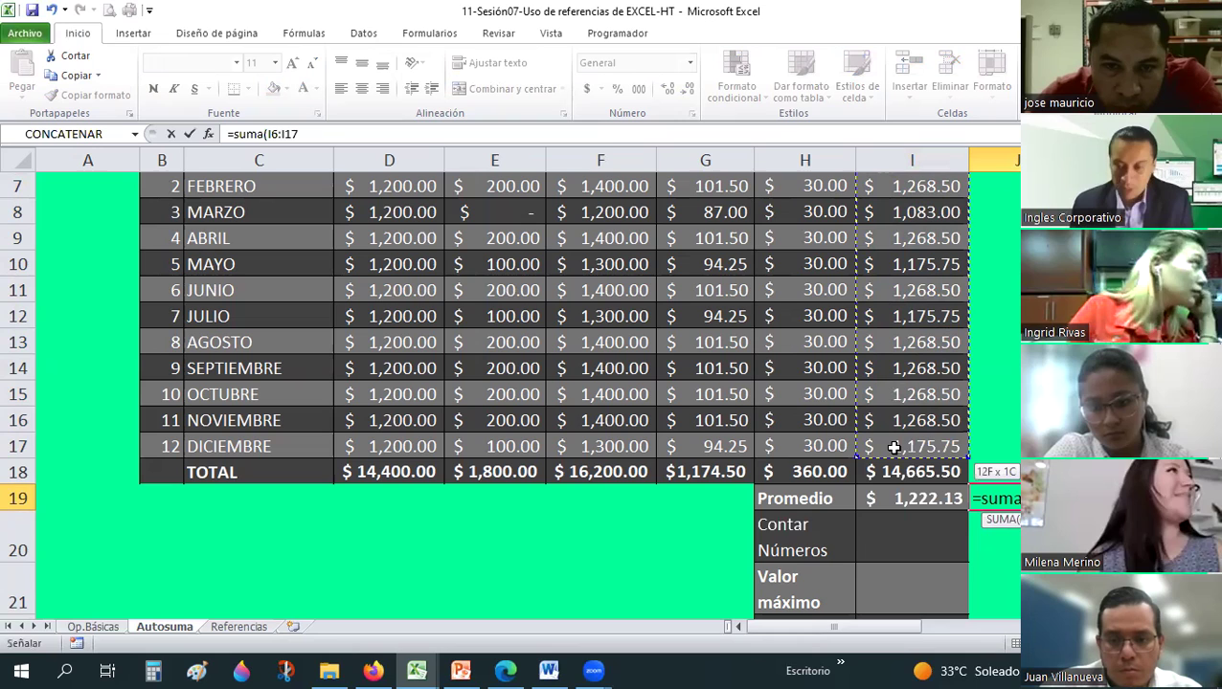
{"action": "type", "text": "/1"}
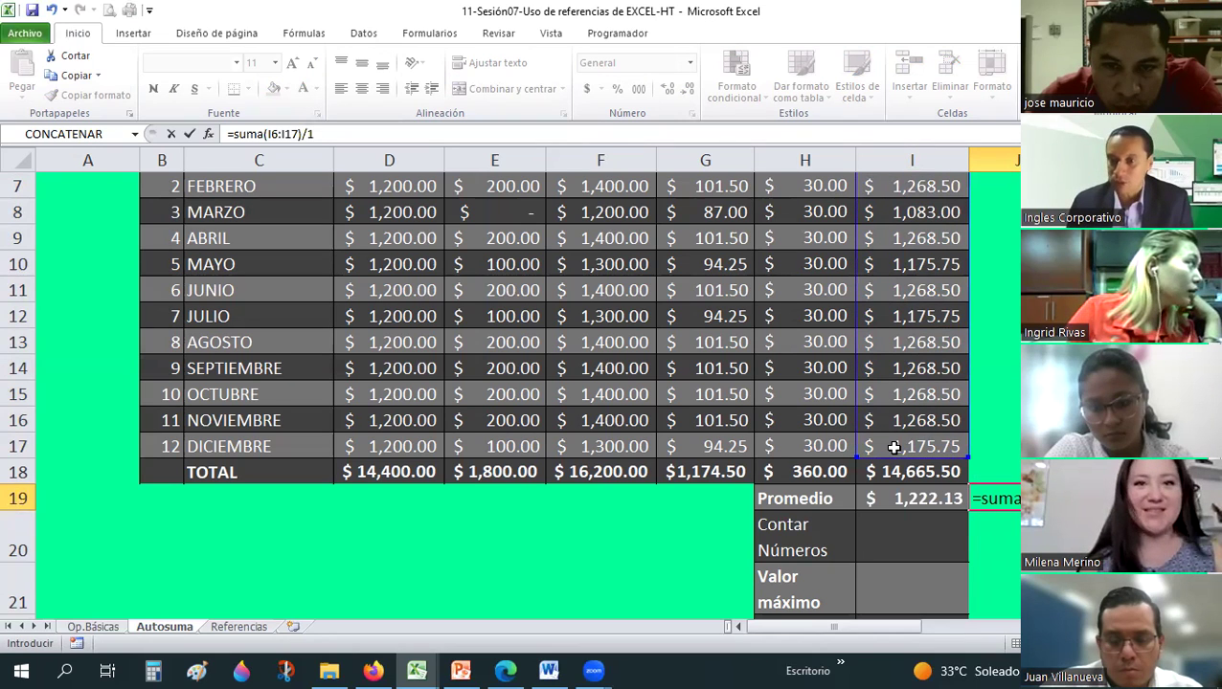
{"action": "type", "text": "2"}
{"action": "key", "text": "Return"}
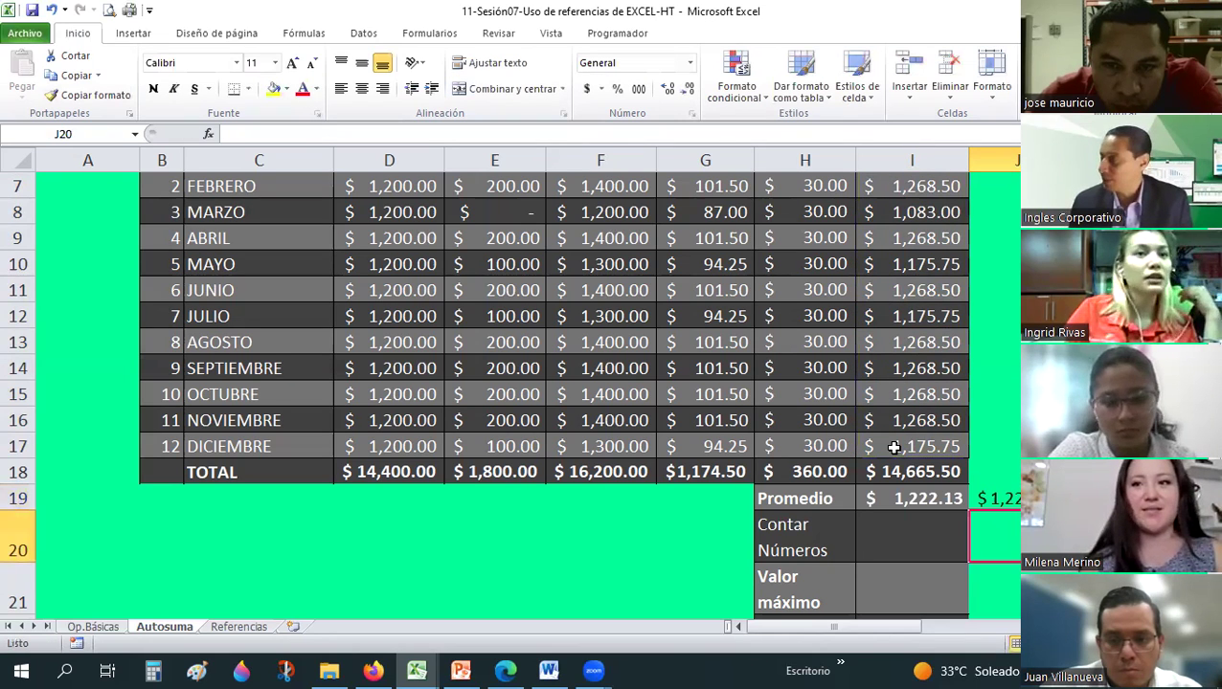
Compare the J19 SUMA average with the long addition formula in I19.
{"action": "key", "text": "Up"}
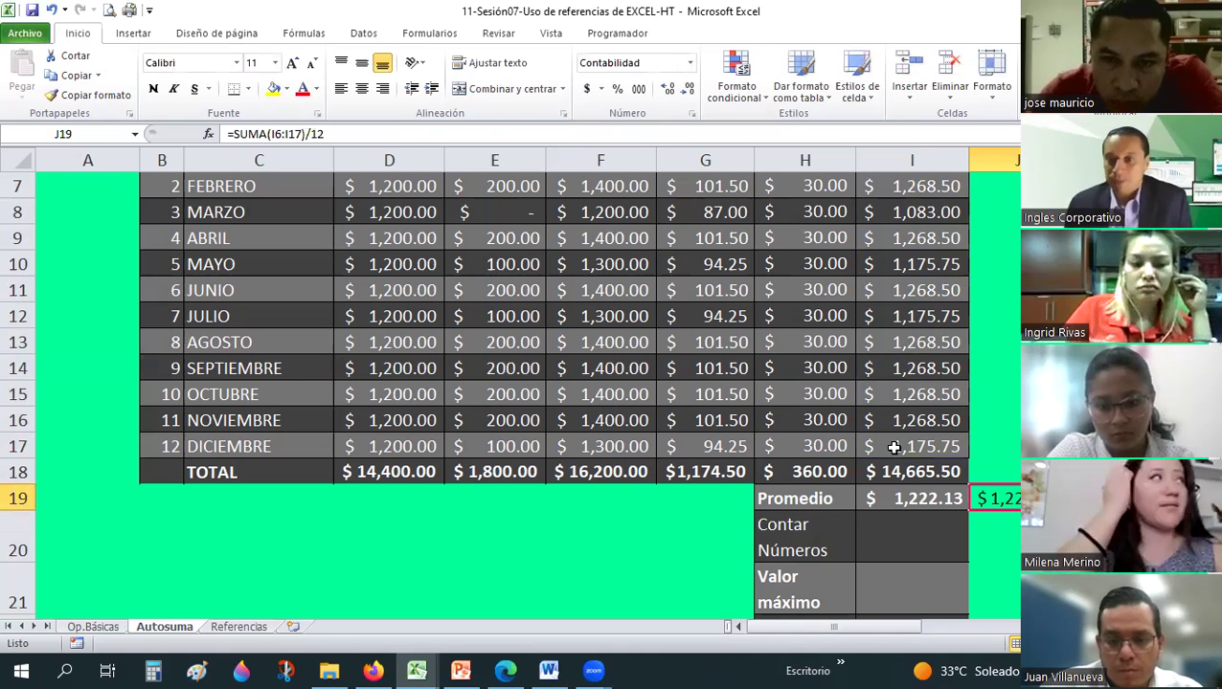
{"action": "key", "text": "Left"}
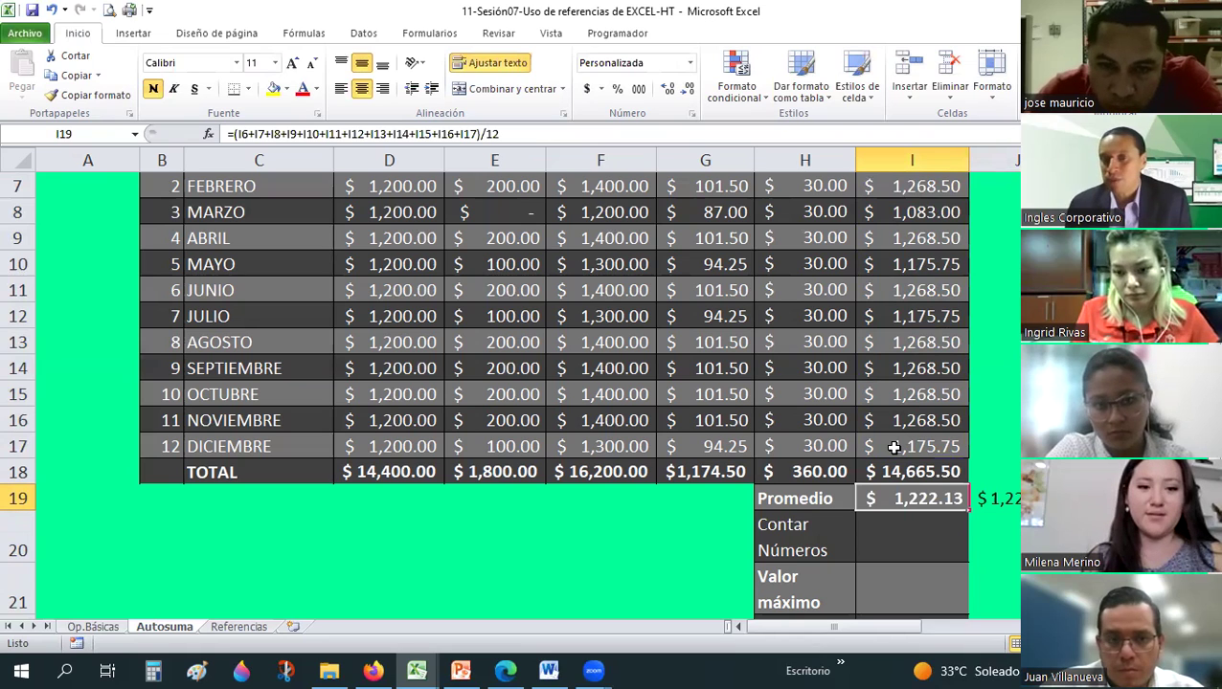
{"action": "key", "text": "Right"}
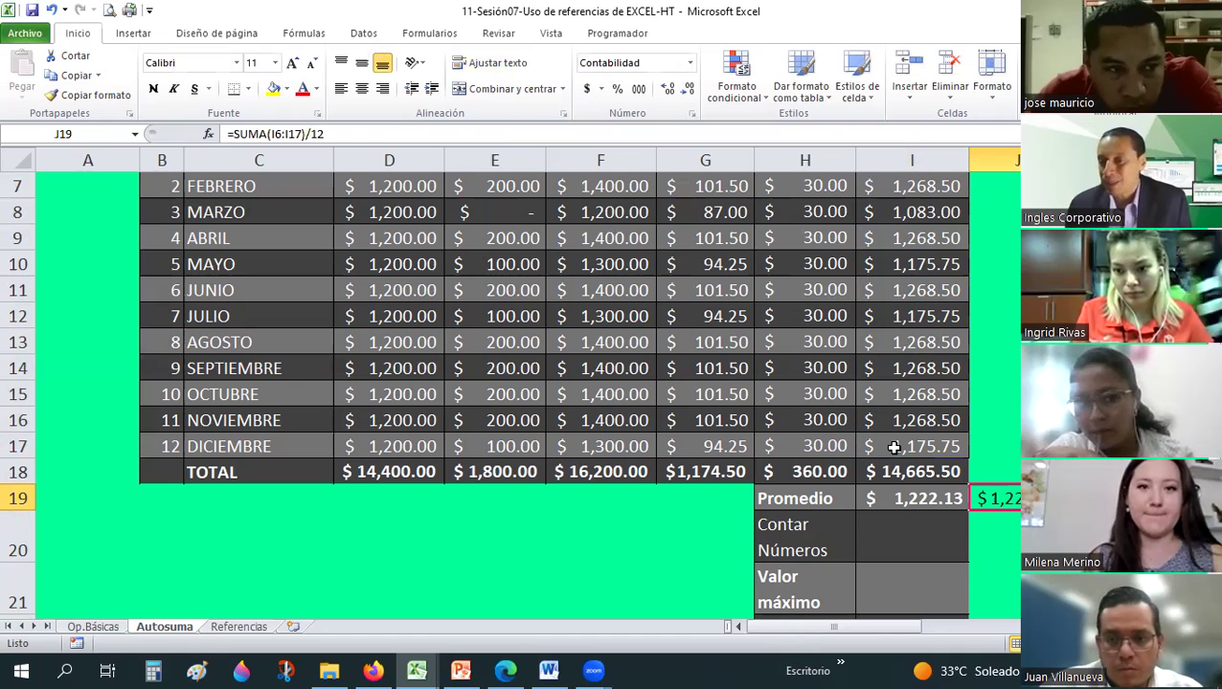
{"action": "key", "text": "Left"}
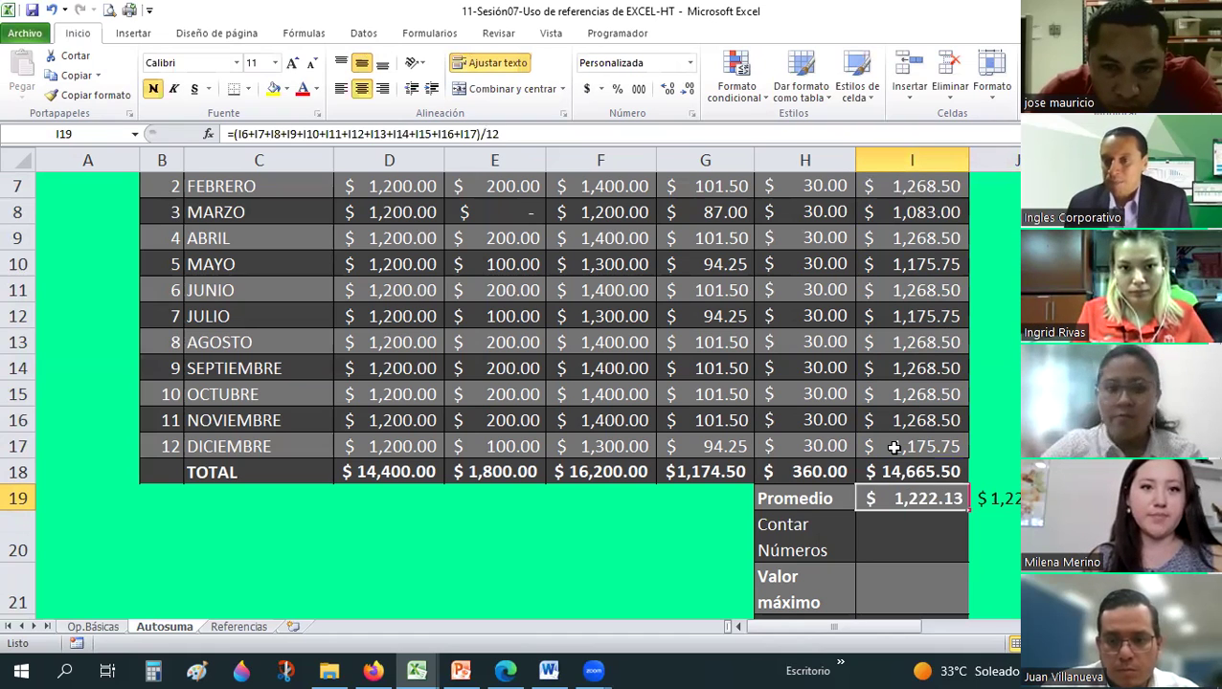
{"action": "key", "text": "Right"}
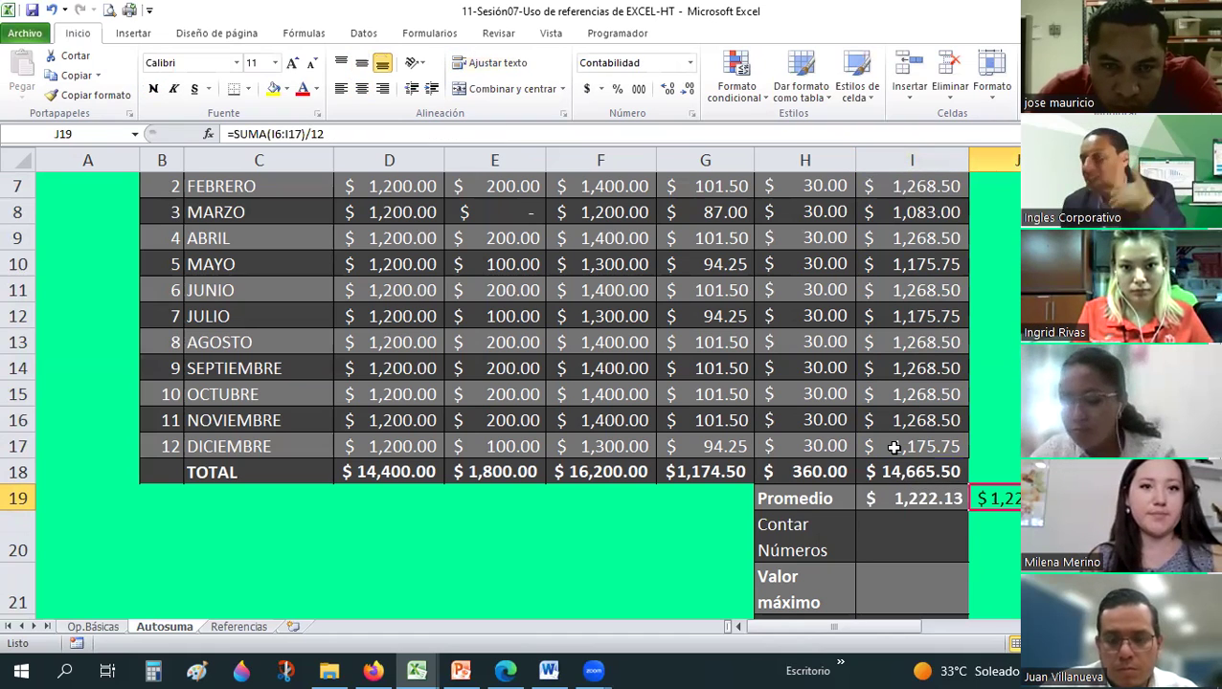
{"action": "key", "text": "Right"}
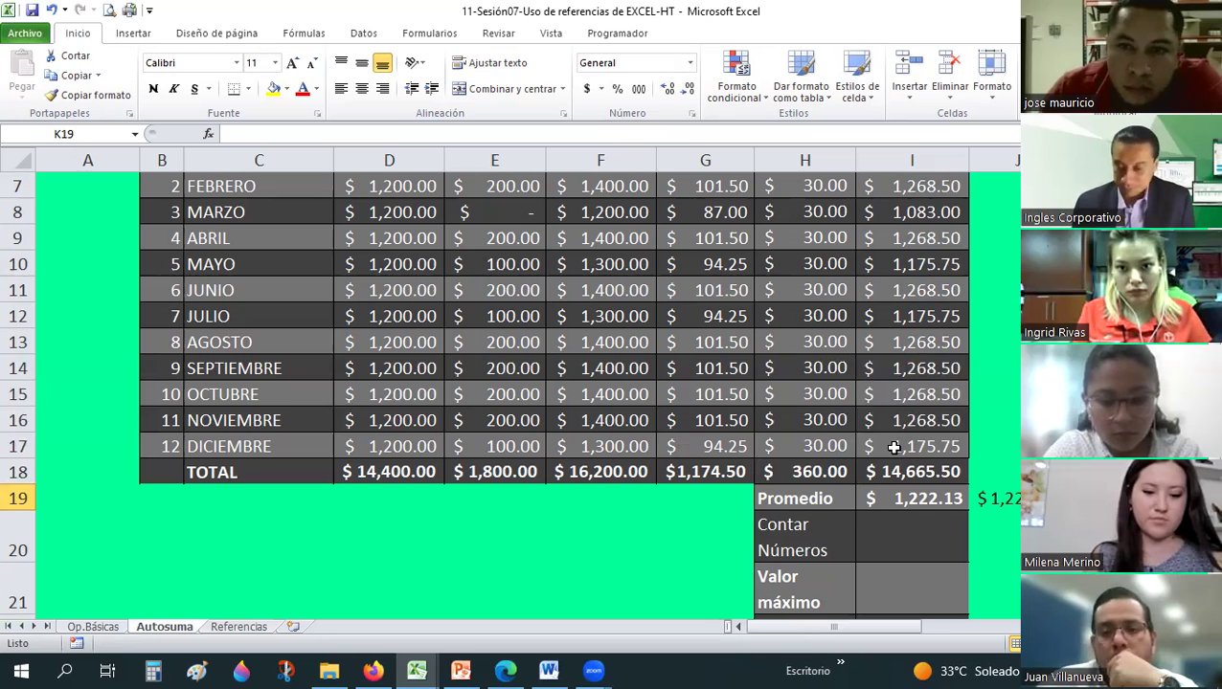
Enter =PROMEDIO(I6:I17) in K19 as a third average of the taxable salaries.
{"action": "type", "text": "="}
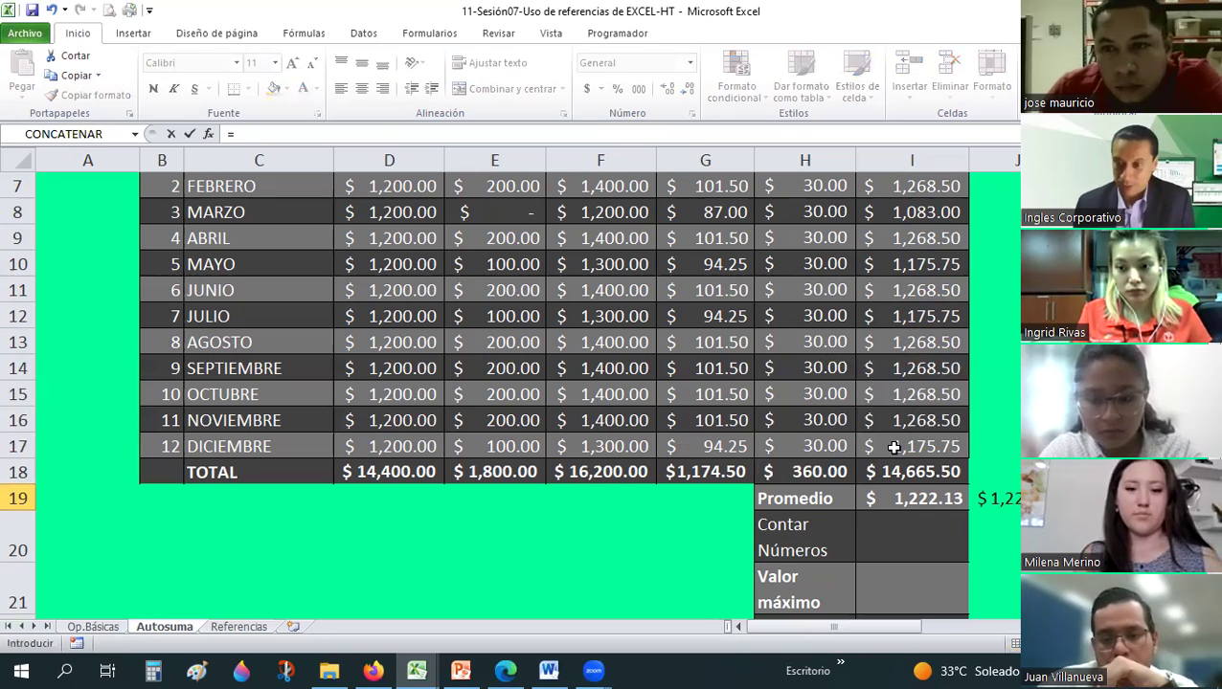
{"action": "type", "text": "pro"}
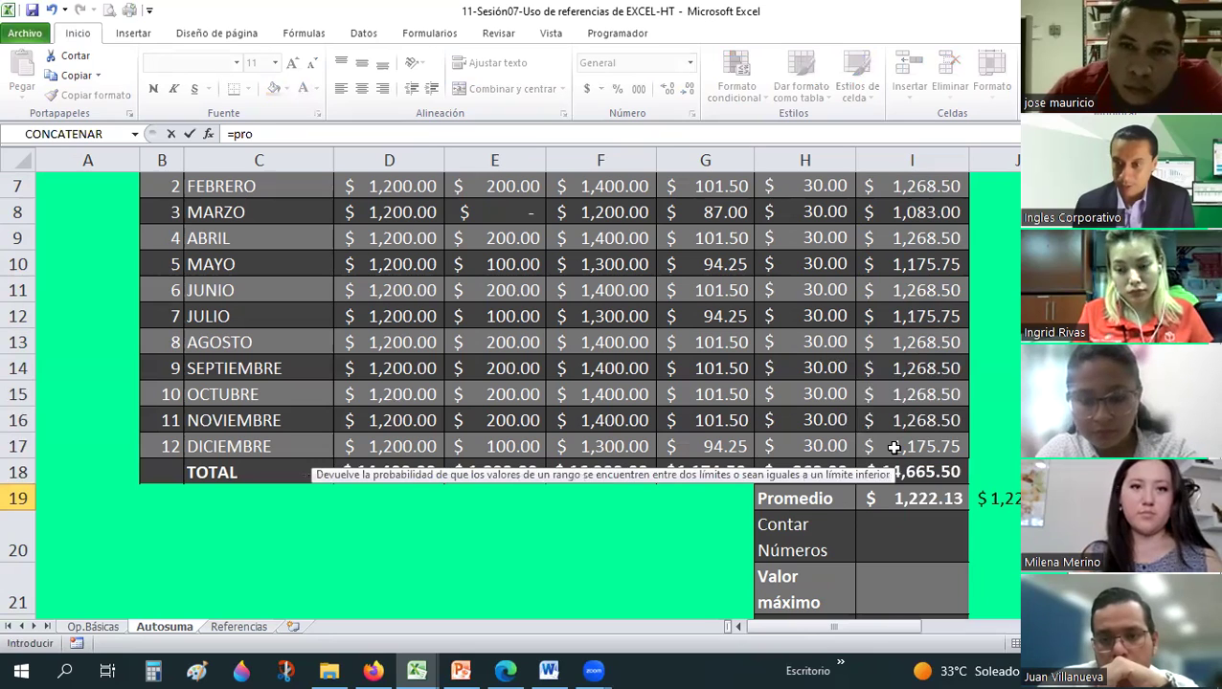
{"action": "type", "text": "medio("}
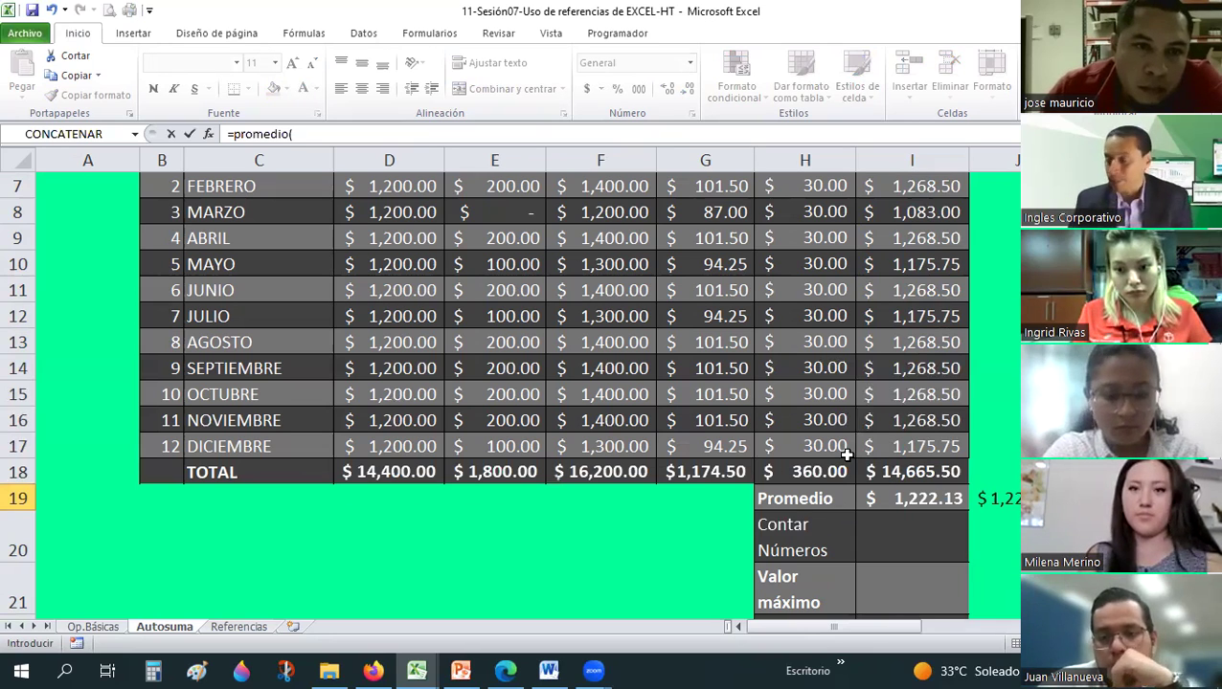
{"action": "scroll", "coordinate": [855, 409], "scroll_direction": "up", "scroll_amount": 1}
{"action": "left_click_drag", "start_coordinate": [897, 285], "coordinate": [902, 569]}
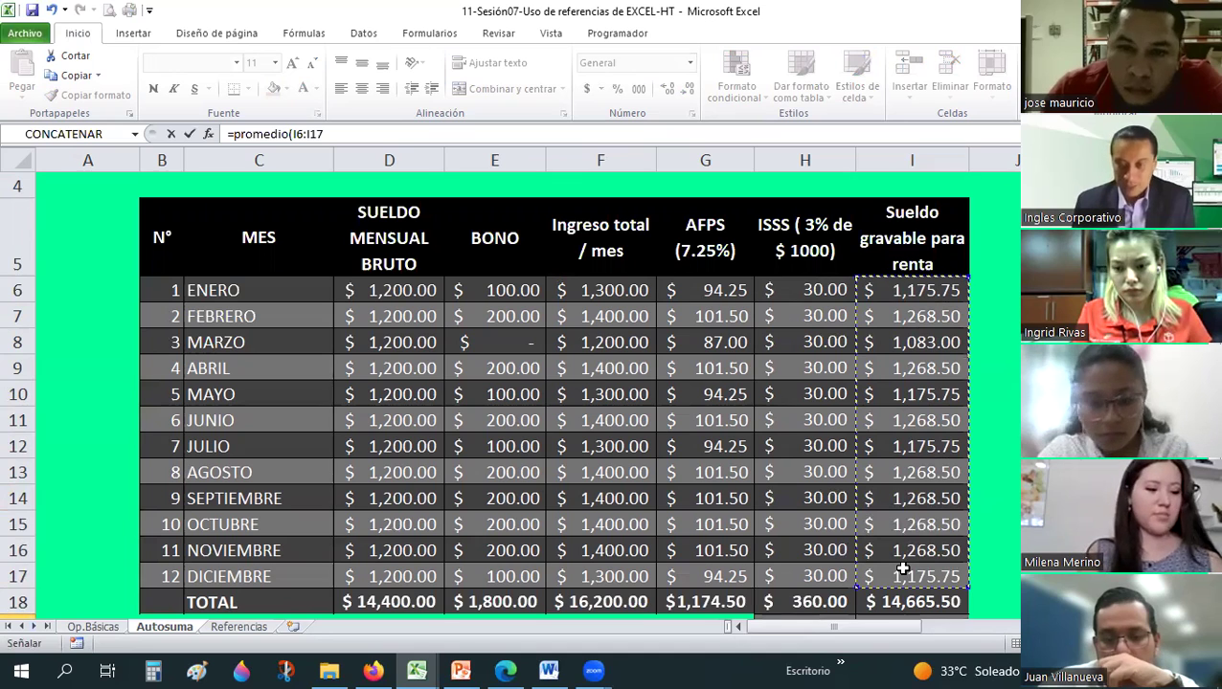
{"action": "type", "text": ")"}
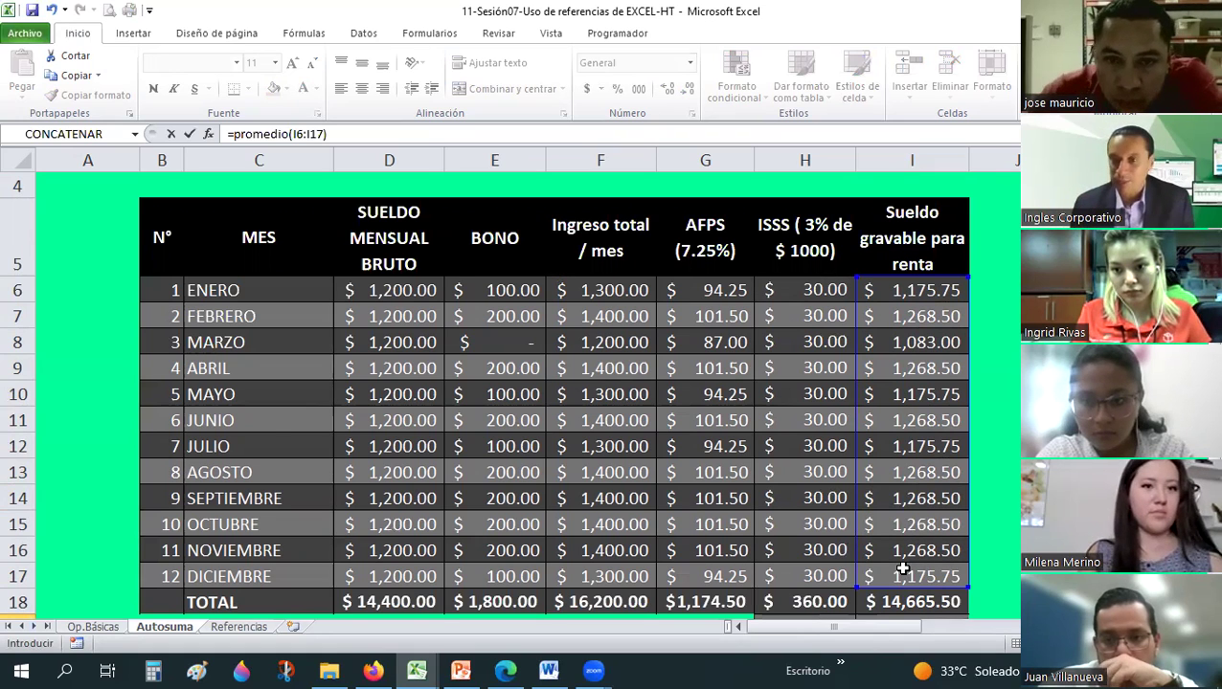
{"action": "key", "text": "Return"}
{"action": "key", "text": "Up"}
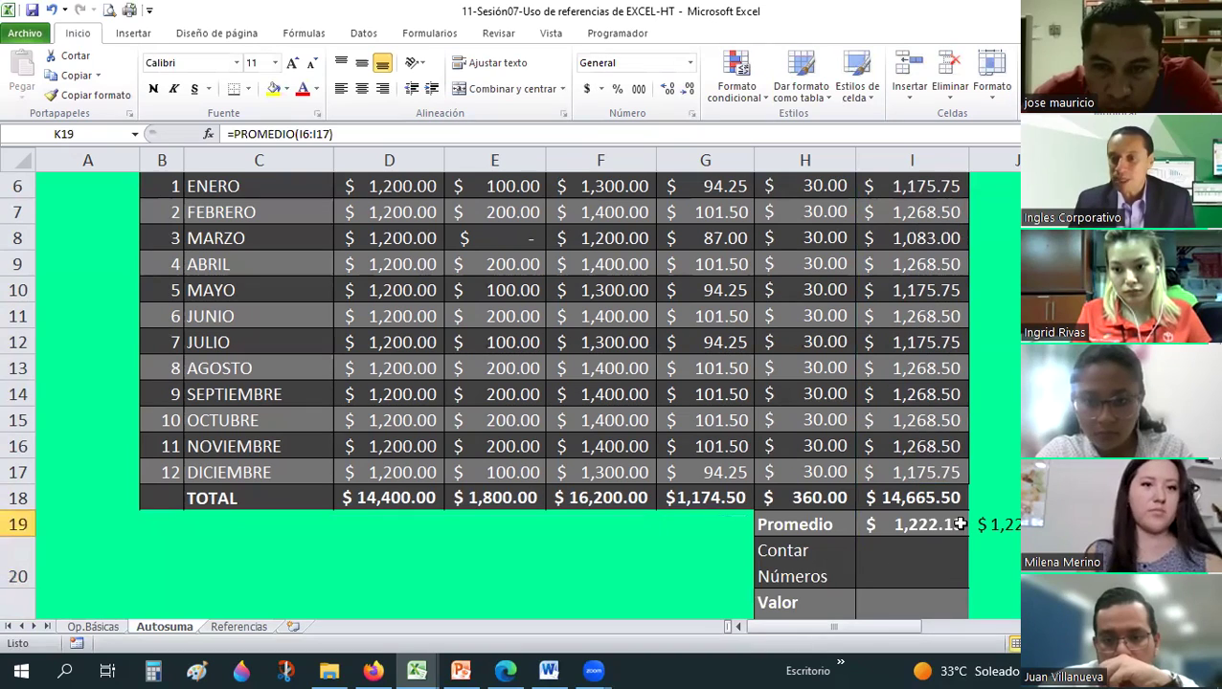
{"action": "left_click", "coordinate": [959, 524]}
Compare the addition, SUMA/12 and PROMEDIO average formulas in I19, J19 and K19.
{"action": "key", "text": "Right"}
{"action": "key", "text": "Right"}
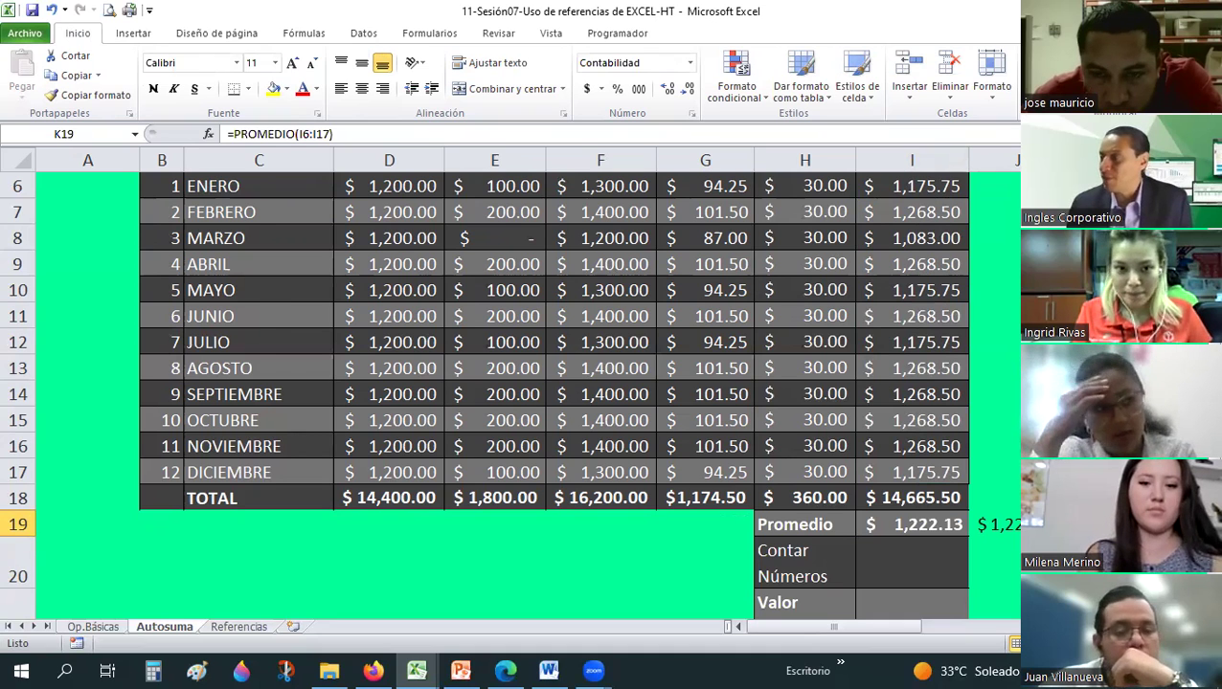
{"action": "key", "text": "Right"}
{"action": "left_click", "coordinate": [807, 524]}
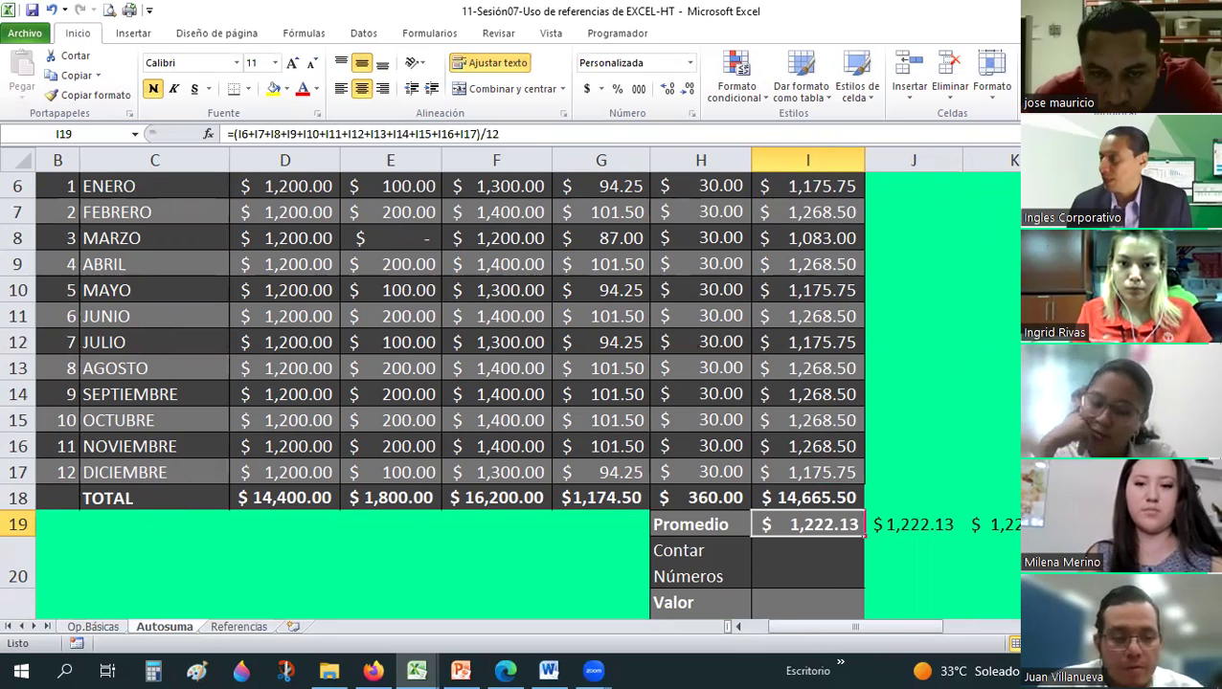
{"action": "left_click", "coordinate": [913, 524]}
{"action": "left_click", "coordinate": [807, 523]}
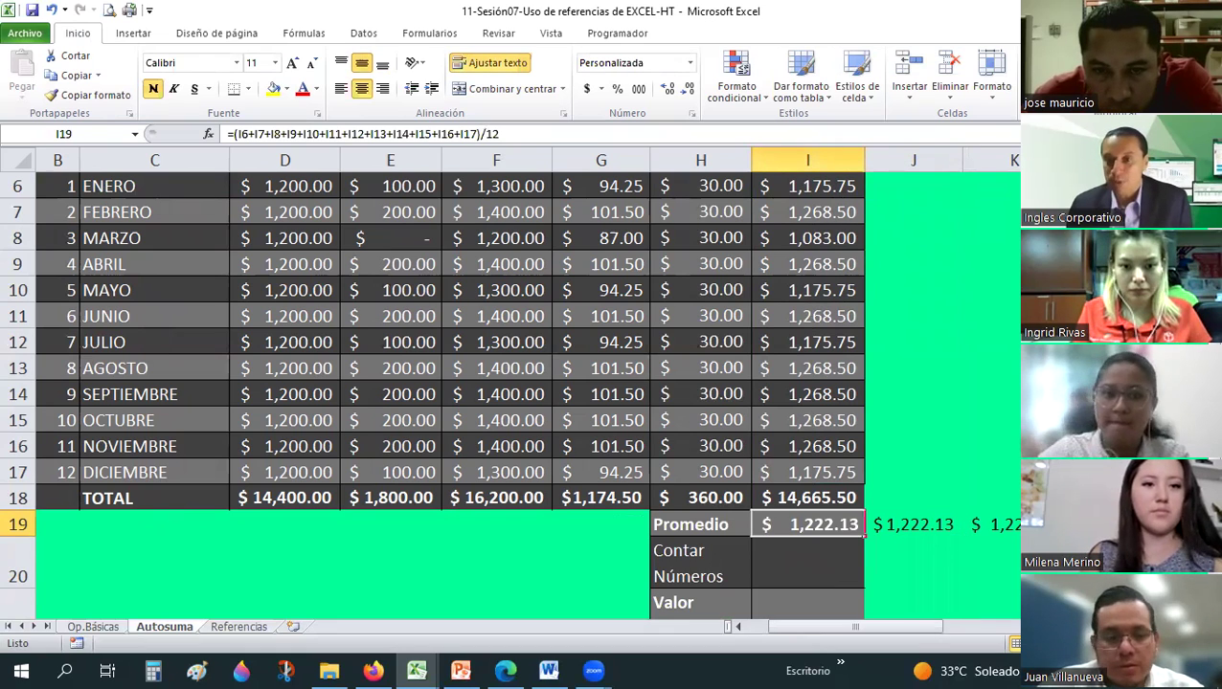
{"action": "left_click", "coordinate": [913, 524]}
{"action": "left_click", "coordinate": [991, 523]}
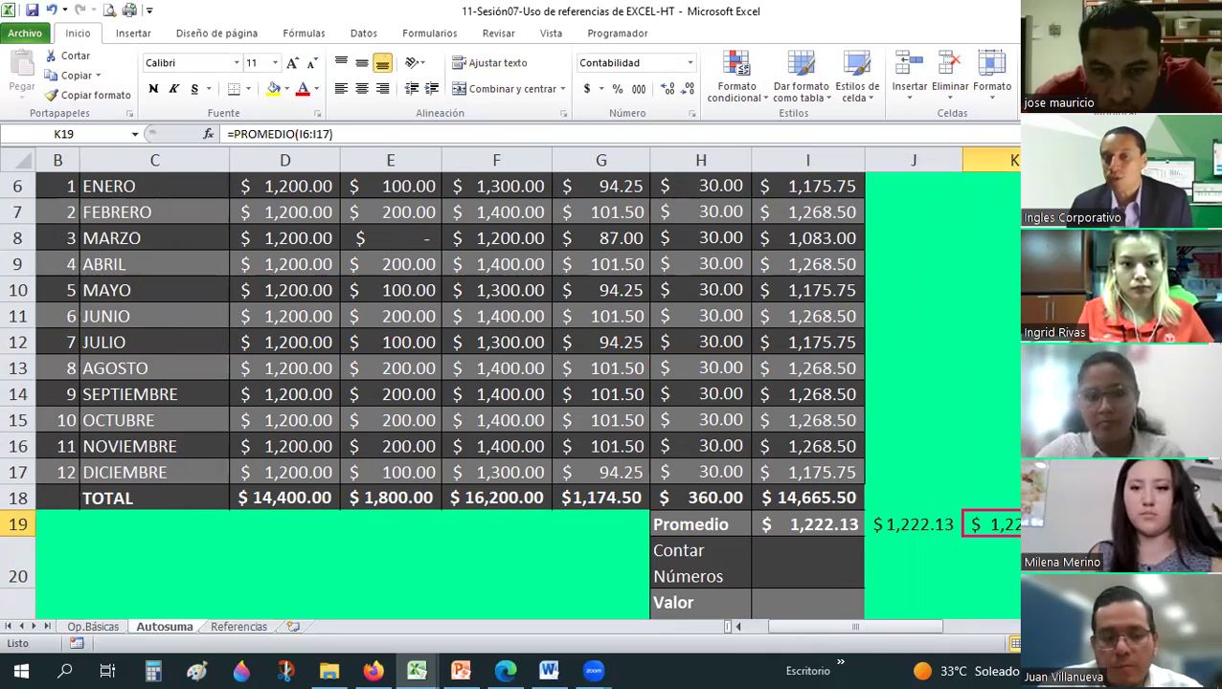
{"action": "left_click", "coordinate": [913, 524]}
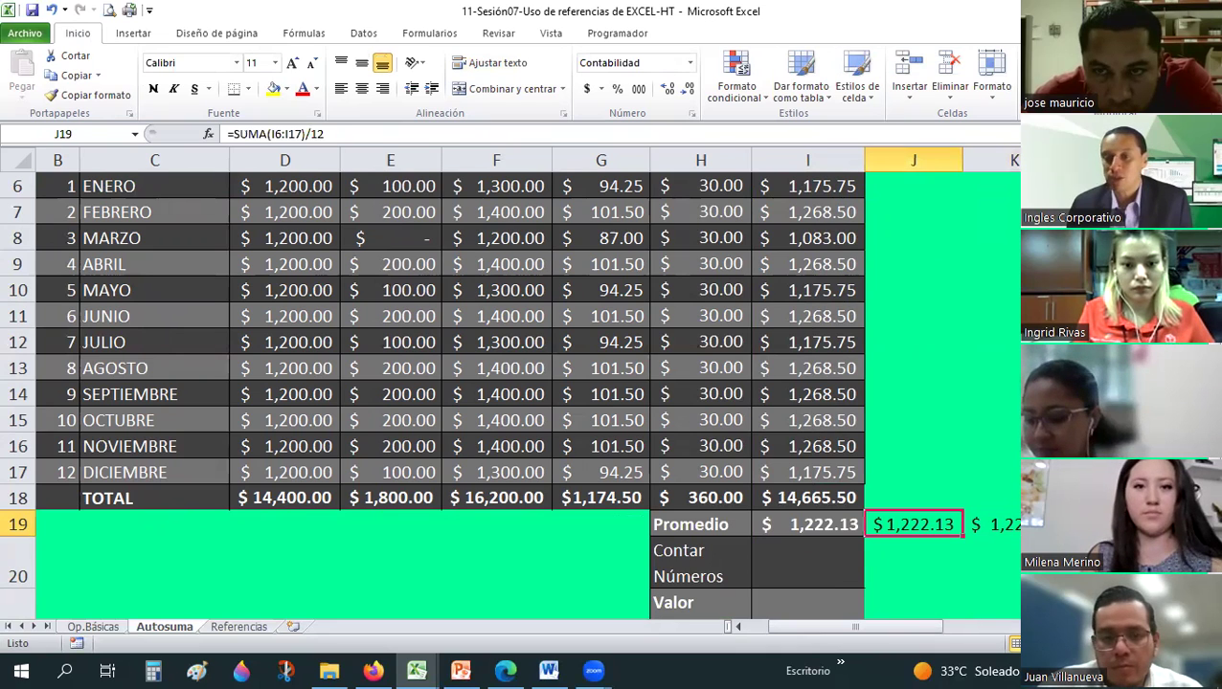
{"action": "left_click", "coordinate": [991, 524]}
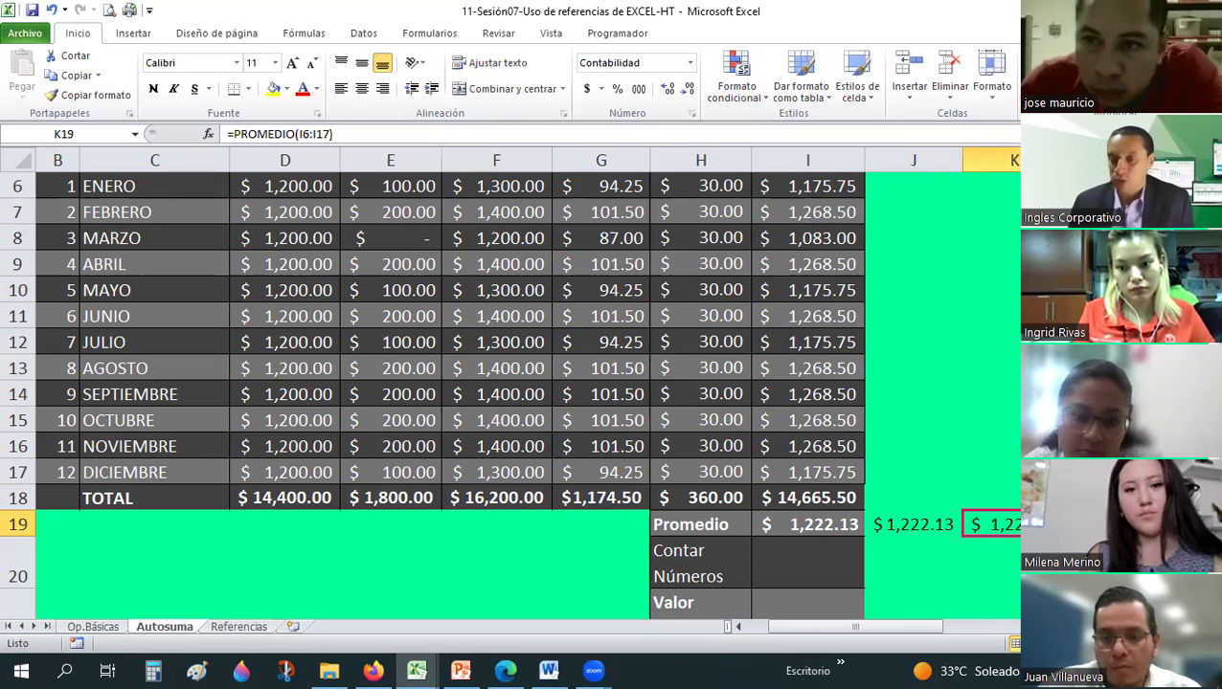
{"action": "left_click", "coordinate": [808, 524]}
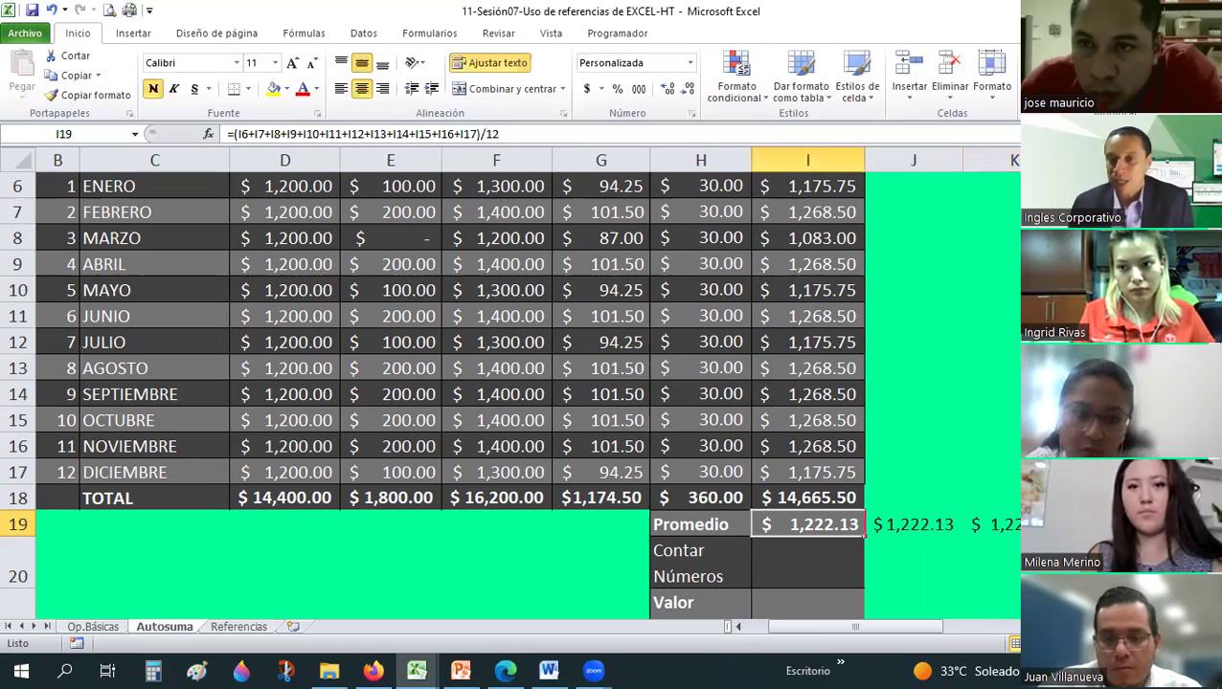
Delete the average formulas from I19 and K19.
{"action": "key", "text": "Delete"}
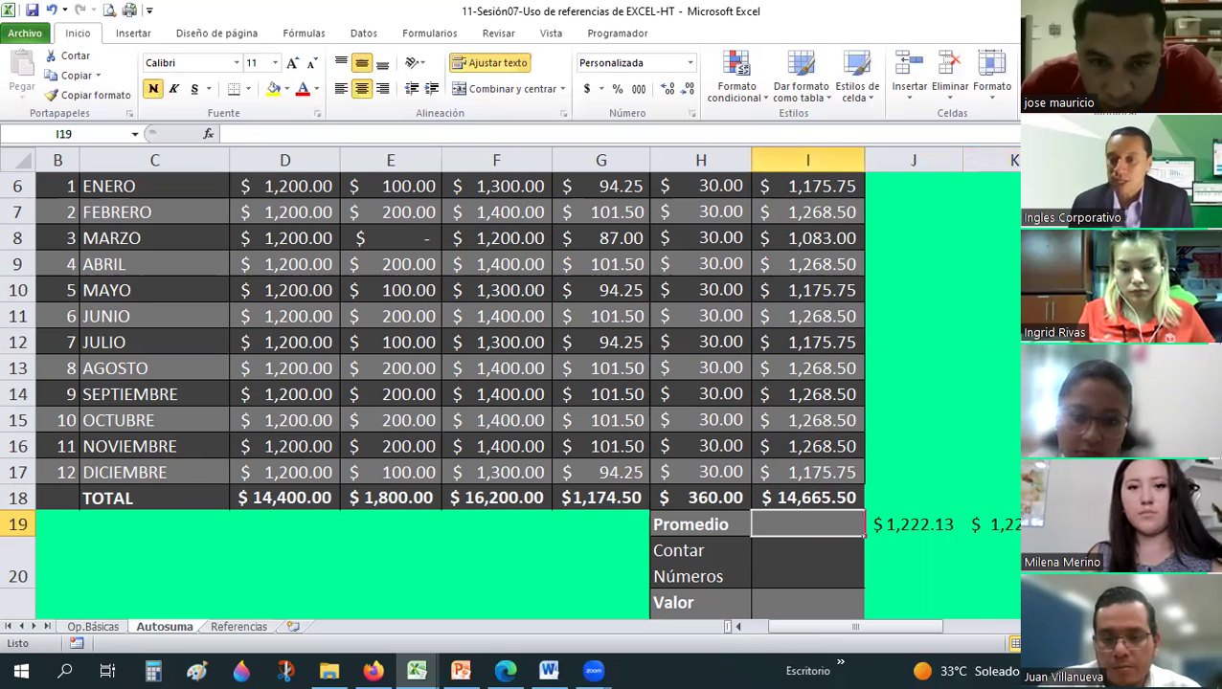
{"action": "left_click", "coordinate": [991, 524]}
{"action": "key", "text": "Delete"}
Enter =PROMEDIO(I6:I17) in the Promedio cell I19, showing $1,222.13.
{"action": "left_click", "coordinate": [807, 524]}
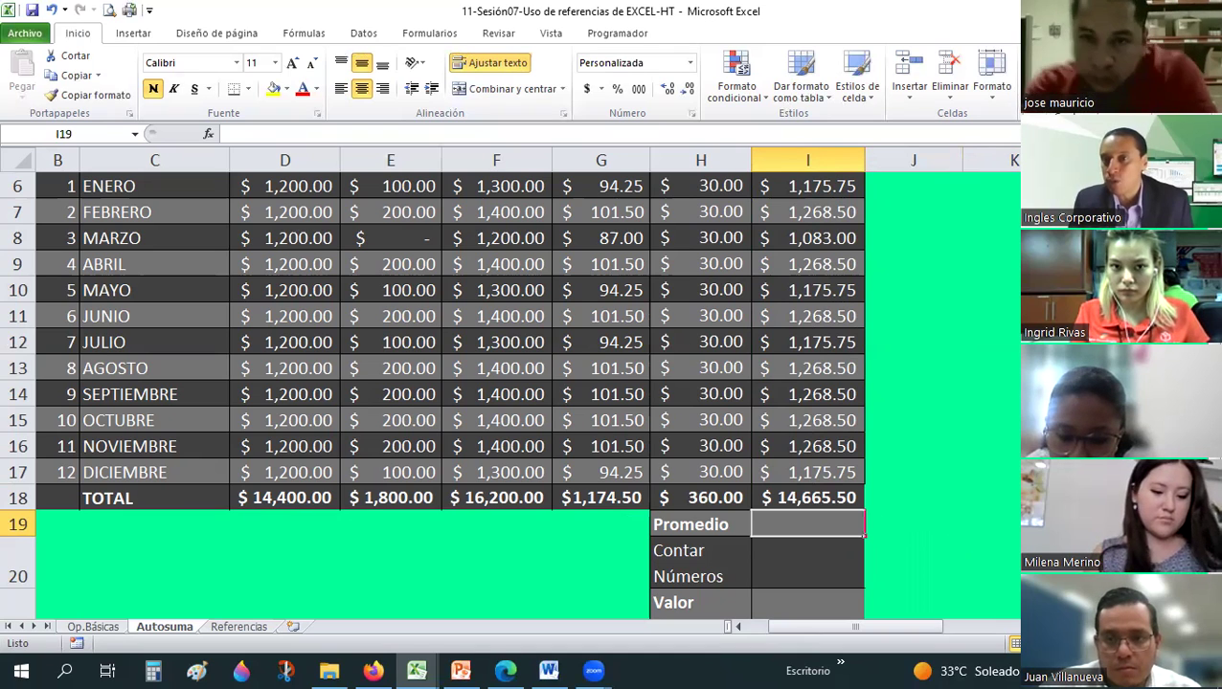
{"action": "type", "text": "=PROMEDIO(I6:I18)"}
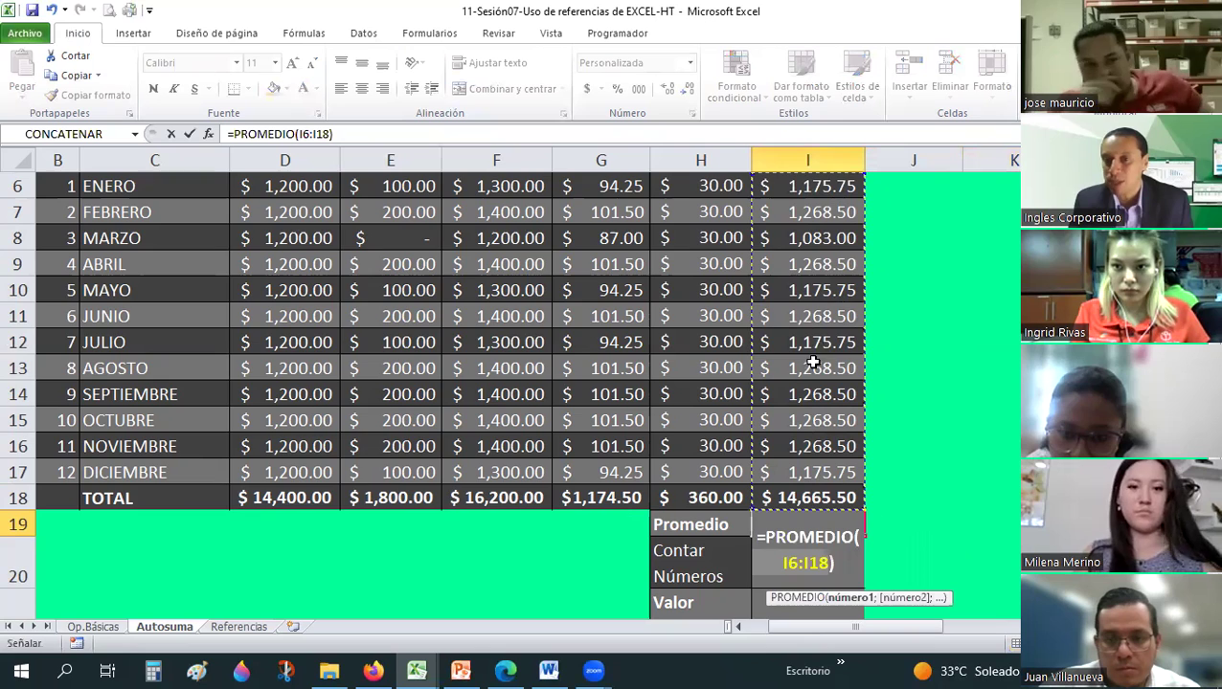
{"action": "left_click_drag", "start_coordinate": [813, 186], "coordinate": [813, 577]}
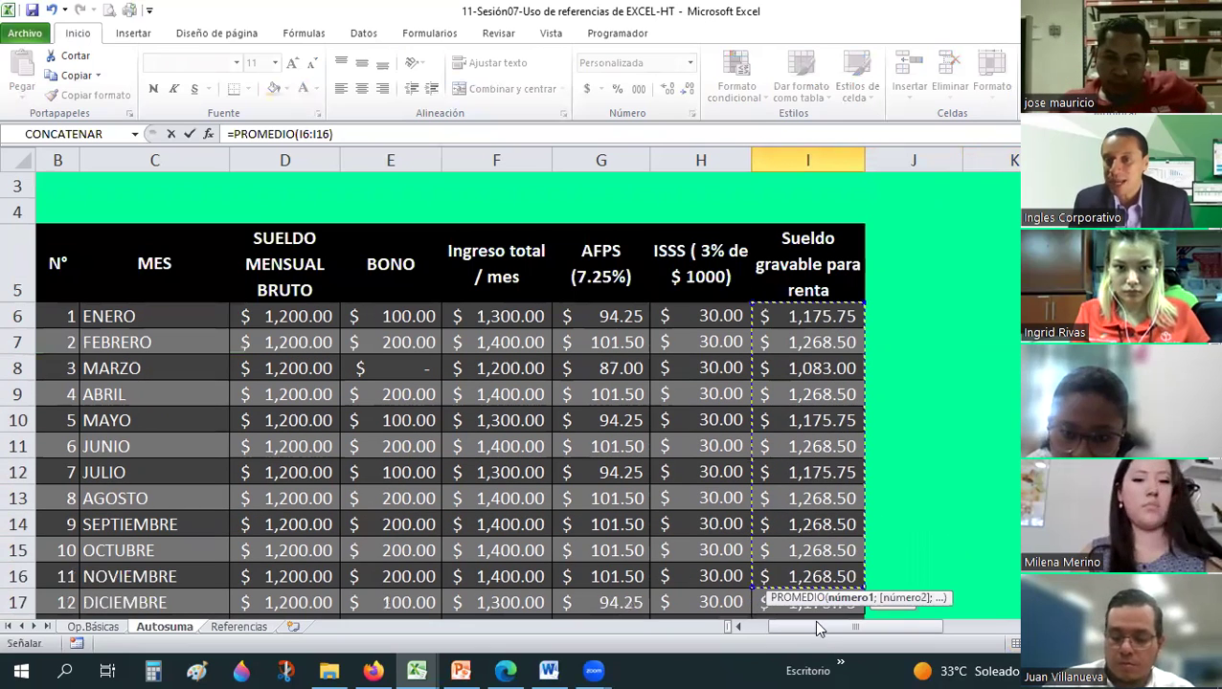
{"action": "left_click_drag", "start_coordinate": [817, 623], "coordinate": [813, 472]}
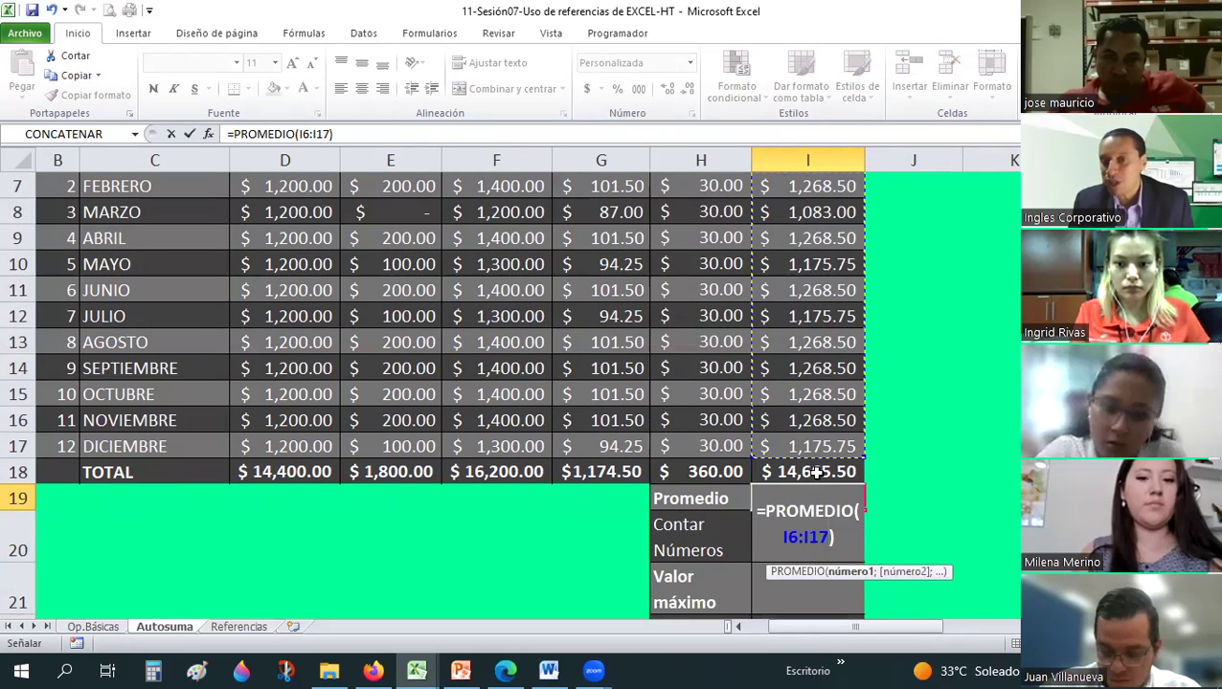
{"action": "key", "text": "Return"}
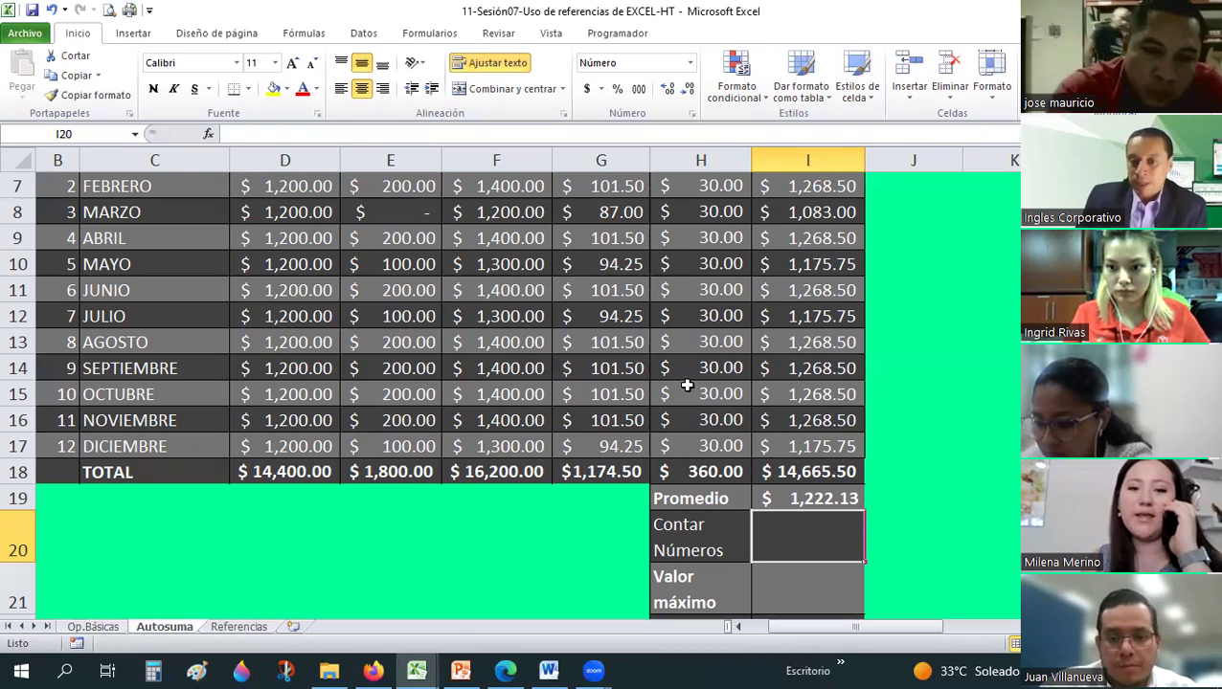
{"action": "scroll", "coordinate": [700, 504], "scroll_direction": "down", "scroll_amount": 1}
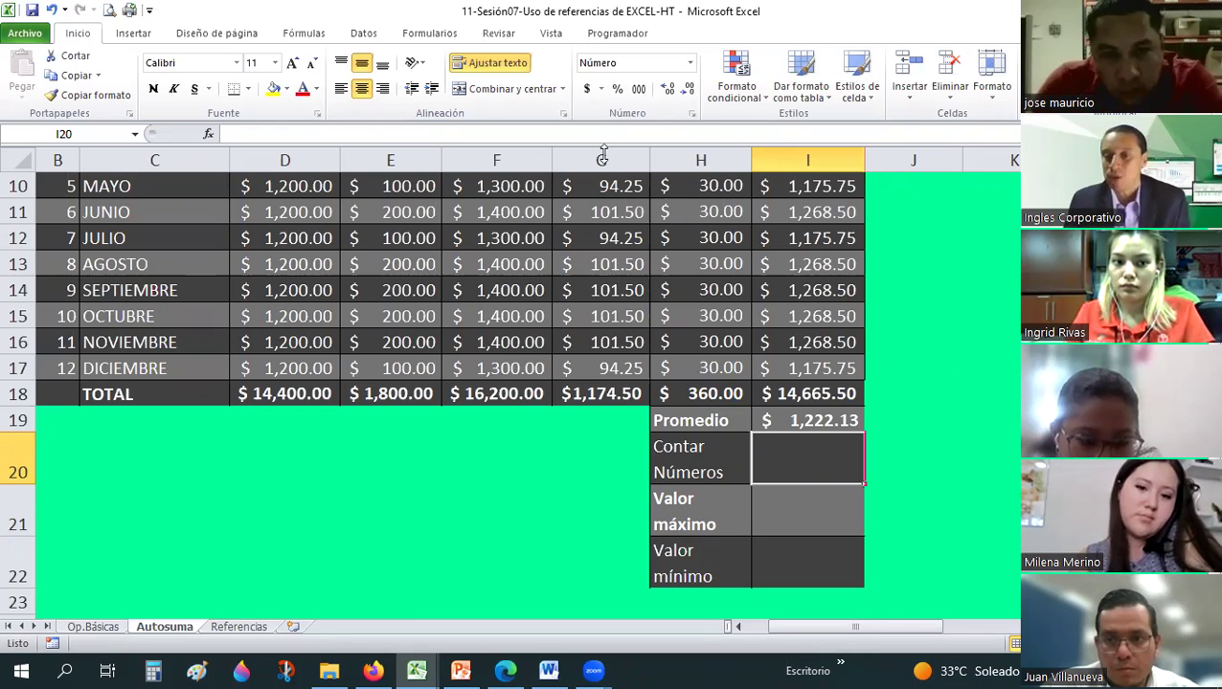
Enter the labels PJ, PG, PE and PP across K19:N19.
{"action": "left_click", "coordinate": [1010, 417]}
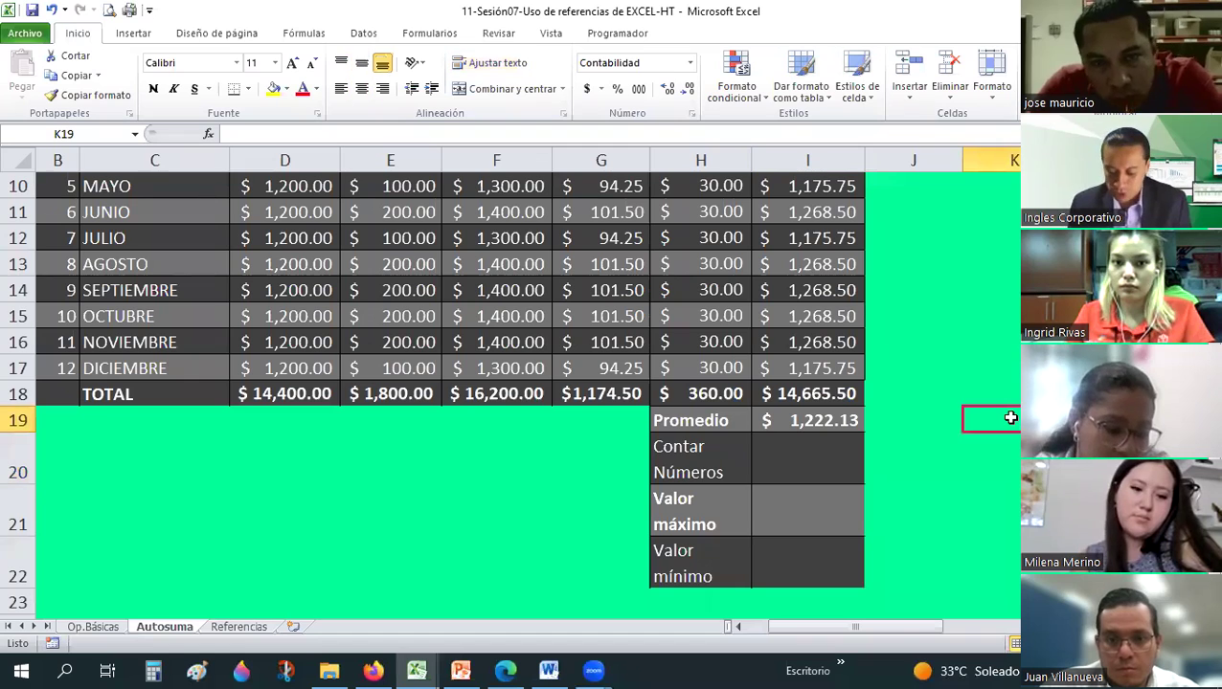
{"action": "type", "text": "PJ"}
{"action": "key", "text": "Return"}
{"action": "key", "text": "Up"}
{"action": "key", "text": "Right"}
{"action": "type", "text": "PG"}
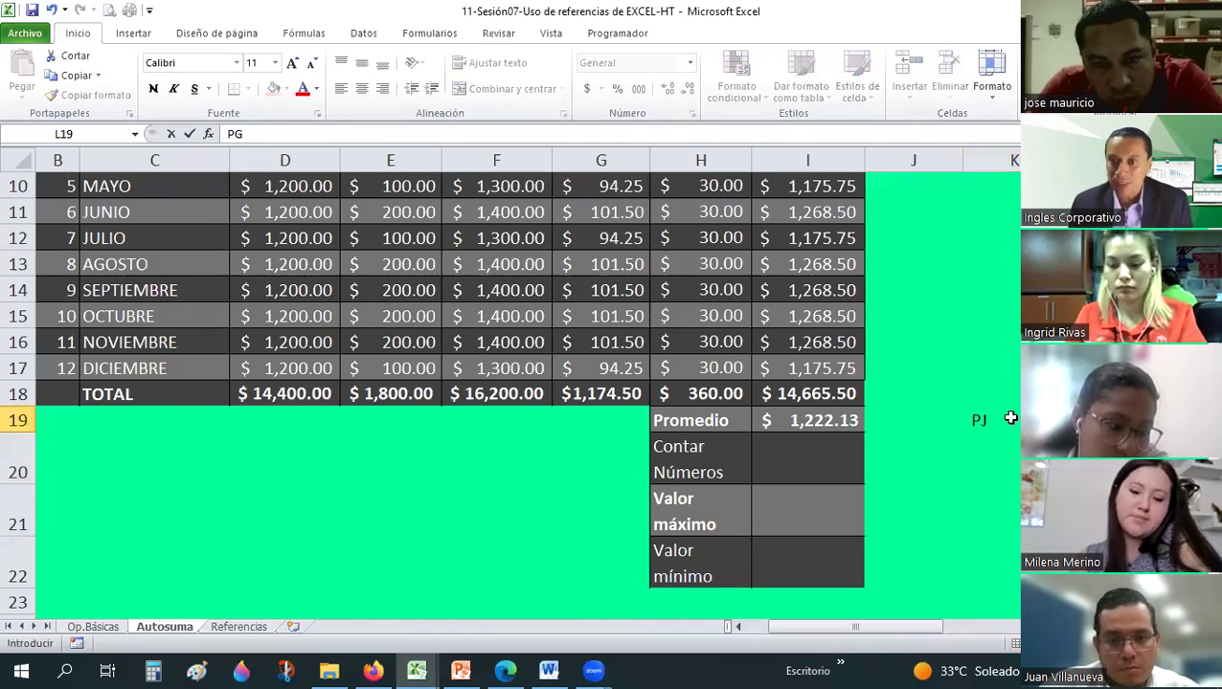
{"action": "key", "text": "Right"}
{"action": "type", "text": "PE"}
{"action": "key", "text": "Right"}
{"action": "type", "text": "PP"}
{"action": "key", "text": "Return"}
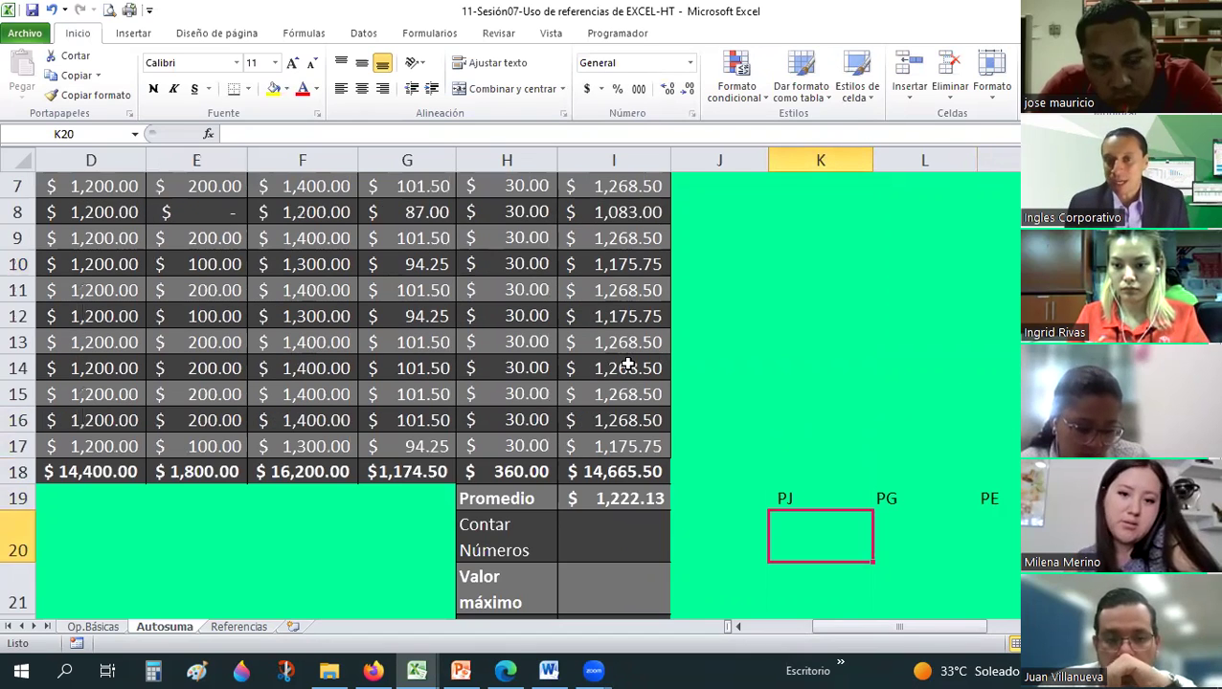
Review the January, March and May taxable salary values.
{"action": "scroll", "coordinate": [627, 363], "scroll_direction": "up", "scroll_amount": 2}
{"action": "left_click", "coordinate": [623, 370]}
{"action": "left_click", "coordinate": [631, 430]}
{"action": "left_click", "coordinate": [622, 469]}
{"action": "scroll", "coordinate": [626, 443], "scroll_direction": "down", "scroll_amount": 1}
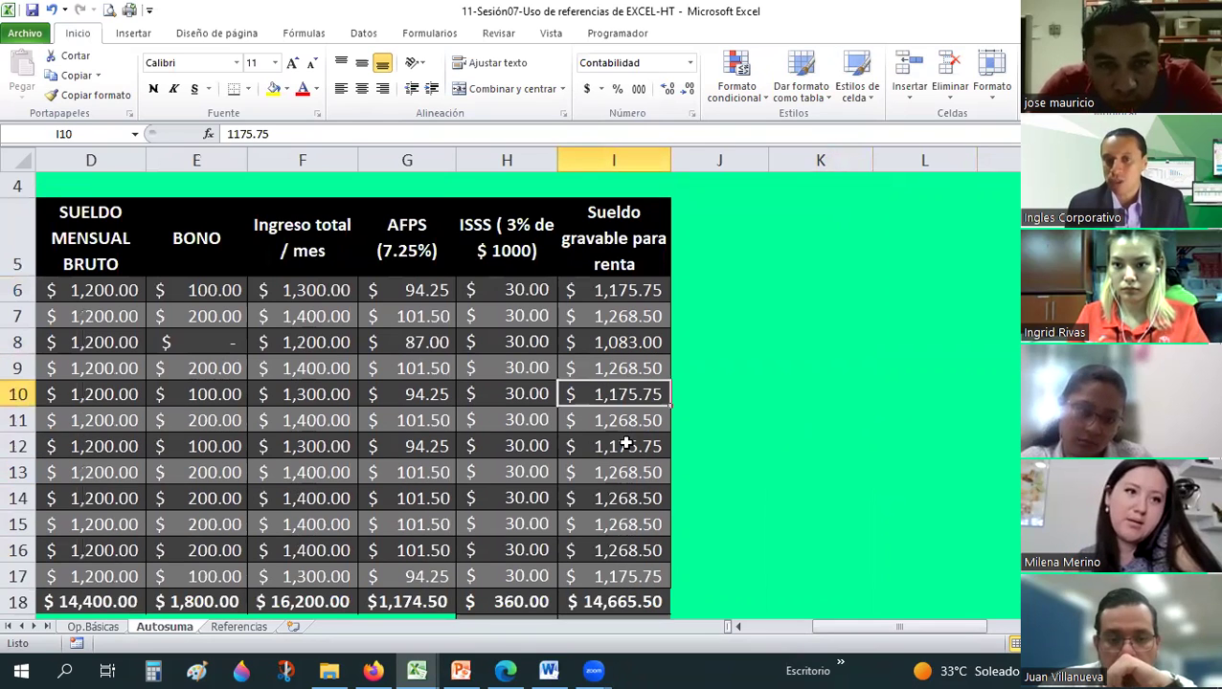
{"action": "scroll", "coordinate": [626, 443], "scroll_direction": "down", "scroll_amount": 2}
Type the scores 1-0, 2-0, 3-0, 3-1 and 4-1 down from K13.
{"action": "left_click", "coordinate": [777, 273]}
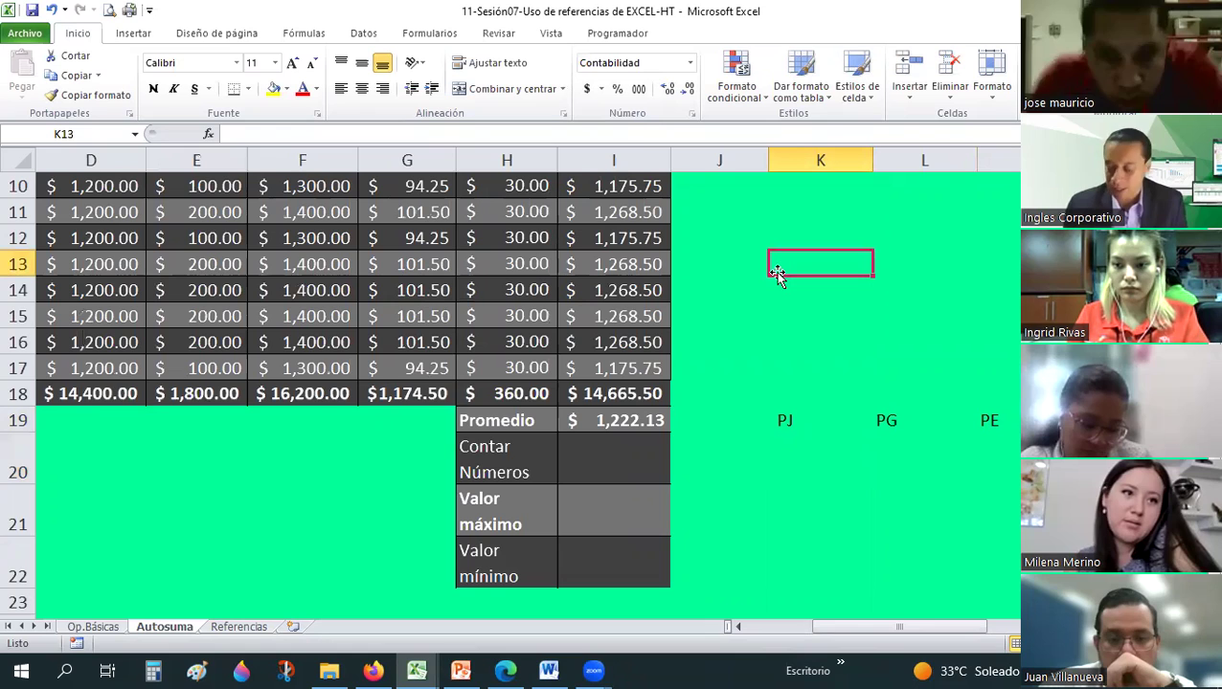
{"action": "type", "text": "1-"}
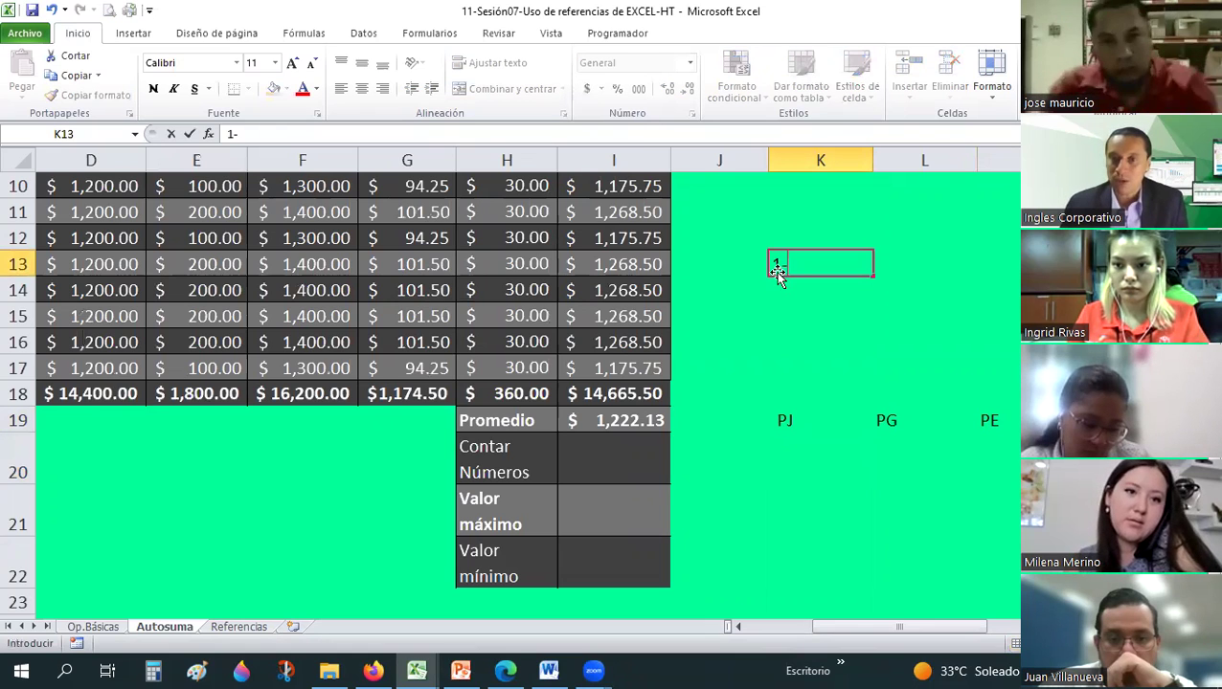
{"action": "type", "text": "0"}
{"action": "key", "text": "Return"}
{"action": "type", "text": "2-0"}
{"action": "key", "text": "Return"}
{"action": "type", "text": "3-0"}
{"action": "key", "text": "Return"}
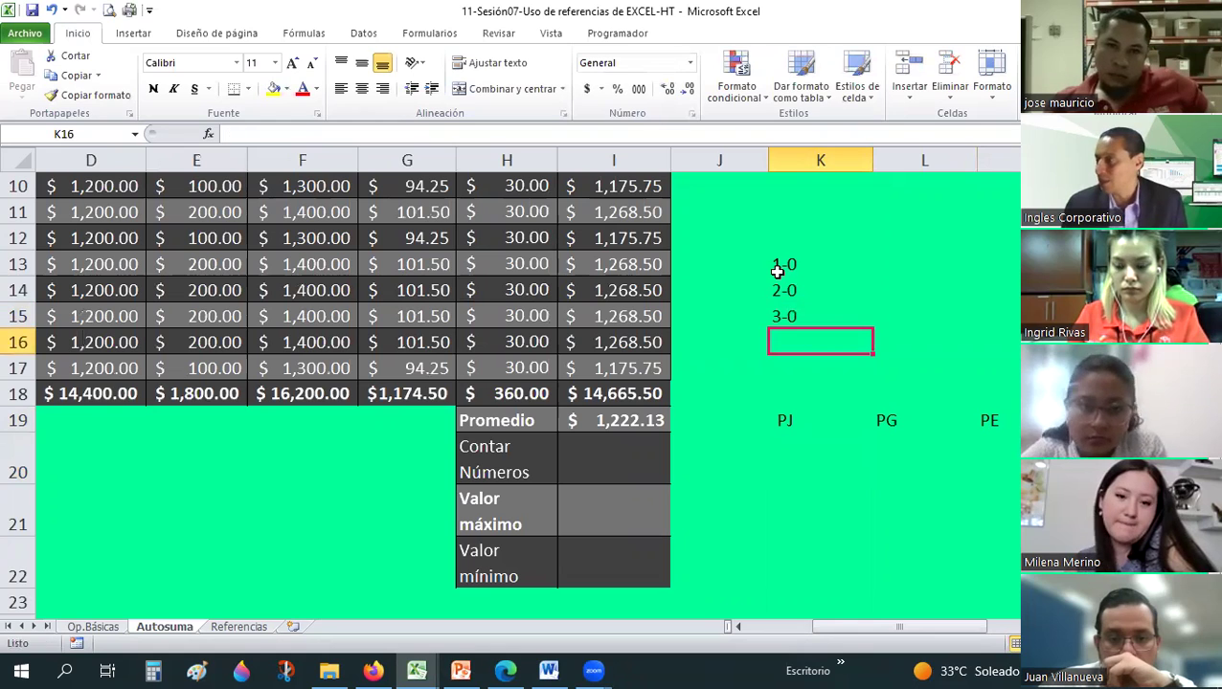
{"action": "type", "text": "3"}
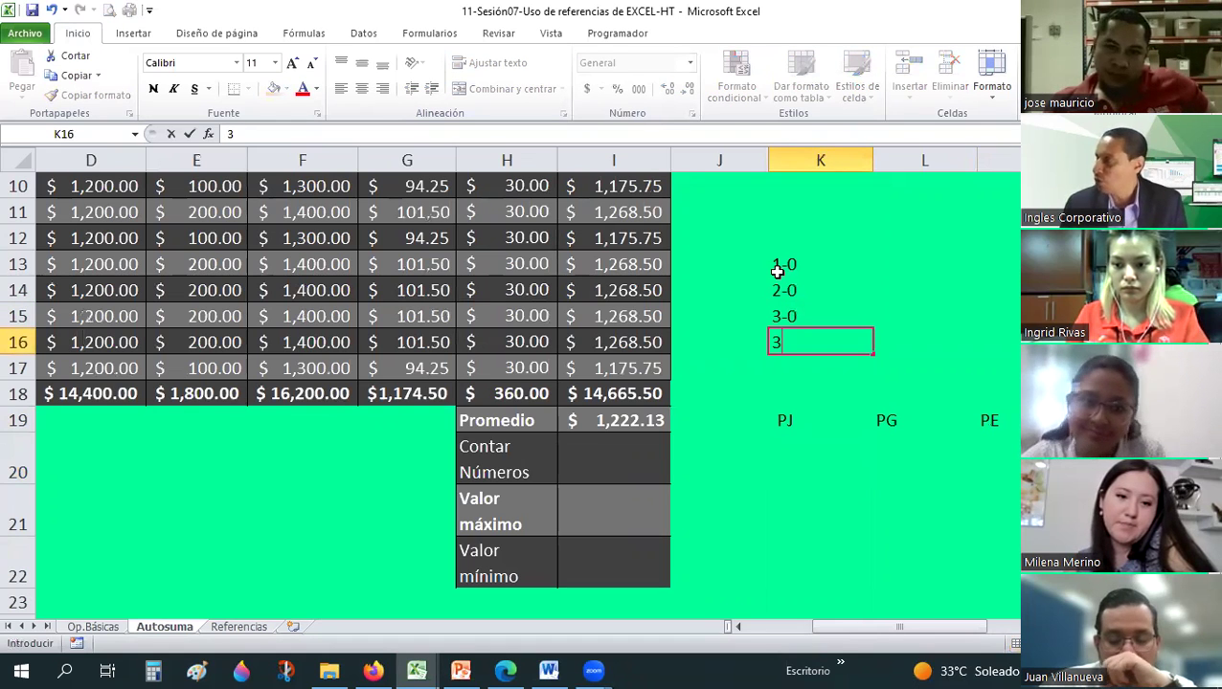
{"action": "type", "text": "-1"}
{"action": "key", "text": "Return"}
{"action": "type", "text": "4-"}
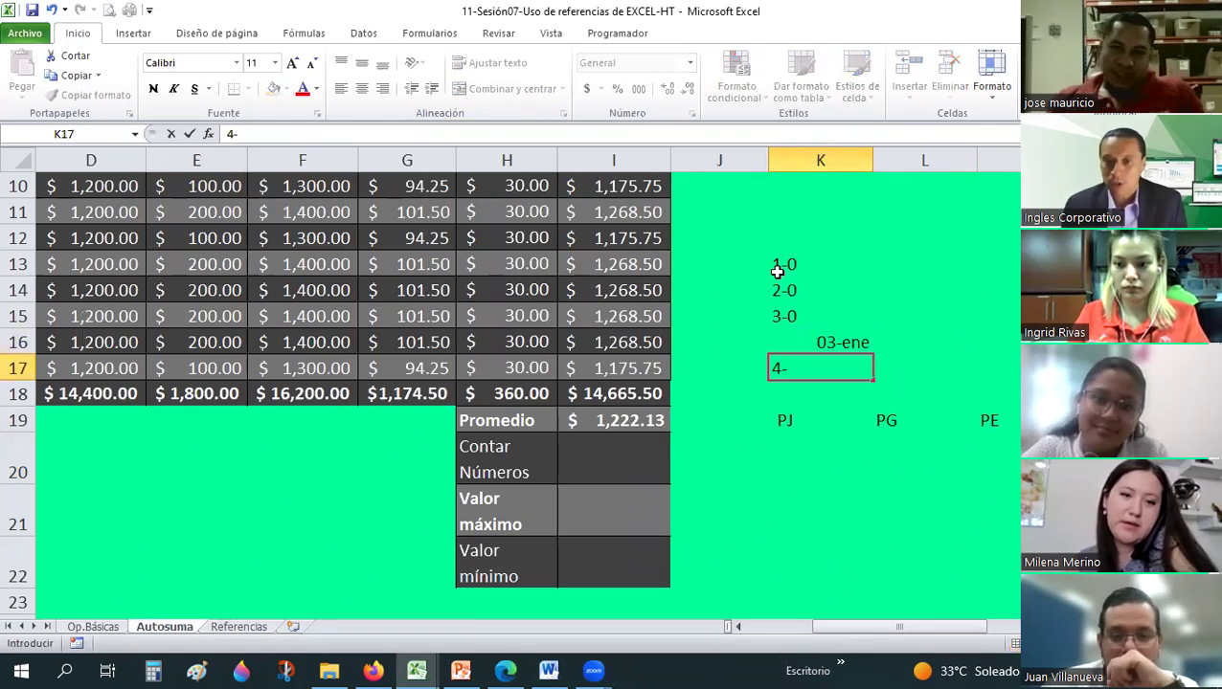
{"action": "type", "text": "1"}
{"action": "key", "text": "Return"}
Clear the cells turned into dates, format them as text, and re-enter 4-1 and 5-1.
{"action": "key", "text": "Up"}
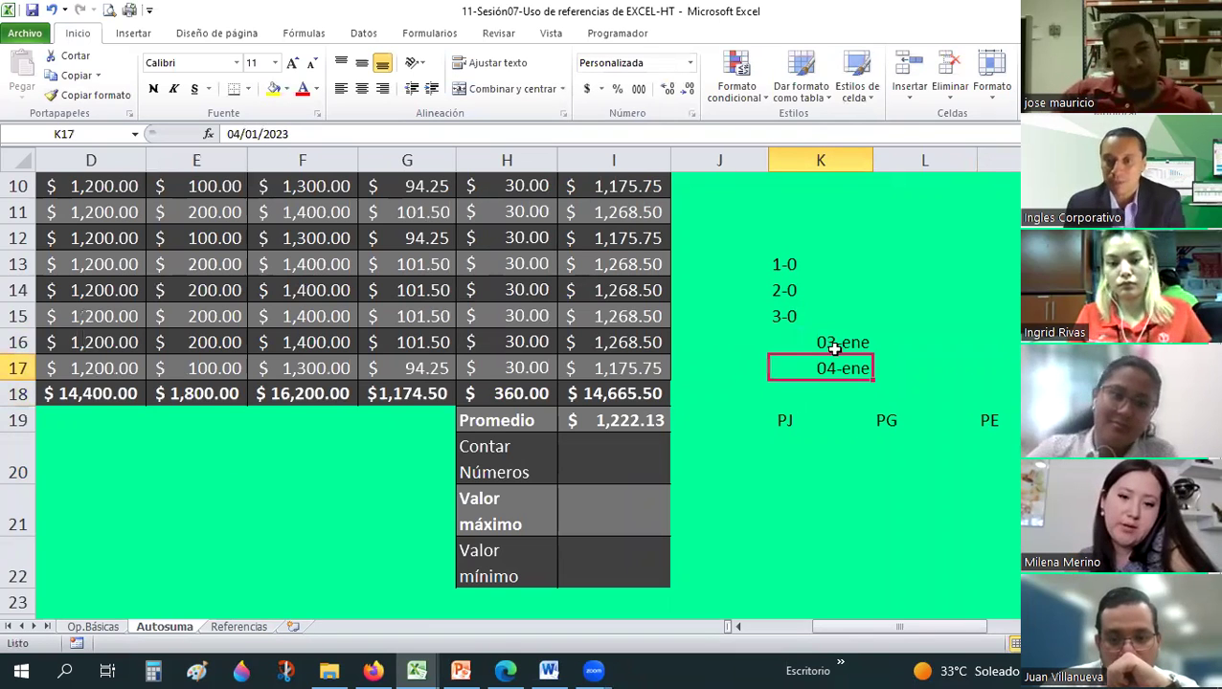
{"action": "left_click_drag", "start_coordinate": [834, 350], "coordinate": [831, 383]}
{"action": "key", "text": "Delete"}
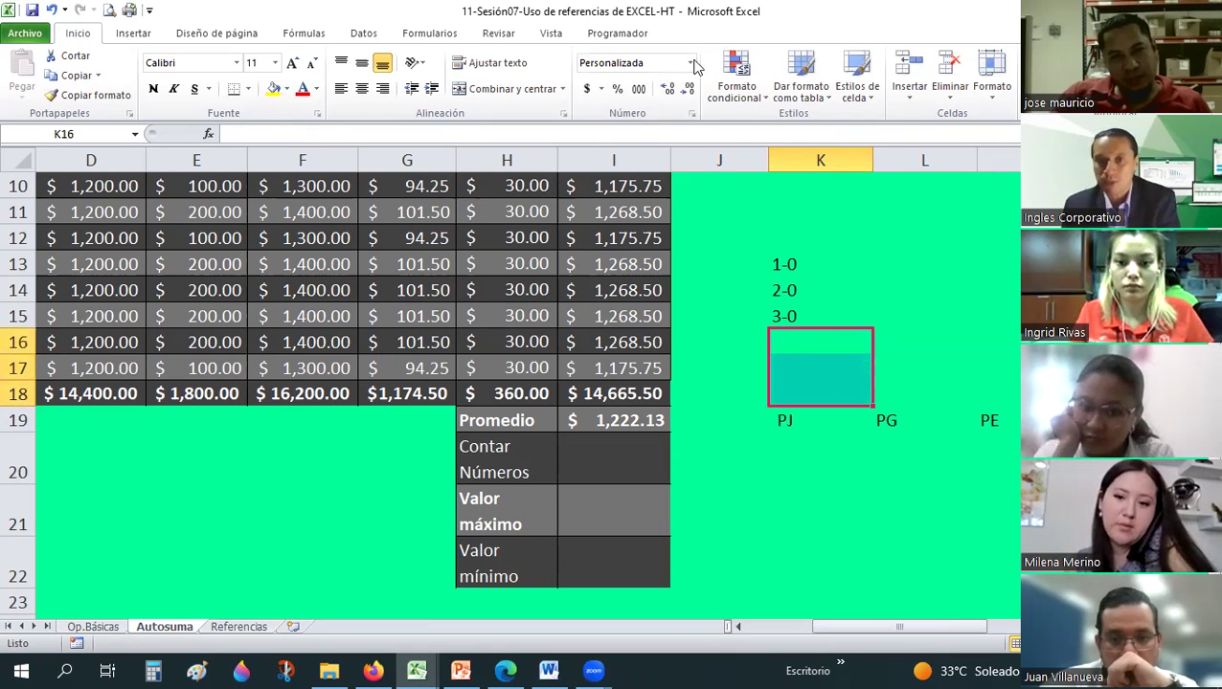
{"action": "left_click", "coordinate": [690, 62]}
{"action": "left_click", "coordinate": [807, 332]}
{"action": "left_click", "coordinate": [807, 332]}
{"action": "type", "text": "4-1"}
{"action": "key", "text": "Return"}
{"action": "type", "text": "5-1"}
{"action": "key", "text": "Return"}
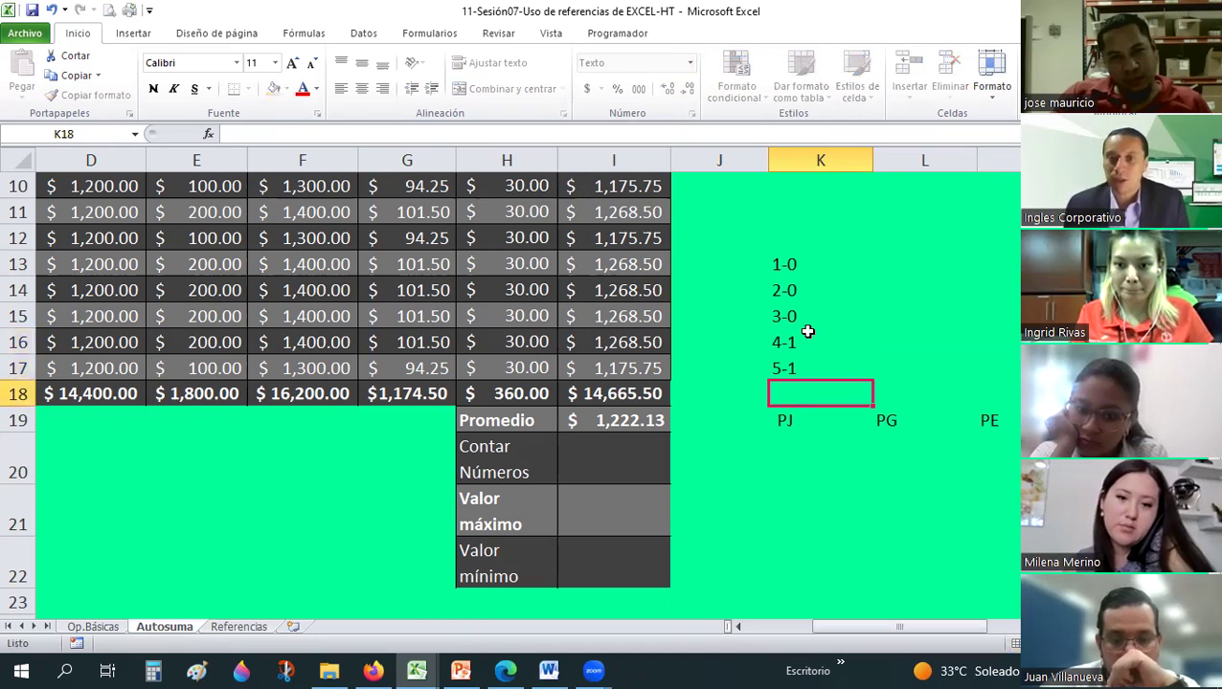
Centre the score list 1-0 through 5-1 in K13:K17.
{"action": "key", "text": "Up"}
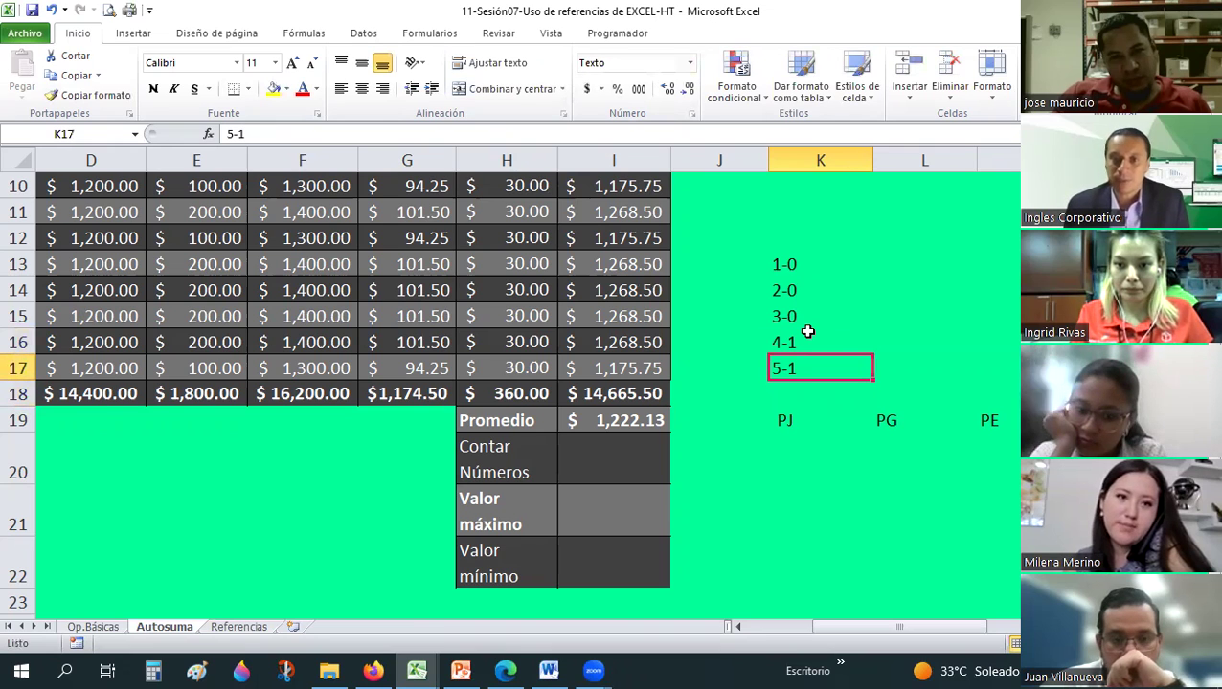
{"action": "key", "text": "shift+Up"}
{"action": "key", "text": "shift+Up"}
{"action": "key", "text": "shift+Up"}
{"action": "left_click", "coordinate": [362, 88]}
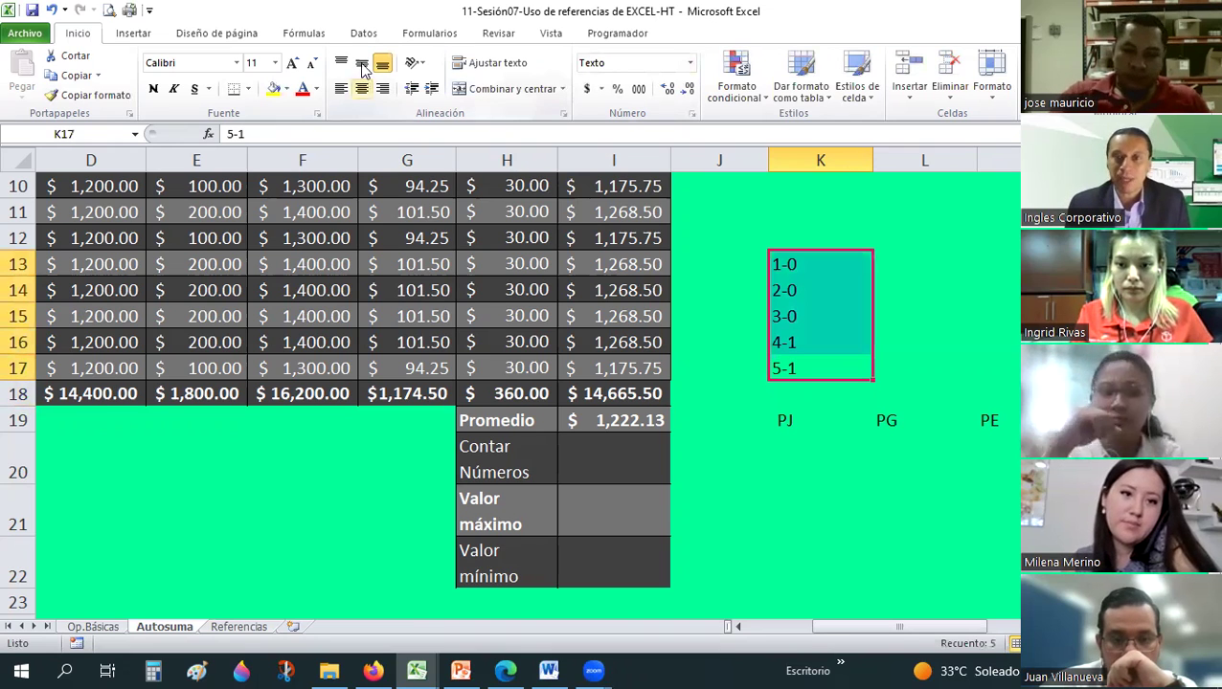
{"action": "key", "text": "Return"}
{"action": "left_click", "coordinate": [969, 294]}
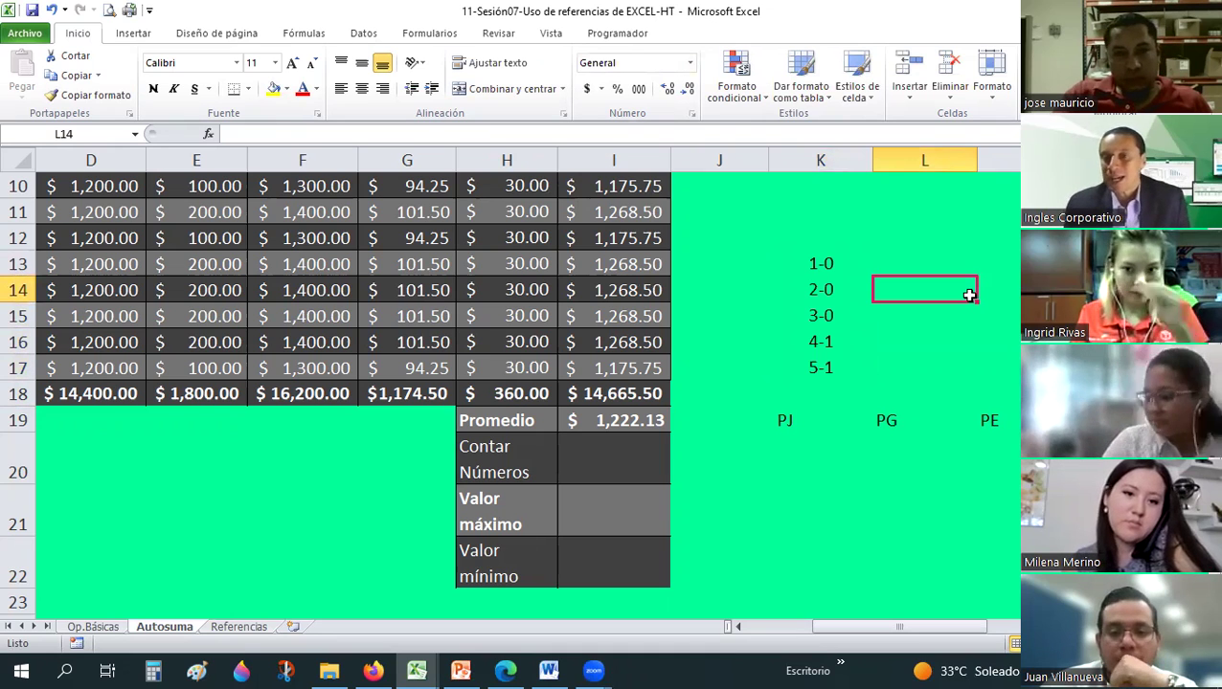
Review the Contar Números label and the scores in K13, K15 and K17.
{"action": "scroll", "coordinate": [881, 344], "scroll_direction": "down", "scroll_amount": 1}
{"action": "scroll", "coordinate": [570, 524], "scroll_direction": "up", "scroll_amount": 1}
{"action": "left_click", "coordinate": [529, 470]}
{"action": "left_click", "coordinate": [816, 258]}
{"action": "left_click", "coordinate": [802, 319]}
{"action": "left_click", "coordinate": [811, 370]}
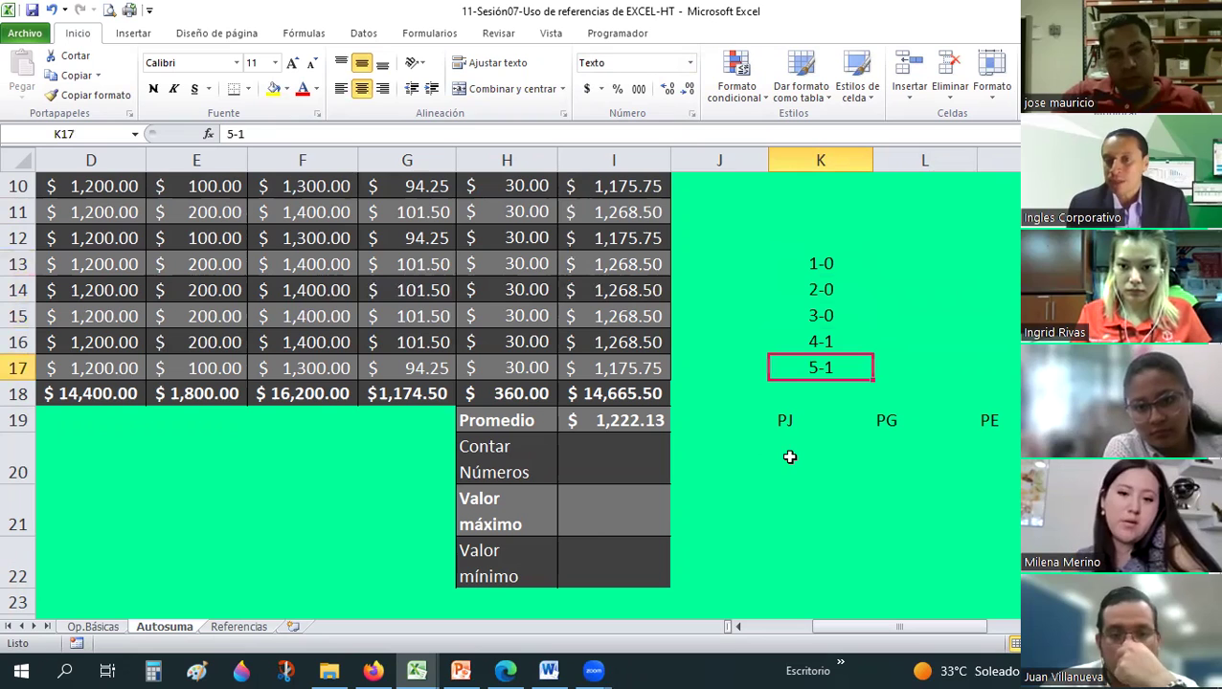
{"action": "left_click", "coordinate": [789, 458]}
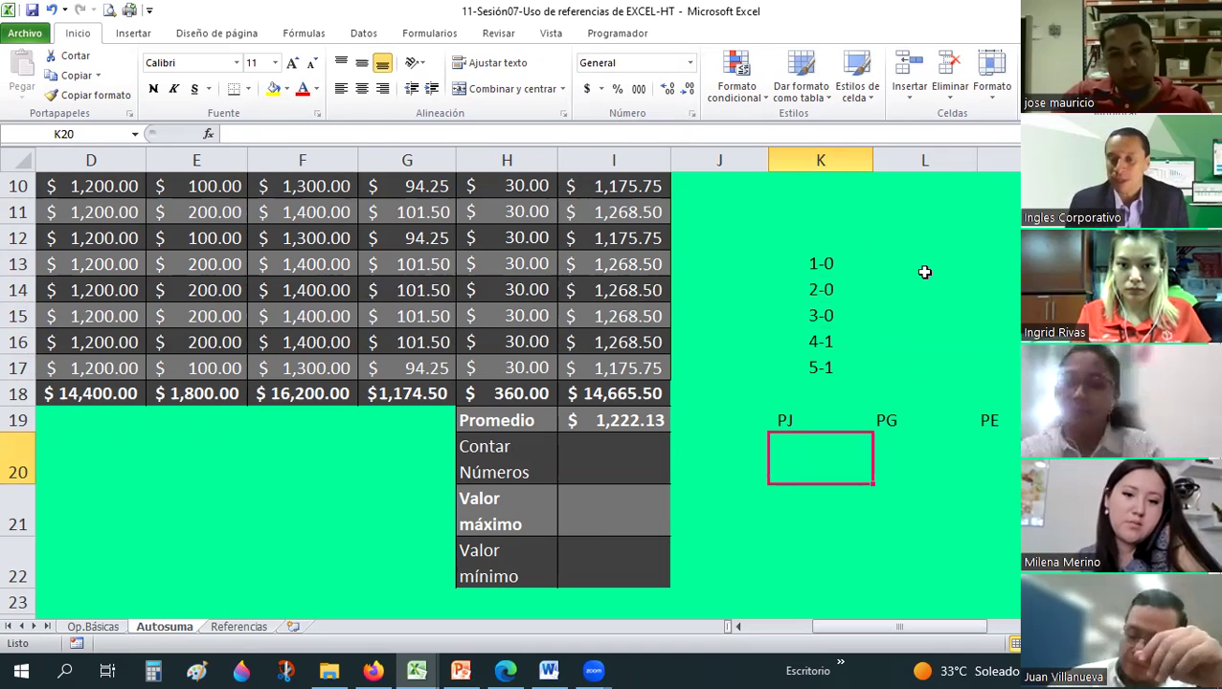
Enter =CONTAR(K13:K17) in K20 and centre its result.
{"action": "type", "text": "=C"}
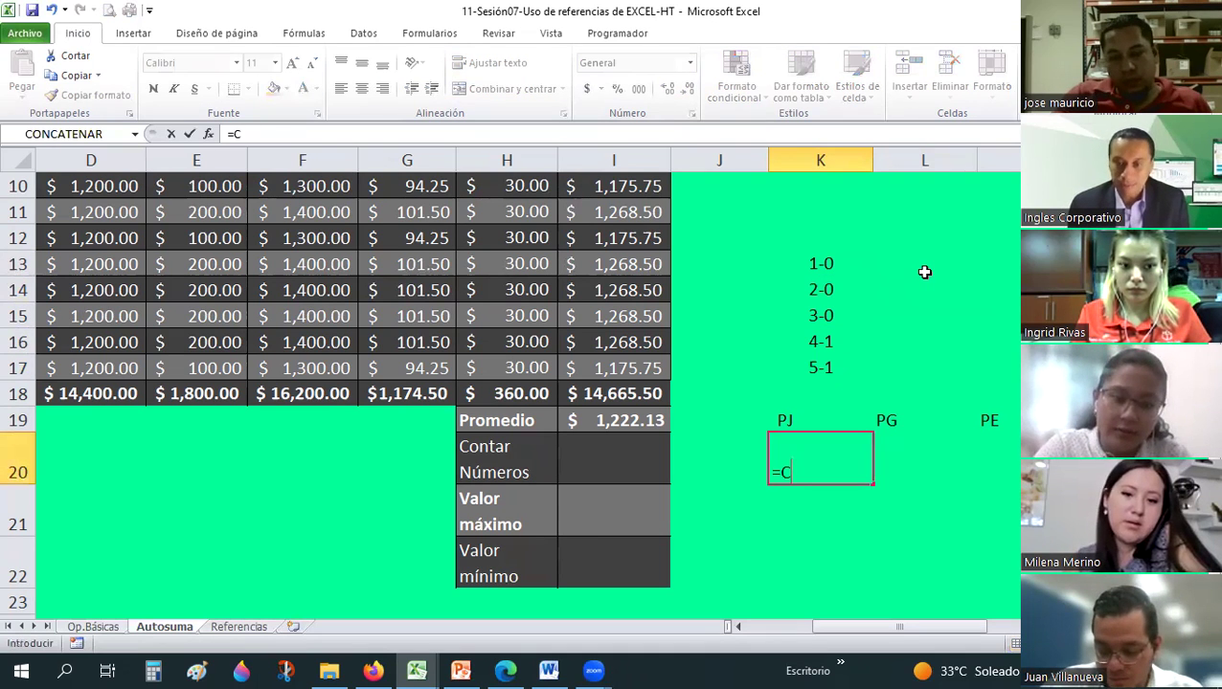
{"action": "type", "text": "ONTAR("}
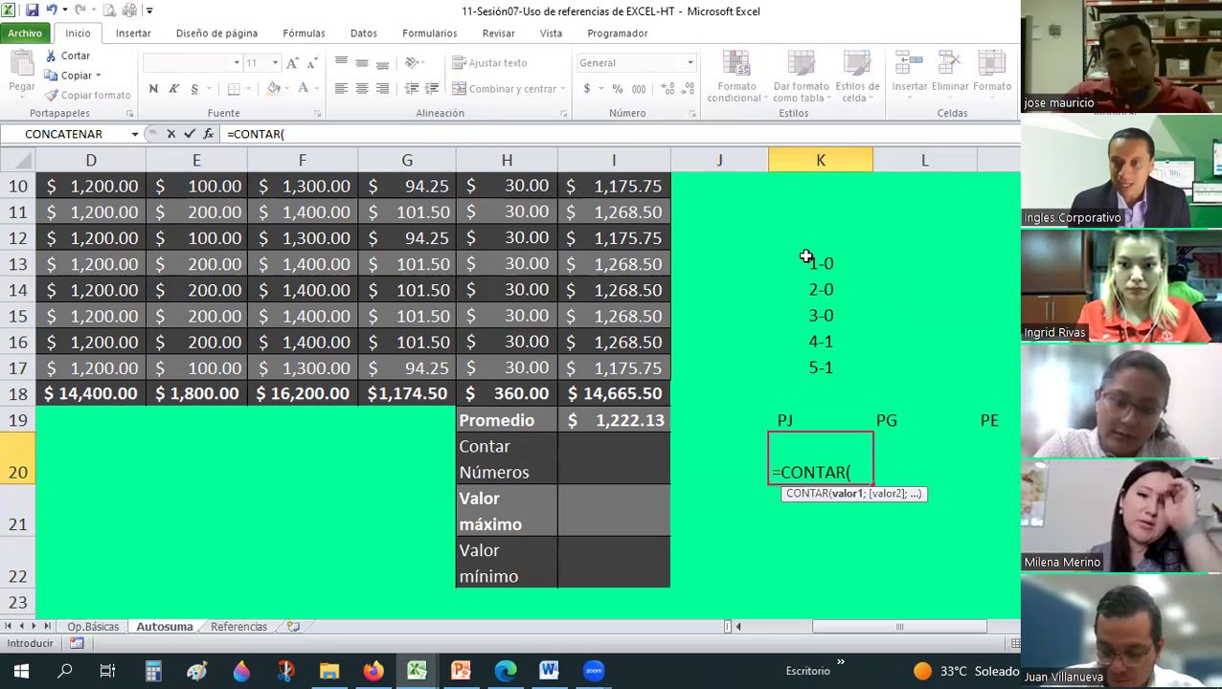
{"action": "left_click_drag", "start_coordinate": [806, 256], "coordinate": [818, 365]}
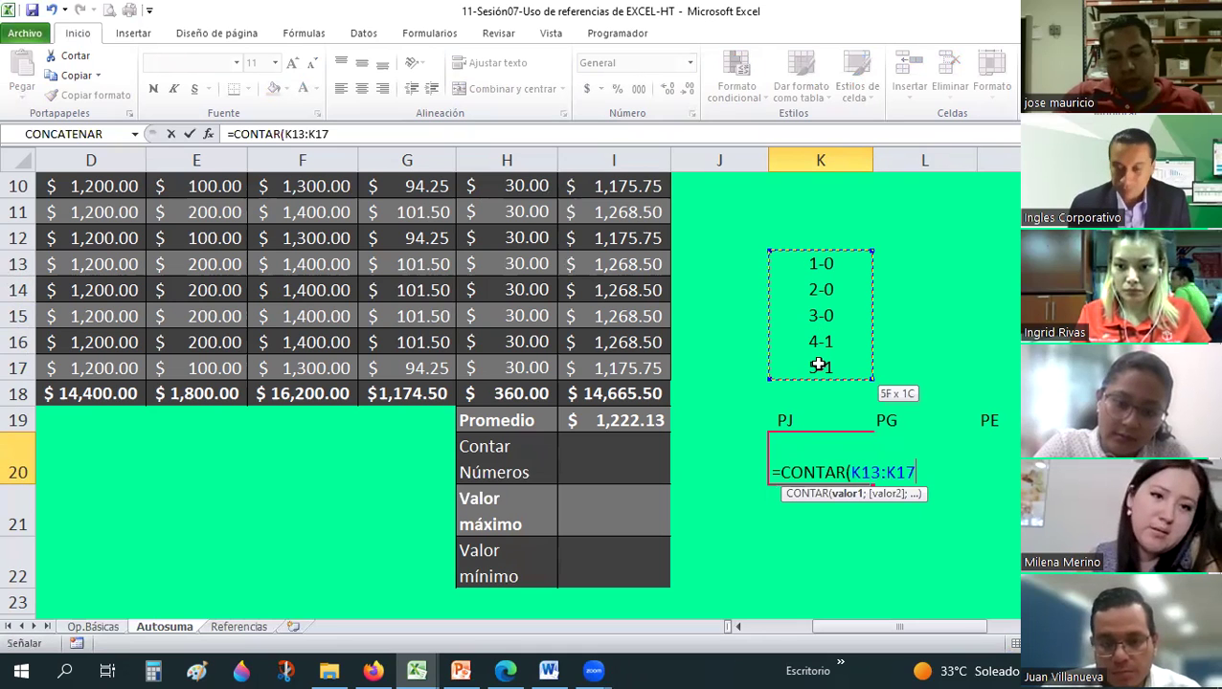
{"action": "key", "text": "Return"}
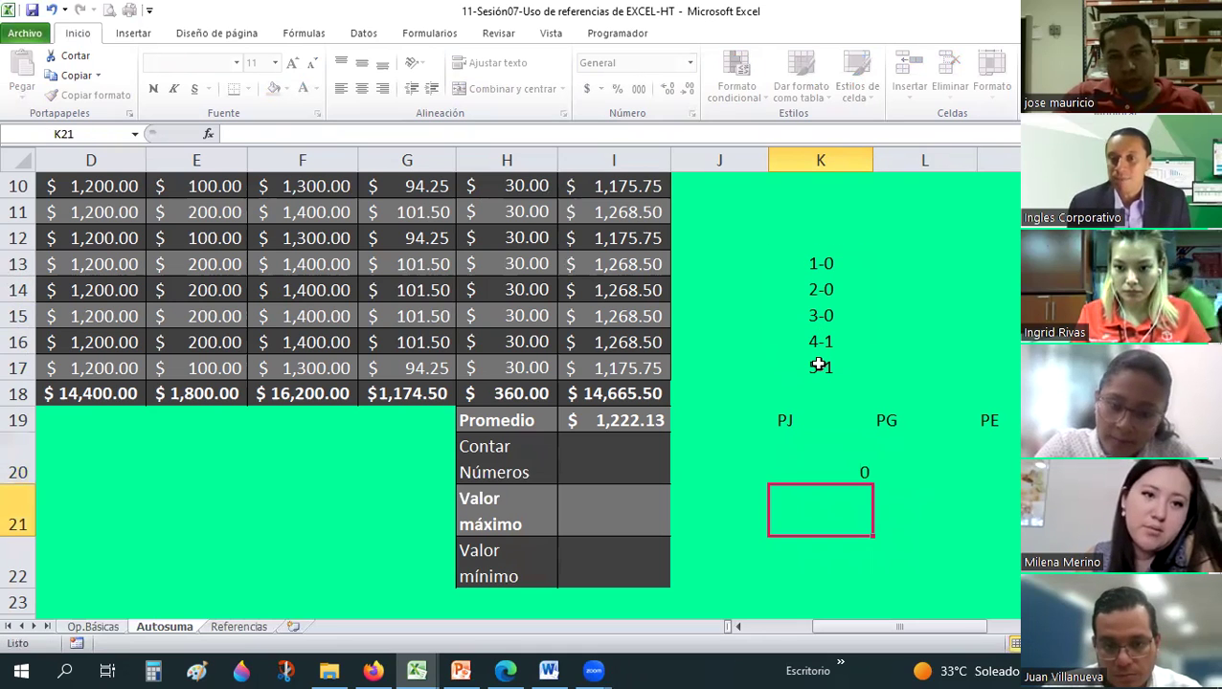
{"action": "key", "text": "Up"}
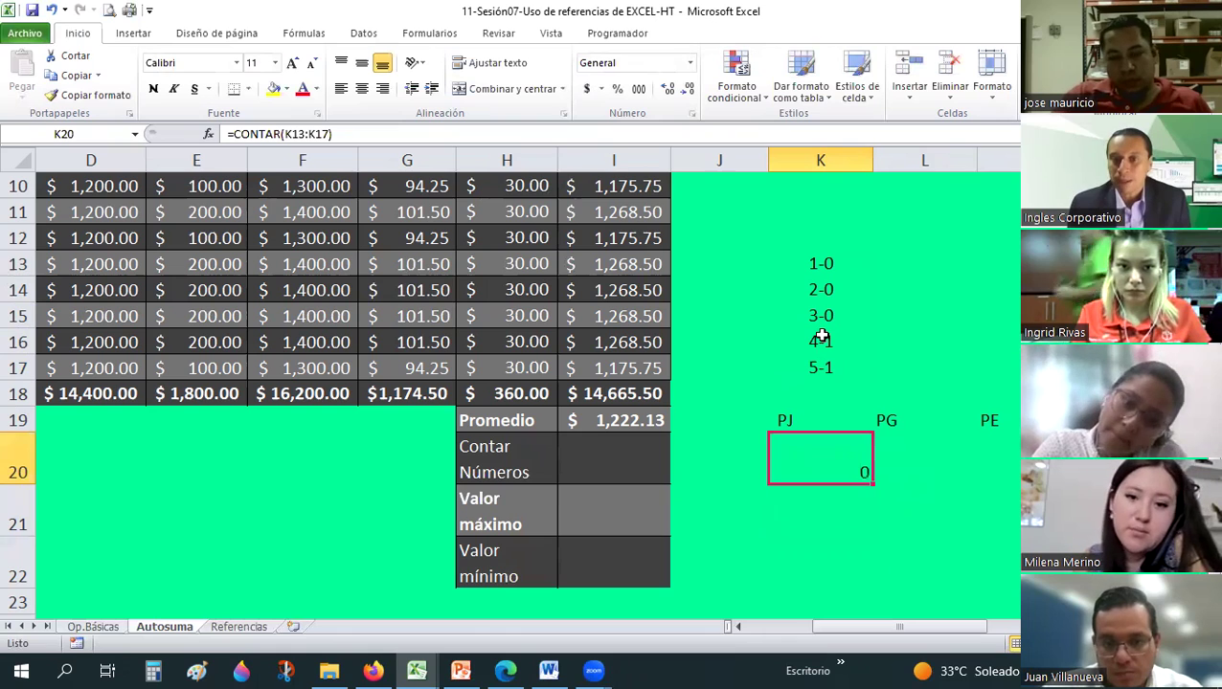
{"action": "left_click", "coordinate": [361, 88]}
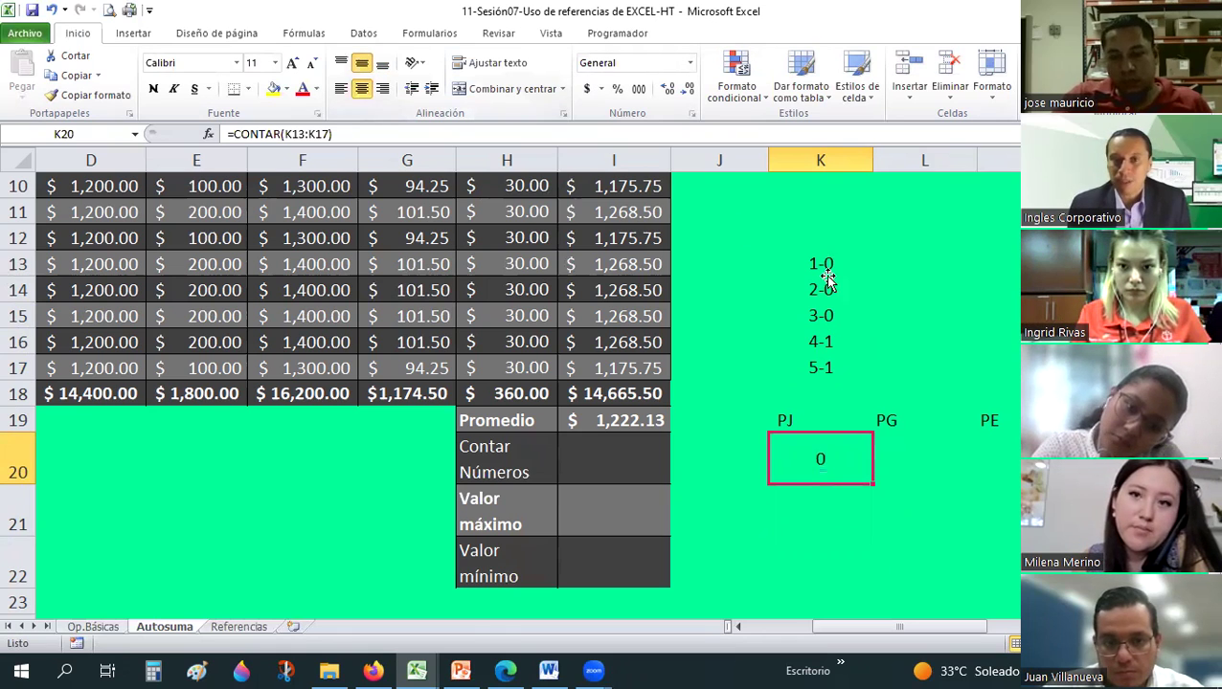
Start an SI formula in L13 beside the first score.
{"action": "left_click", "coordinate": [825, 274]}
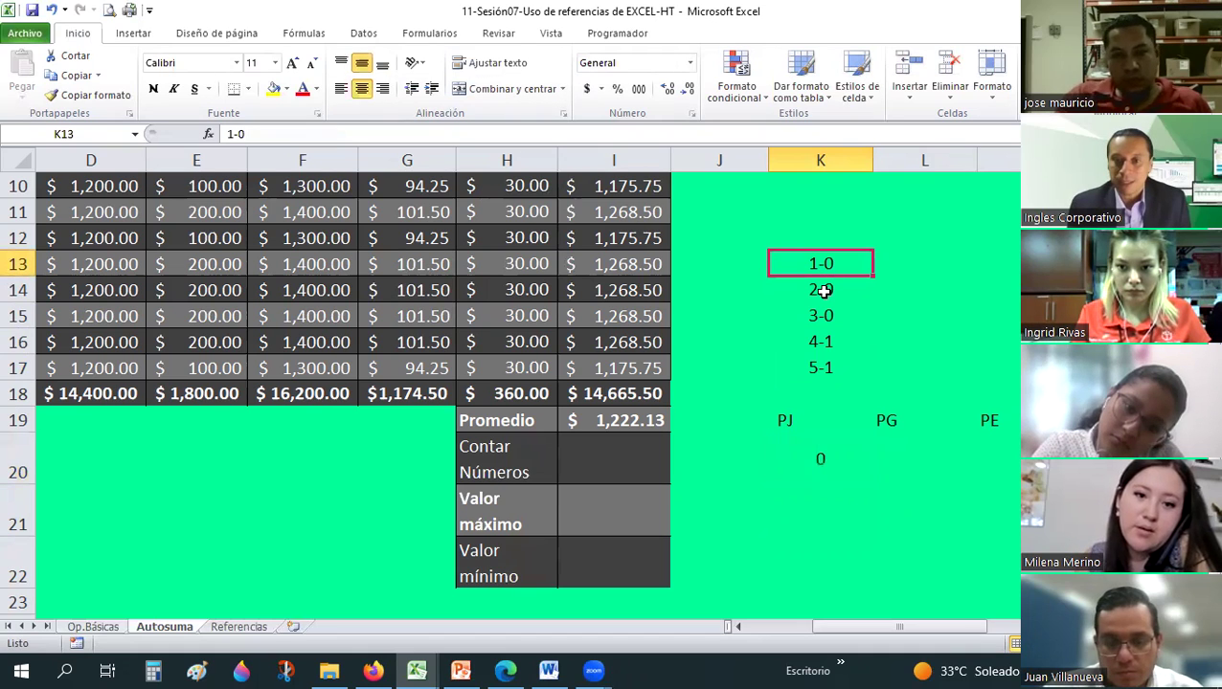
{"action": "left_click", "coordinate": [897, 259]}
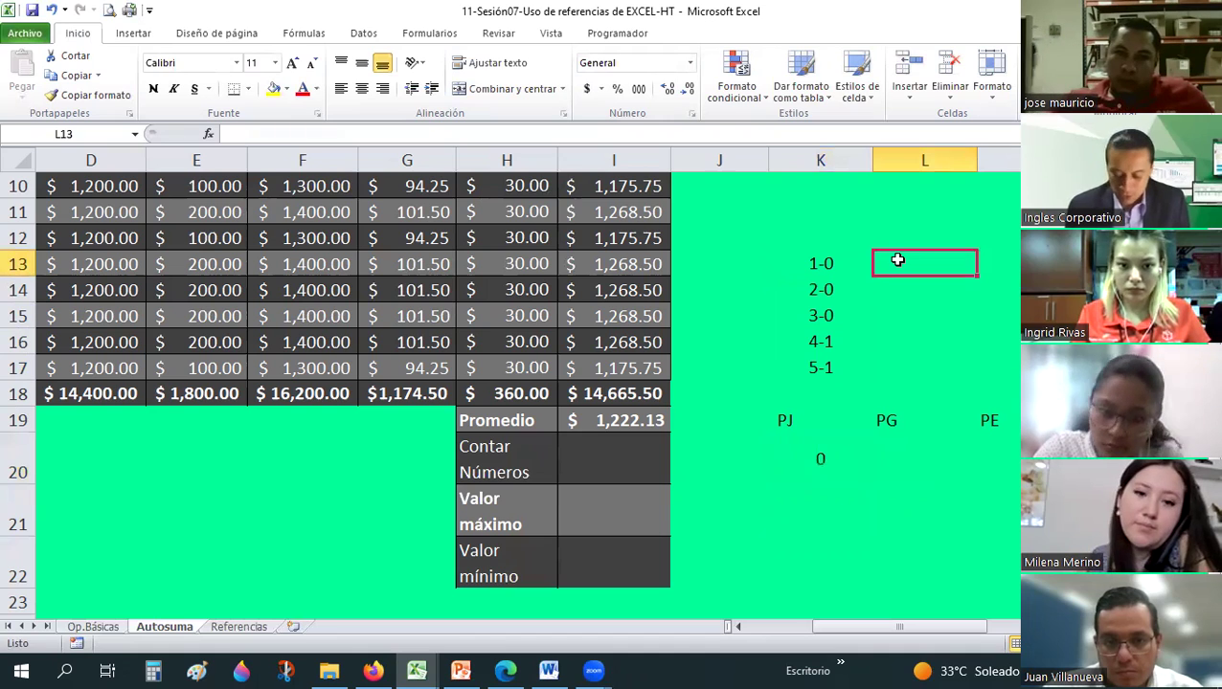
{"action": "type", "text": "=SI"}
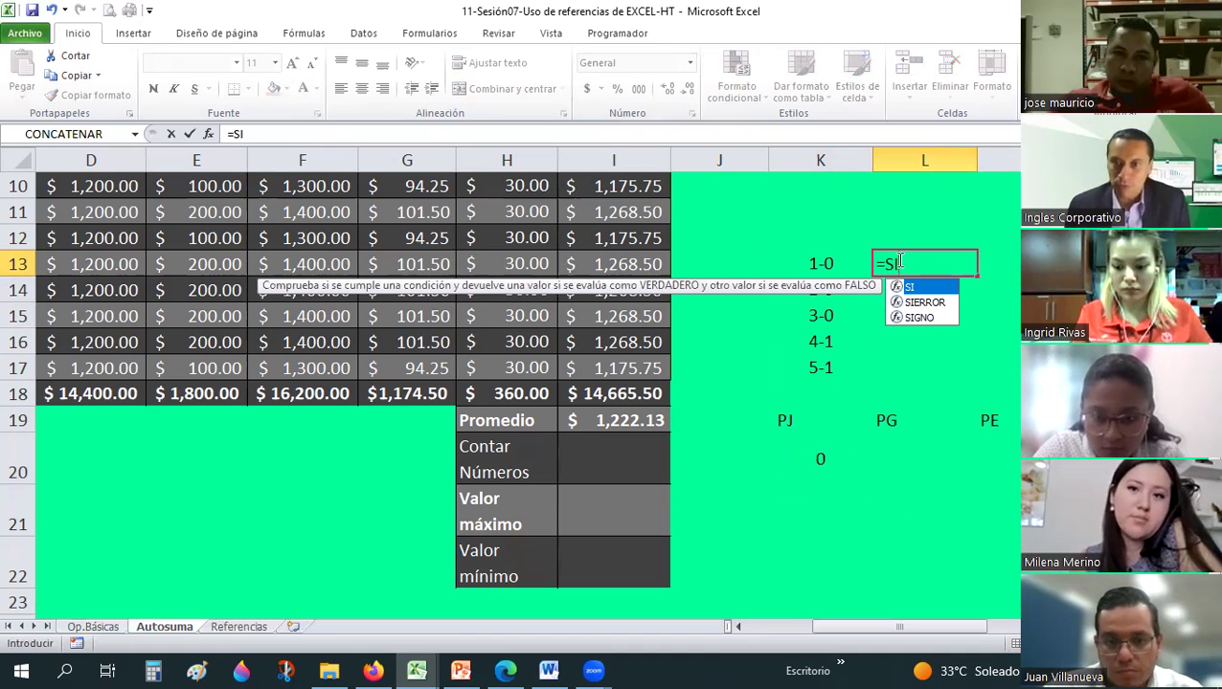
{"action": "type", "text": "("}
Complete =SI(K13<>"";1;0) in L13 and fill it down to L17.
{"action": "key", "text": "Left"}
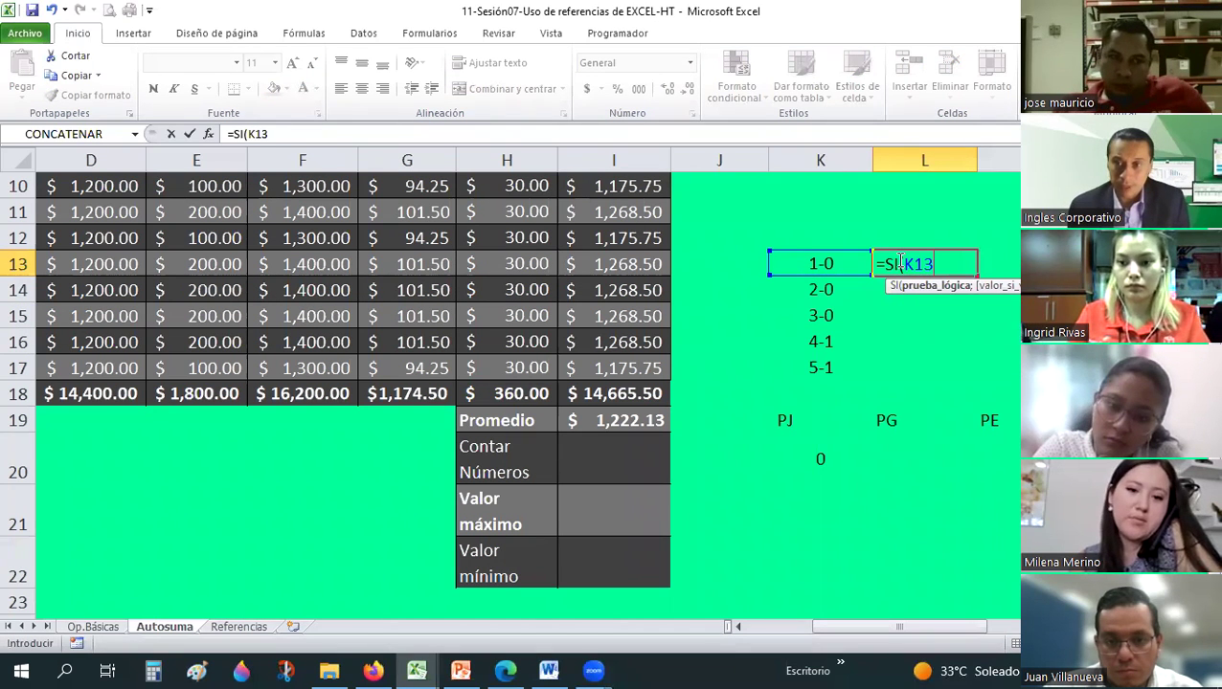
{"action": "type", "text": "<>\"\""}
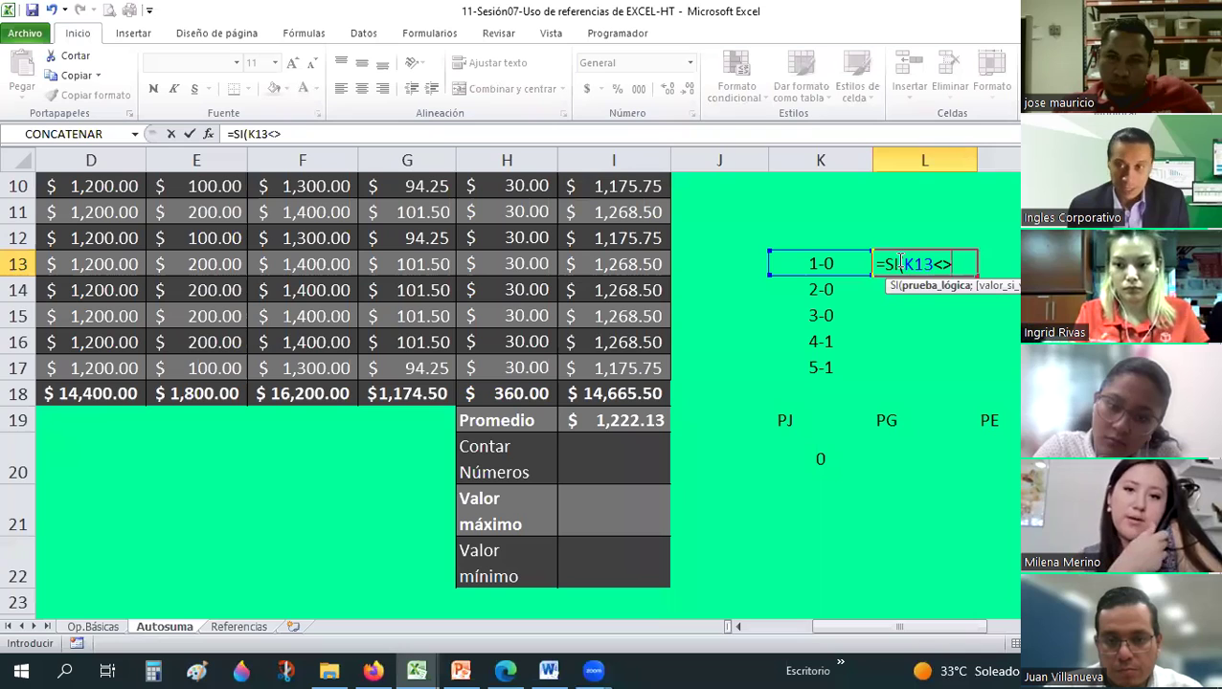
{"action": "type", "text": ";1;0"}
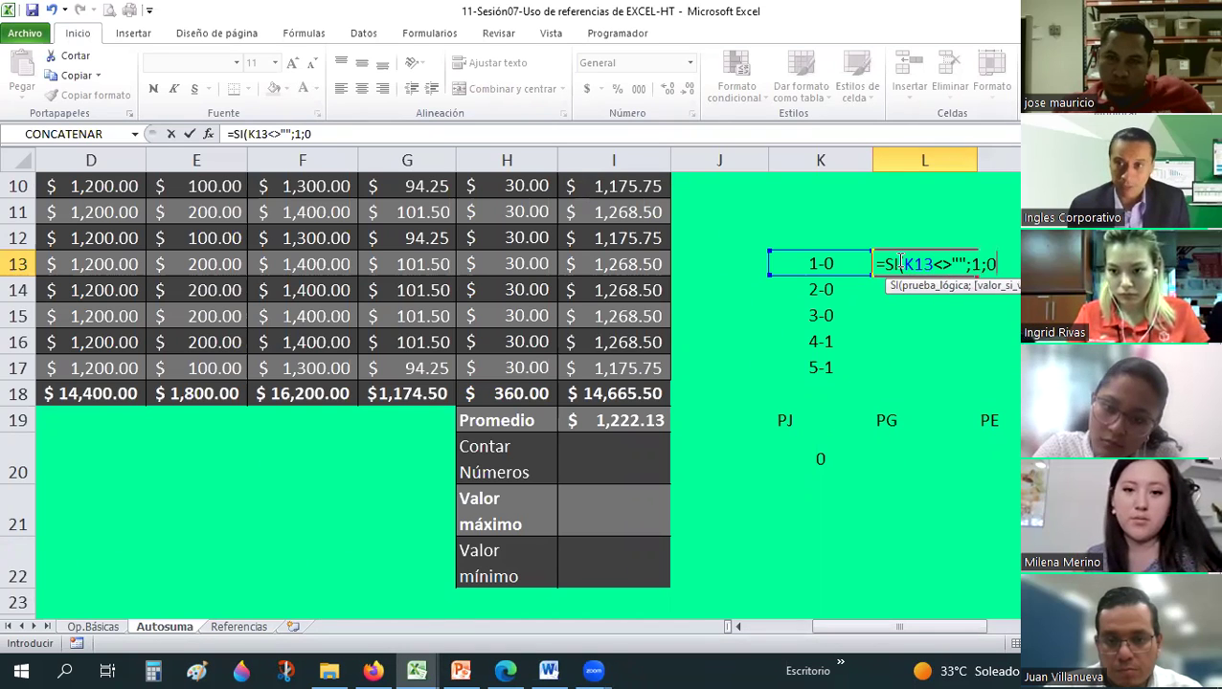
{"action": "key", "text": "Return"}
{"action": "key", "text": "Up"}
{"action": "left_click_drag", "start_coordinate": [976, 316], "coordinate": [963, 371]}
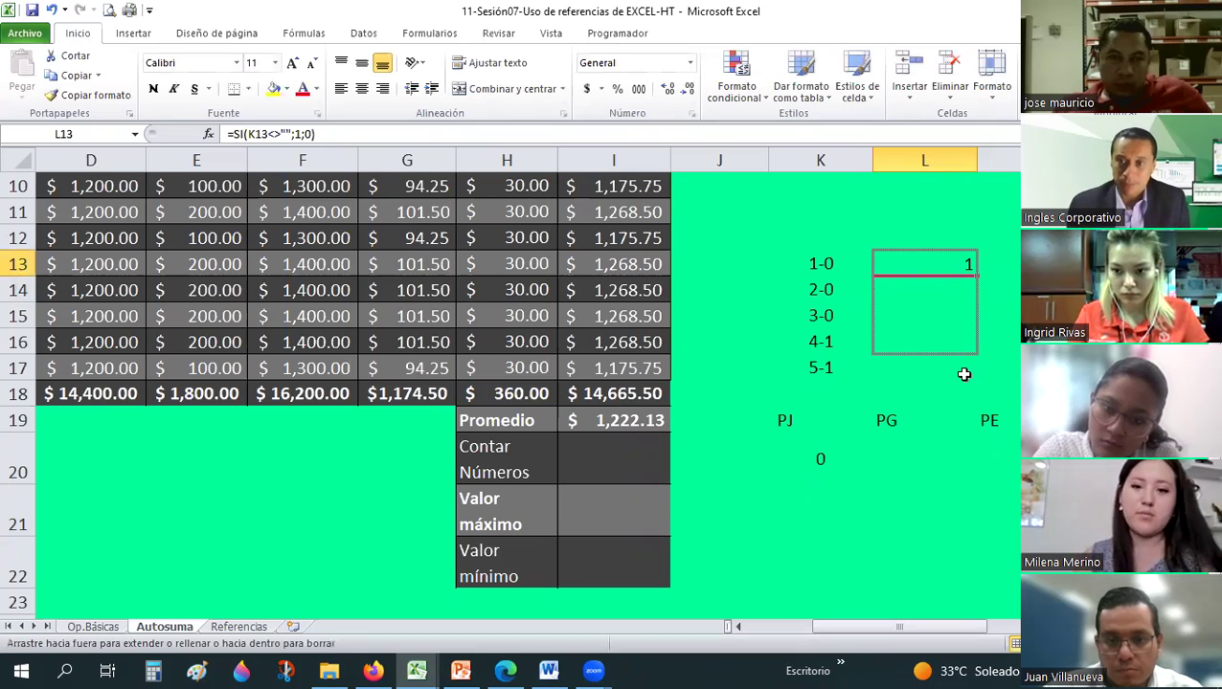
Change the K20 count formula to =CONTAR(L13:L17), giving 5.
{"action": "left_click", "coordinate": [819, 464]}
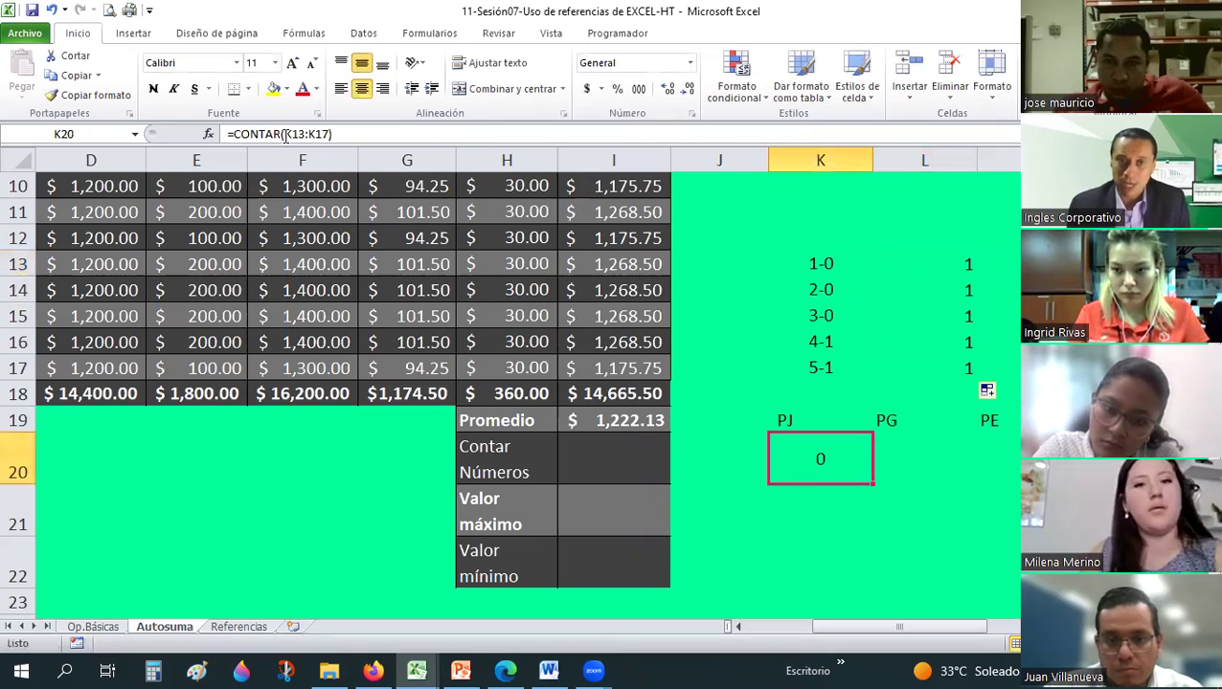
{"action": "double_click", "coordinate": [323, 139]}
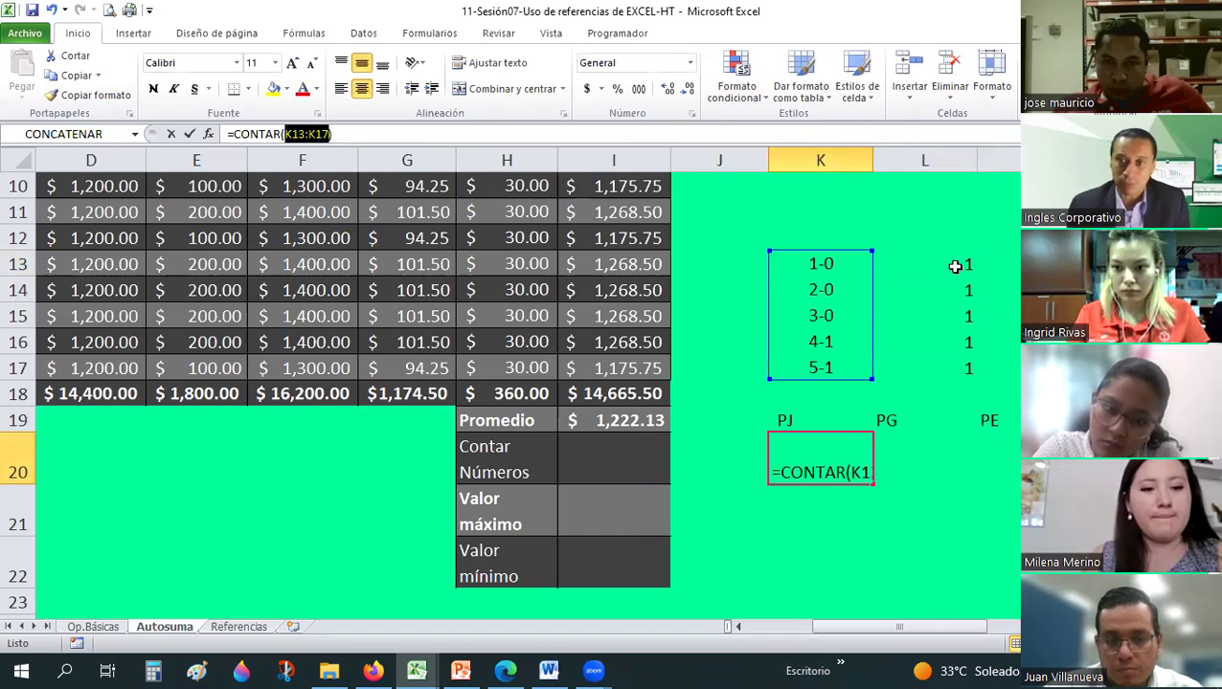
{"action": "left_click_drag", "start_coordinate": [955, 266], "coordinate": [958, 304]}
{"action": "left_click_drag", "start_coordinate": [963, 364], "coordinate": [963, 364]}
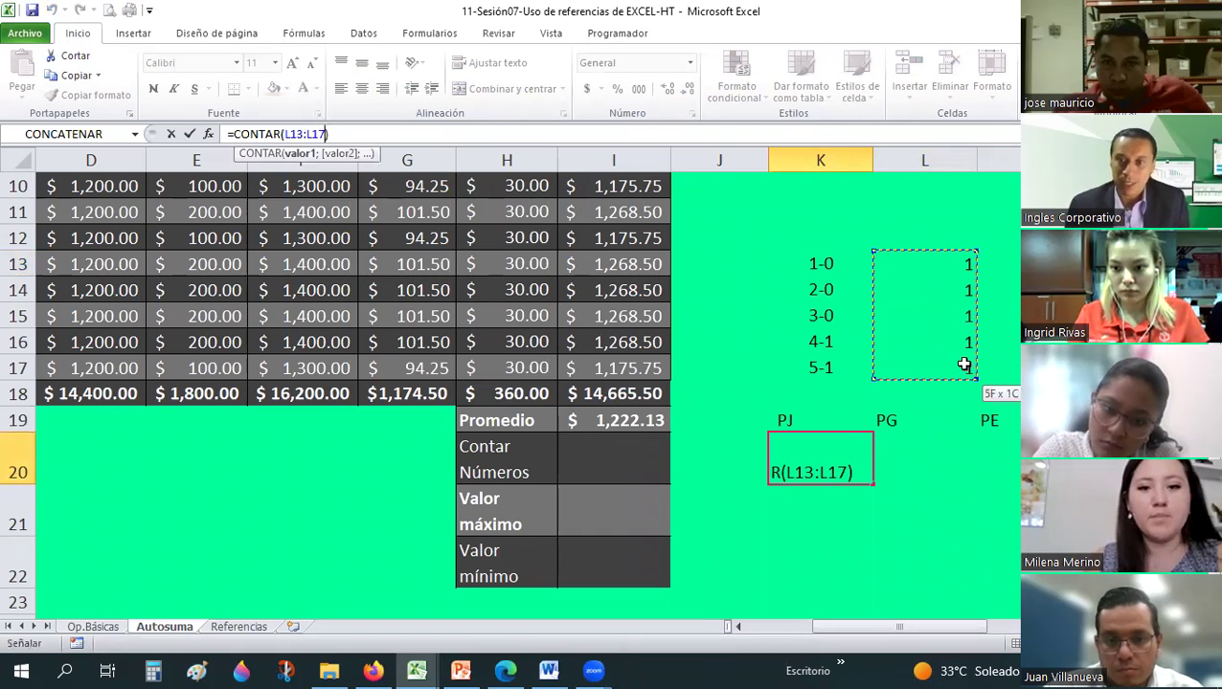
{"action": "key", "text": "Return"}
{"action": "key", "text": "Up"}
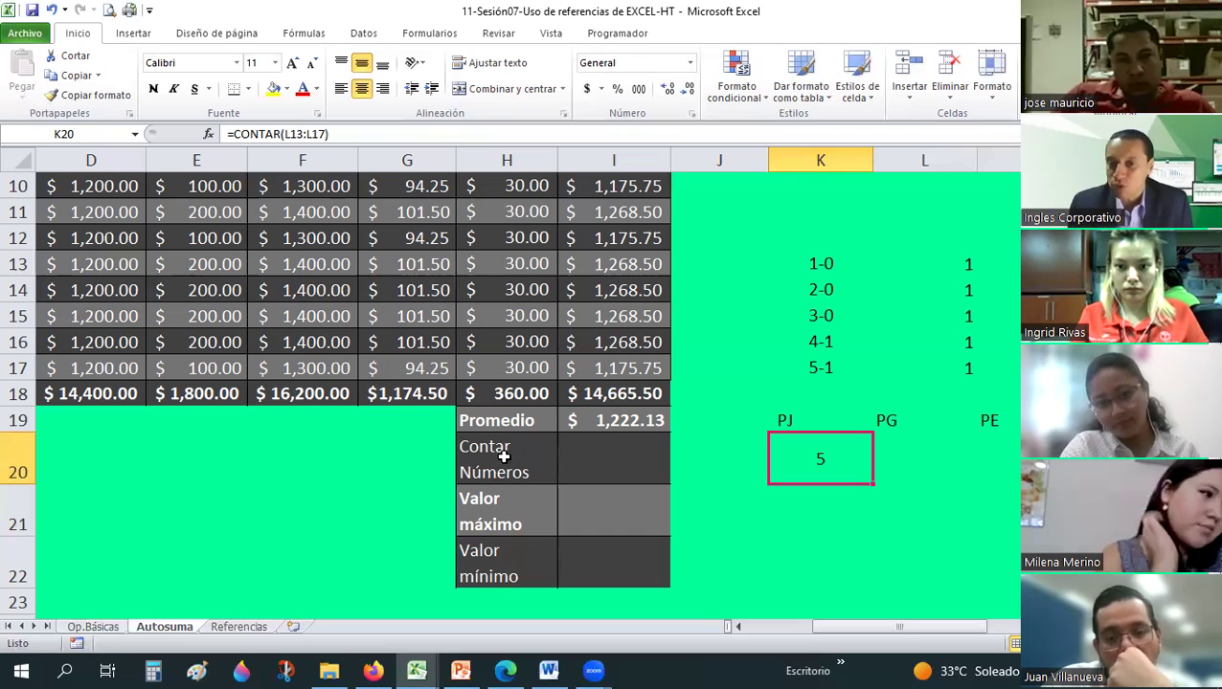
{"action": "key", "text": "Left"}
{"action": "key", "text": "Left"}
{"action": "key", "text": "Left"}
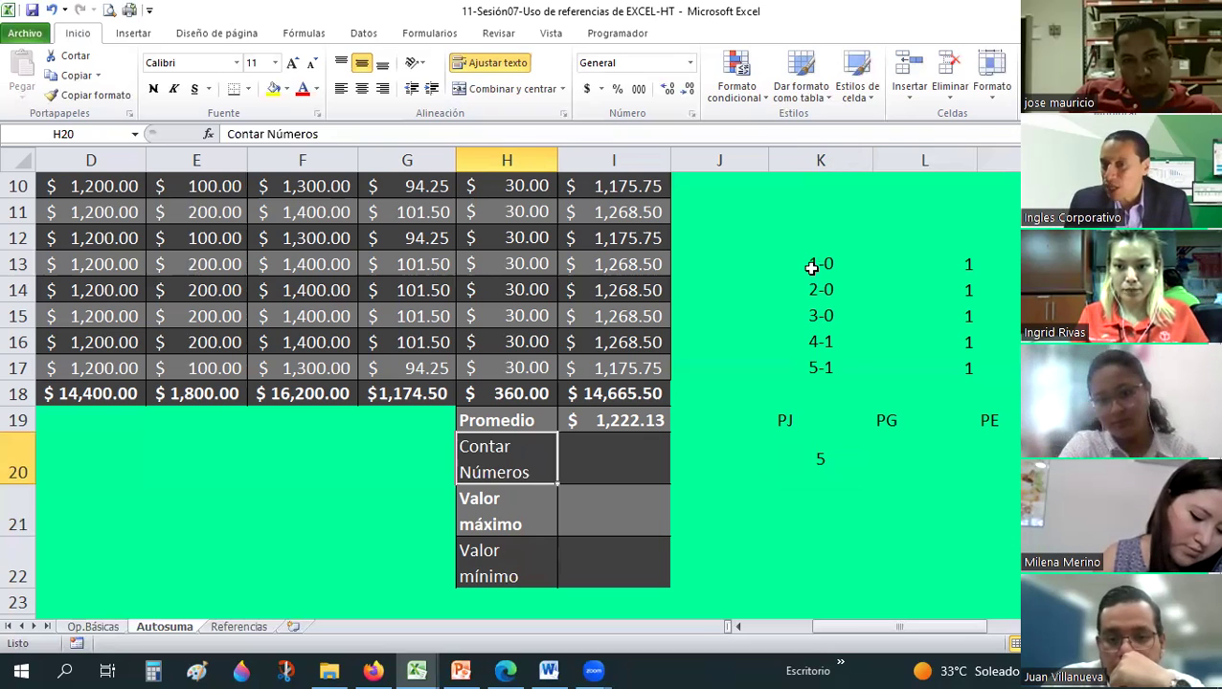
{"action": "left_click", "coordinate": [811, 268]}
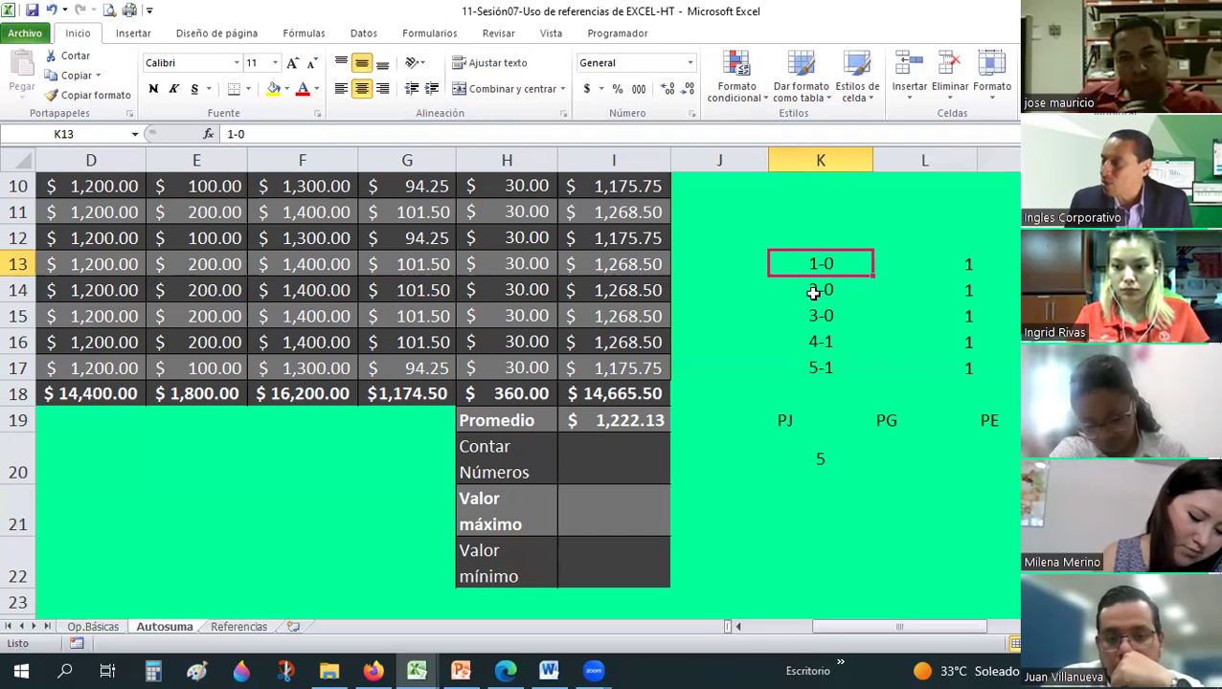
{"action": "left_click", "coordinate": [812, 292]}
{"action": "left_click", "coordinate": [812, 317]}
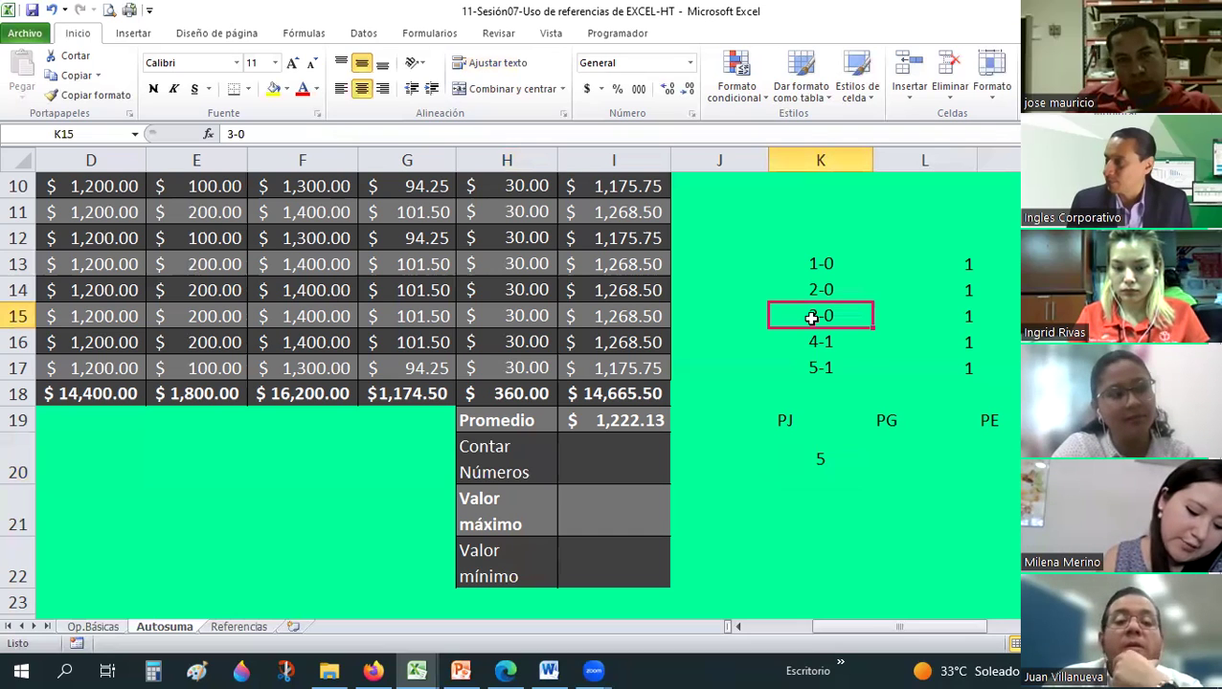
{"action": "left_click_drag", "start_coordinate": [812, 265], "coordinate": [803, 375]}
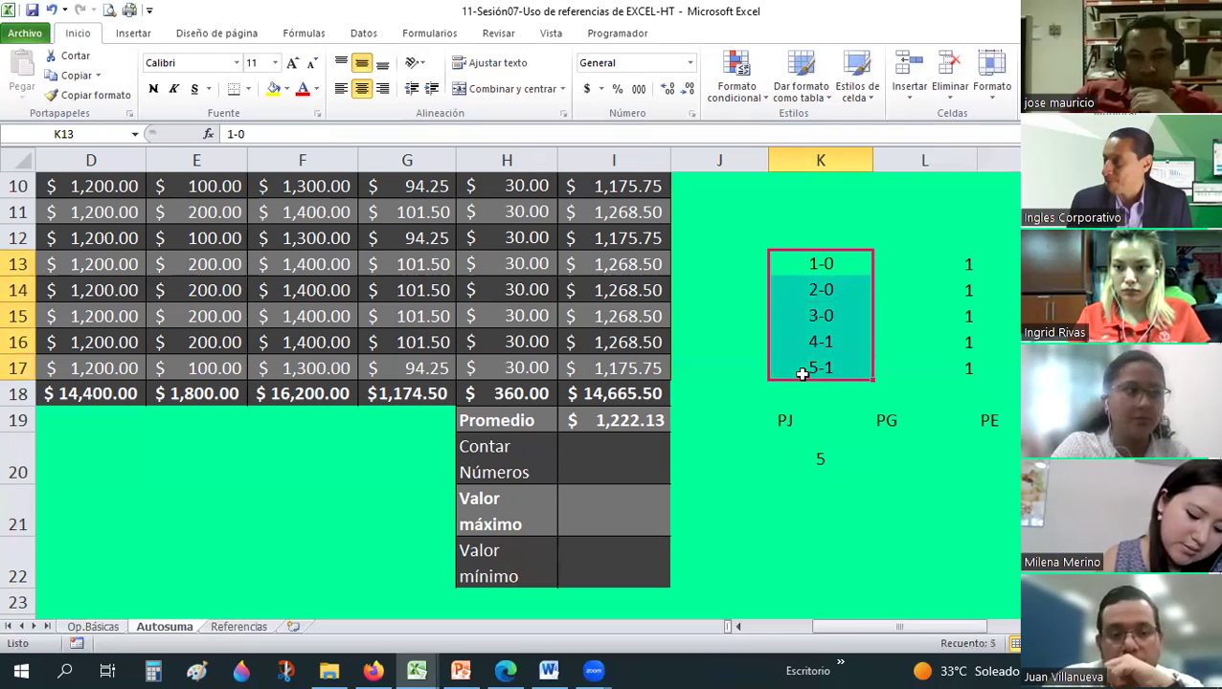
{"action": "left_click", "coordinate": [827, 263]}
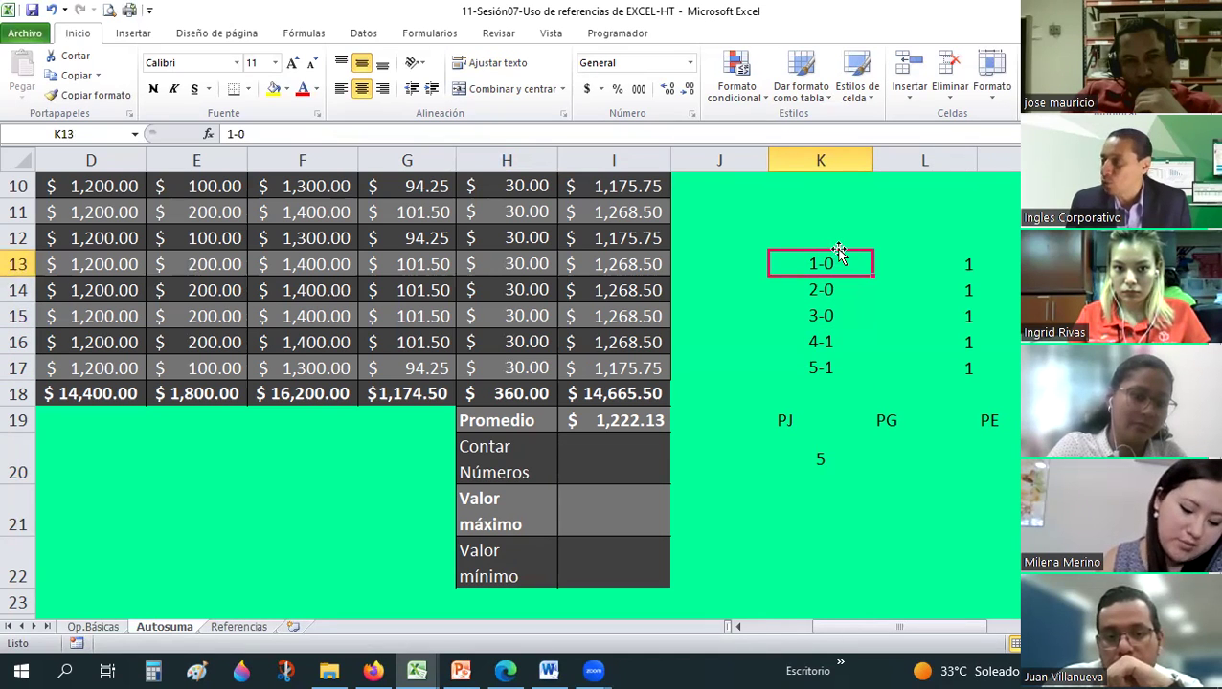
{"action": "key", "text": "Down"}
{"action": "left_click", "coordinate": [689, 62]}
{"action": "left_click", "coordinate": [827, 253]}
{"action": "left_click", "coordinate": [830, 296]}
{"action": "left_click", "coordinate": [821, 315]}
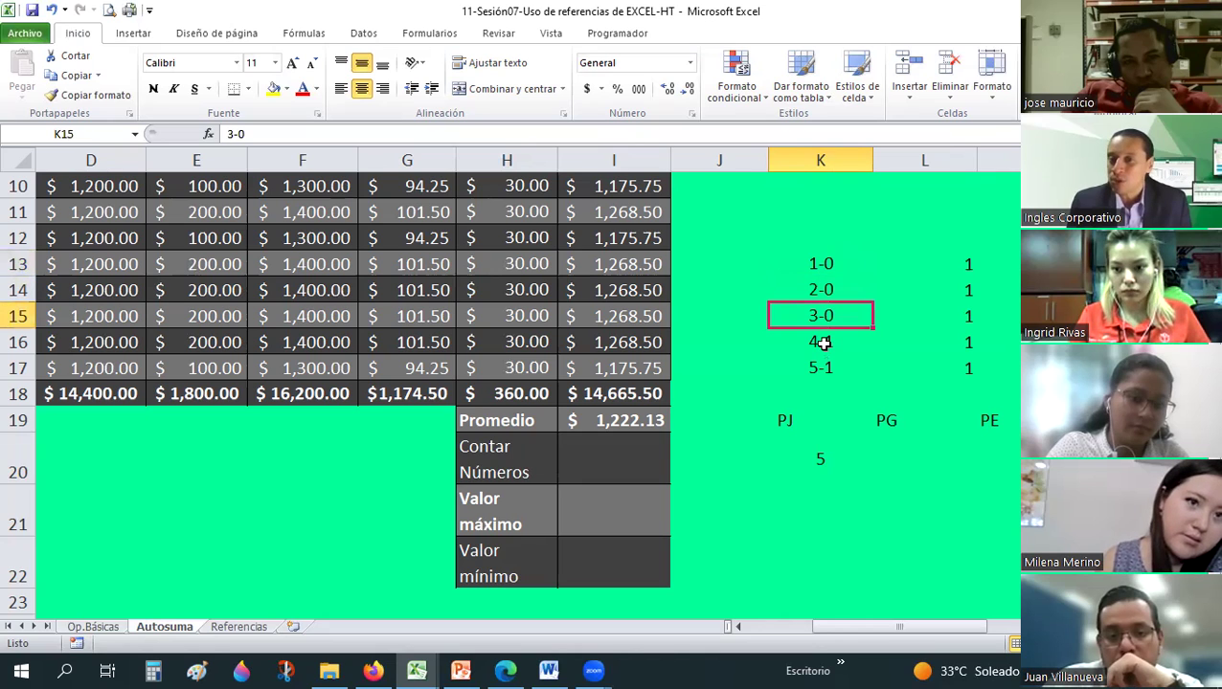
{"action": "left_click", "coordinate": [823, 341]}
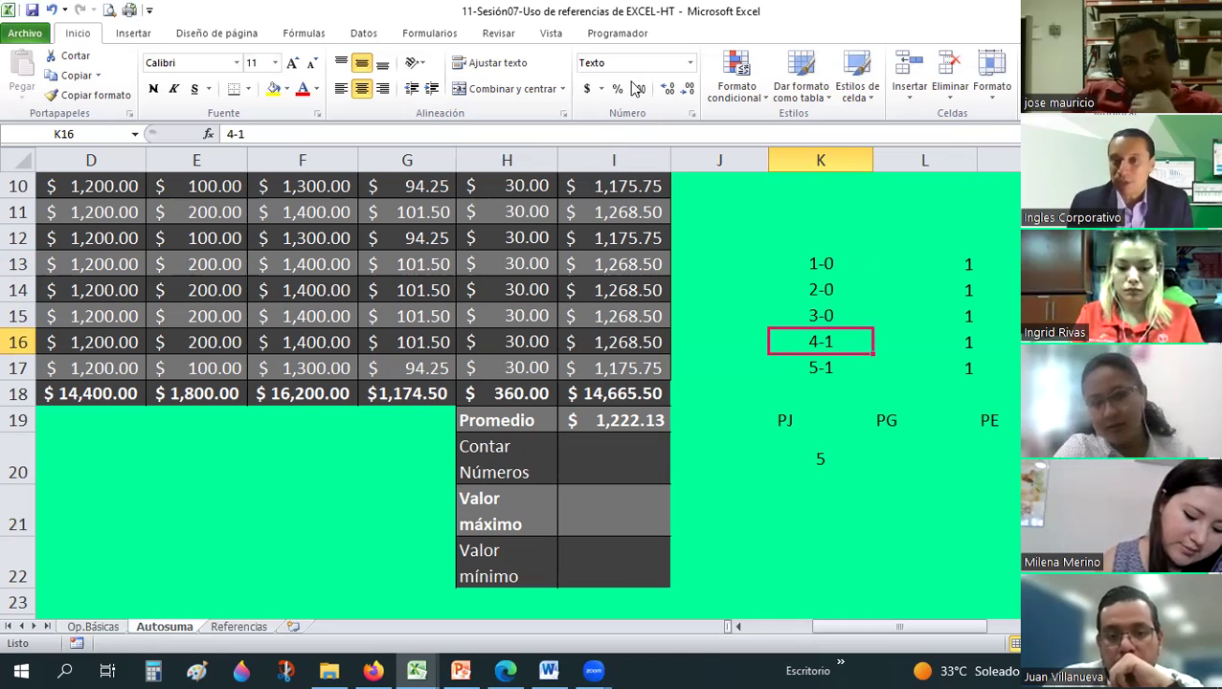
{"action": "left_click", "coordinate": [876, 284]}
{"action": "left_click", "coordinate": [775, 273]}
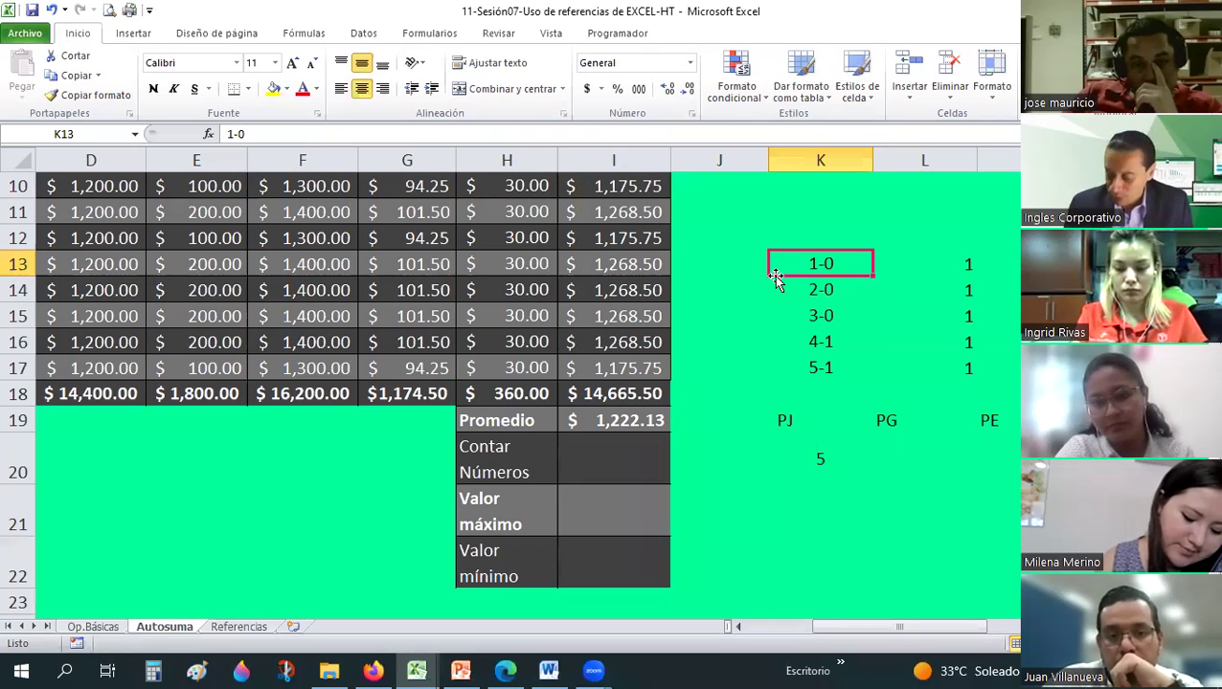
{"action": "type", "text": "1-0"}
{"action": "key", "text": "Return"}
{"action": "left_click", "coordinate": [774, 272]}
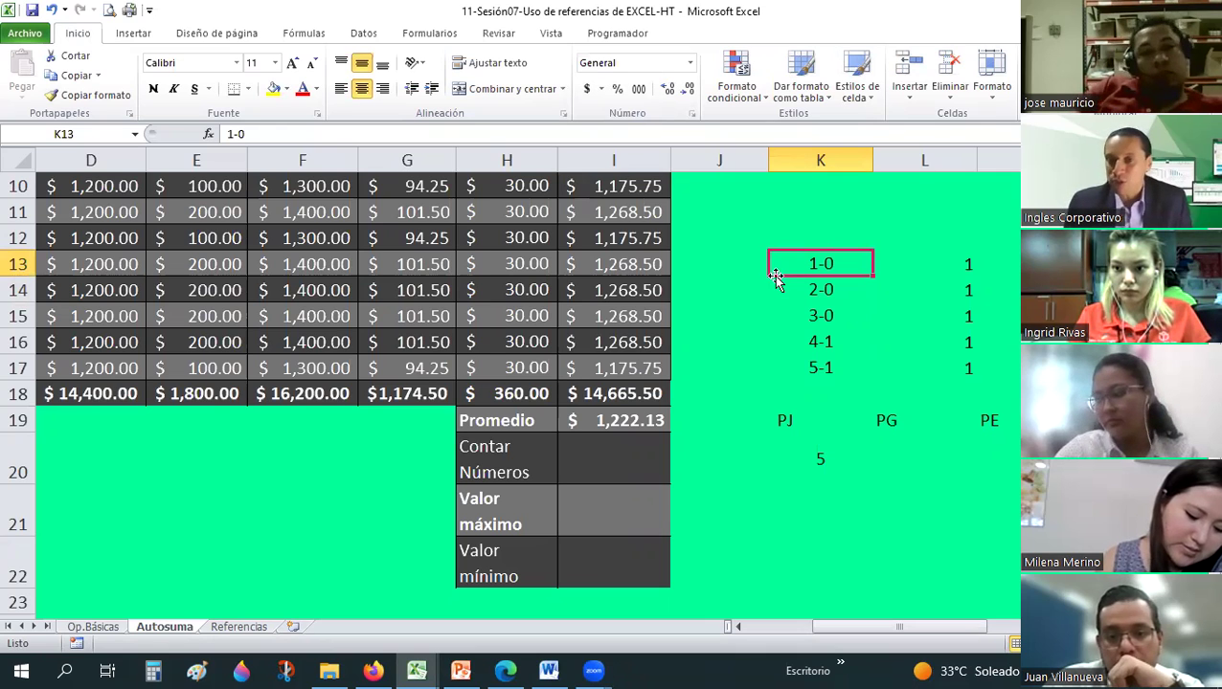
{"action": "left_click_drag", "start_coordinate": [826, 262], "coordinate": [819, 369]}
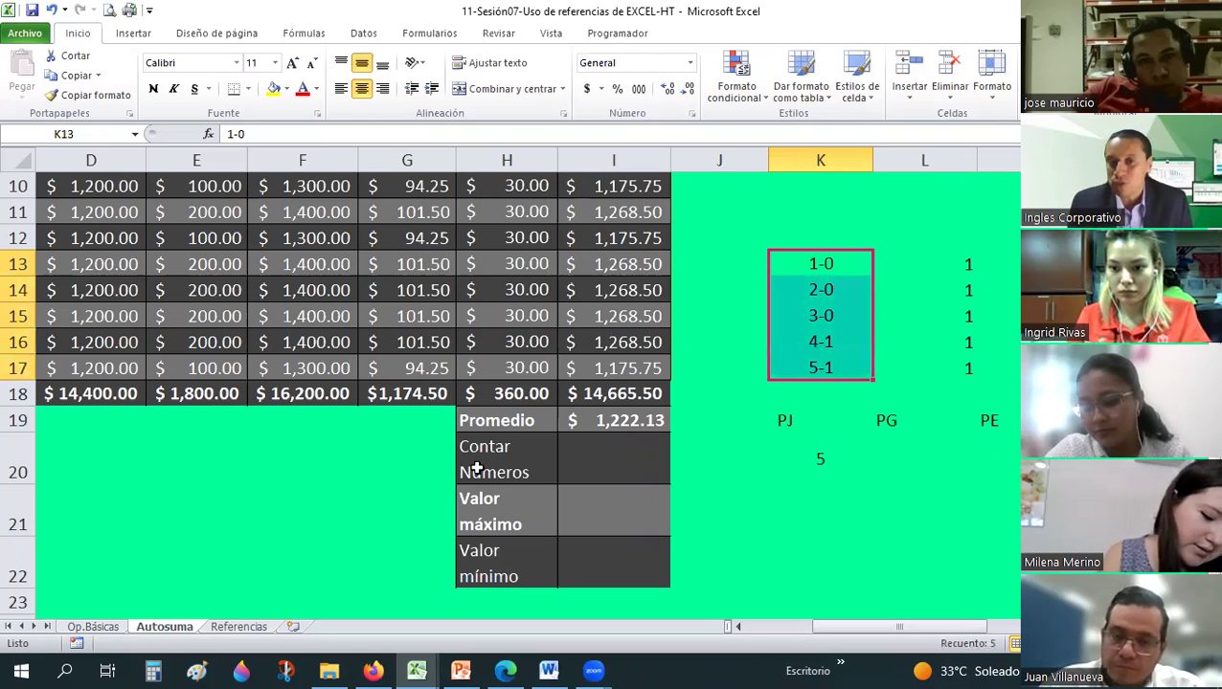
Review the K20 count formula and the SI formulas in L13, L14 and L17.
{"action": "left_click", "coordinate": [838, 464]}
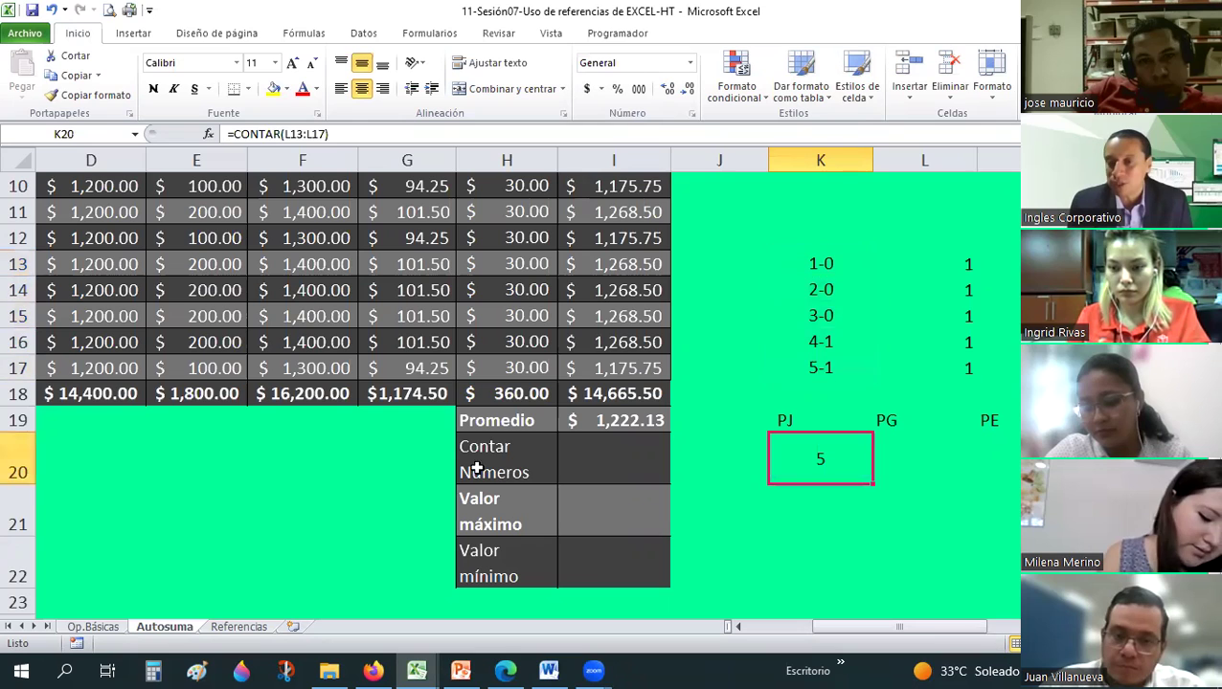
{"action": "left_click", "coordinate": [962, 264]}
{"action": "left_click", "coordinate": [950, 292]}
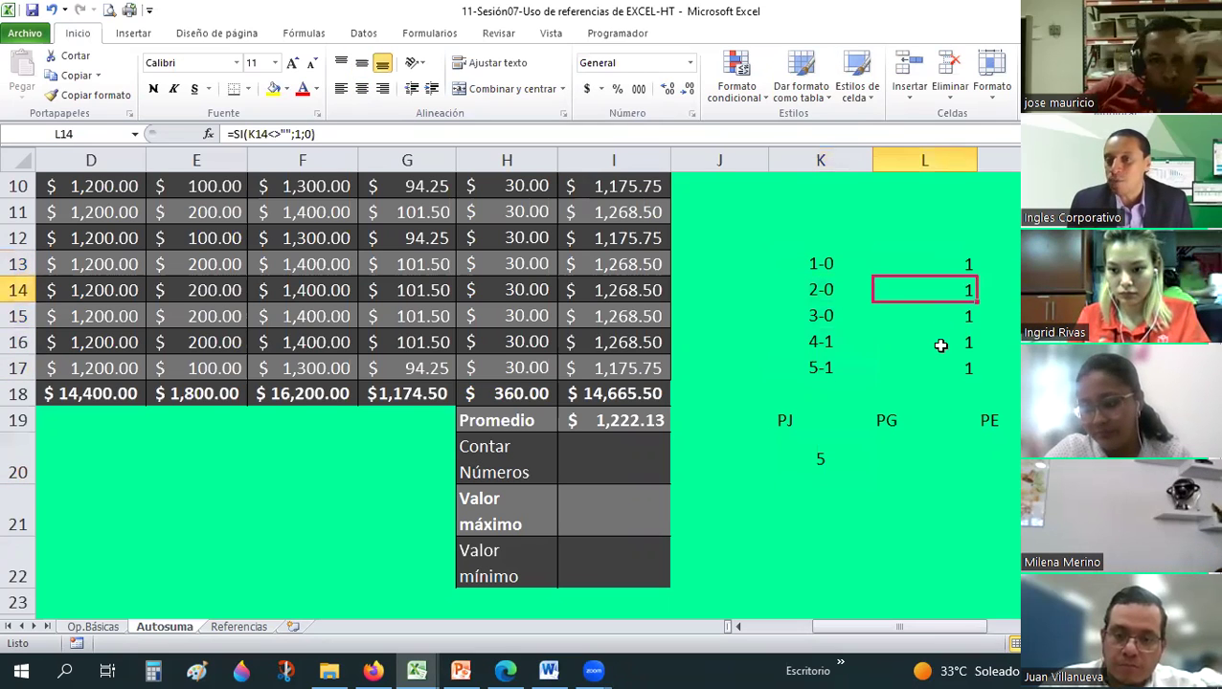
{"action": "left_click", "coordinate": [941, 370]}
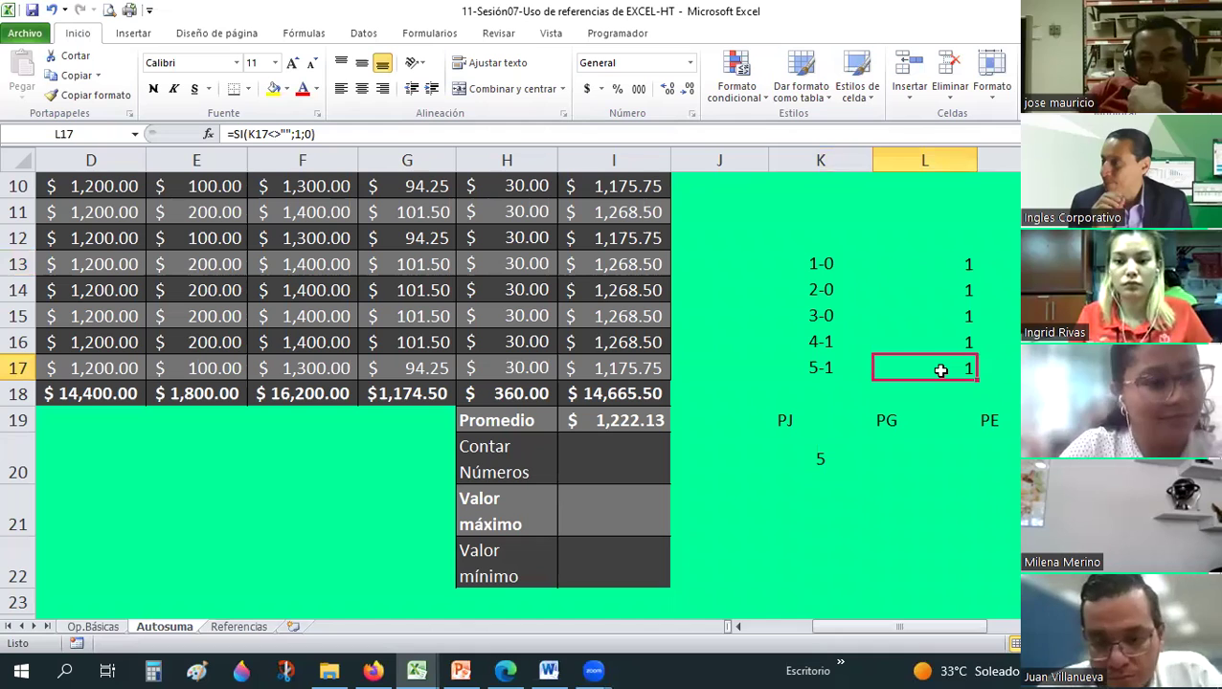
{"action": "left_click", "coordinate": [800, 448]}
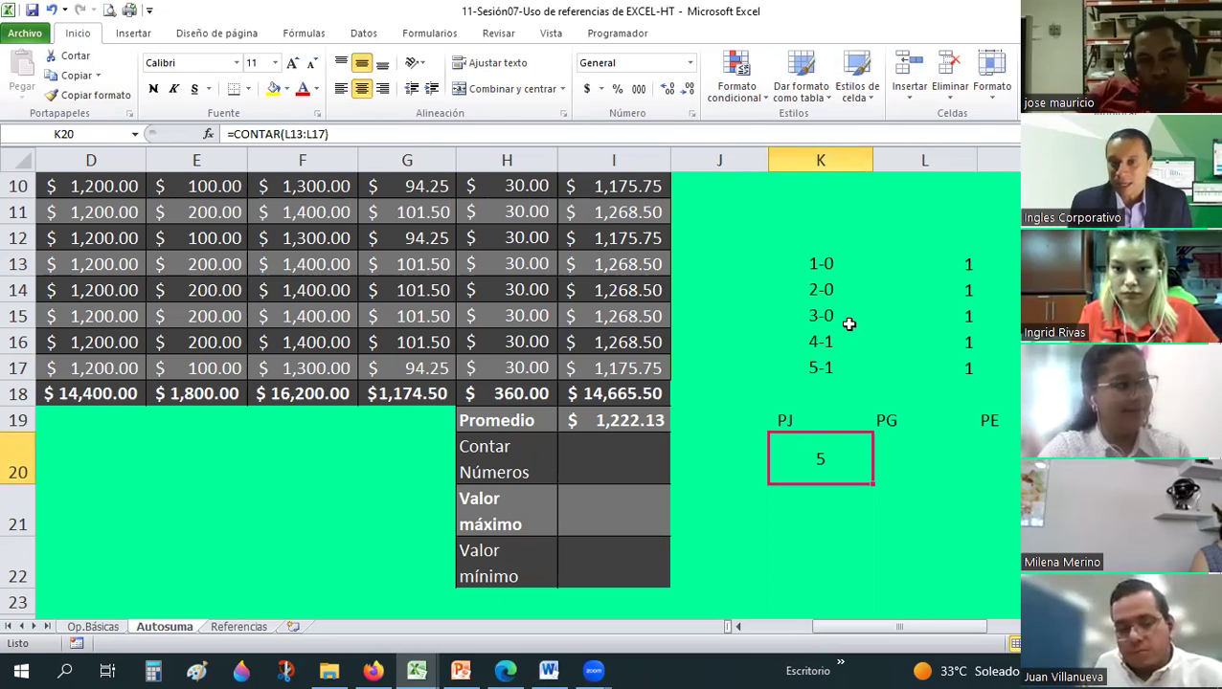
Centre the flag values in L13:L17 horizontally and vertically.
{"action": "left_click", "coordinate": [925, 265]}
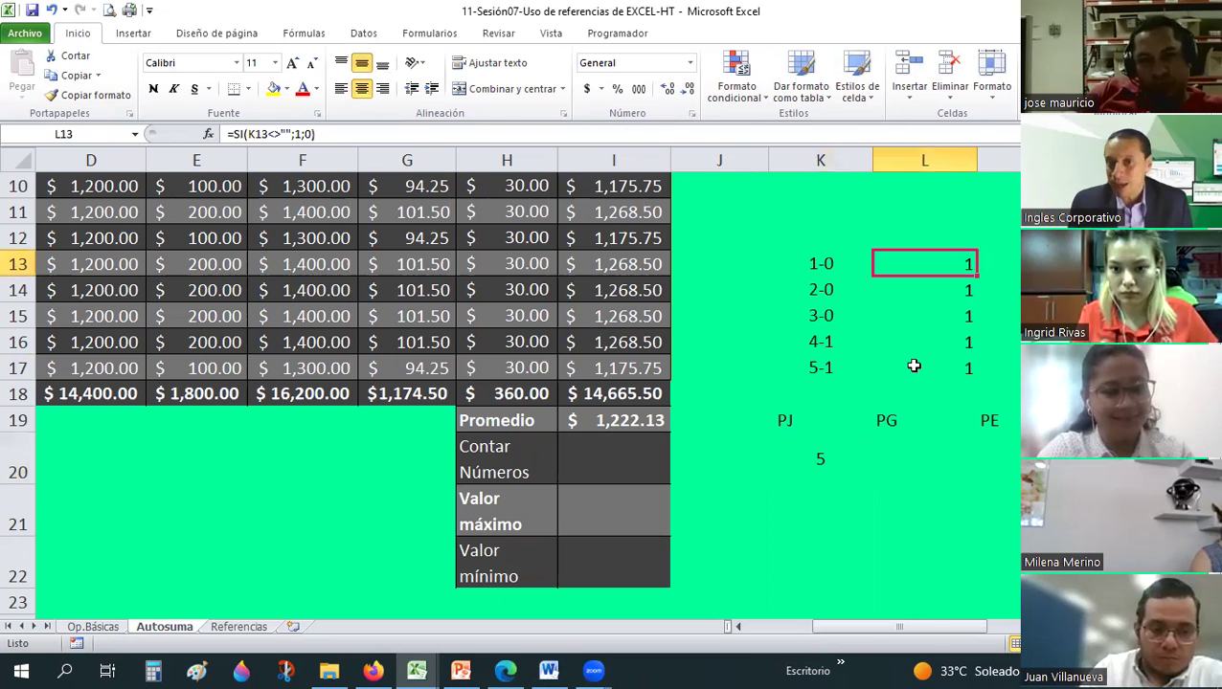
{"action": "left_click", "coordinate": [914, 365], "text": "shift"}
{"action": "left_click", "coordinate": [357, 90]}
{"action": "left_click", "coordinate": [357, 62]}
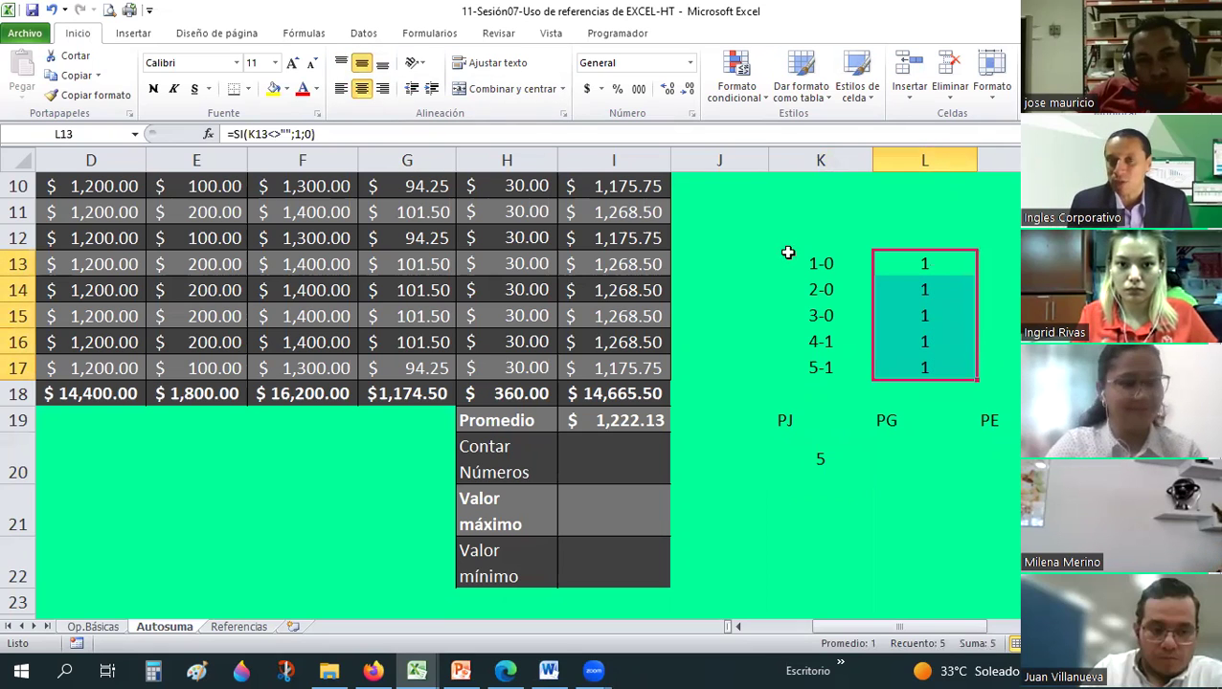
Recheck the K20 count and column L flags, ending on L16 beside 4-1.
{"action": "left_click", "coordinate": [800, 461]}
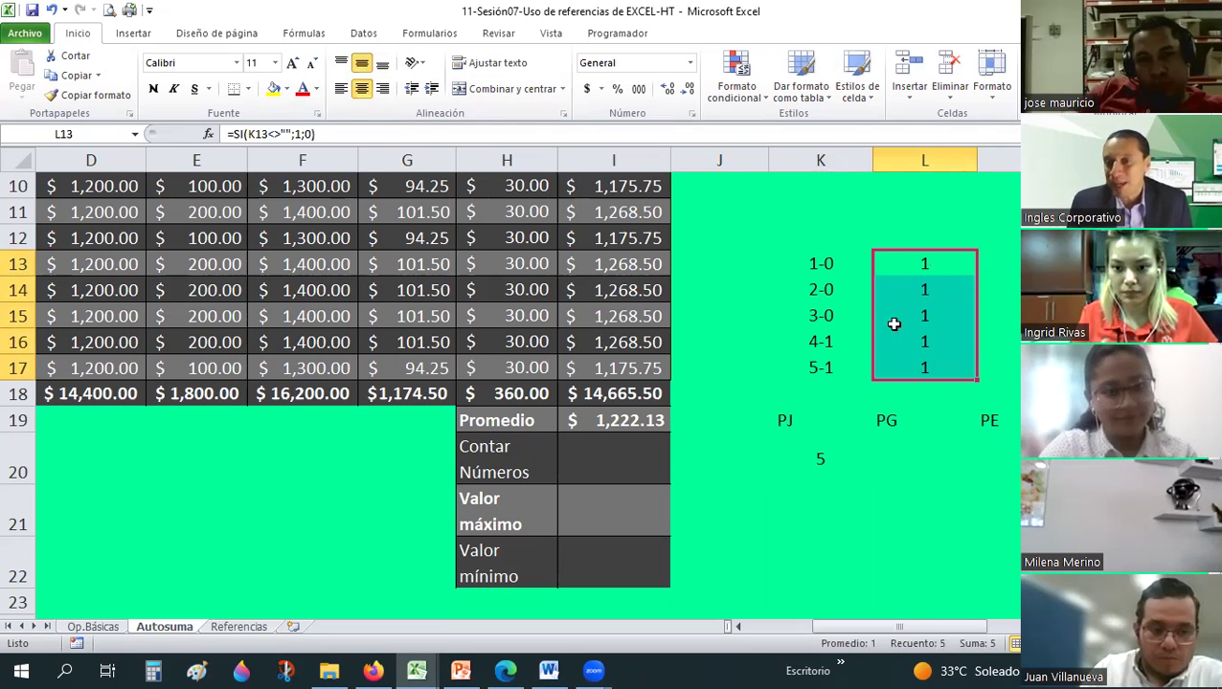
{"action": "left_click", "coordinate": [917, 291]}
{"action": "left_click", "coordinate": [918, 324]}
{"action": "left_click", "coordinate": [924, 370]}
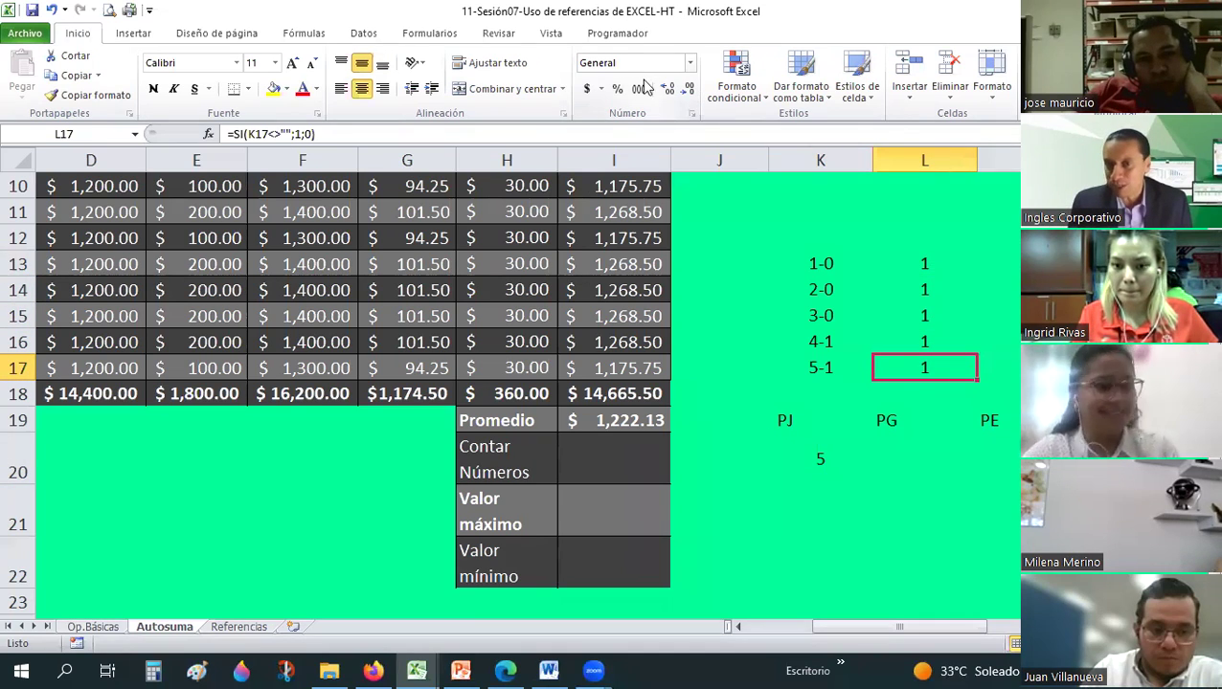
{"action": "left_click", "coordinate": [810, 456]}
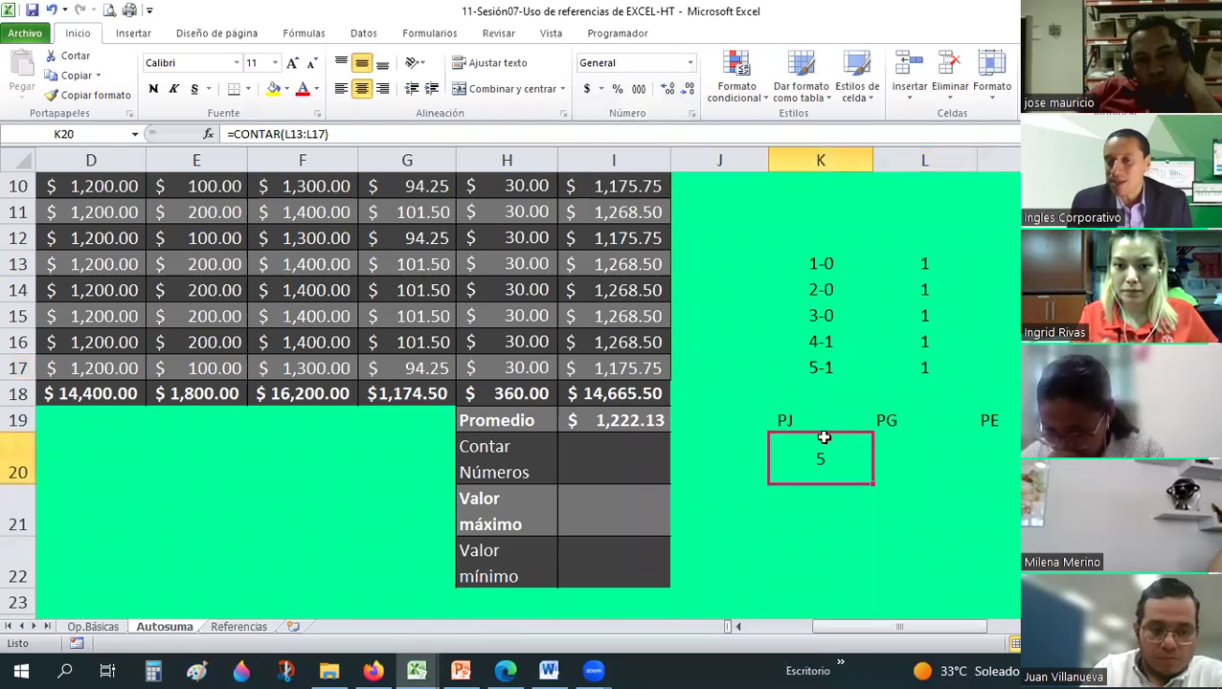
{"action": "left_click", "coordinate": [909, 262]}
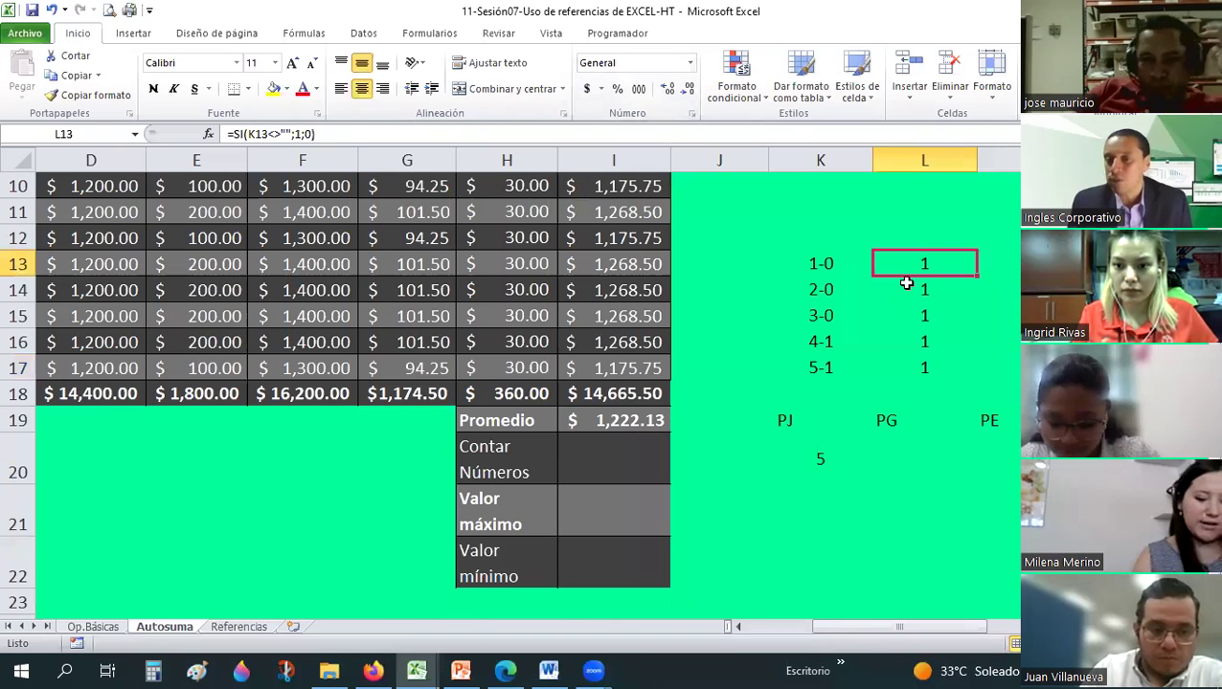
{"action": "left_click", "coordinate": [909, 290]}
{"action": "left_click", "coordinate": [912, 342]}
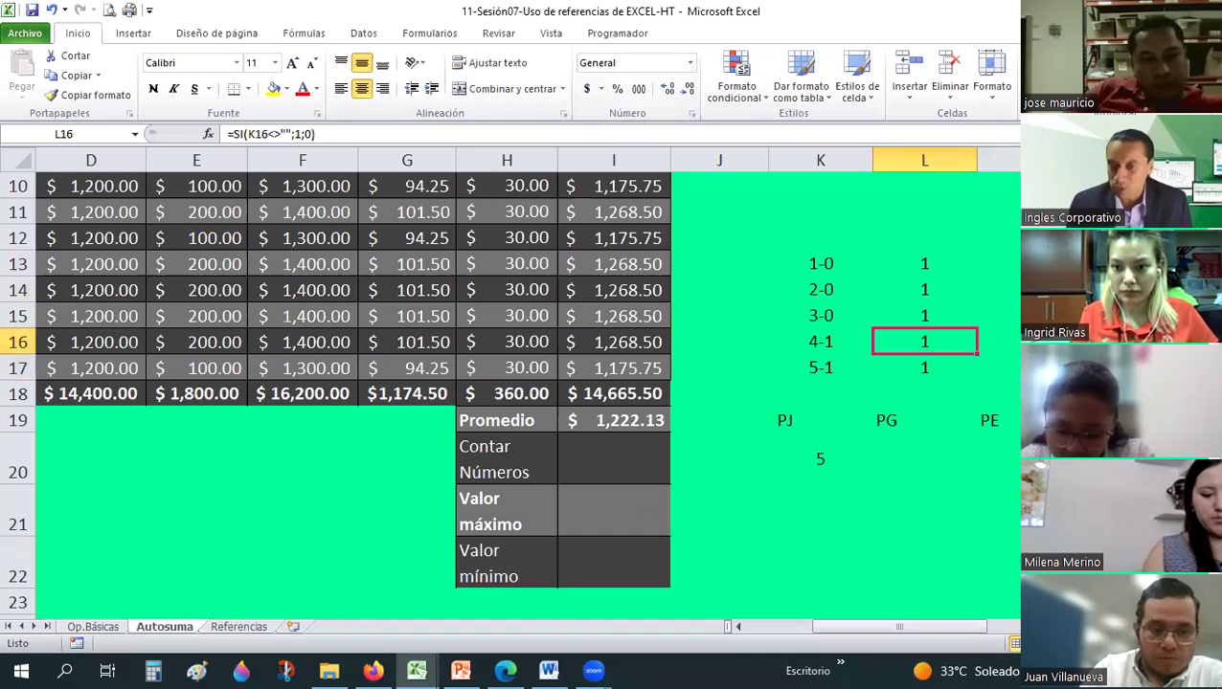
Replace L16's flag with the text hola, so the PJ count in K20 drops to 4.
{"action": "key", "text": "Delete"}
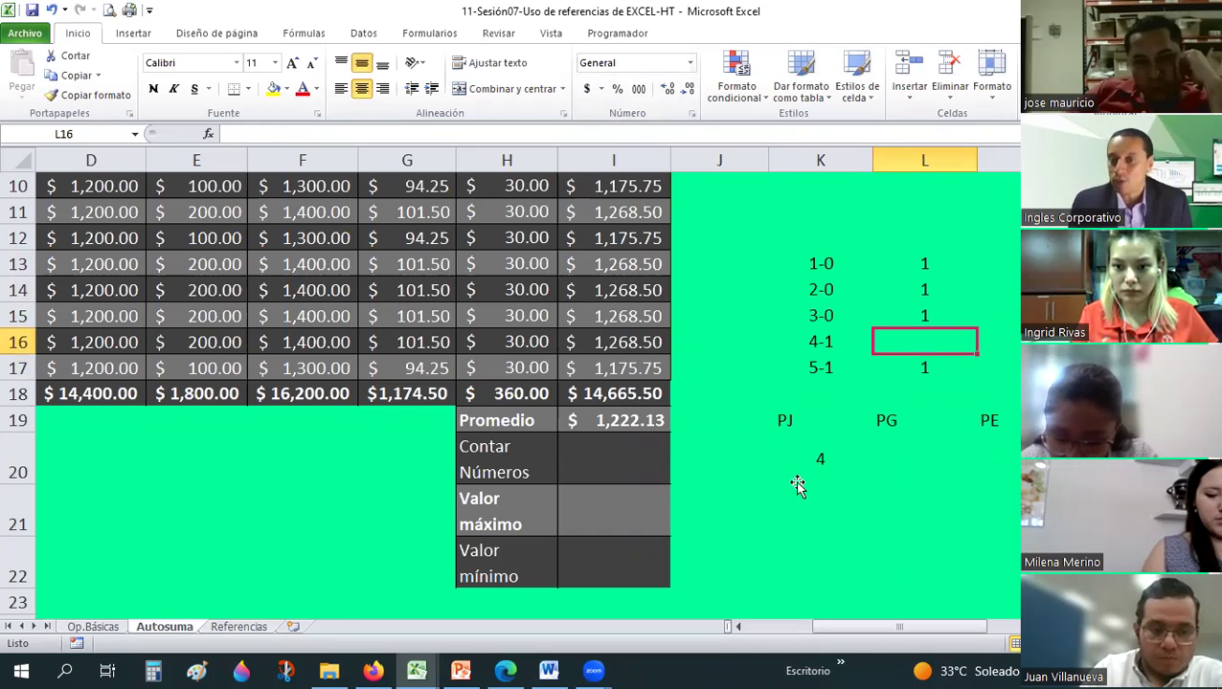
{"action": "left_click", "coordinate": [823, 469]}
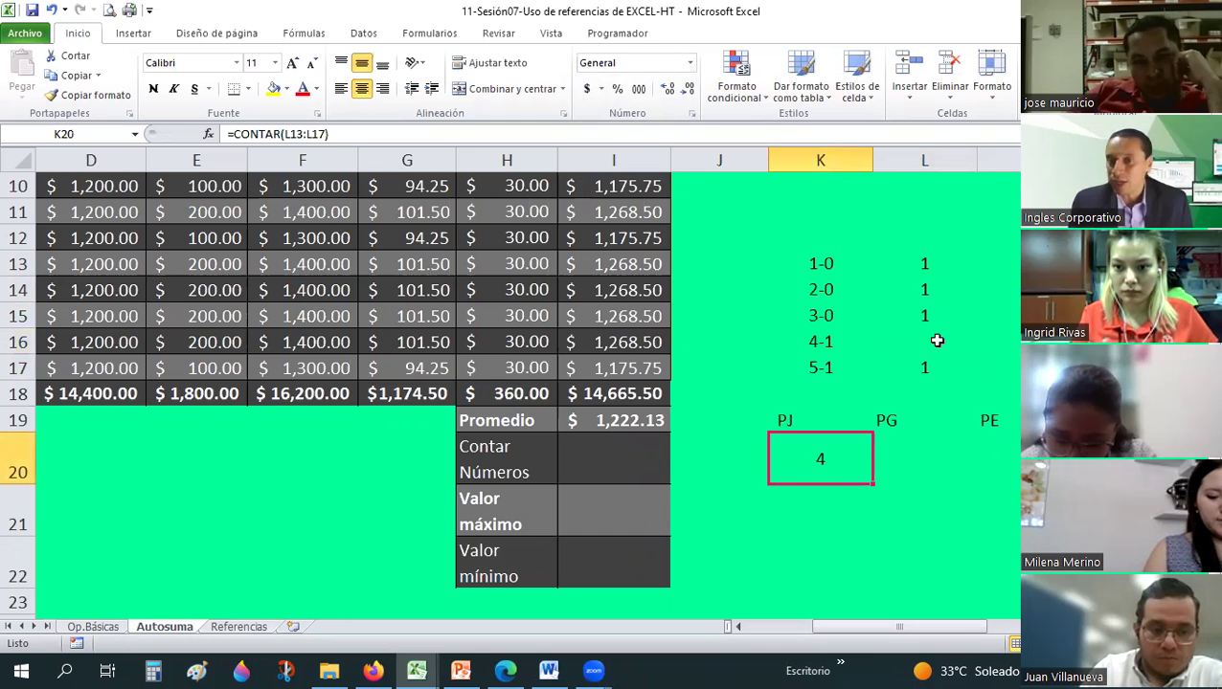
{"action": "left_click", "coordinate": [936, 341]}
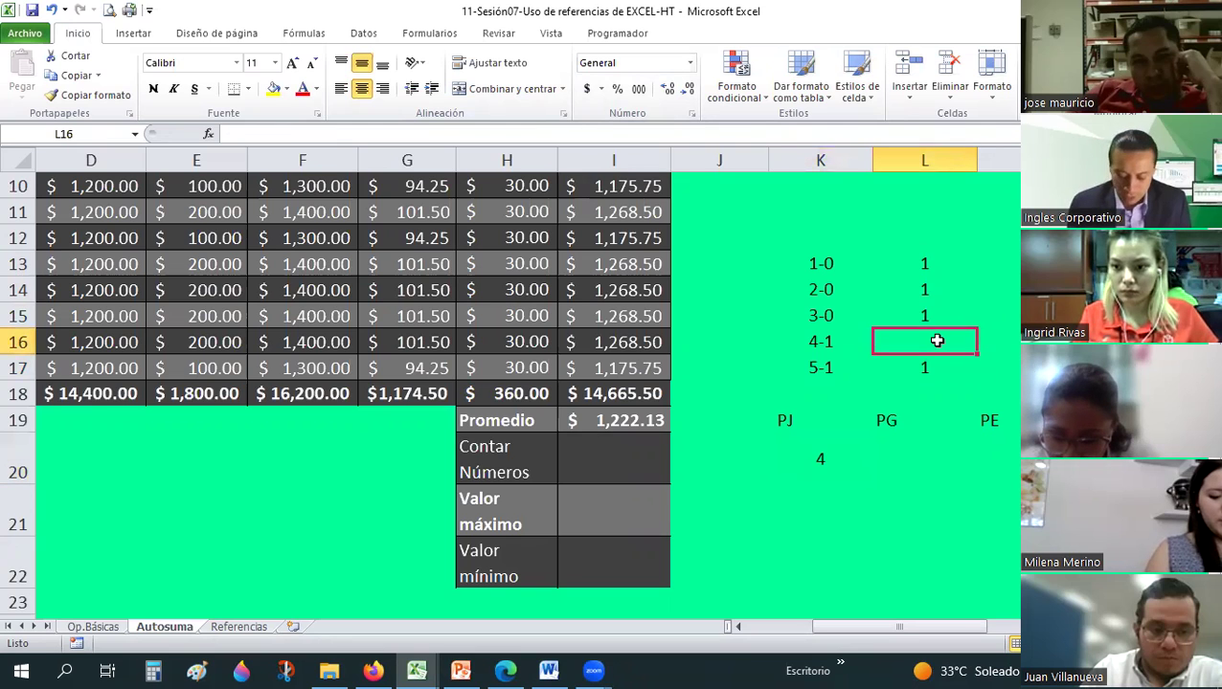
{"action": "type", "text": "hola"}
{"action": "key", "text": "Return"}
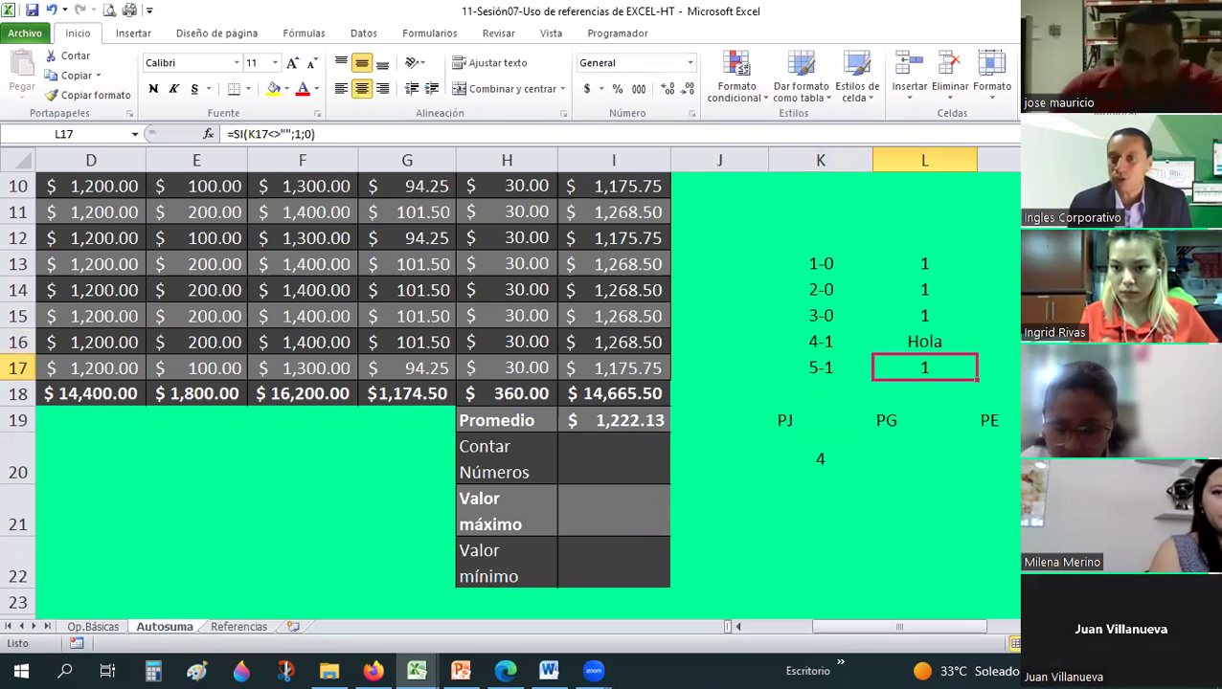
{"action": "left_click", "coordinate": [936, 341]}
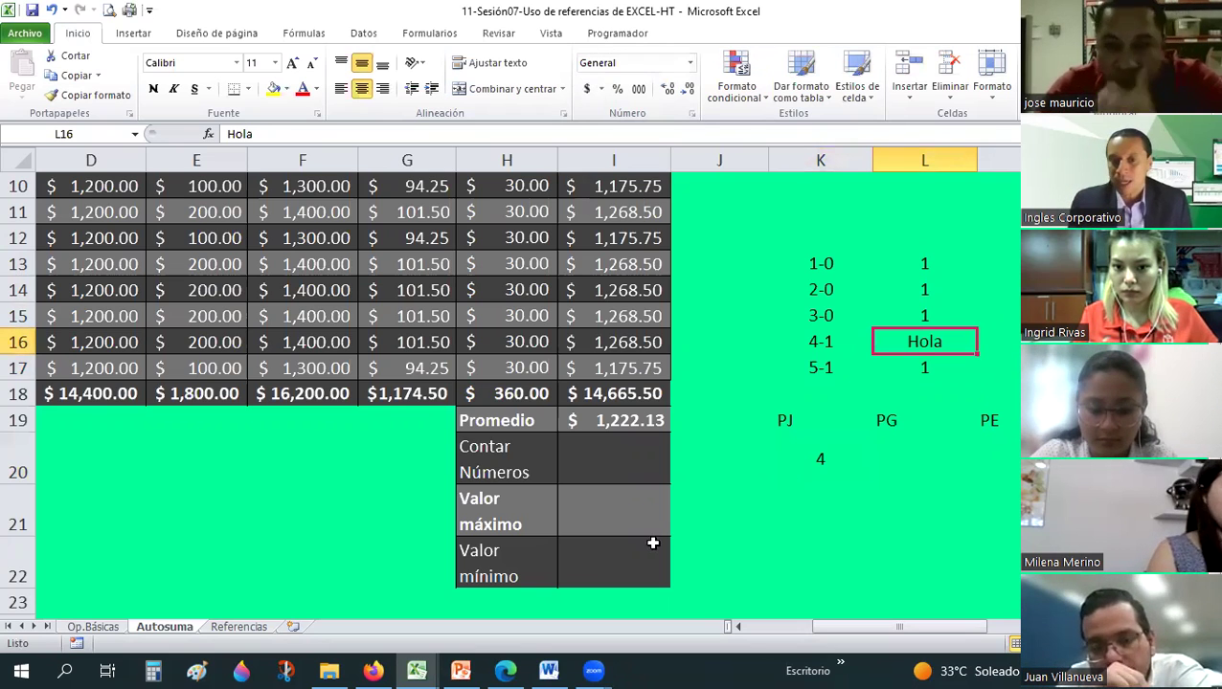
{"action": "left_click", "coordinate": [588, 467]}
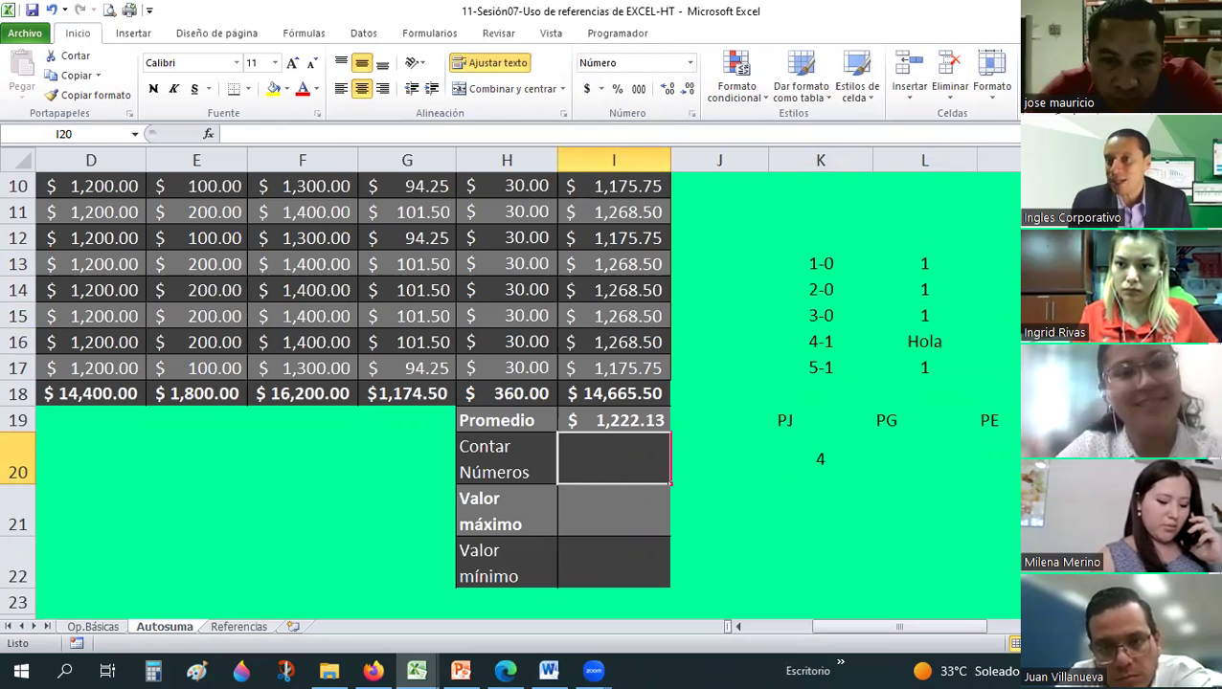
Enter =CONTAR(I6:I17) in I20 to count the 12 salary values.
{"action": "type", "text": "=CONTAR("}
{"action": "left_click_drag", "start_coordinate": [614, 421], "coordinate": [619, 291]}
{"action": "type", "text": ")"}
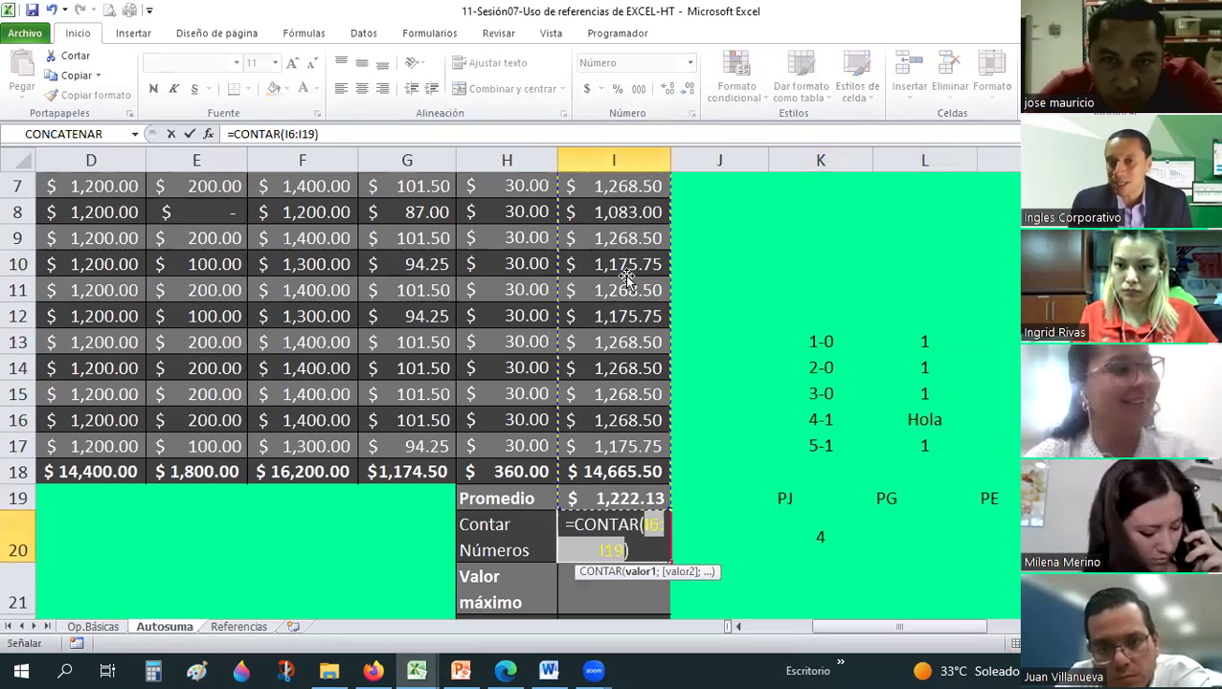
{"action": "scroll", "coordinate": [620, 290], "scroll_direction": "up", "scroll_amount": 3}
{"action": "left_click_drag", "start_coordinate": [627, 216], "coordinate": [613, 586]}
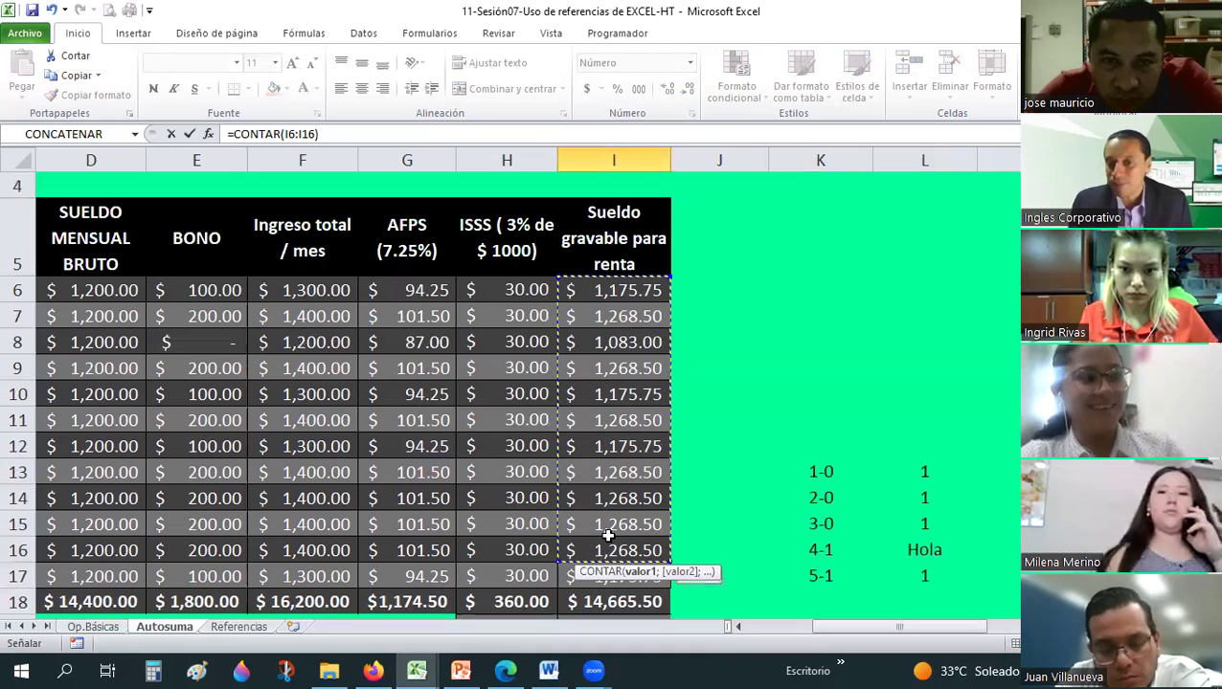
{"action": "scroll", "coordinate": [860, 433], "scroll_direction": "down", "scroll_amount": 3}
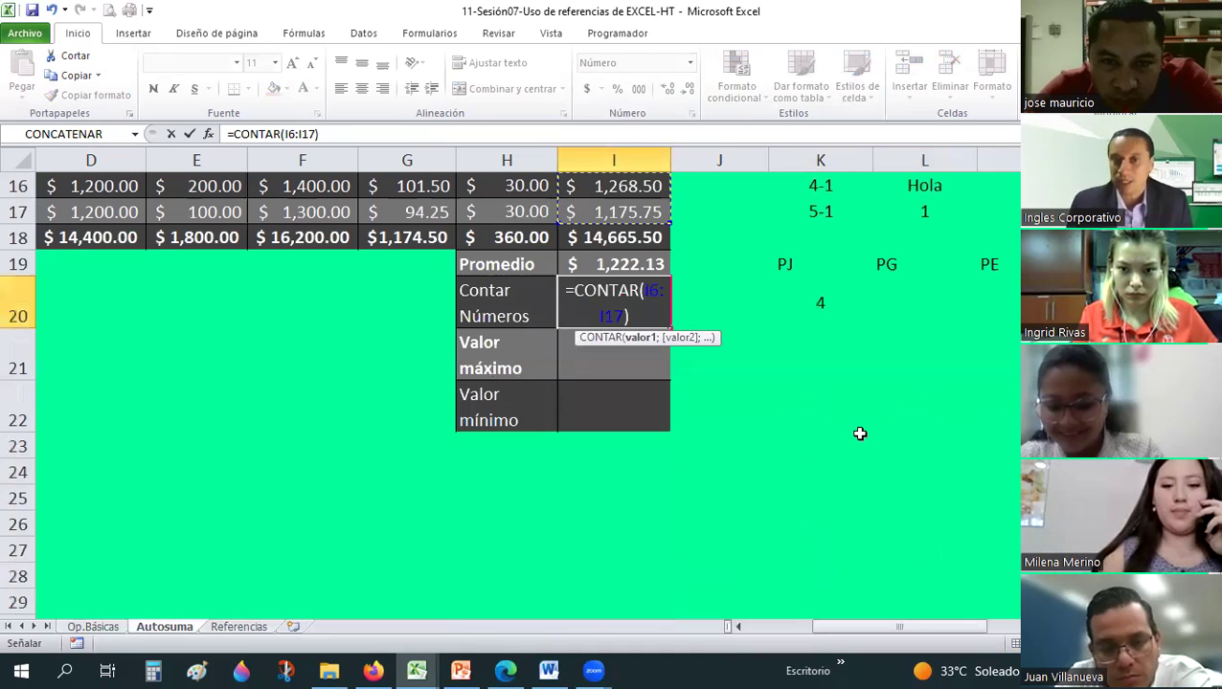
{"action": "key", "text": "Return"}
{"action": "scroll", "coordinate": [633, 395], "scroll_direction": "up", "scroll_amount": 5}
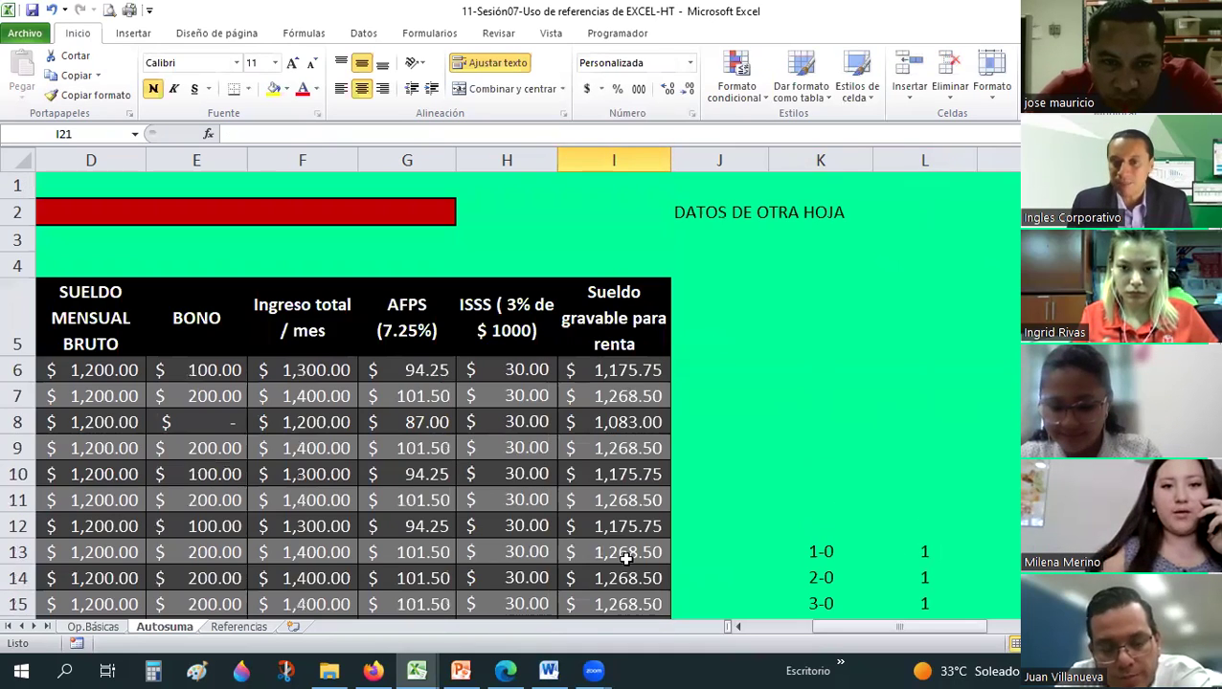
{"action": "left_click_drag", "start_coordinate": [614, 369], "coordinate": [623, 578]}
{"action": "scroll", "coordinate": [616, 458], "scroll_direction": "down", "scroll_amount": 3}
{"action": "key", "text": "ctrl+z"}
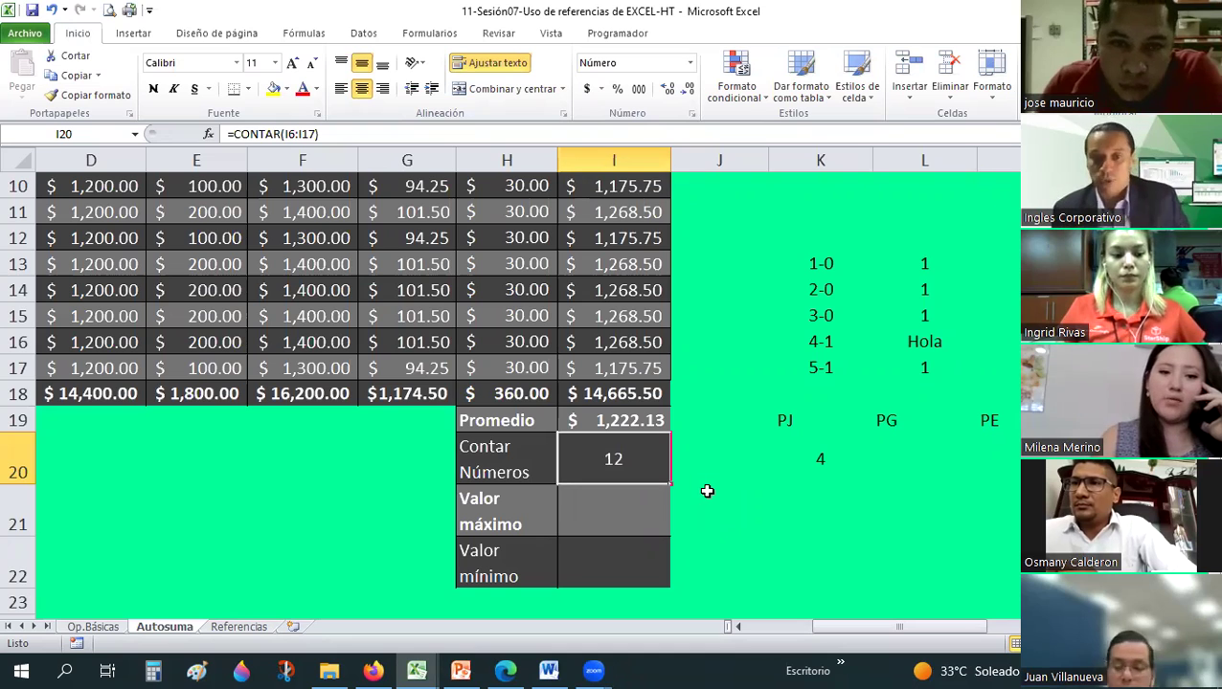
{"action": "left_click", "coordinate": [634, 514]}
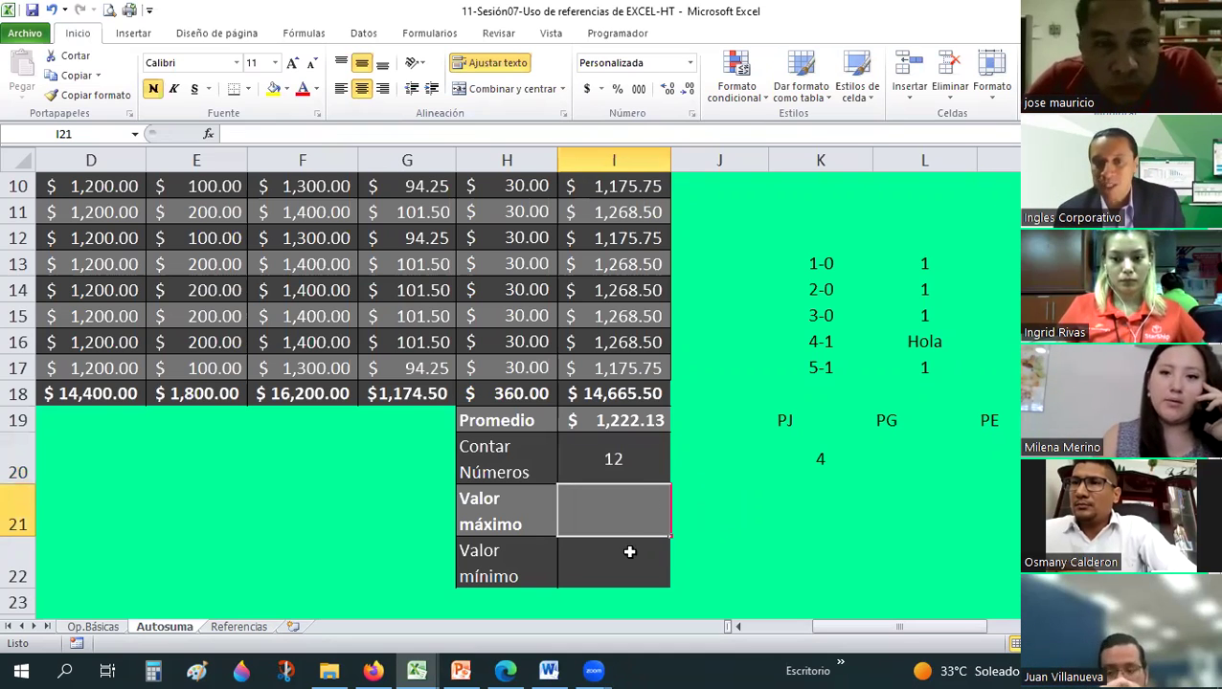
{"action": "scroll", "coordinate": [629, 552], "scroll_direction": "up", "scroll_amount": 1}
{"action": "scroll", "coordinate": [635, 527], "scroll_direction": "up", "scroll_amount": 1}
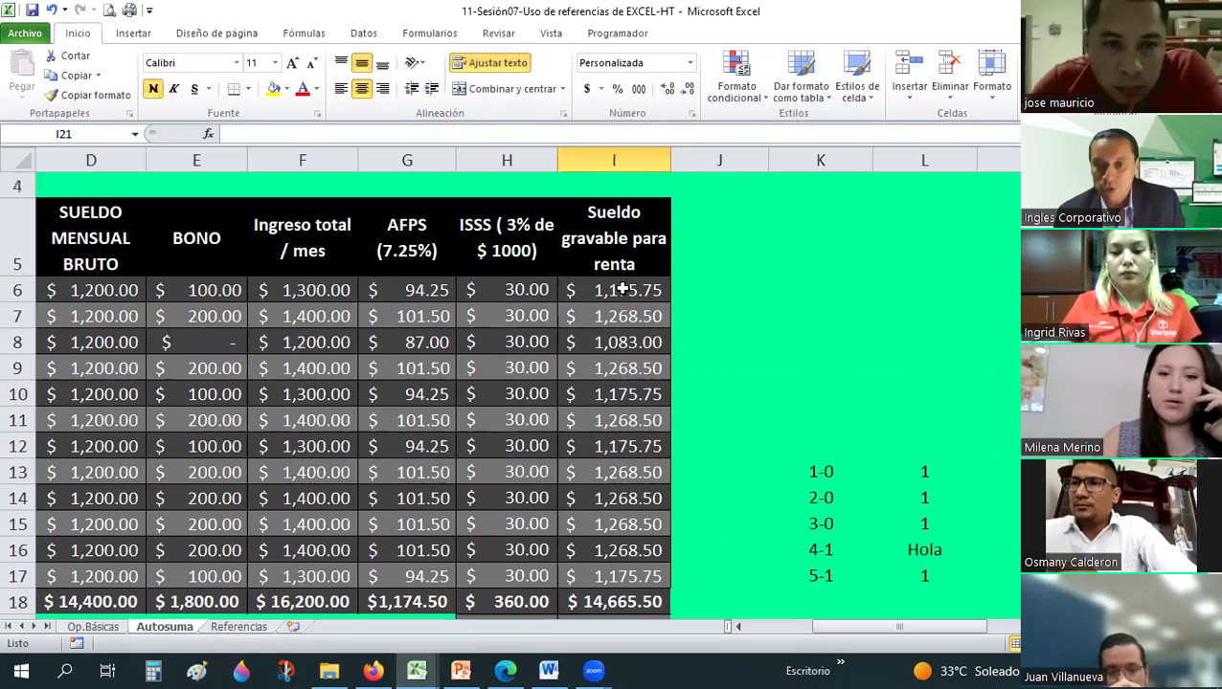
{"action": "left_click_drag", "start_coordinate": [621, 289], "coordinate": [623, 575]}
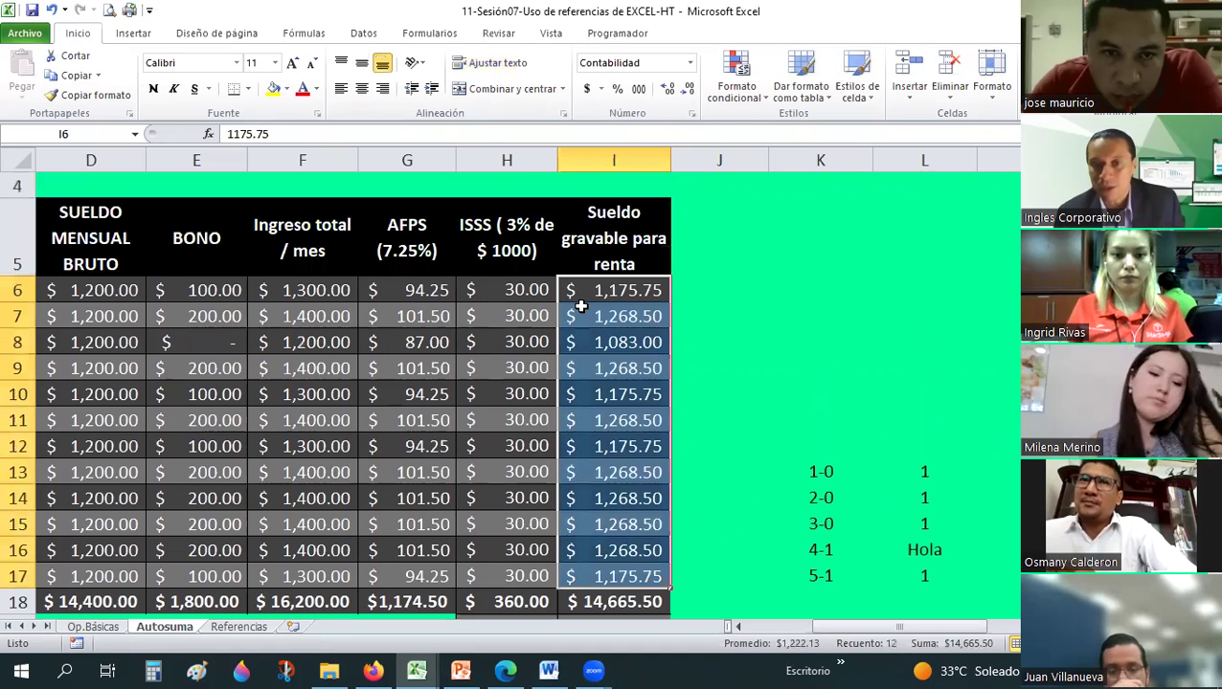
{"action": "scroll", "coordinate": [582, 307], "scroll_direction": "down", "scroll_amount": 1}
{"action": "left_click", "coordinate": [579, 588]}
{"action": "scroll", "coordinate": [755, 309], "scroll_direction": "up", "scroll_amount": 1}
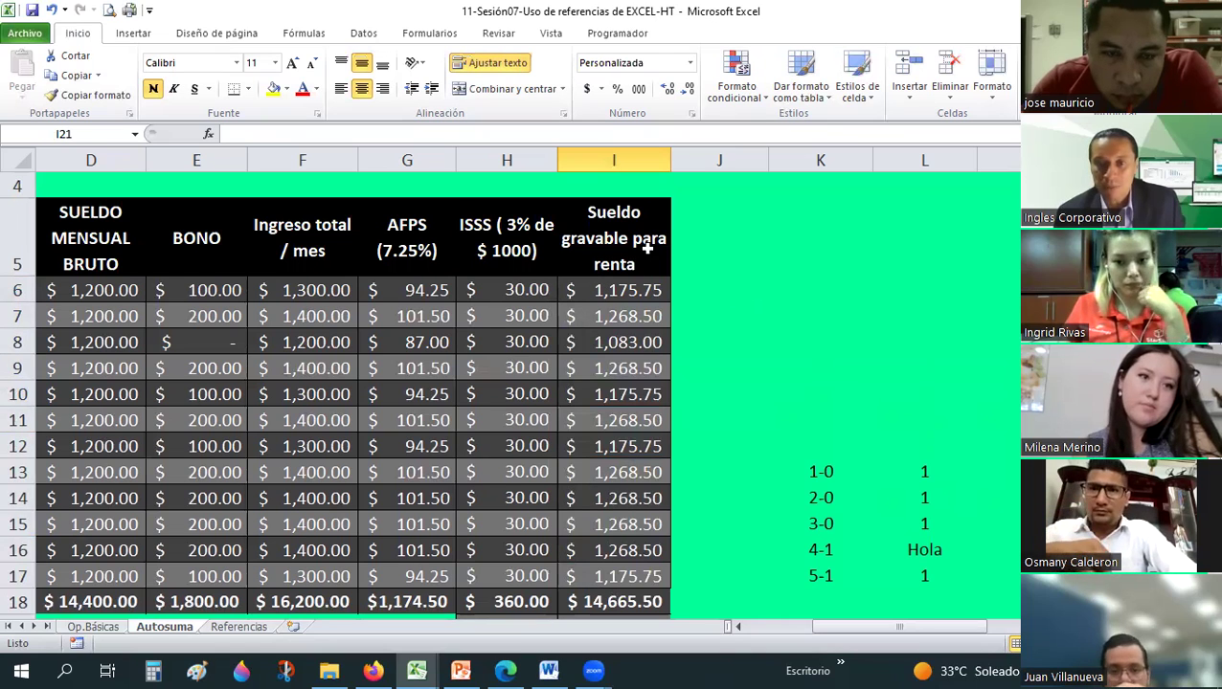
Complete =MAX(I6:I17) in I21 over the salary values.
{"action": "scroll", "coordinate": [652, 250], "scroll_direction": "down", "scroll_amount": 1}
{"action": "scroll", "coordinate": [665, 479], "scroll_direction": "up", "scroll_amount": 1}
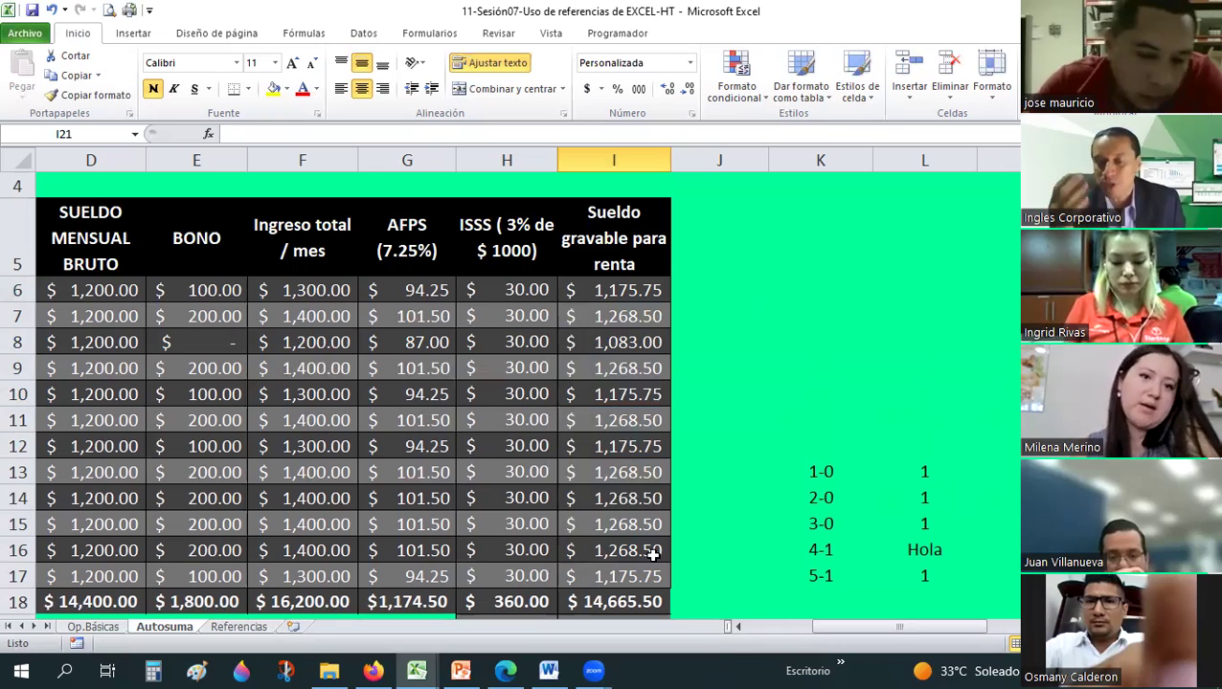
{"action": "scroll", "coordinate": [654, 533], "scroll_direction": "down", "scroll_amount": 2}
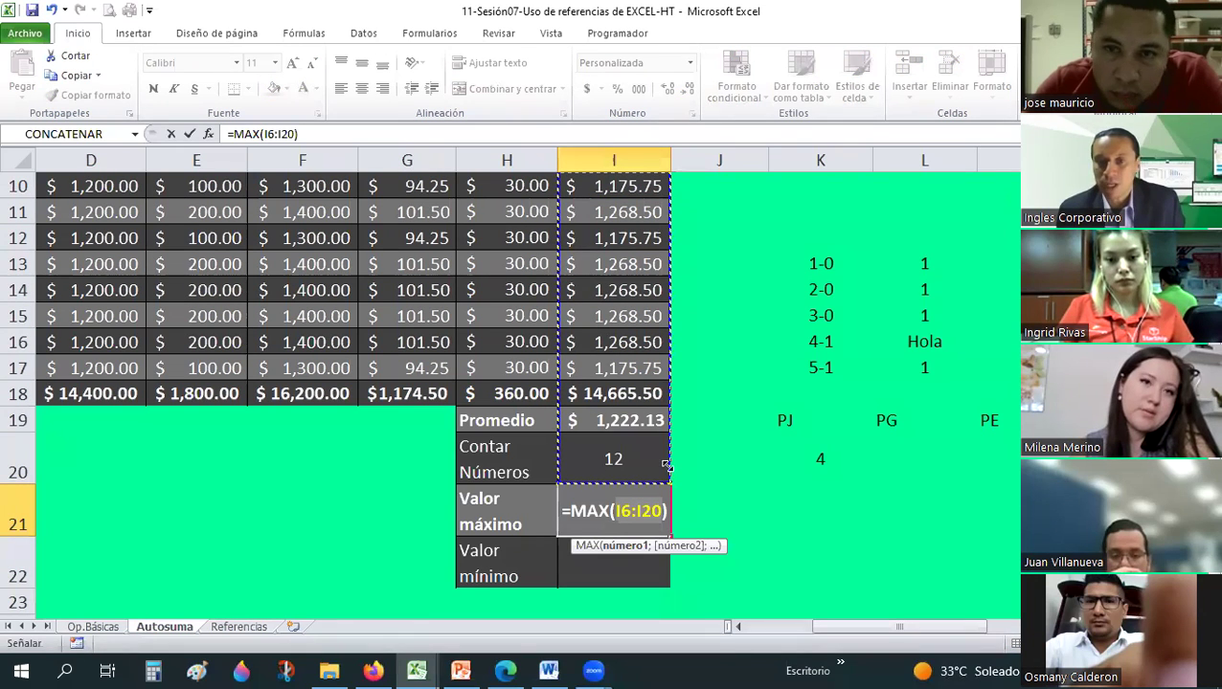
{"action": "left_click_drag", "start_coordinate": [667, 483], "coordinate": [664, 369]}
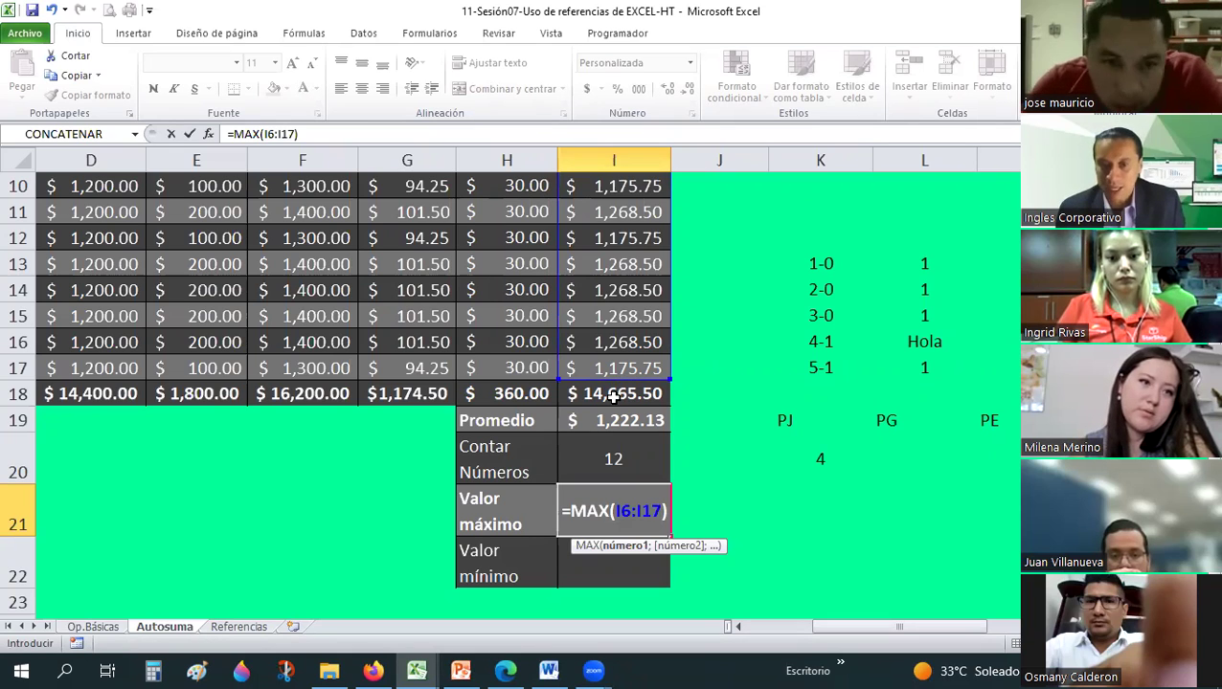
{"action": "key", "text": "Return"}
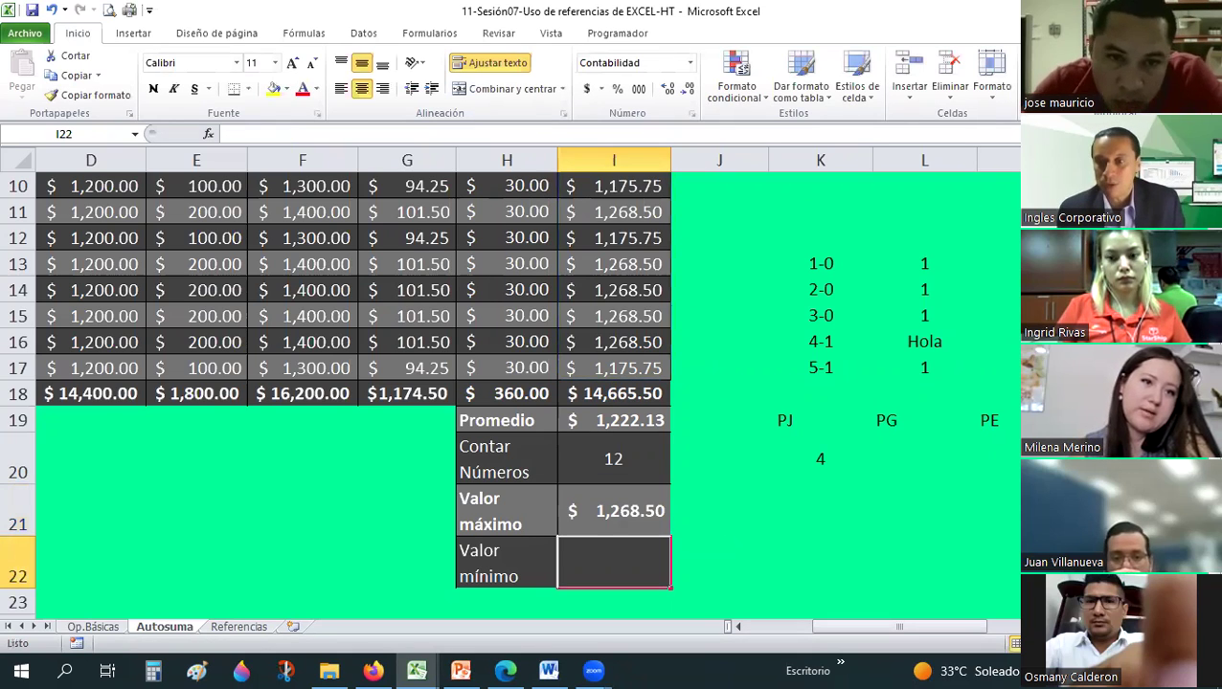
Insert an AutoSum Min formula in I22, correct its range end, and verify I21 and I22.
{"action": "left_click", "coordinate": [1063, 221]}
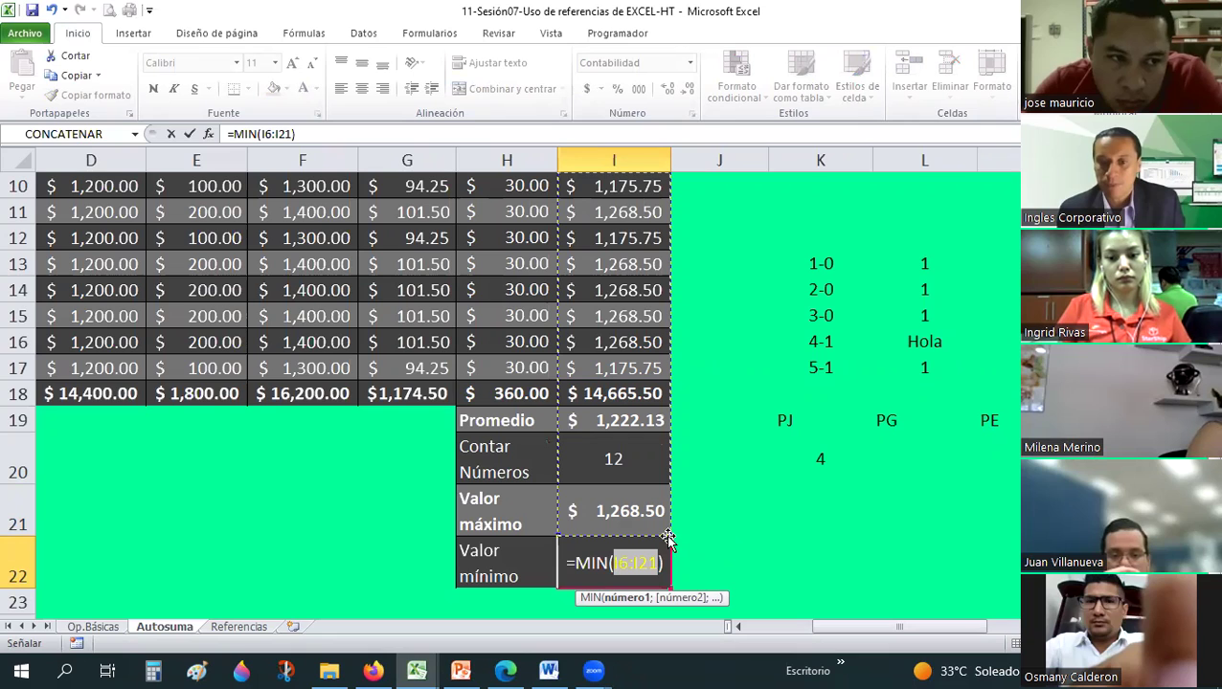
{"action": "left_click", "coordinate": [649, 563]}
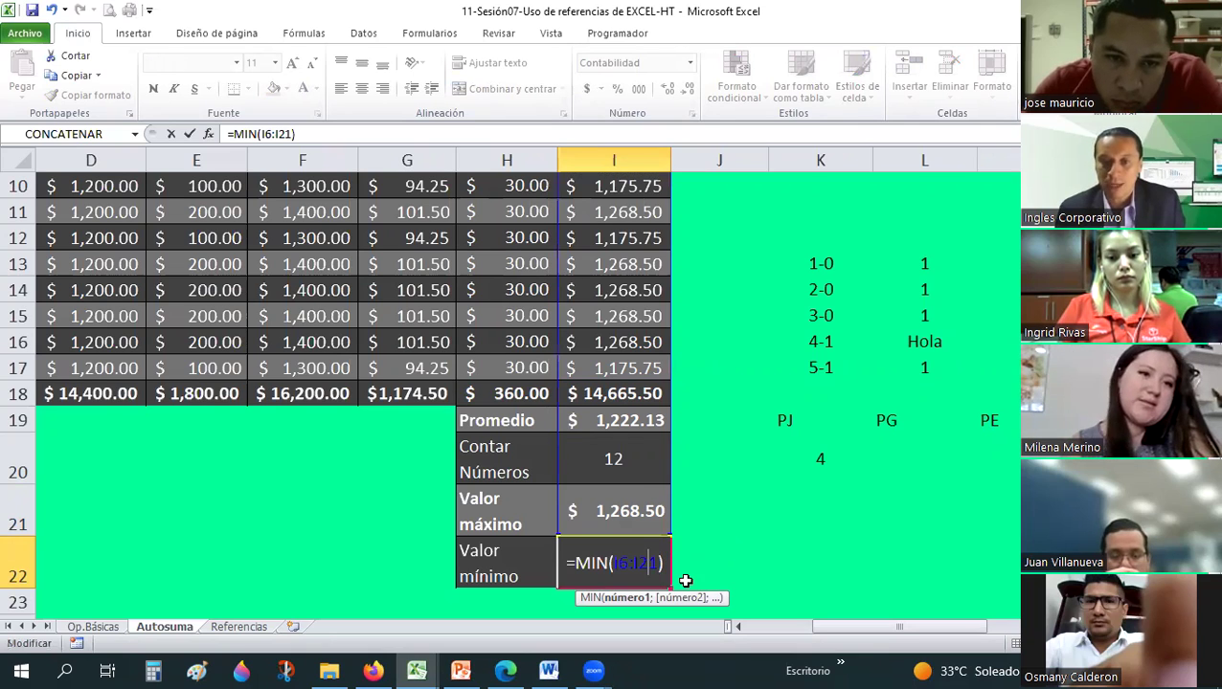
{"action": "key", "text": "BackSpace"}
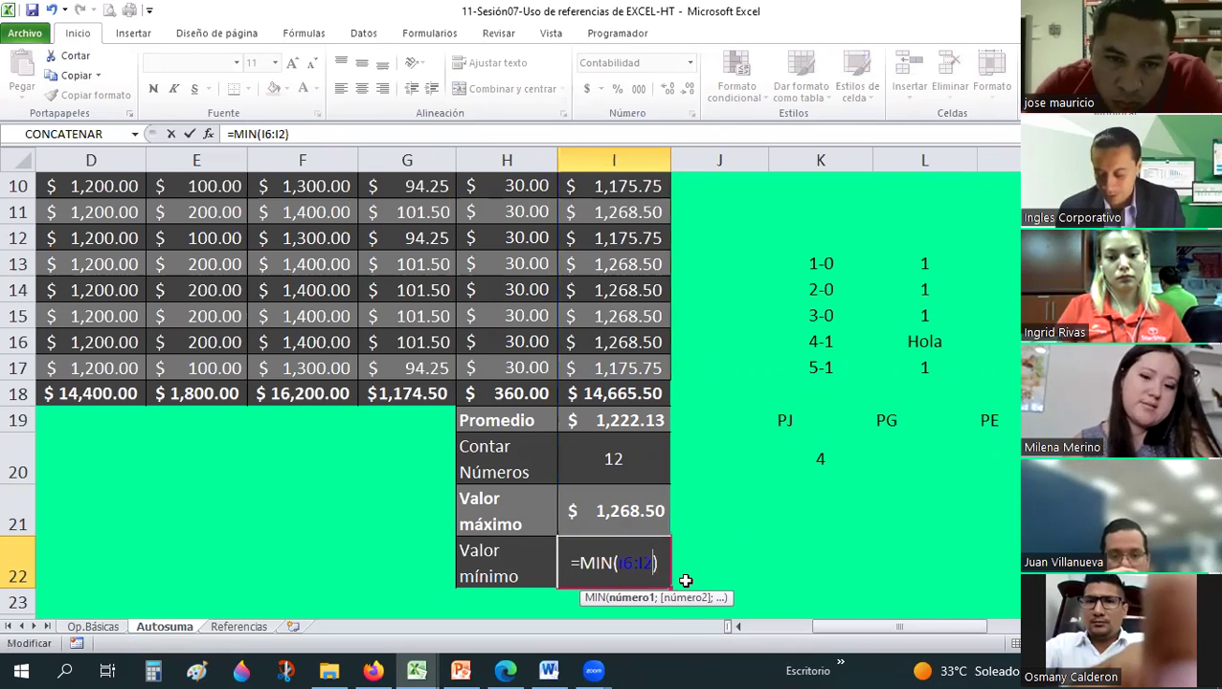
{"action": "key", "text": "BackSpace"}
{"action": "type", "text": "21"}
{"action": "key", "text": "Return"}
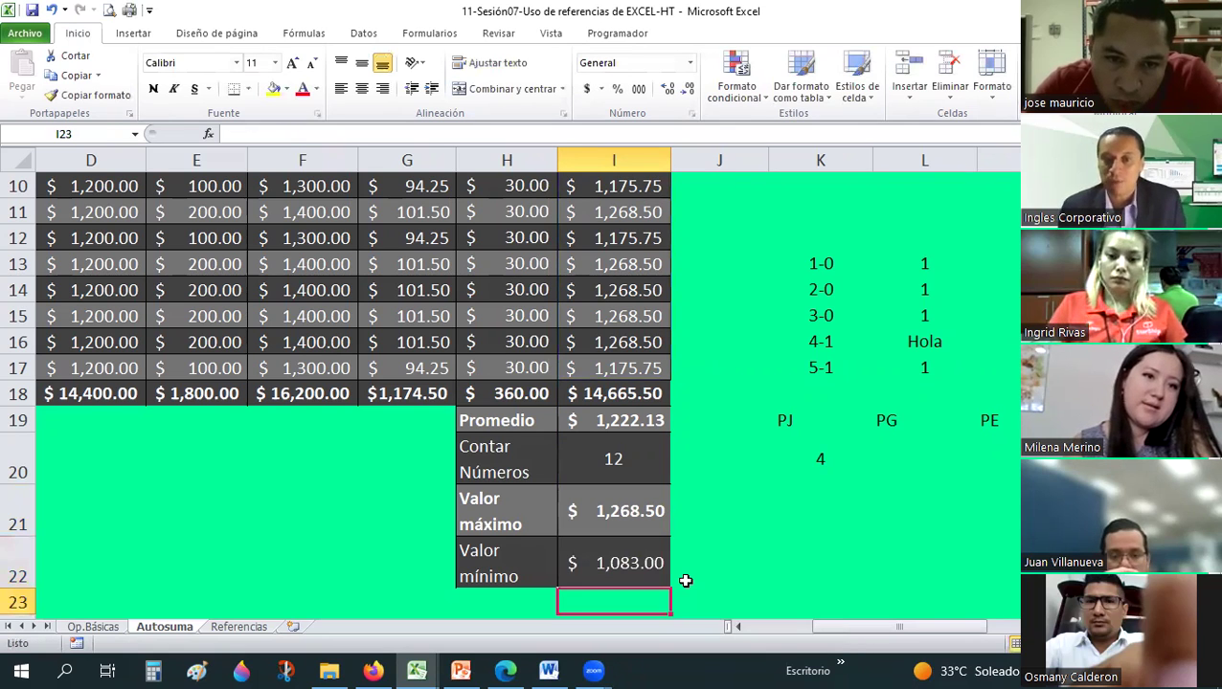
{"action": "key", "text": "Up"}
{"action": "key", "text": "Up"}
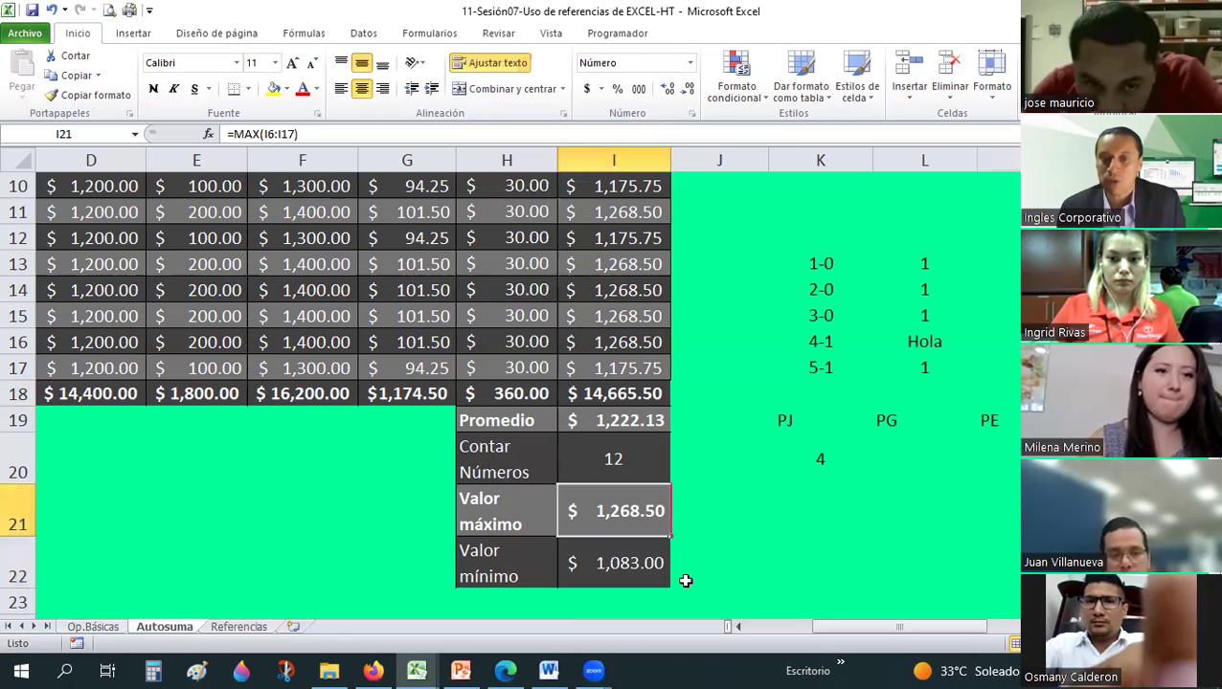
{"action": "key", "text": "Down"}
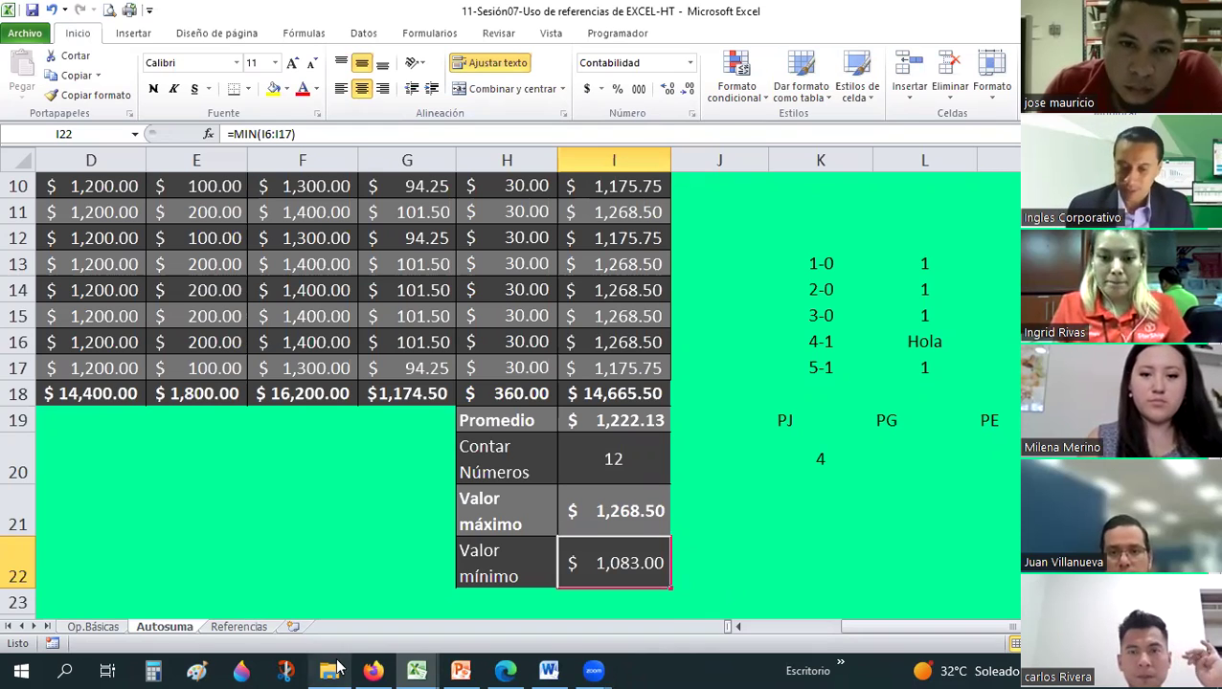
{"action": "mouse_move", "coordinate": [416, 670]}
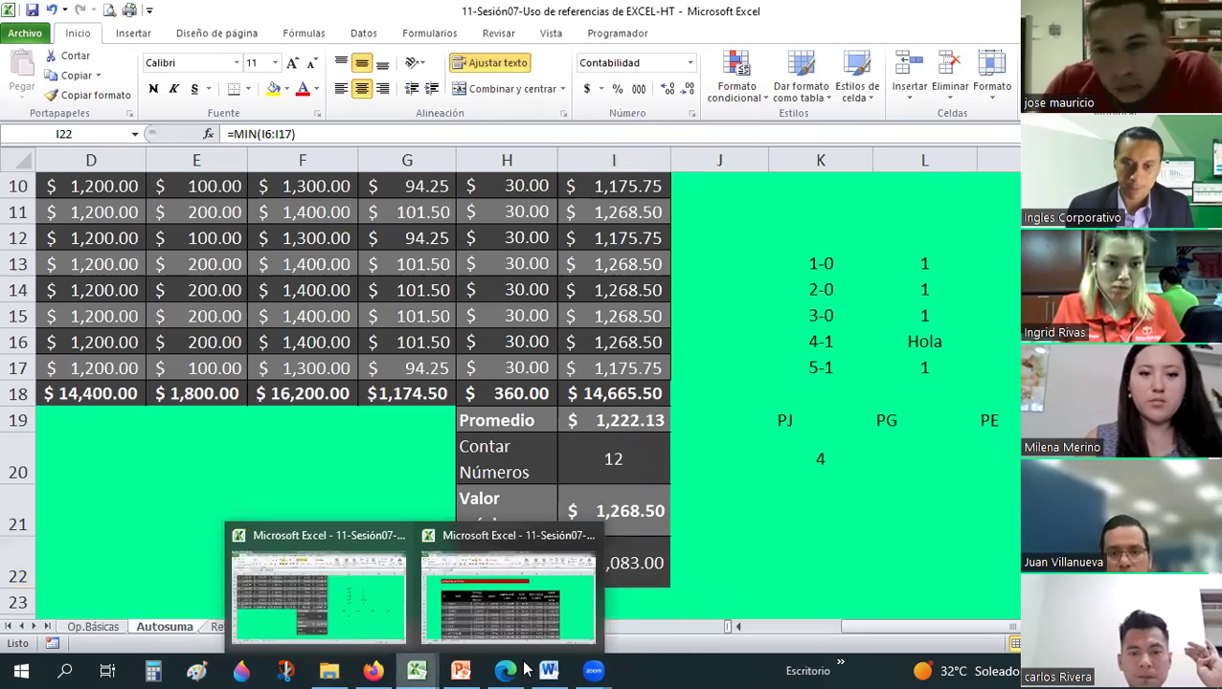
Switch to the Google Sheets attendance spreadsheet in Firefox.
{"action": "left_click", "coordinate": [382, 668]}
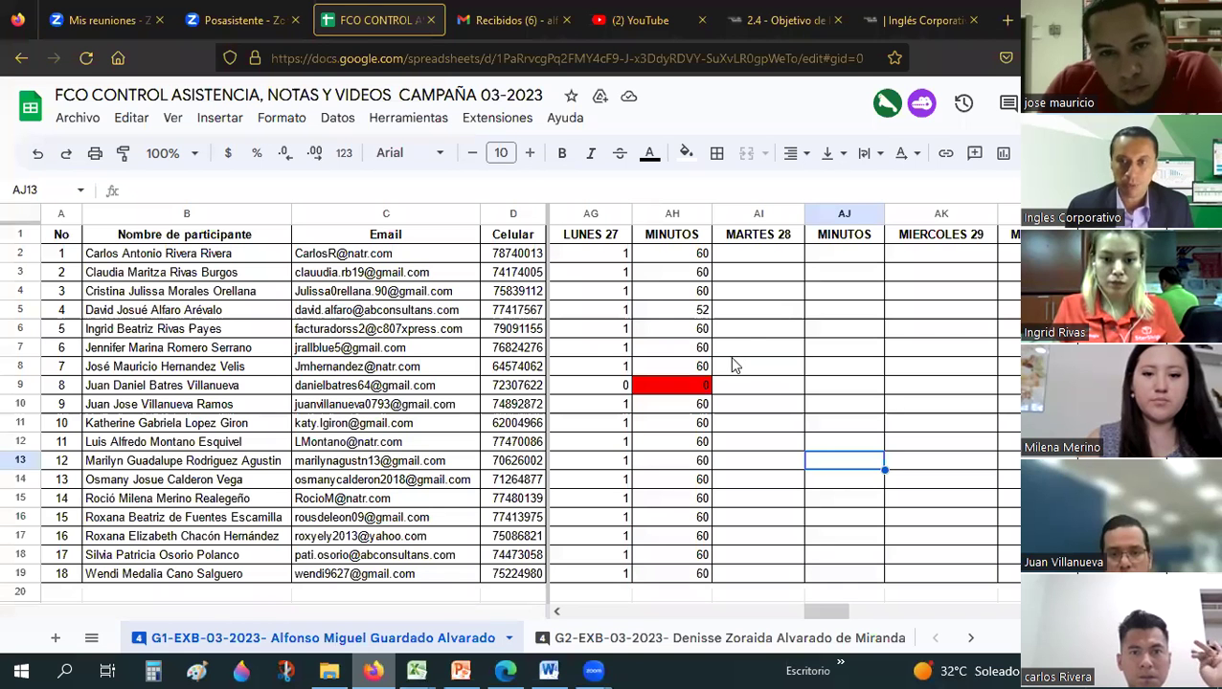
Enter 1 for participants 1–7 and 0 for participant 8 in the MARTES 28 column (AI2:AI9).
{"action": "left_click", "coordinate": [753, 261]}
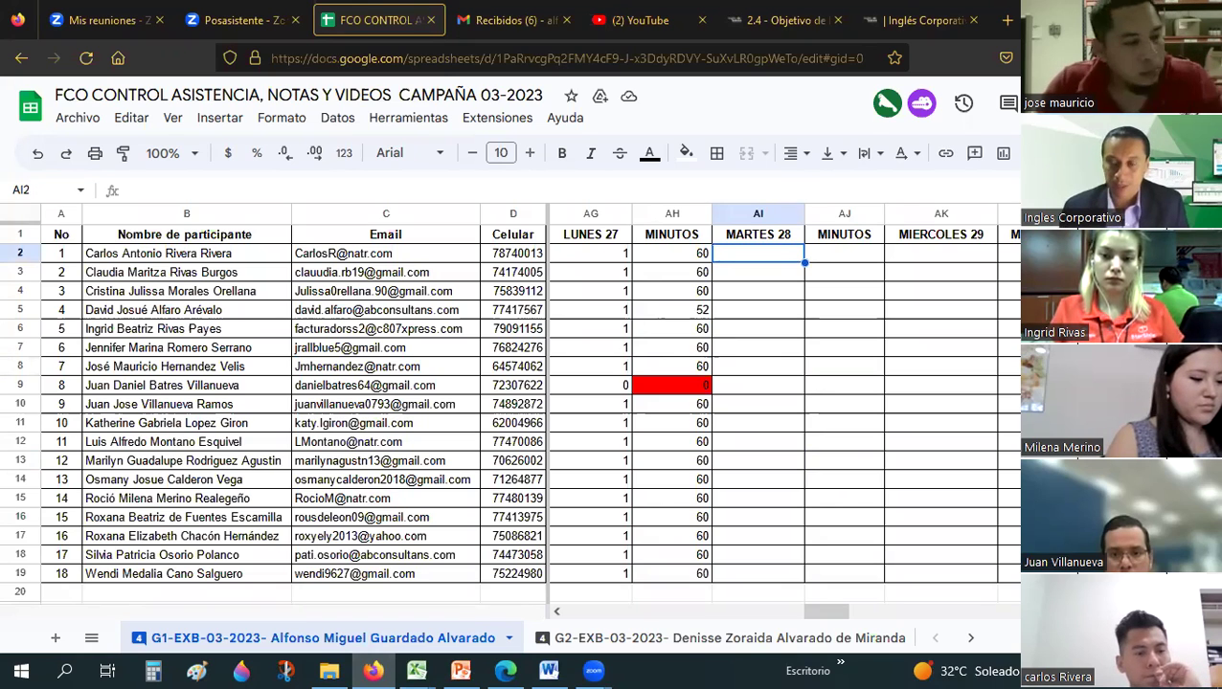
{"action": "type", "text": "1"}
{"action": "key", "text": "Return"}
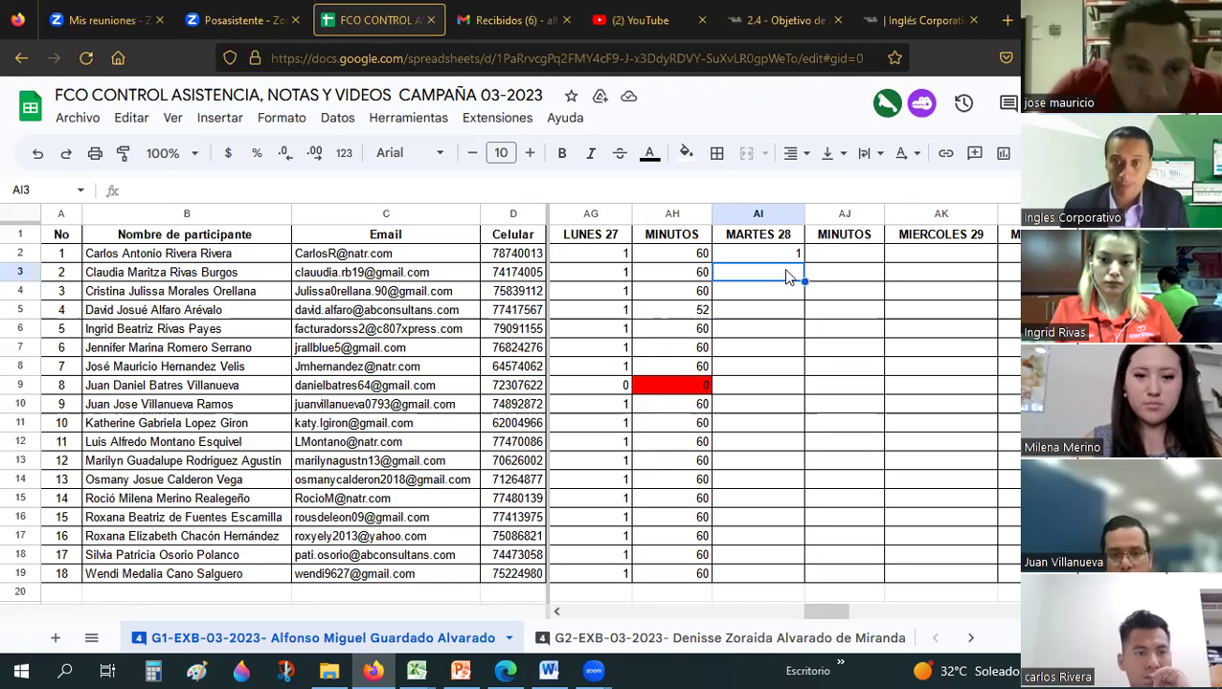
{"action": "type", "text": "1"}
{"action": "key", "text": "Return"}
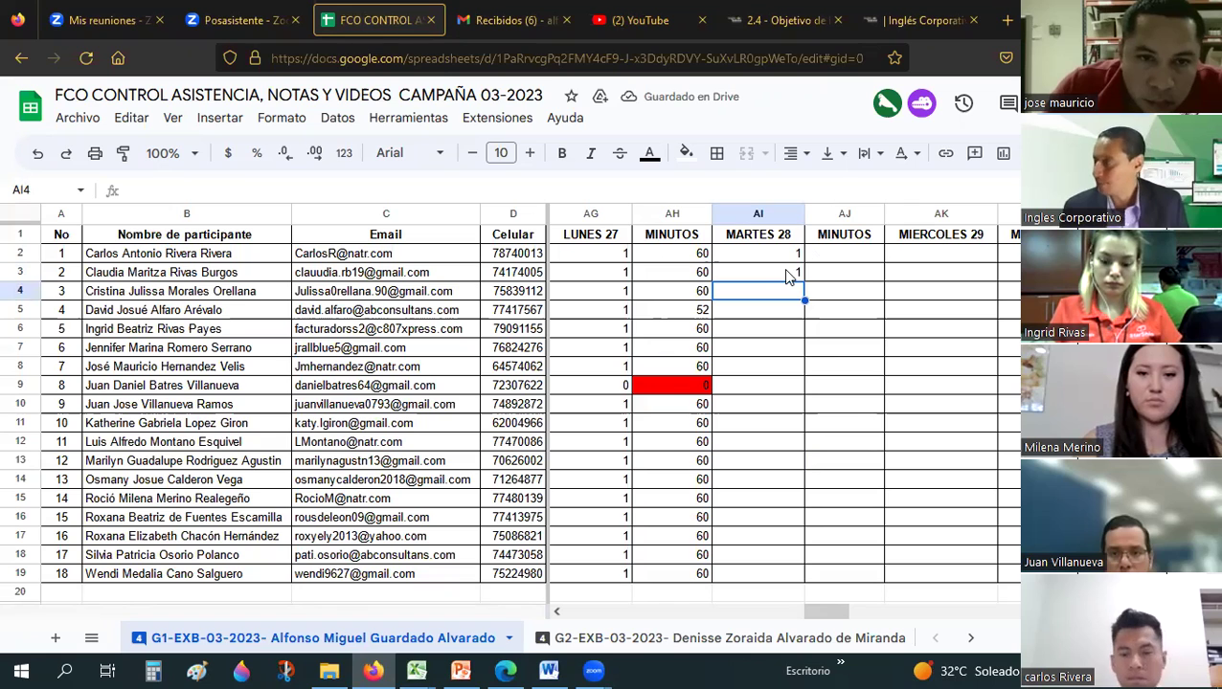
{"action": "type", "text": "1"}
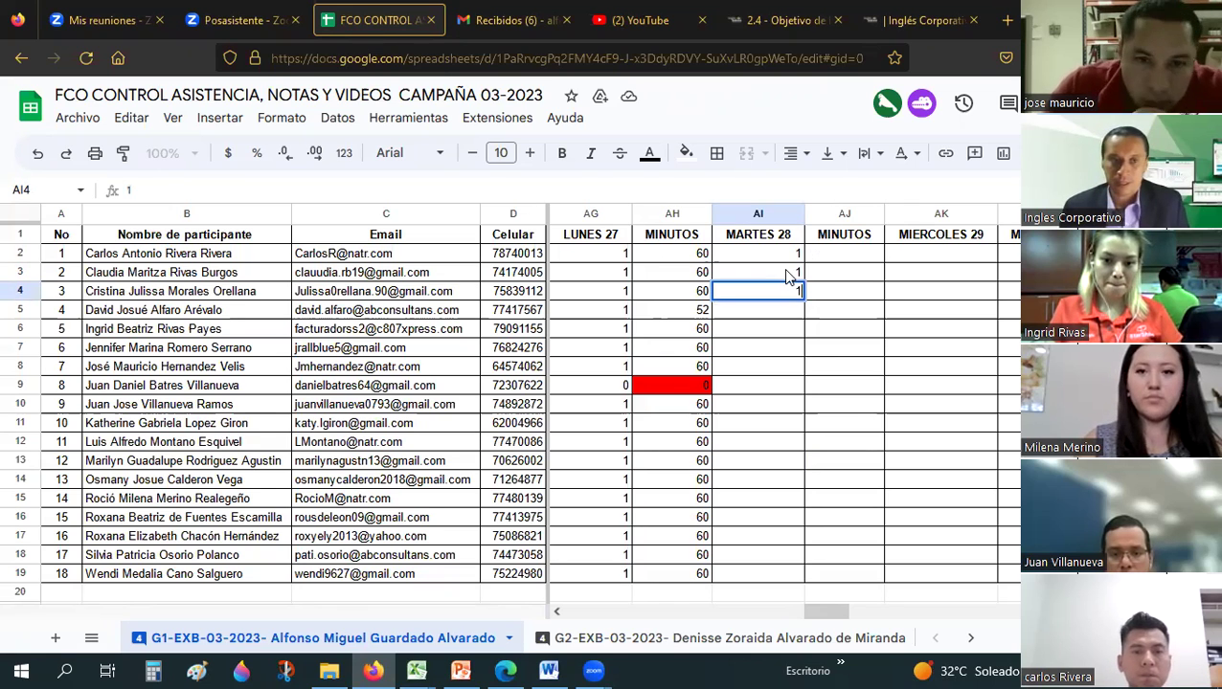
{"action": "key", "text": "Return"}
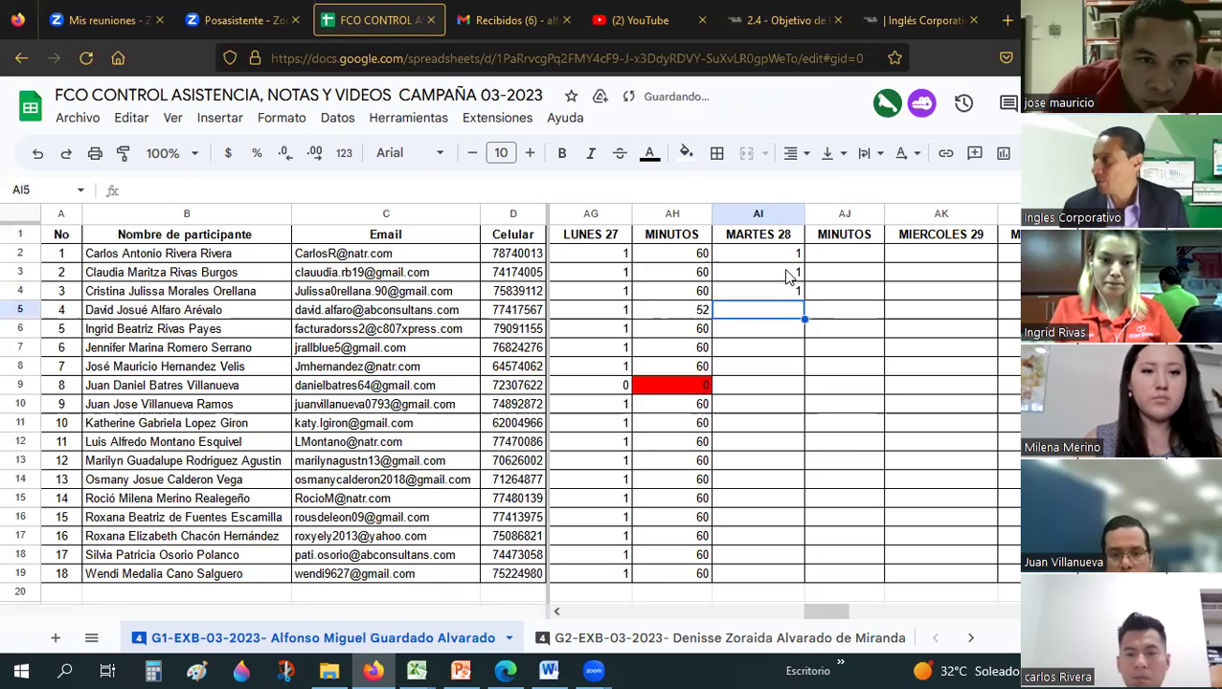
{"action": "type", "text": "1"}
{"action": "key", "text": "Return"}
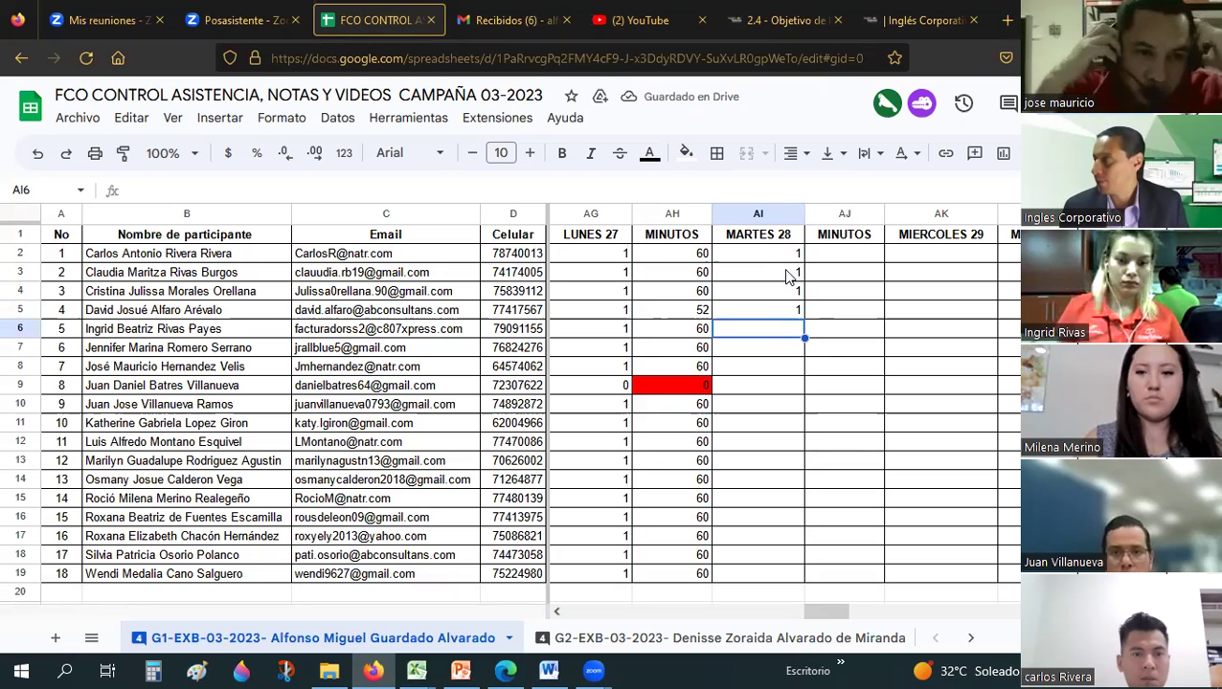
{"action": "type", "text": "1"}
{"action": "key", "text": "Return"}
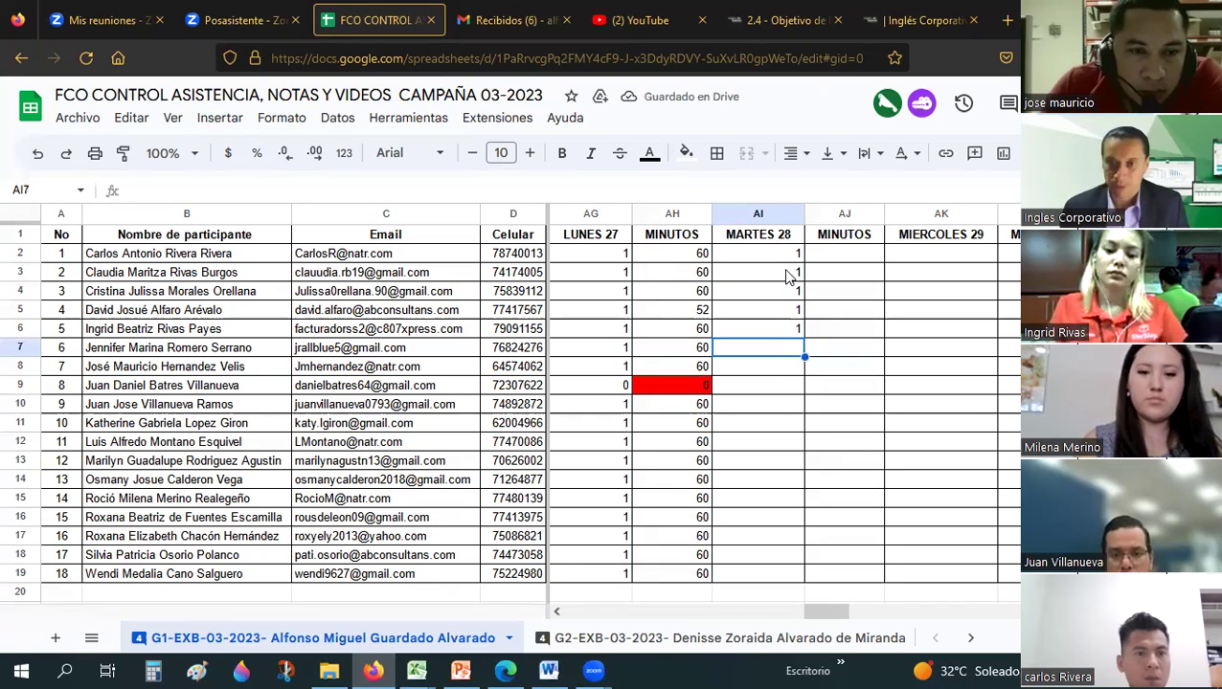
{"action": "type", "text": "1"}
{"action": "key", "text": "Return"}
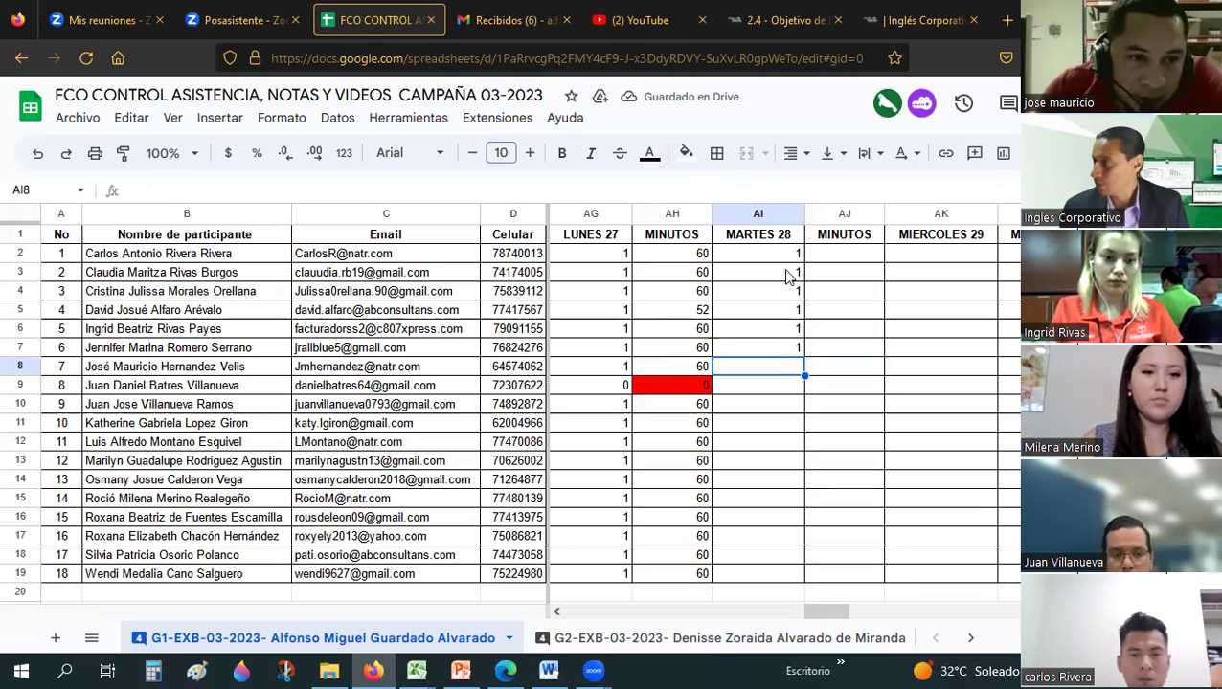
{"action": "type", "text": "1"}
{"action": "key", "text": "Return"}
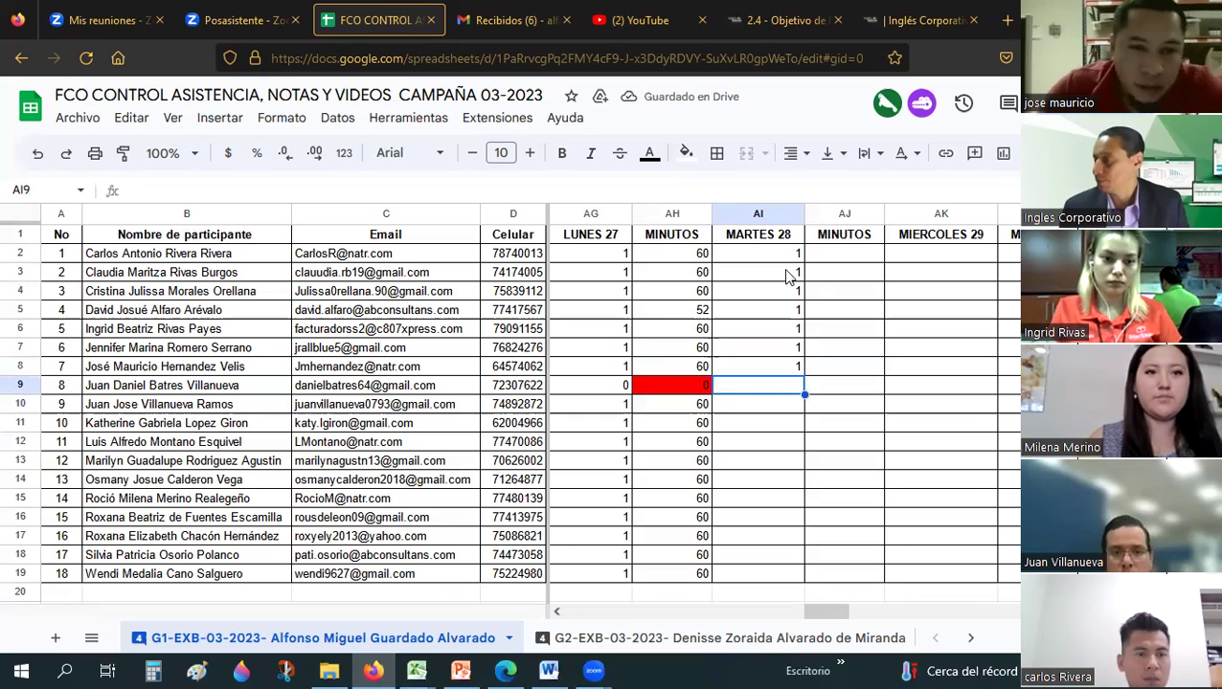
{"action": "type", "text": "0"}
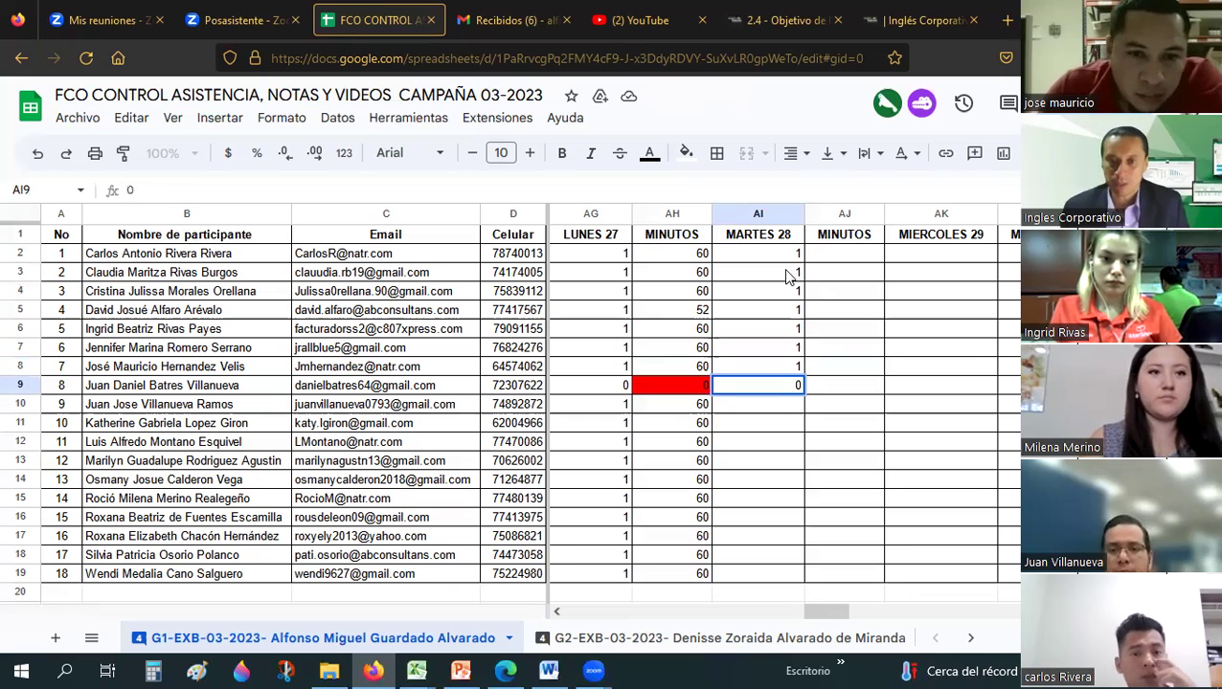
{"action": "key", "text": "Return"}
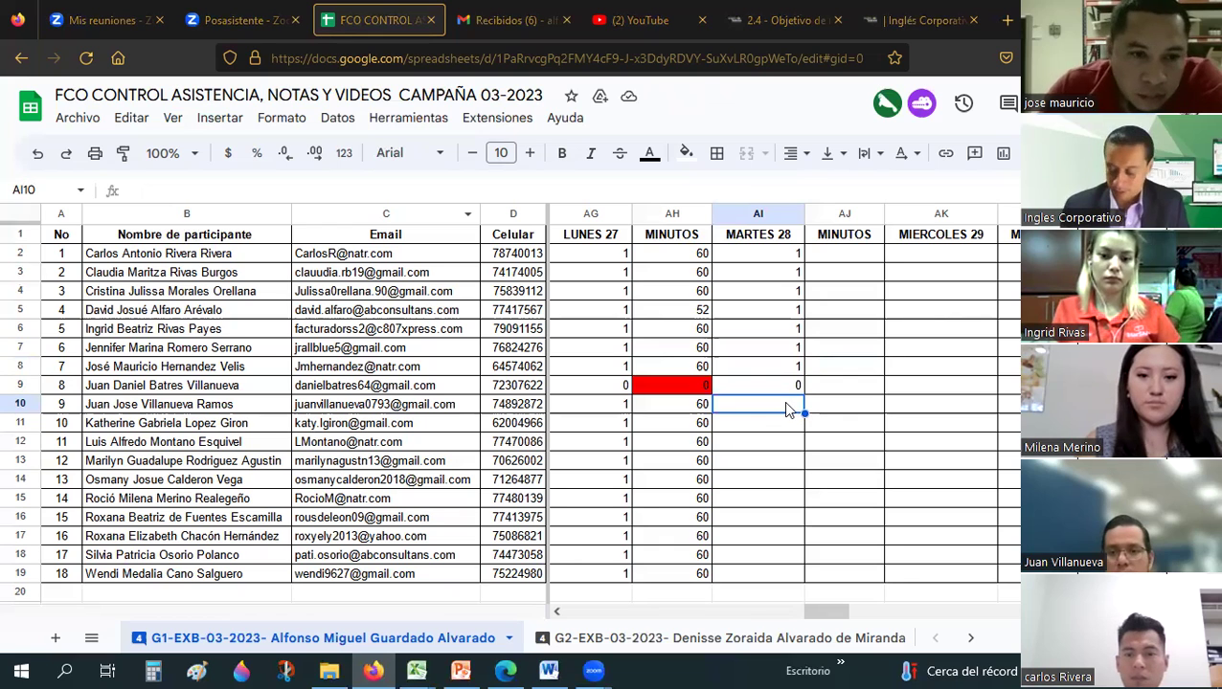
Mark participants 9 to 13 present with 1 in the MARTES 28 column.
{"action": "type", "text": "1"}
{"action": "key", "text": "Return"}
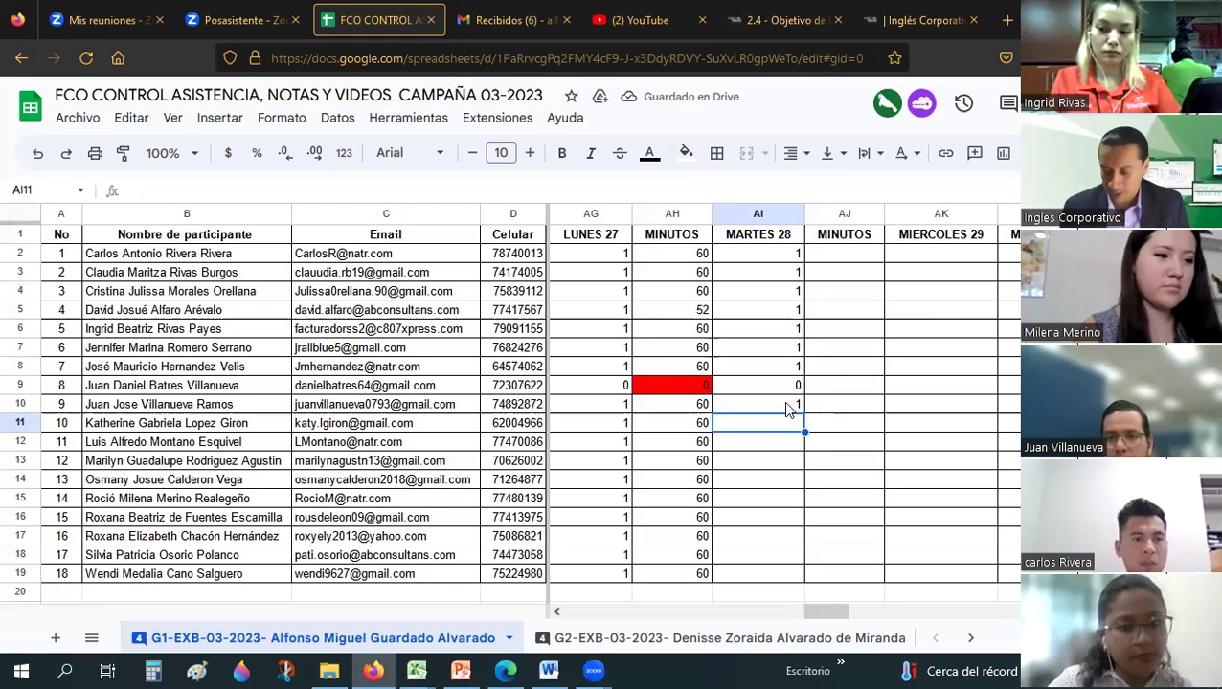
{"action": "type", "text": "1"}
{"action": "key", "text": "Return"}
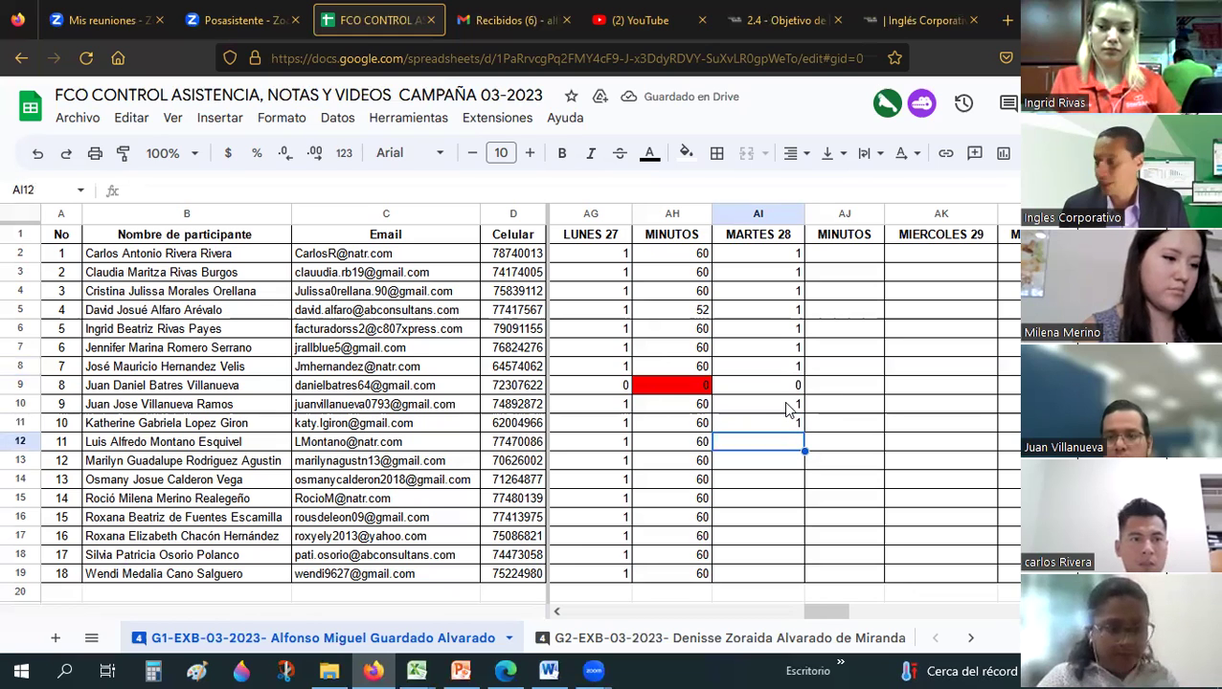
{"action": "type", "text": "1"}
{"action": "key", "text": "Return"}
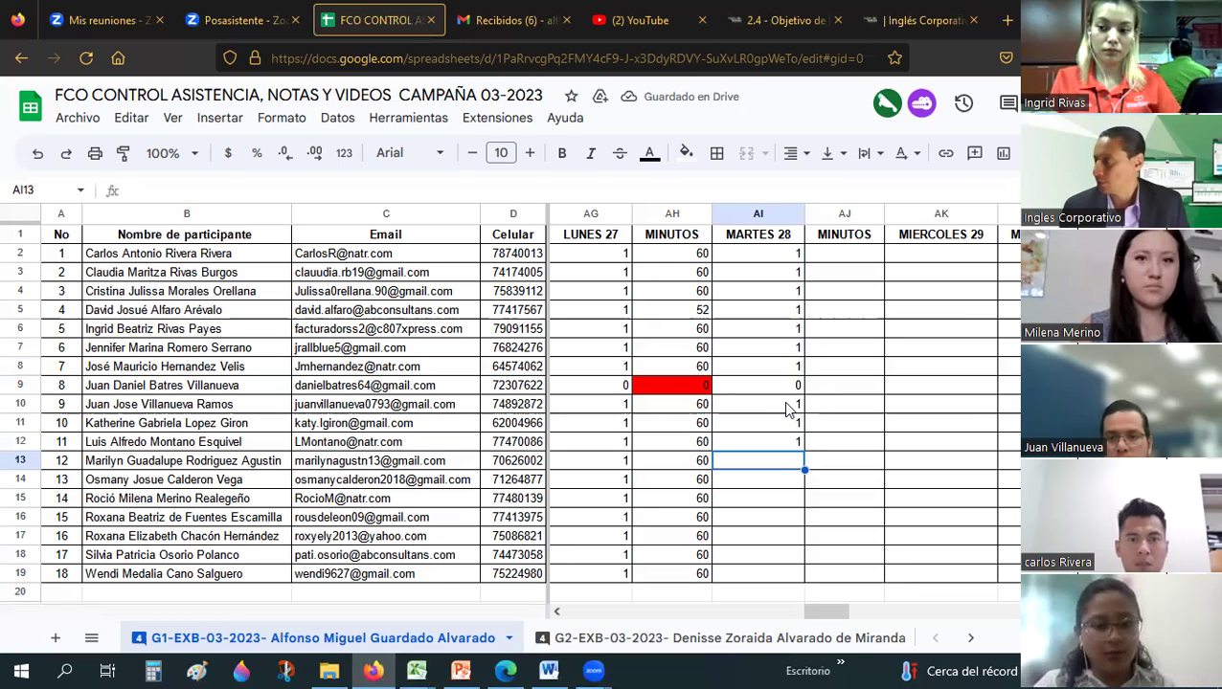
{"action": "type", "text": "1"}
{"action": "key", "text": "Return"}
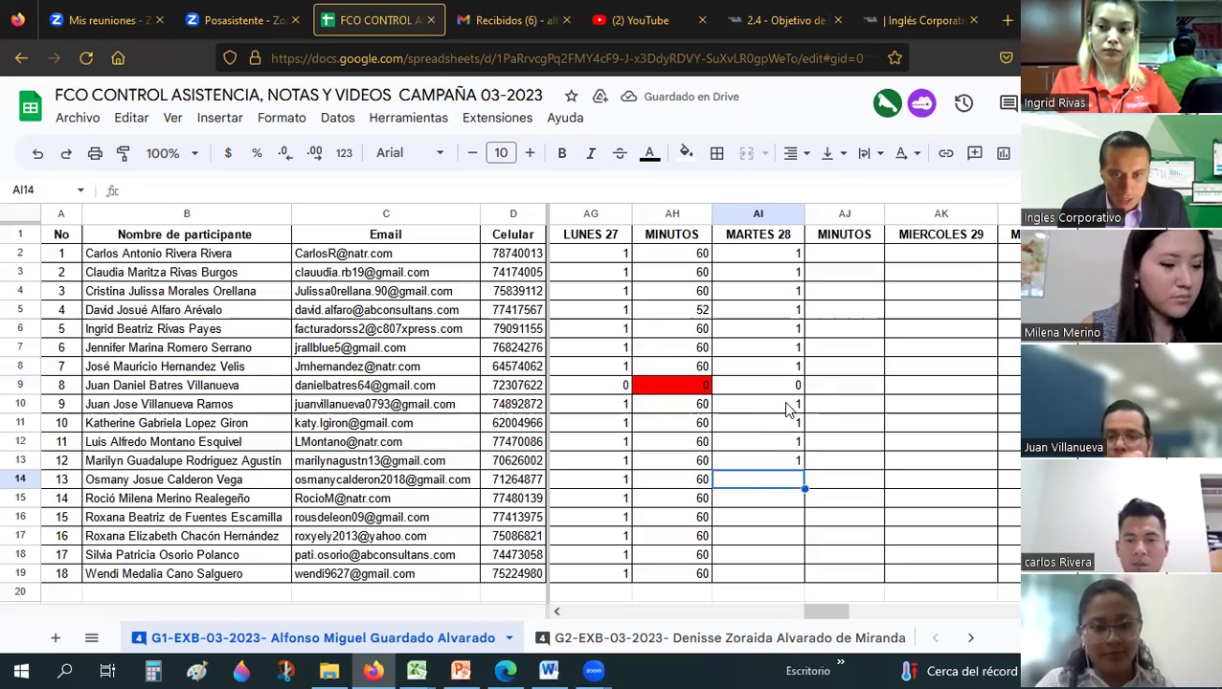
{"action": "type", "text": "1"}
{"action": "key", "text": "Up"}
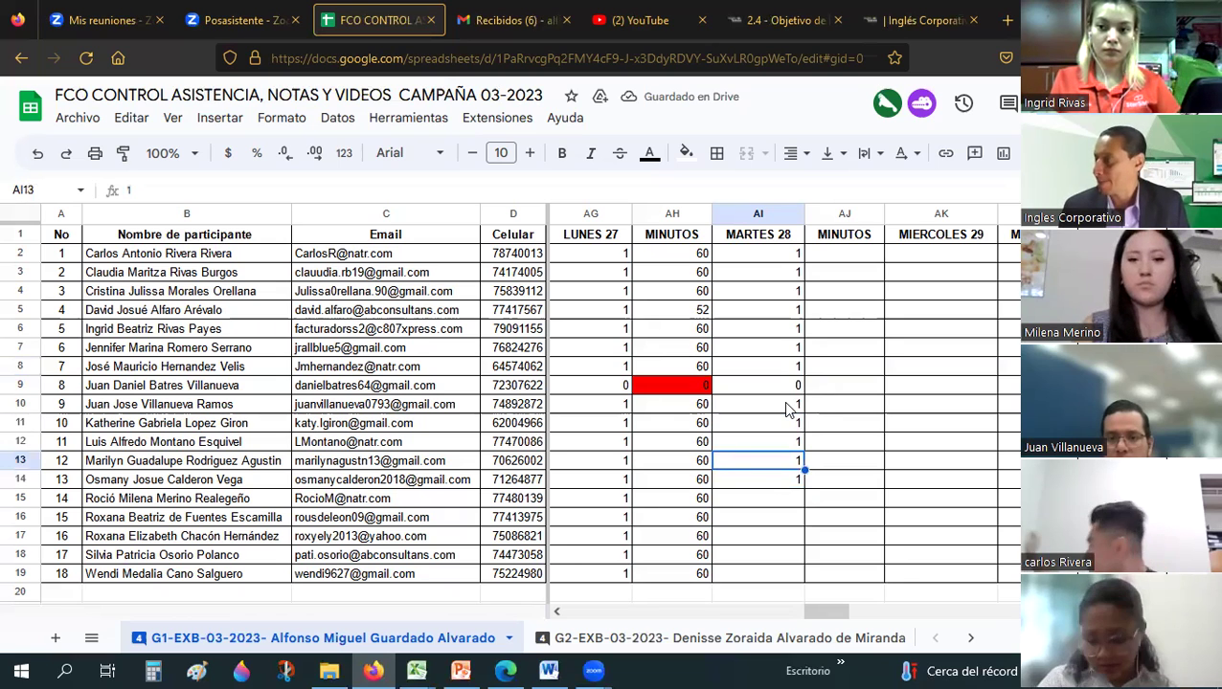
{"action": "key", "text": "Down"}
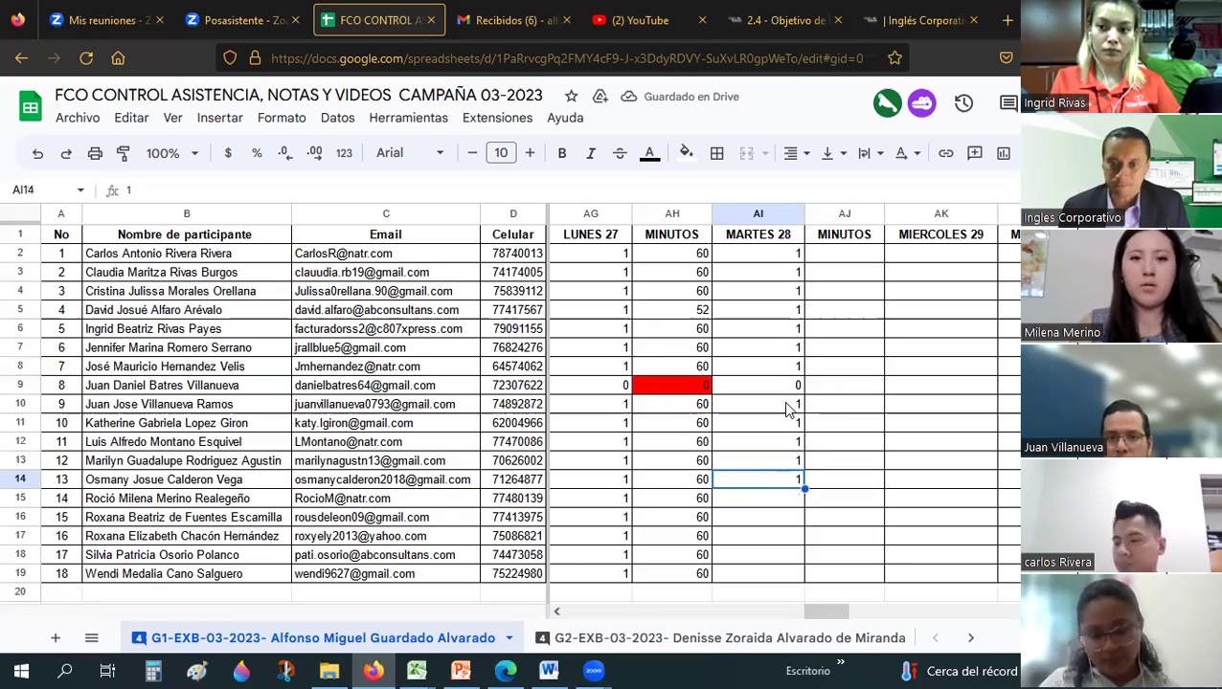
{"action": "key", "text": "Down"}
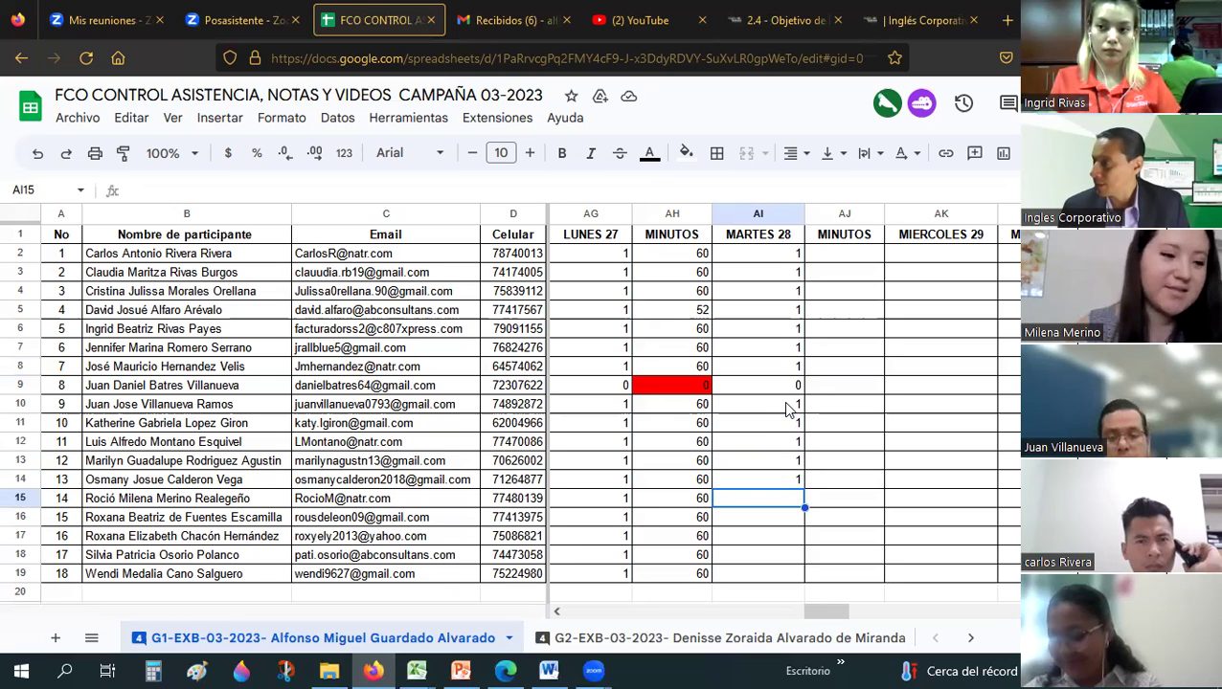
Mark participants 14 to 18 present with 1, finishing with cell AI19.
{"action": "type", "text": "1"}
{"action": "key", "text": "Return"}
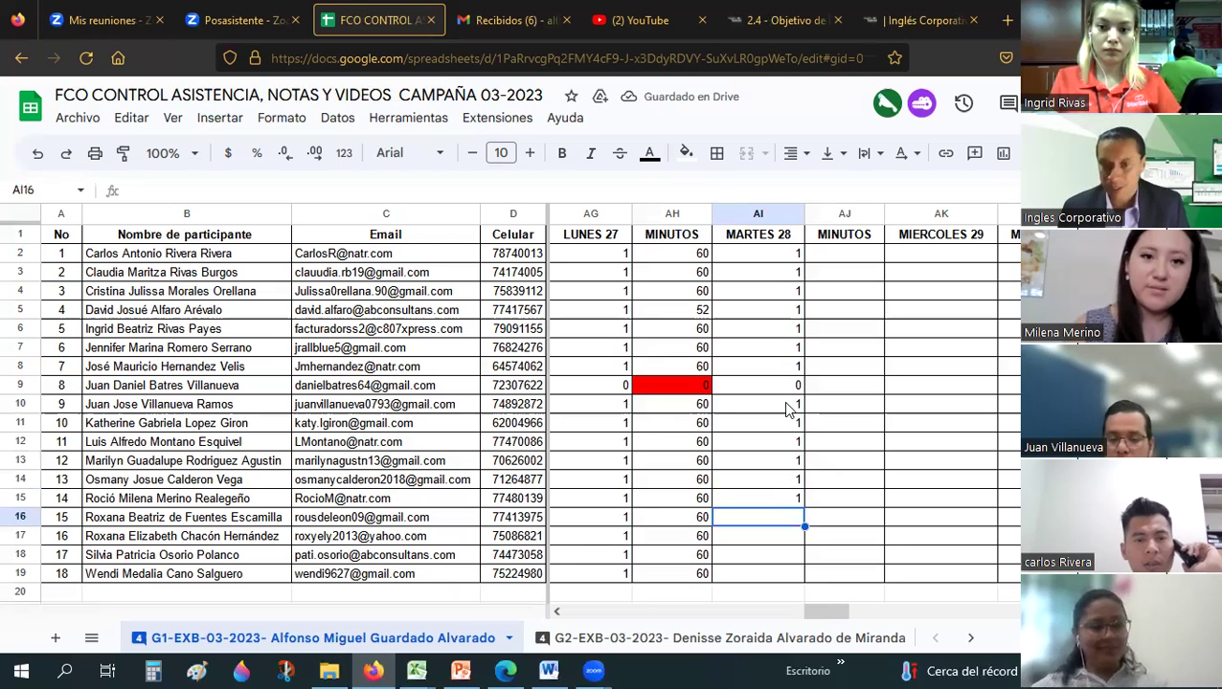
{"action": "type", "text": "1"}
{"action": "key", "text": "Return"}
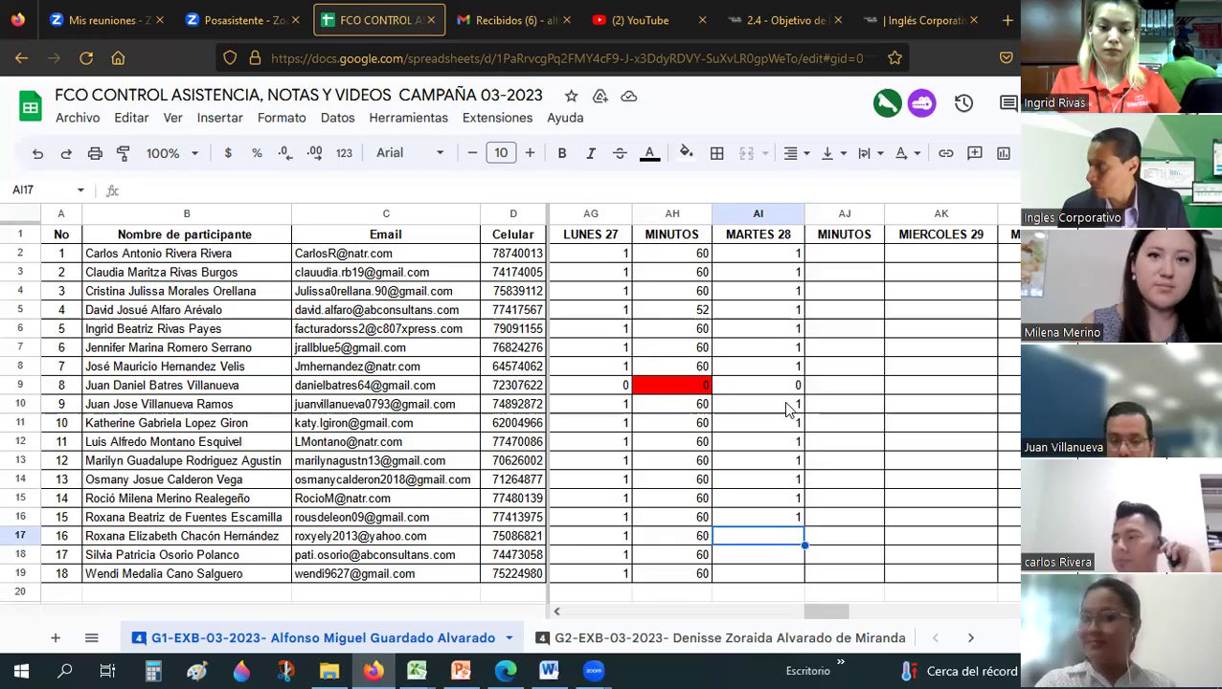
{"action": "type", "text": "1"}
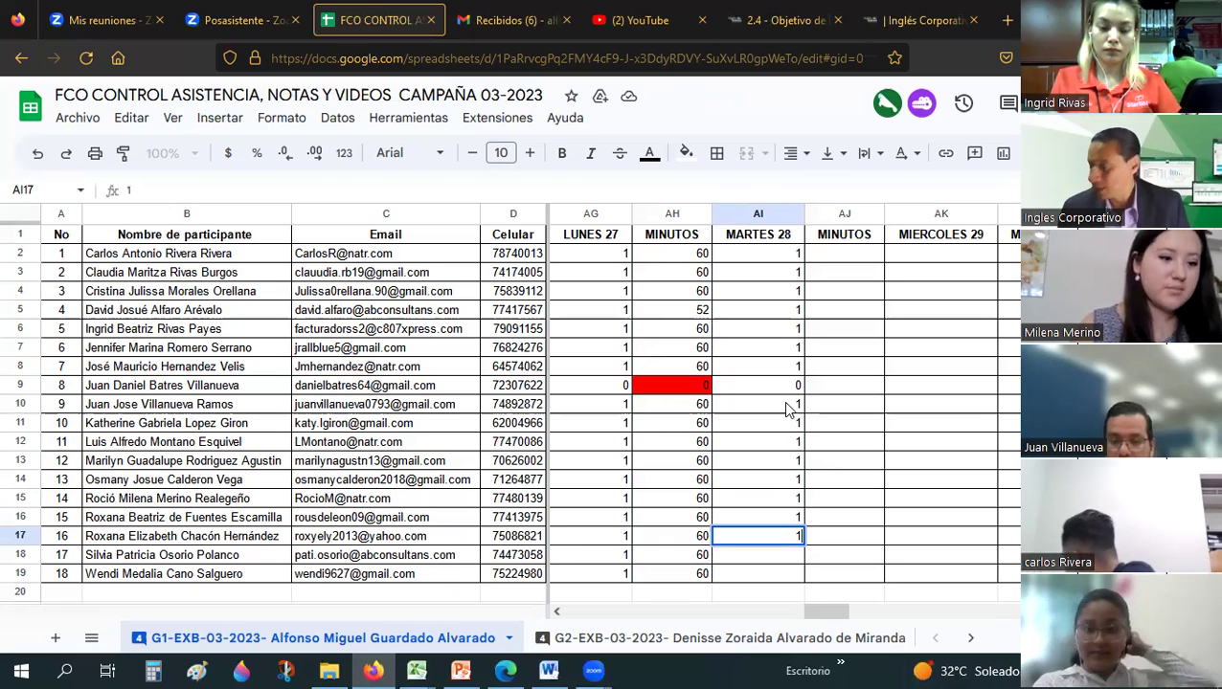
{"action": "key", "text": "Return"}
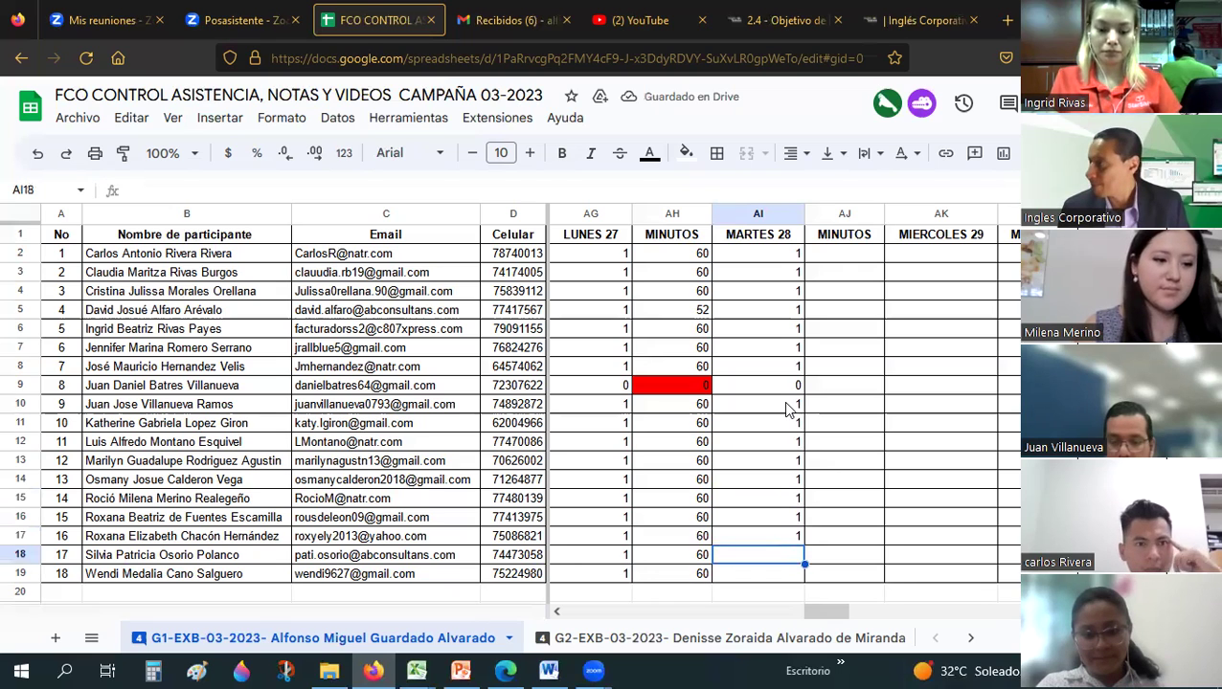
{"action": "type", "text": "1"}
{"action": "key", "text": "Return"}
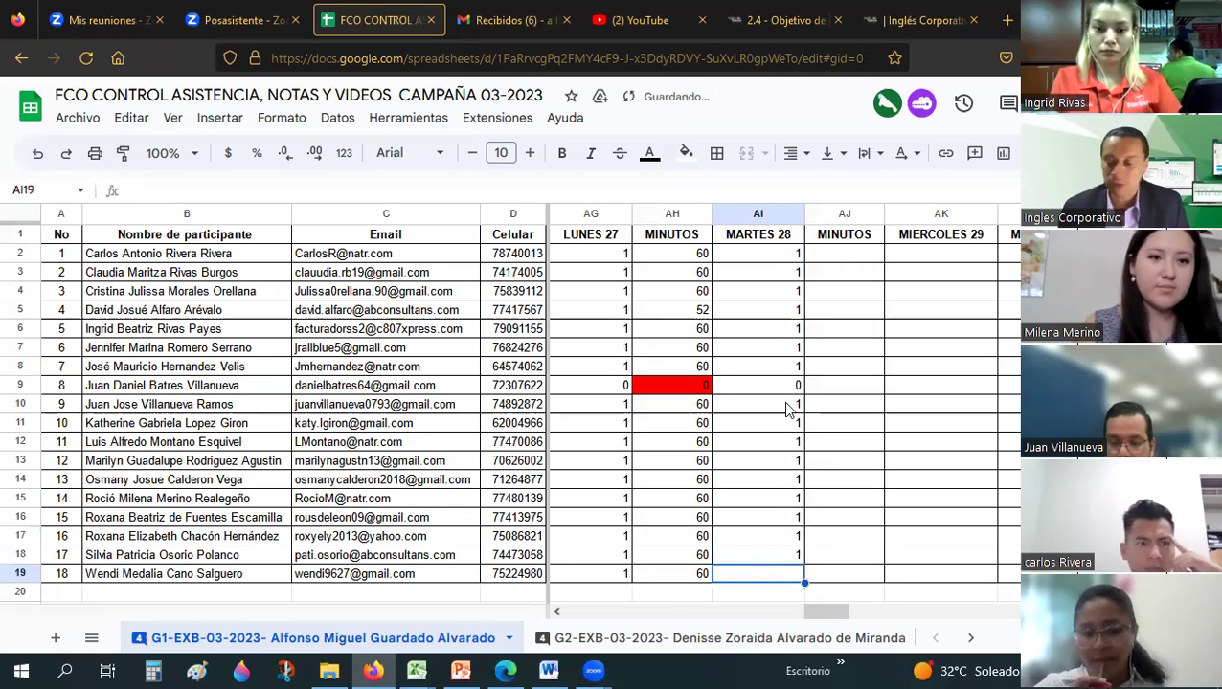
{"action": "type", "text": "1"}
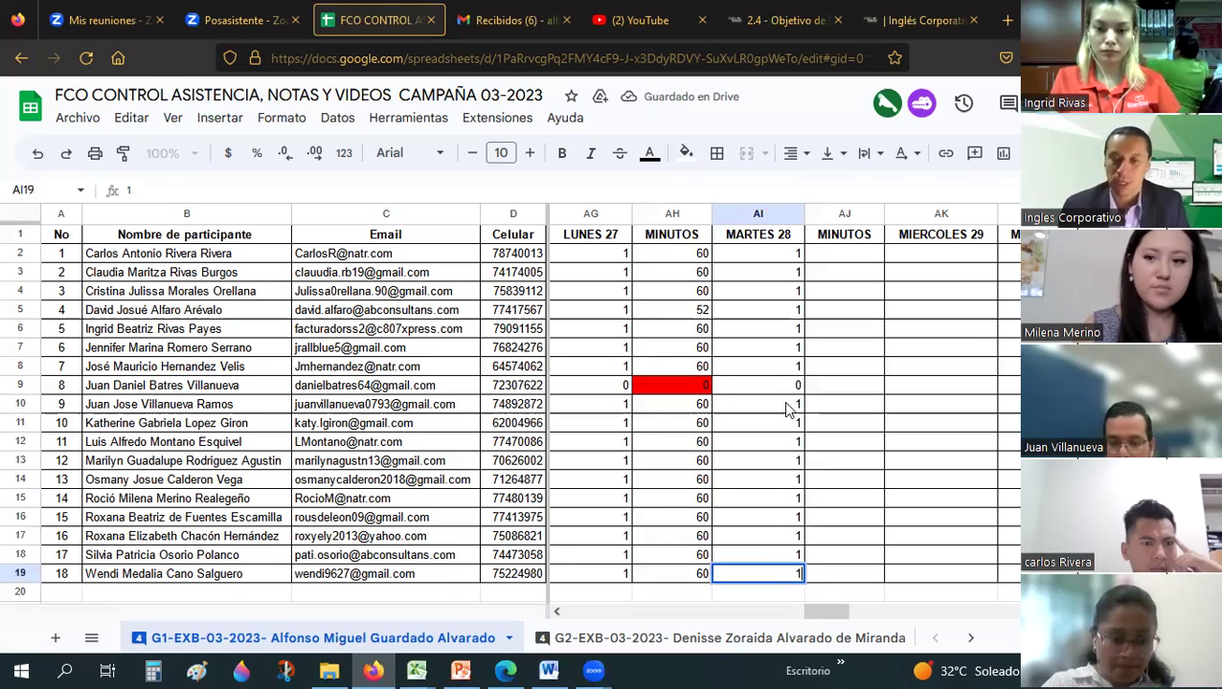
{"action": "left_click", "coordinate": [786, 406]}
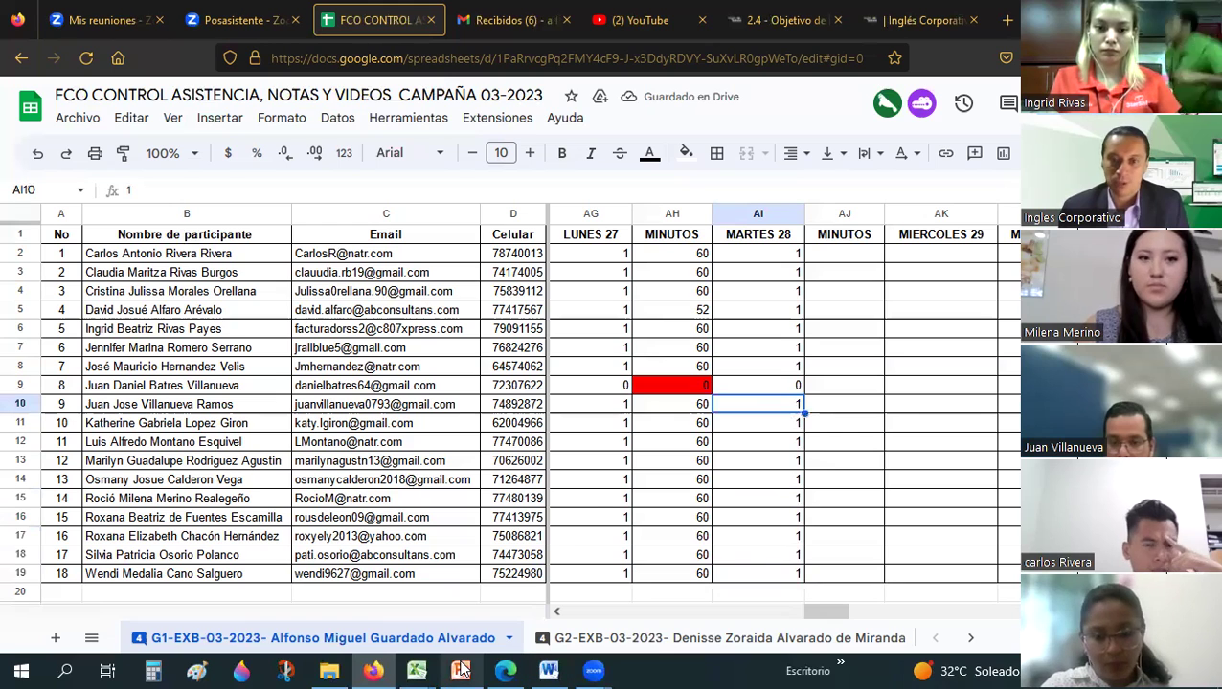
{"action": "mouse_move", "coordinate": [417, 672]}
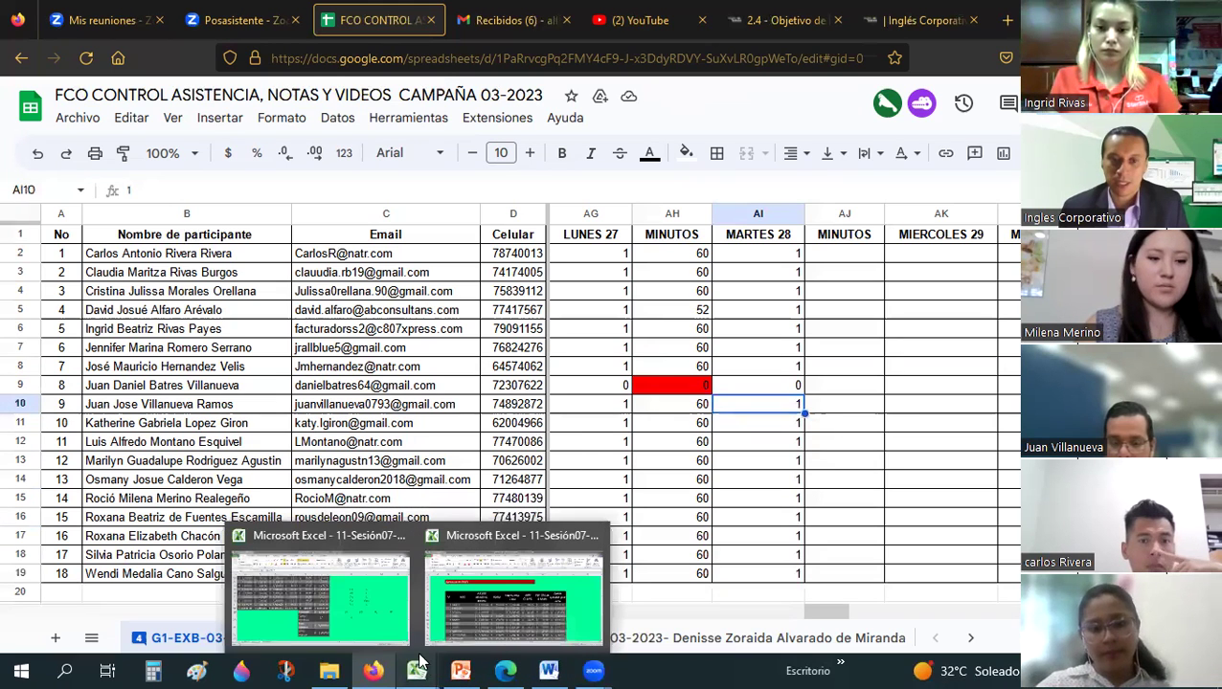
In Excel's Autosuma sheet, review the SUMA, PROMEDIO, CONTAR, MAX and MIN formulas in I18–I22.
{"action": "left_click", "coordinate": [314, 529]}
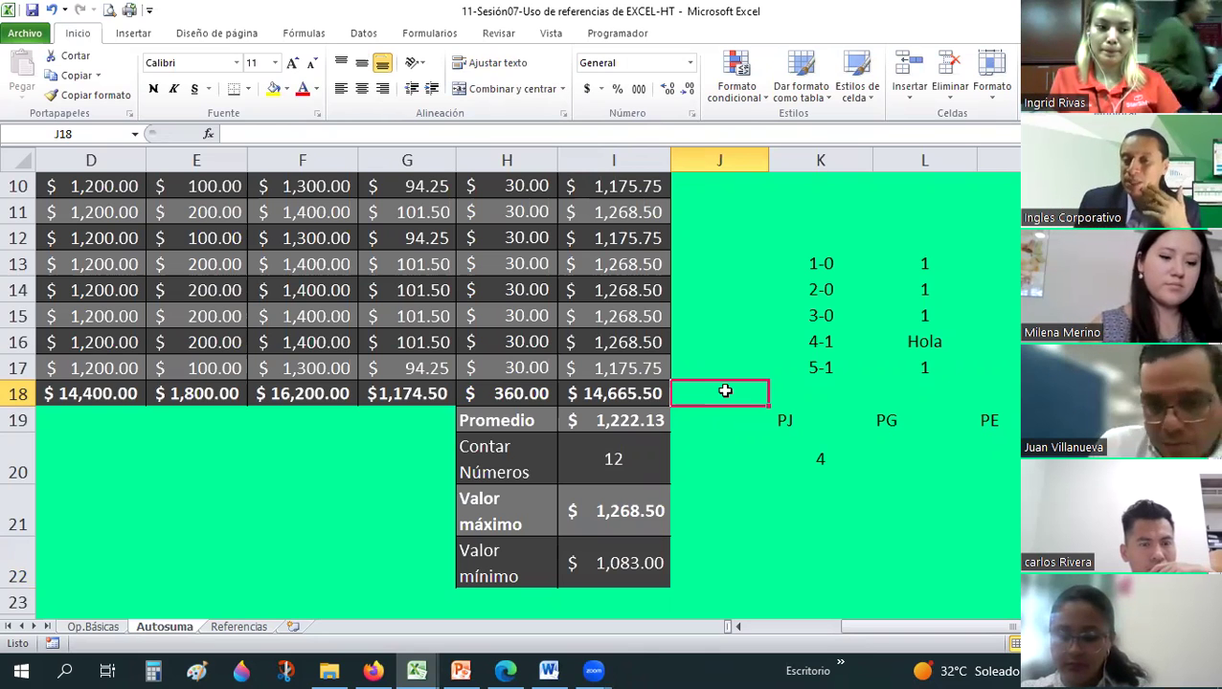
{"action": "left_click", "coordinate": [582, 419]}
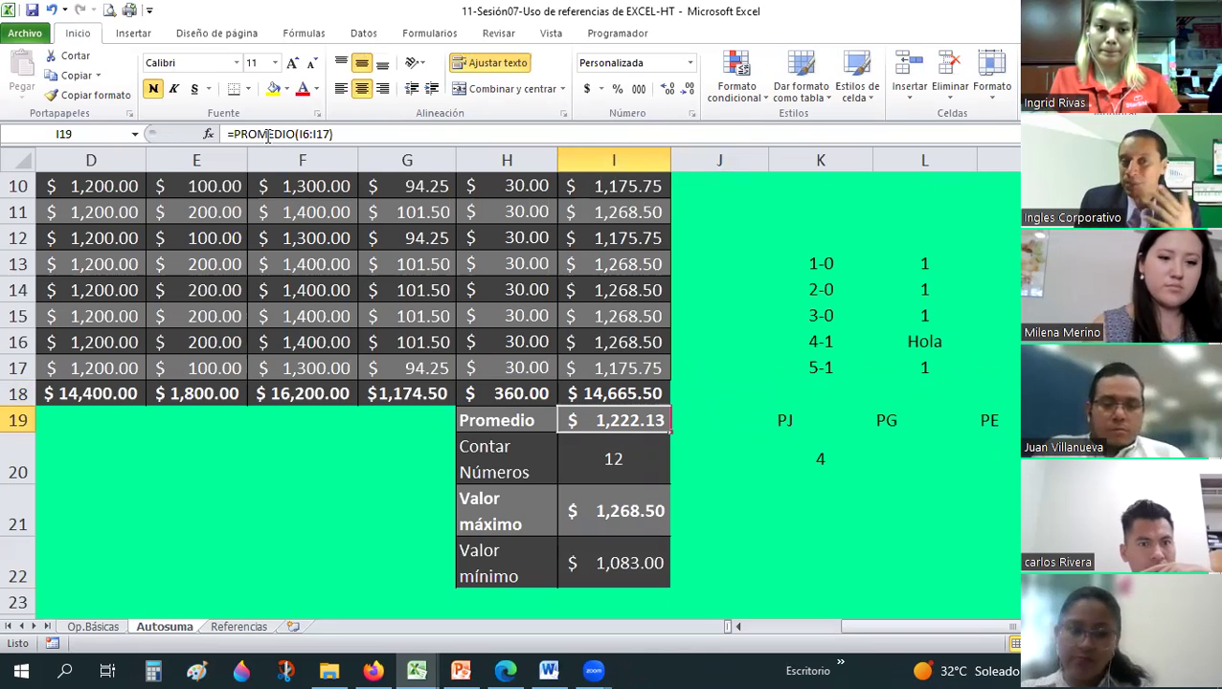
{"action": "left_click", "coordinate": [235, 134]}
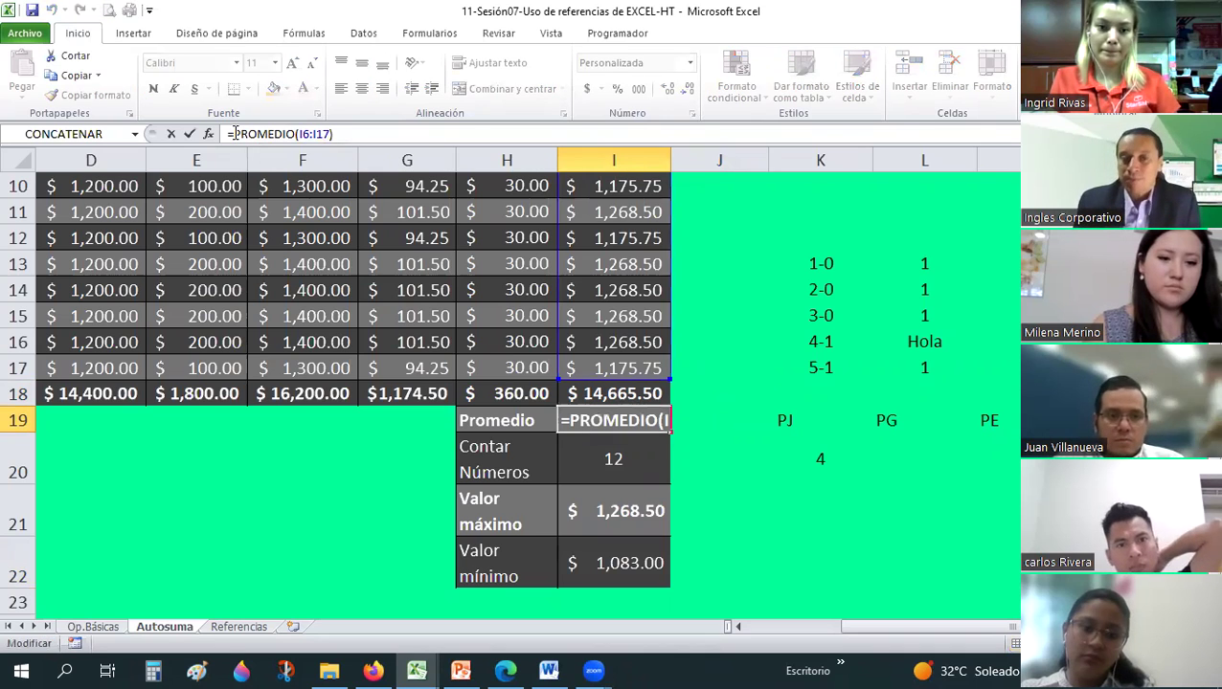
{"action": "key", "text": "Escape"}
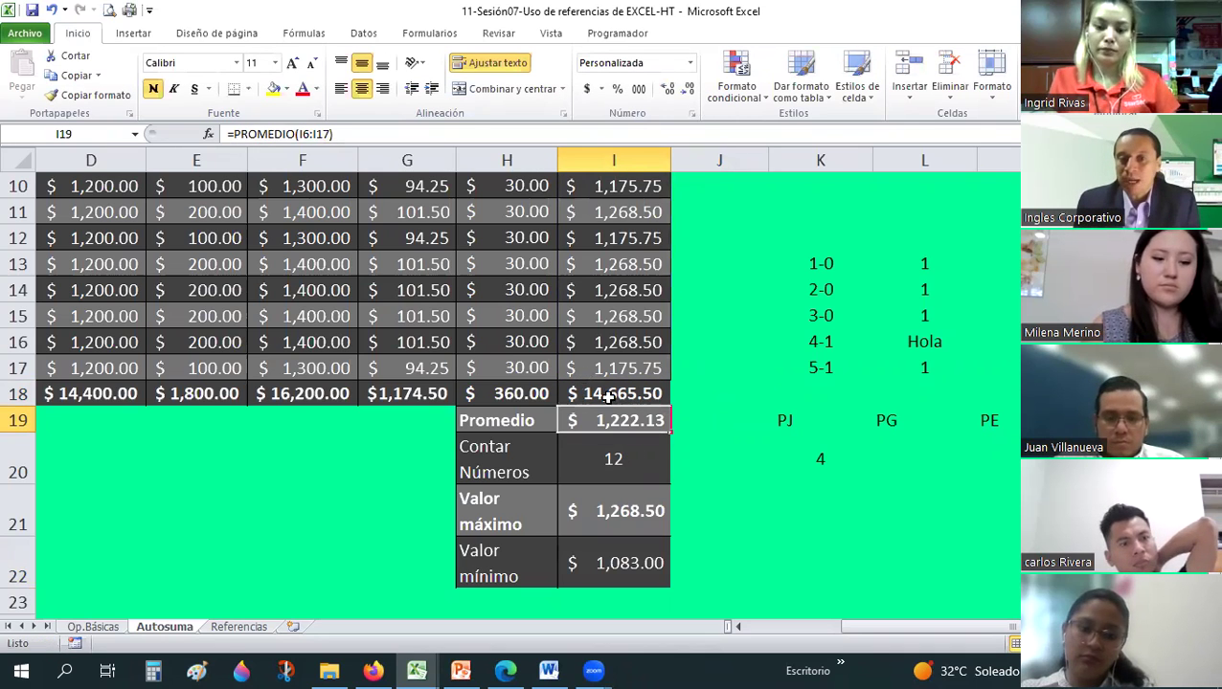
{"action": "key", "text": "Up"}
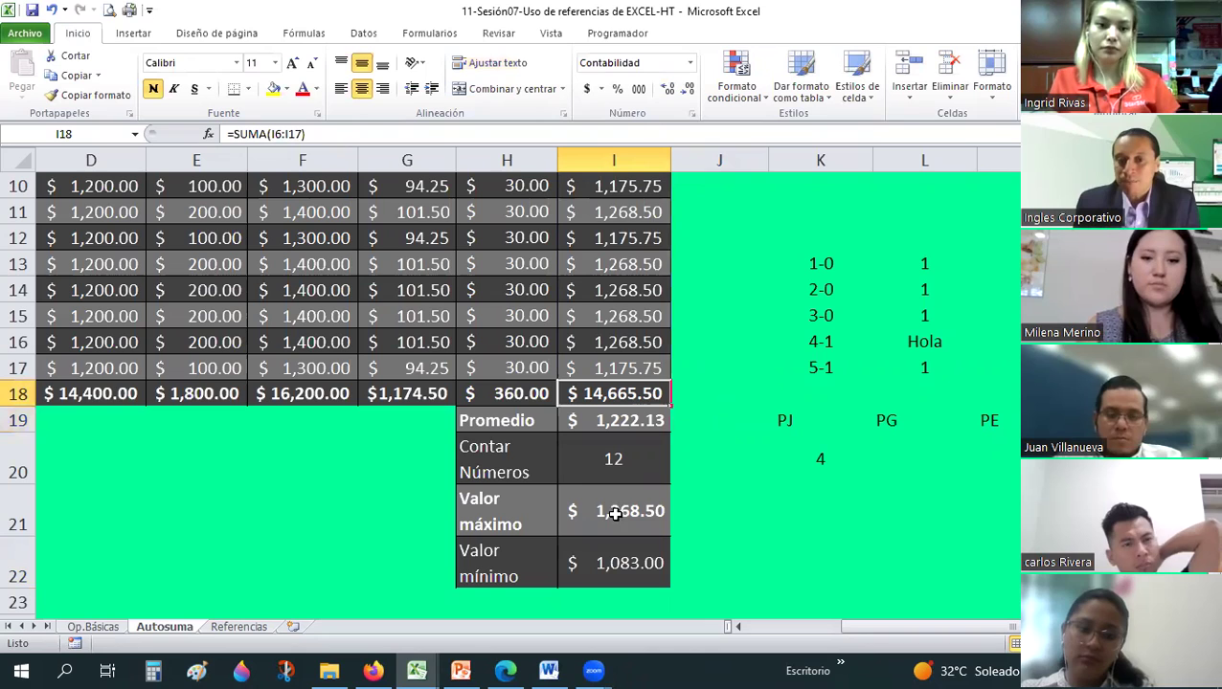
{"action": "left_click", "coordinate": [594, 460]}
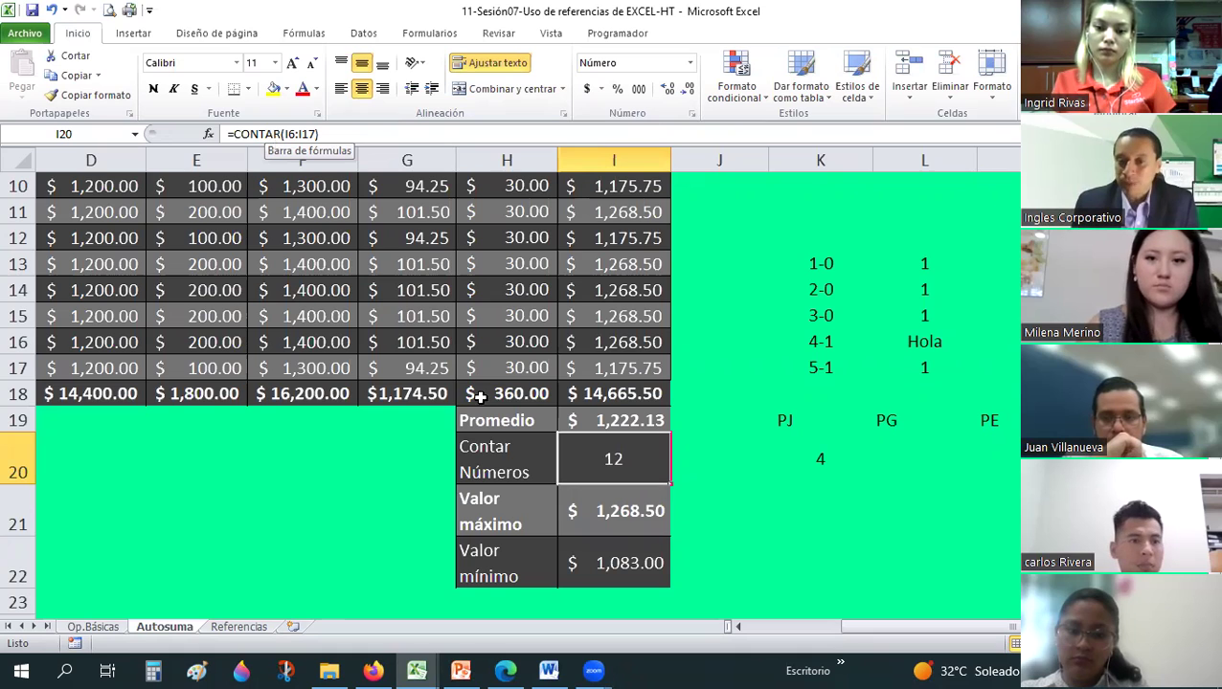
{"action": "left_click", "coordinate": [567, 529]}
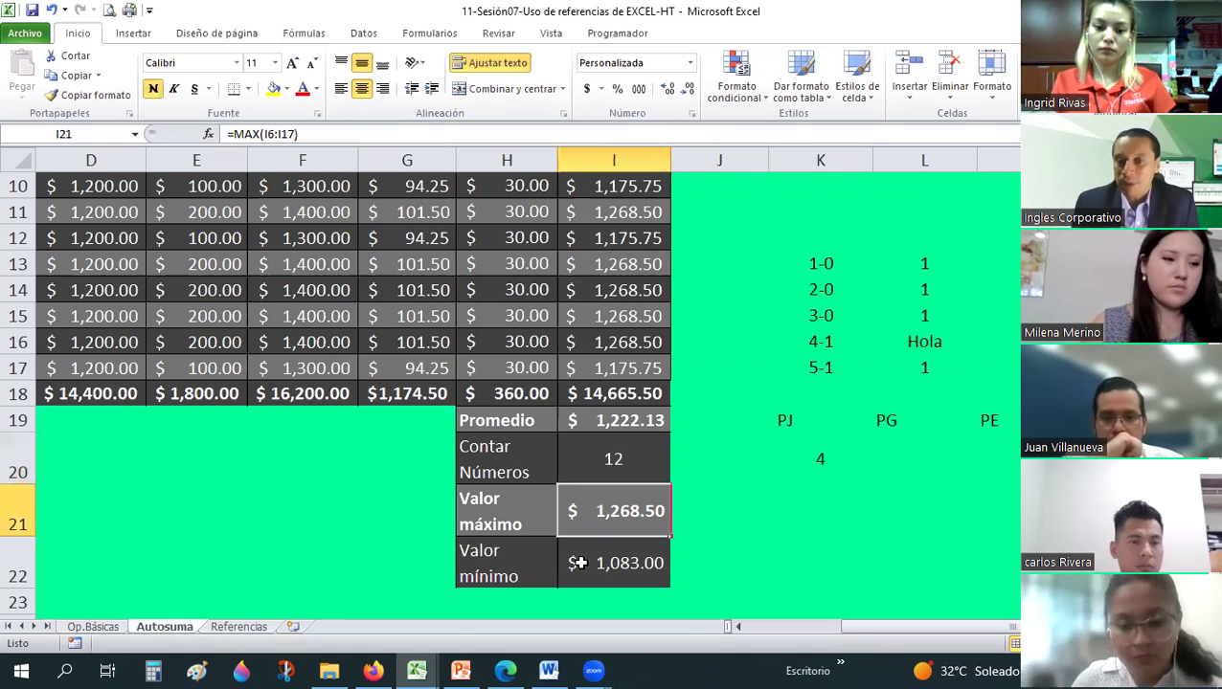
{"action": "left_click", "coordinate": [578, 563]}
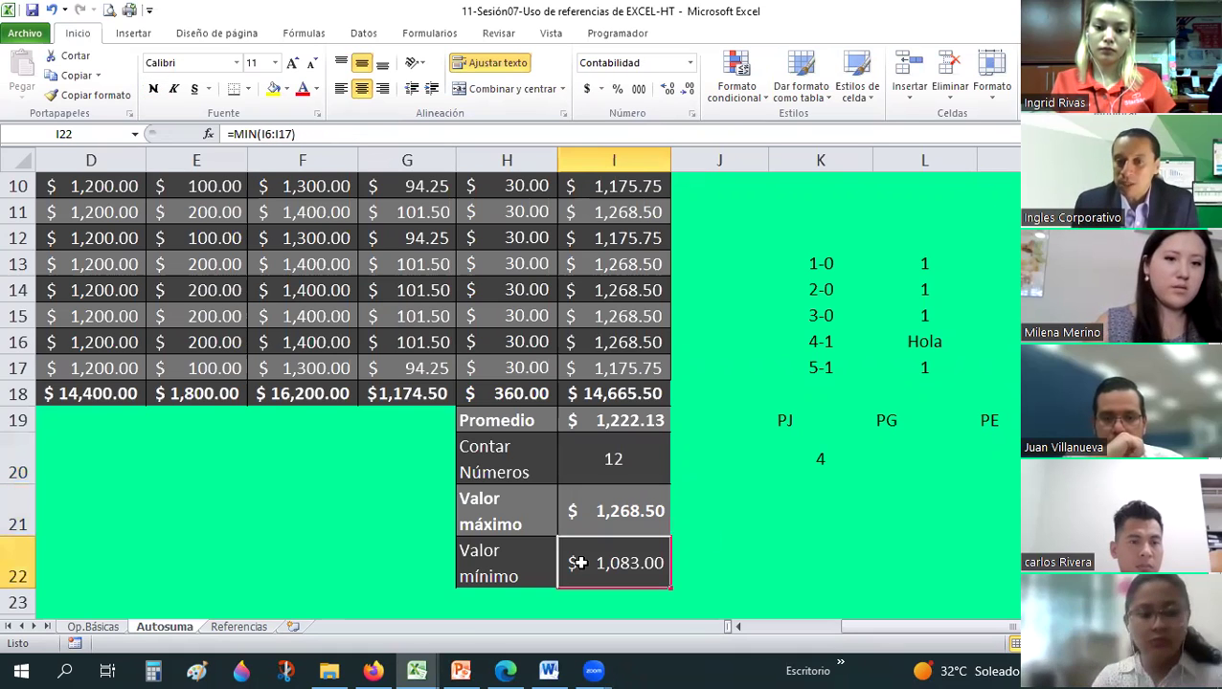
Enter the formula =K20 in cell L21 so it shows 4.
{"action": "left_click", "coordinate": [881, 493]}
{"action": "type", "text": "="}
{"action": "key", "text": "Up"}
{"action": "key", "text": "Up"}
{"action": "key", "text": "Down"}
{"action": "key", "text": "Left"}
{"action": "key", "text": "Return"}
Link L22 to the Producto 7 cell on the Referencias sheet (=Referencias!C13).
{"action": "type", "text": "="}
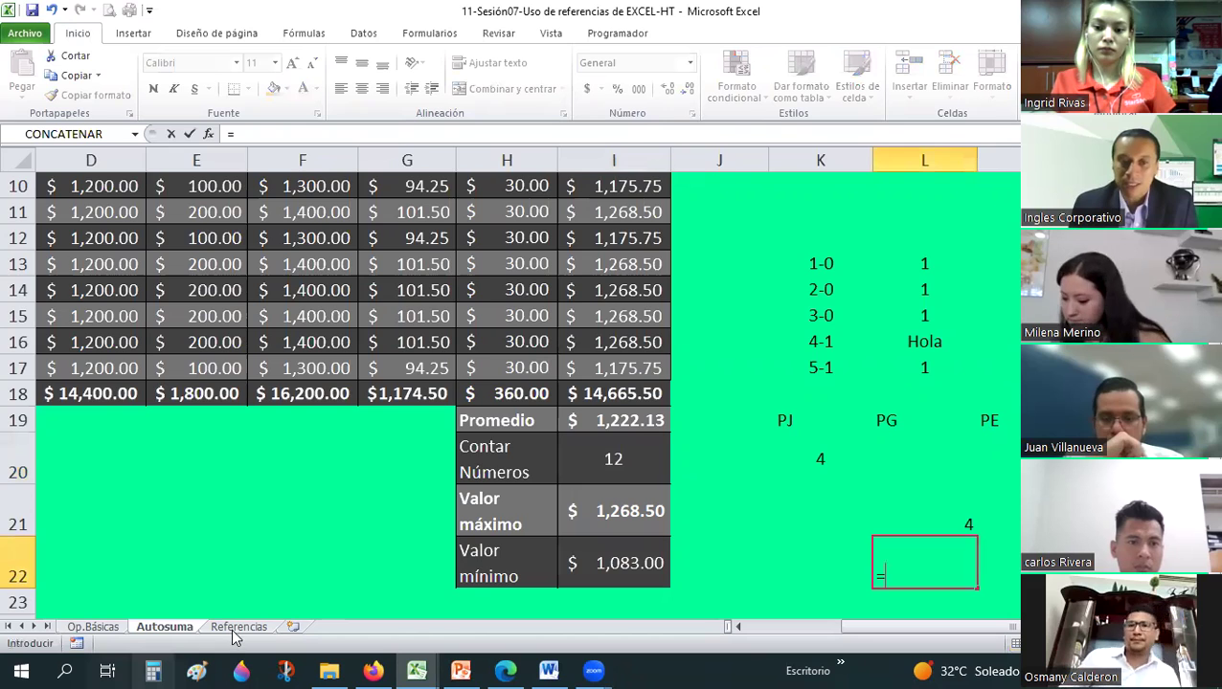
{"action": "left_click", "coordinate": [238, 627]}
{"action": "left_click", "coordinate": [258, 445]}
{"action": "key", "text": "Return"}
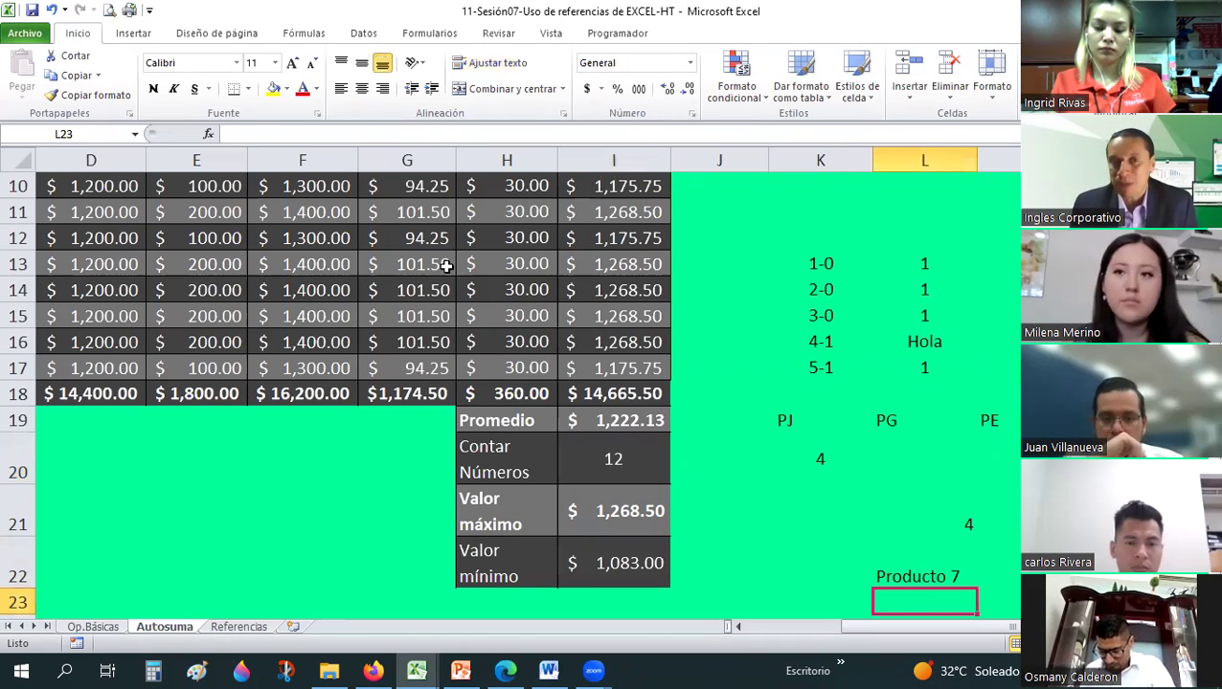
Center L21:L22 both horizontally and vertically.
{"action": "key", "text": "Up"}
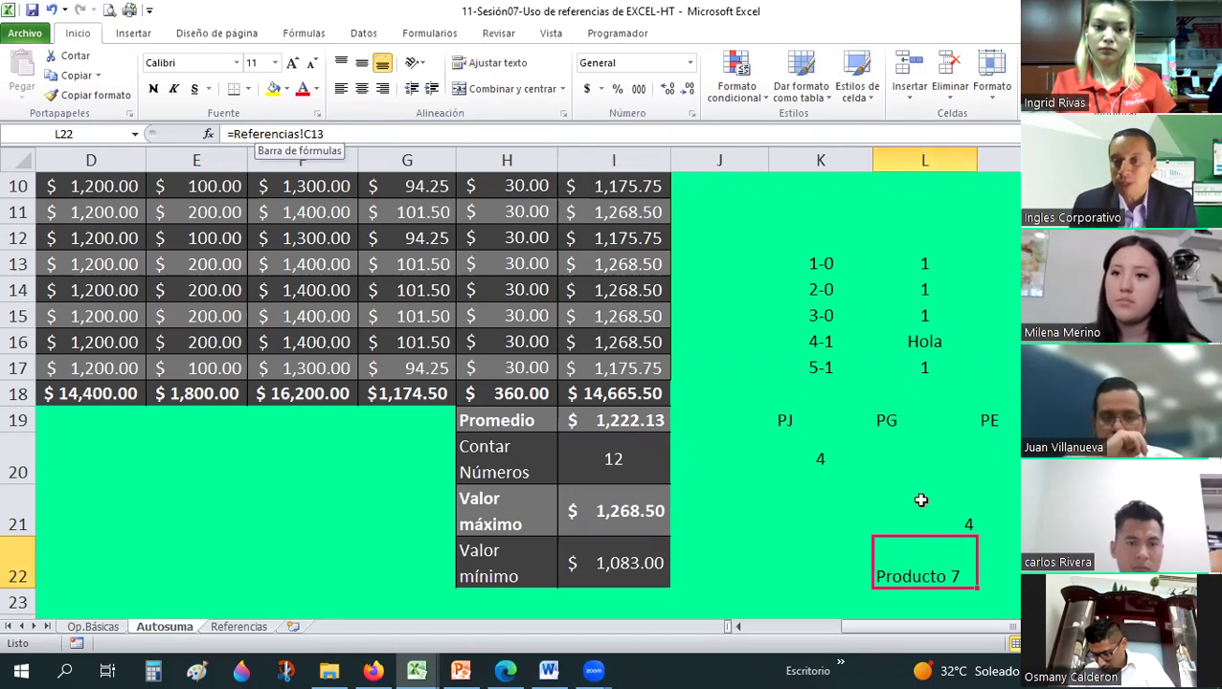
{"action": "key", "text": "Up"}
{"action": "key", "text": "shift+Down"}
{"action": "left_click", "coordinate": [362, 87]}
{"action": "left_click", "coordinate": [362, 63]}
{"action": "left_click", "coordinate": [1000, 511]}
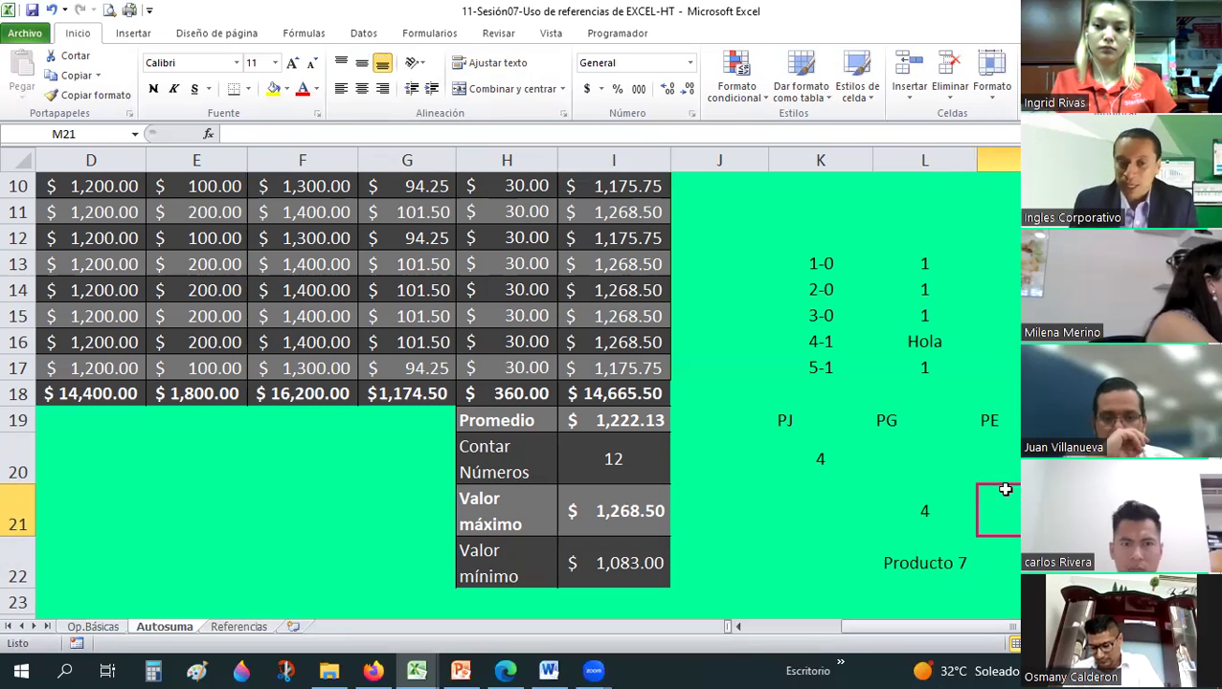
Review the Referencias product table: names, unit prices, quantities and the relative/absolute reference headings.
{"action": "left_click", "coordinate": [241, 628]}
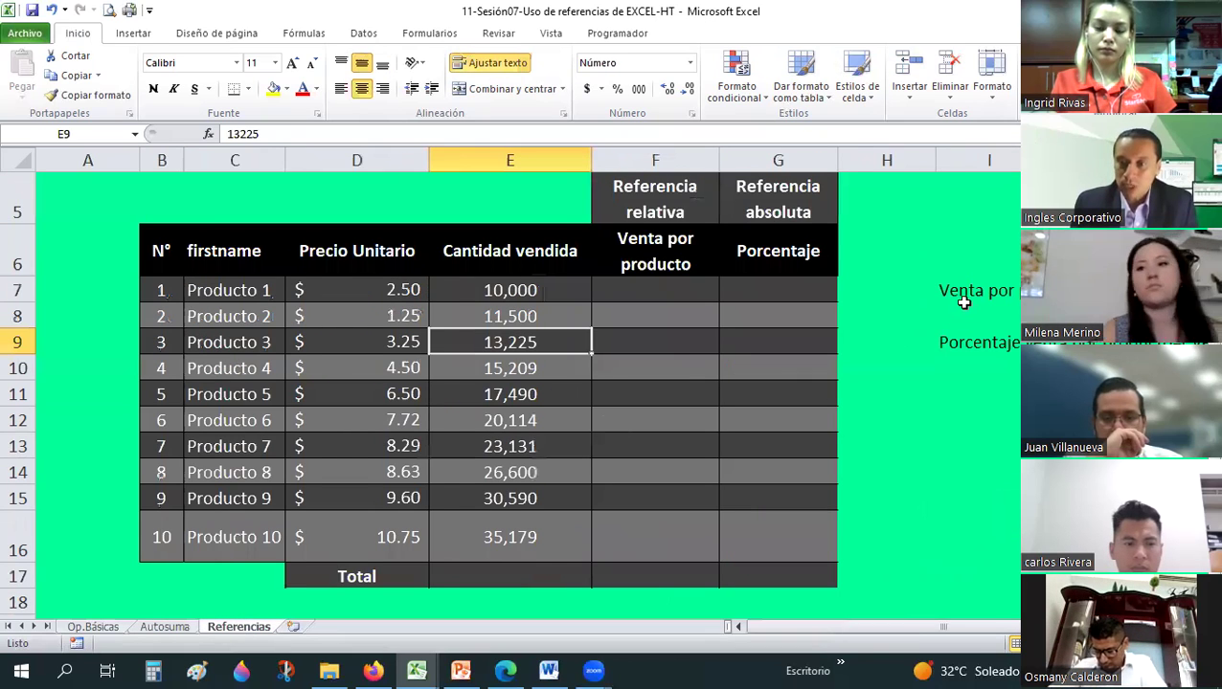
{"action": "left_click", "coordinate": [700, 414]}
{"action": "left_click_drag", "start_coordinate": [903, 626], "coordinate": [771, 624]}
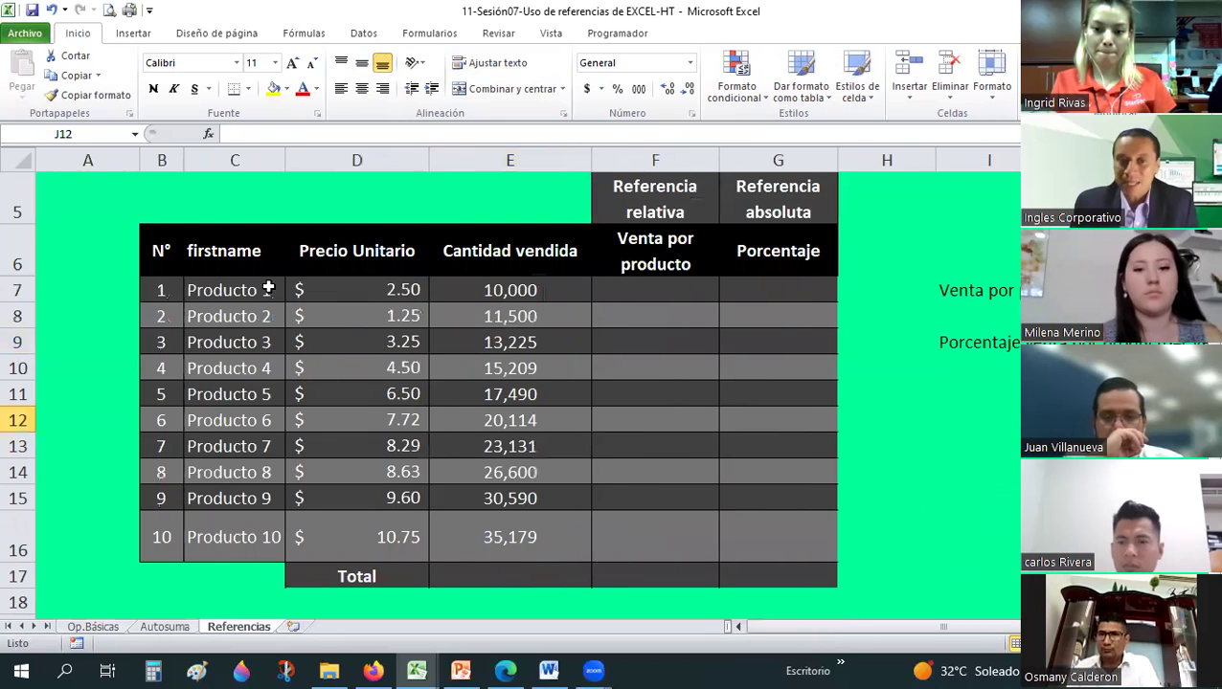
{"action": "left_click", "coordinate": [269, 288]}
{"action": "left_click", "coordinate": [364, 289]}
{"action": "left_click_drag", "start_coordinate": [519, 372], "coordinate": [517, 389]}
{"action": "left_click", "coordinate": [528, 473]}
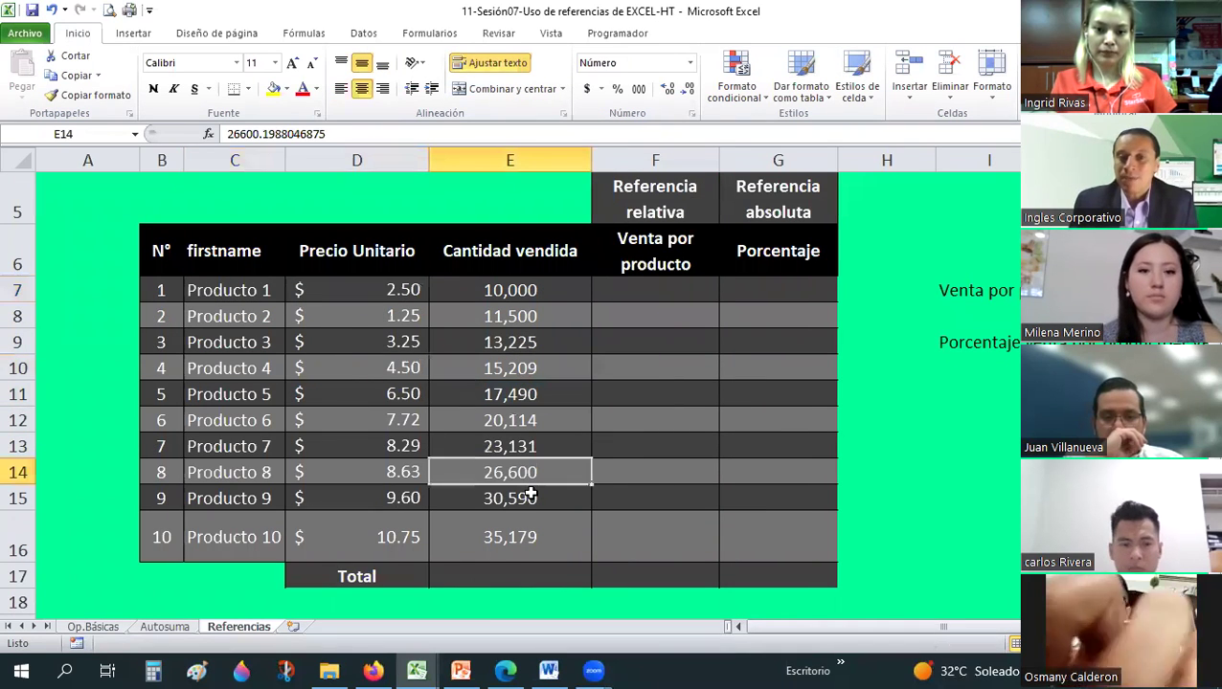
{"action": "scroll", "coordinate": [539, 467], "scroll_direction": "up", "scroll_amount": 1}
{"action": "scroll", "coordinate": [539, 466], "scroll_direction": "down", "scroll_amount": 1}
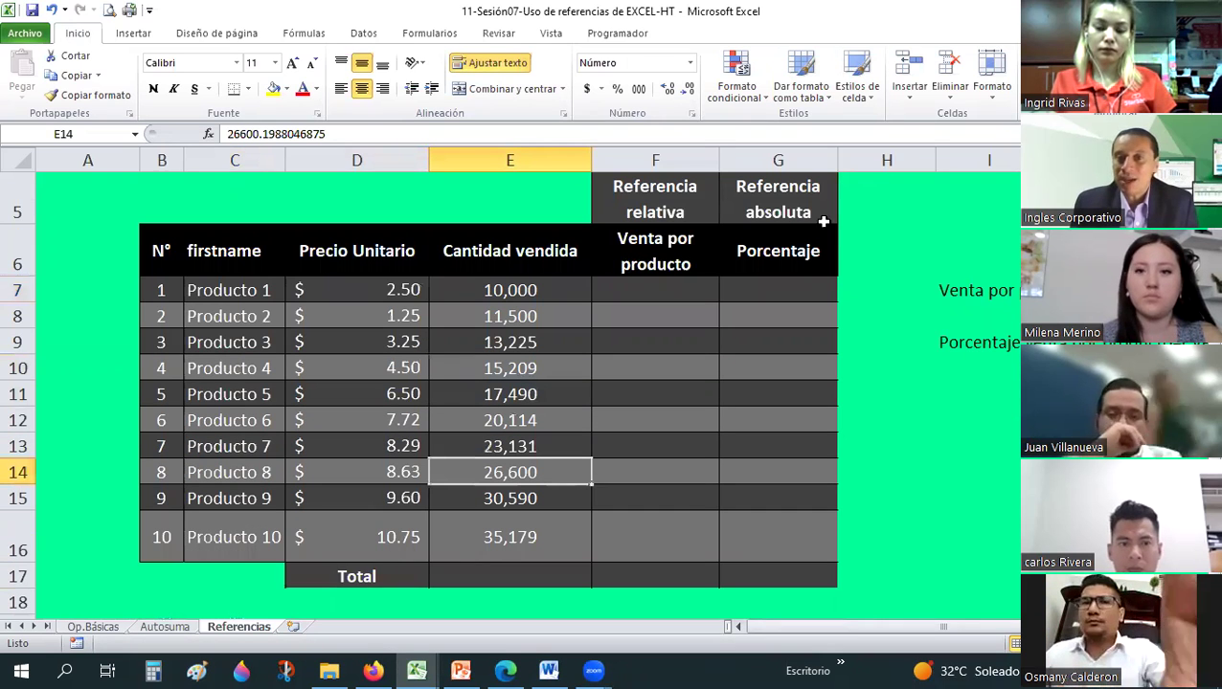
{"action": "left_click", "coordinate": [655, 199]}
{"action": "left_click", "coordinate": [763, 191]}
{"action": "scroll", "coordinate": [763, 192], "scroll_direction": "down", "scroll_amount": 1}
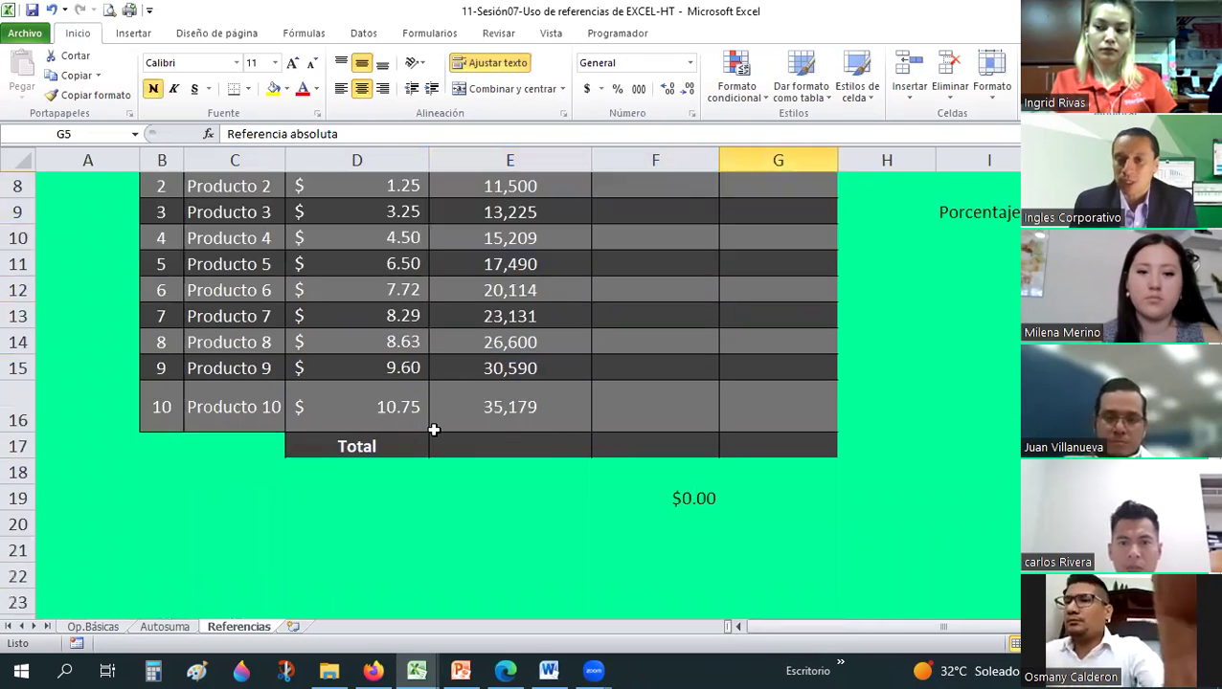
Clear the stray $0.00 from cell F19.
{"action": "left_click", "coordinate": [713, 506]}
{"action": "key", "text": "Delete"}
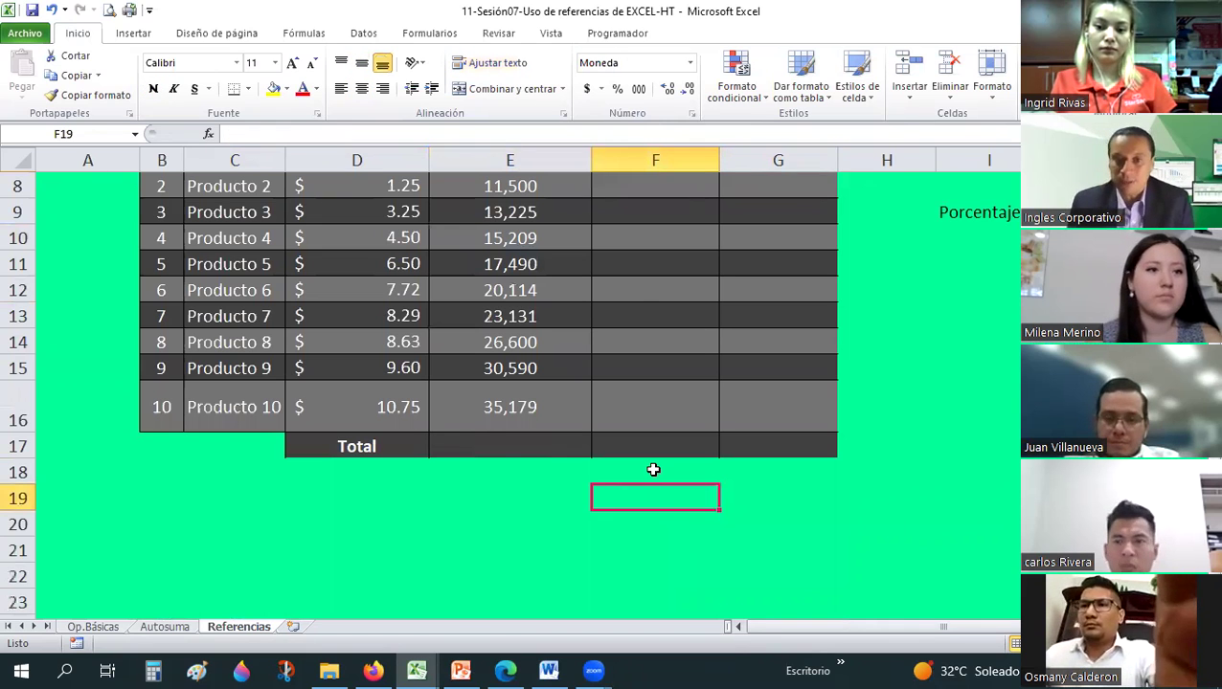
{"action": "scroll", "coordinate": [653, 469], "scroll_direction": "up", "scroll_amount": 1}
{"action": "scroll", "coordinate": [653, 469], "scroll_direction": "down", "scroll_amount": 1}
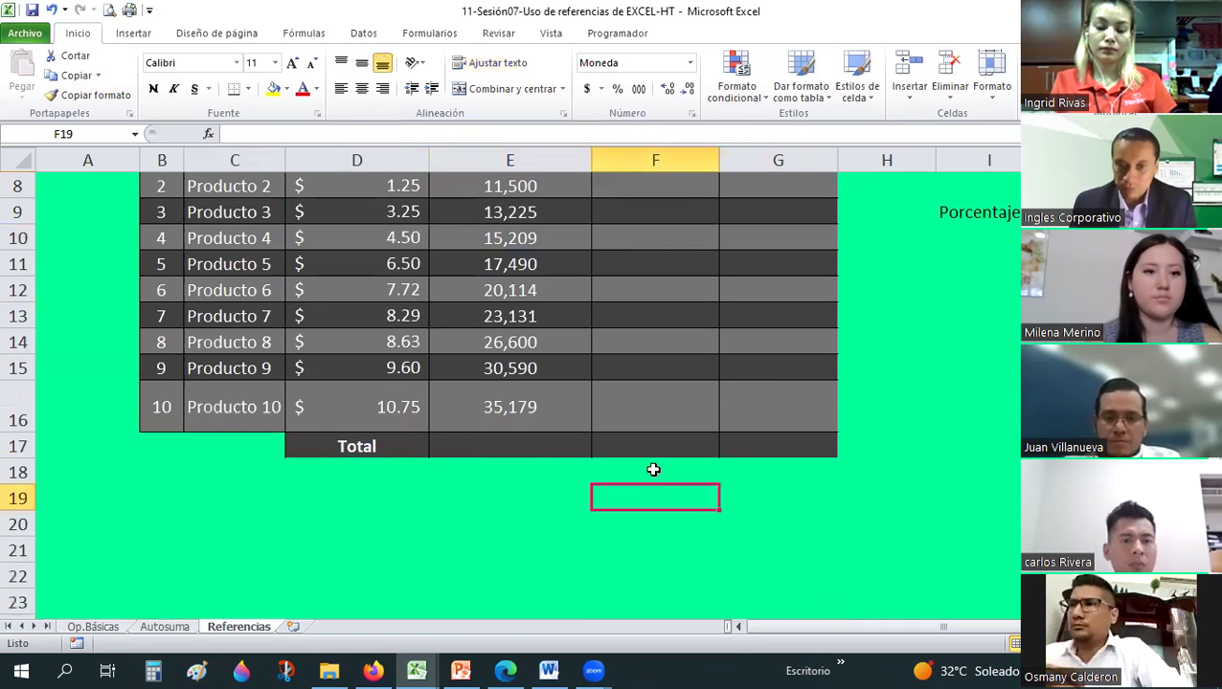
Copy E17's Total-row formatting onto E18:F21 and return to the Autosuma sheet.
{"action": "left_click", "coordinate": [481, 476]}
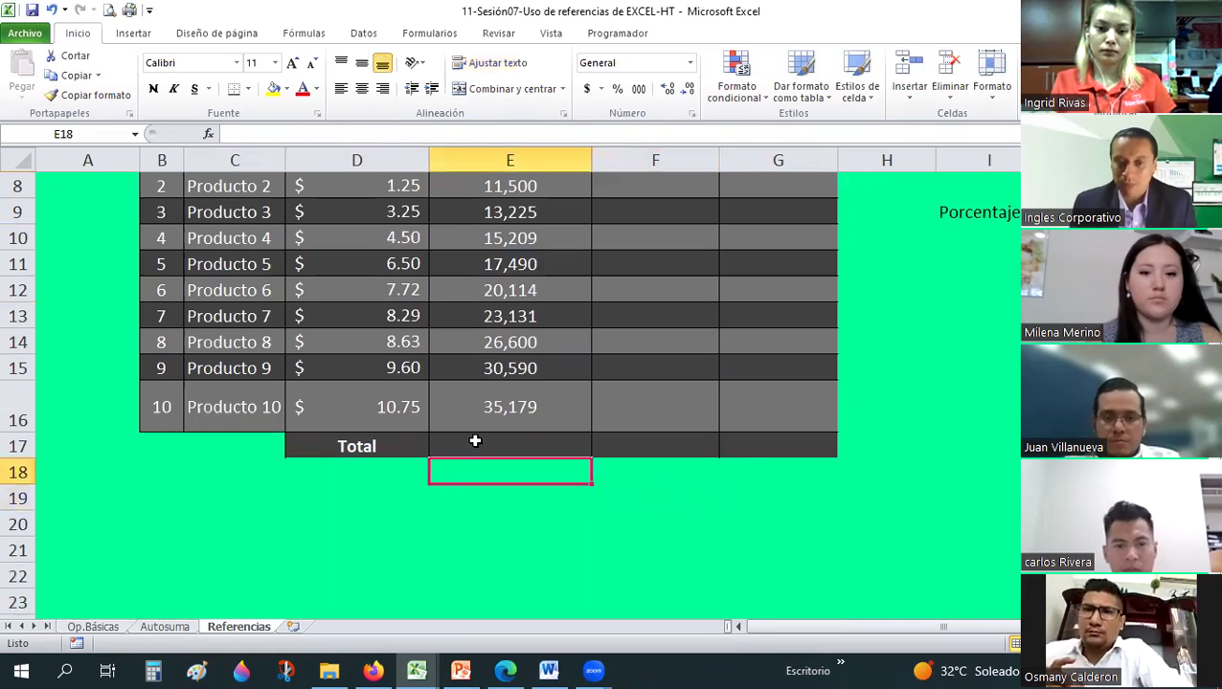
{"action": "key", "text": "Up"}
{"action": "left_click", "coordinate": [95, 94]}
{"action": "mouse_move", "coordinate": [607, 479]}
{"action": "left_mouse_down"}
{"action": "mouse_move", "coordinate": [639, 532]}
{"action": "mouse_move", "coordinate": [637, 560]}
{"action": "left_mouse_up"}
{"action": "left_click", "coordinate": [161, 627]}
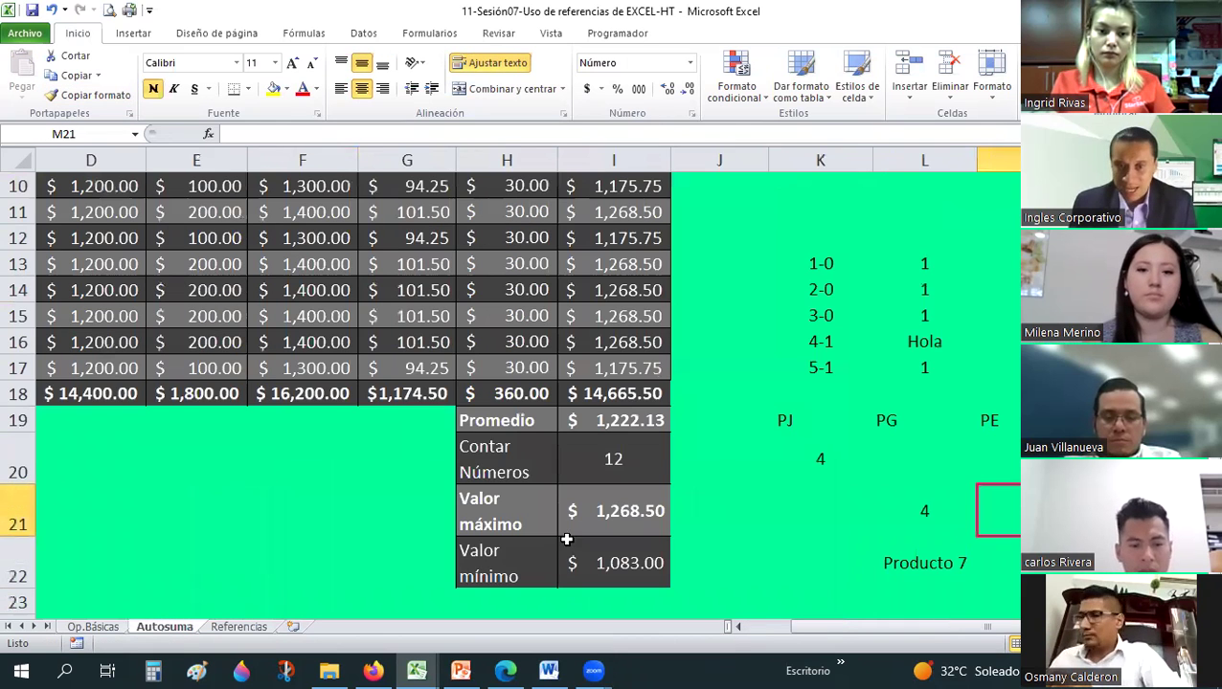
Copy the Promedio, Contar Números, Valor máximo and Valor mínimo labels from Autosuma into Referencias E18:E21.
{"action": "scroll", "coordinate": [509, 366], "scroll_direction": "down", "scroll_amount": 3}
{"action": "left_click_drag", "start_coordinate": [503, 342], "coordinate": [503, 476]}
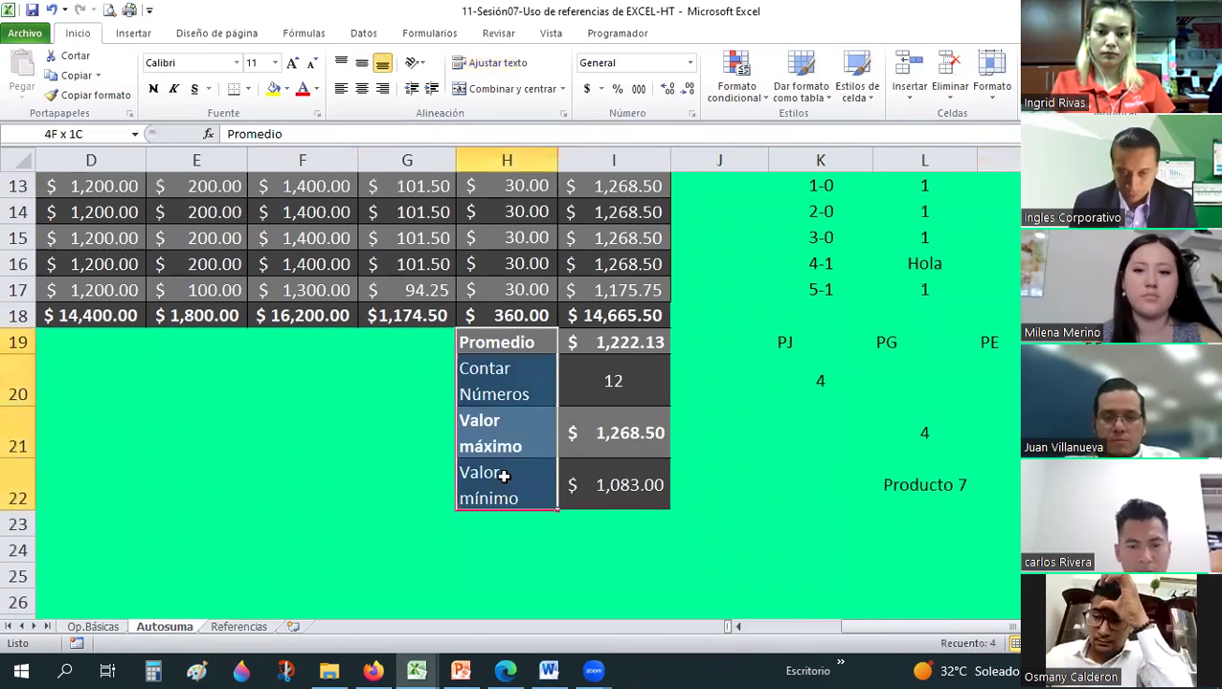
{"action": "key", "text": "ctrl+c"}
{"action": "left_click", "coordinate": [255, 628]}
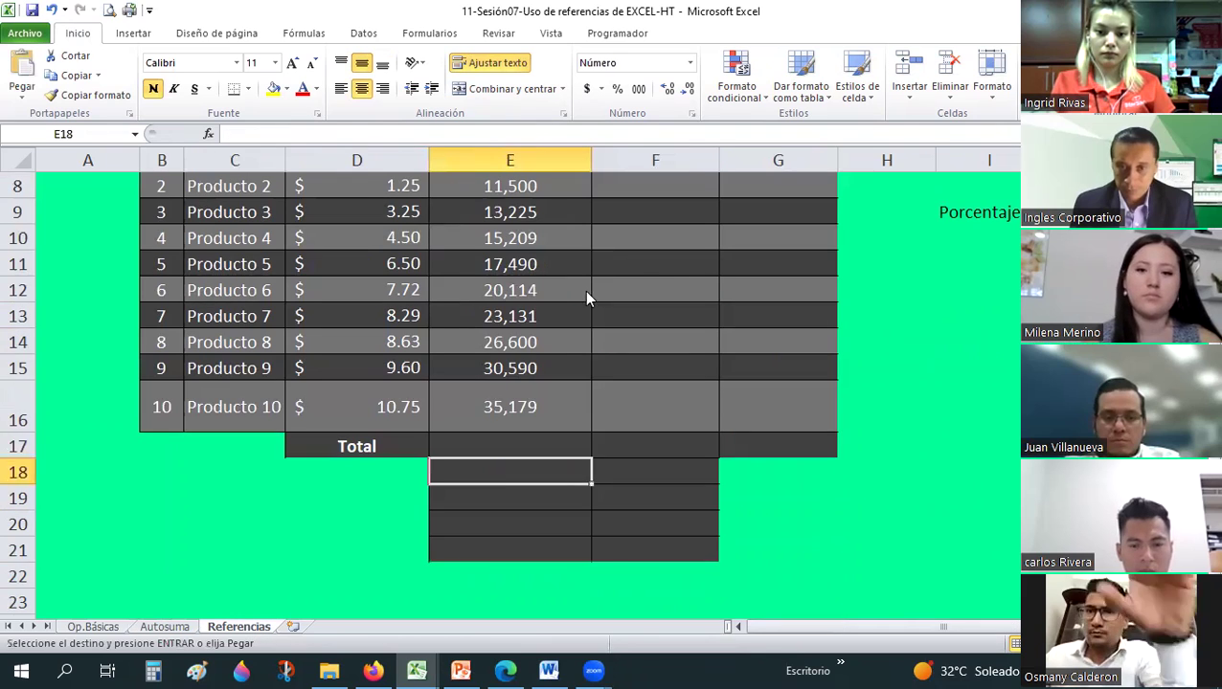
{"action": "right_click", "coordinate": [496, 469]}
{"action": "left_click", "coordinate": [565, 225]}
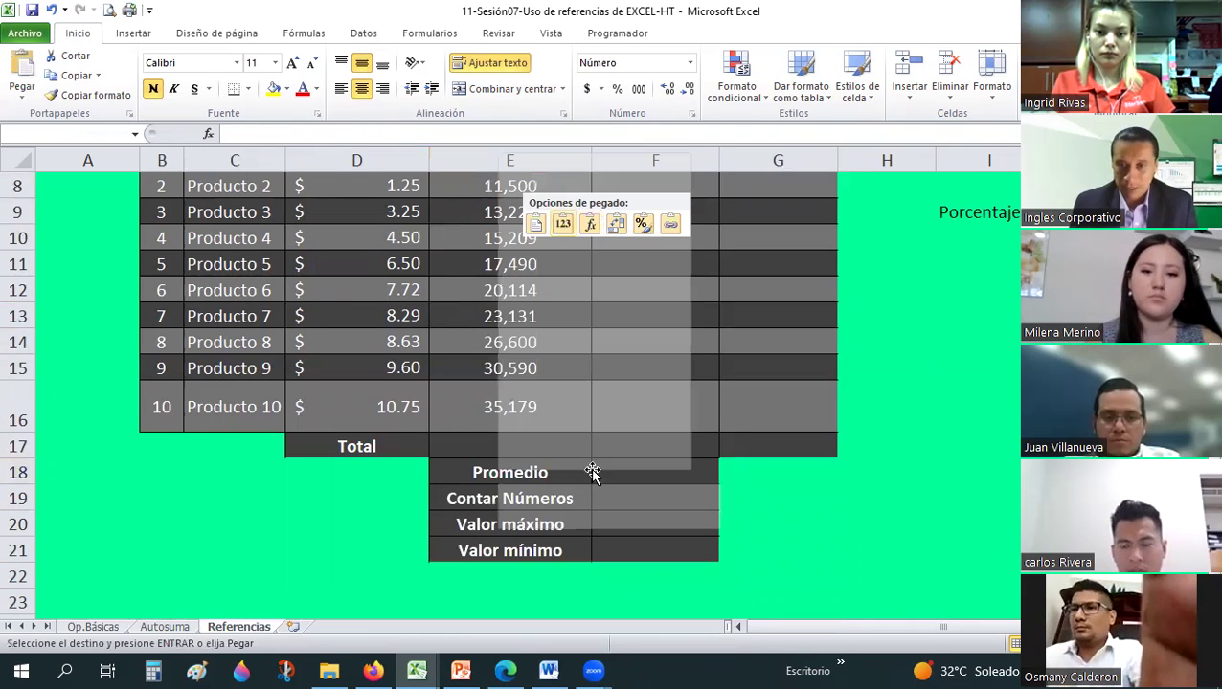
{"action": "left_click", "coordinate": [596, 471]}
{"action": "left_click", "coordinate": [516, 471]}
{"action": "left_click", "coordinate": [507, 525]}
{"action": "left_click", "coordinate": [500, 473]}
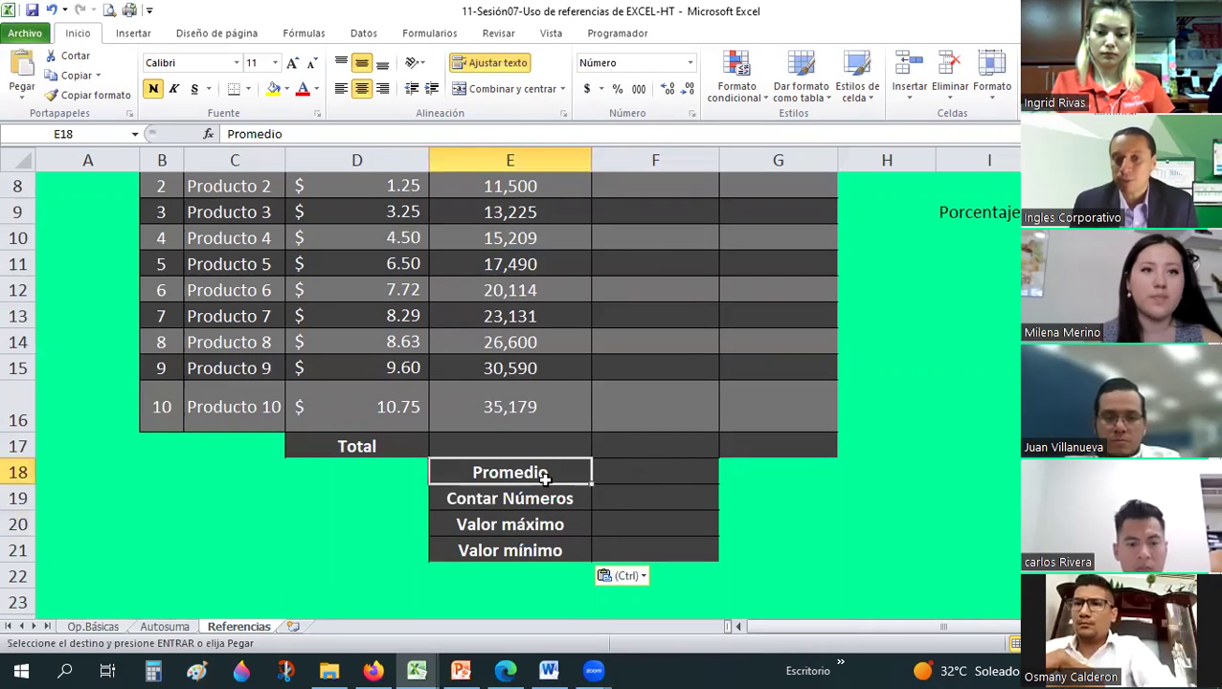
{"action": "key", "text": "Down"}
{"action": "left_click", "coordinate": [516, 552]}
Apply accounting number format to the summary value cells F18:F21.
{"action": "left_click", "coordinate": [632, 473]}
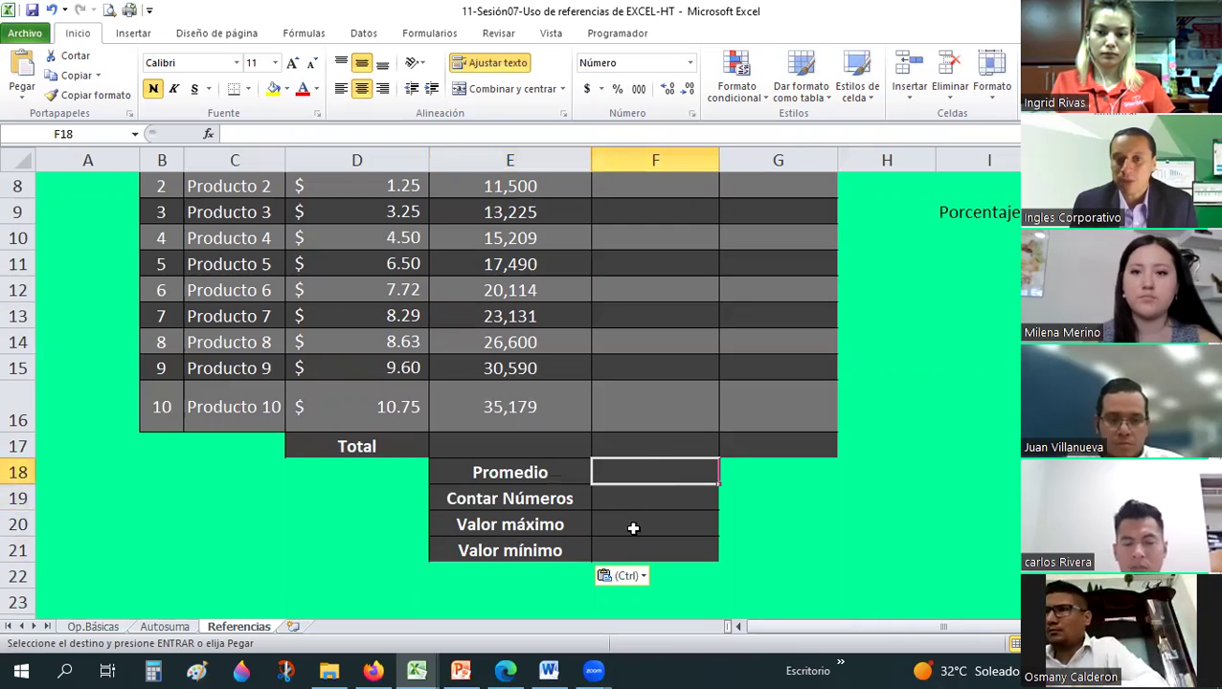
{"action": "left_click_drag", "start_coordinate": [632, 529], "coordinate": [631, 549]}
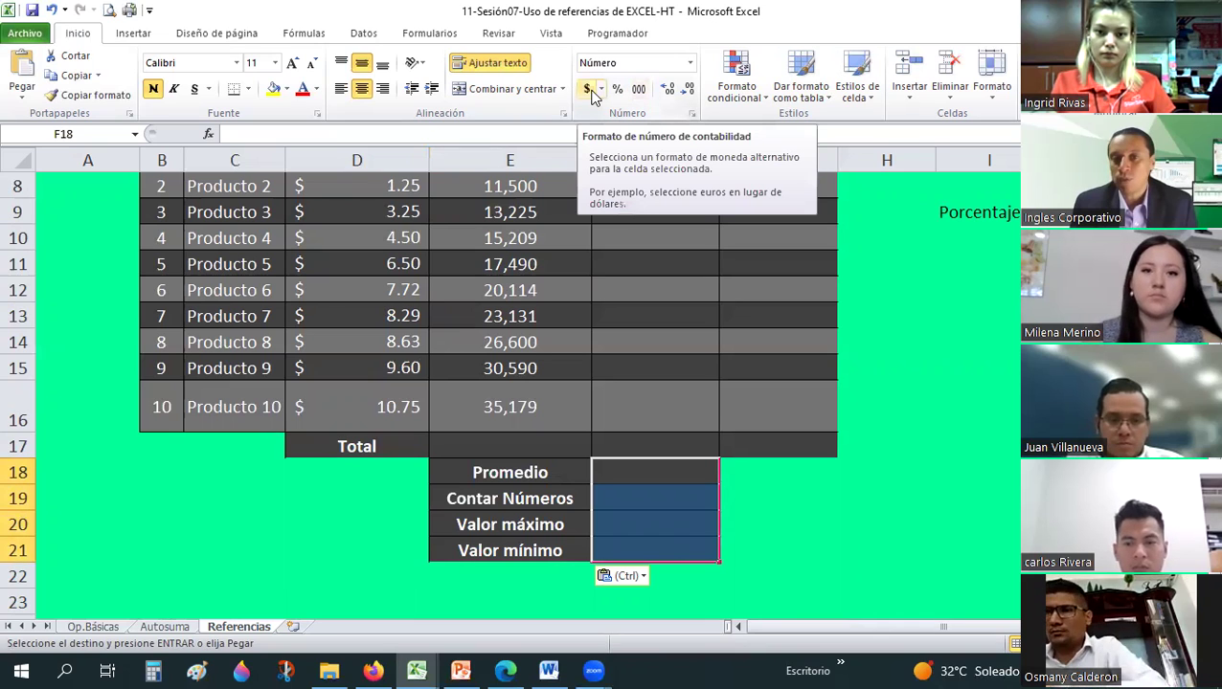
{"action": "left_click", "coordinate": [591, 92]}
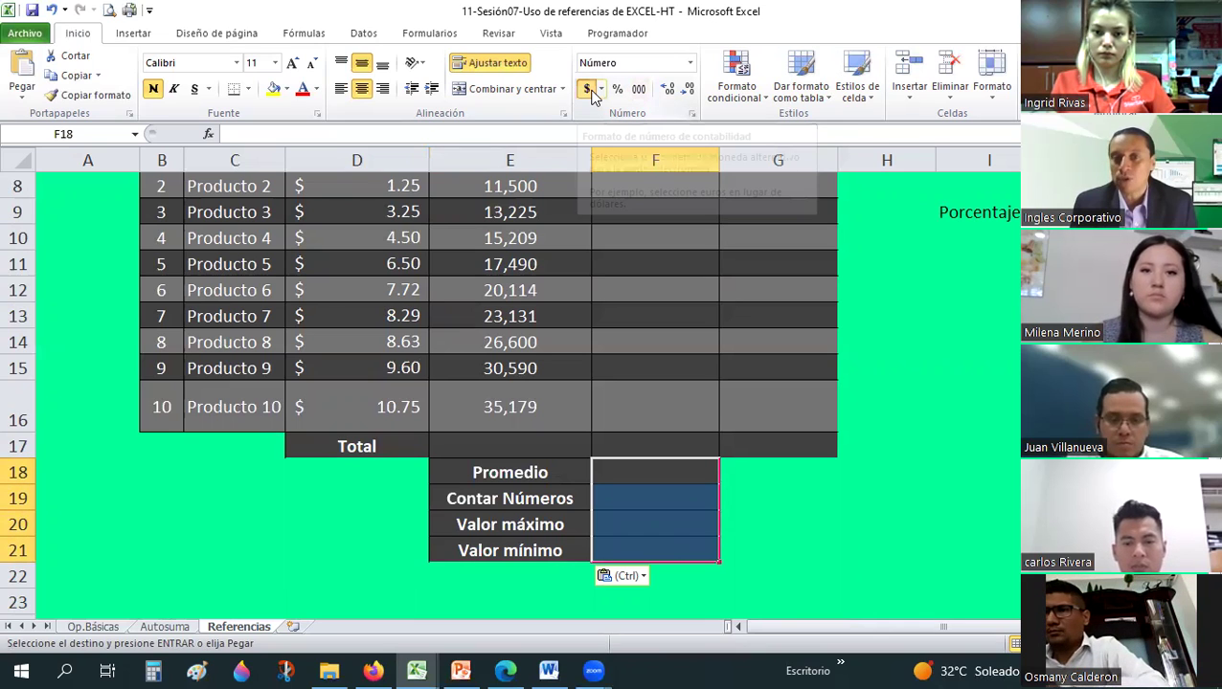
{"action": "left_click", "coordinate": [897, 549]}
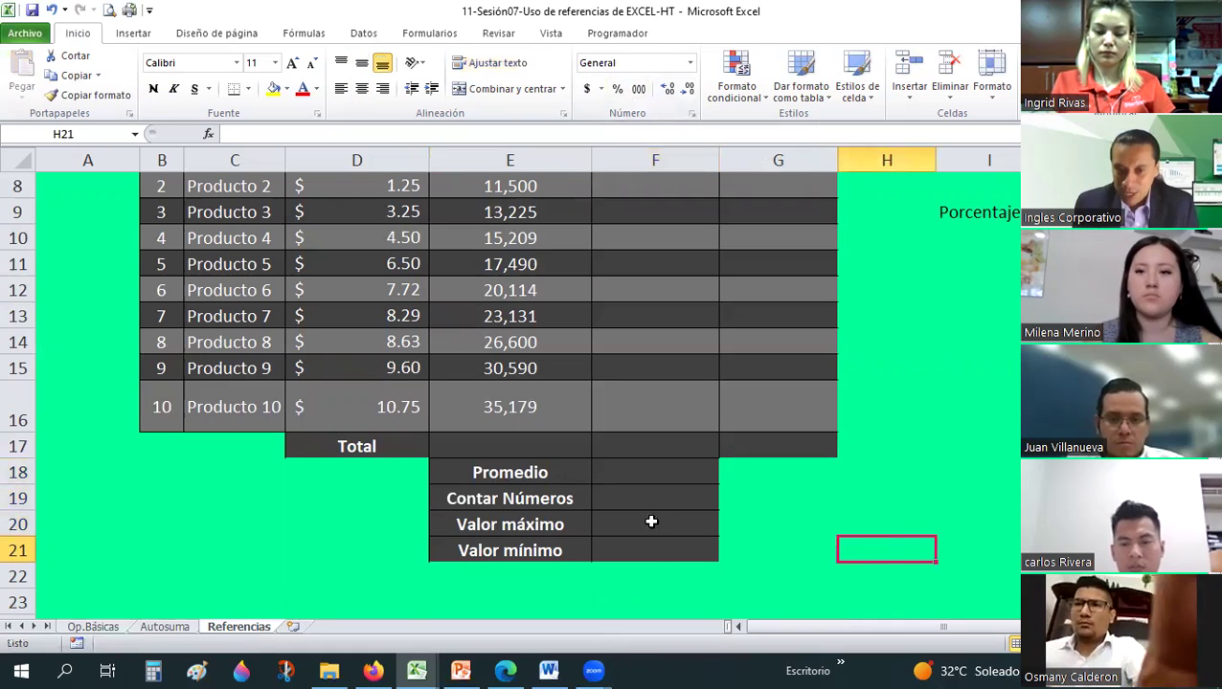
{"action": "left_click_drag", "start_coordinate": [517, 472], "coordinate": [659, 539]}
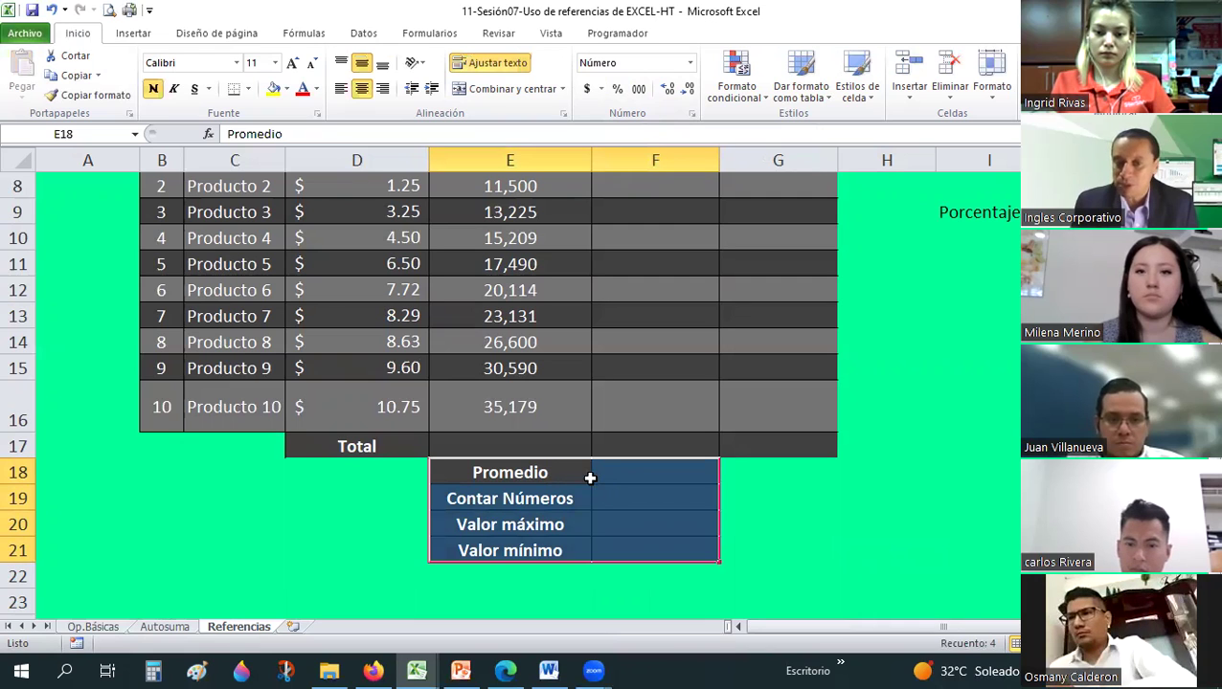
{"action": "left_click", "coordinate": [801, 504]}
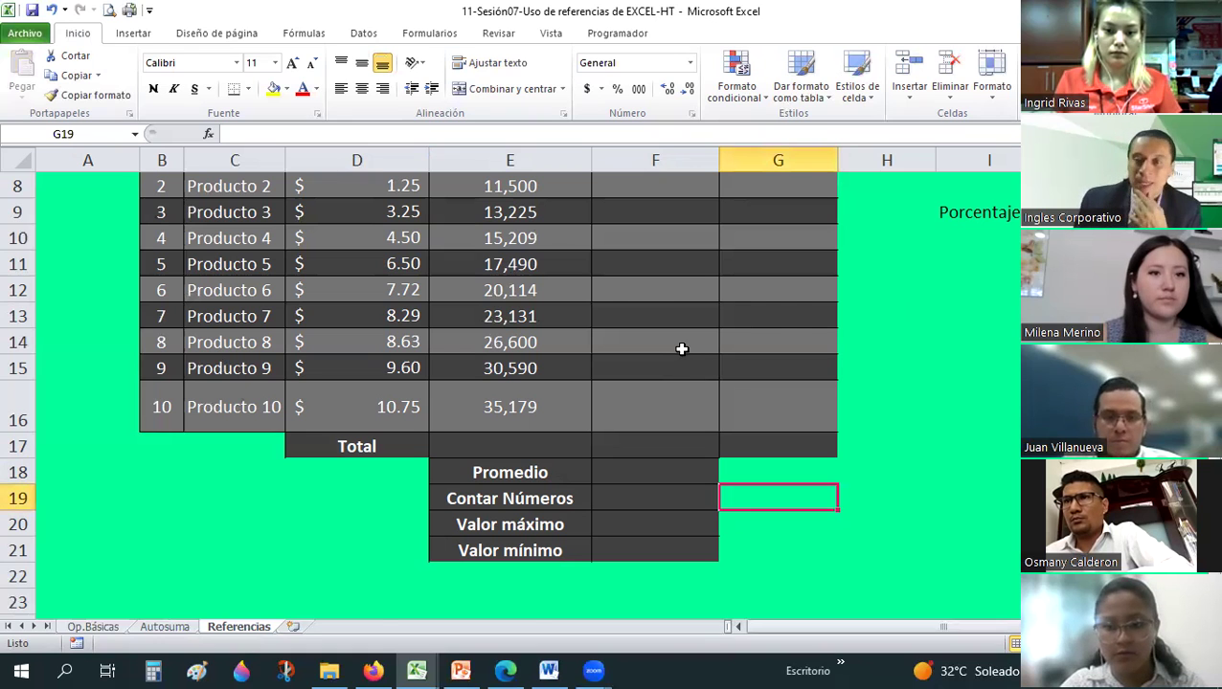
{"action": "scroll", "coordinate": [767, 527], "scroll_direction": "up", "scroll_amount": 2}
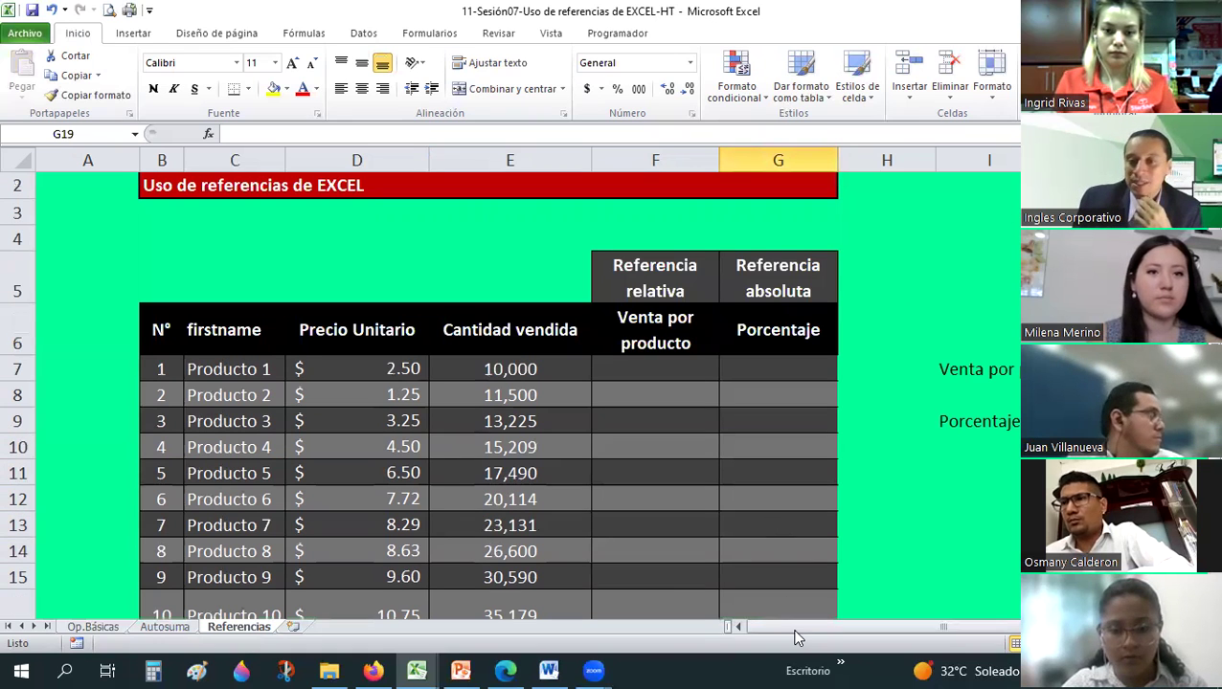
{"action": "left_click_drag", "start_coordinate": [943, 627], "coordinate": [988, 627]}
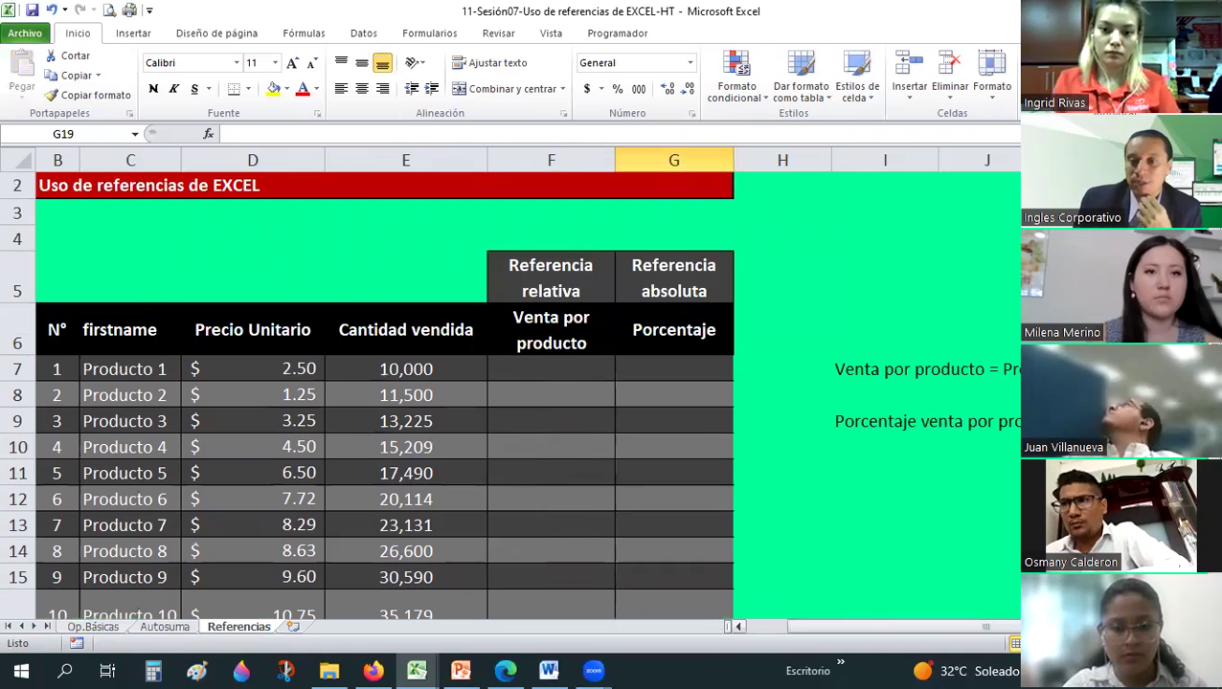
{"action": "scroll", "coordinate": [1013, 524], "scroll_direction": "right", "scroll_amount": 3}
{"action": "left_click", "coordinate": [593, 351]}
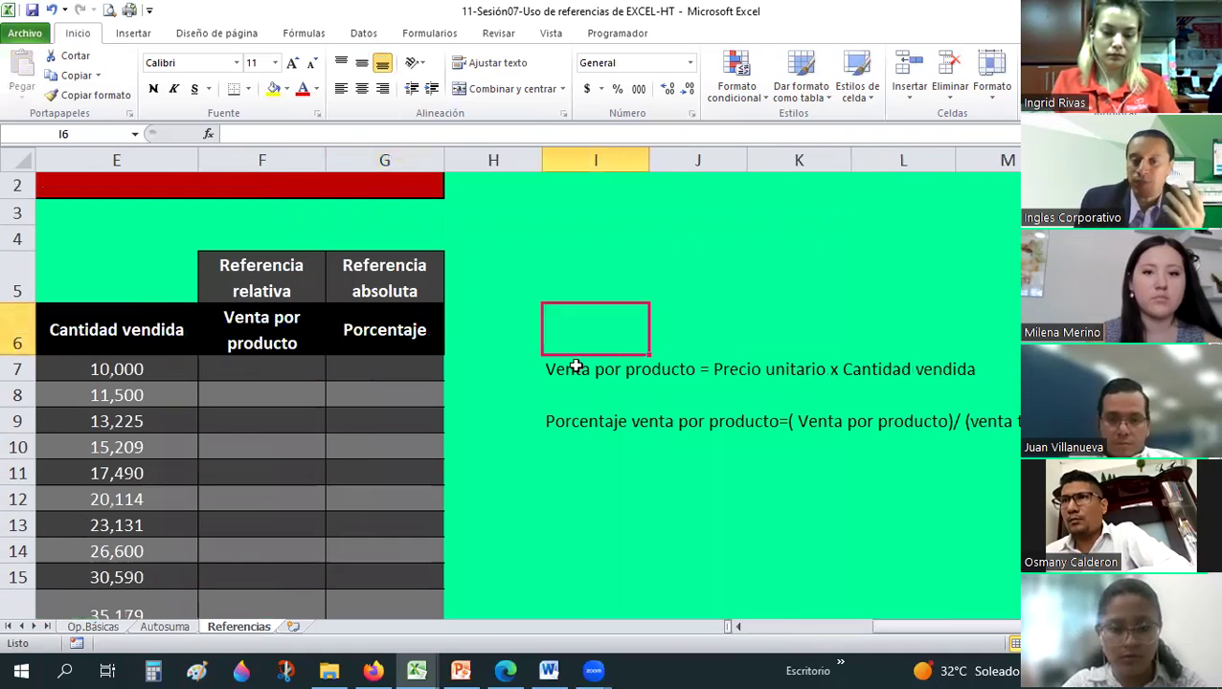
{"action": "left_click", "coordinate": [575, 367]}
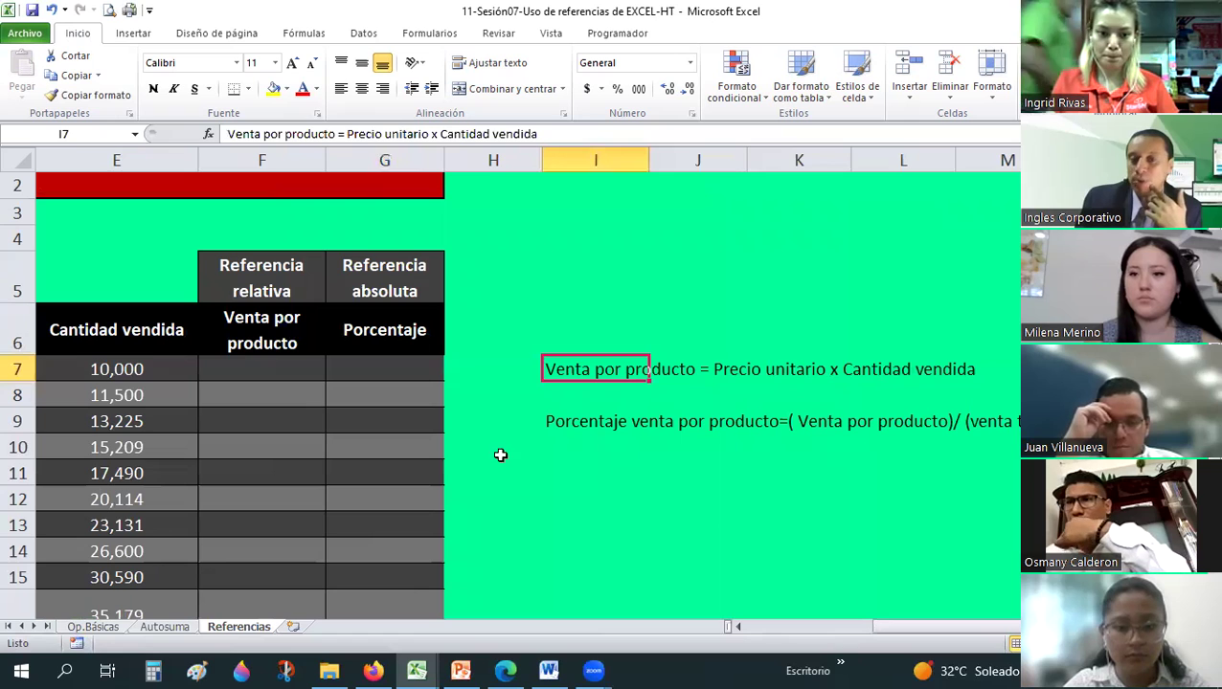
{"action": "left_click", "coordinate": [268, 331]}
{"action": "scroll", "coordinate": [870, 632], "scroll_direction": "left", "scroll_amount": 1}
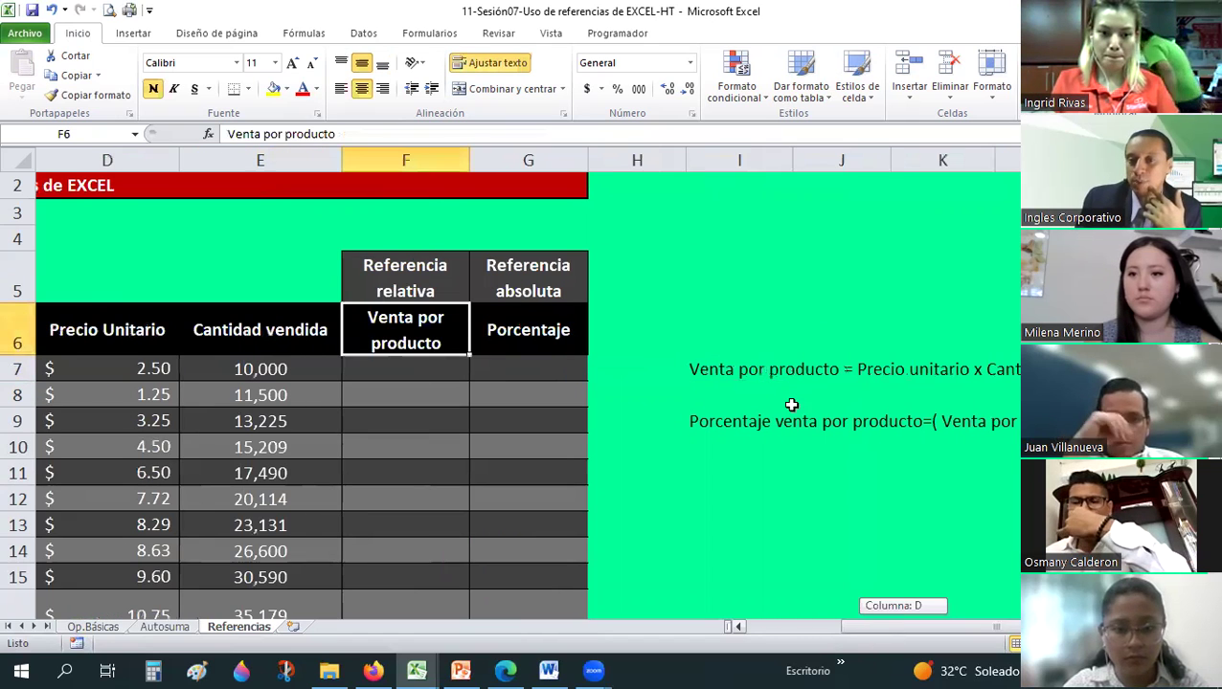
{"action": "left_click", "coordinate": [758, 368]}
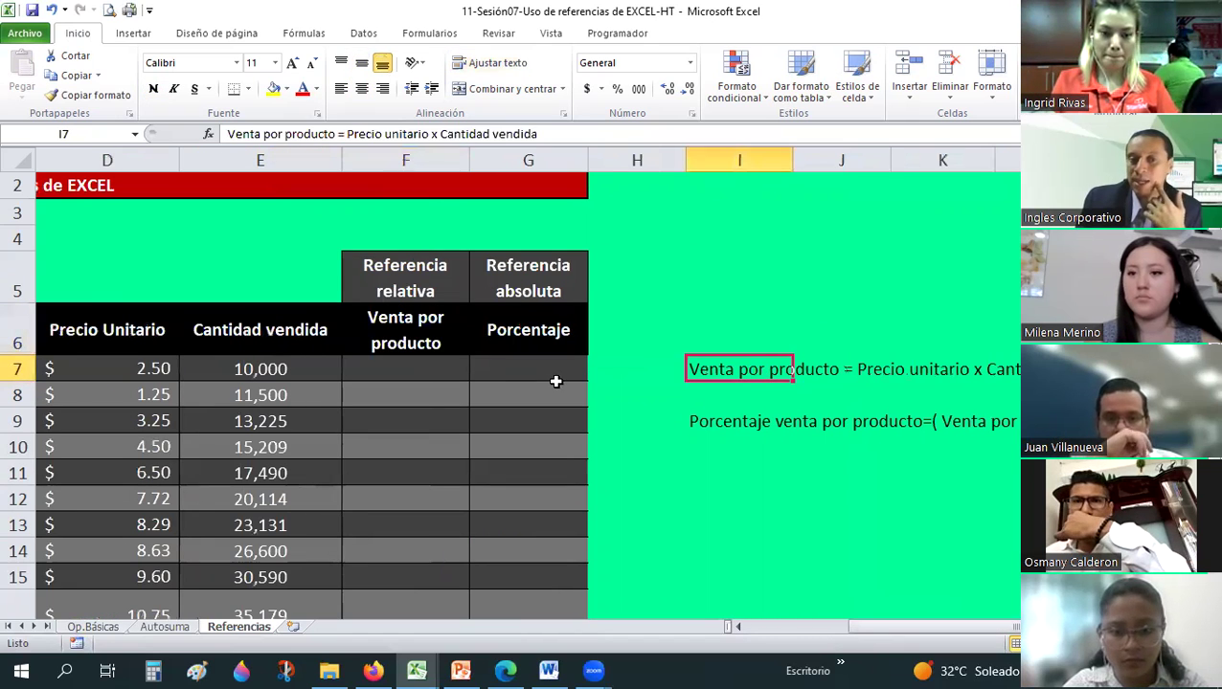
{"action": "left_click", "coordinate": [117, 369]}
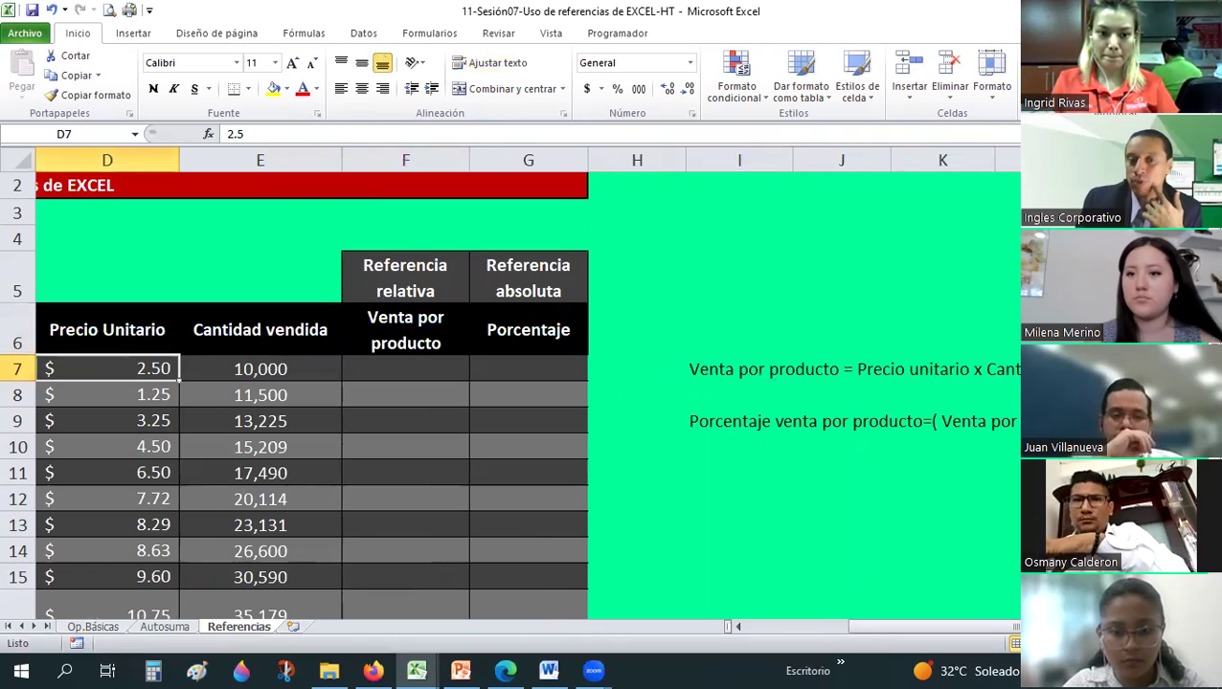
{"action": "left_click", "coordinate": [207, 366]}
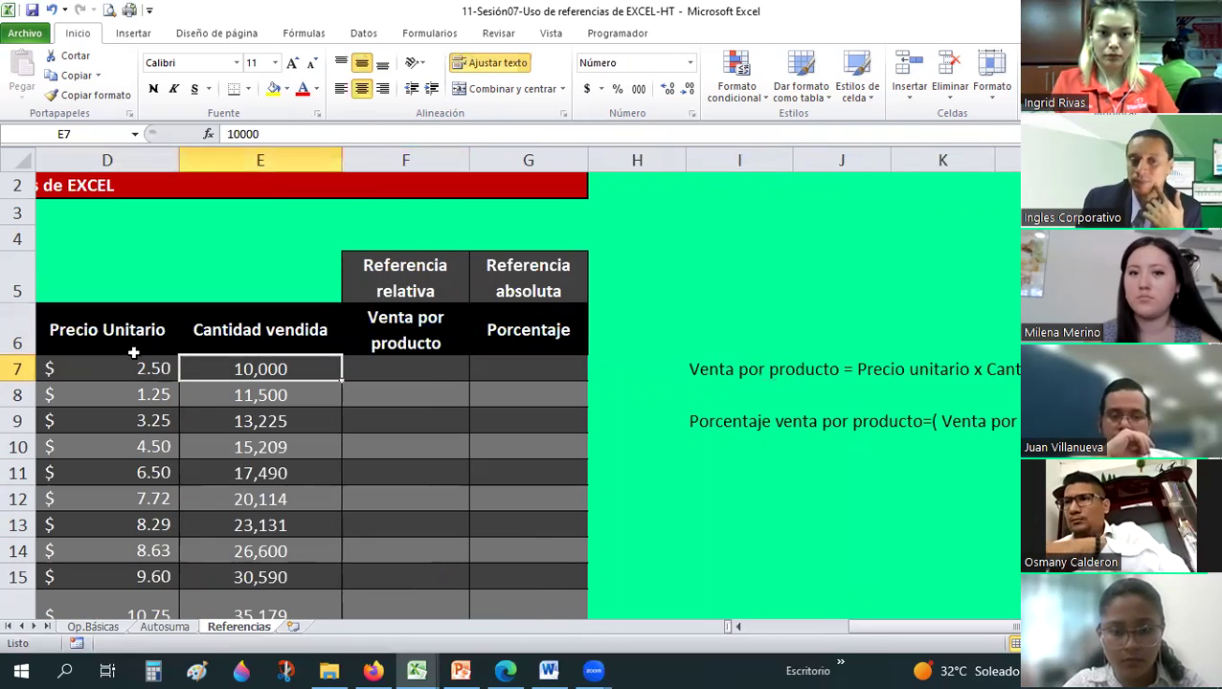
{"action": "left_click", "coordinate": [781, 422]}
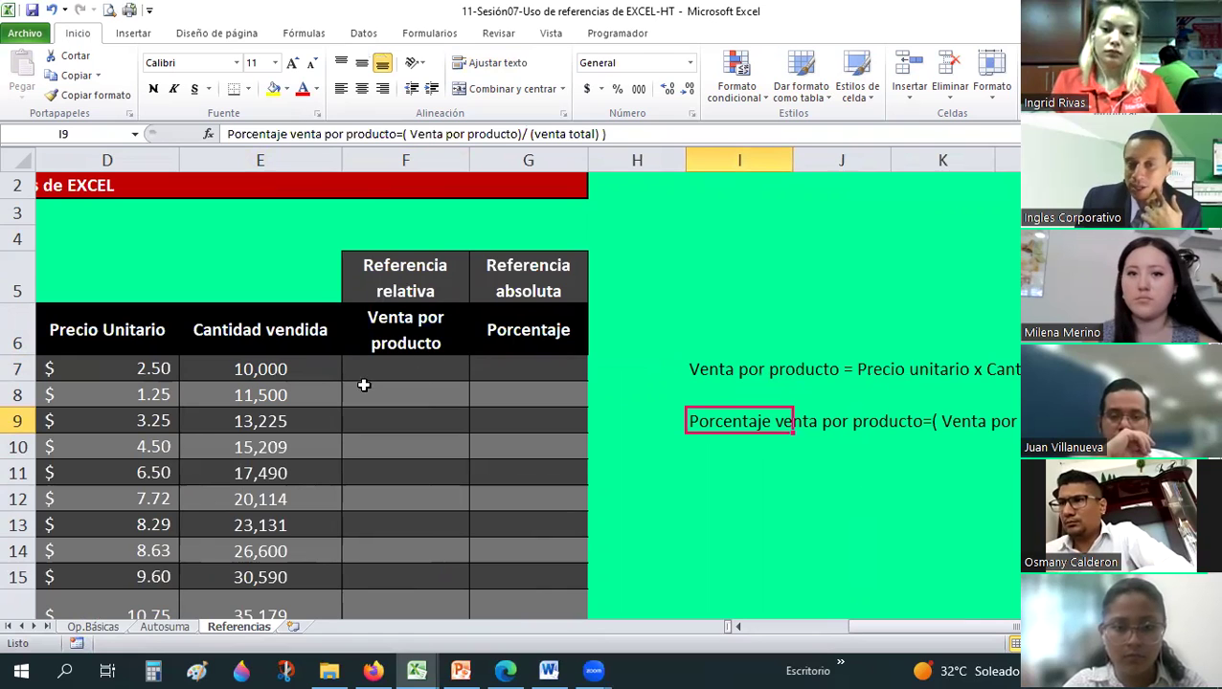
{"action": "left_click", "coordinate": [409, 378]}
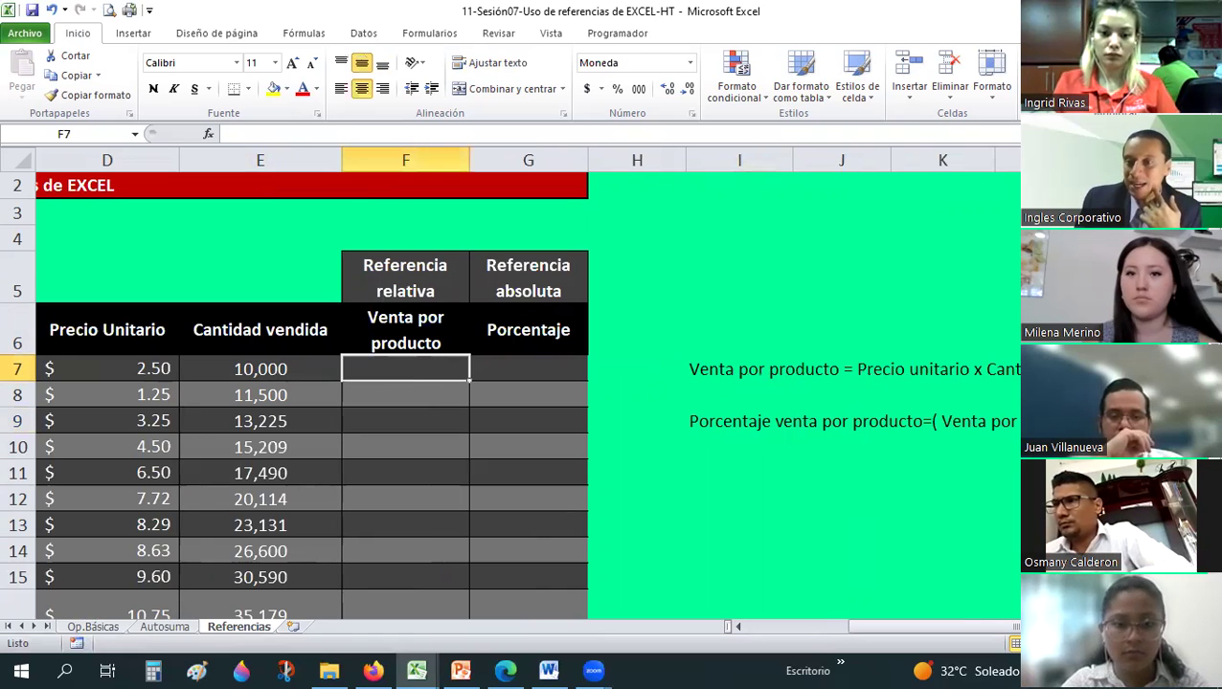
{"action": "scroll", "coordinate": [397, 447], "scroll_direction": "down", "scroll_amount": 2}
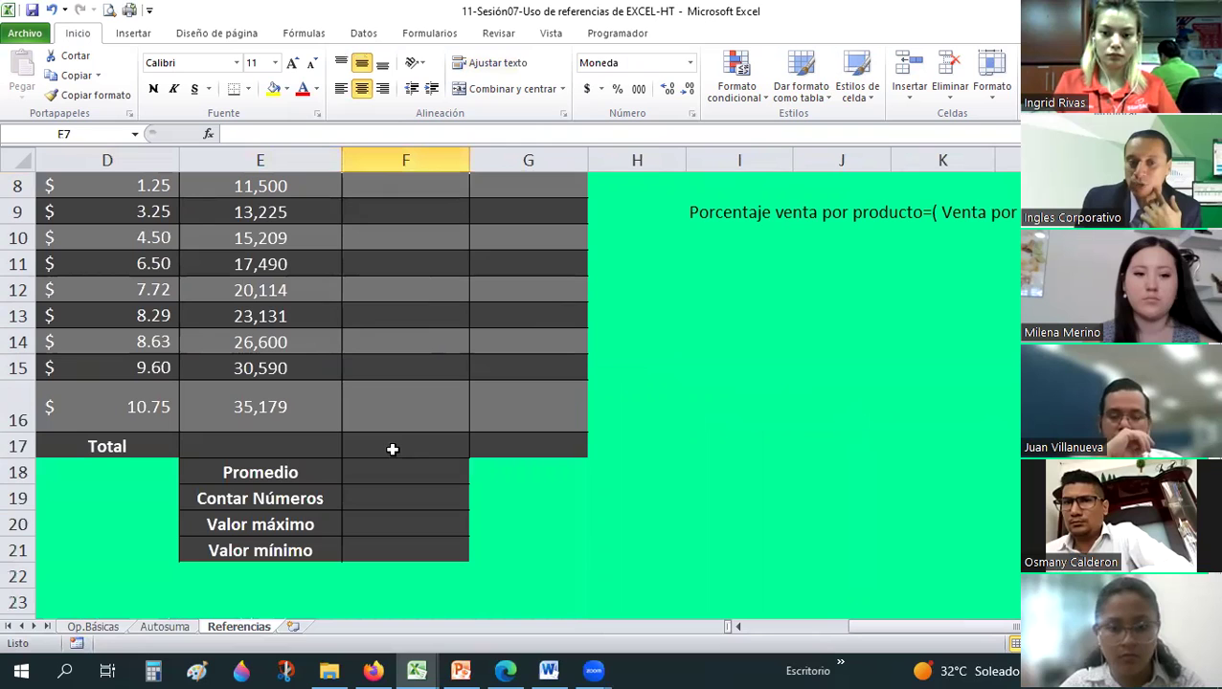
{"action": "left_click", "coordinate": [392, 449]}
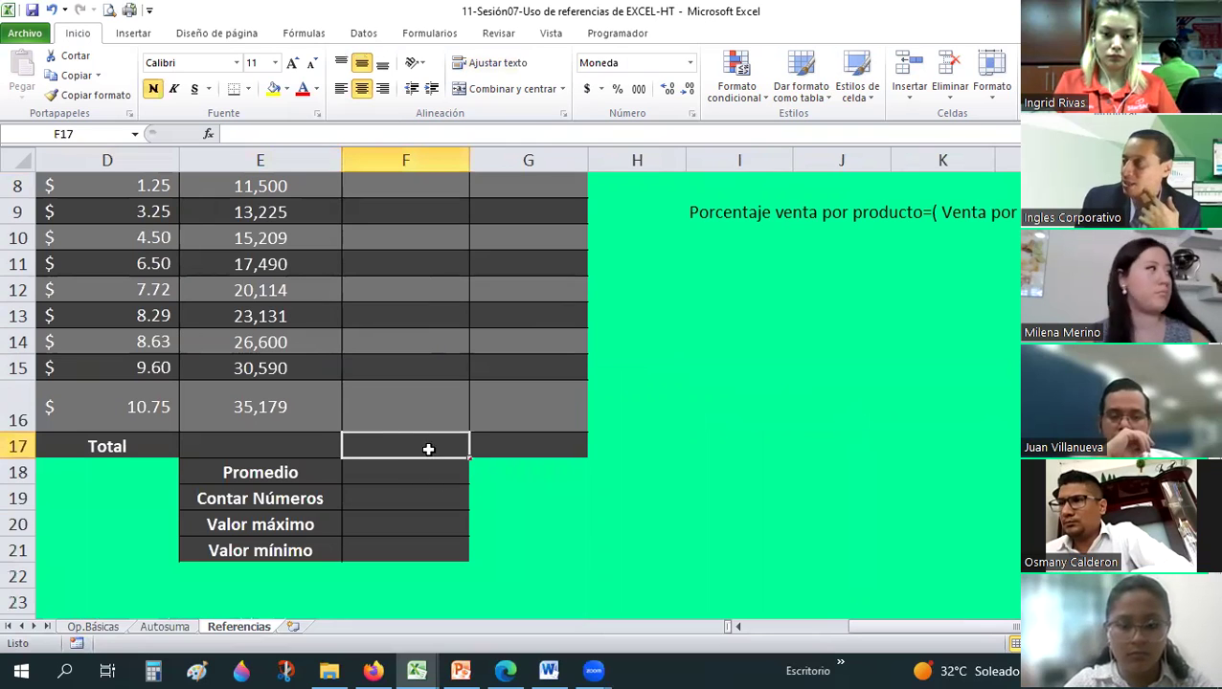
{"action": "scroll", "coordinate": [424, 460], "scroll_direction": "up", "scroll_amount": 1}
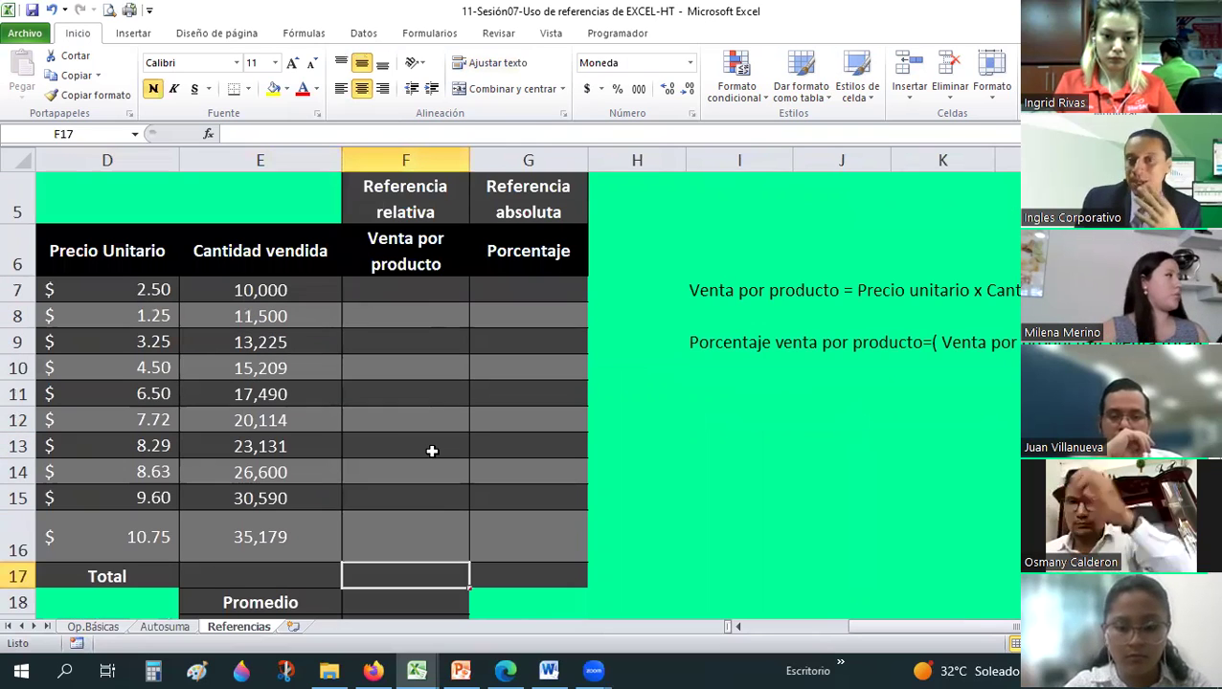
{"action": "left_click", "coordinate": [723, 290]}
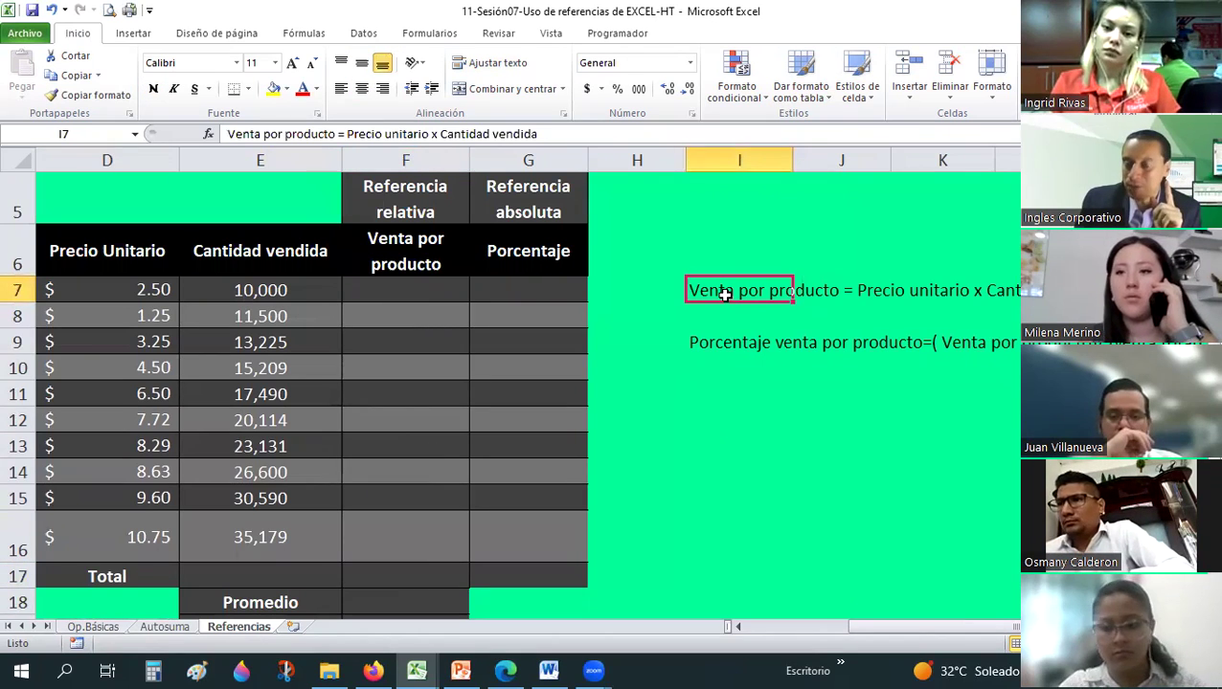
{"action": "left_click", "coordinate": [706, 448]}
{"action": "mouse_move", "coordinate": [699, 249]}
{"action": "left_mouse_down"}
{"action": "mouse_move", "coordinate": [871, 351]}
{"action": "mouse_move", "coordinate": [844, 383]}
{"action": "left_mouse_up"}
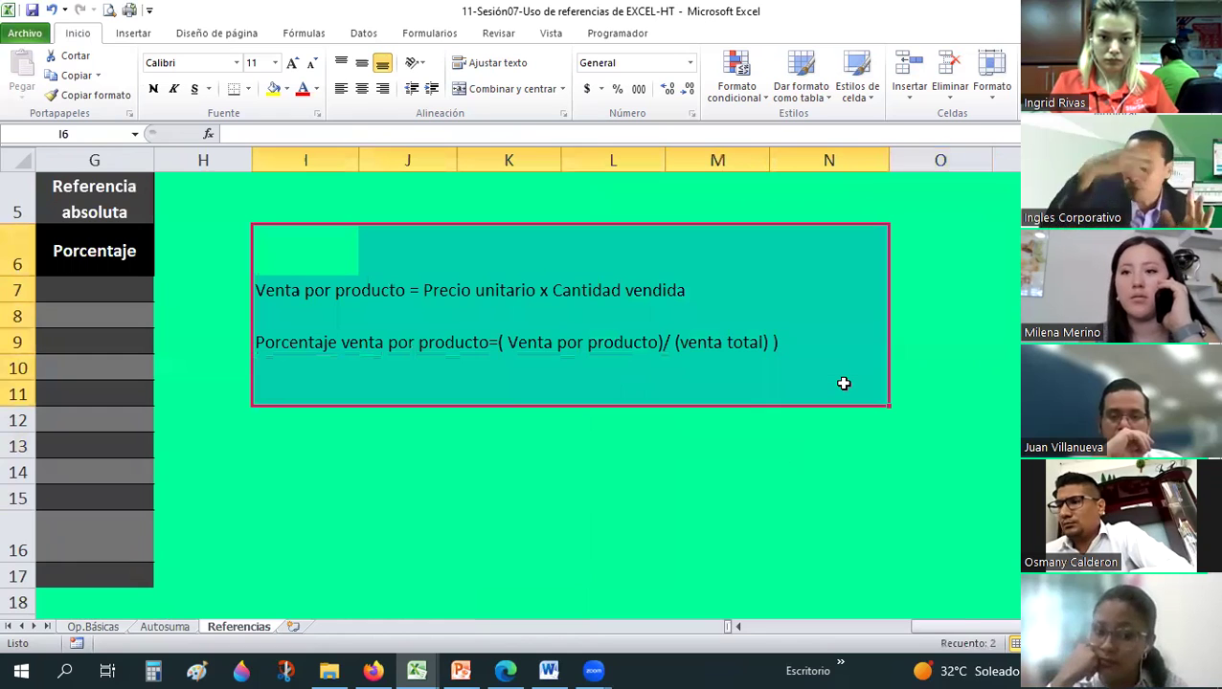
{"action": "left_click_drag", "start_coordinate": [758, 624], "coordinate": [802, 630]}
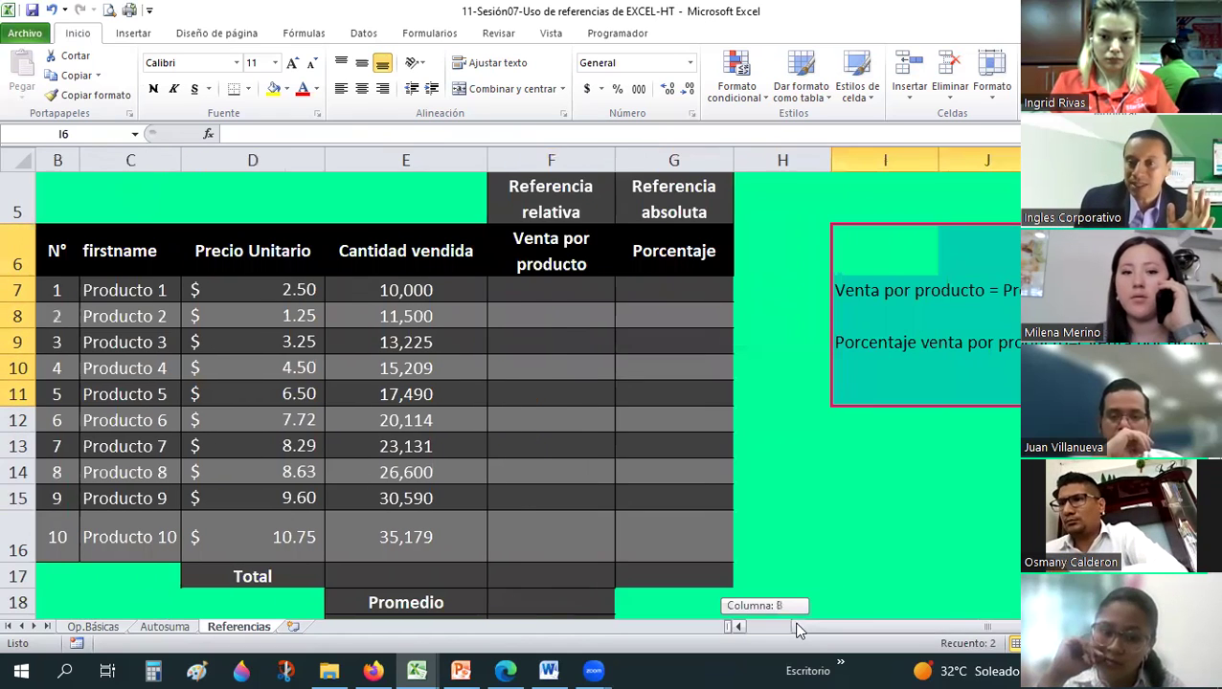
{"action": "left_click", "coordinate": [869, 291]}
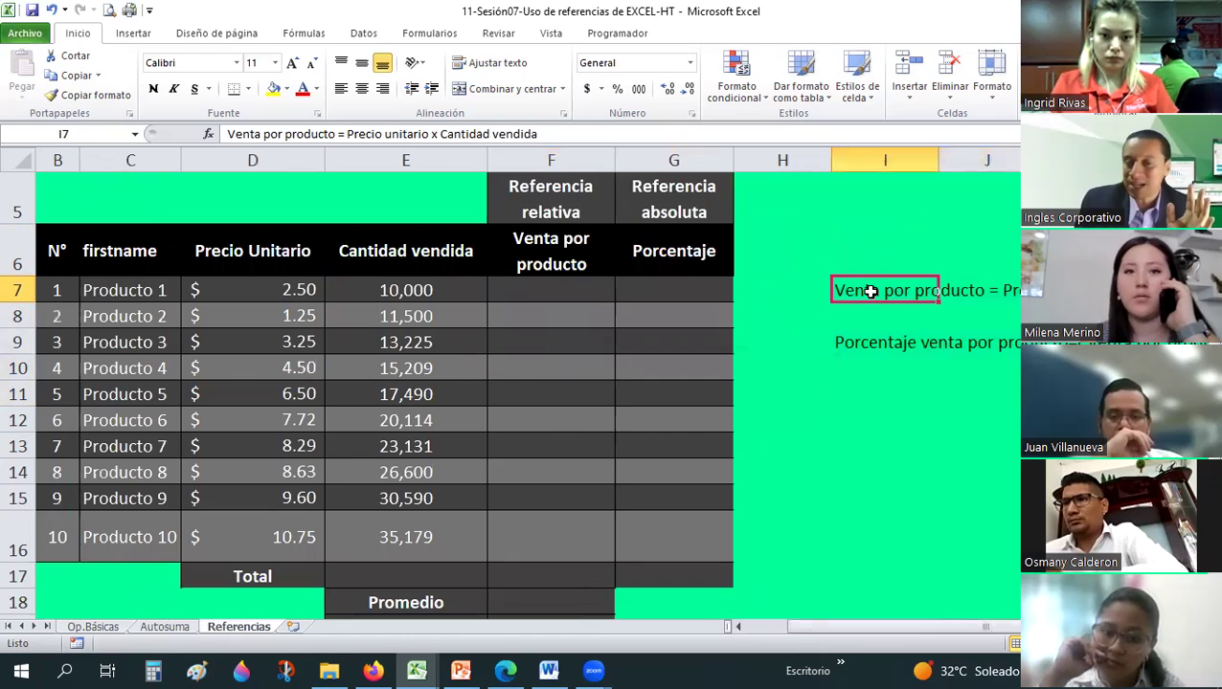
{"action": "left_click", "coordinate": [504, 317]}
{"action": "left_click", "coordinate": [512, 370]}
{"action": "key", "text": "Down"}
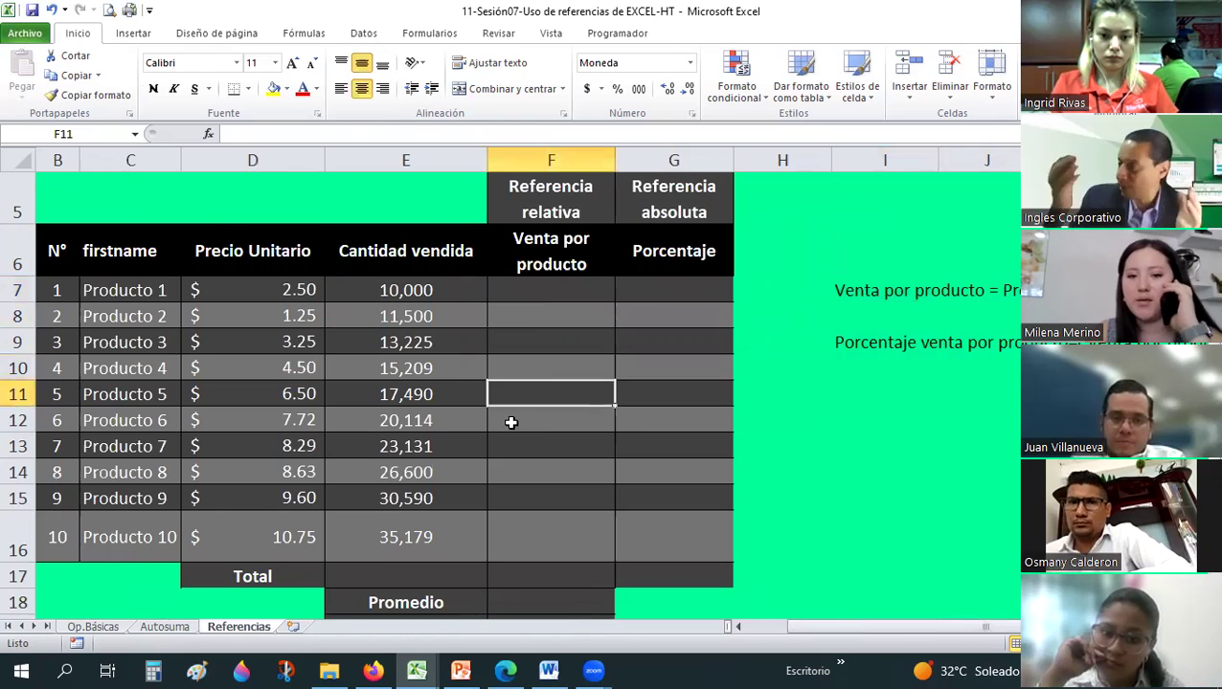
{"action": "left_click", "coordinate": [512, 422]}
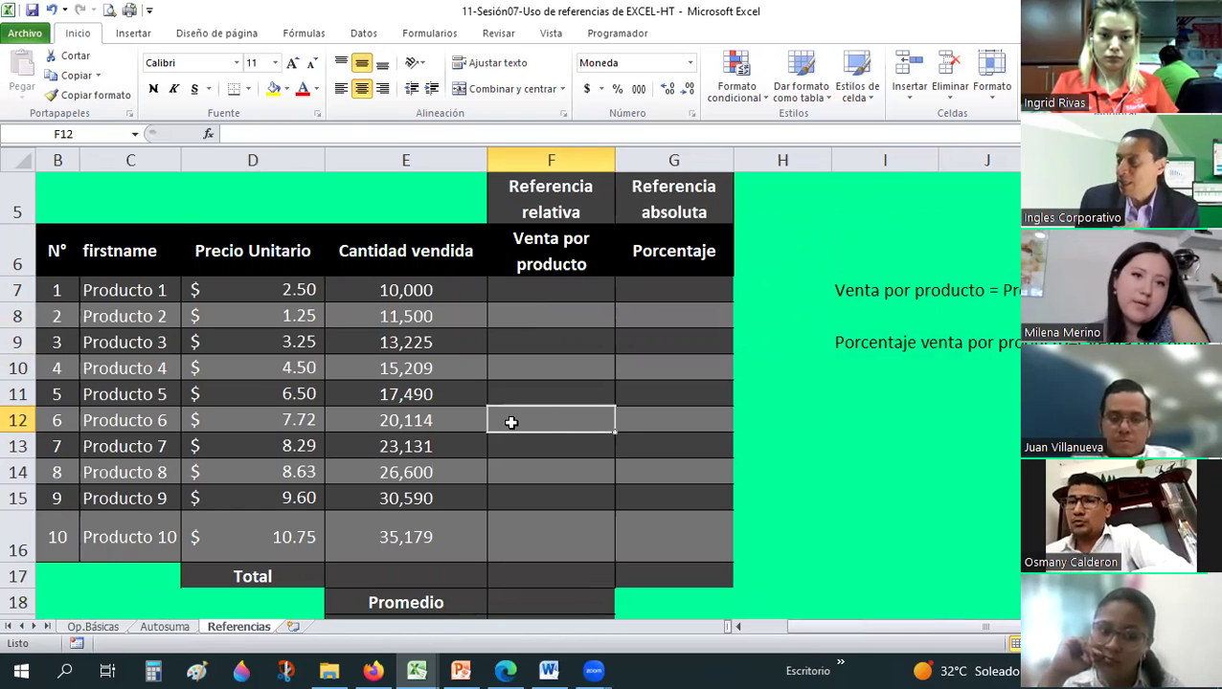
{"action": "left_click", "coordinate": [516, 291]}
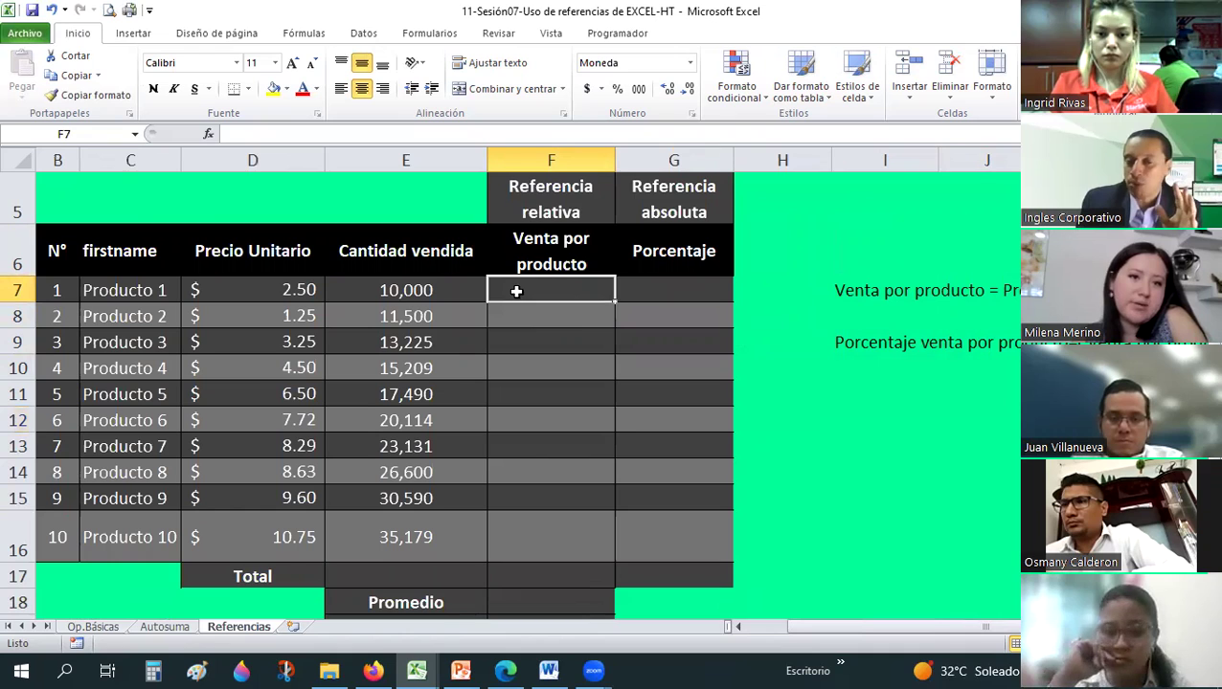
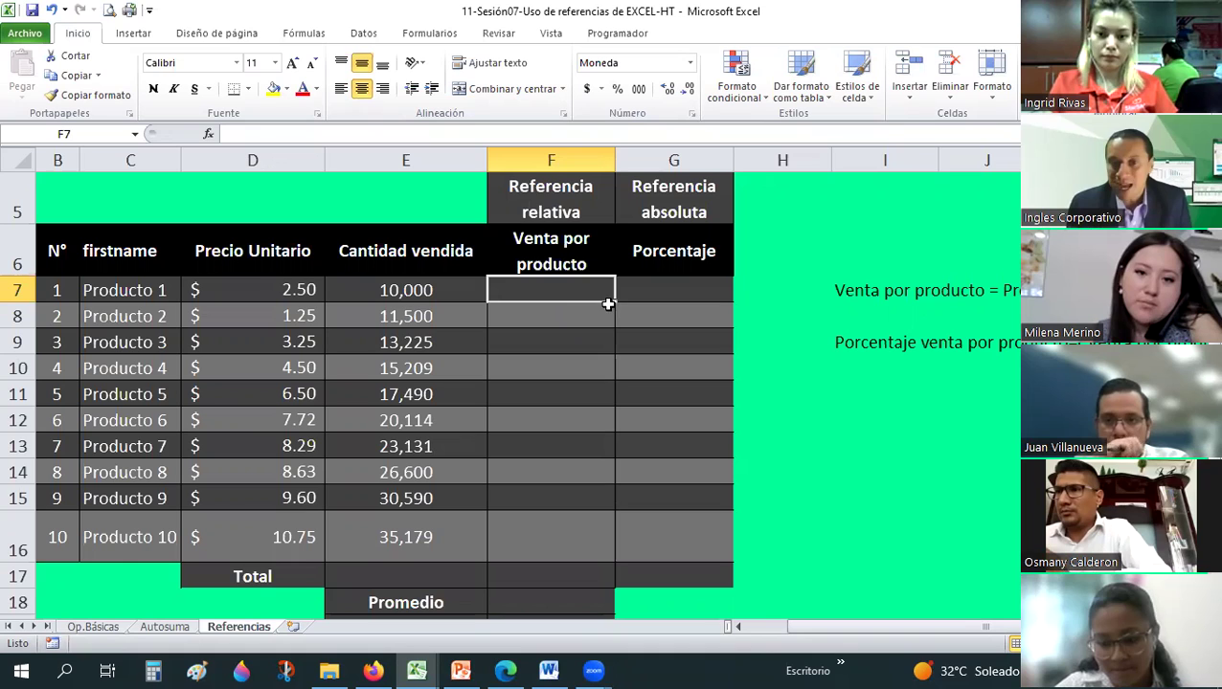
Fill F7 down the Venta por producto column to F16, then undo it.
{"action": "left_click_drag", "start_coordinate": [617, 301], "coordinate": [611, 564]}
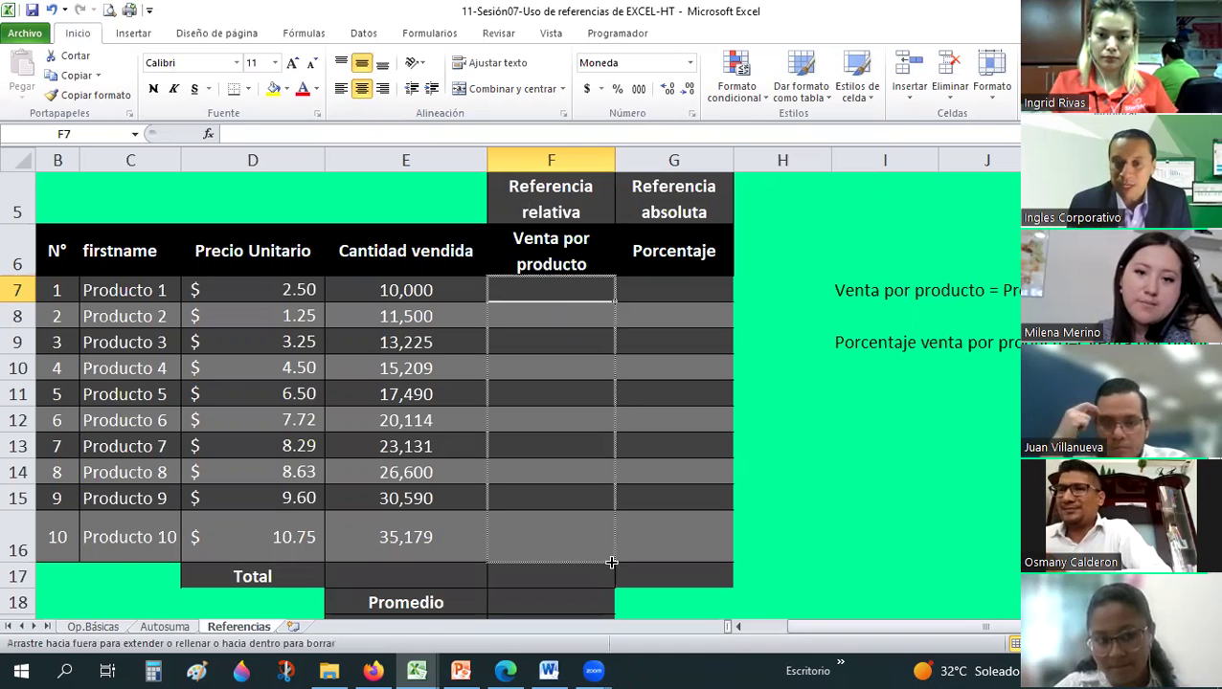
{"action": "left_click", "coordinate": [536, 290]}
{"action": "left_click", "coordinate": [539, 534], "text": "shift"}
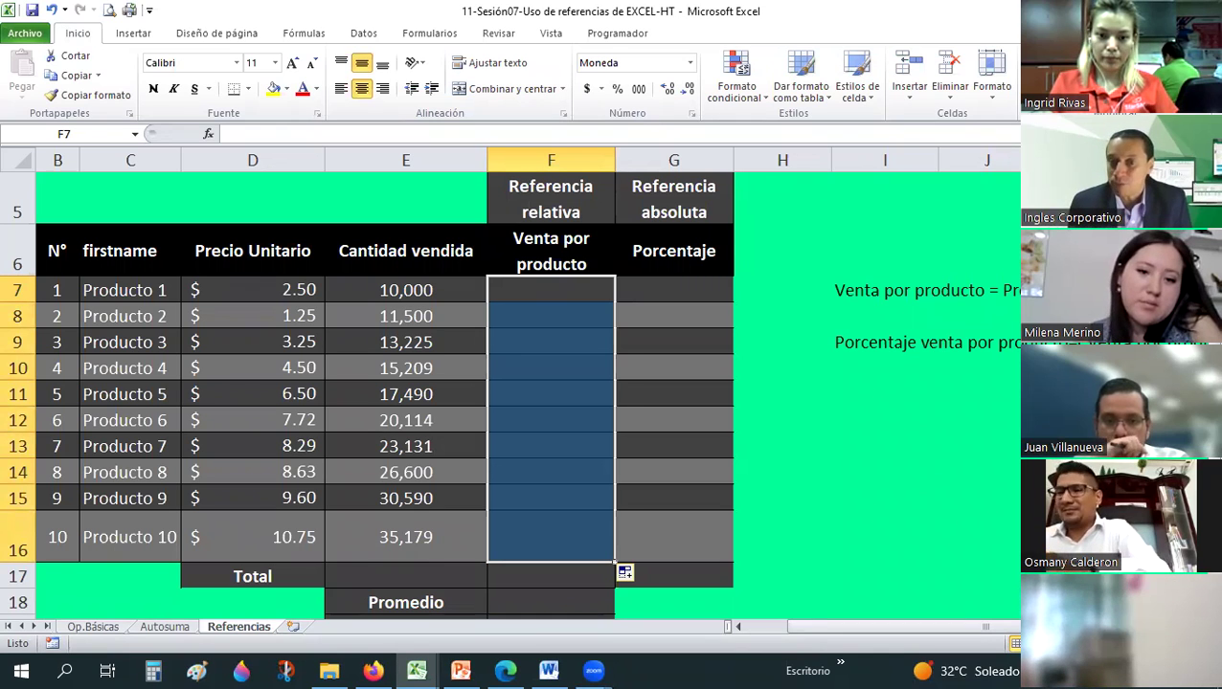
{"action": "left_click", "coordinate": [1082, 421]}
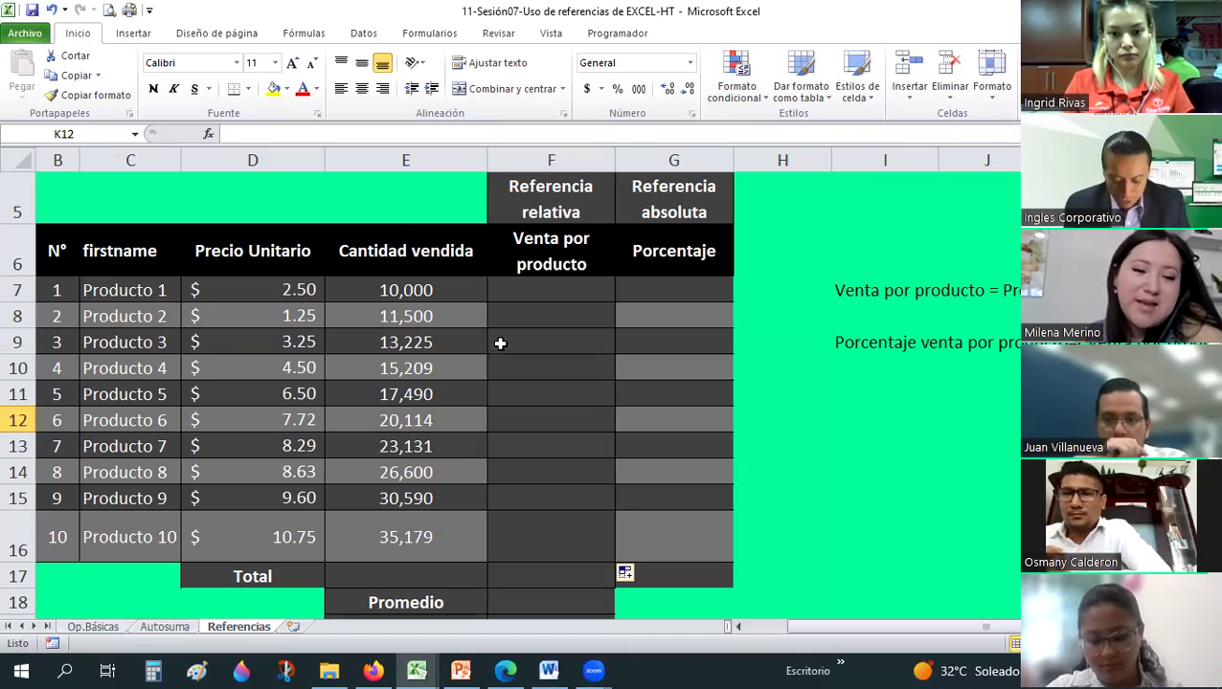
{"action": "key", "text": "ctrl+z"}
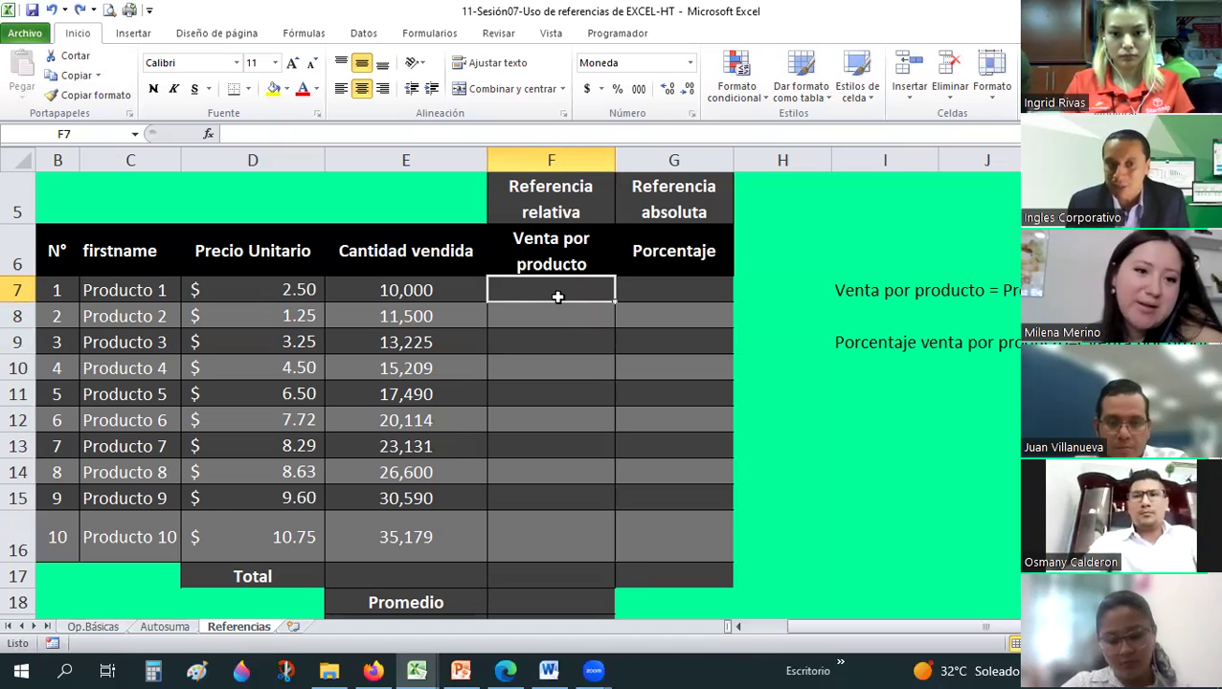
Copy E7 and paste only its formula into F7:F16.
{"action": "left_click", "coordinate": [428, 291]}
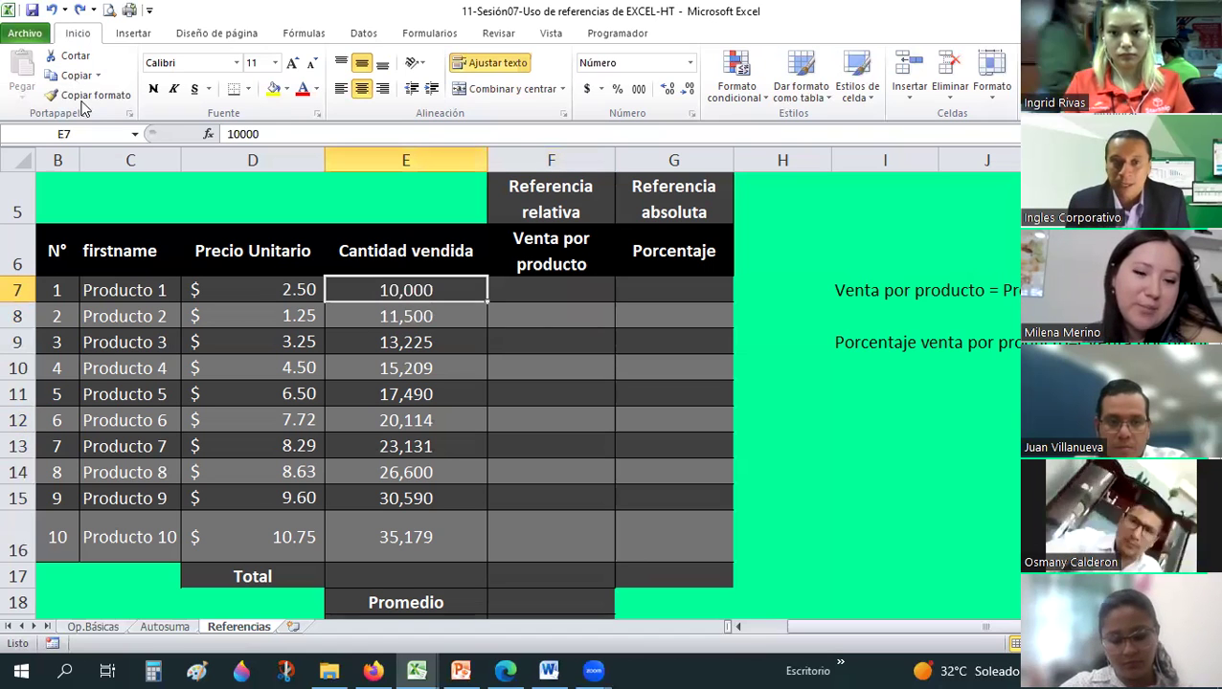
{"action": "key", "text": "ctrl+c"}
{"action": "left_click_drag", "start_coordinate": [573, 290], "coordinate": [551, 546]}
{"action": "left_click", "coordinate": [22, 91]}
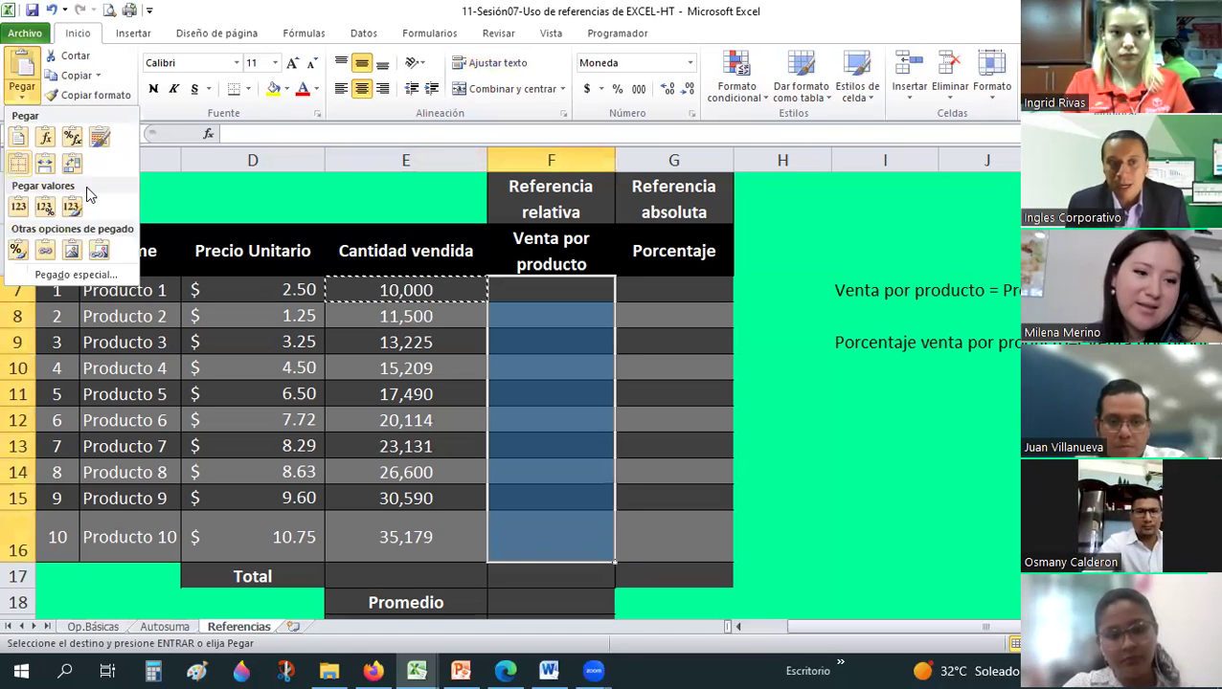
{"action": "left_click", "coordinate": [43, 138]}
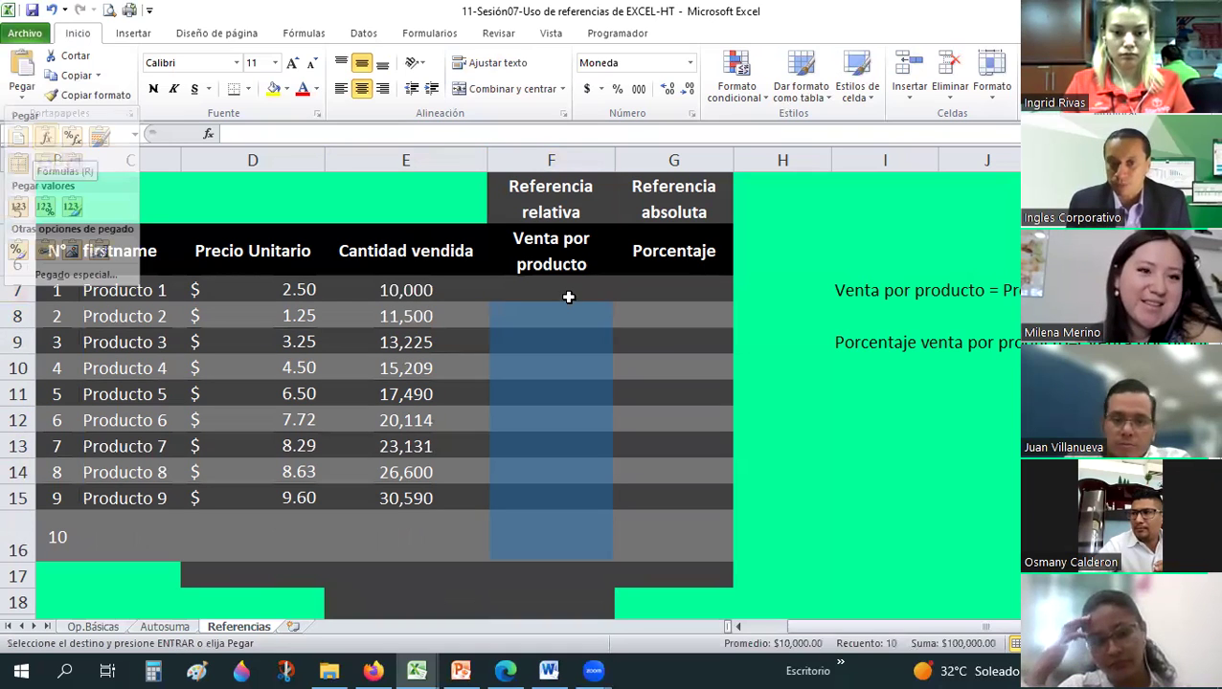
{"action": "left_click", "coordinate": [581, 325]}
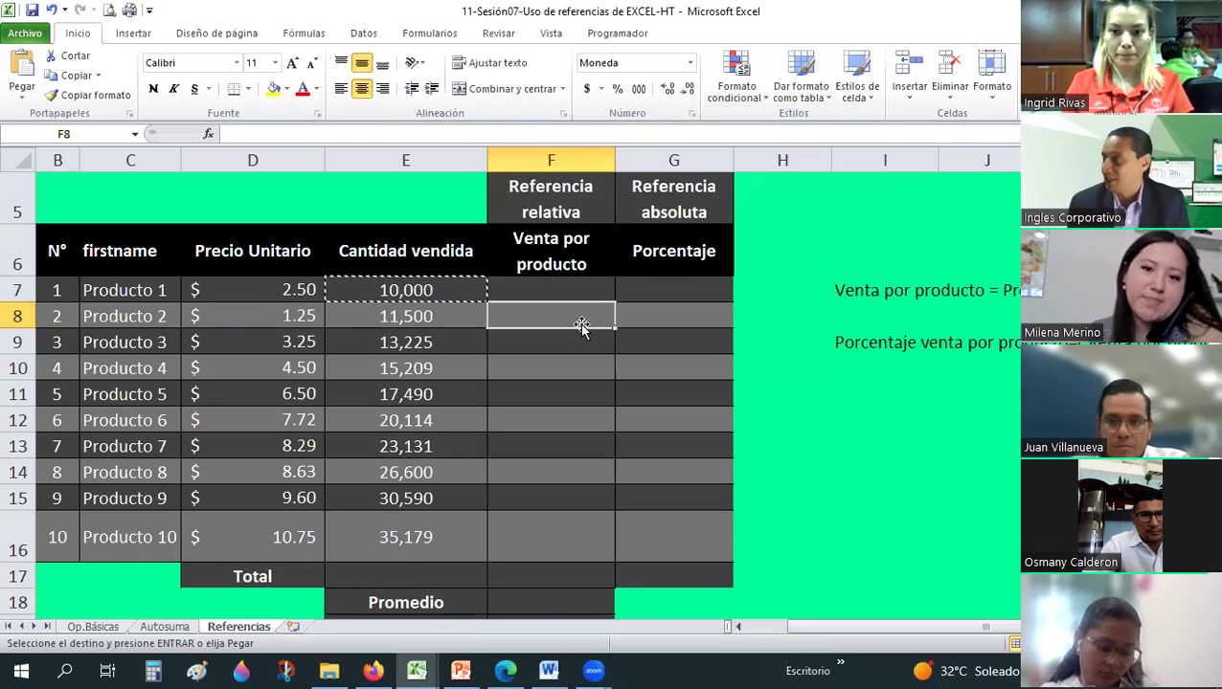
{"action": "key", "text": "Right"}
{"action": "key", "text": "Up"}
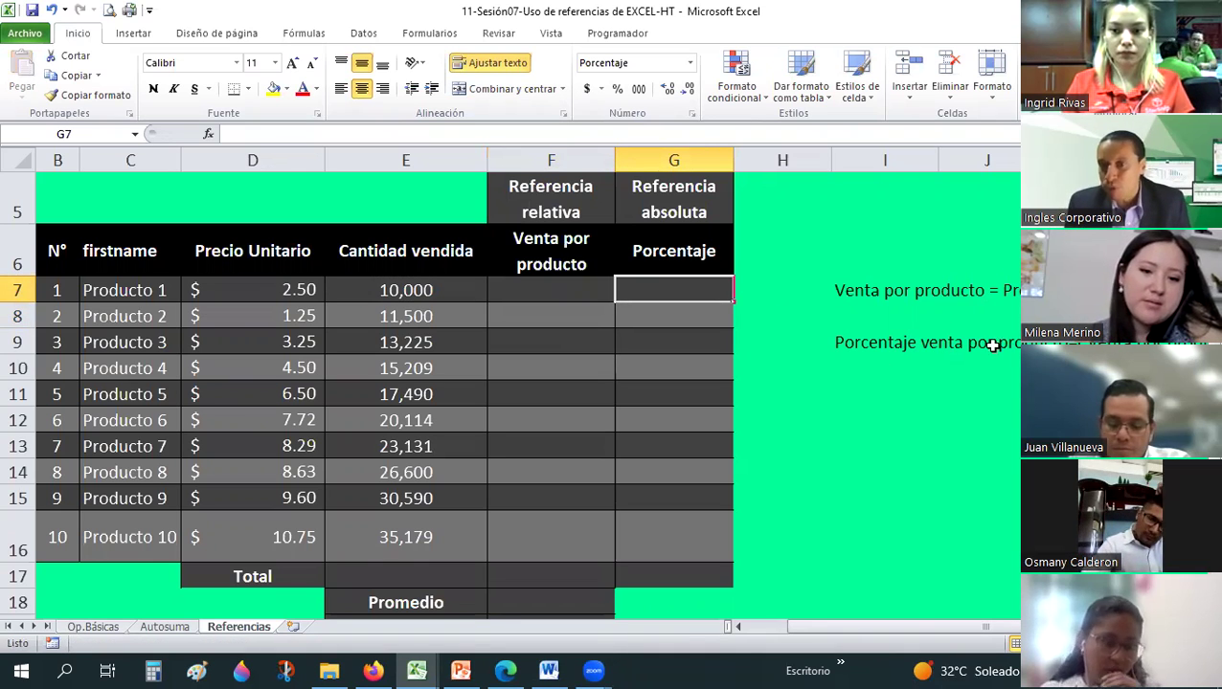
Look over the Venta por producto cells F7 to F16 and the total cell F17.
{"action": "left_click", "coordinate": [525, 291]}
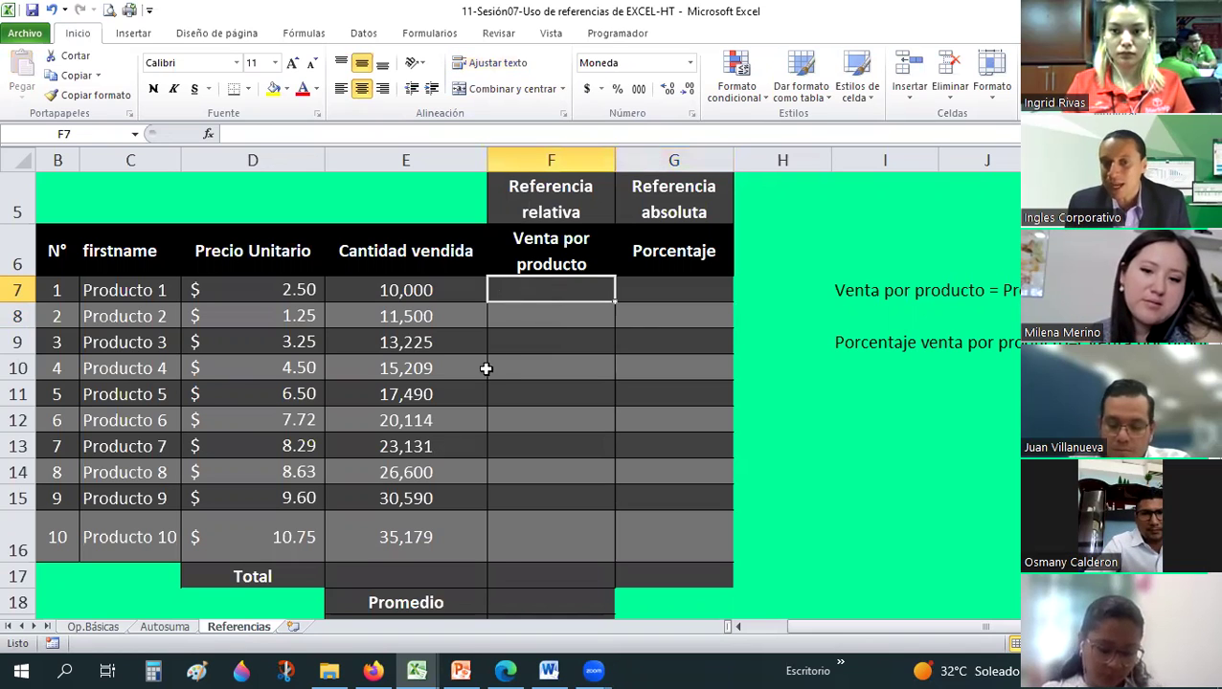
{"action": "left_click_drag", "start_coordinate": [554, 289], "coordinate": [546, 532]}
{"action": "left_click", "coordinate": [553, 577]}
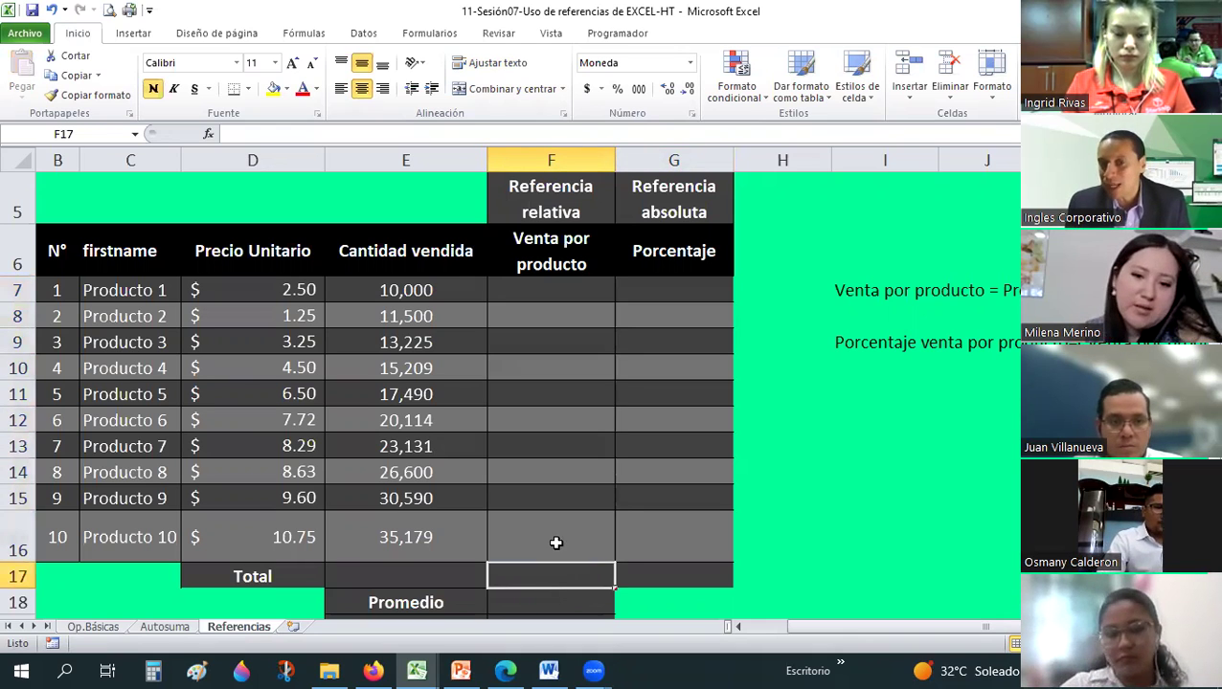
{"action": "left_click", "coordinate": [533, 293]}
{"action": "key", "text": "Down"}
{"action": "key", "text": "Down"}
{"action": "key", "text": "Down"}
{"action": "key", "text": "Down"}
{"action": "key", "text": "Down"}
{"action": "key", "text": "Down"}
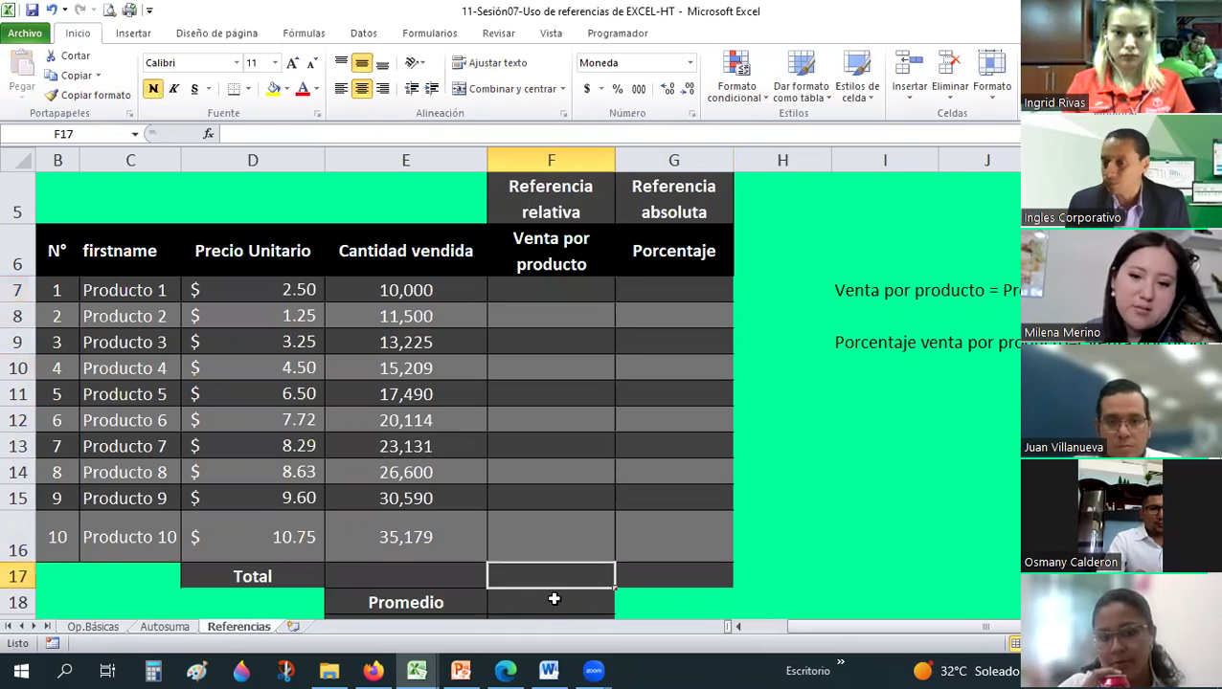
{"action": "scroll", "coordinate": [607, 479], "scroll_direction": "down", "scroll_amount": 1}
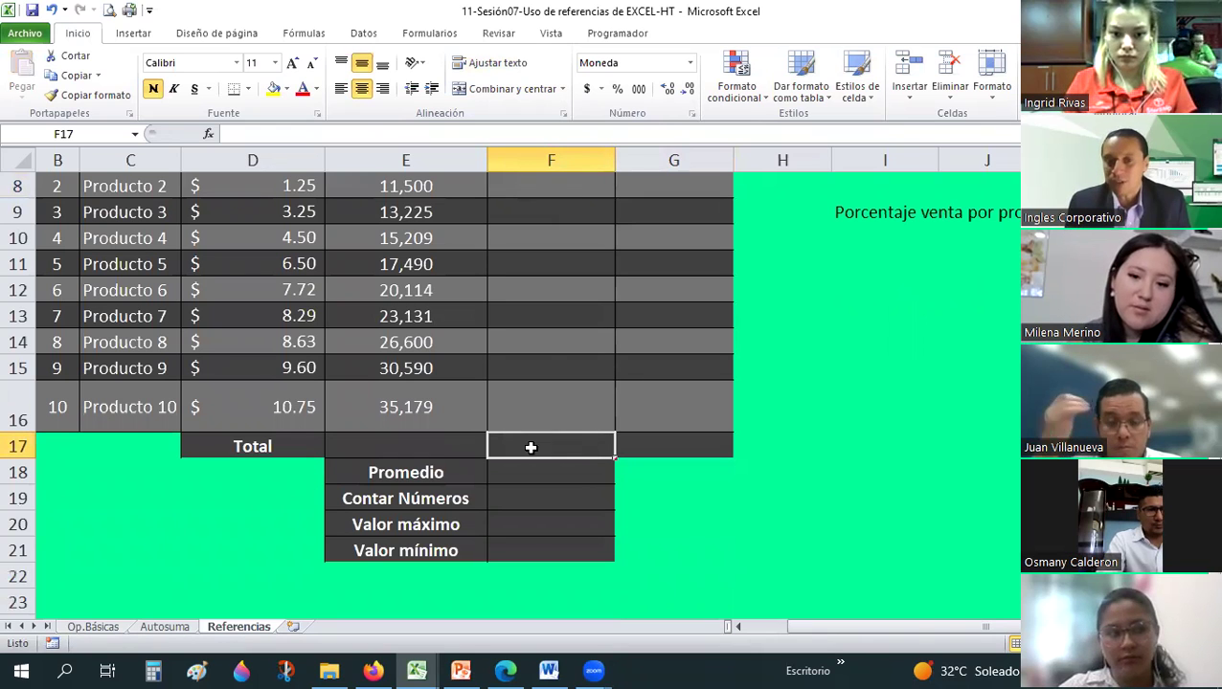
{"action": "scroll", "coordinate": [547, 358], "scroll_direction": "up", "scroll_amount": 2}
{"action": "left_click", "coordinate": [547, 364]}
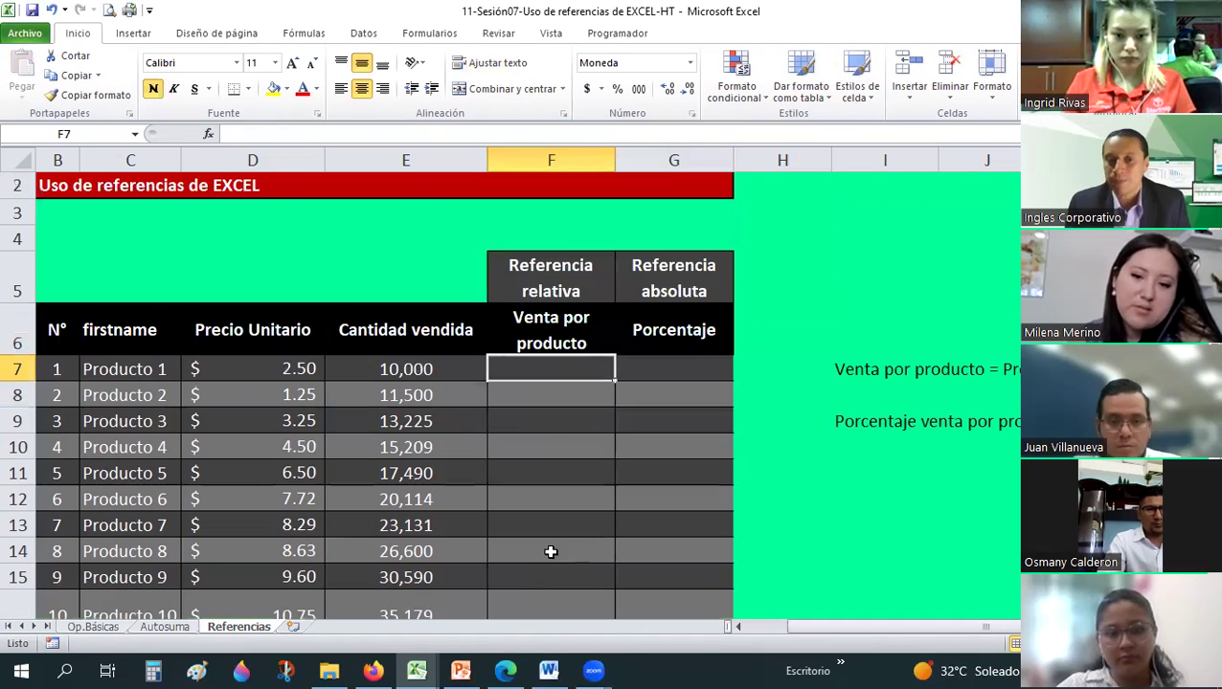
{"action": "scroll", "coordinate": [551, 551], "scroll_direction": "down", "scroll_amount": 2}
{"action": "left_click", "coordinate": [545, 447]}
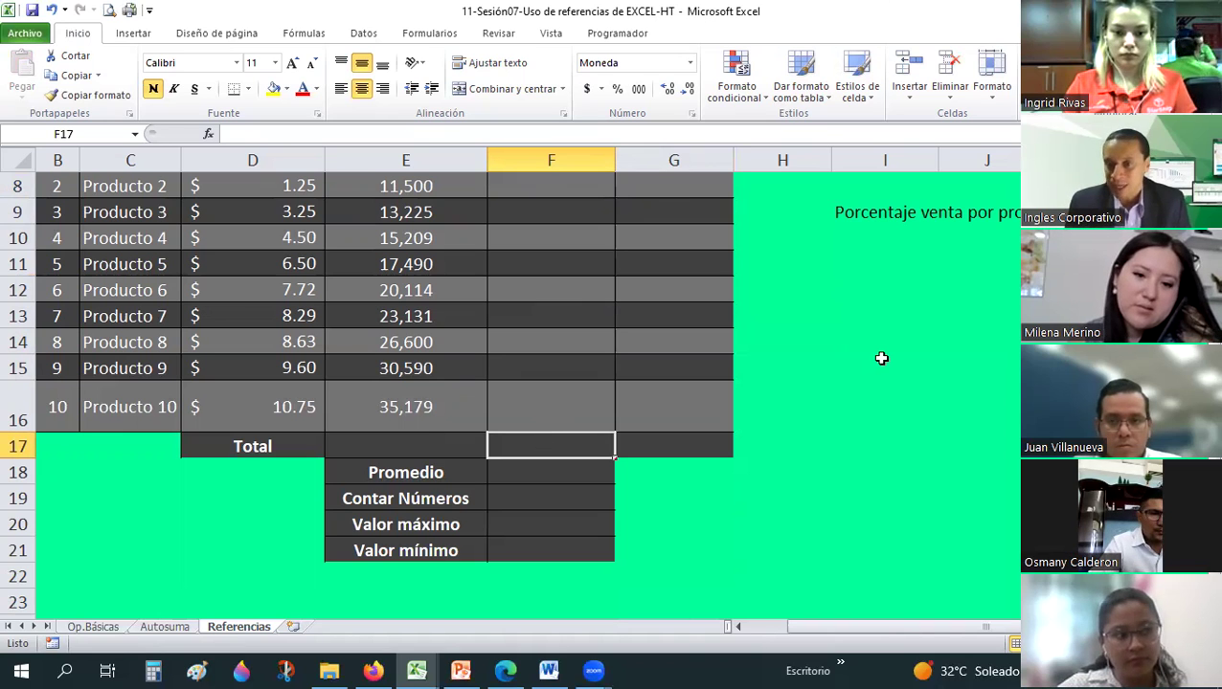
{"action": "scroll", "coordinate": [895, 418], "scroll_direction": "up", "scroll_amount": 1}
{"action": "left_click_drag", "start_coordinate": [958, 634], "coordinate": [1042, 635]}
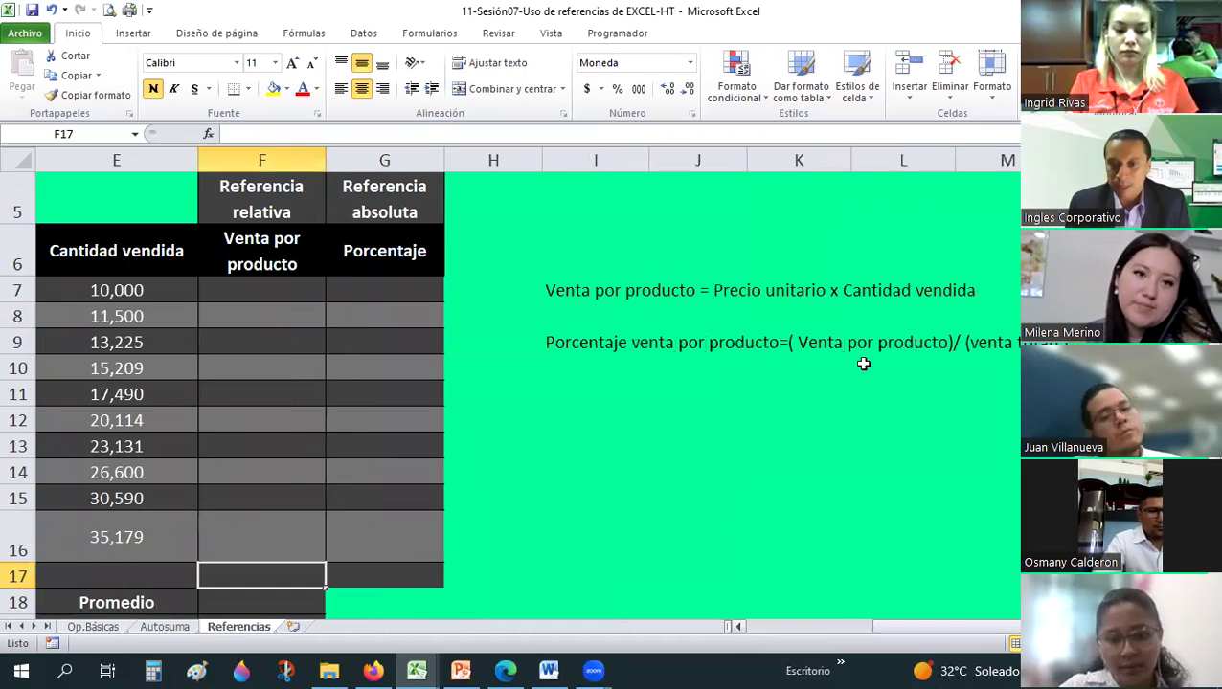
Enter $25,000.00 in F7 and the $1,250,000.00 total in F17.
{"action": "left_click", "coordinate": [266, 283]}
{"action": "type", "text": "25,"}
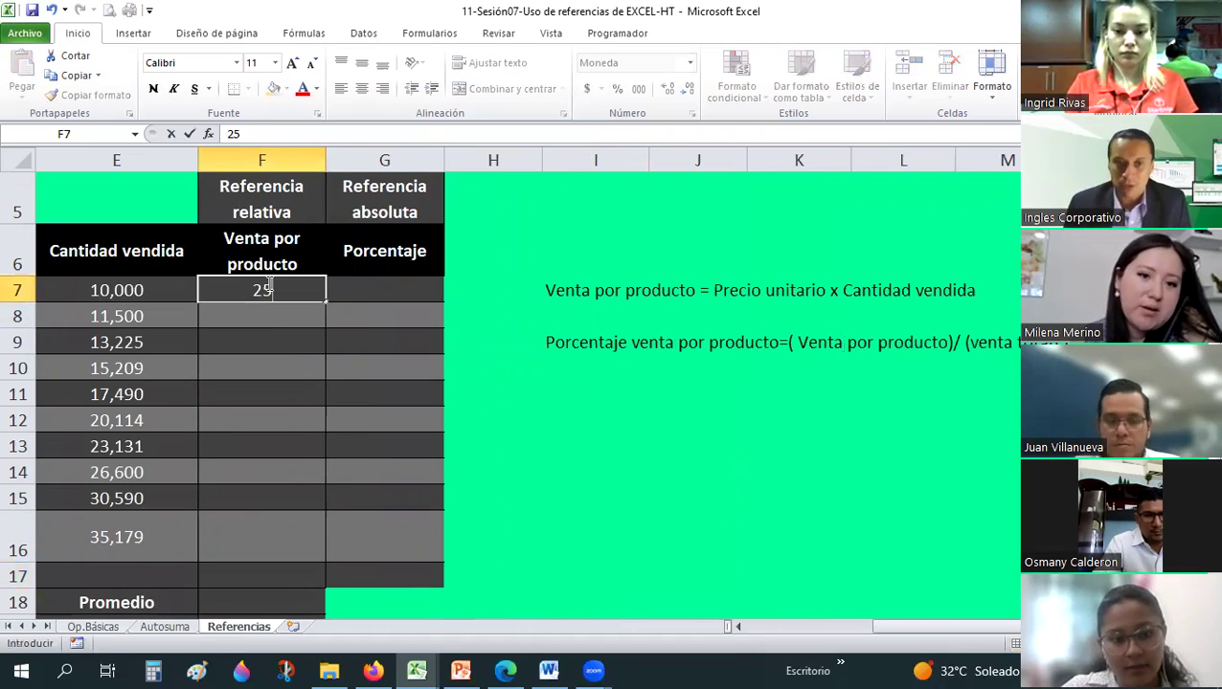
{"action": "type", "text": "00"}
{"action": "key", "text": "Return"}
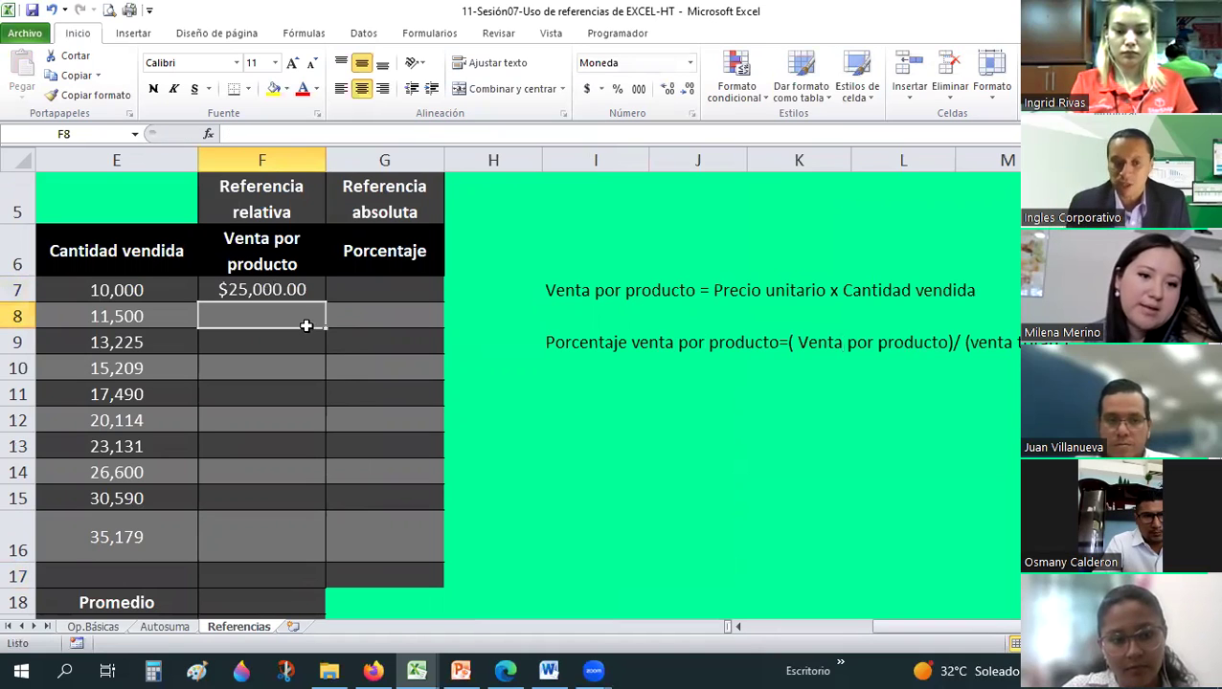
{"action": "left_click", "coordinate": [262, 583]}
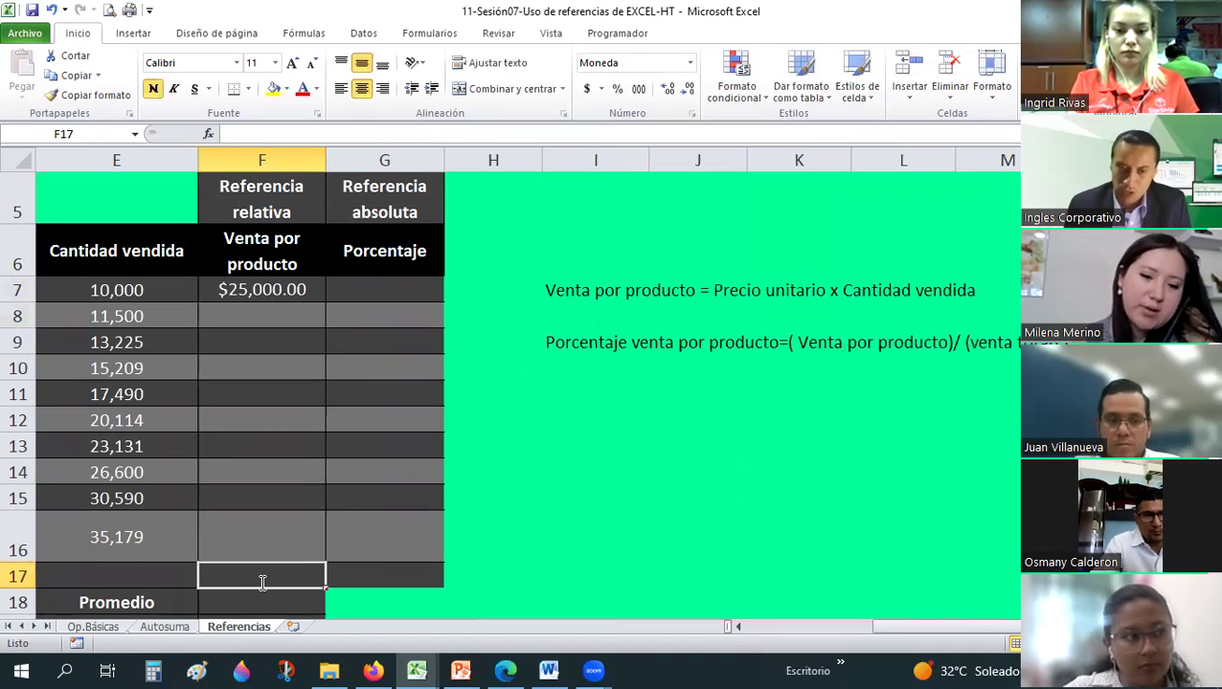
{"action": "type", "text": "12500"}
{"action": "key", "text": "Return"}
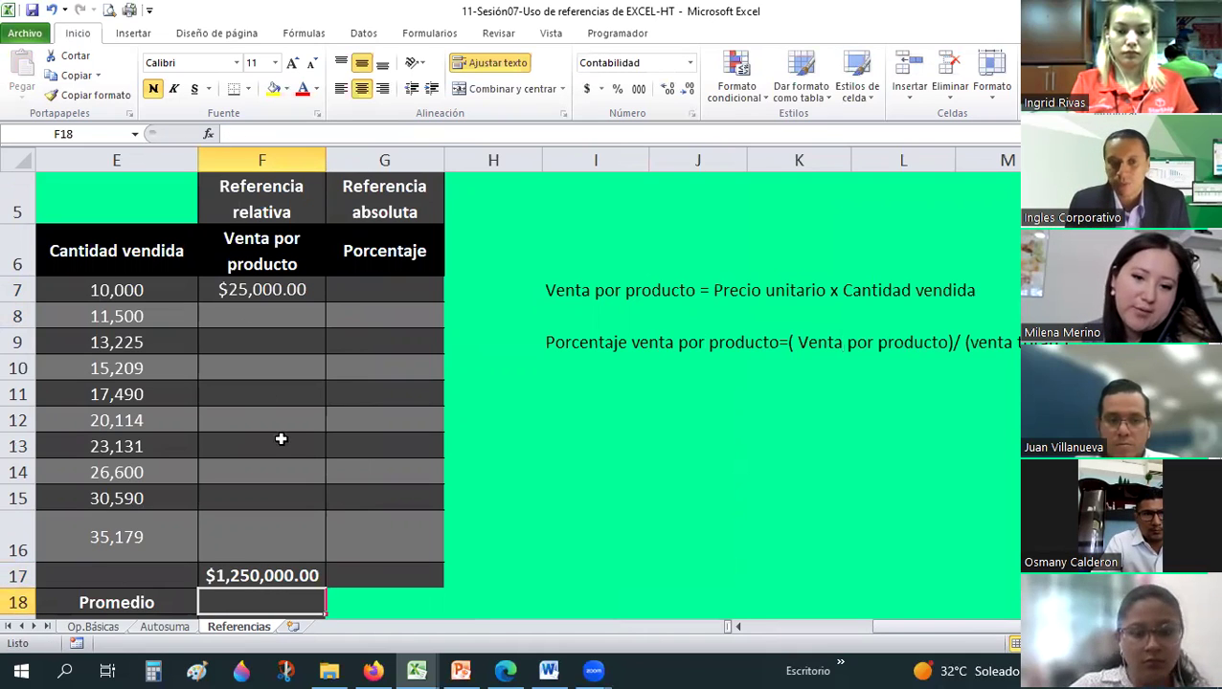
{"action": "left_click_drag", "start_coordinate": [258, 315], "coordinate": [258, 538]}
Enter =F7/F17 in Porcentaje cell G7, showing 2.00%.
{"action": "left_click", "coordinate": [250, 290]}
{"action": "left_click", "coordinate": [397, 293]}
{"action": "type", "text": "="}
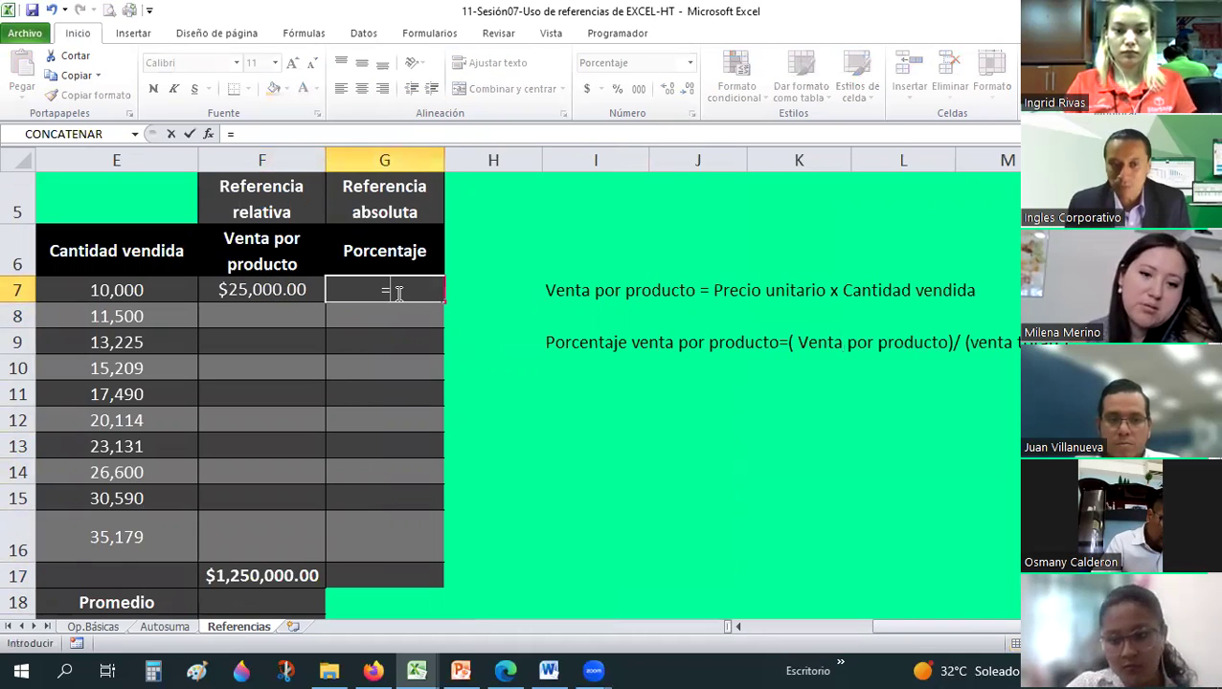
{"action": "left_click", "coordinate": [209, 283]}
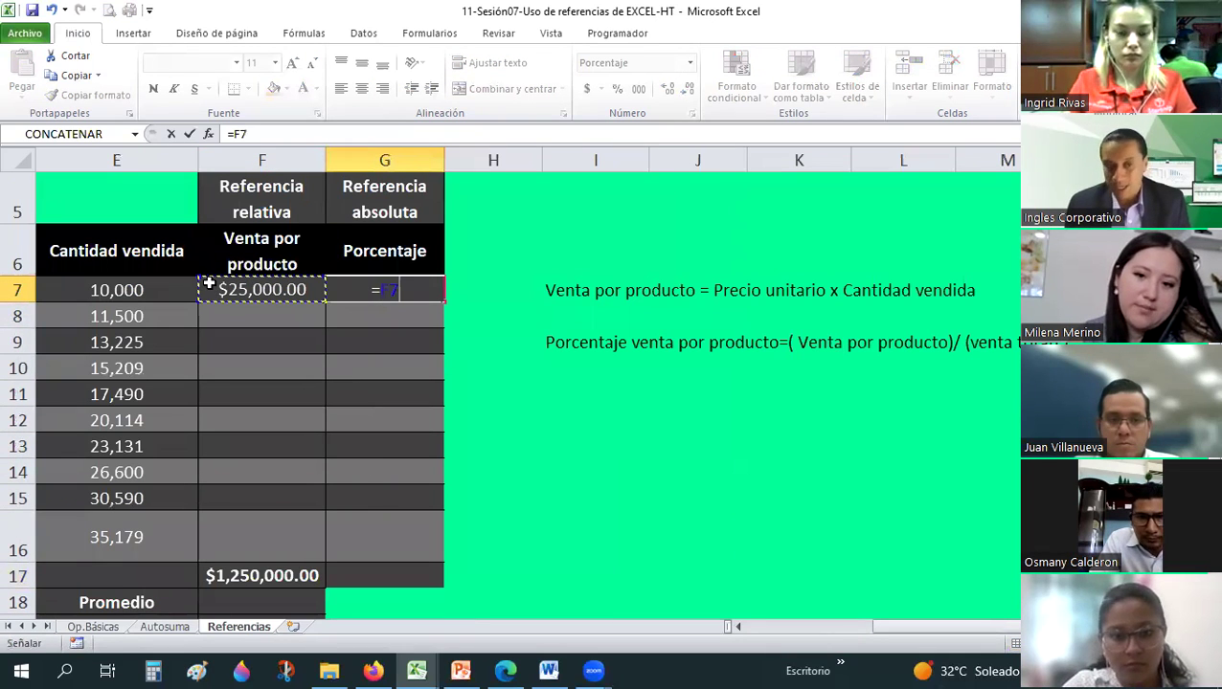
{"action": "type", "text": "/"}
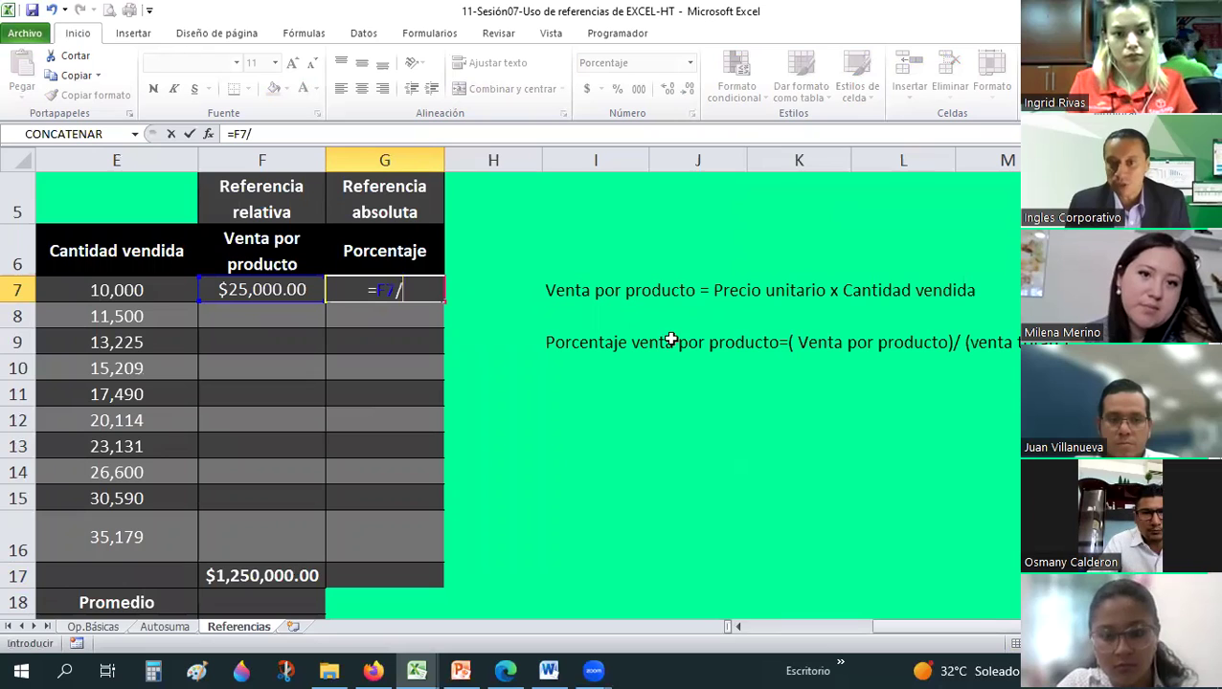
{"action": "key", "text": "Left"}
{"action": "key", "text": "ctrl+Down"}
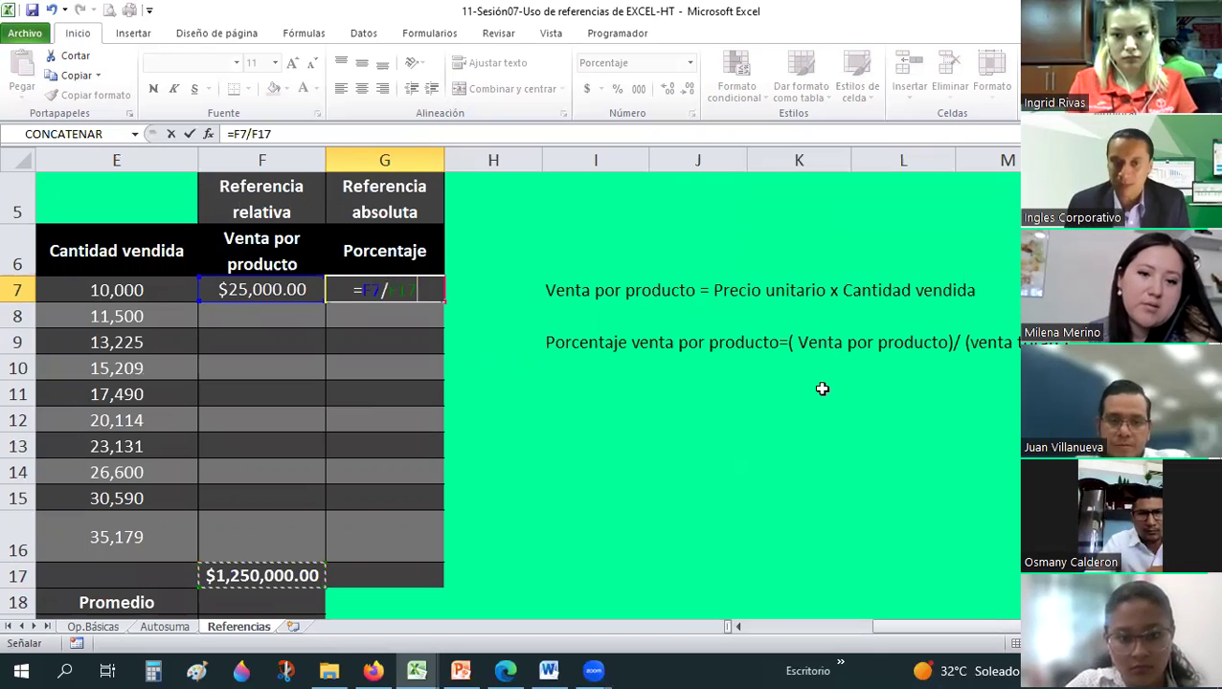
{"action": "key", "text": "Return"}
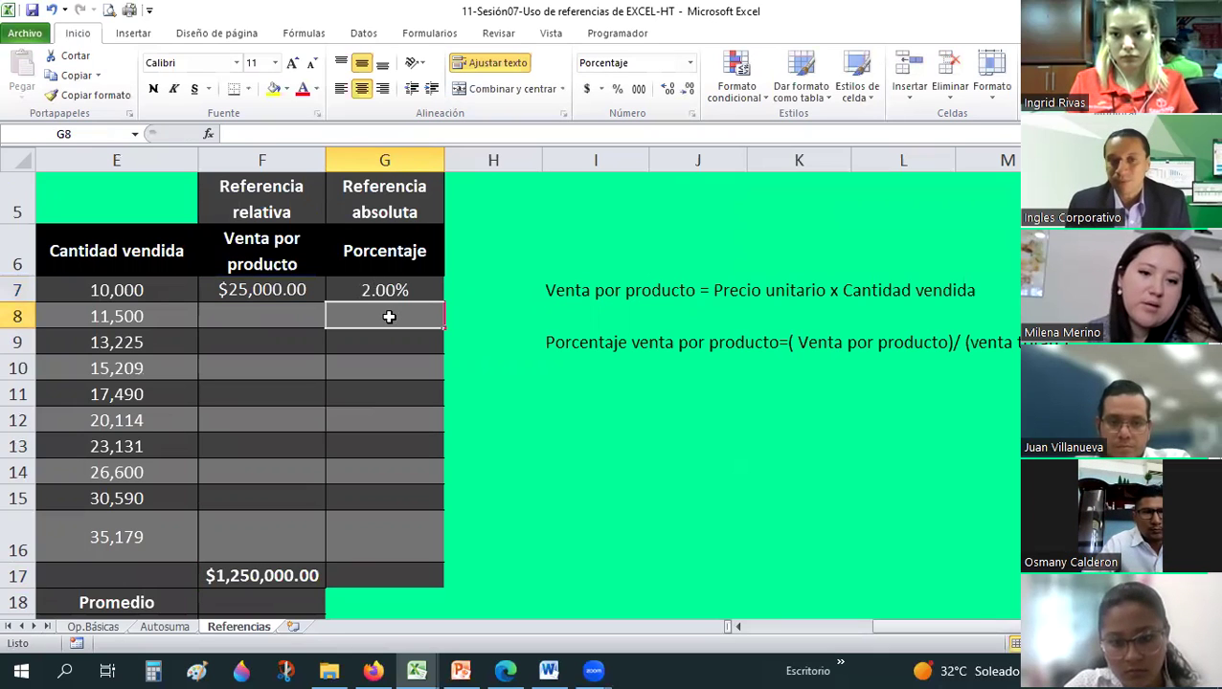
{"action": "left_click", "coordinate": [401, 286]}
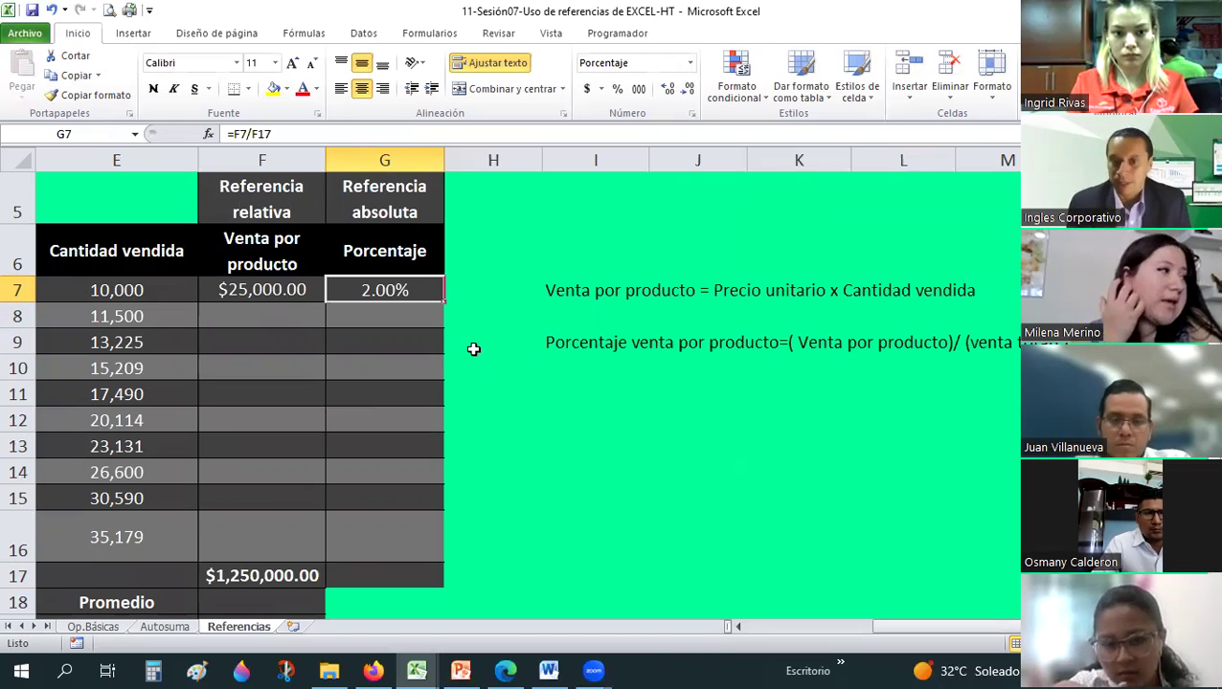
{"action": "left_click", "coordinate": [545, 342]}
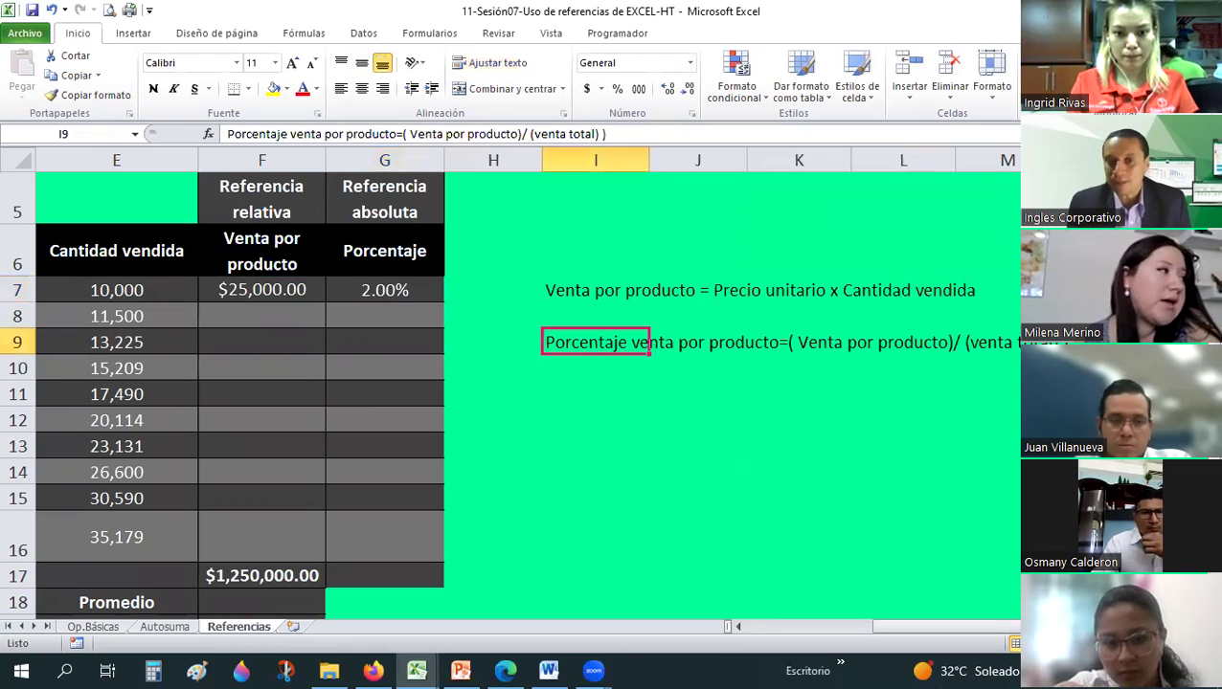
{"action": "left_click", "coordinate": [388, 319]}
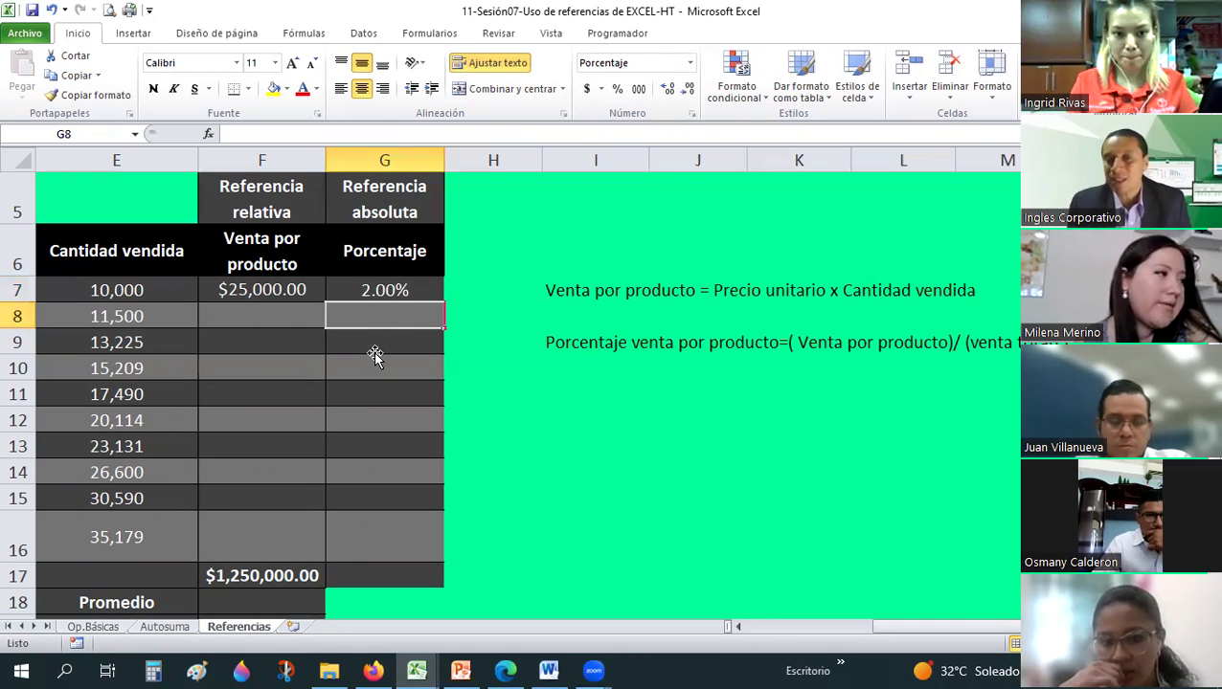
{"action": "key", "text": "Return"}
{"action": "key", "text": "Return"}
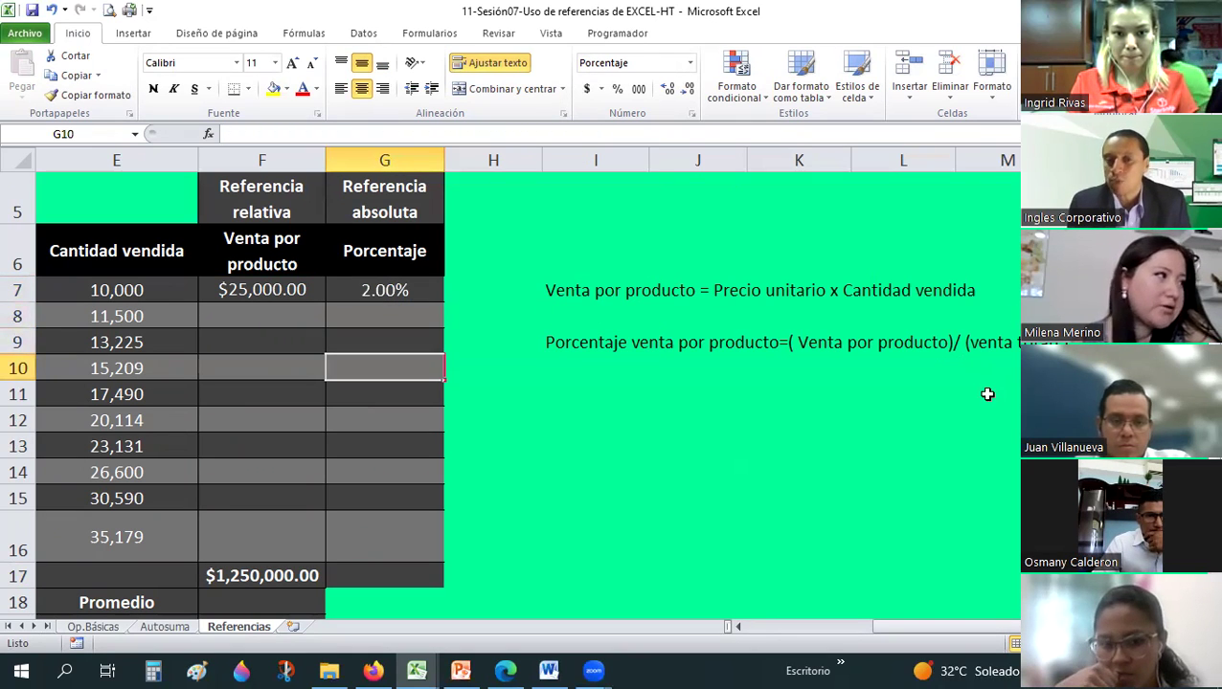
{"action": "left_click", "coordinate": [373, 342]}
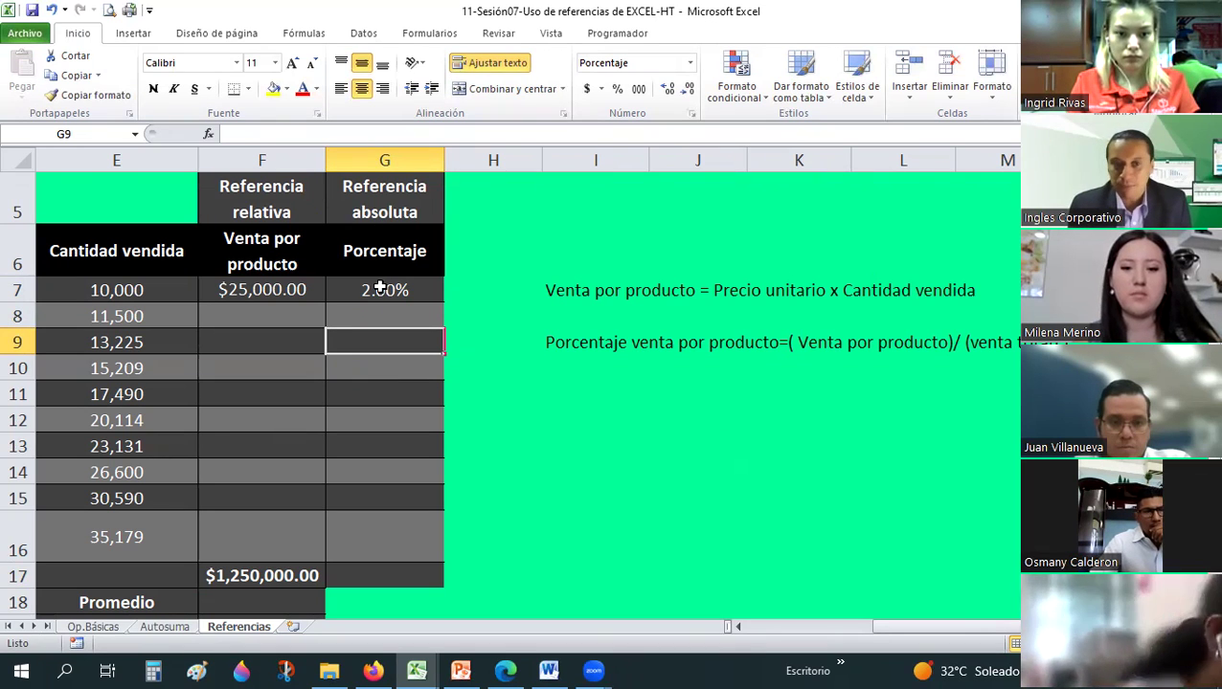
Edit G7 with F2 and F4 so its formula reads =F7/$F$17, still 2.00%.
{"action": "left_click", "coordinate": [379, 287]}
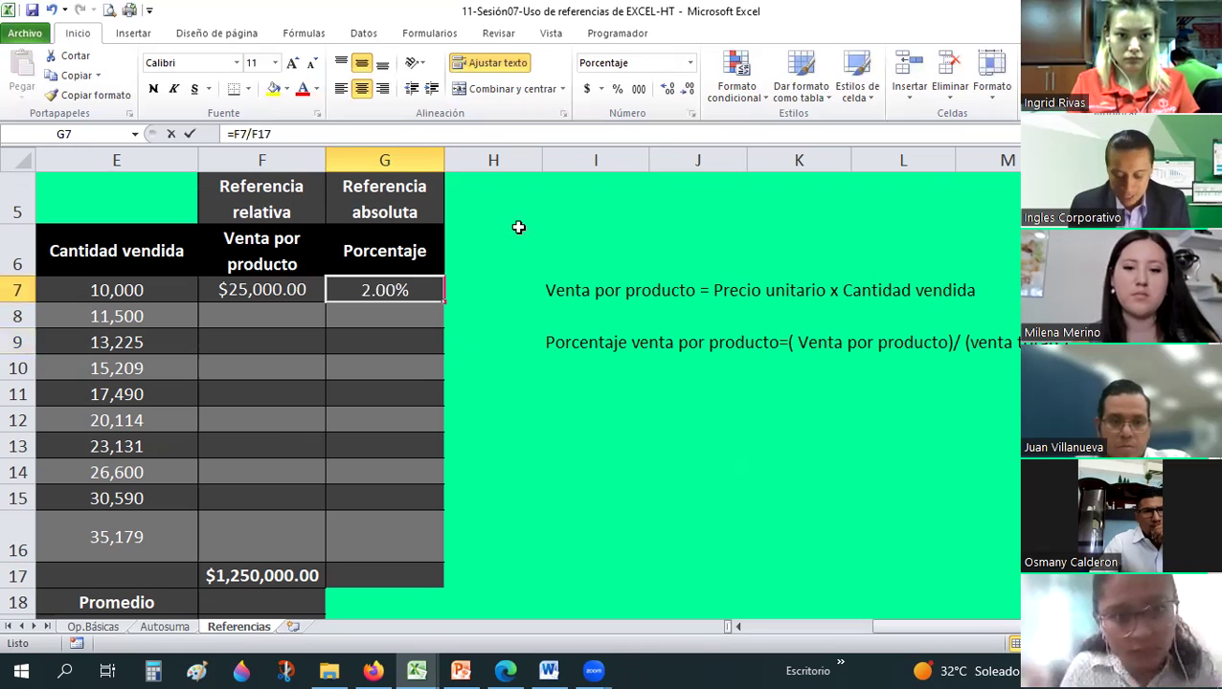
{"action": "key", "text": "F2"}
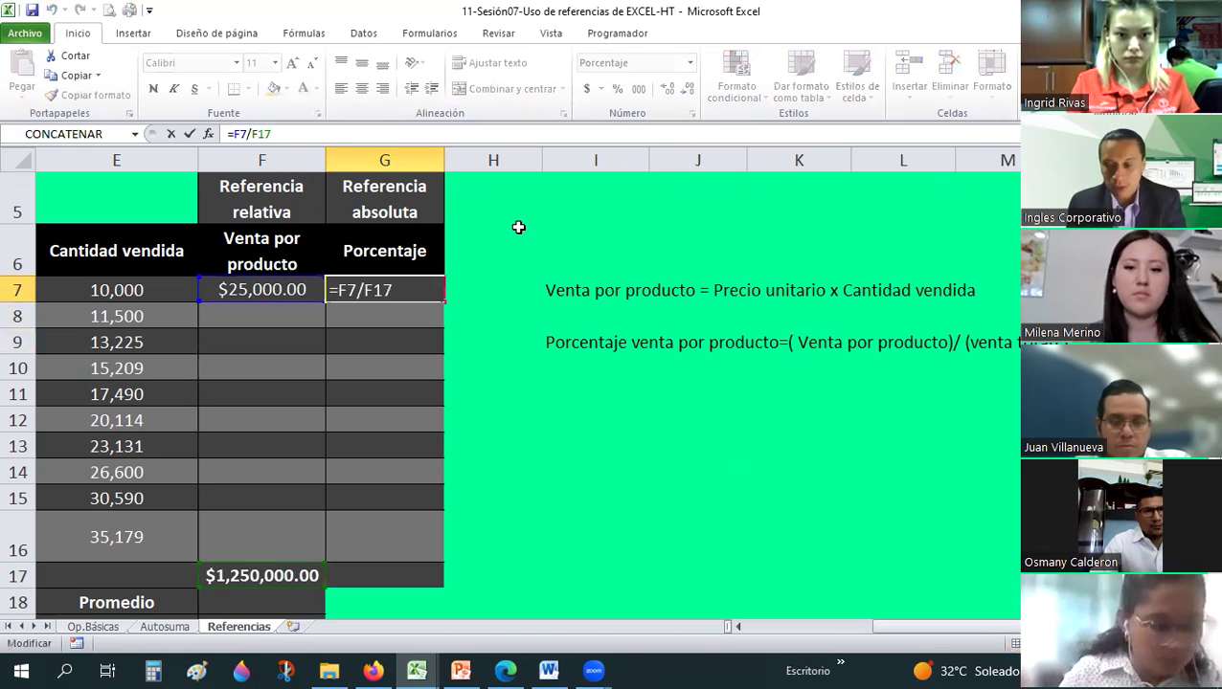
{"action": "key", "text": "F4"}
{"action": "key", "text": "Return"}
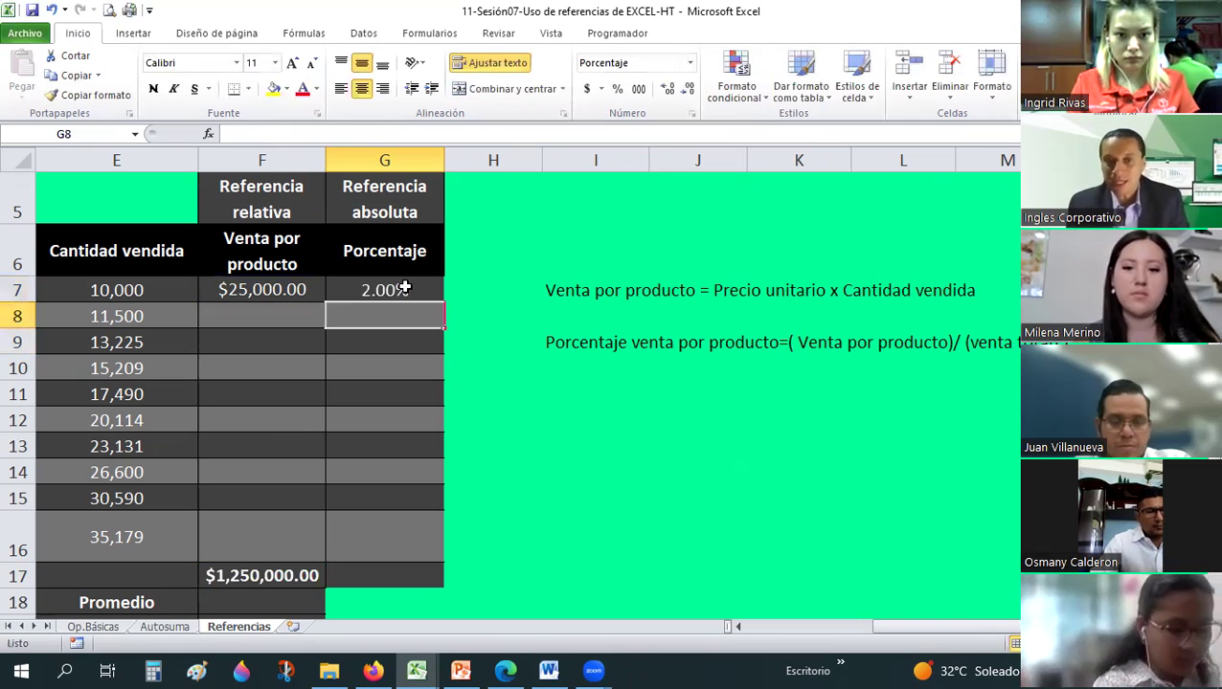
{"action": "left_click", "coordinate": [404, 287]}
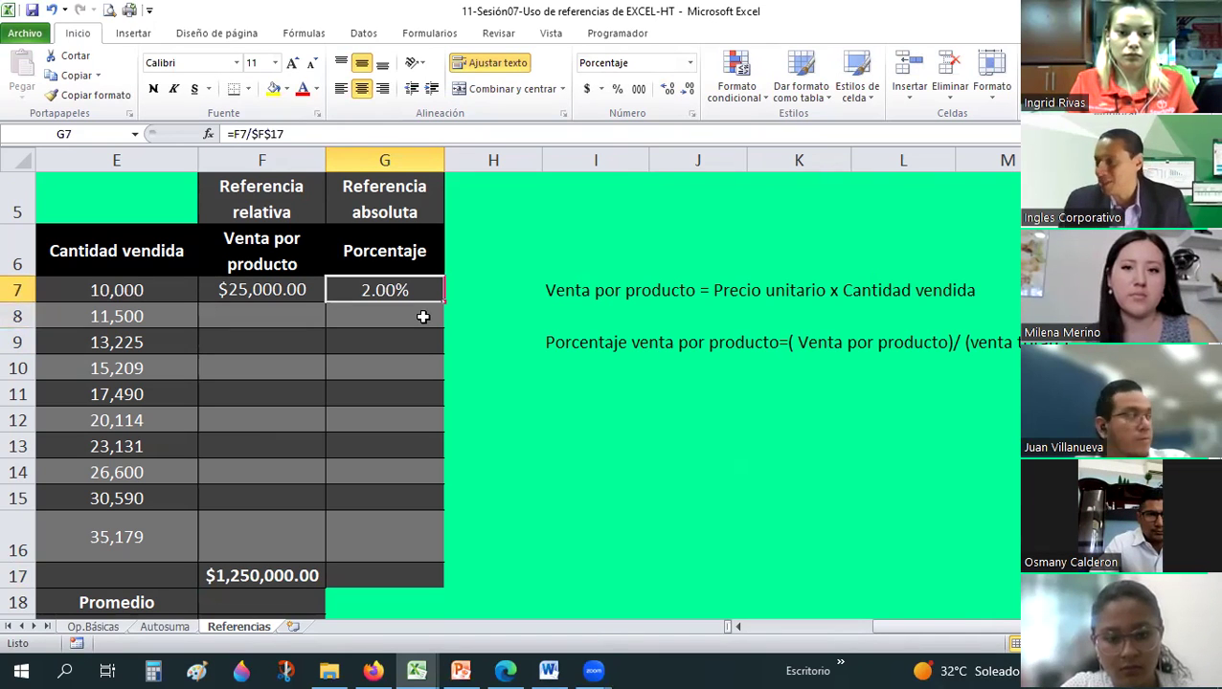
{"action": "left_click_drag", "start_coordinate": [445, 303], "coordinate": [447, 542]}
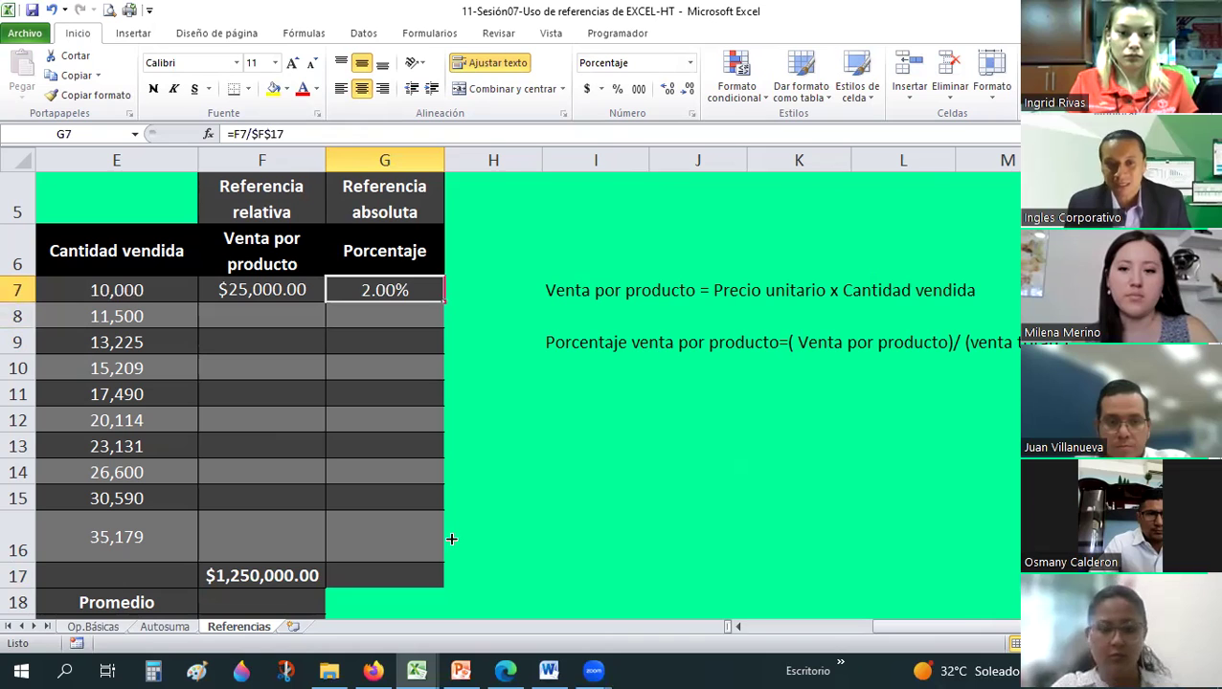
{"action": "left_click", "coordinate": [360, 315]}
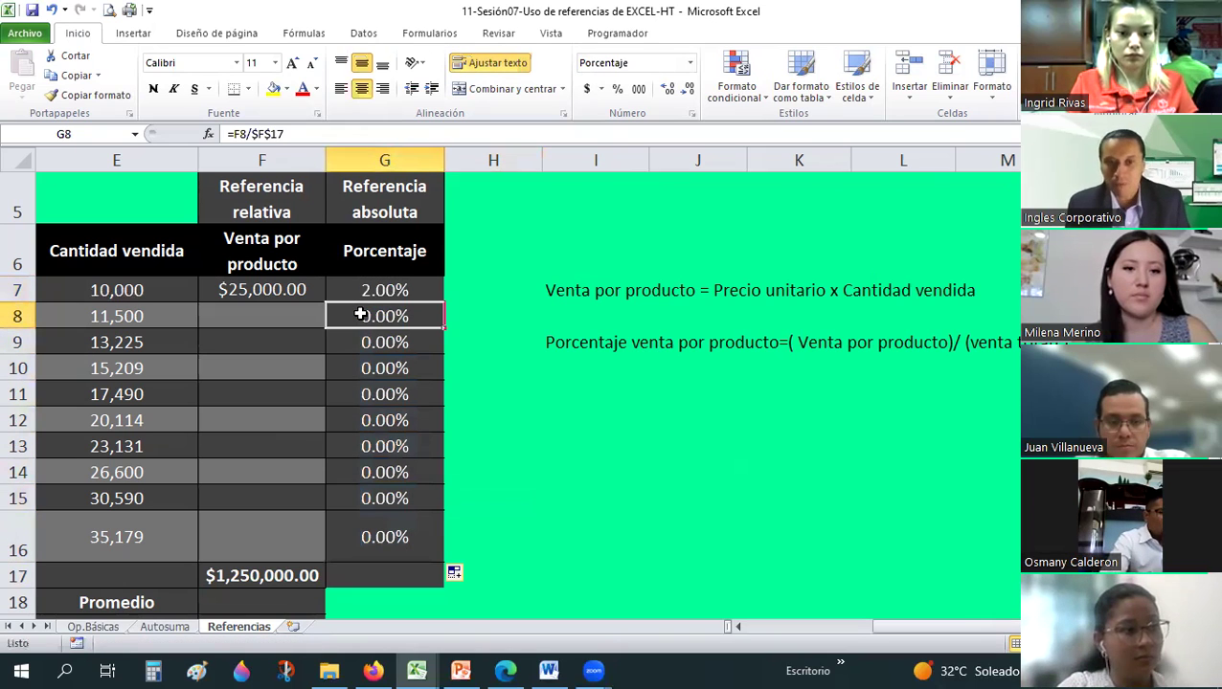
{"action": "key", "text": "ctrl+z"}
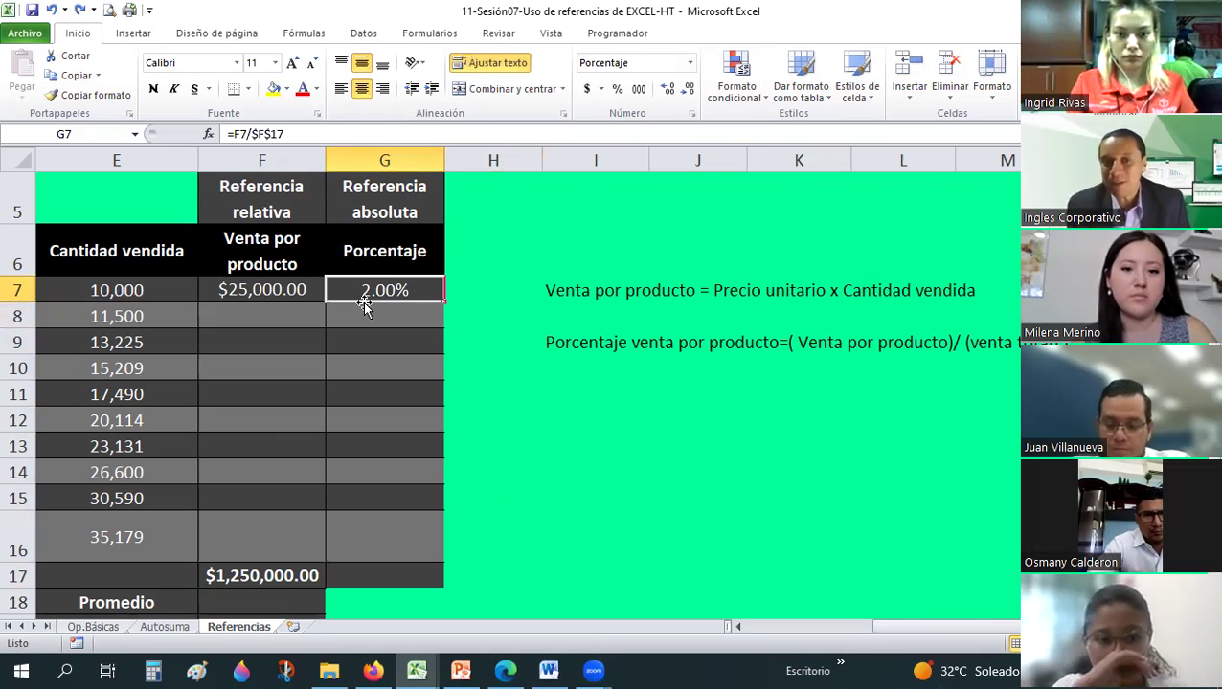
{"action": "left_click", "coordinate": [794, 628]}
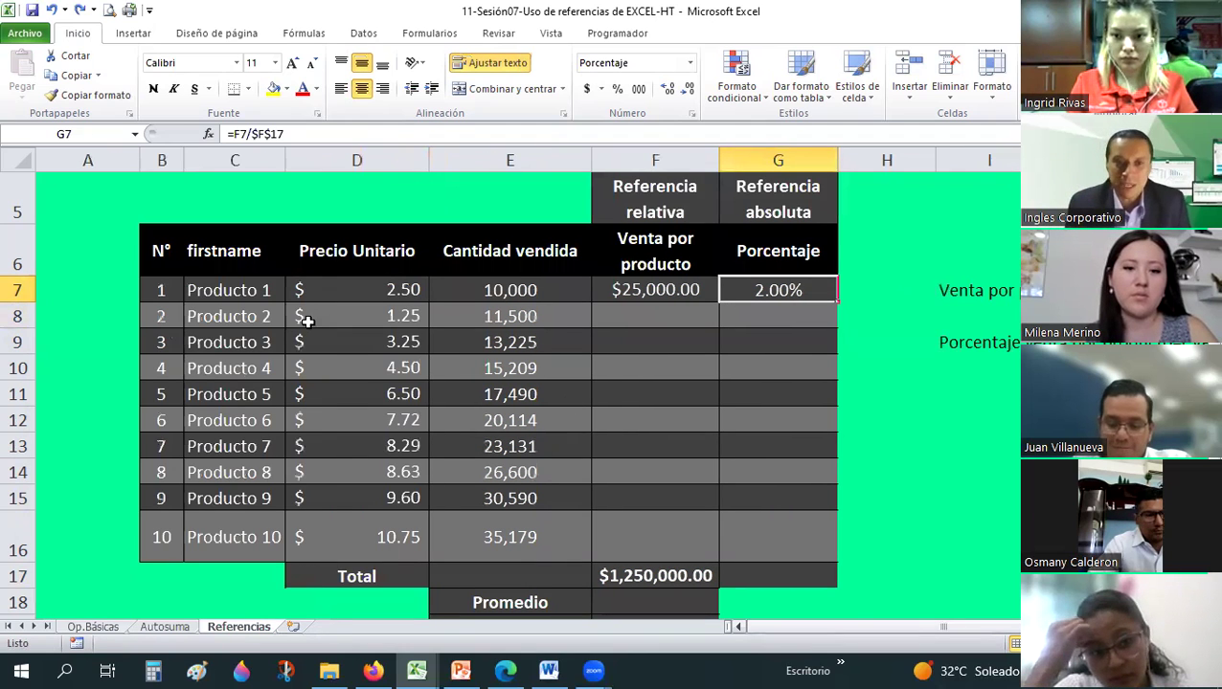
{"action": "left_click_drag", "start_coordinate": [739, 565], "coordinate": [746, 574]}
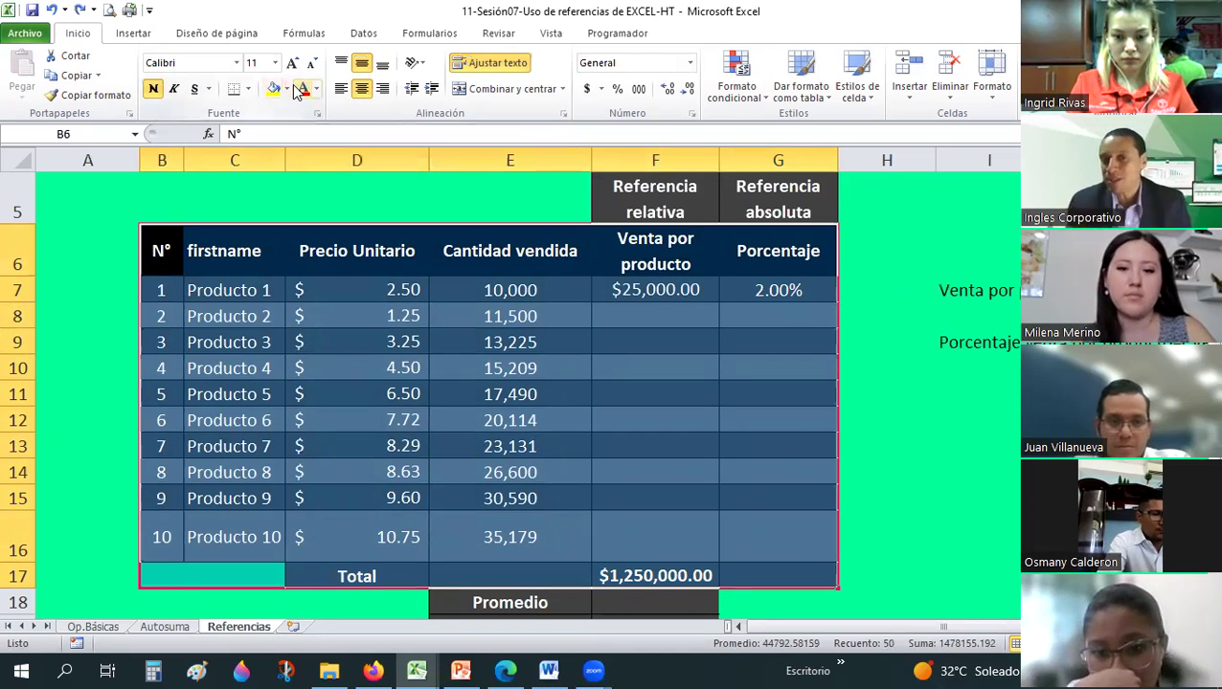
{"action": "left_click", "coordinate": [466, 363]}
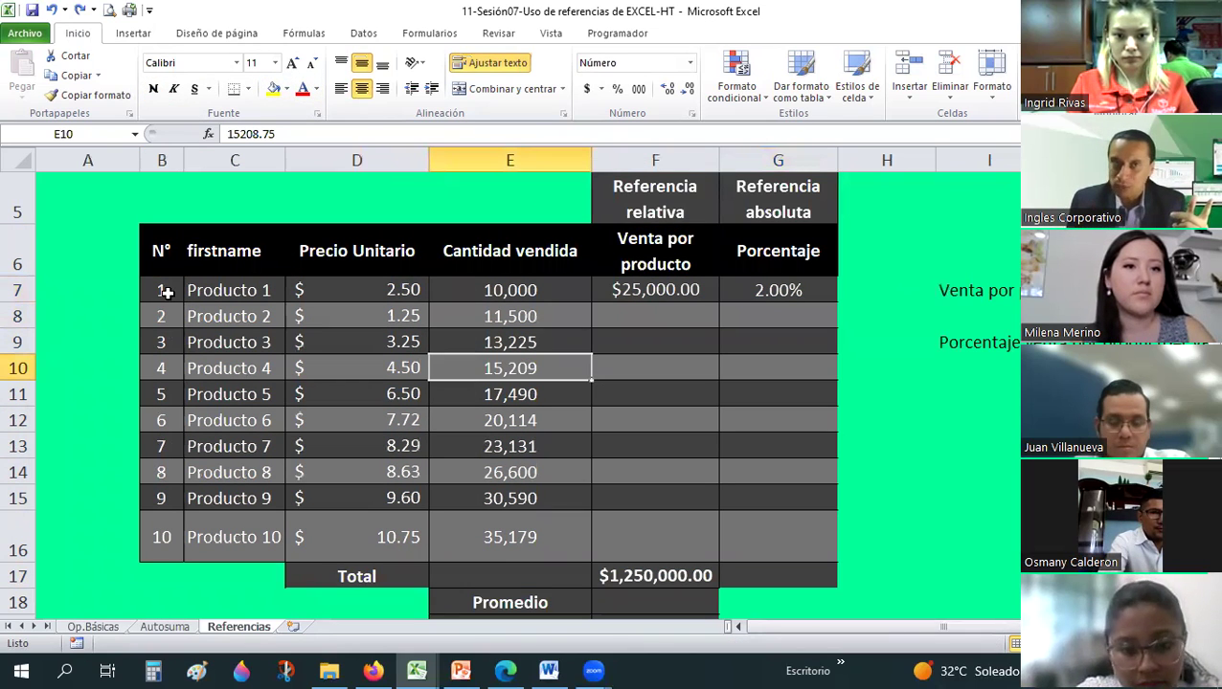
{"action": "left_click", "coordinate": [166, 293]}
{"action": "left_click", "coordinate": [739, 565], "text": "shift"}
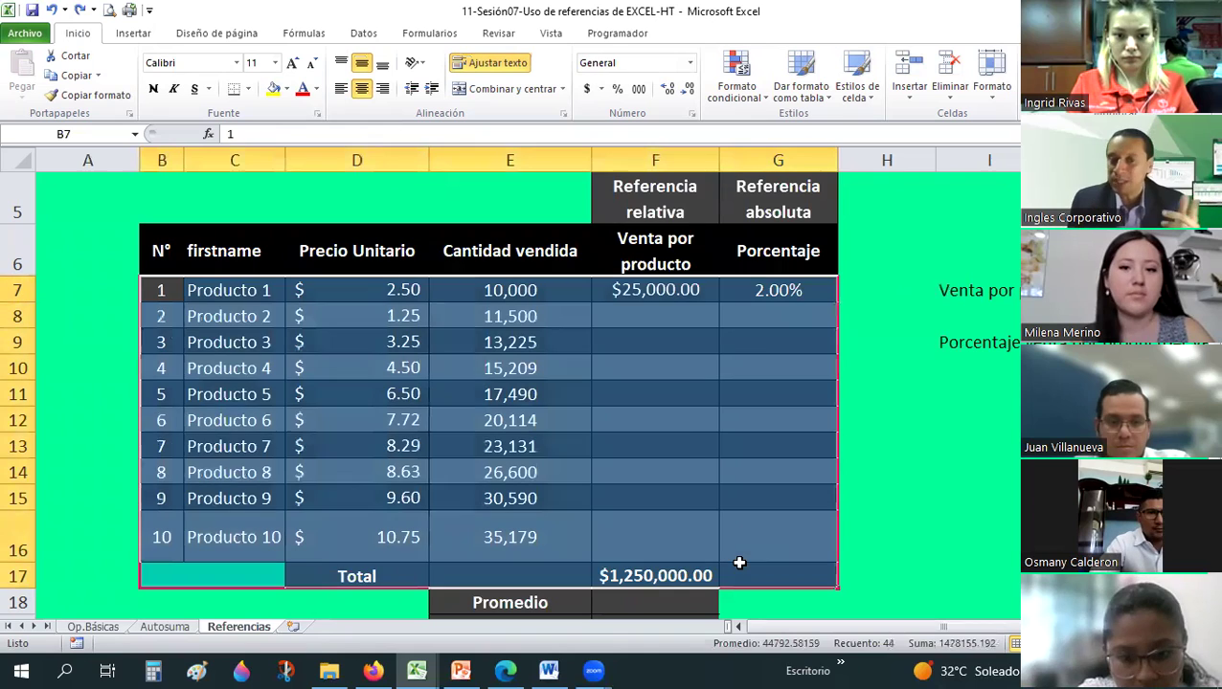
{"action": "left_click", "coordinate": [685, 438]}
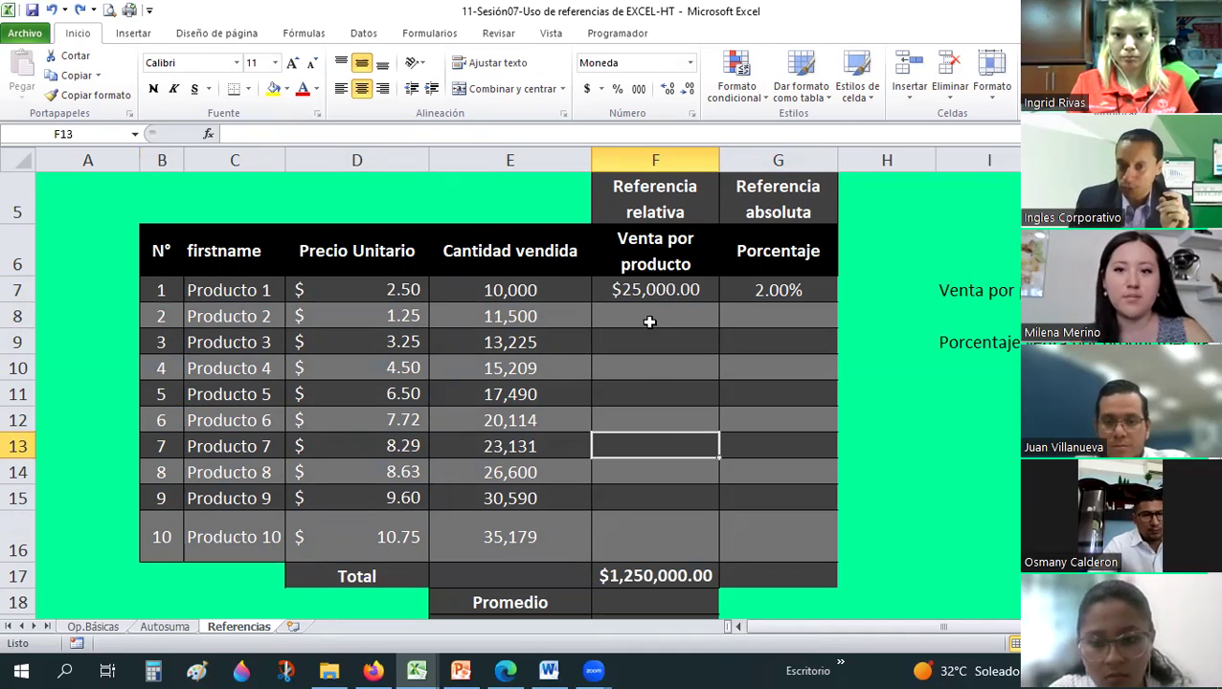
Clear the Venta por producto and Porcentaje results in F7:G17, including the total.
{"action": "left_click_drag", "start_coordinate": [655, 290], "coordinate": [758, 289]}
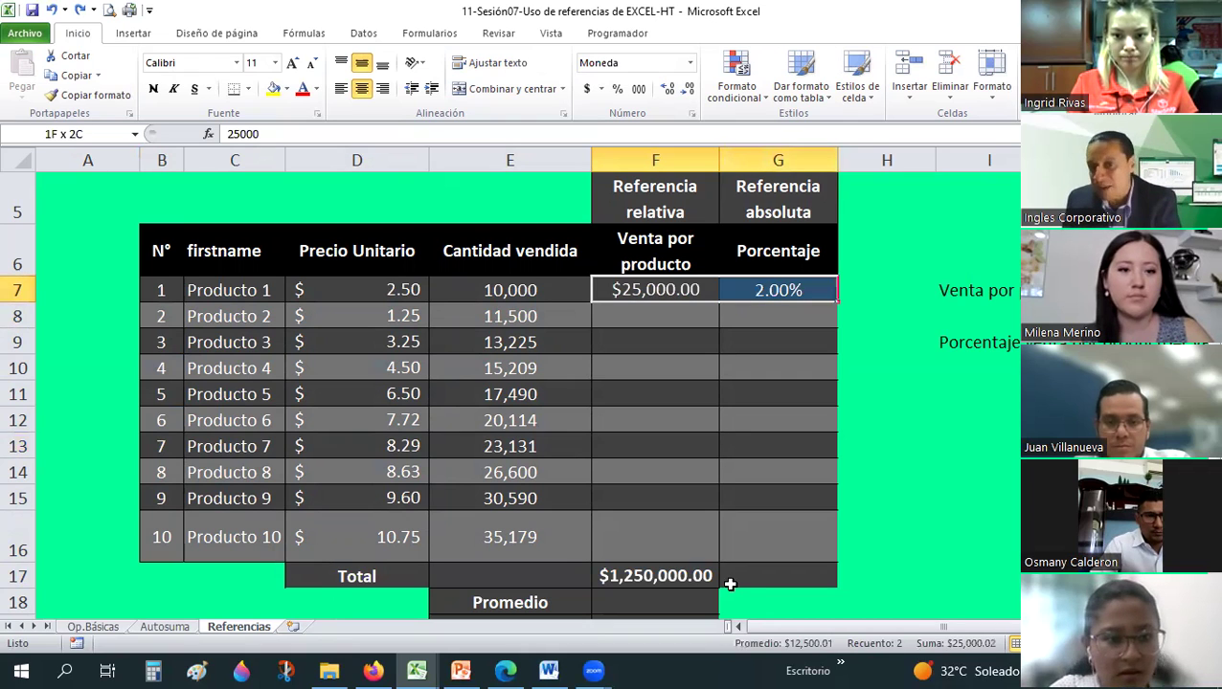
{"action": "left_click_drag", "start_coordinate": [729, 584], "coordinate": [736, 572]}
{"action": "key", "text": "Delete"}
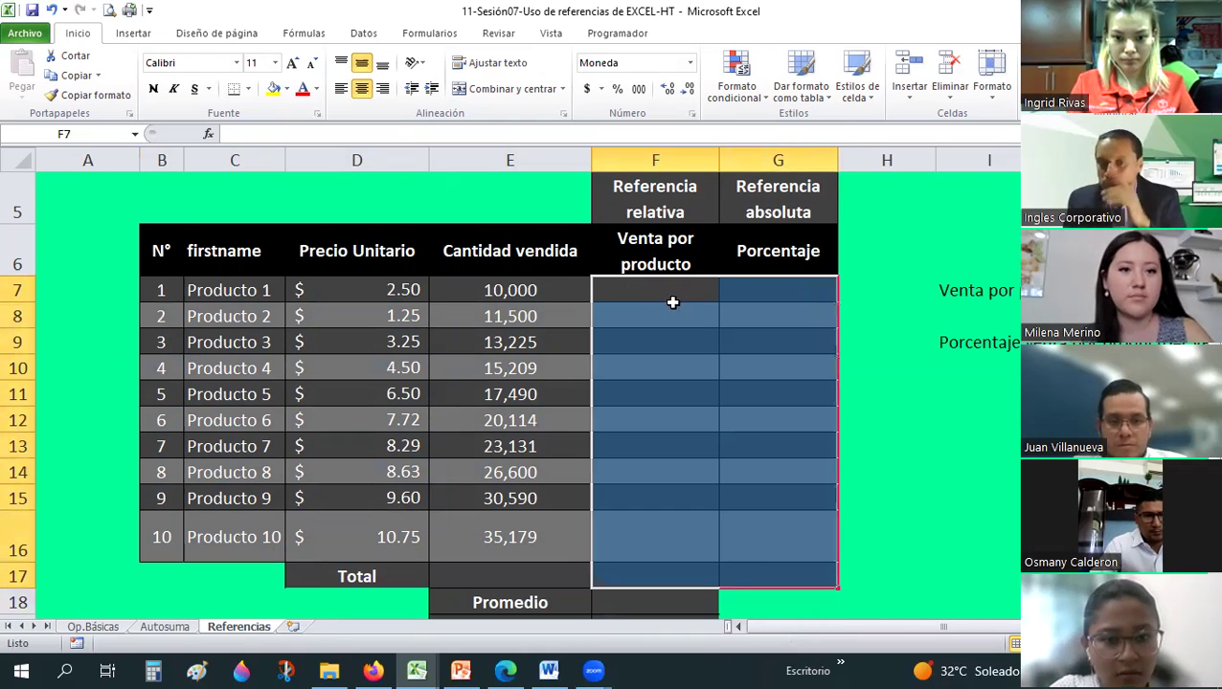
{"action": "left_click", "coordinate": [777, 446]}
{"action": "left_click", "coordinate": [668, 293]}
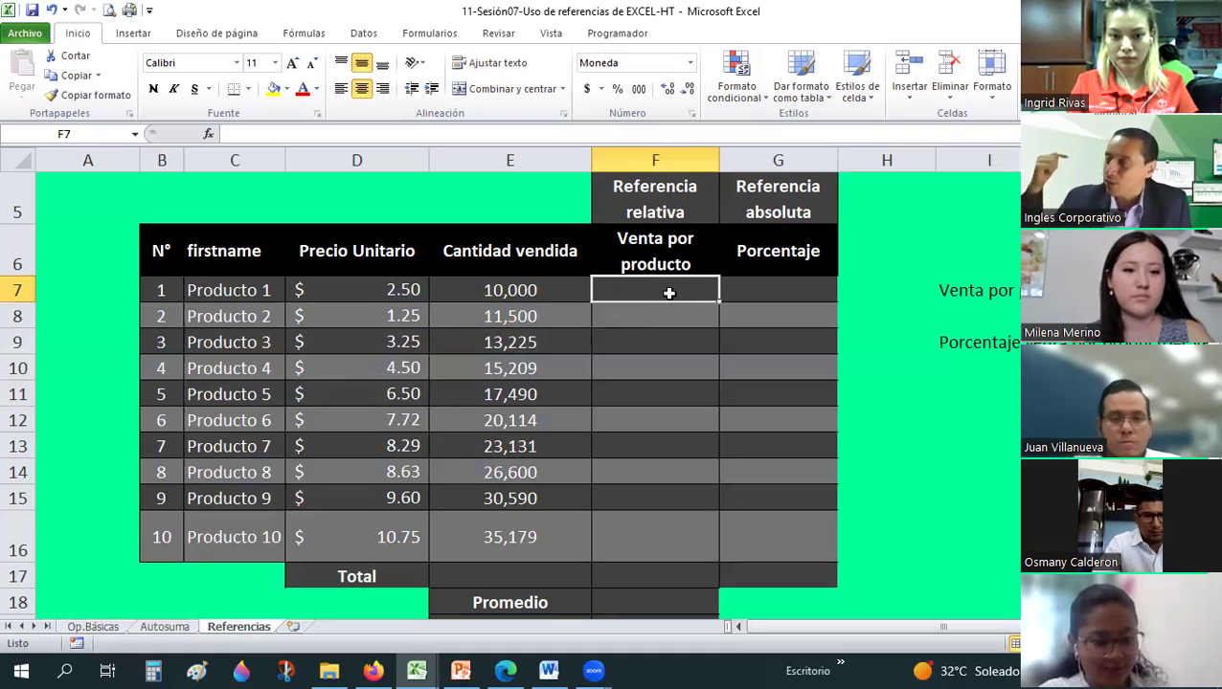
{"action": "left_click", "coordinate": [737, 84]}
{"action": "left_click", "coordinate": [869, 446]}
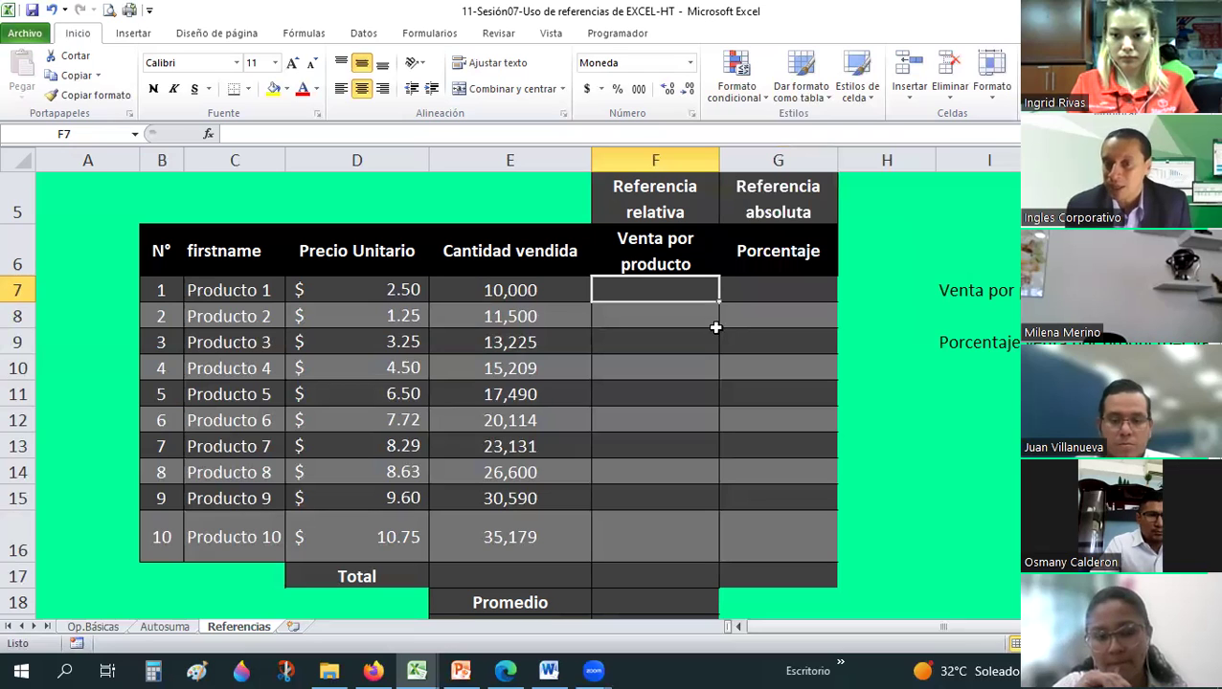
Try filling F7 and G7 down their columns, then undo both fills to restore the grey banding.
{"action": "left_click_drag", "start_coordinate": [717, 303], "coordinate": [718, 553]}
{"action": "left_click", "coordinate": [663, 326]}
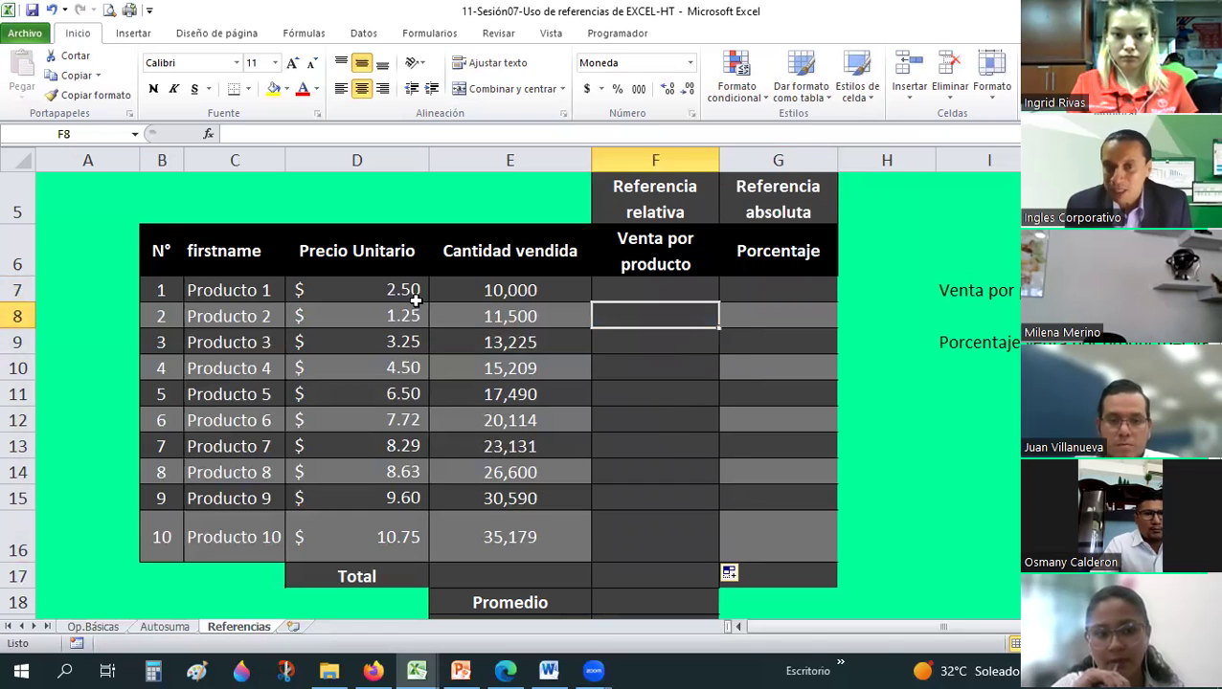
{"action": "left_click_drag", "start_coordinate": [161, 250], "coordinate": [711, 513]}
{"action": "left_click_drag", "start_coordinate": [785, 285], "coordinate": [798, 289]}
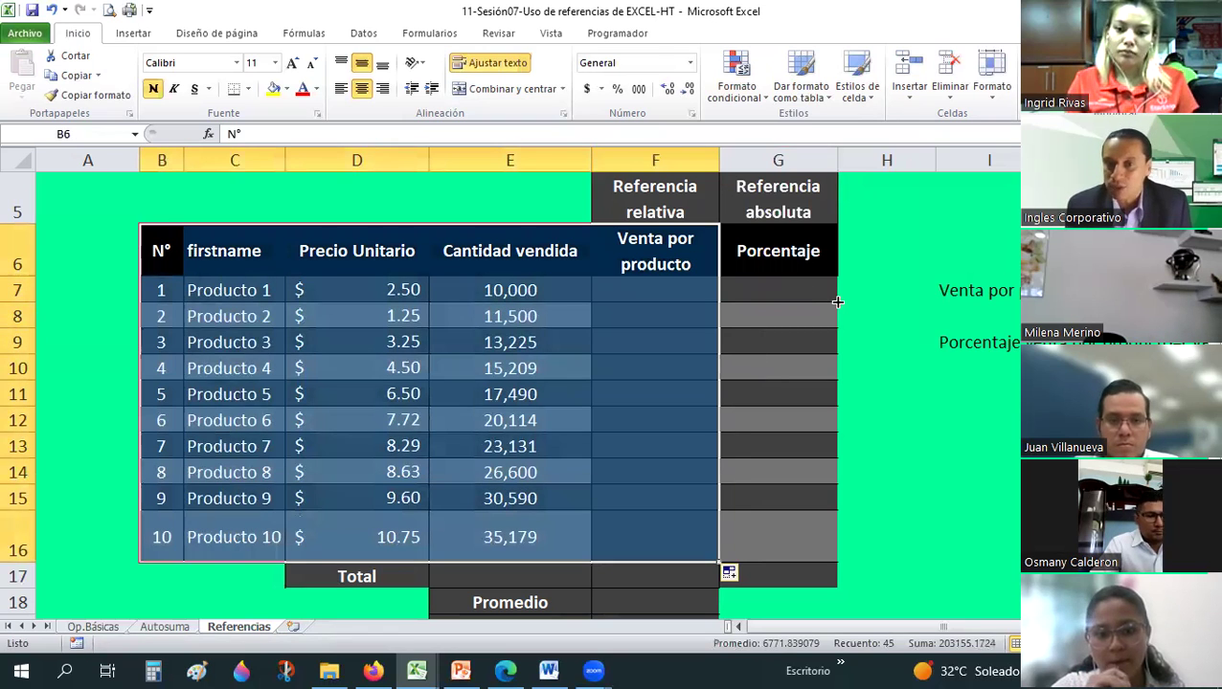
{"action": "left_click", "coordinate": [831, 292]}
{"action": "left_click_drag", "start_coordinate": [798, 556], "coordinate": [798, 556]}
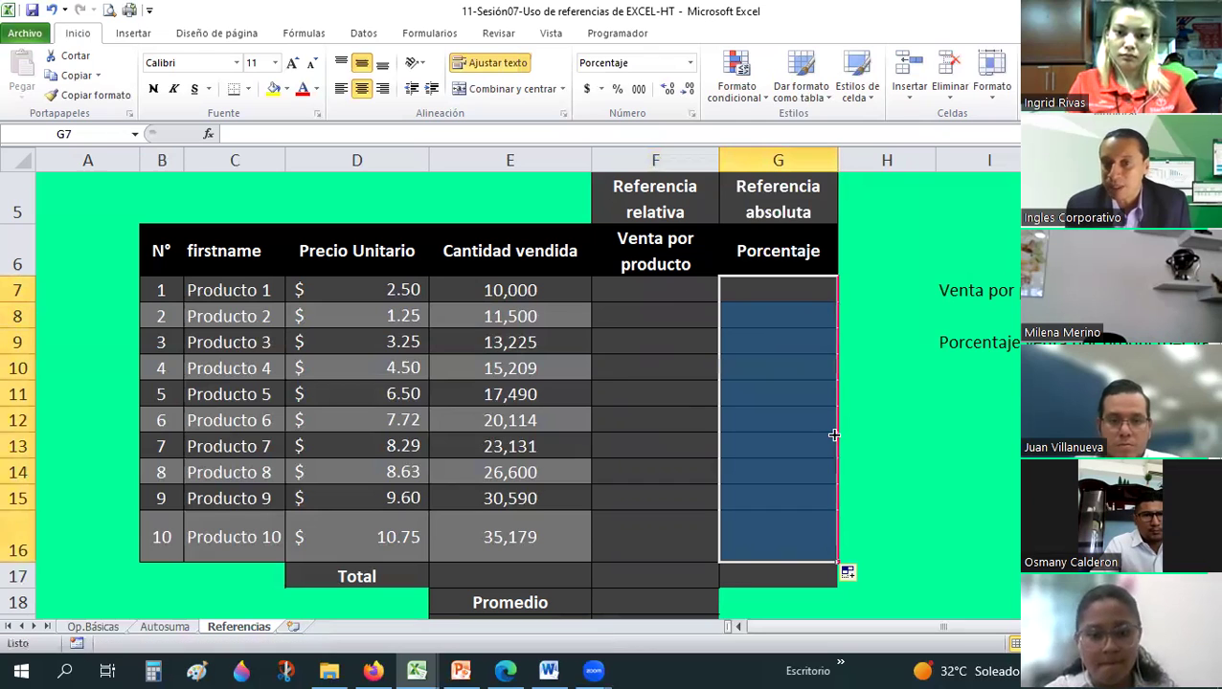
{"action": "left_click_drag", "start_coordinate": [833, 426], "coordinate": [832, 402]}
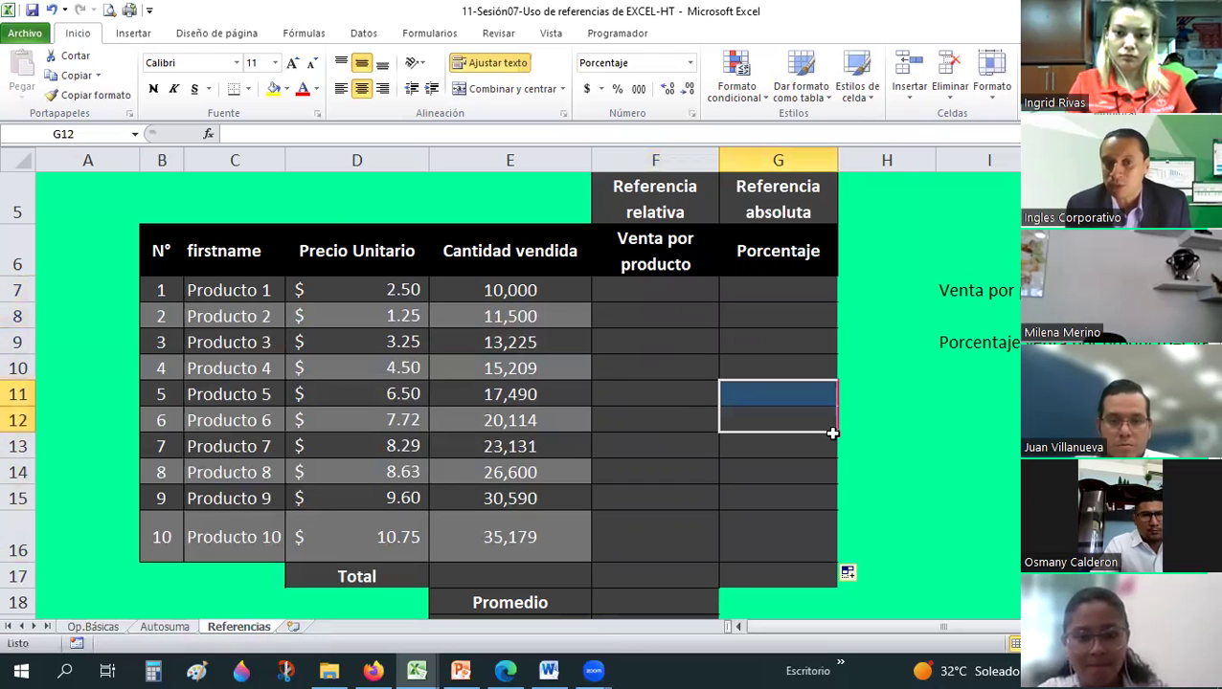
{"action": "left_click", "coordinate": [689, 322]}
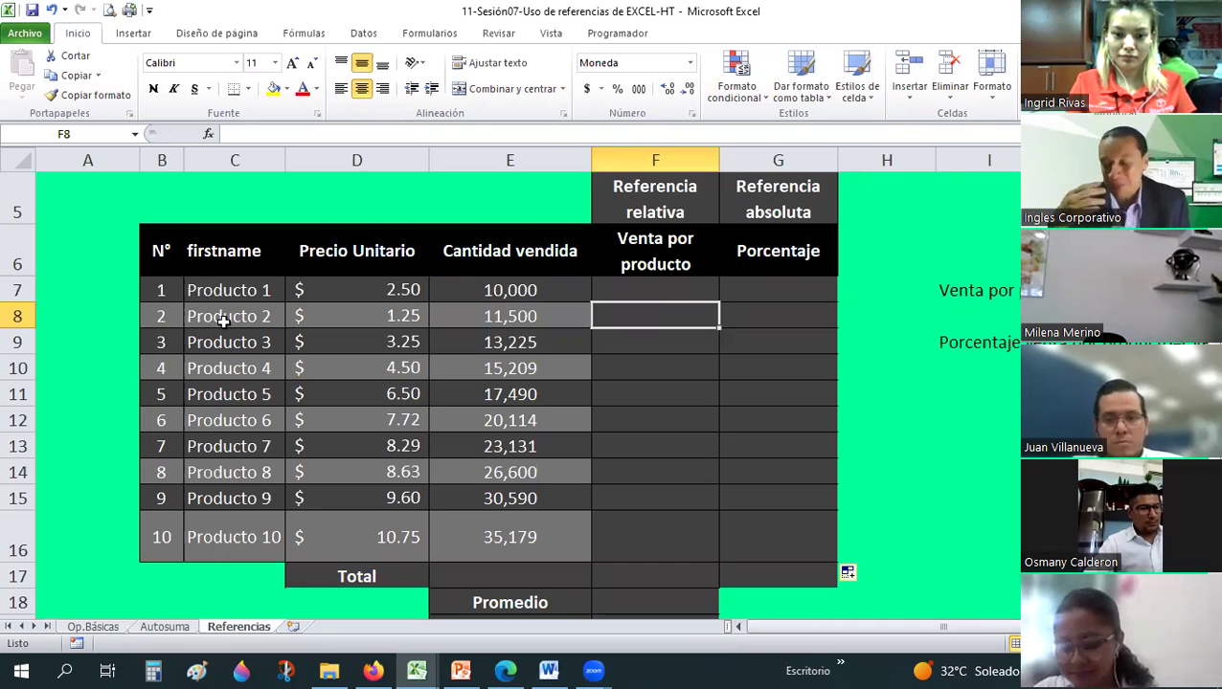
{"action": "key", "text": "ctrl+z"}
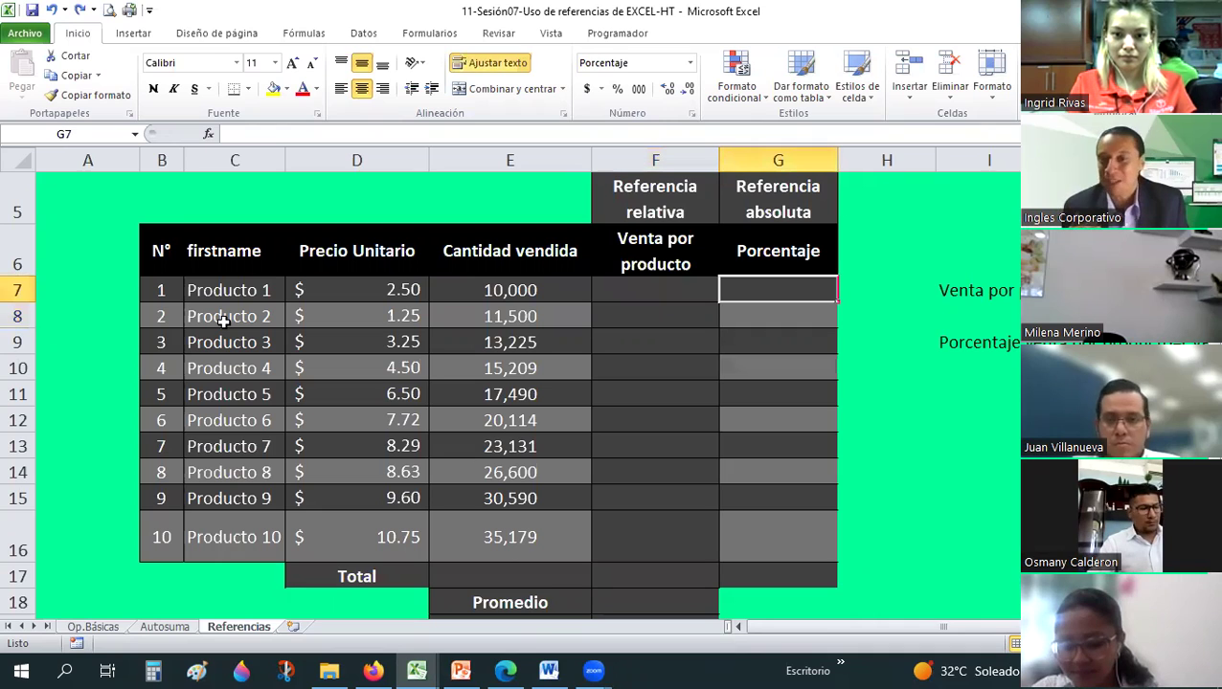
{"action": "key", "text": "ctrl+z"}
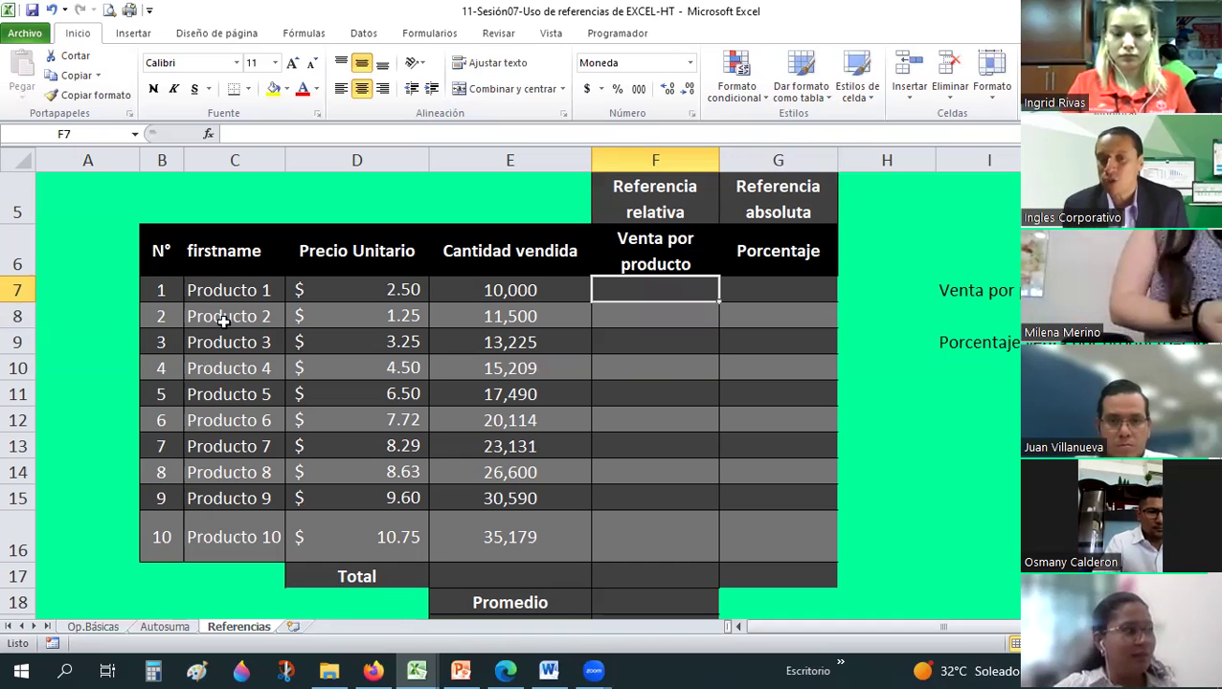
Look over the empty Promedio, Contar Números, Valor máximo and Valor mínimo result cells.
{"action": "scroll", "coordinate": [223, 323], "scroll_direction": "down", "scroll_amount": 3}
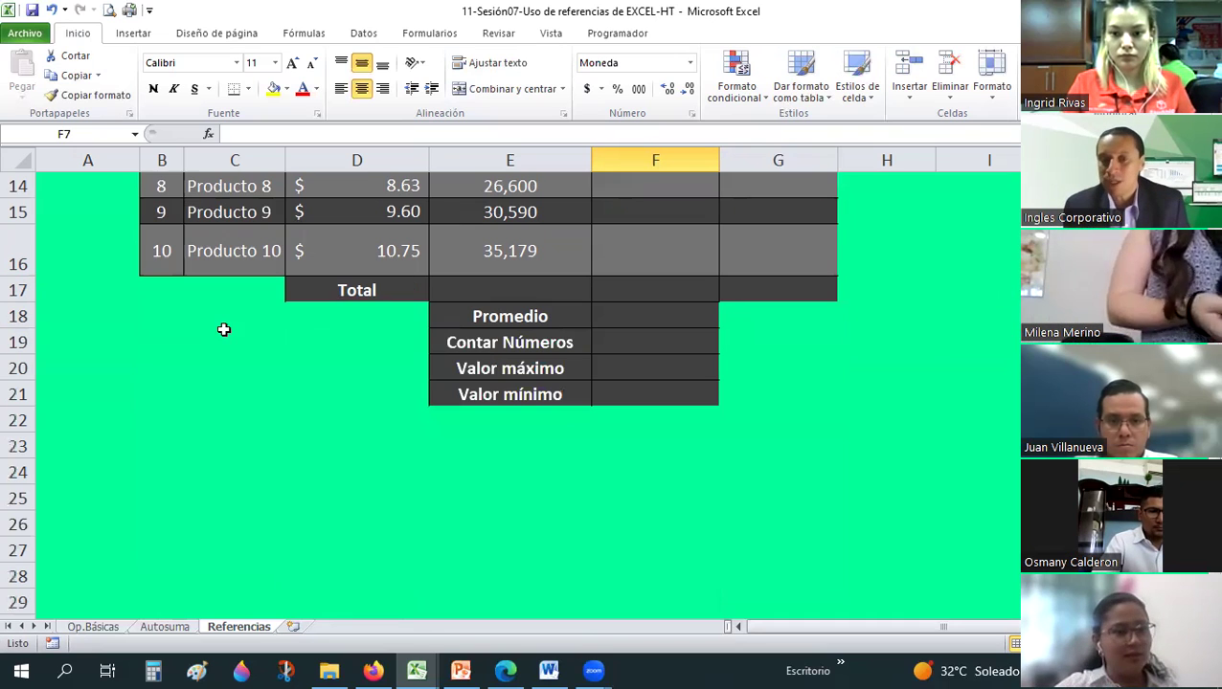
{"action": "left_click", "coordinate": [660, 324]}
{"action": "left_click", "coordinate": [613, 343]}
{"action": "key", "text": "Down"}
{"action": "key", "text": "Down"}
{"action": "scroll", "coordinate": [630, 401], "scroll_direction": "up", "scroll_amount": 1}
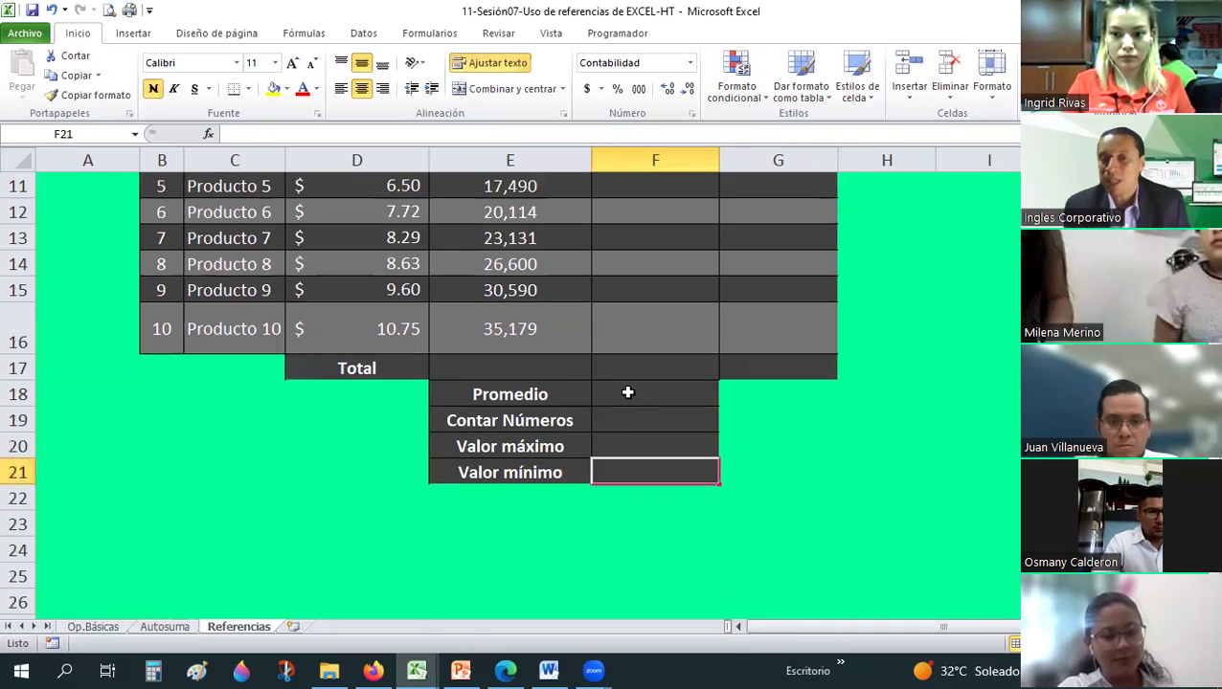
{"action": "left_click", "coordinate": [624, 388]}
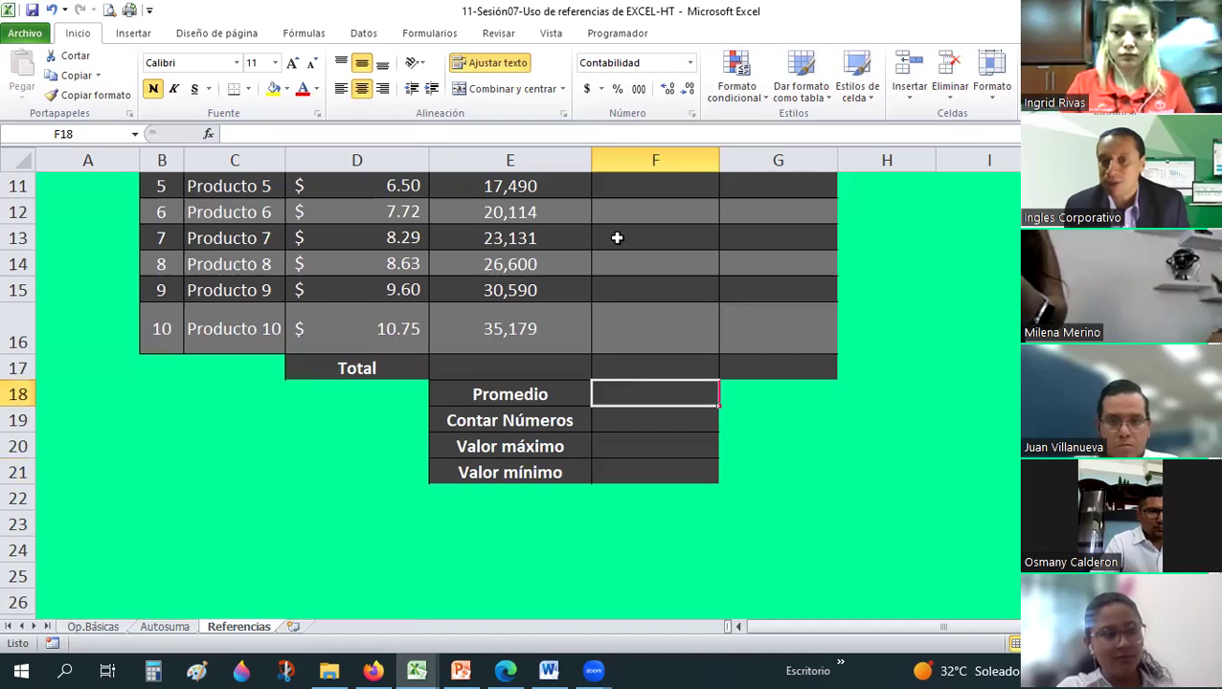
{"action": "scroll", "coordinate": [618, 237], "scroll_direction": "up", "scroll_amount": 1}
{"action": "left_click", "coordinate": [616, 237]}
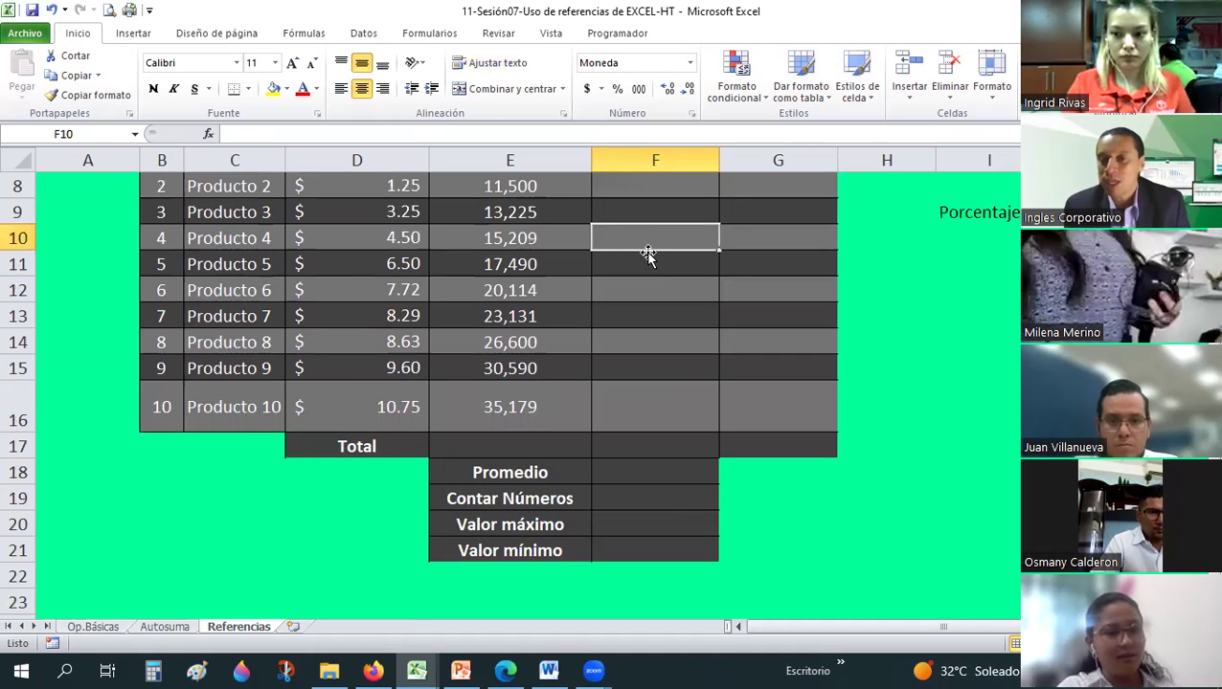
{"action": "left_click", "coordinate": [615, 462]}
{"action": "scroll", "coordinate": [614, 462], "scroll_direction": "down", "scroll_amount": 1}
{"action": "left_click", "coordinate": [609, 442]}
{"action": "left_click", "coordinate": [624, 417]}
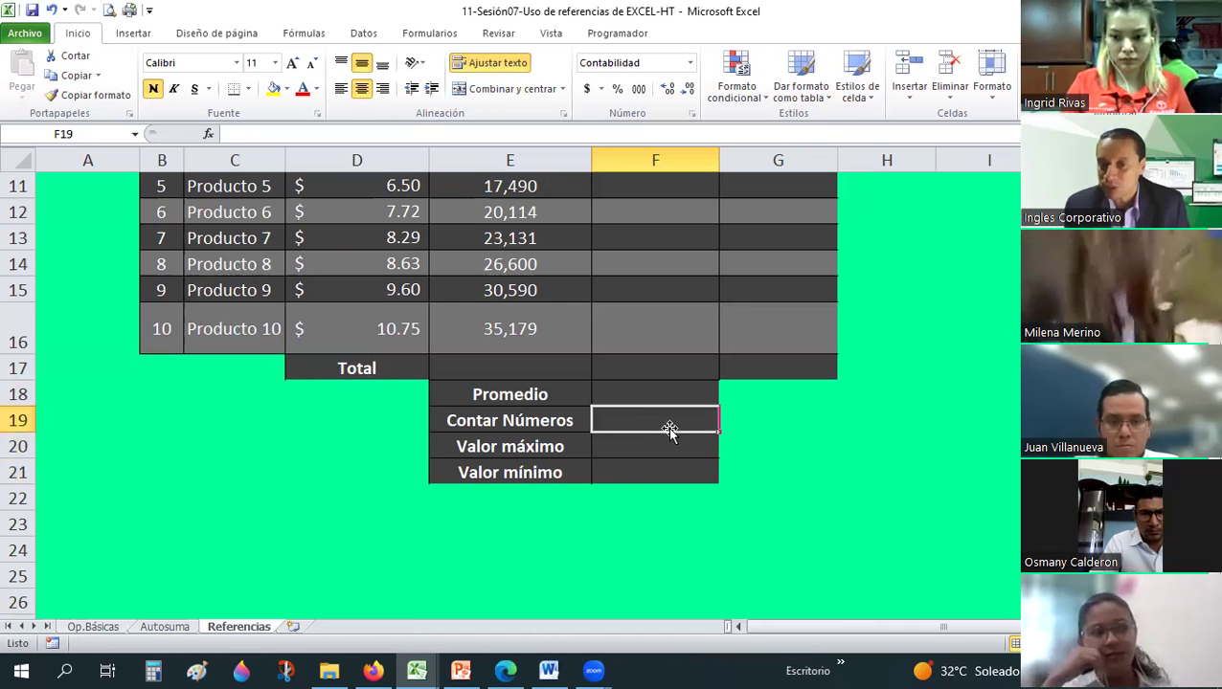
Check the Promedio, Contar Números and Valor máximo formulas on Autosuma, then return to Referencias.
{"action": "key", "text": "ctrl+Page_Up"}
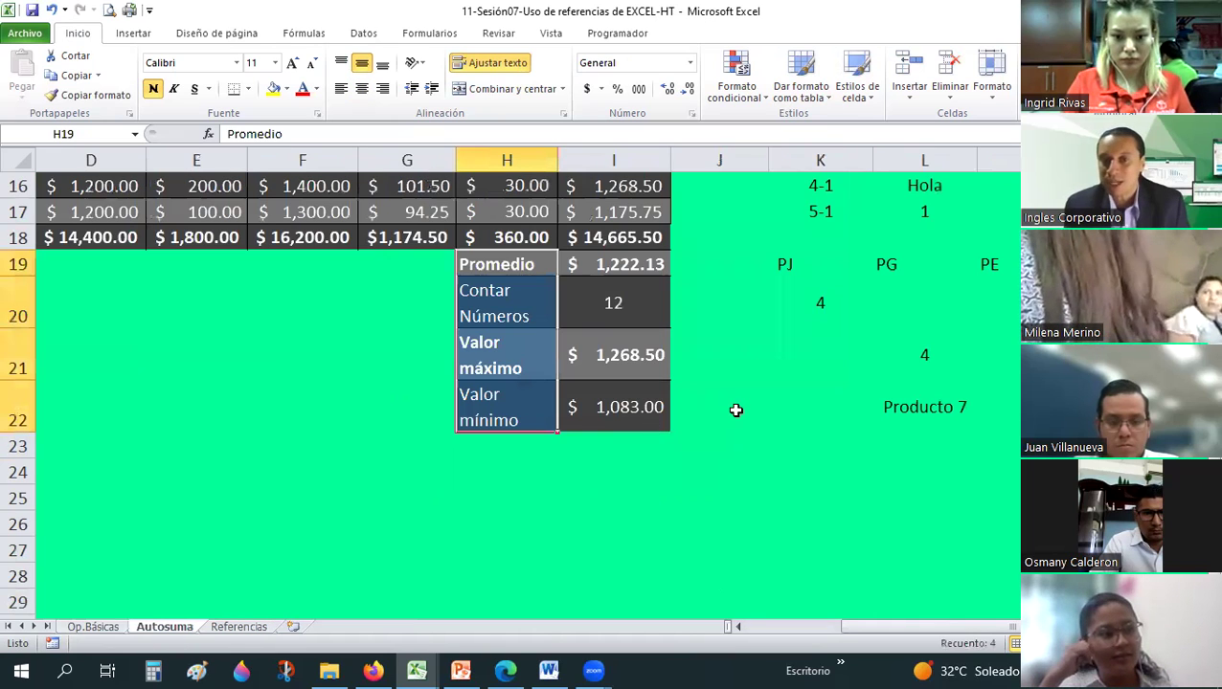
{"action": "left_click", "coordinate": [733, 409]}
{"action": "scroll", "coordinate": [613, 364], "scroll_direction": "up", "scroll_amount": 1}
{"action": "left_click", "coordinate": [608, 345]}
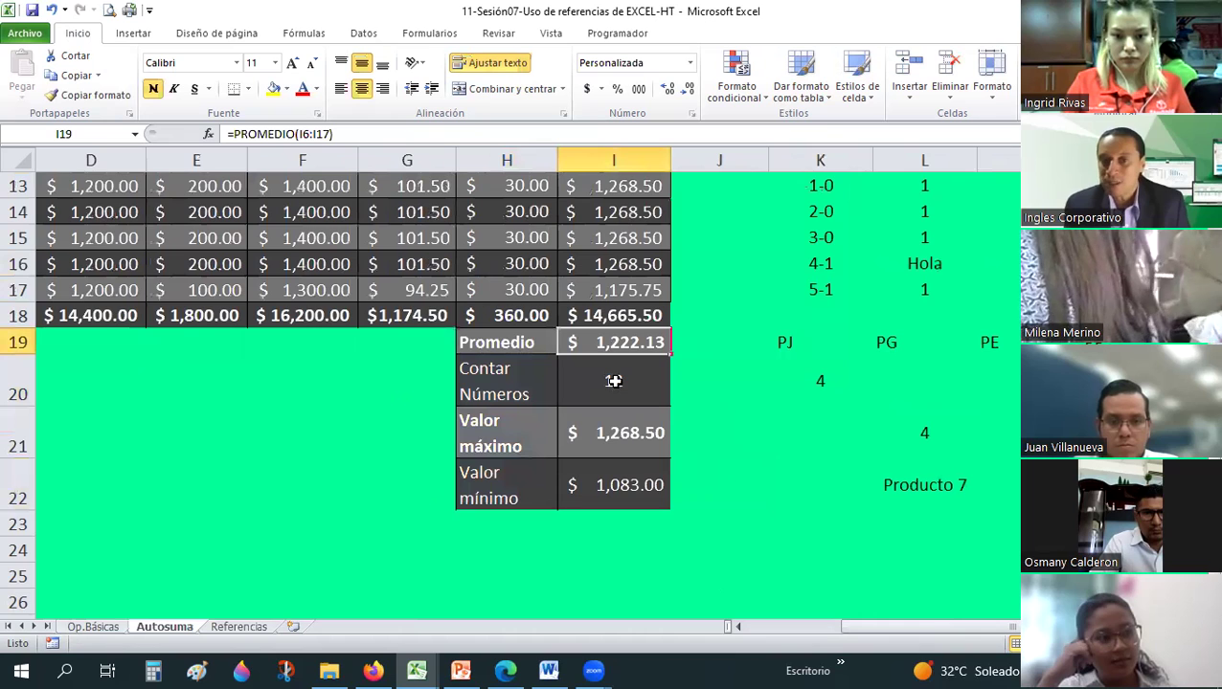
{"action": "left_click", "coordinate": [614, 381]}
{"action": "left_click", "coordinate": [614, 436]}
{"action": "left_click", "coordinate": [603, 383]}
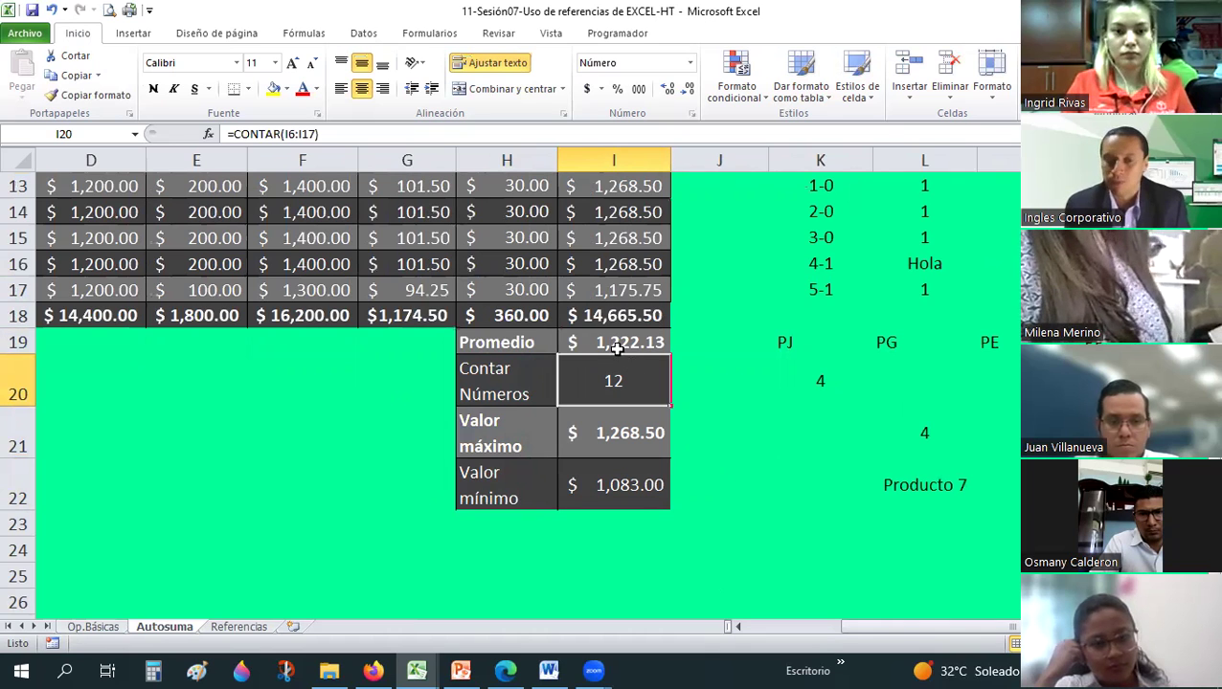
{"action": "left_click", "coordinate": [216, 630]}
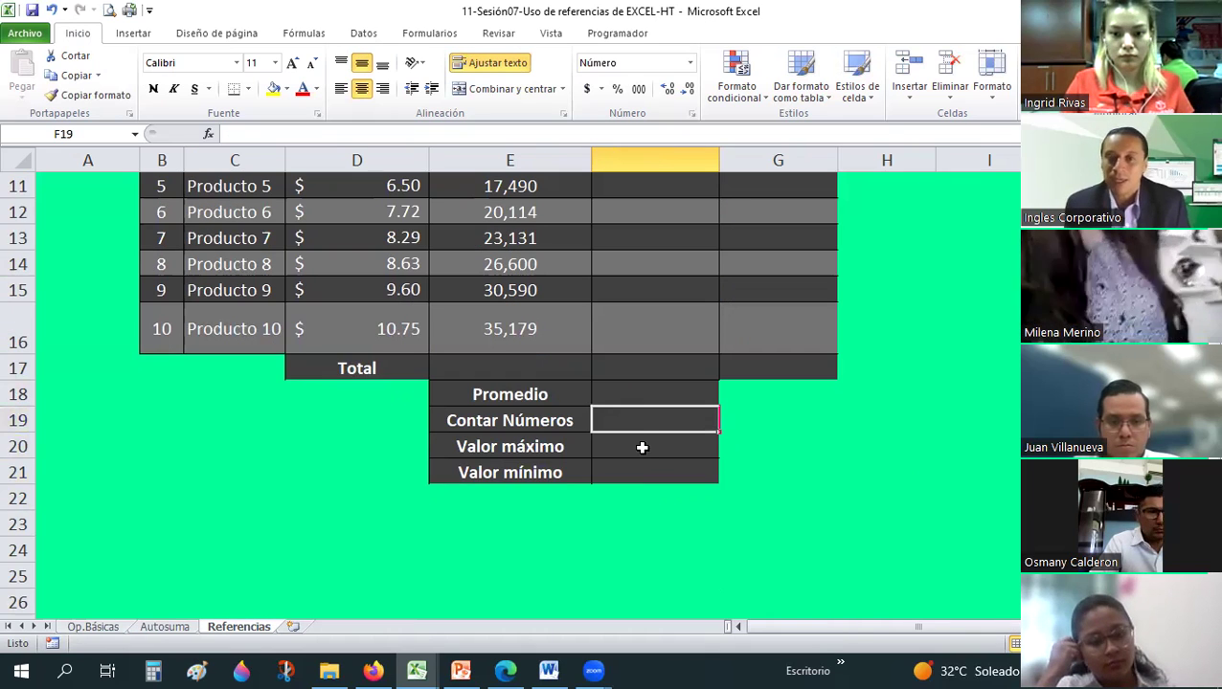
{"action": "scroll", "coordinate": [644, 447], "scroll_direction": "up", "scroll_amount": 2}
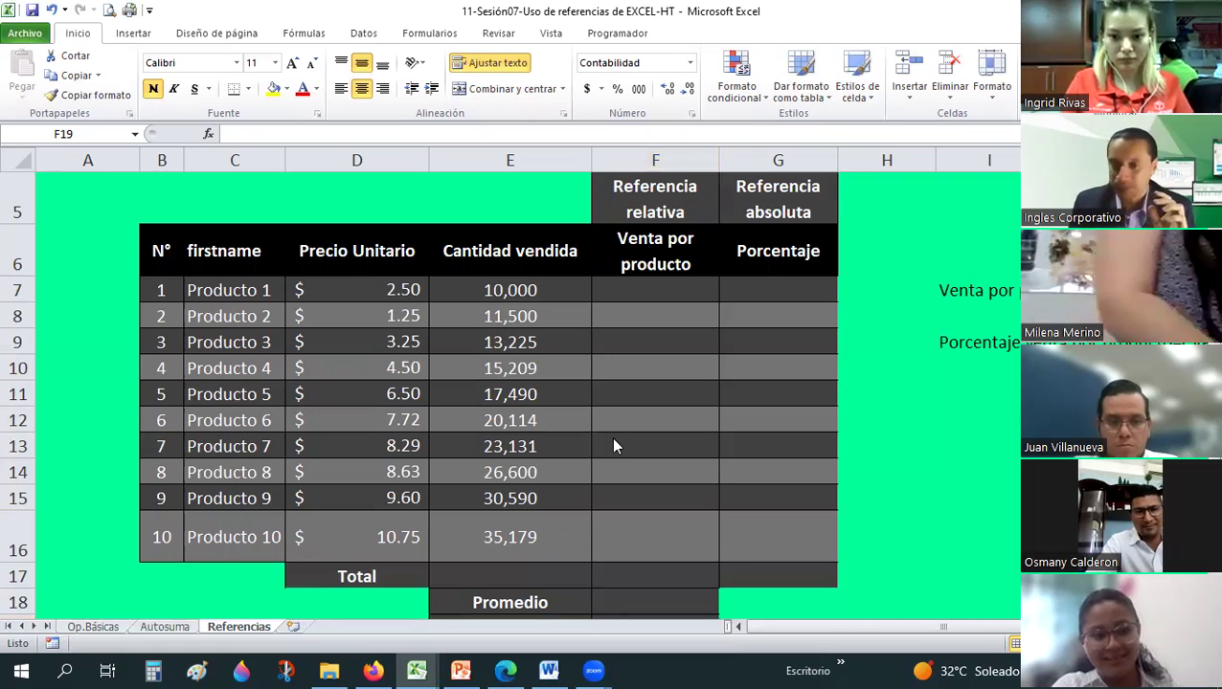
Enter 123 in F7 and the formula =+F7*1.5 in F8.
{"action": "left_click", "coordinate": [798, 293]}
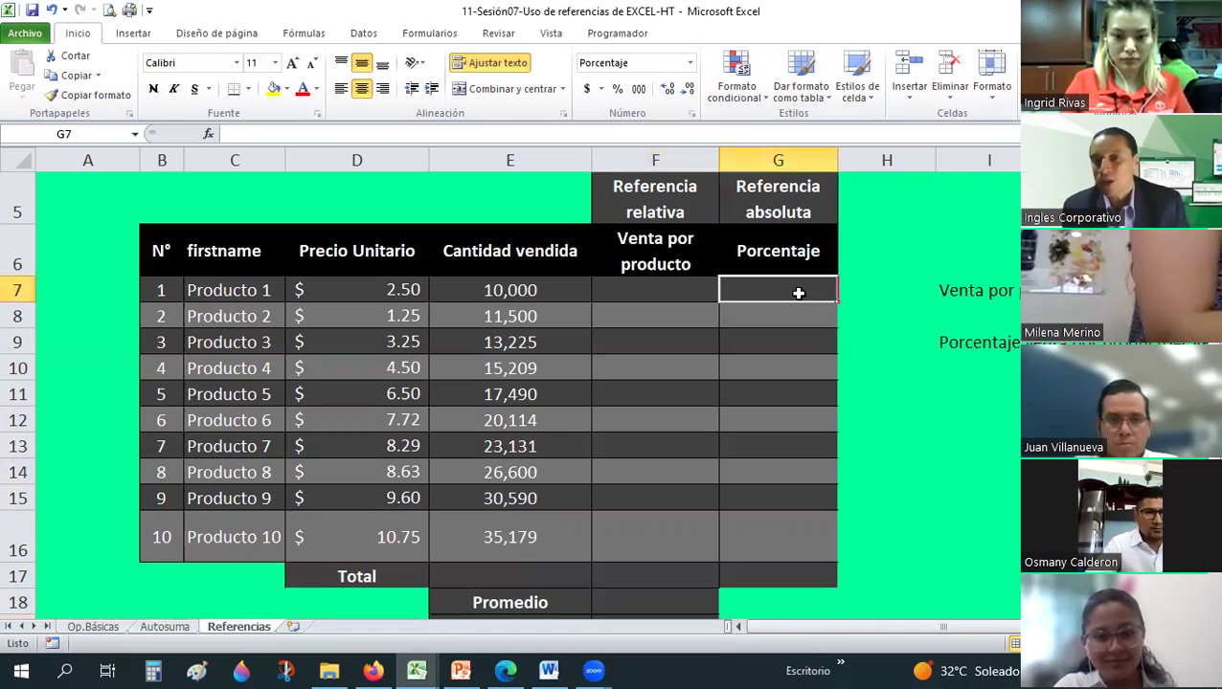
{"action": "left_click", "coordinate": [664, 289]}
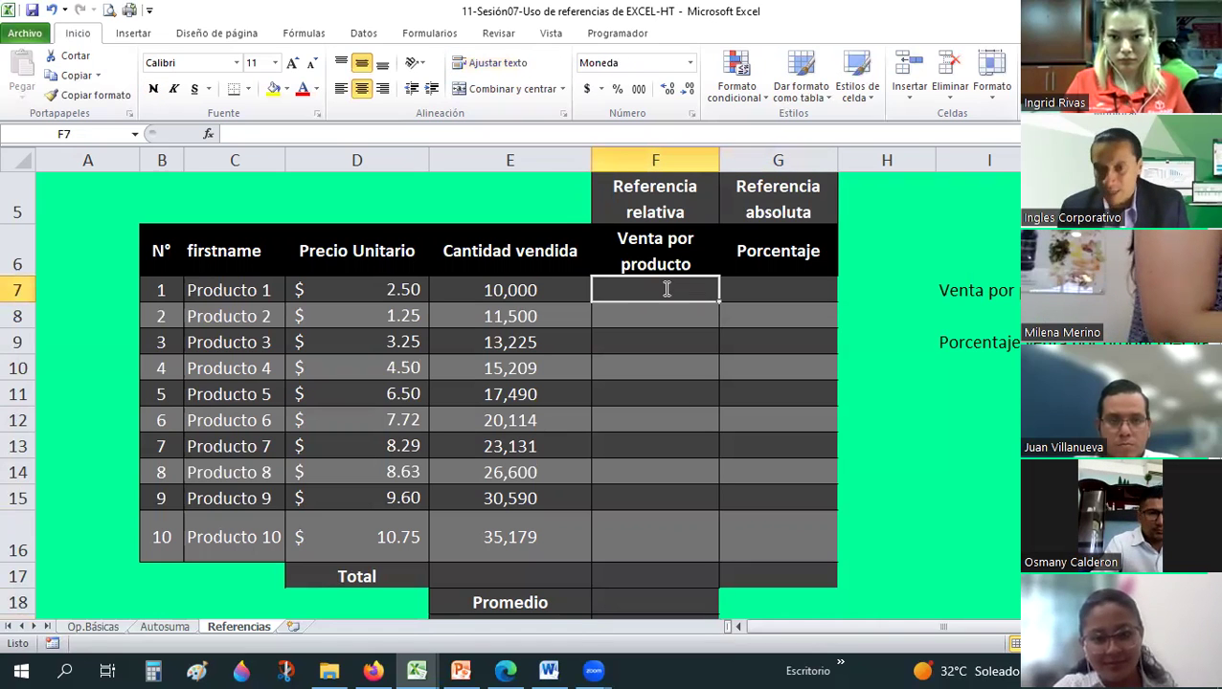
{"action": "type", "text": "123"}
{"action": "key", "text": "Return"}
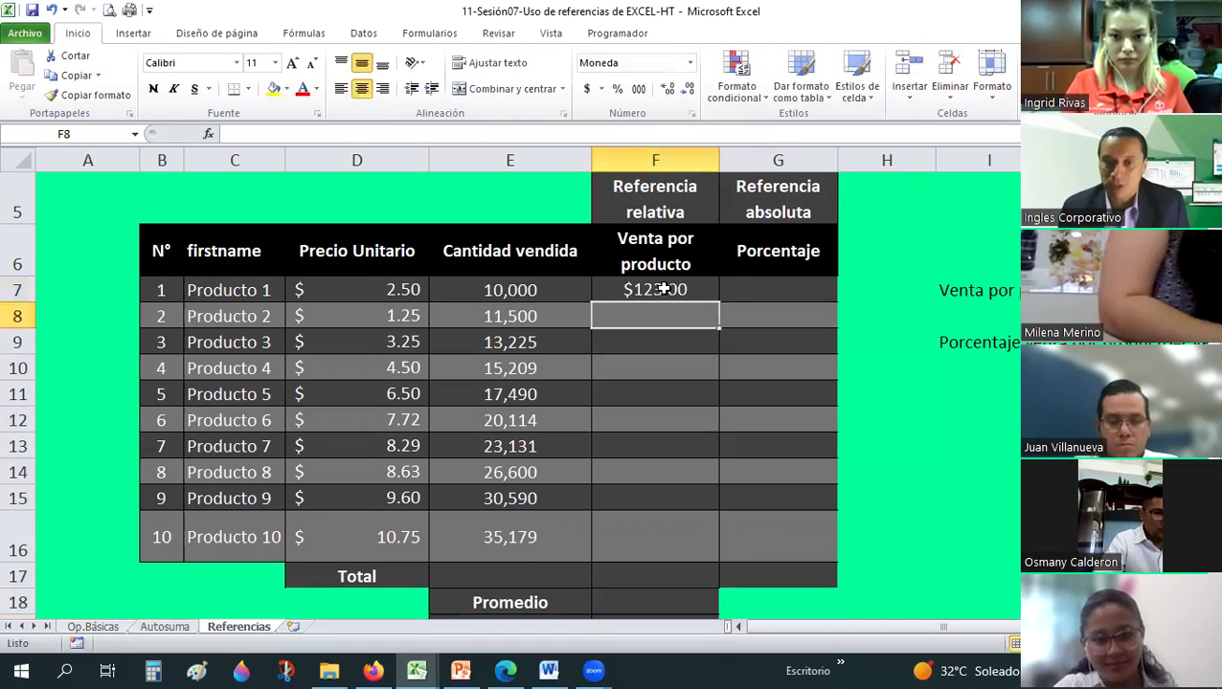
{"action": "type", "text": "+"}
{"action": "left_click", "coordinate": [663, 288]}
{"action": "type", "text": "*1.5"}
{"action": "key", "text": "Return"}
Copy F8's formula into F9:F16, so the series ends at $4,728.53.
{"action": "left_click", "coordinate": [685, 318]}
{"action": "key", "text": "ctrl+c"}
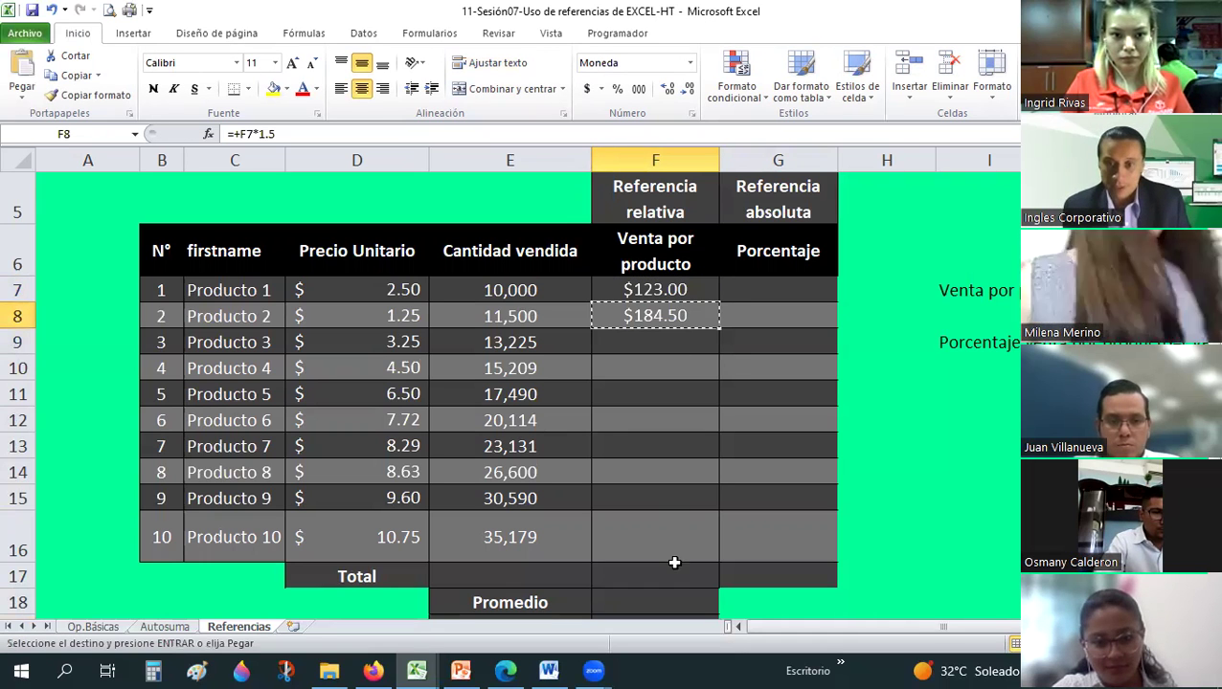
{"action": "left_click_drag", "start_coordinate": [674, 350], "coordinate": [673, 532]}
{"action": "right_click", "coordinate": [673, 532]}
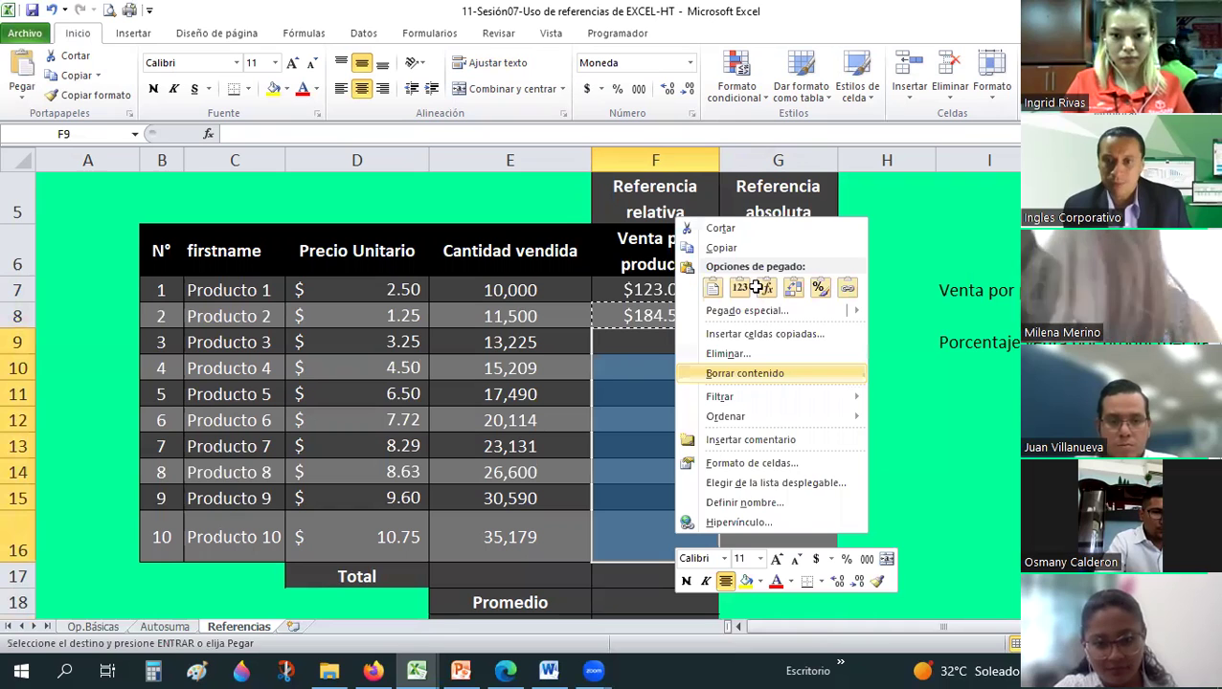
{"action": "left_click", "coordinate": [766, 288]}
{"action": "scroll", "coordinate": [692, 388], "scroll_direction": "down", "scroll_amount": 1}
{"action": "scroll", "coordinate": [696, 368], "scroll_direction": "up", "scroll_amount": 1}
{"action": "left_click", "coordinate": [660, 289]}
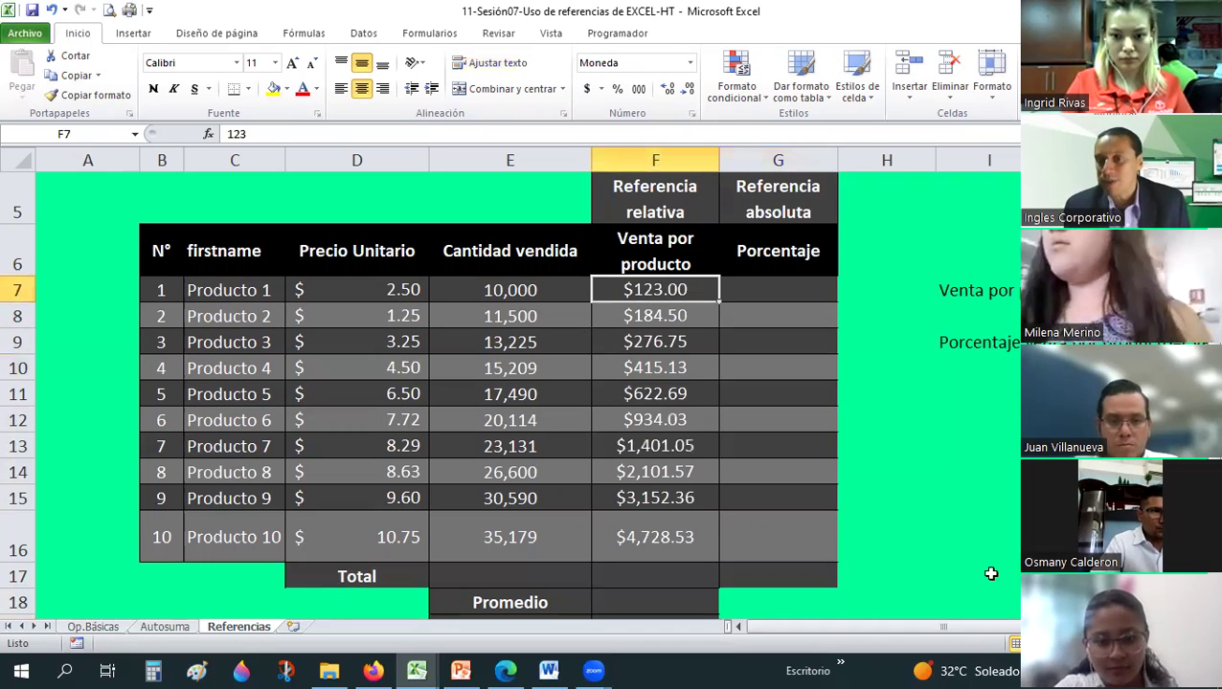
{"action": "key", "text": "Right"}
{"action": "key", "text": "Right"}
{"action": "key", "text": "Right"}
{"action": "left_click", "coordinate": [996, 634]}
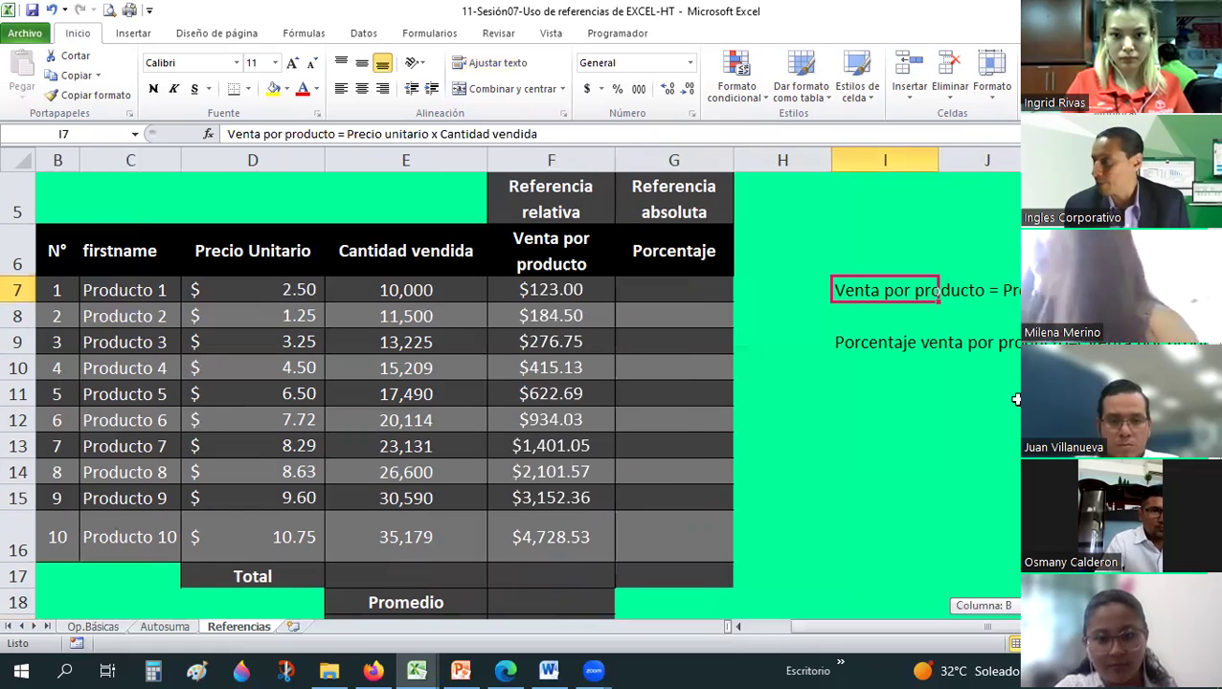
AutoSum F7:F16 into the Total cell F17, giving $13,939.60.
{"action": "left_click", "coordinate": [524, 573]}
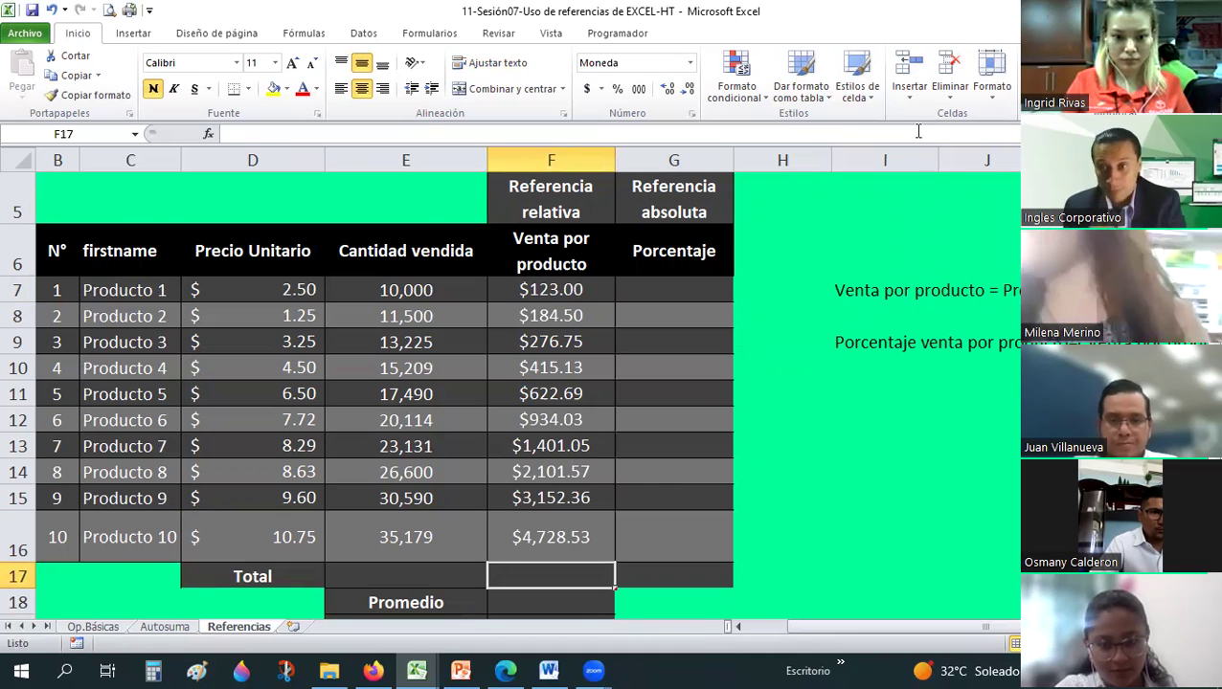
{"action": "key", "text": "alt+equal"}
{"action": "key", "text": "Return"}
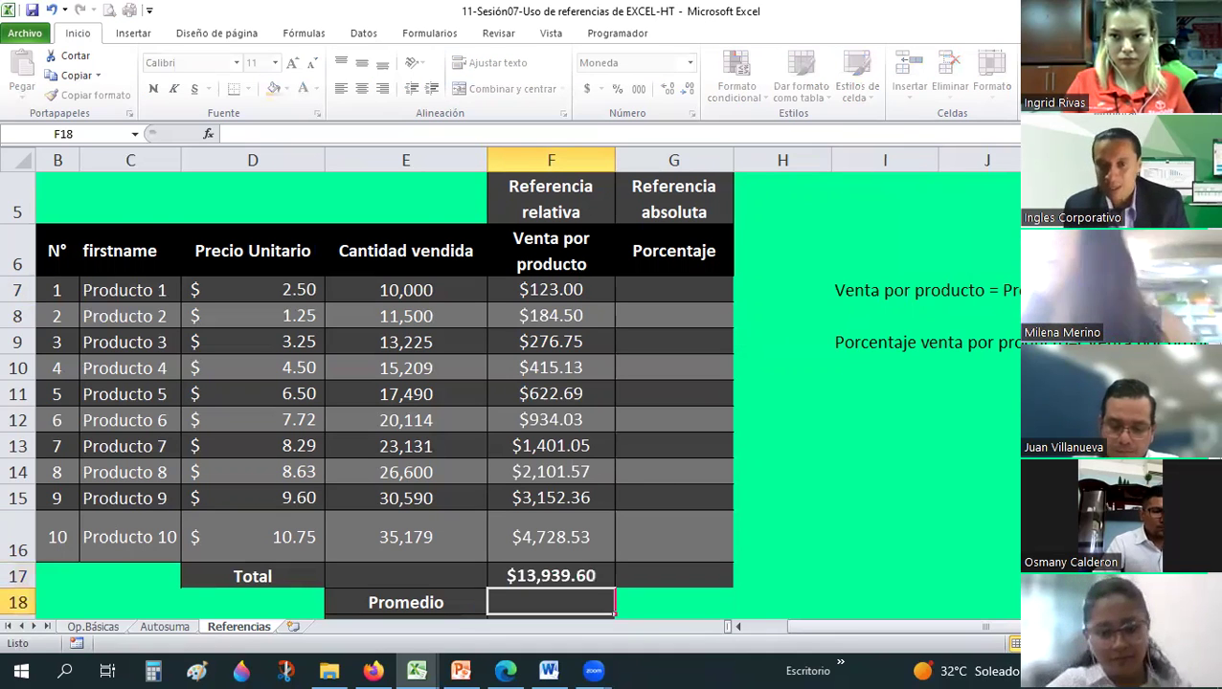
{"action": "left_click", "coordinate": [708, 295]}
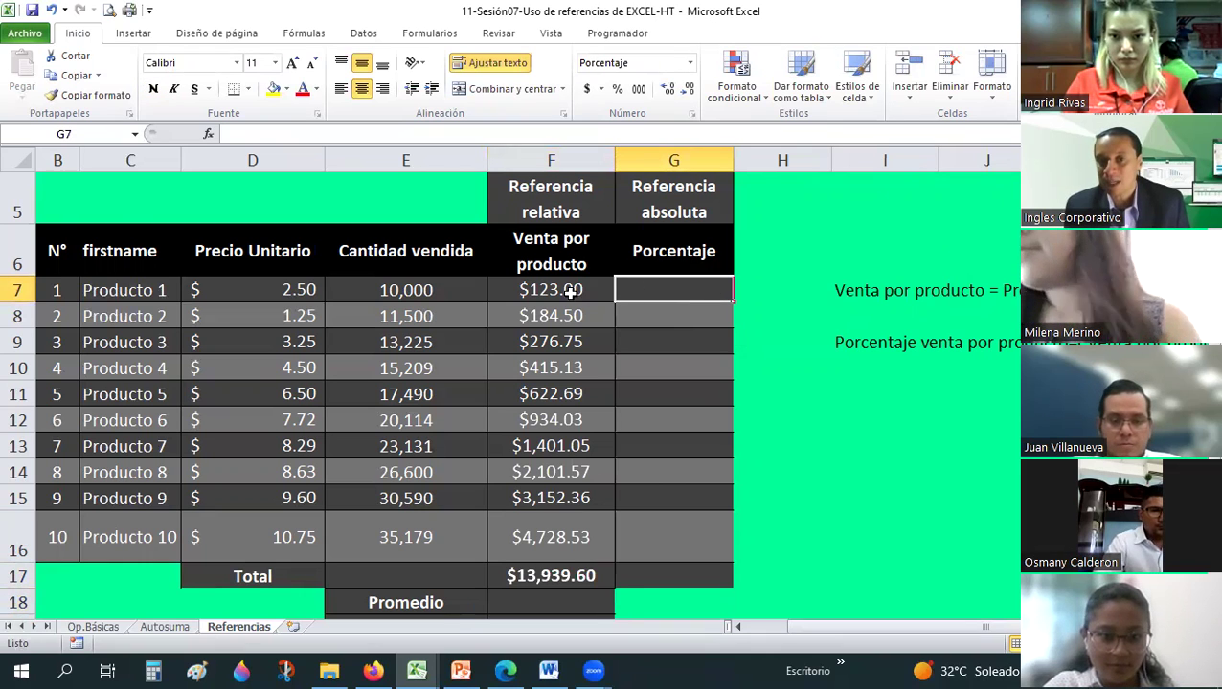
{"action": "left_click", "coordinate": [524, 294]}
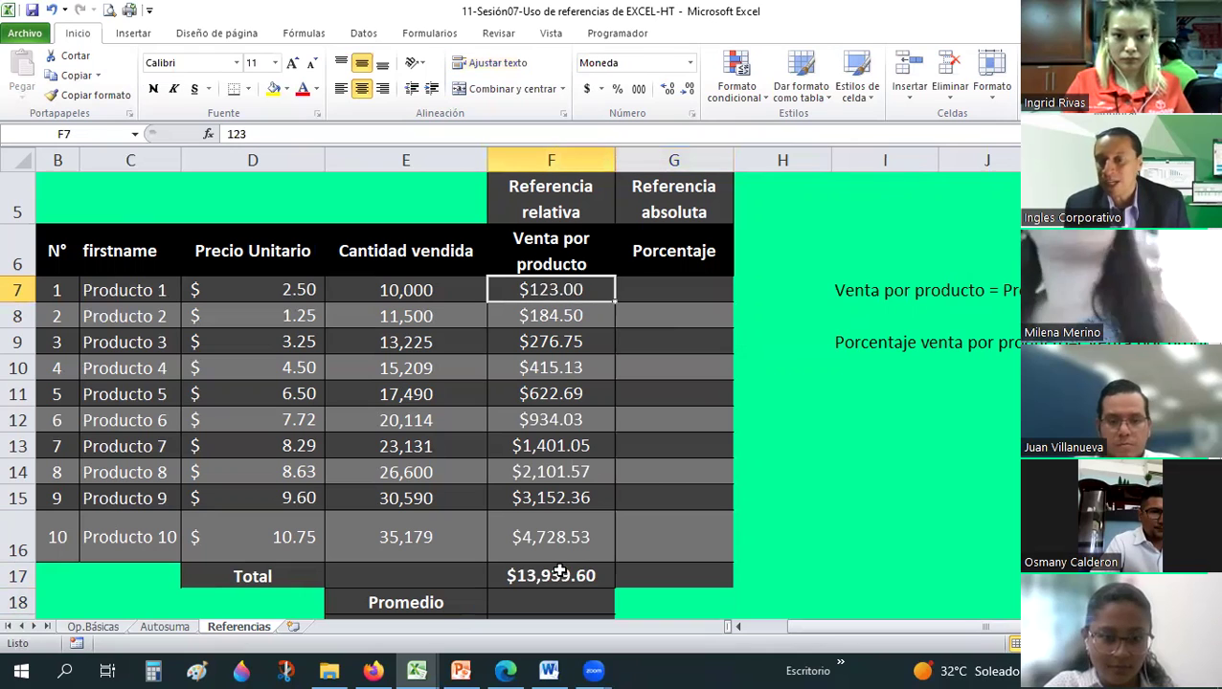
{"action": "left_click", "coordinate": [663, 289]}
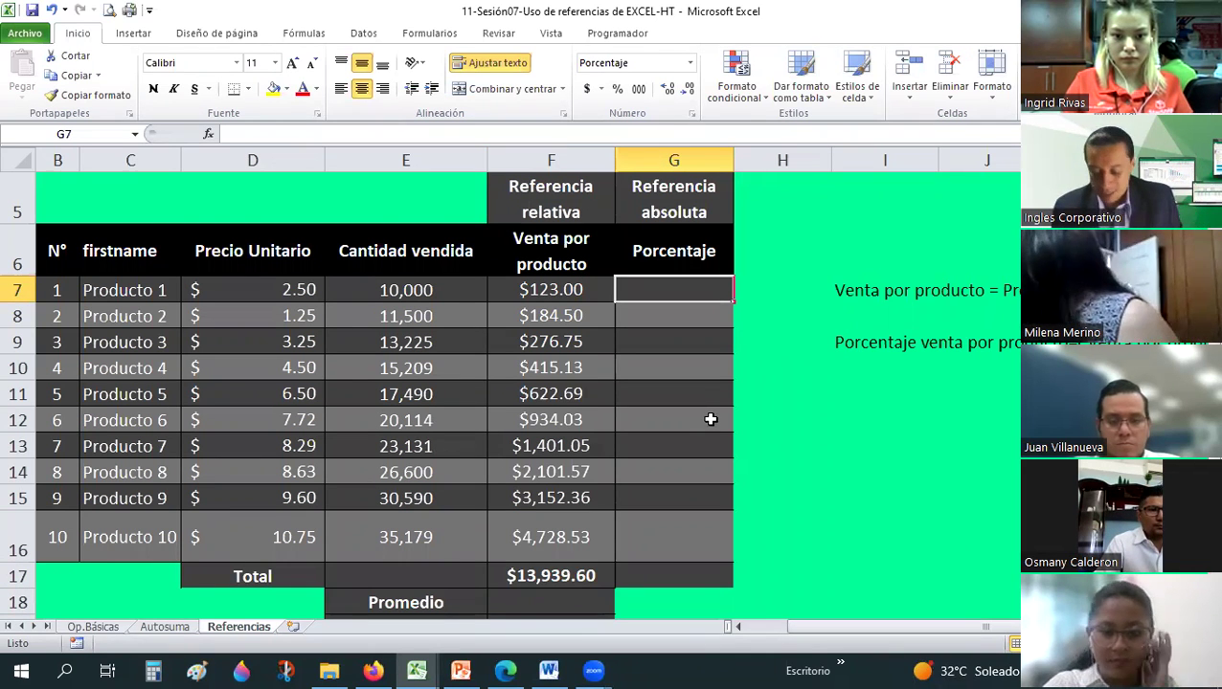
Format the Porcentaje cells G7:G16 as Porcentaje.
{"action": "left_click_drag", "start_coordinate": [654, 281], "coordinate": [663, 537]}
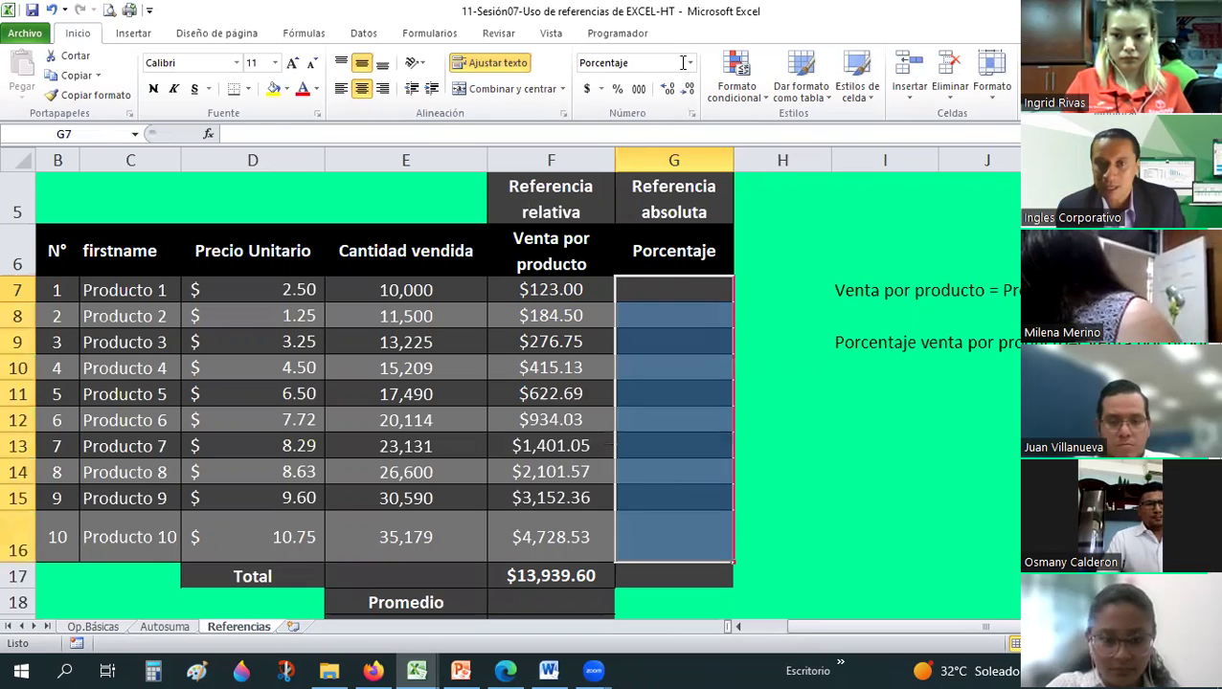
{"action": "left_click", "coordinate": [688, 62]}
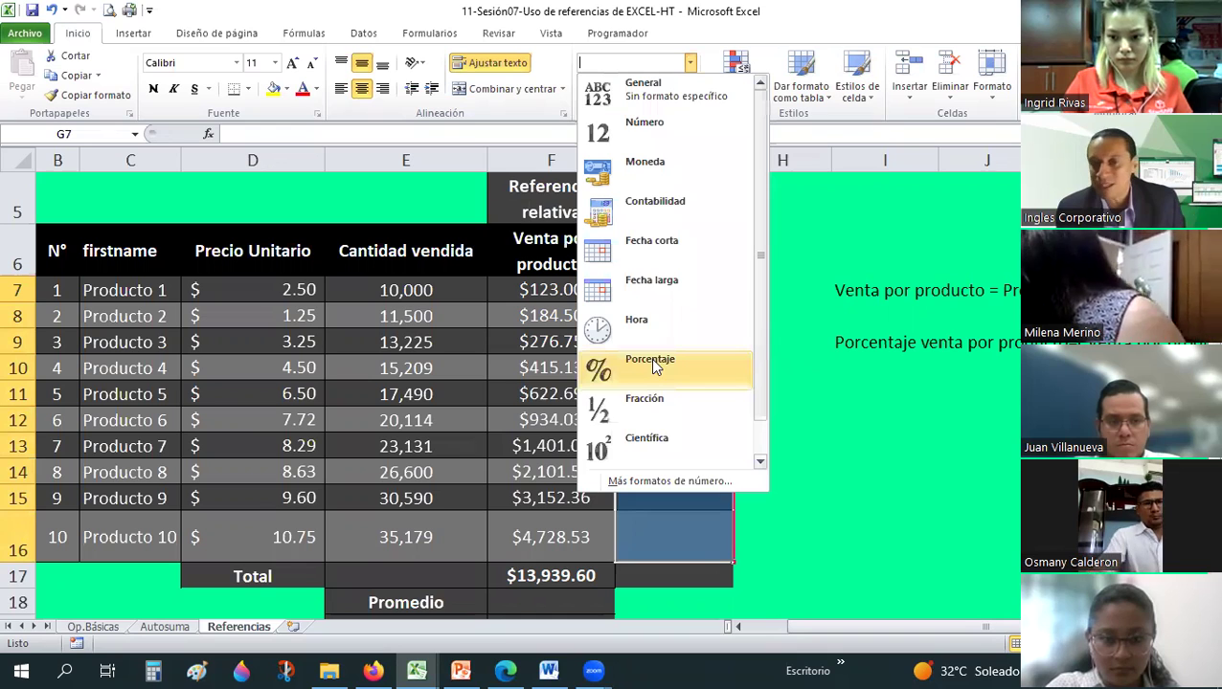
{"action": "left_click", "coordinate": [674, 289]}
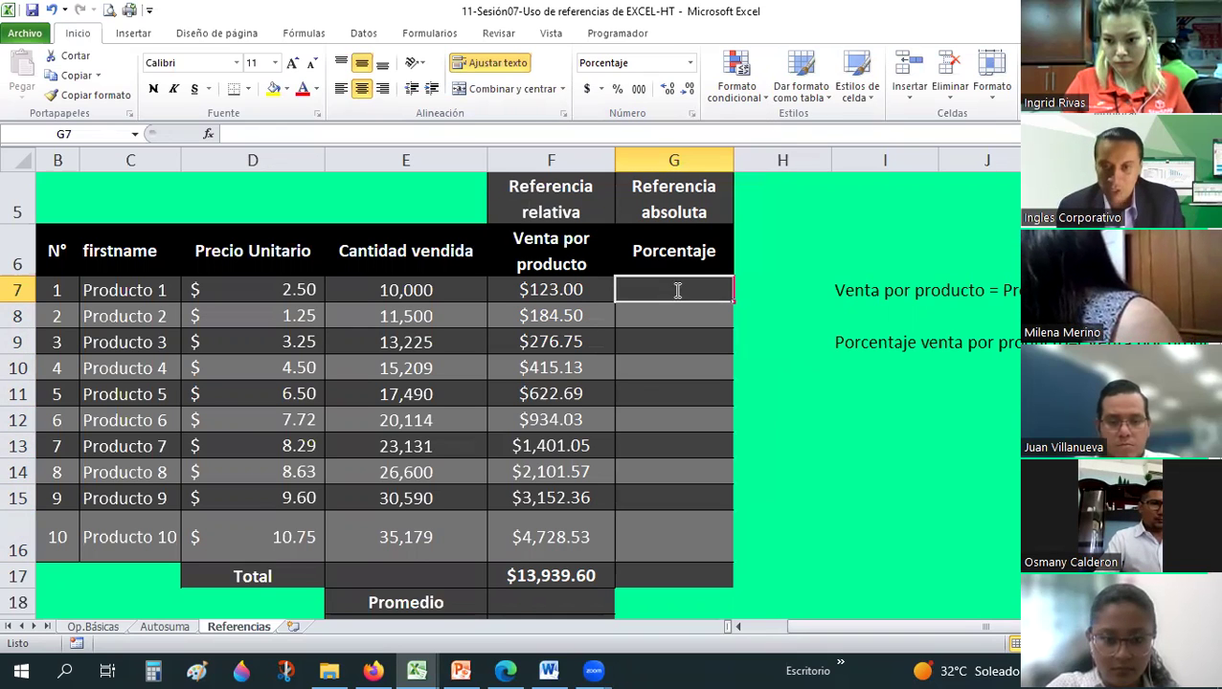
Enter =F7/F17 in G7, showing 0.88%.
{"action": "type", "text": "="}
{"action": "left_click", "coordinate": [553, 286]}
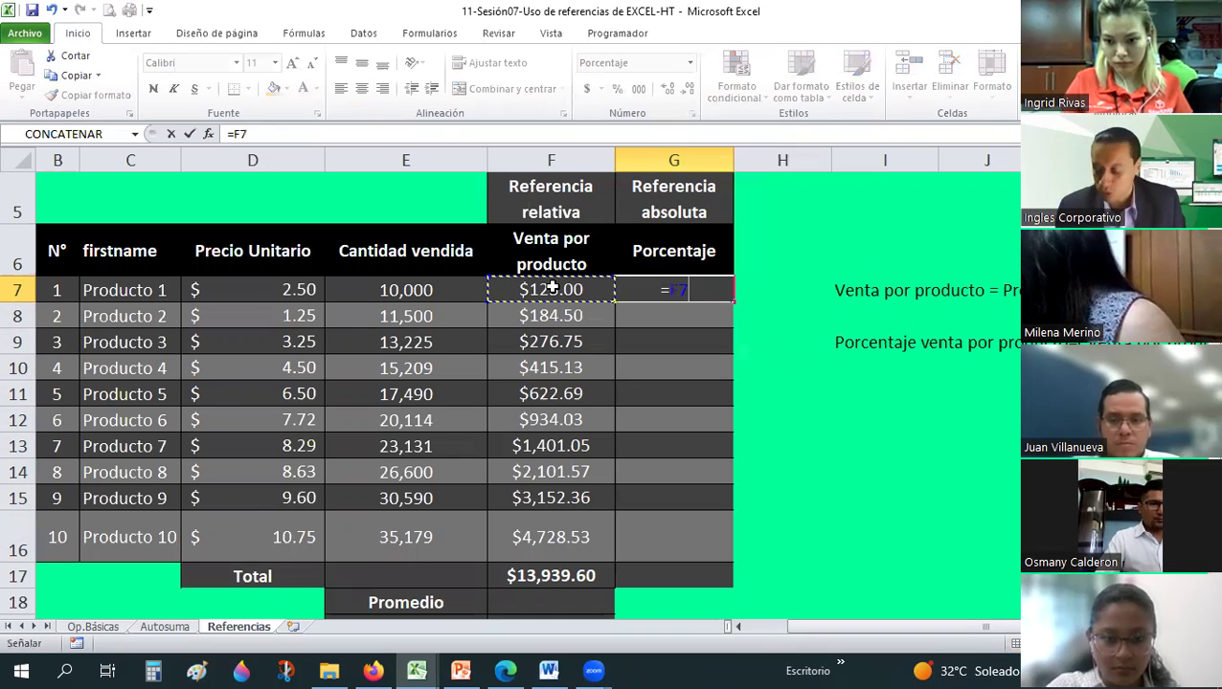
{"action": "type", "text": "/"}
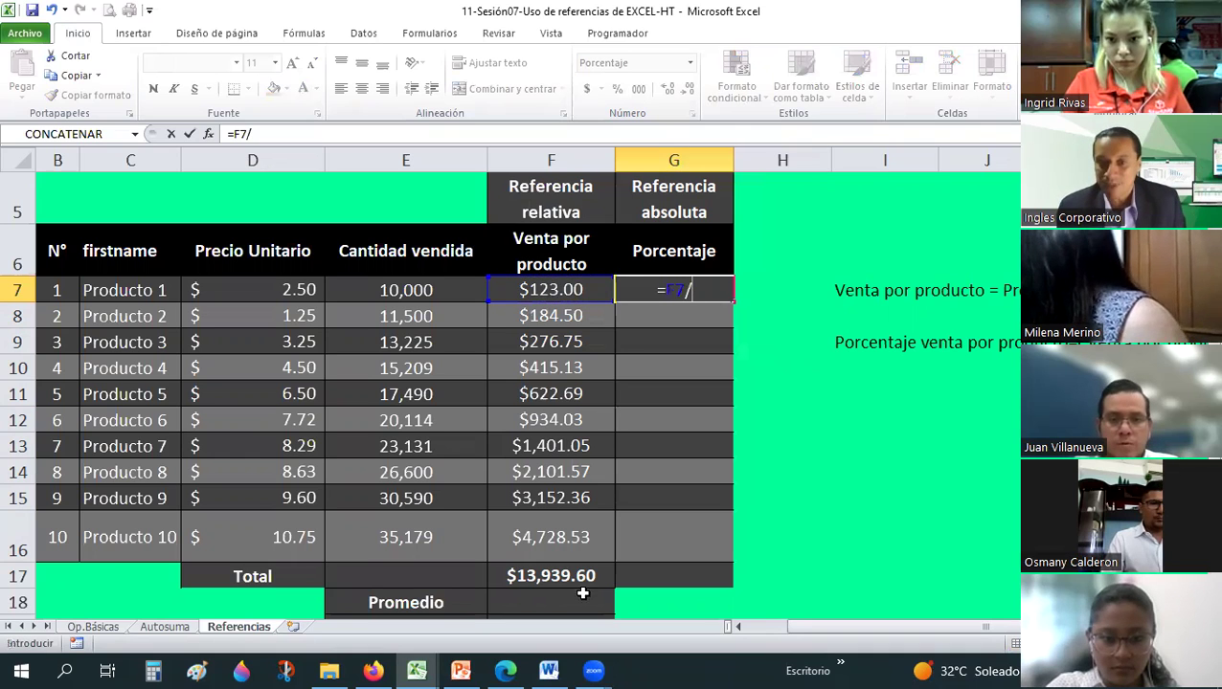
{"action": "left_click", "coordinate": [575, 578]}
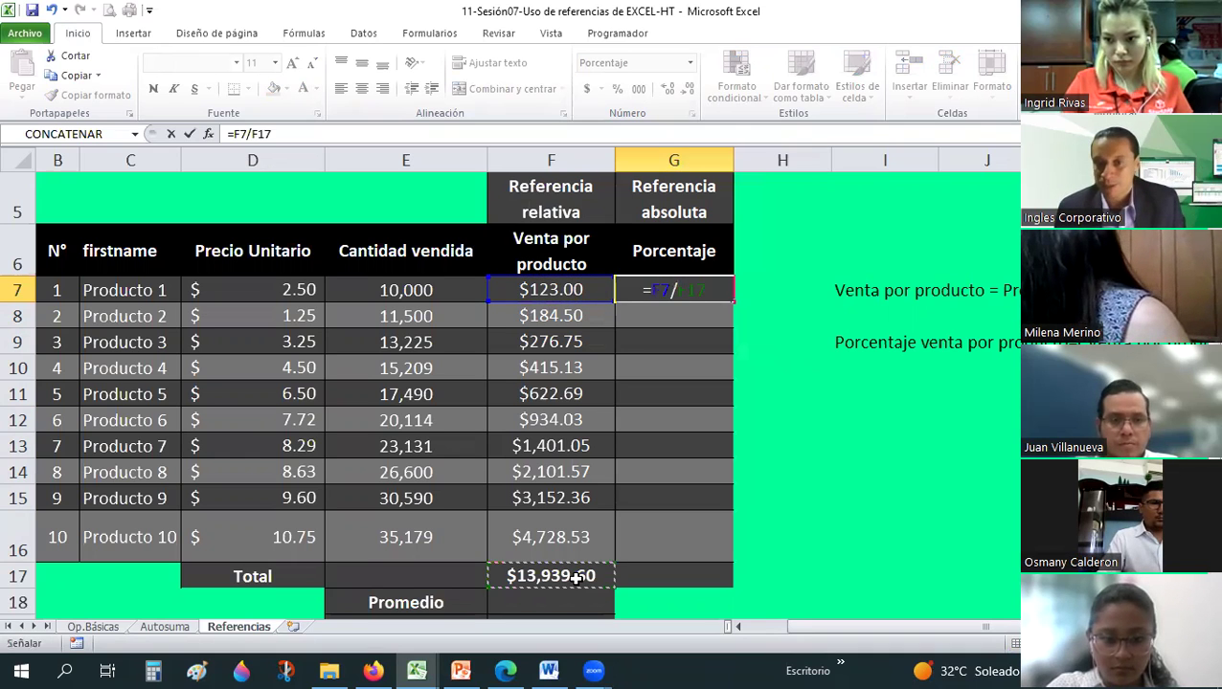
{"action": "key", "text": "Return"}
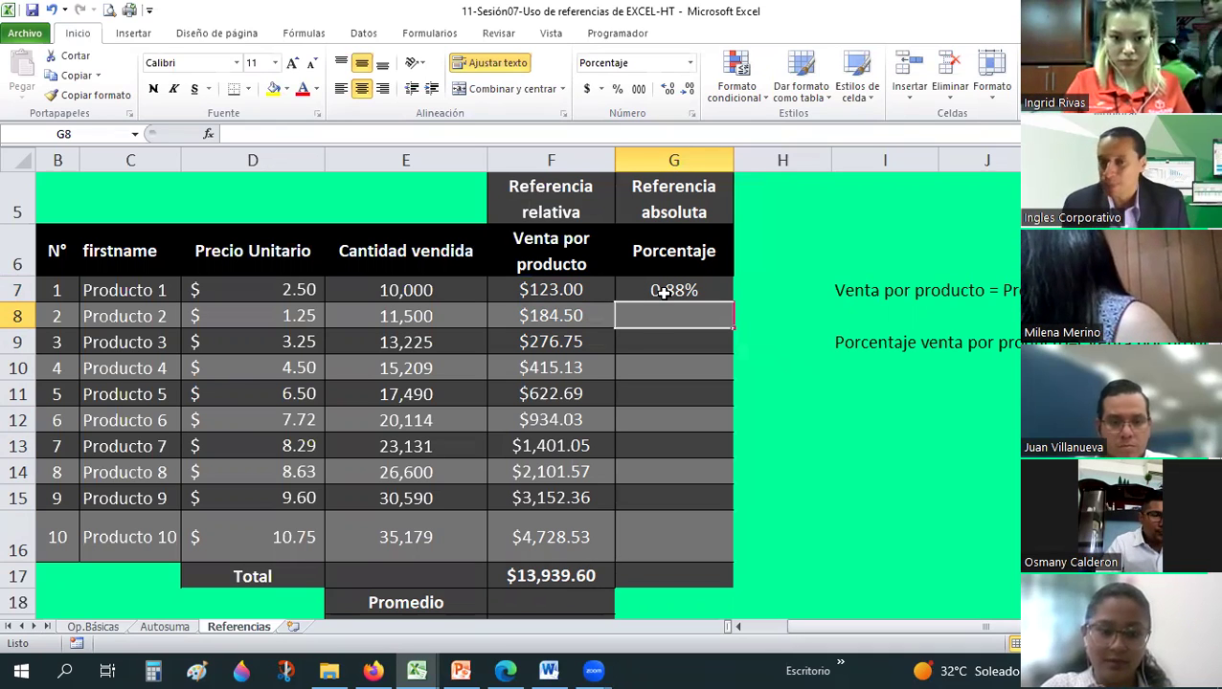
{"action": "left_click", "coordinate": [664, 293]}
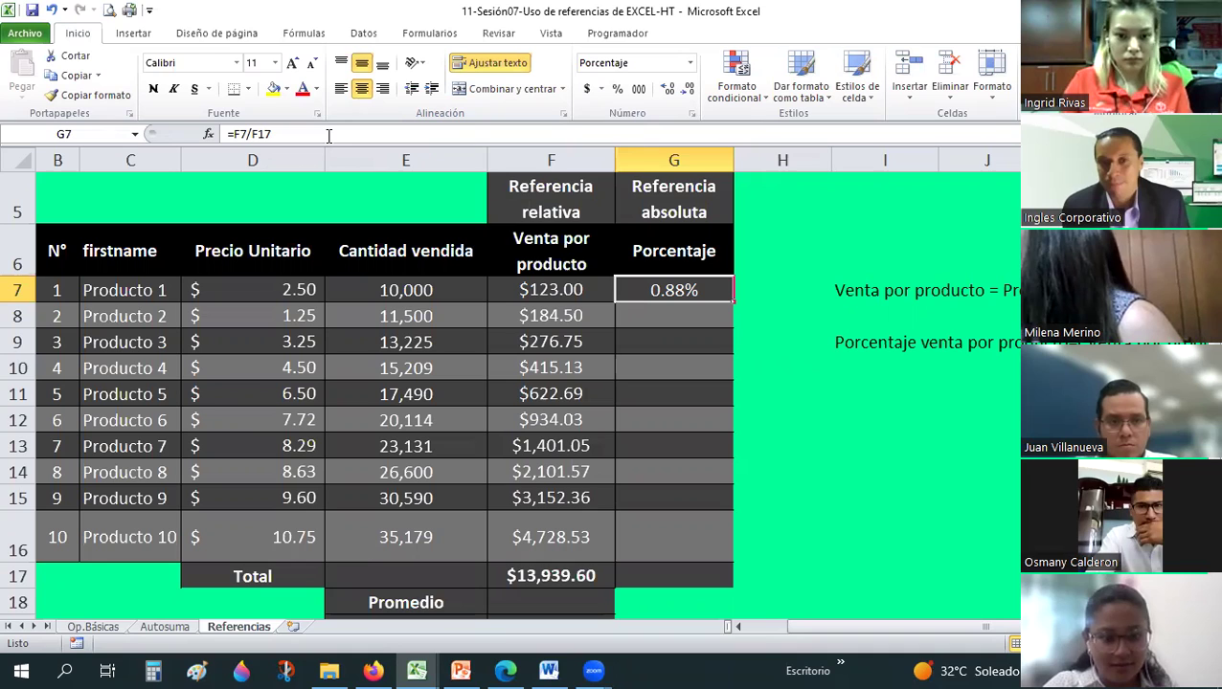
Change G7's formula to =F7/$F$17 with F4, then inspect the F8, F9 and F17 formulas.
{"action": "left_click", "coordinate": [269, 137]}
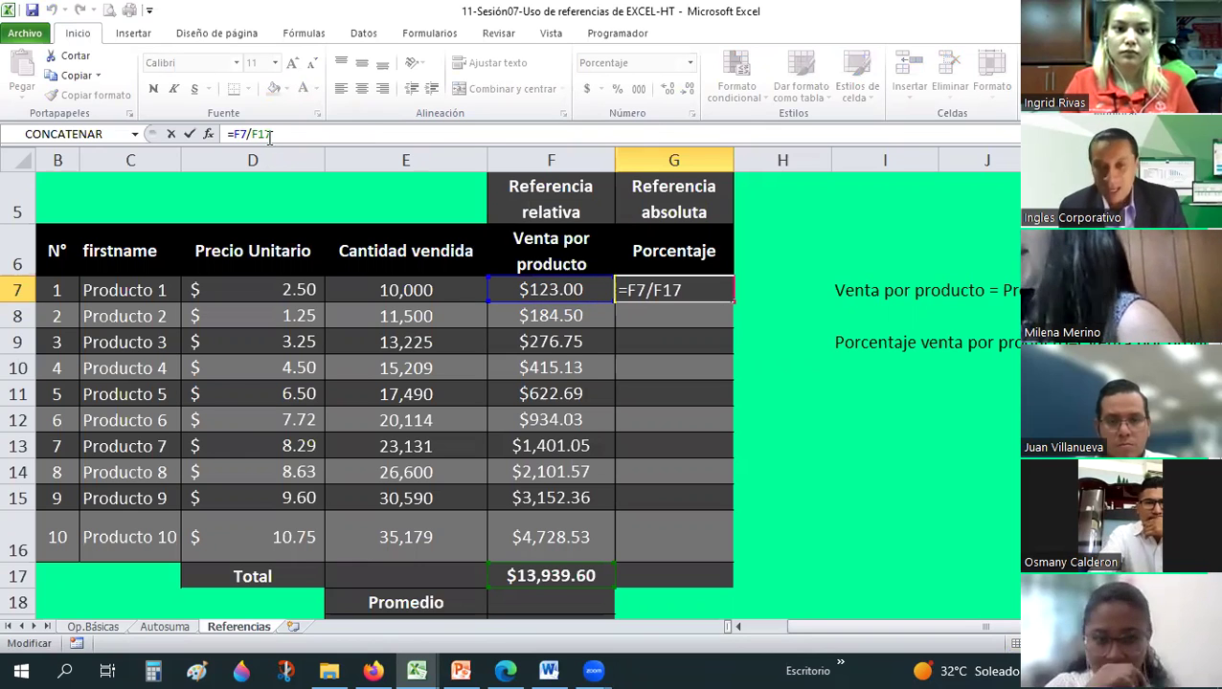
{"action": "key", "text": "F4"}
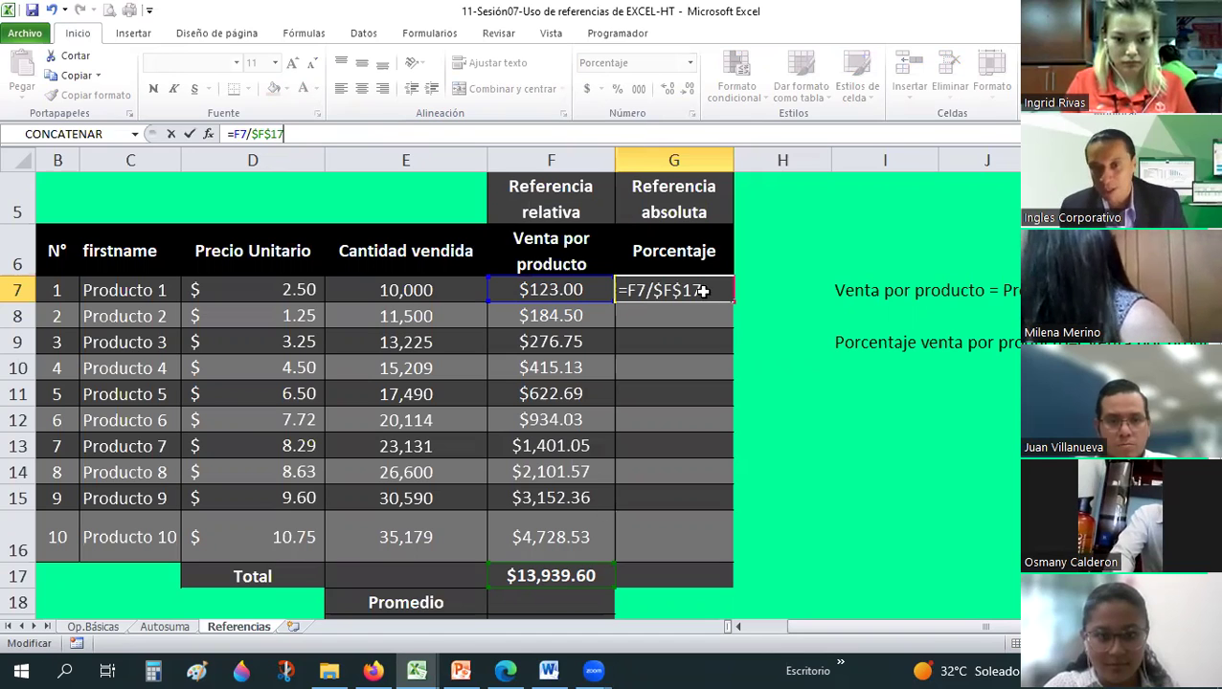
{"action": "key", "text": "ctrl+Return"}
{"action": "left_click", "coordinate": [564, 311]}
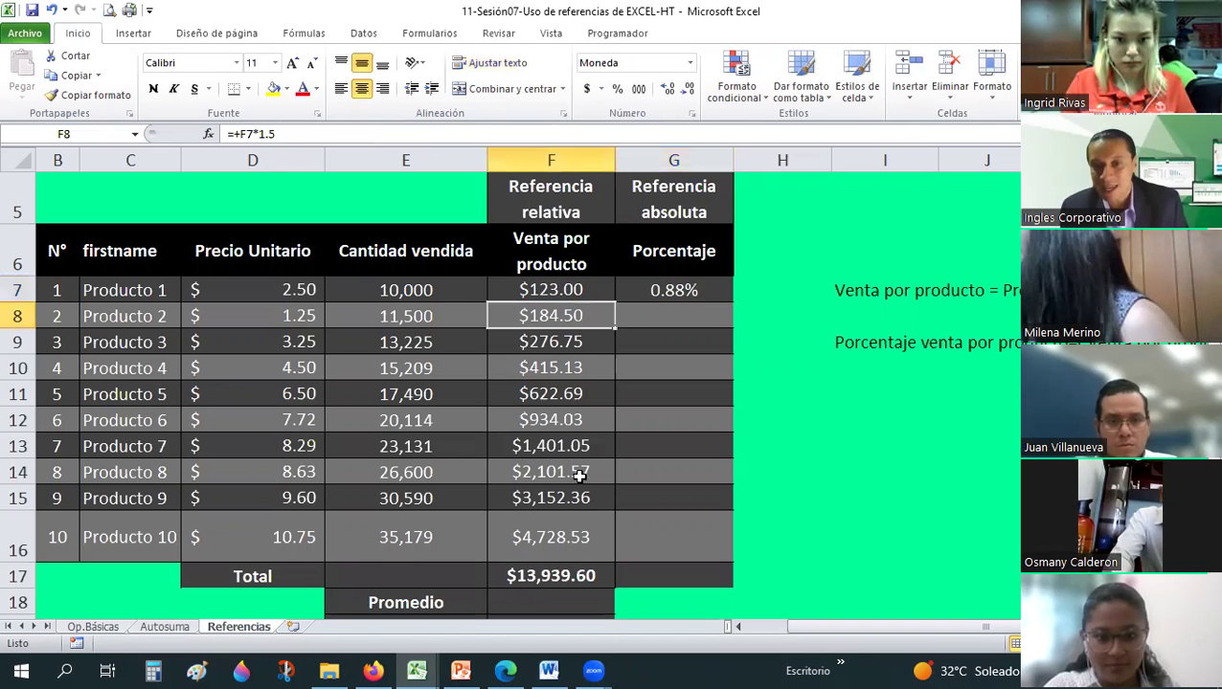
{"action": "left_click", "coordinate": [572, 578]}
{"action": "left_click", "coordinate": [543, 340]}
{"action": "left_click", "coordinate": [572, 574]}
{"action": "left_click", "coordinate": [644, 295]}
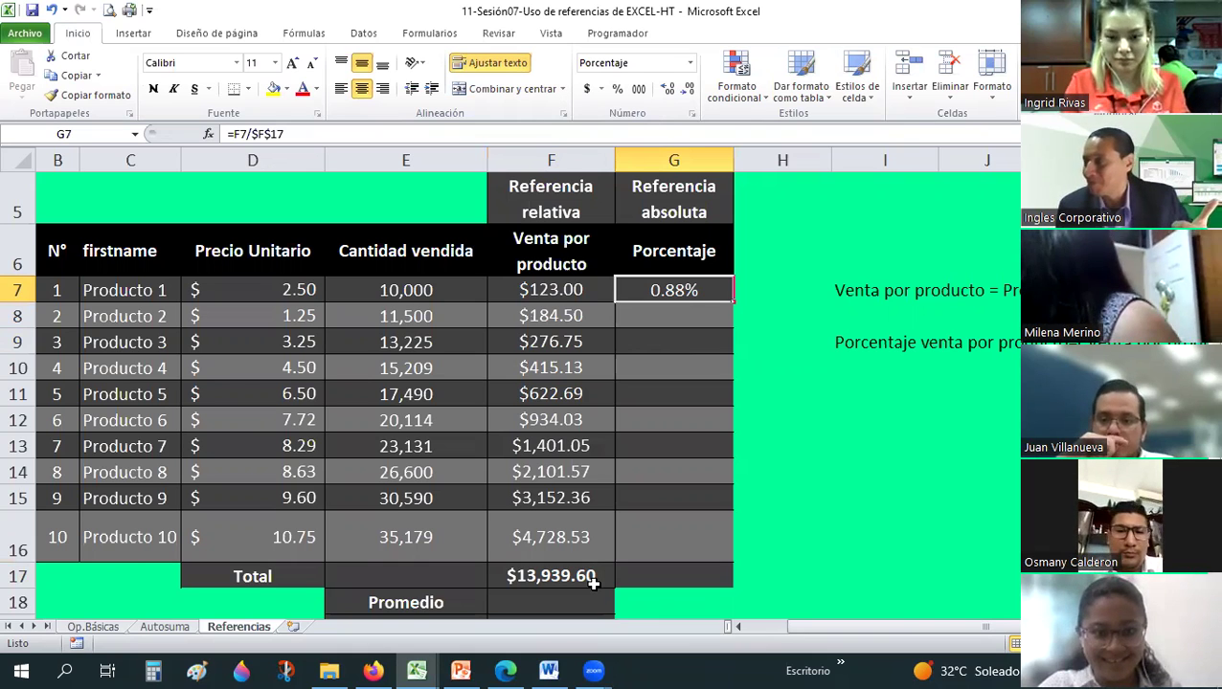
Delete G7's 0.88% percentage and the F7:F17 sales values with their $13,939.60 total.
{"action": "key", "text": "Delete"}
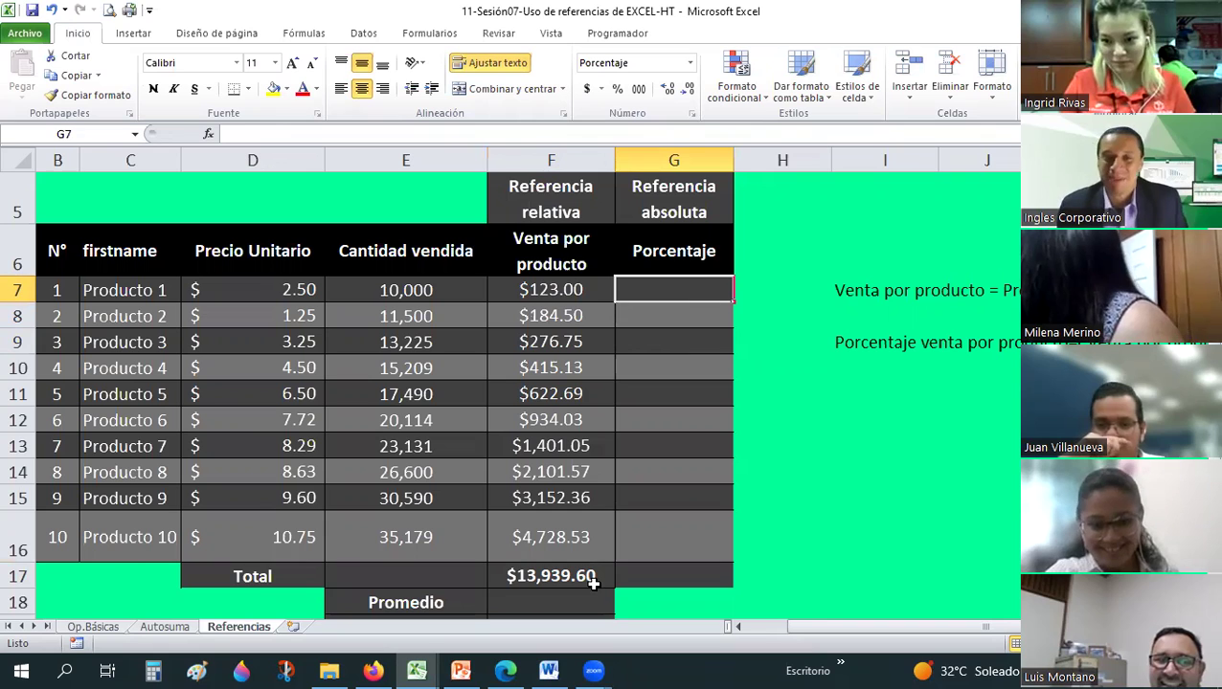
{"action": "key", "text": "Left"}
{"action": "key", "text": "shift+Down"}
{"action": "key", "text": "shift+Down"}
{"action": "key", "text": "shift+Down"}
{"action": "key", "text": "shift+Down"}
{"action": "key", "text": "shift+Down"}
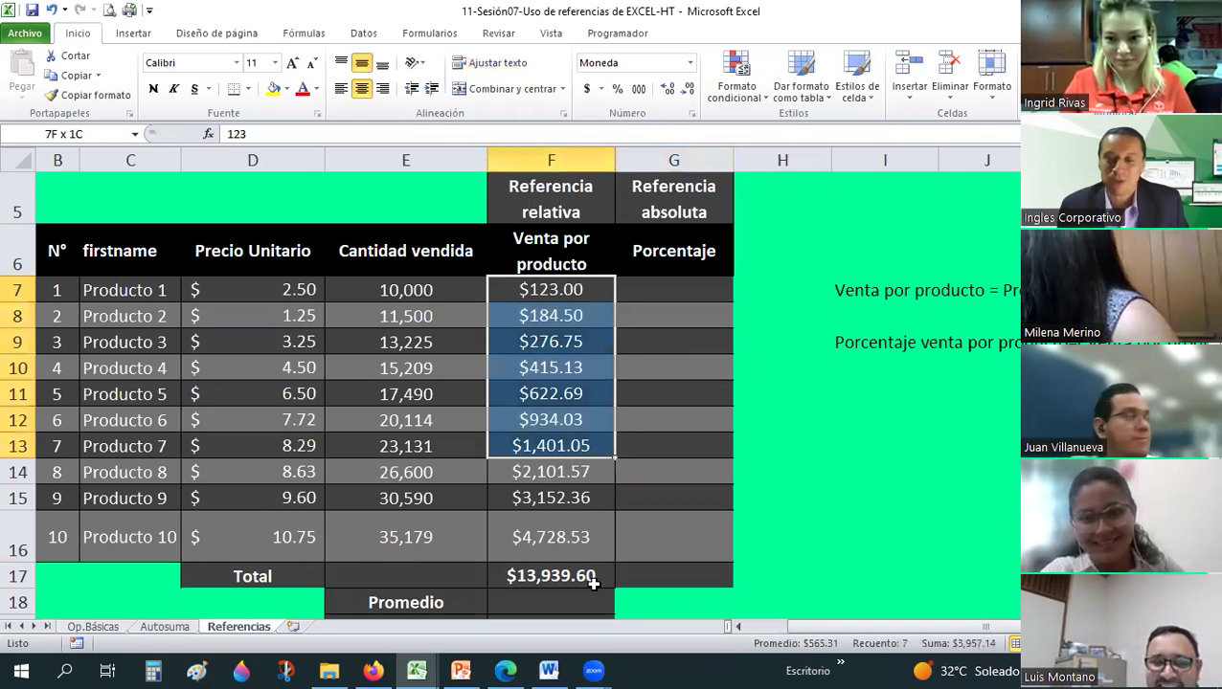
{"action": "key", "text": "shift+Down"}
{"action": "key", "text": "shift+Down"}
{"action": "key", "text": "shift+Down"}
{"action": "key", "text": "Delete"}
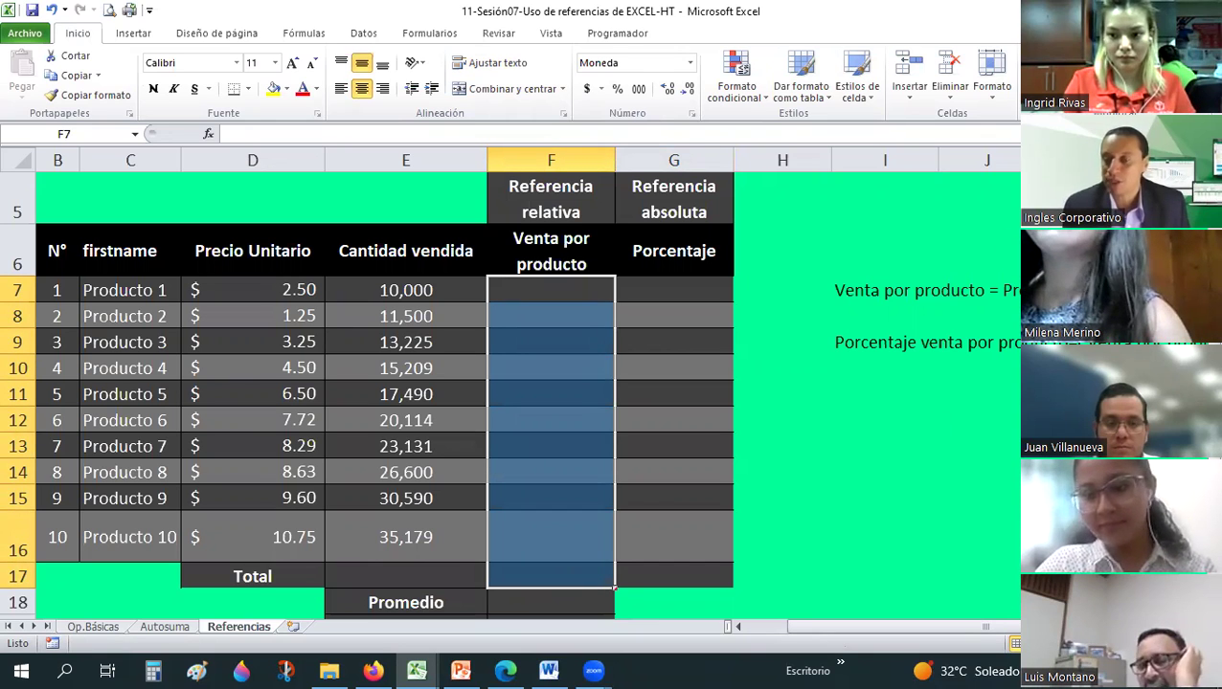
{"action": "left_click", "coordinate": [1063, 472]}
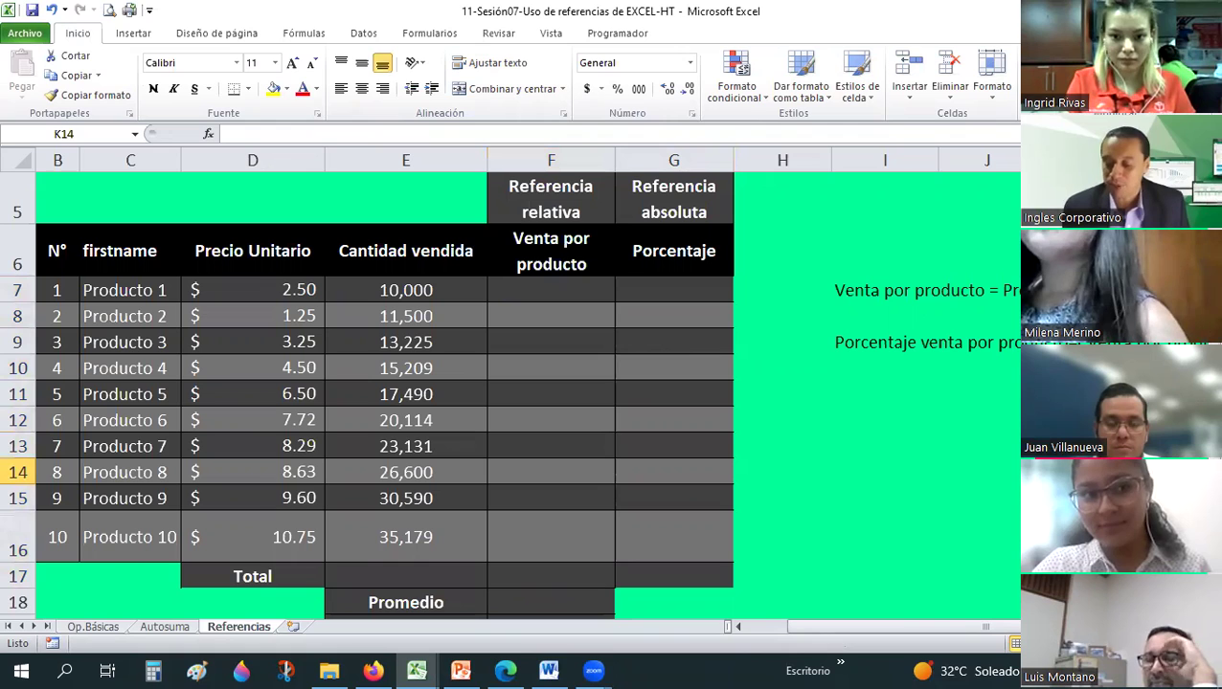